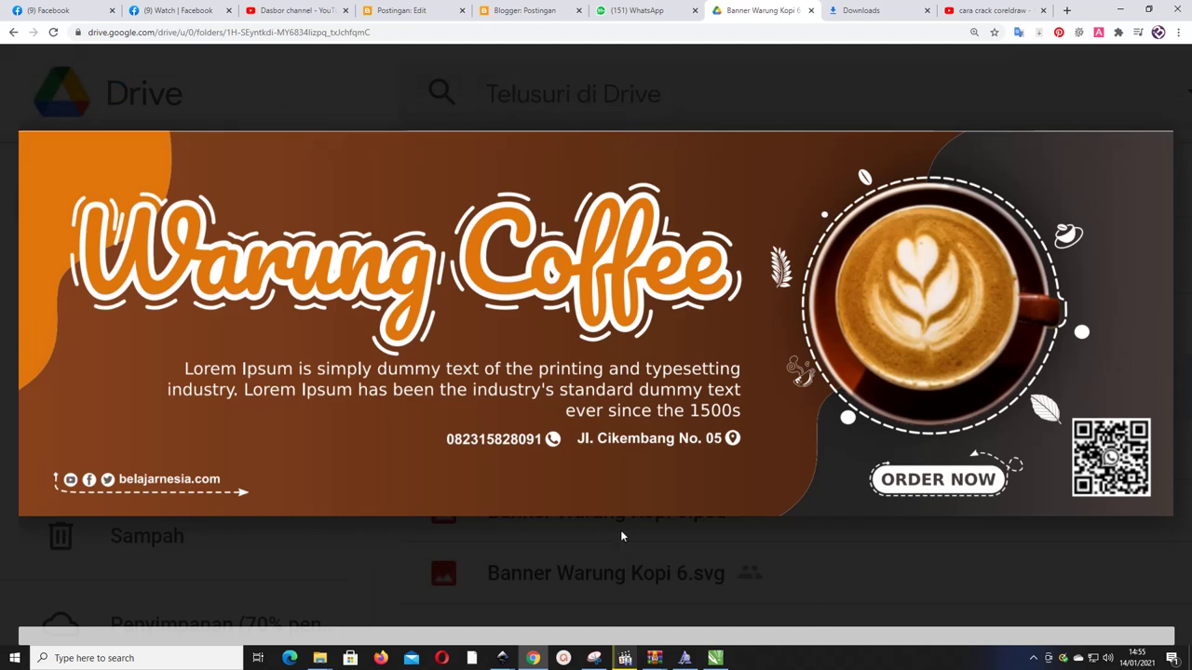
- Switch to CorelDRAW and set the document's units to centimeters
click(715, 658)
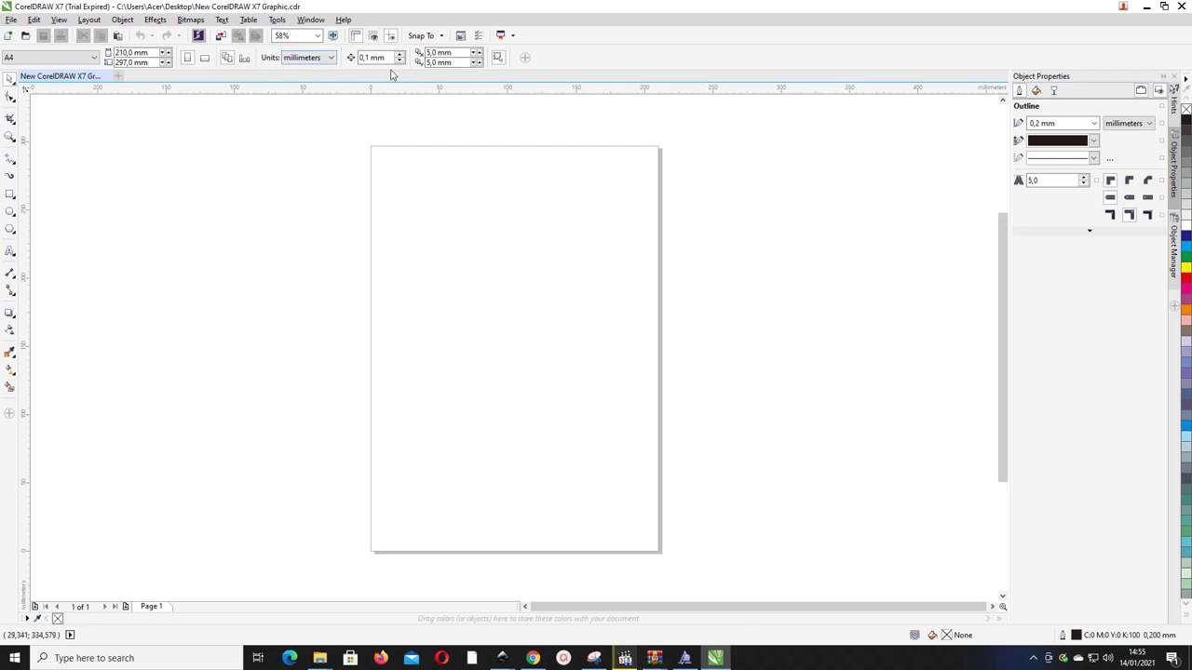
click(304, 59)
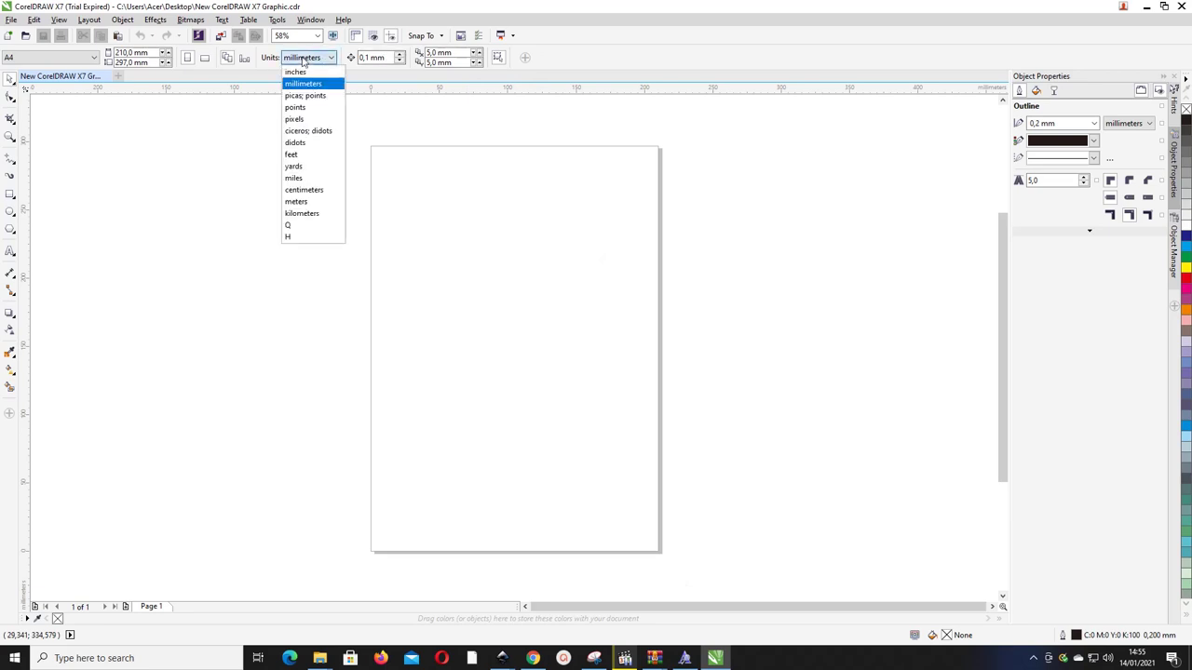
click(304, 190)
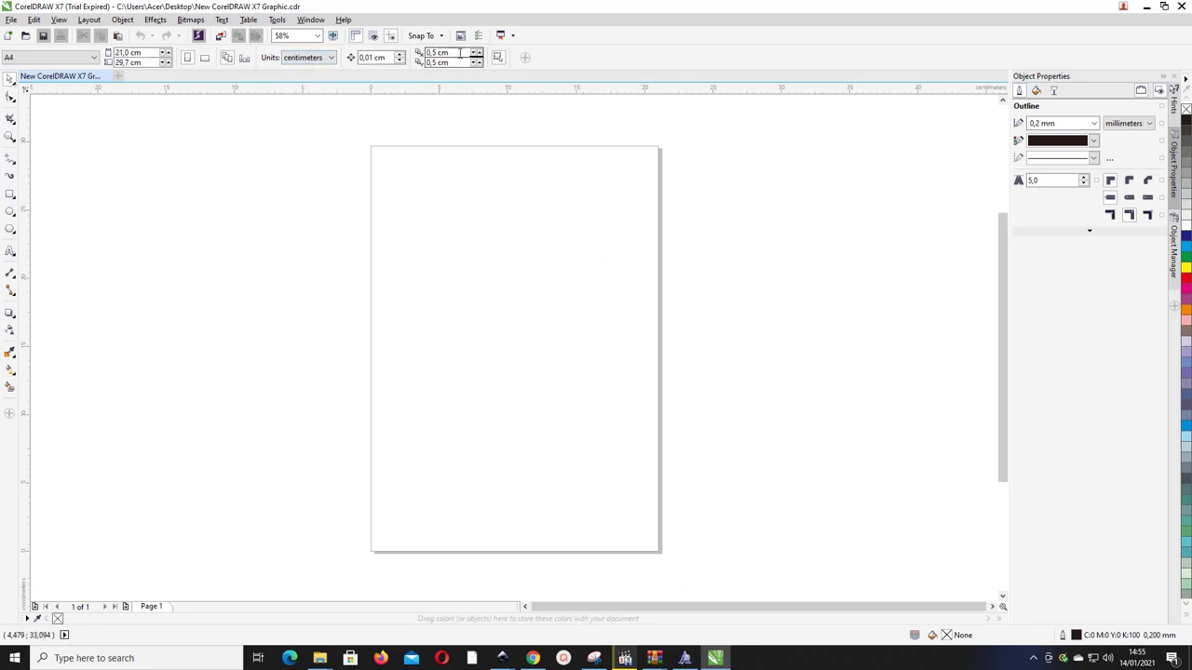
- Set the page size to 30 cm wide and 10 cm high
drag(466, 52, 367, 46)
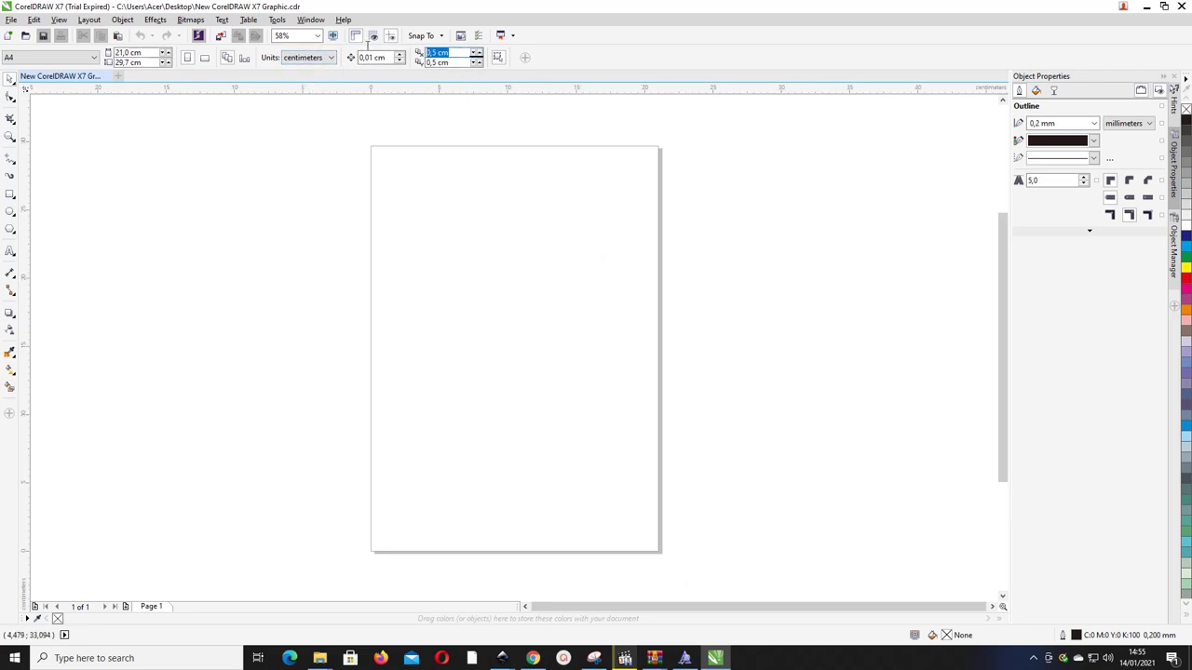
click(465, 182)
double_click(119, 53)
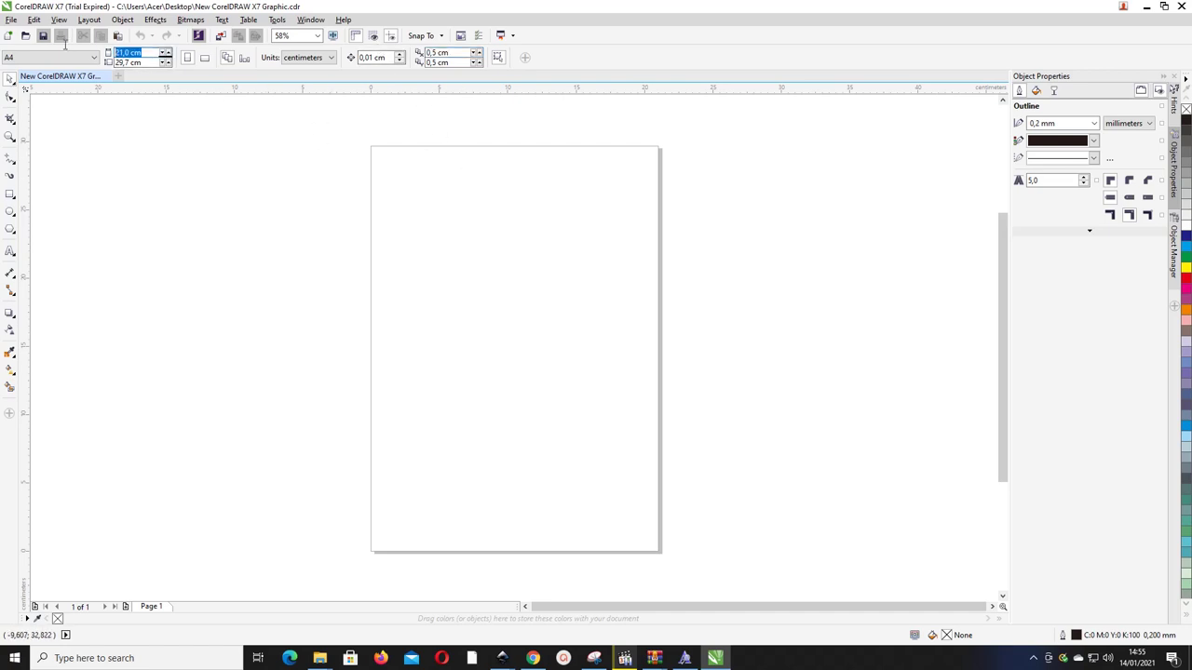
text(300)
key(Tab)
text(1)
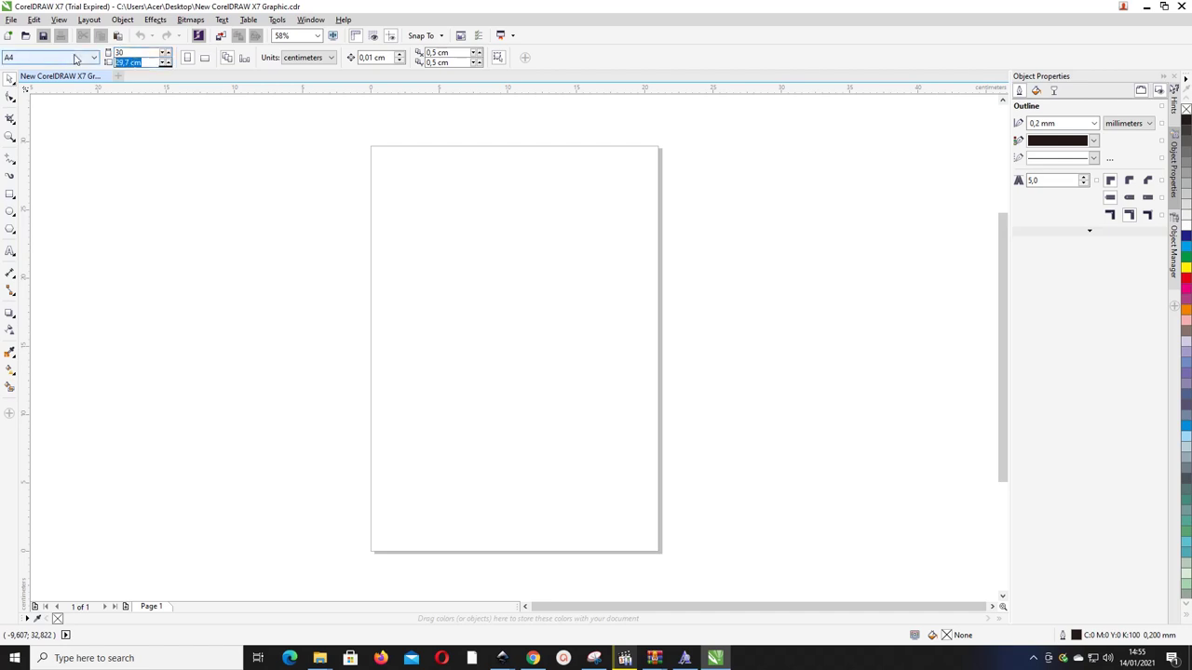
text(0)
click(135, 53)
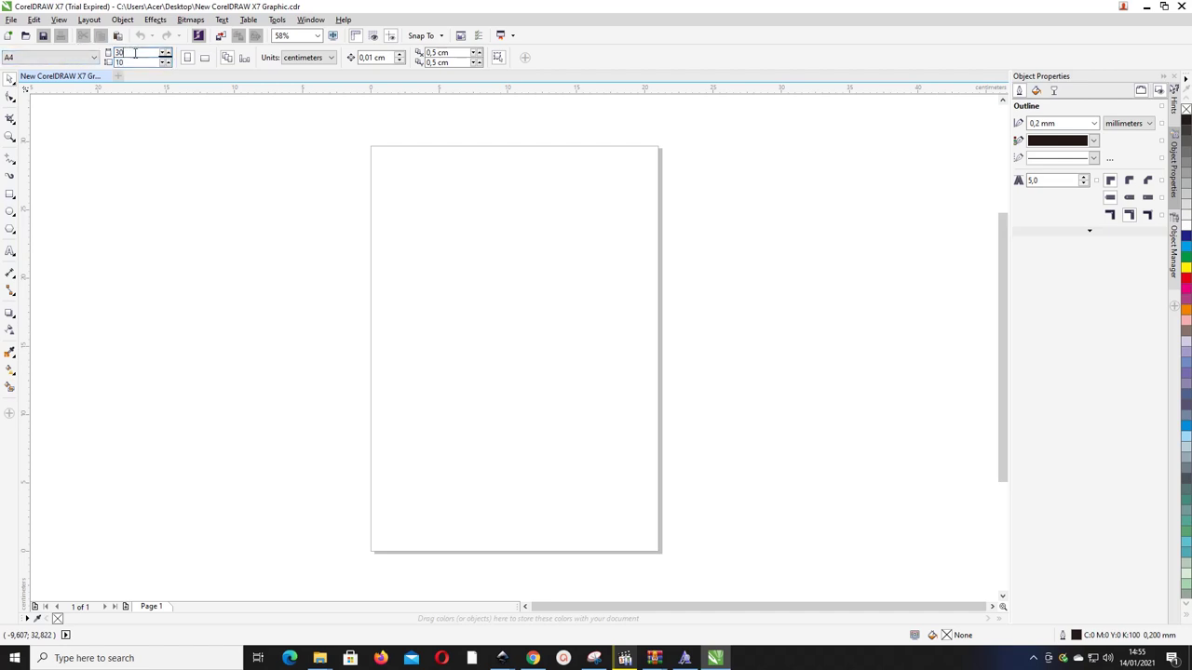
key(Return)
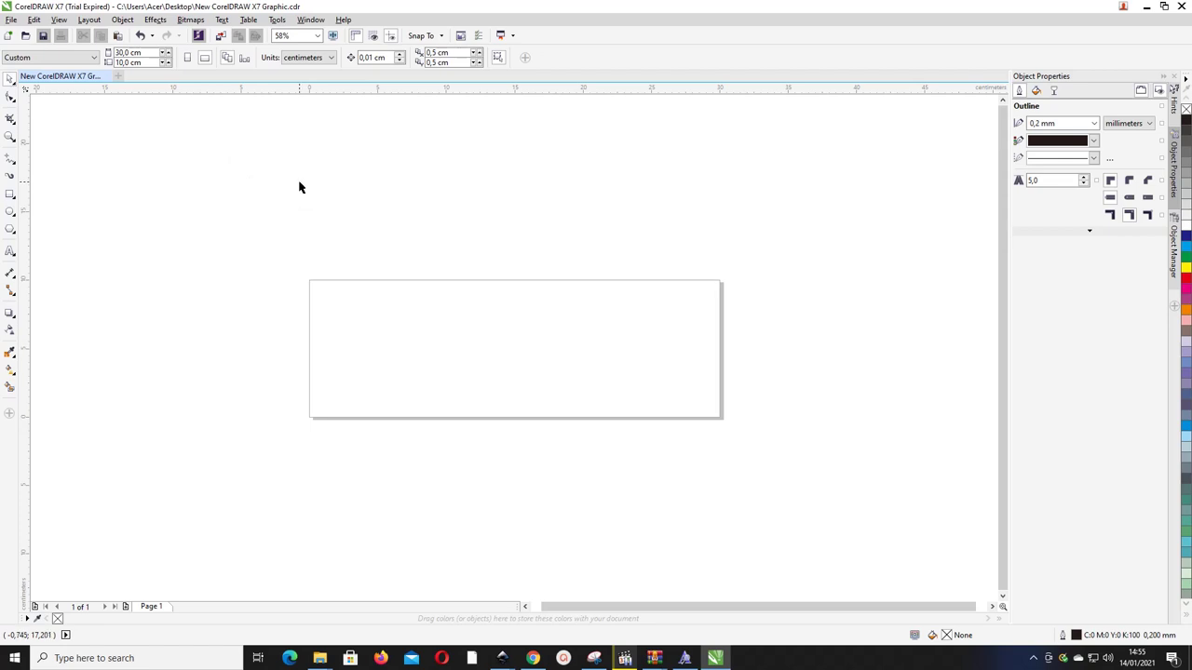
- Create a 30 by 10 cm rectangle that exactly covers the page
scroll(381, 224, right, 1)
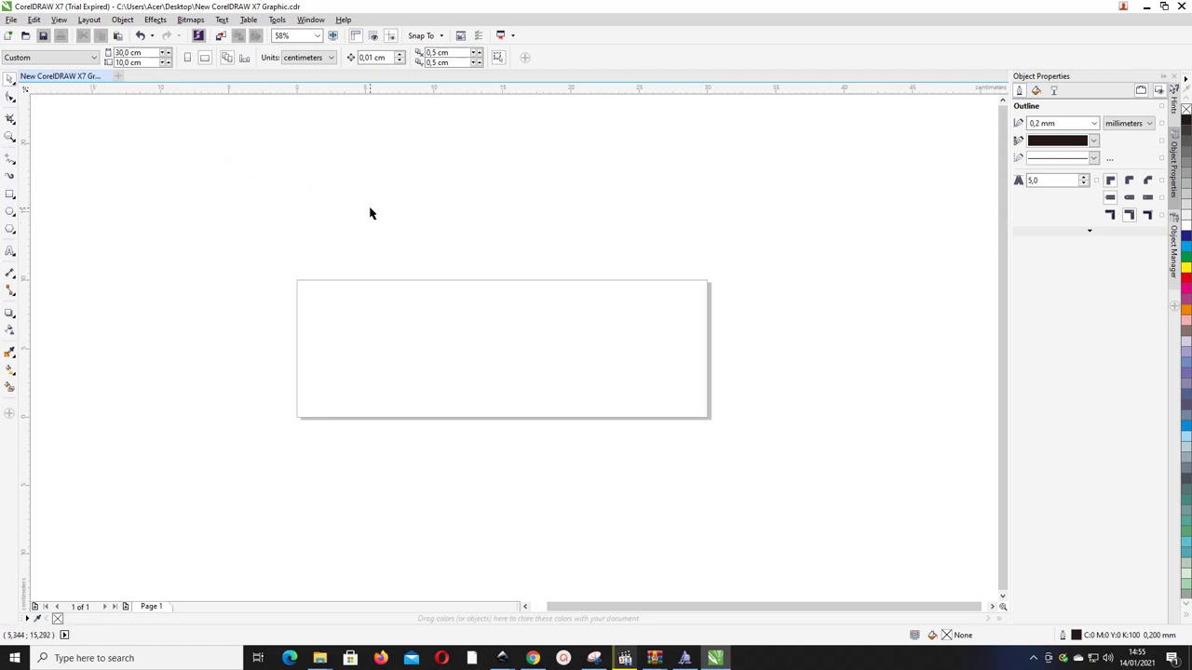
double_click(10, 196)
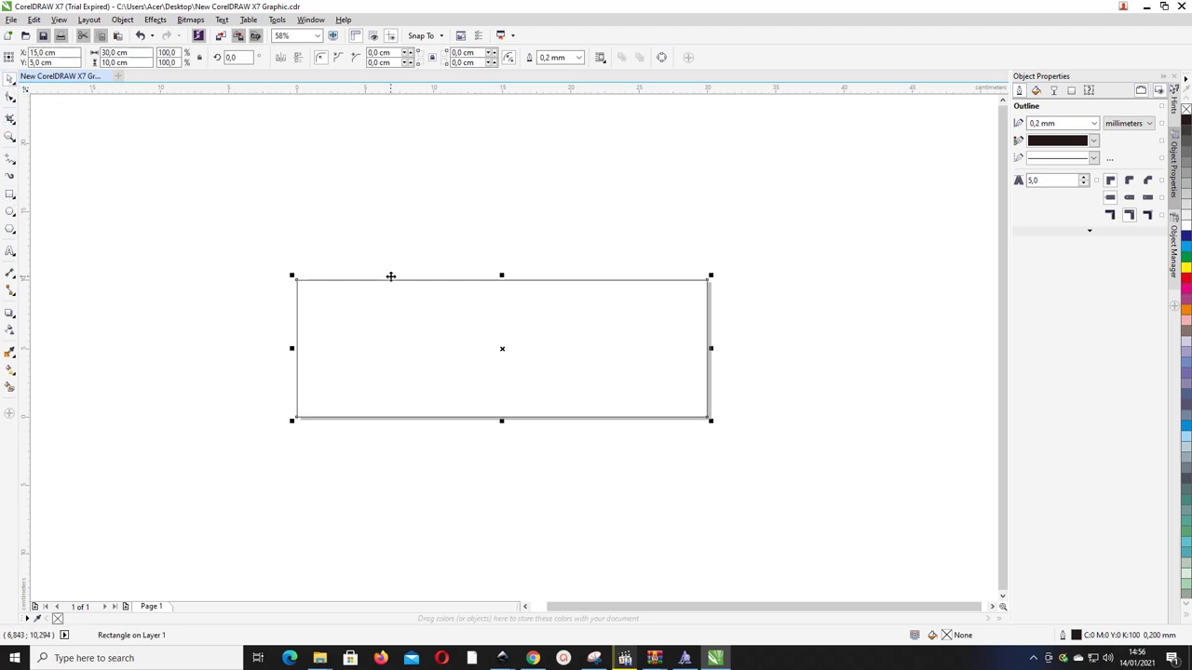
drag(372, 281, 389, 258)
key(ctrl+z)
click(400, 233)
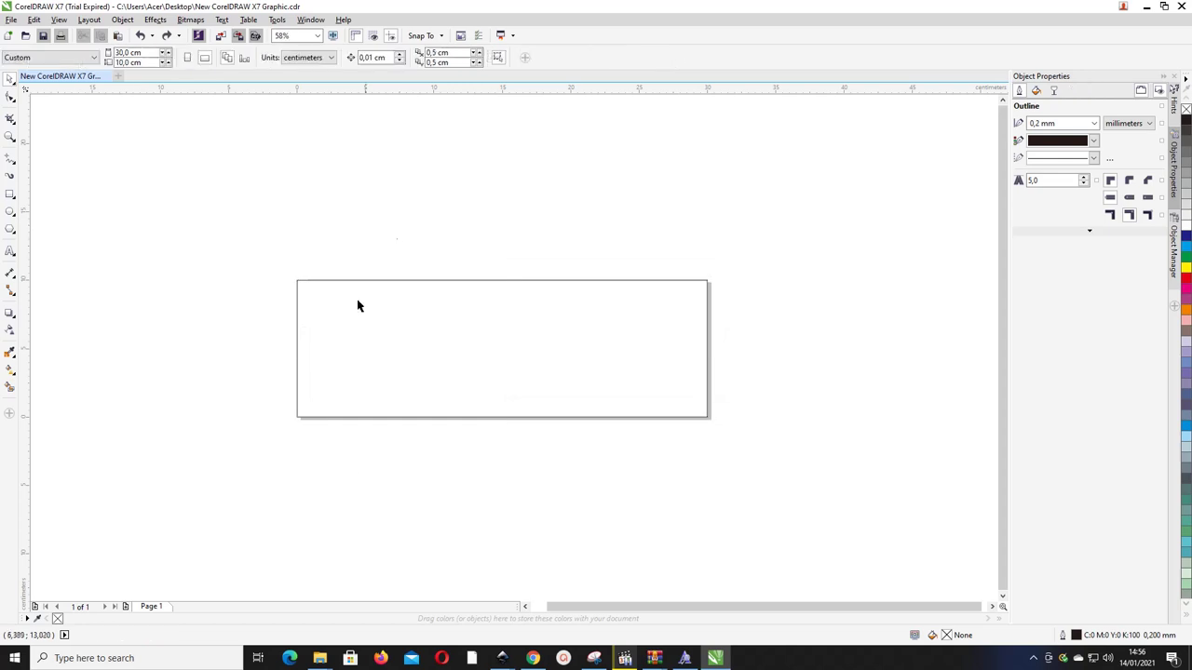
- Import the colour palette image, the coffee photo and Screenshot (2) from the Tutorial Dan Bahan folder into the drawing
mouse_move(320, 657)
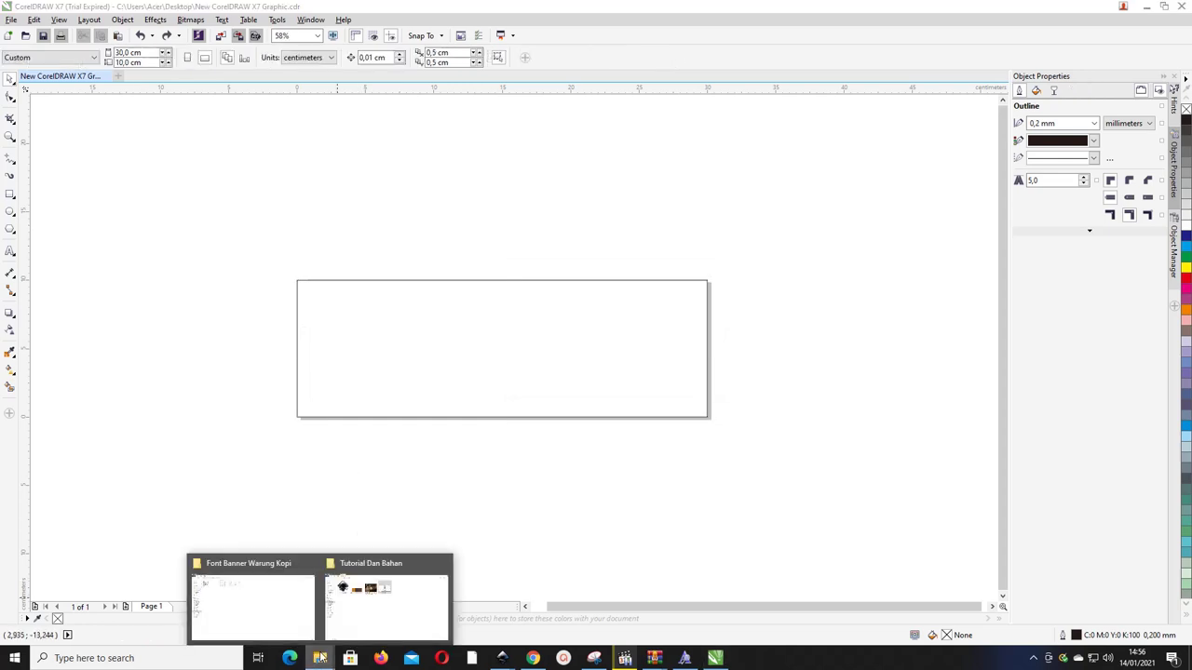
click(419, 600)
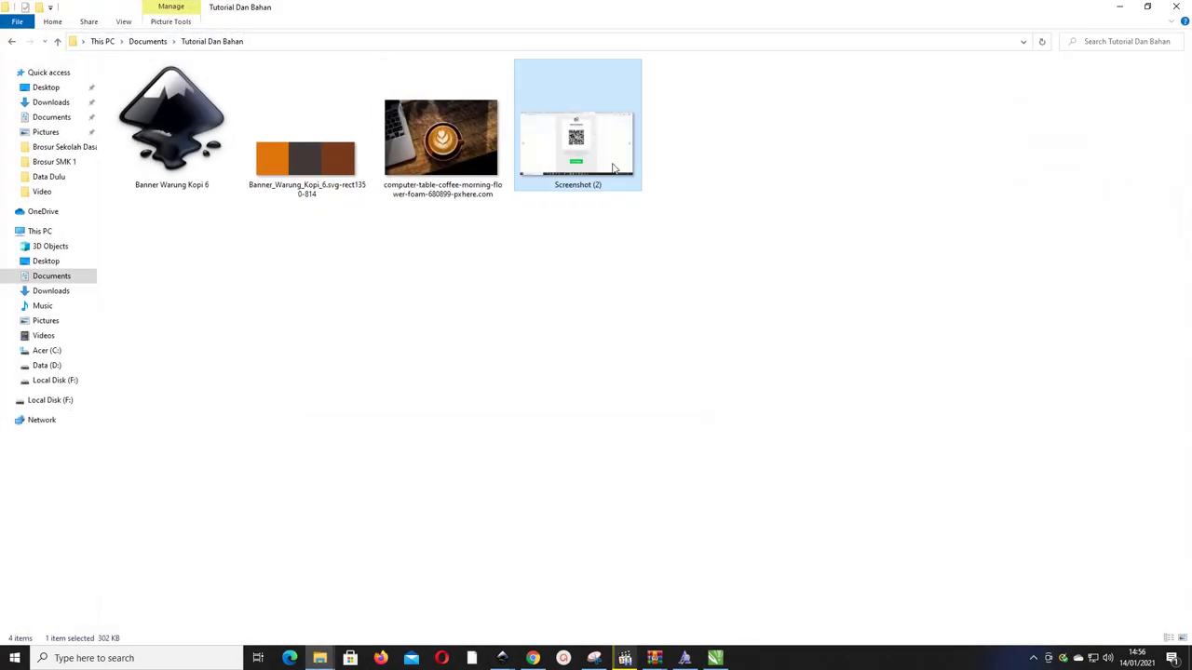
drag(687, 222, 272, 132)
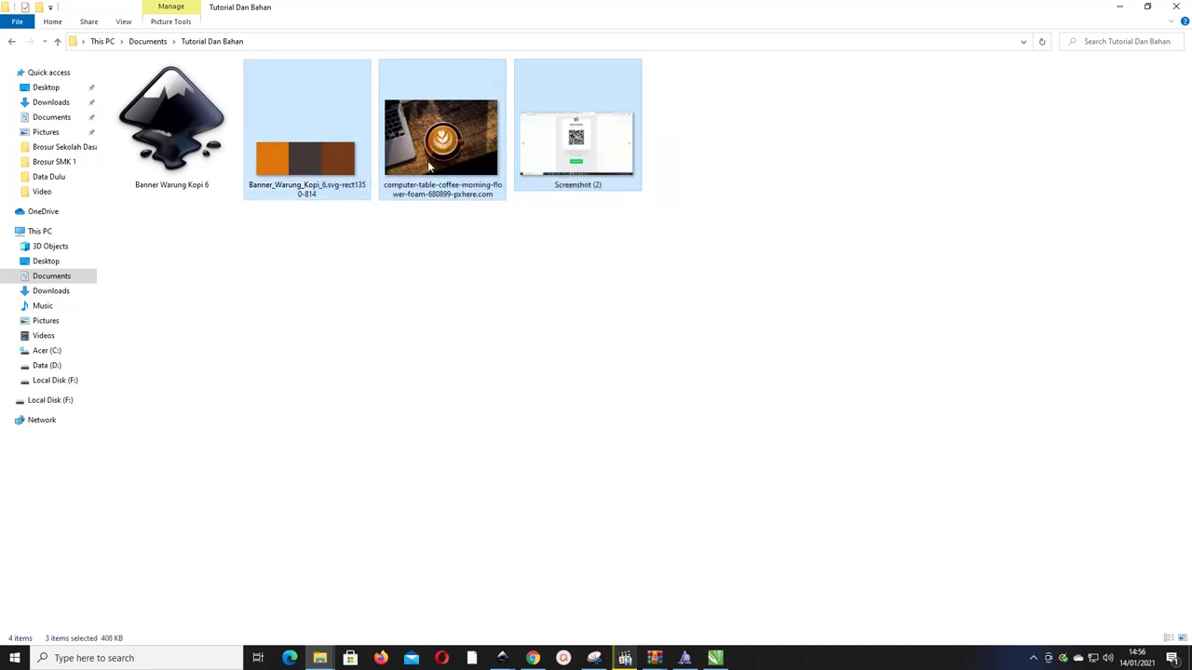
drag(457, 177, 404, 316)
- Spread out the imported images, with the coffee photo and colour palette above the page and the screenshot beside it
scroll(410, 243, down, 2)
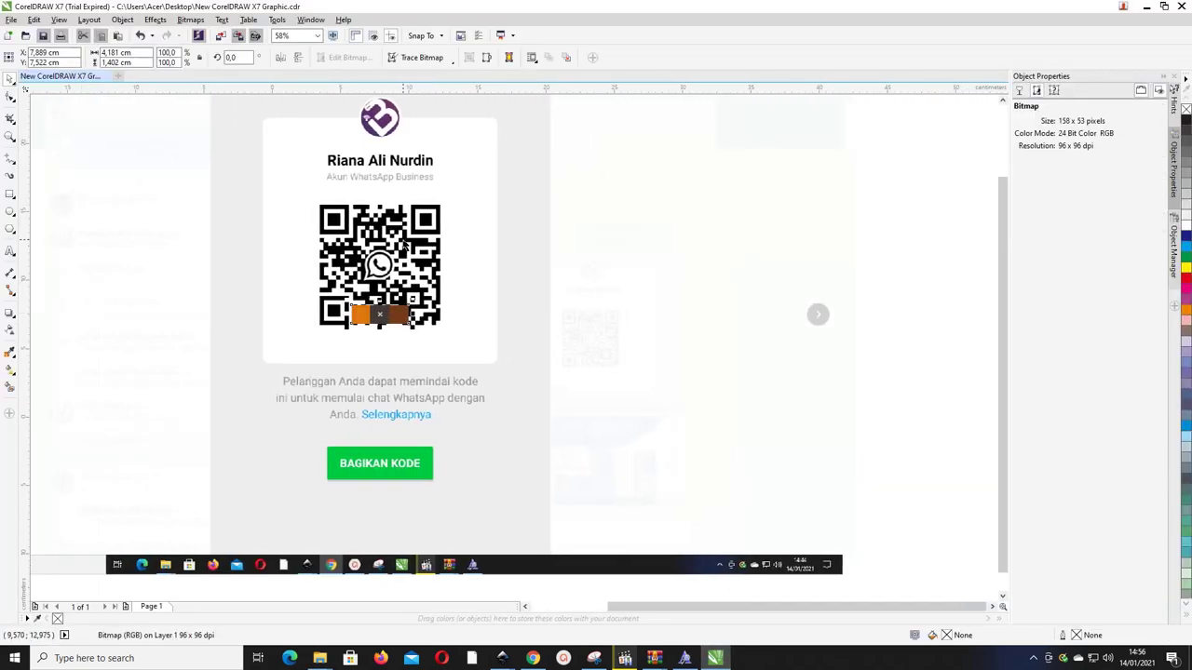
scroll(408, 242, down, 1)
drag(409, 248, 668, 264)
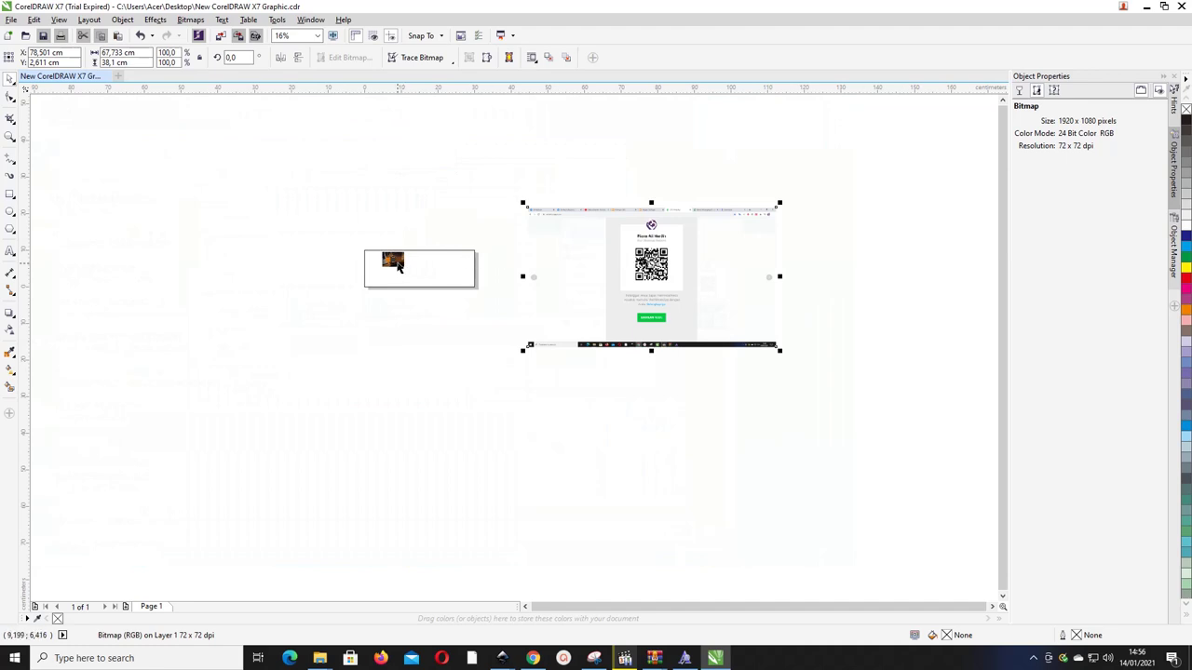
drag(396, 261, 489, 225)
scroll(345, 229, left, 1)
drag(417, 260, 436, 237)
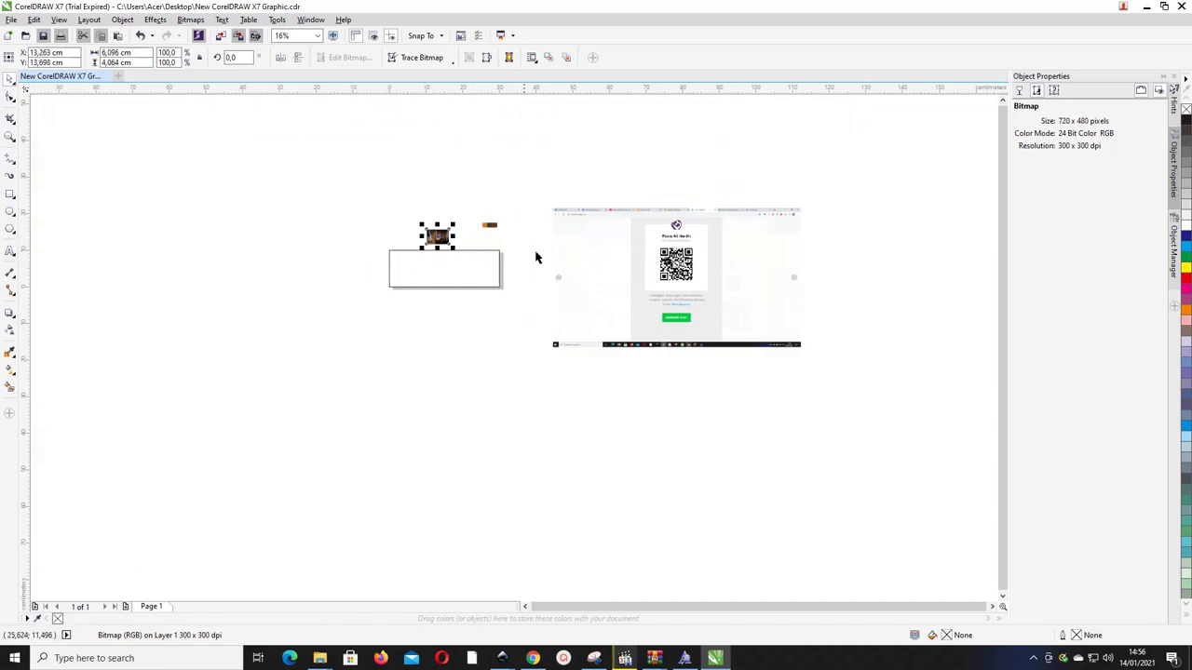
drag(652, 265, 550, 299)
- Draw a rectangle about 9.4 by 9.3 cm centred around the screenshot's QR code, leaving a small margin
scroll(596, 299, left, 2)
scroll(599, 299, up, 2)
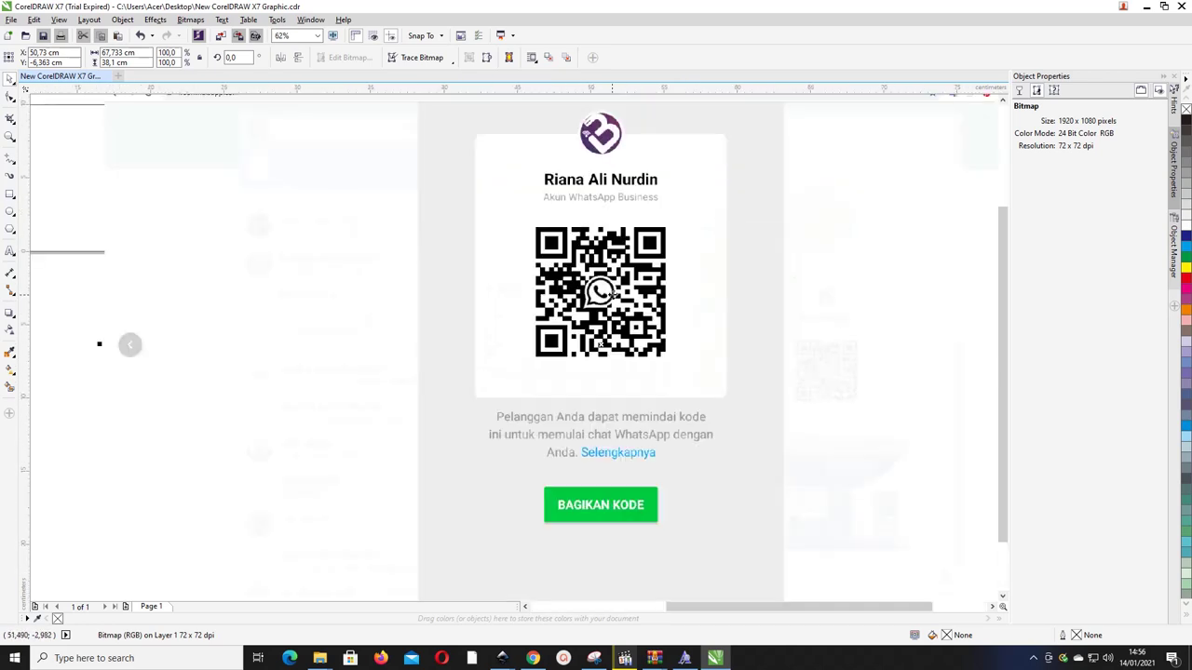
click(11, 193)
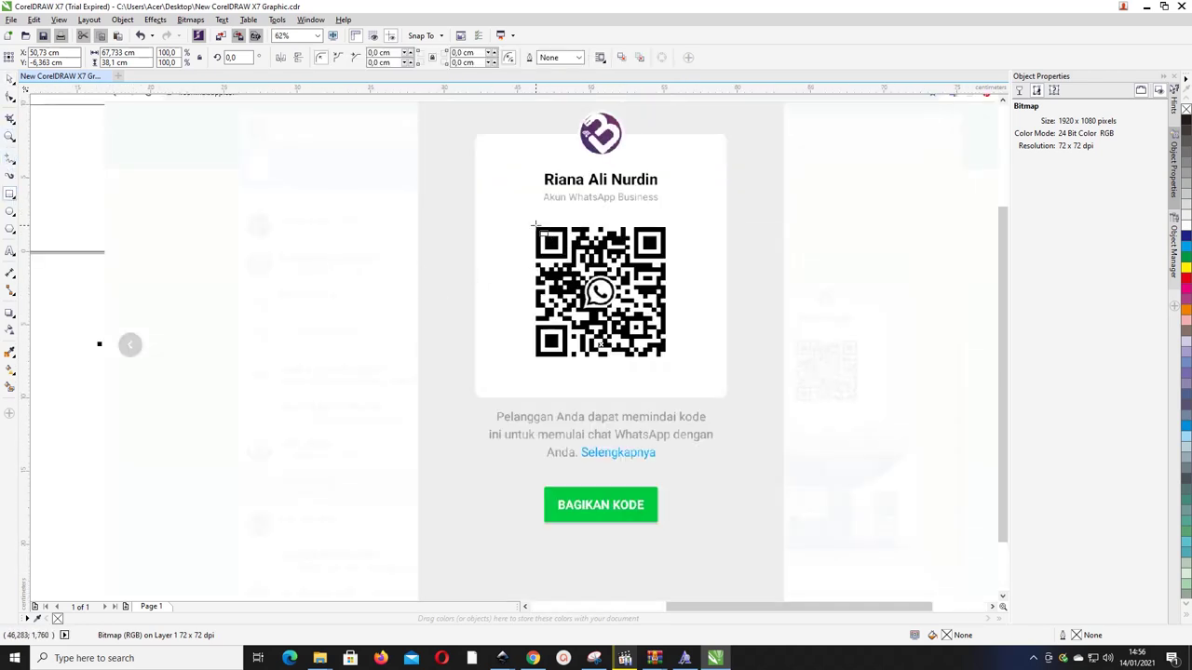
drag(536, 226, 665, 355)
scroll(680, 242, left, 1)
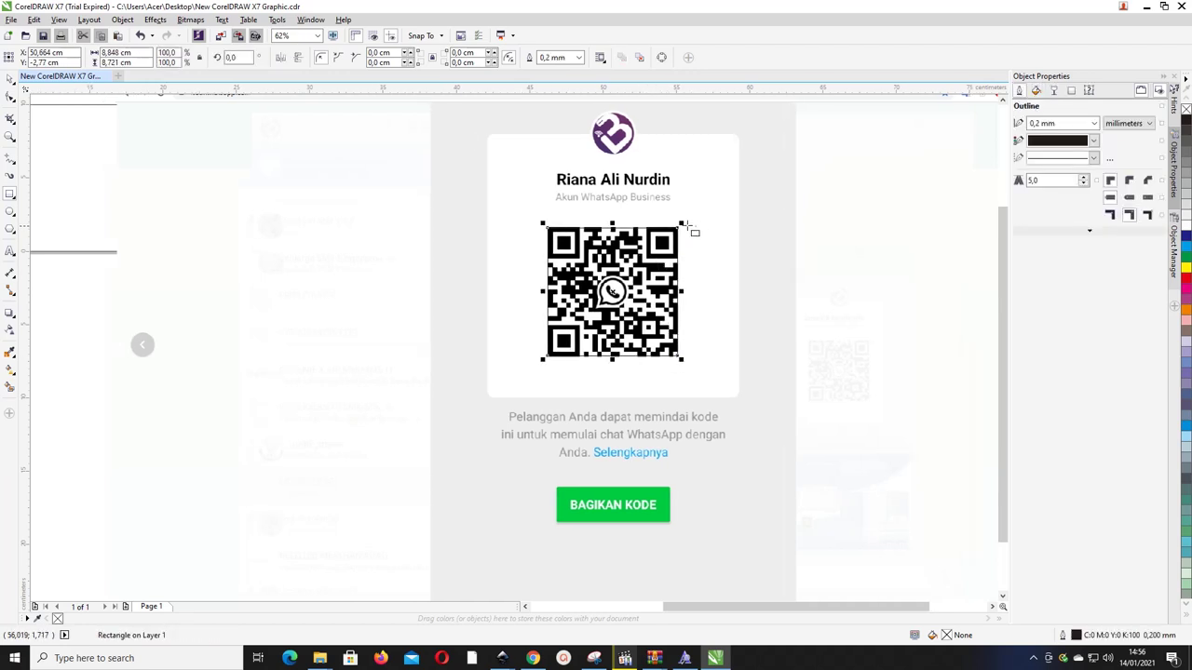
drag(677, 228, 690, 215)
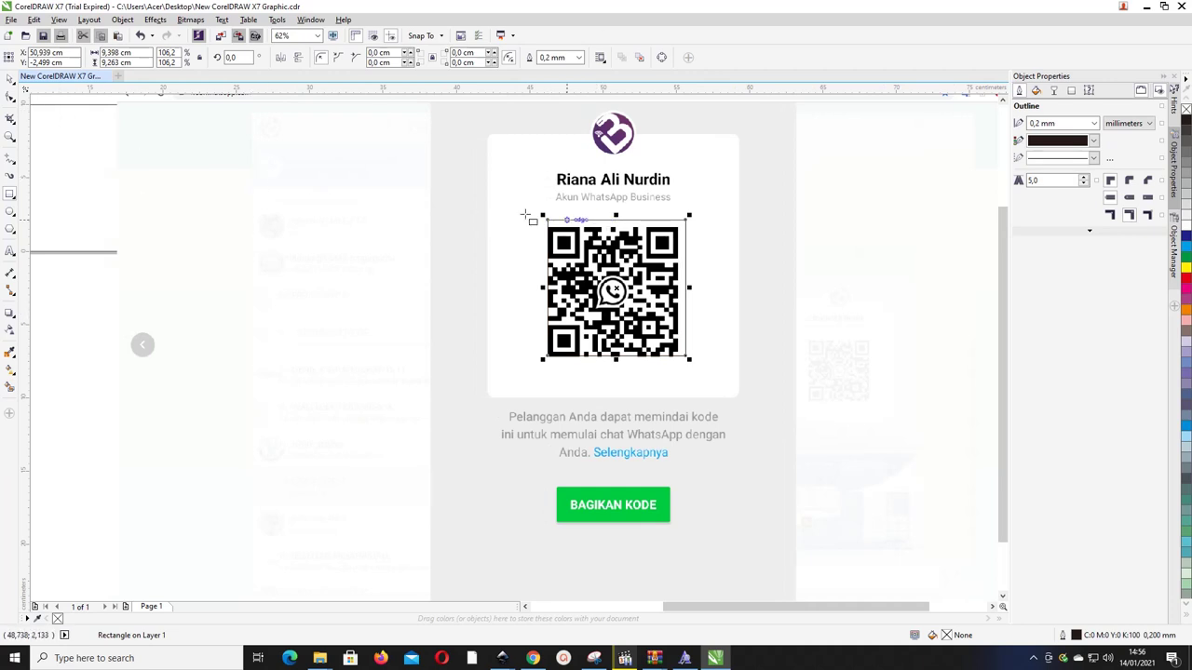
click(9, 80)
drag(575, 221, 571, 224)
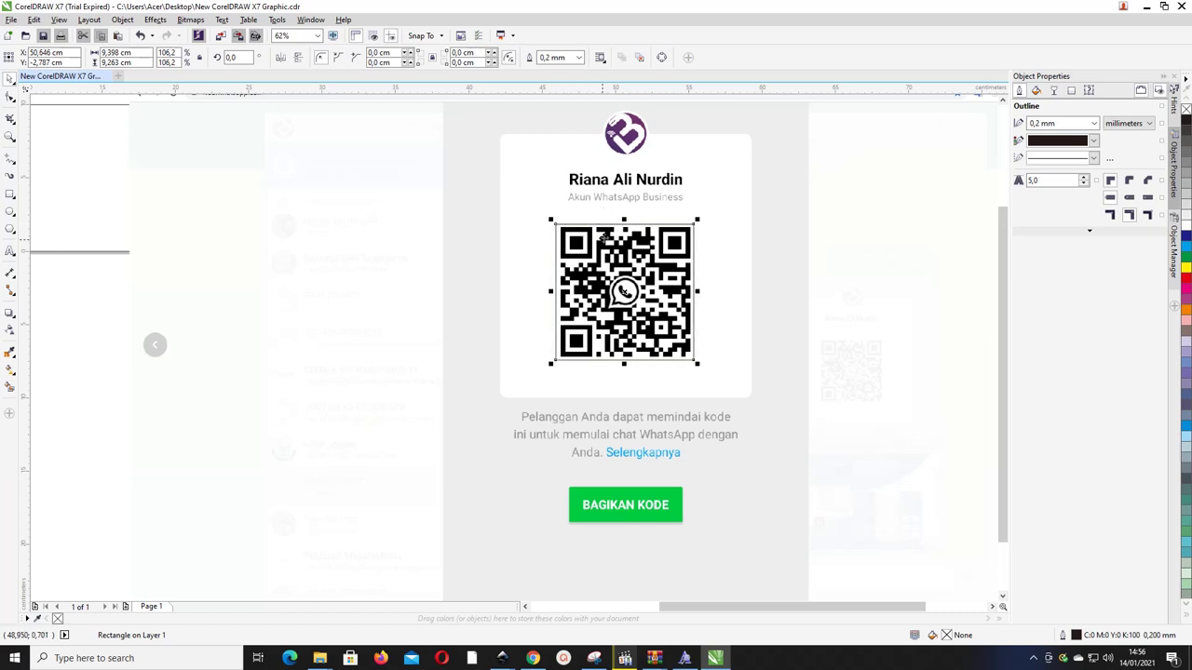
- PowerClip the screenshot inside the rectangle around the QR code and remove the rectangle's outline
click(606, 203)
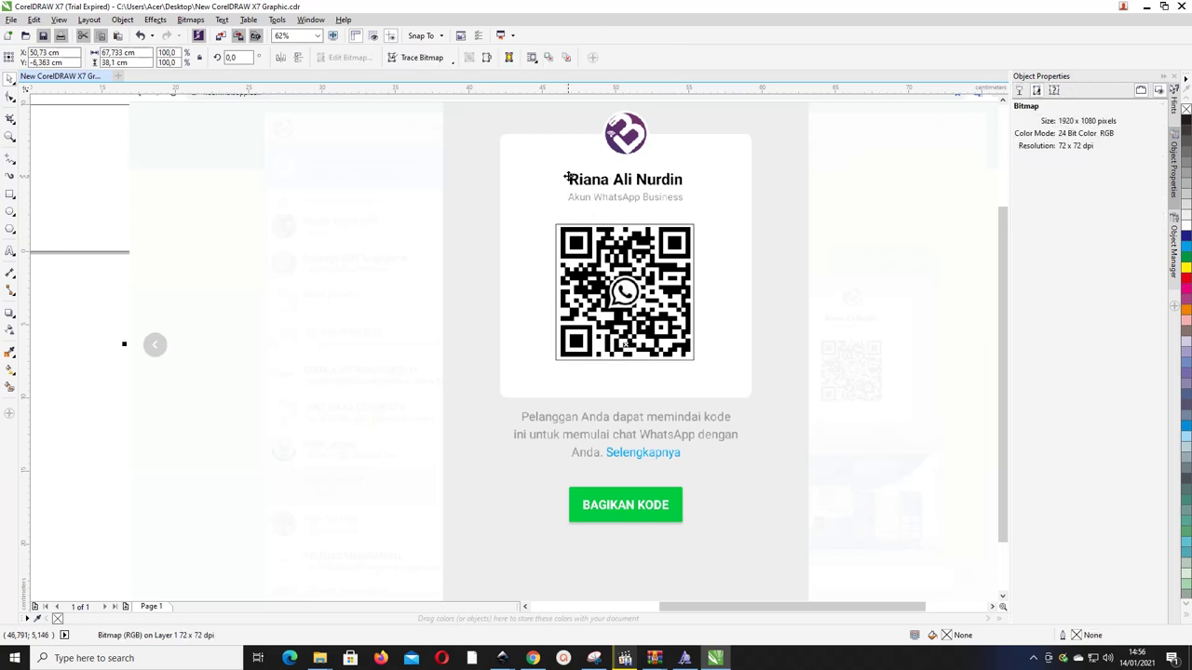
right_click(568, 177)
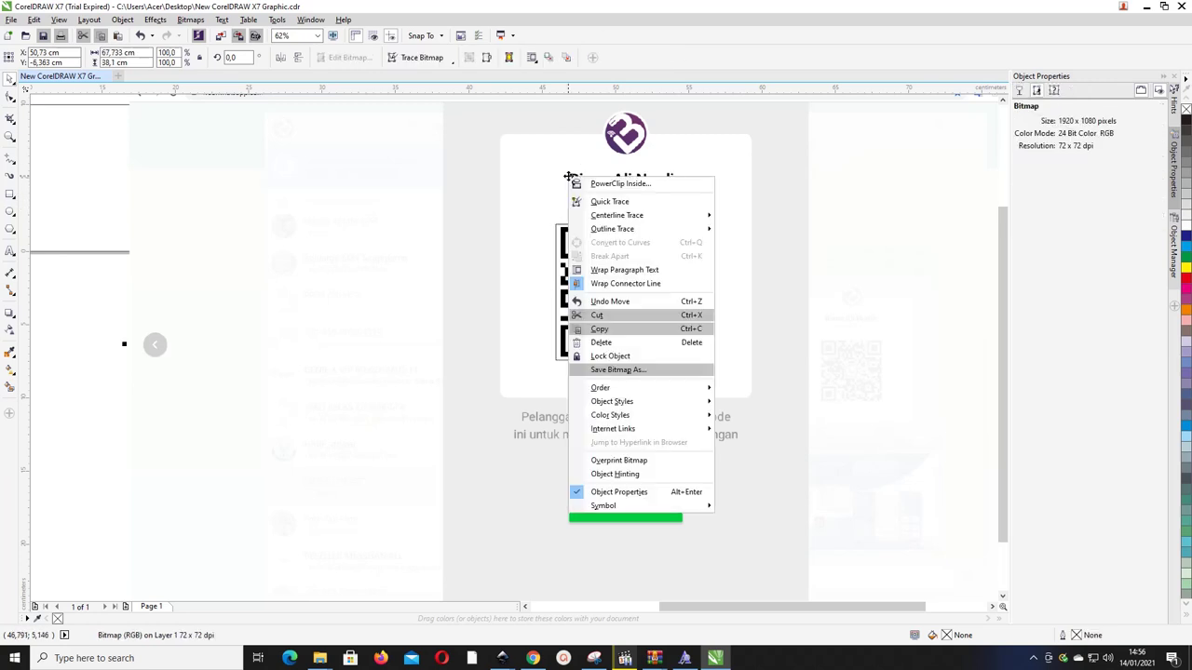
click(615, 185)
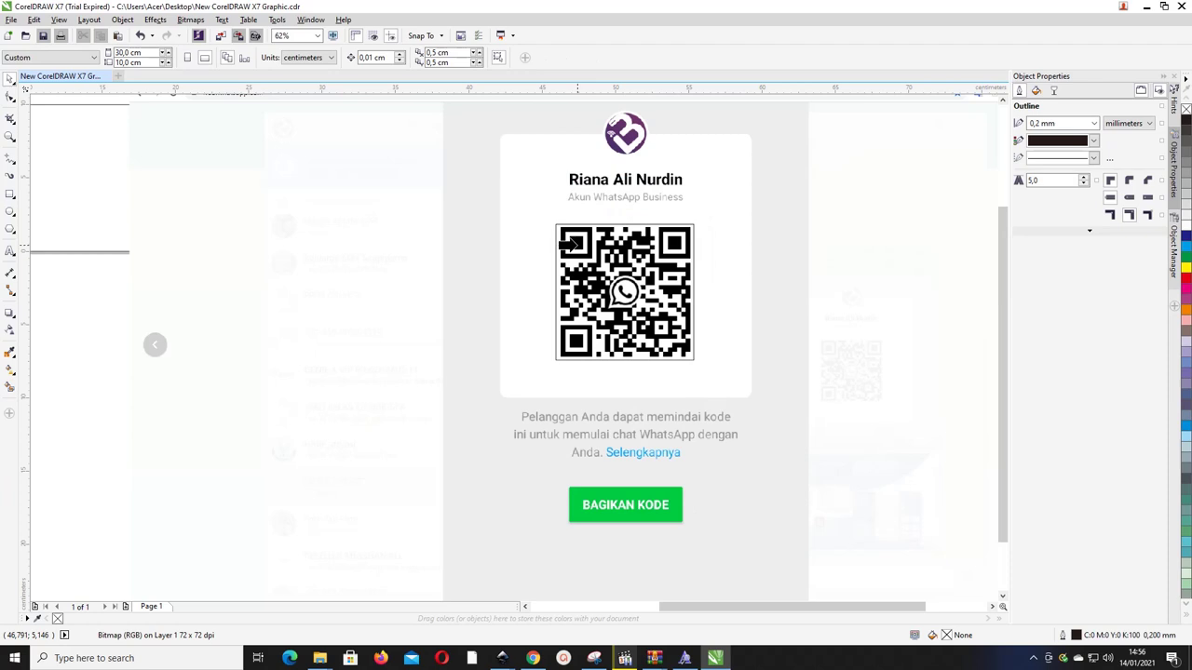
click(563, 231)
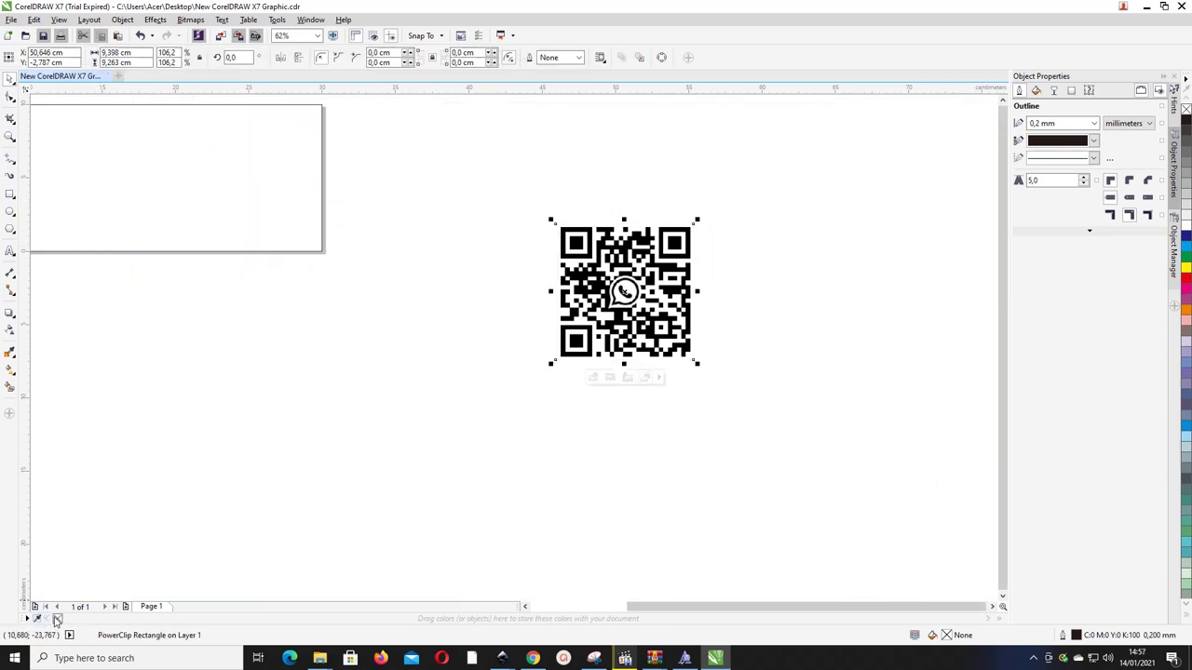
click(453, 374)
- Move the clipped QR code just right of the page and the coffee photo above the page's right part
scroll(451, 374, right, 1)
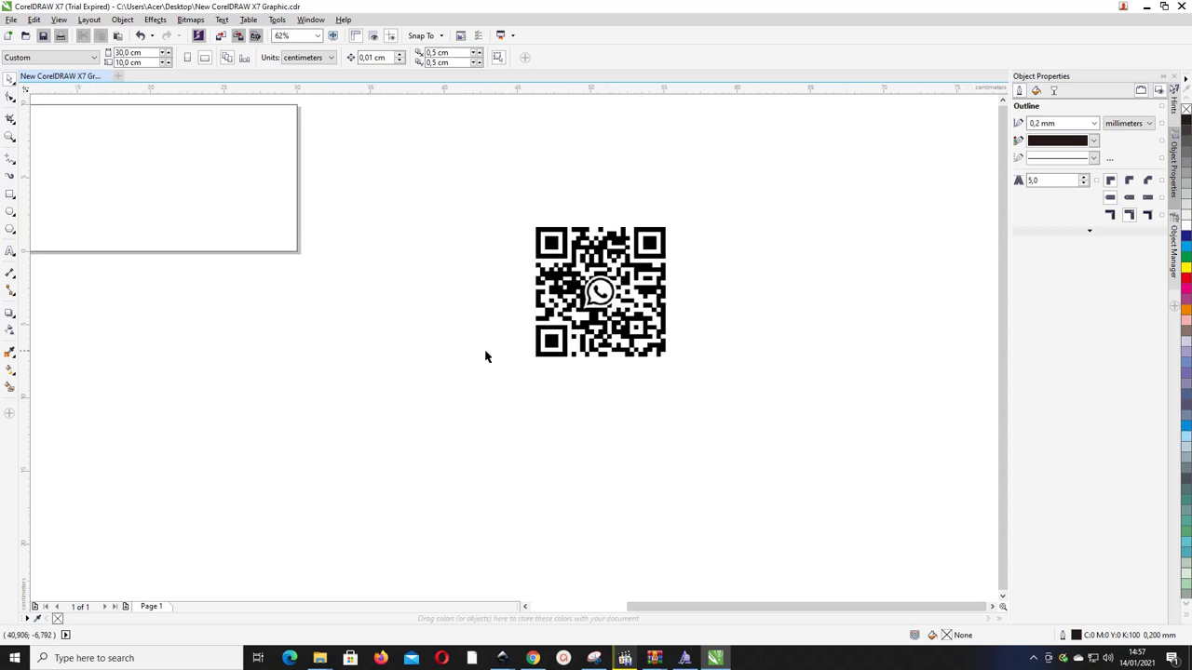
scroll(485, 357, down, 2)
drag(567, 333, 474, 252)
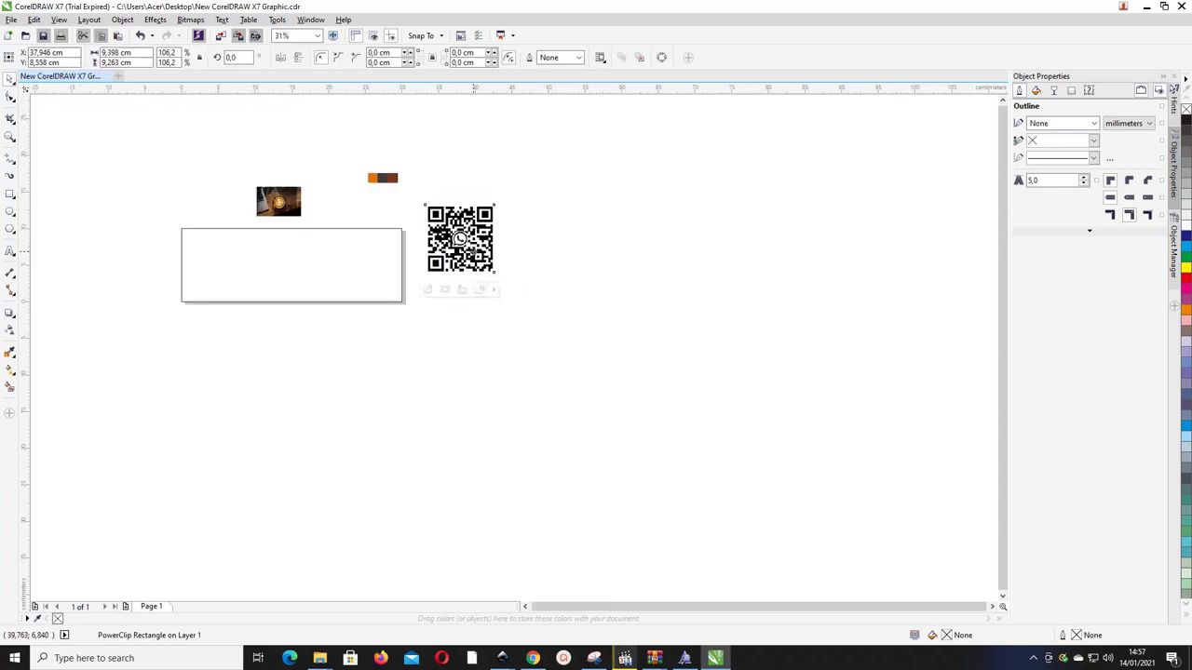
drag(296, 220, 406, 212)
scroll(443, 226, left, 4)
scroll(405, 212, up, 5)
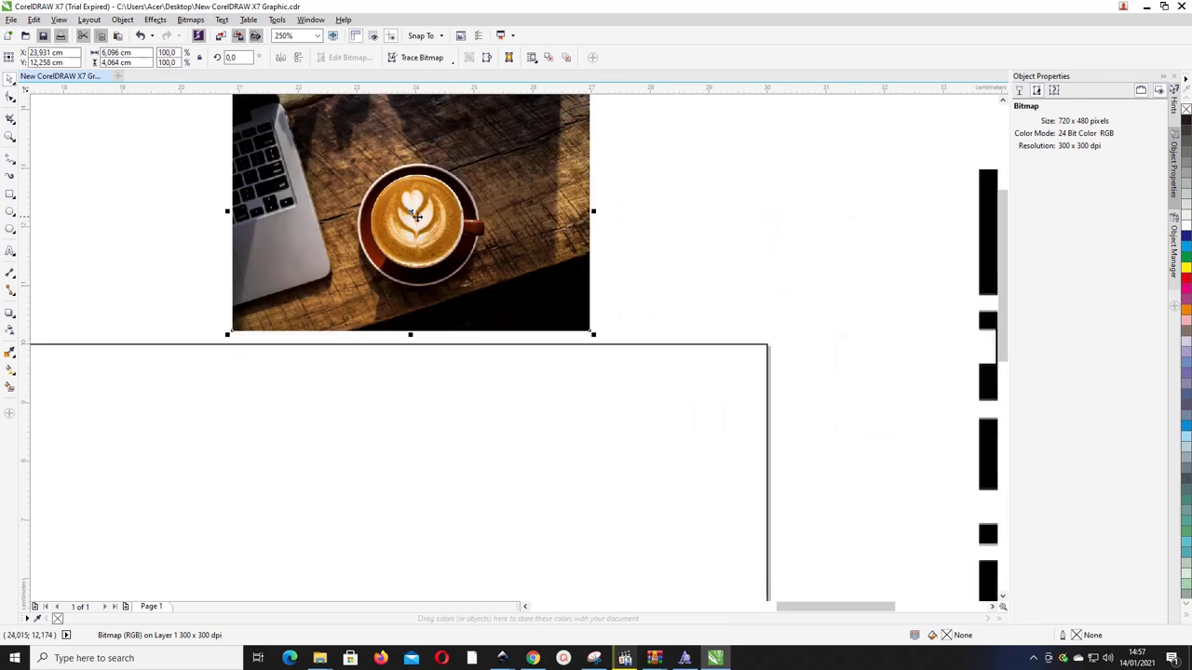
scroll(657, 304, down, 2)
scroll(606, 297, up, 3)
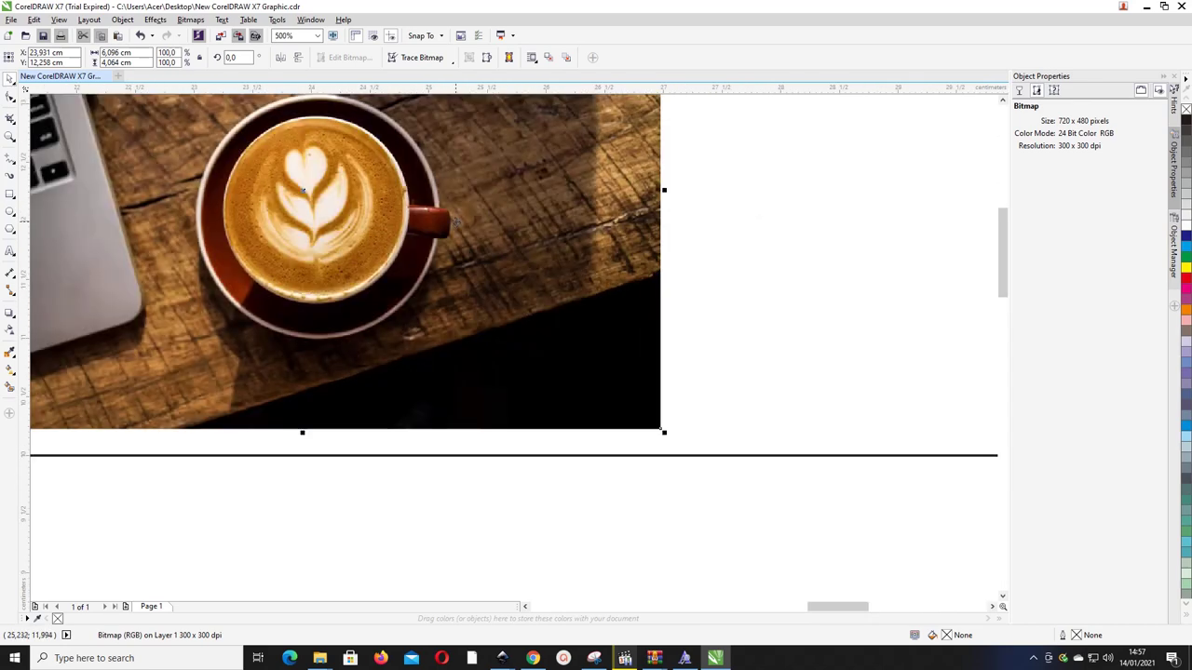
scroll(303, 190, down, 2)
drag(434, 204, 516, 207)
scroll(492, 197, up, 1)
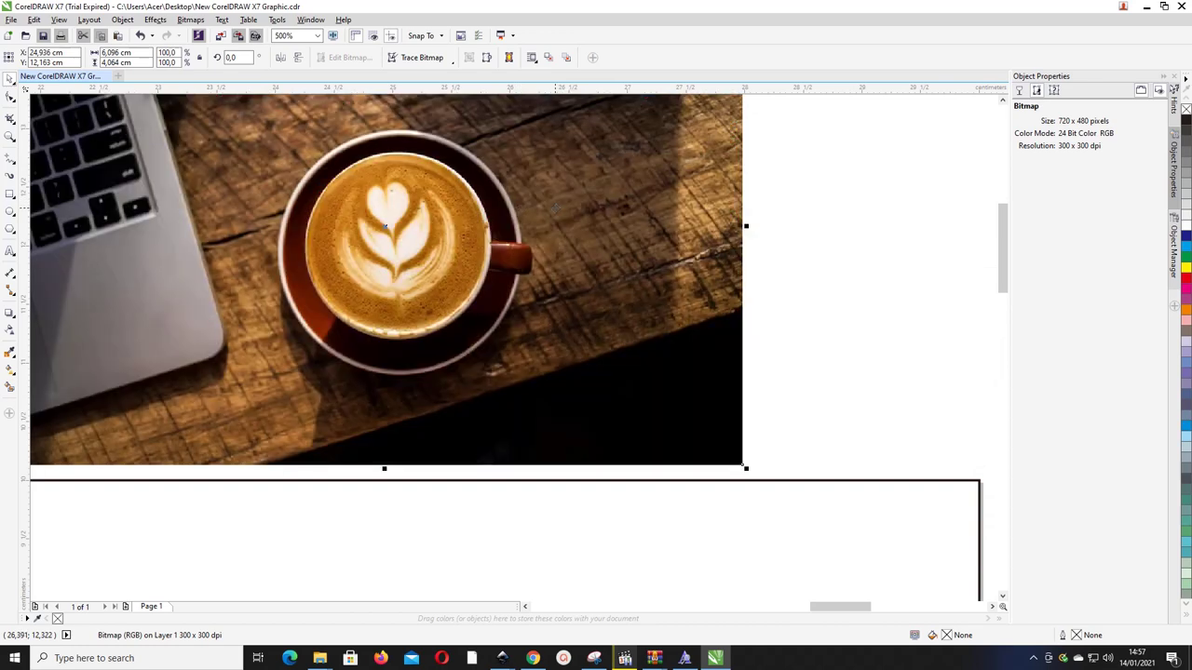
- Draw a circle about 2.2 cm across, give it a white outline and place it around the coffee cup's saucer
click(10, 210)
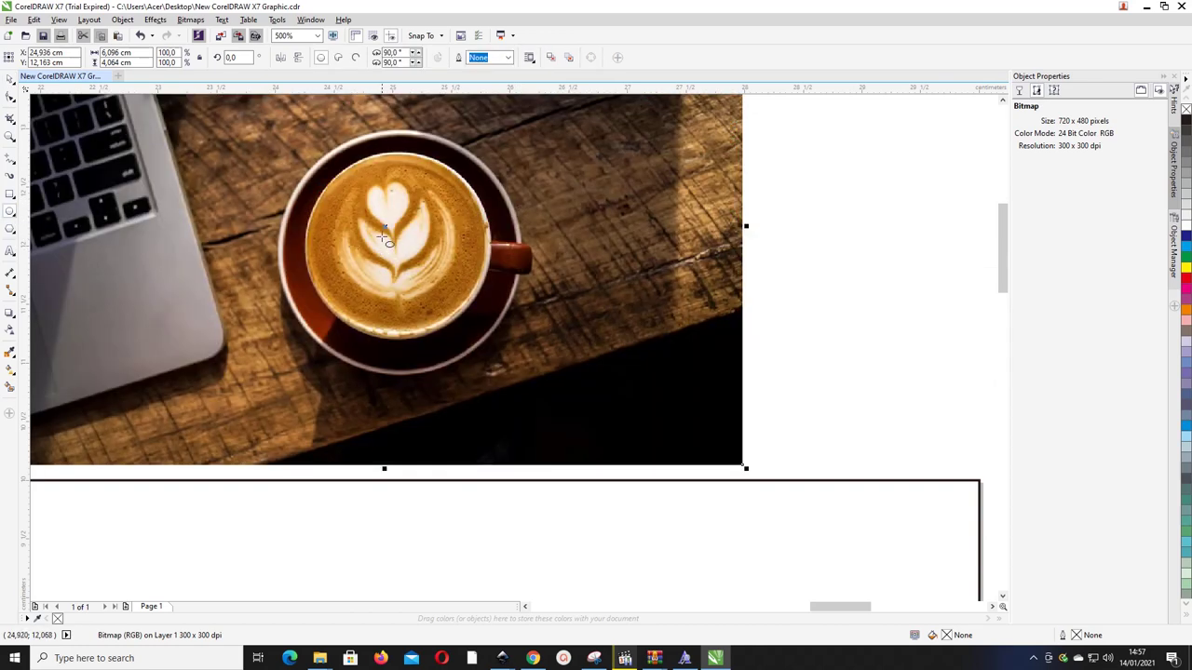
drag(326, 190, 486, 443)
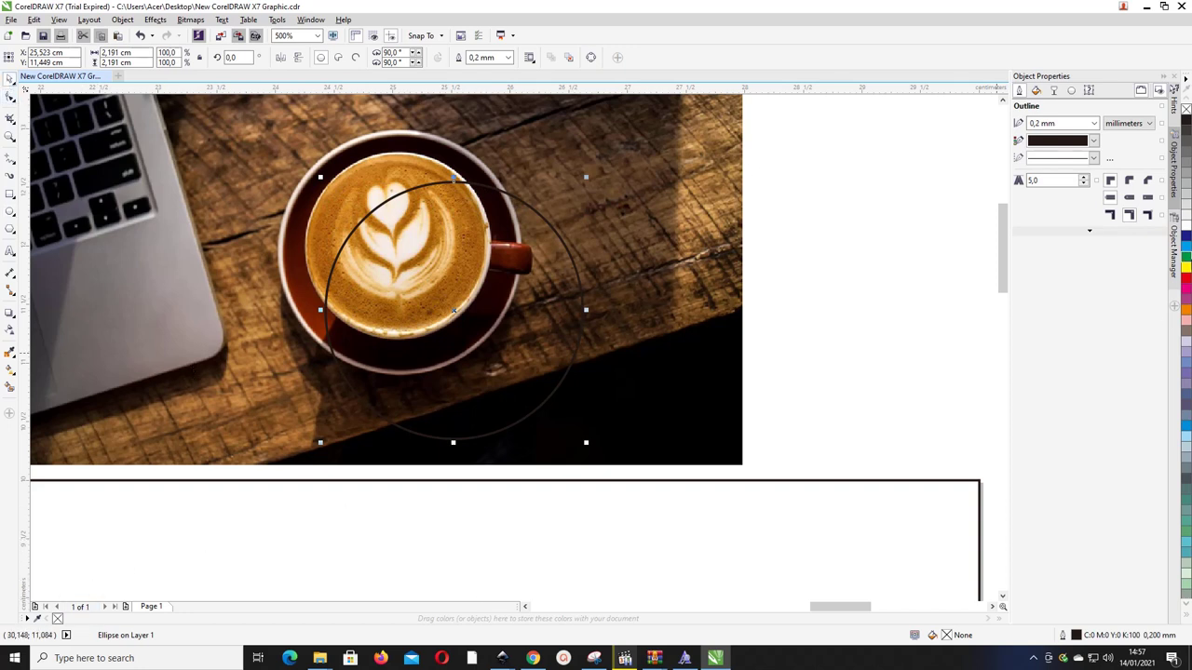
right_click(1186, 225)
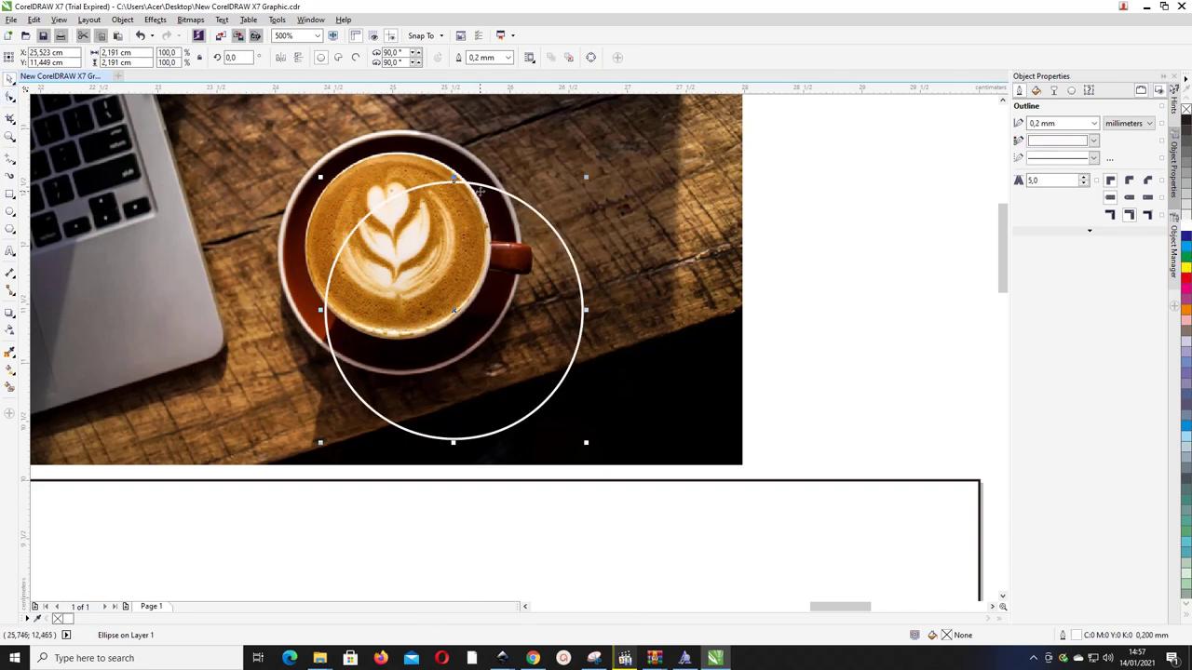
drag(481, 191, 431, 135)
scroll(433, 146, left, 1)
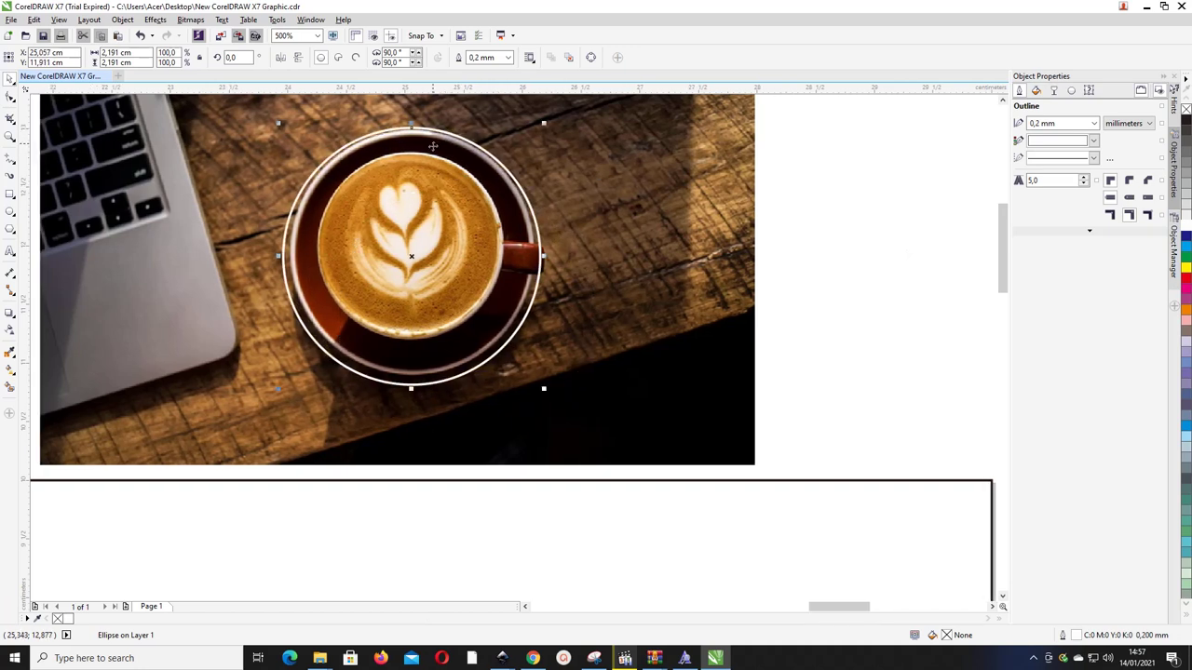
- Shrink the white circle to about 2.07 cm across and nudge it to fit the saucer's edge
drag(544, 389, 535, 385)
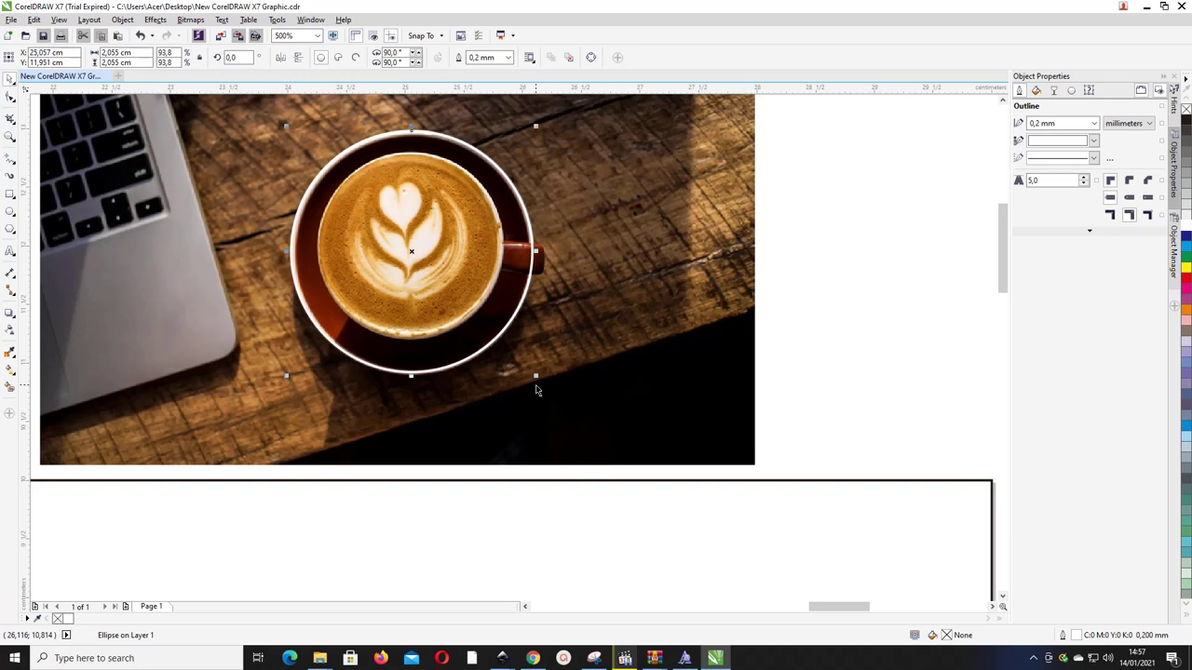
key(Up)
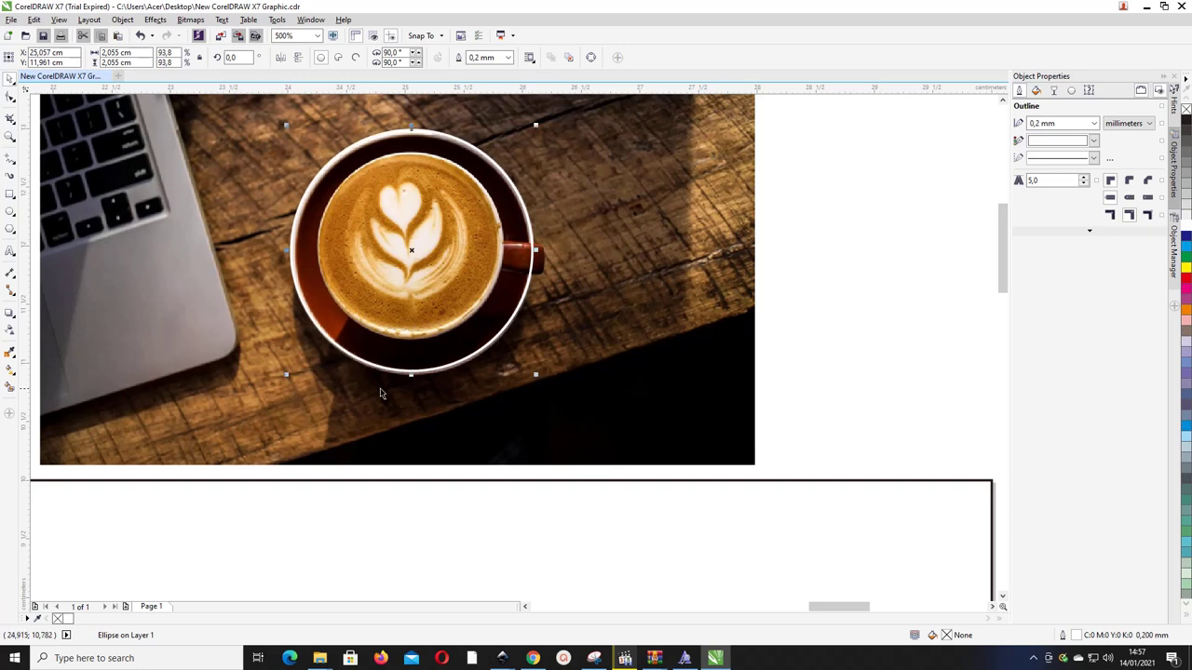
drag(285, 374, 285, 376)
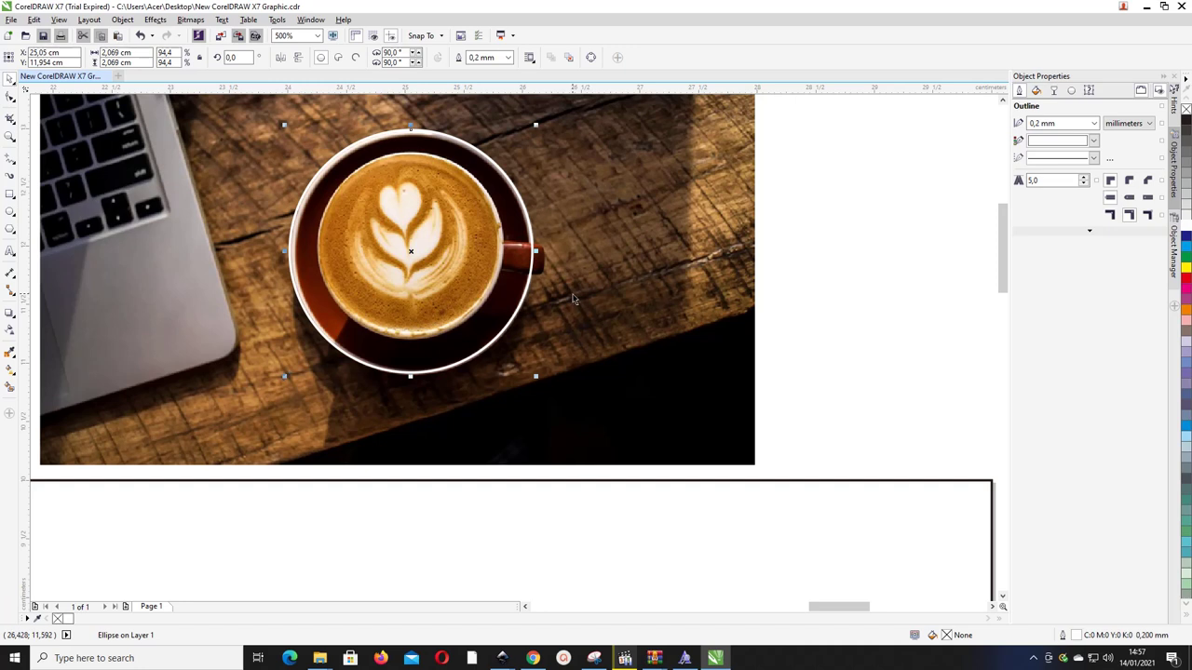
key(Down)
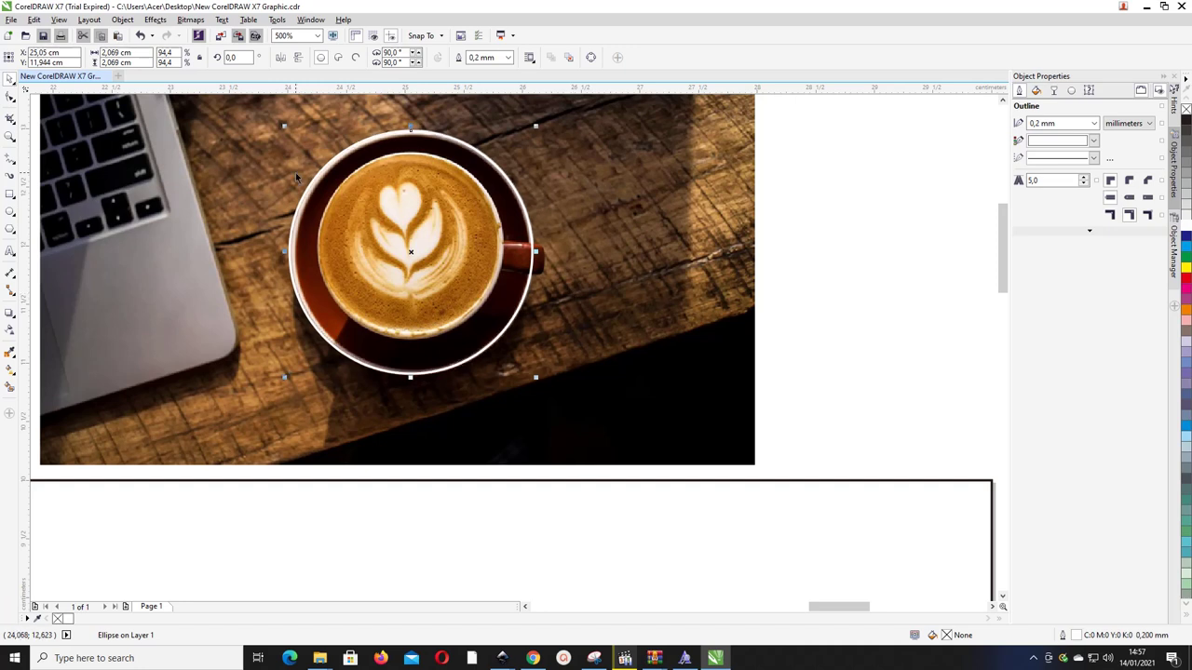
- Convert the circle to curves and add a node on its outline at the upper and lower edges of the cup handle
click(121, 19)
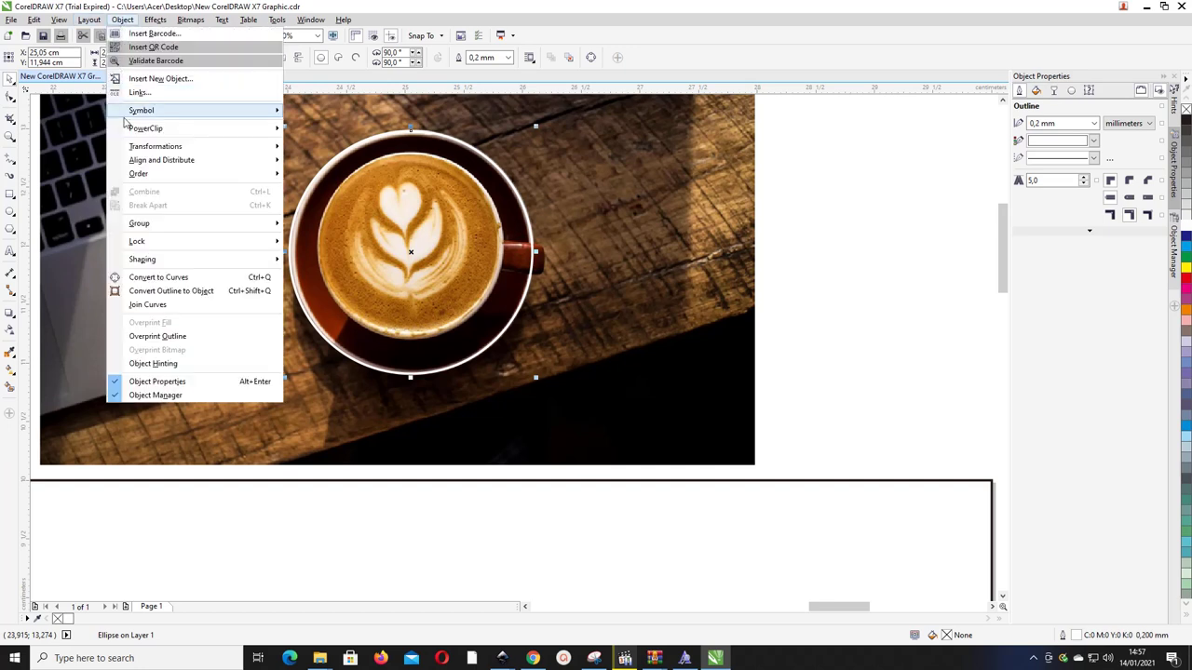
click(158, 278)
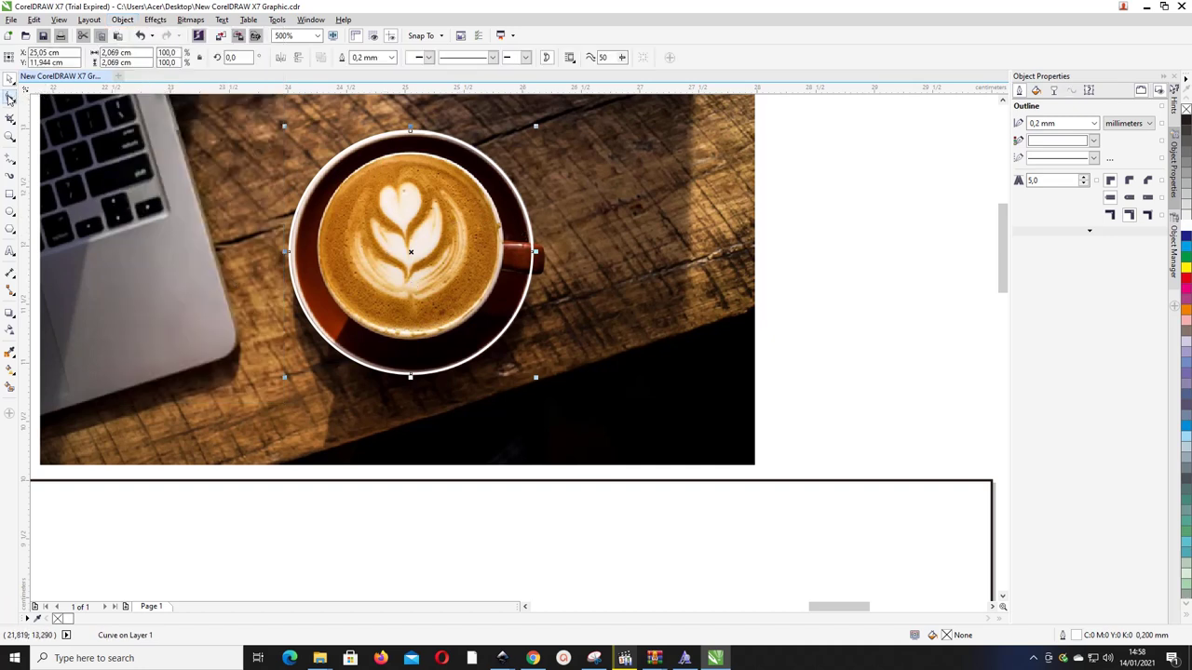
click(10, 98)
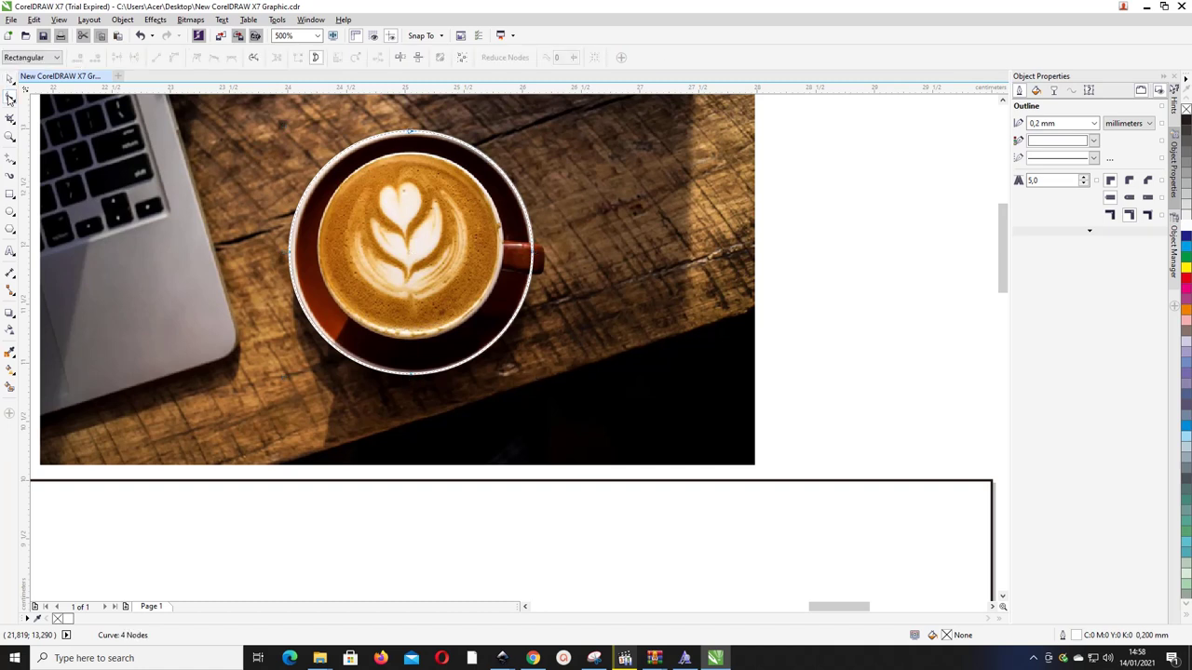
click(15, 101)
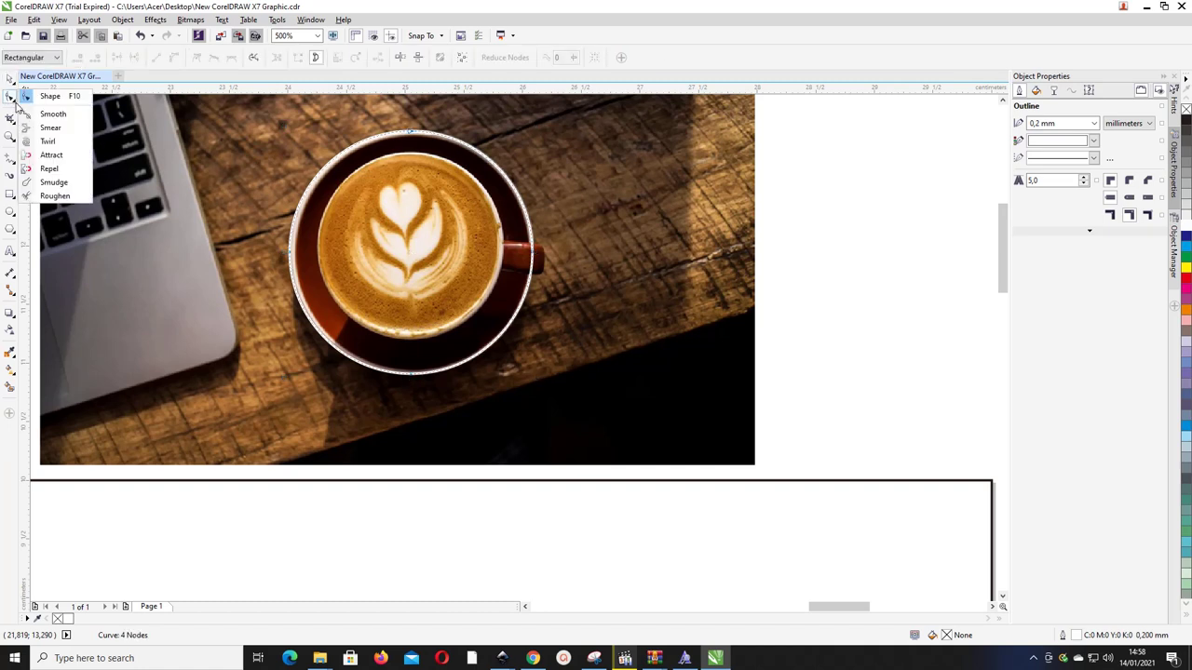
click(37, 99)
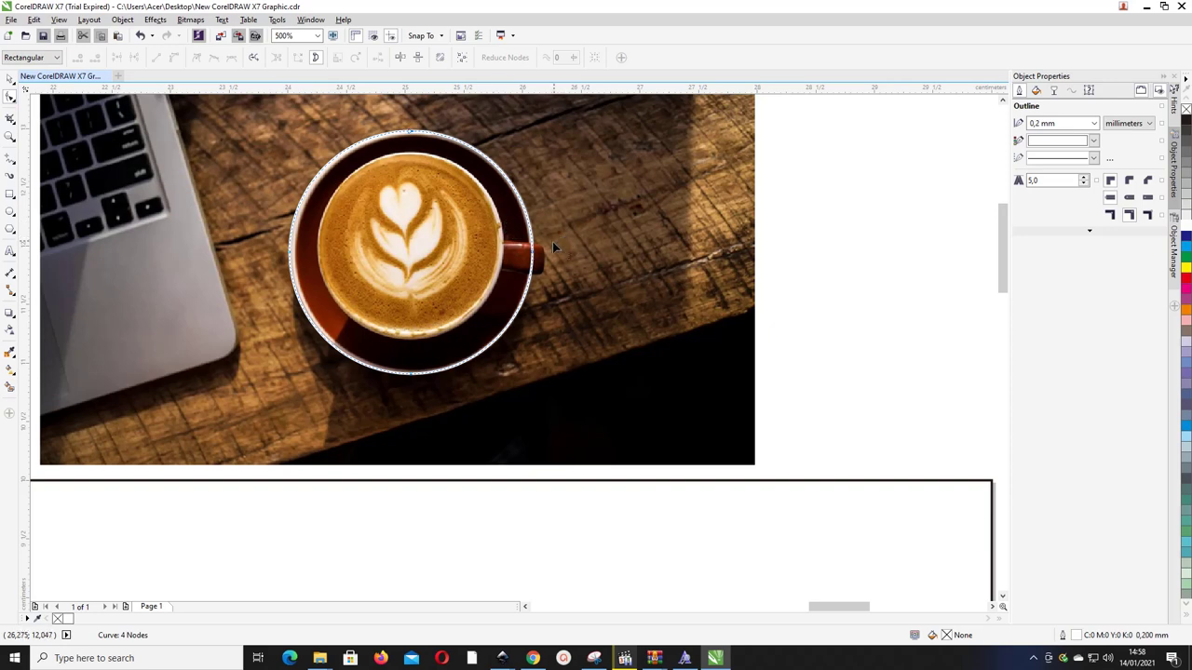
scroll(534, 251, up, 4)
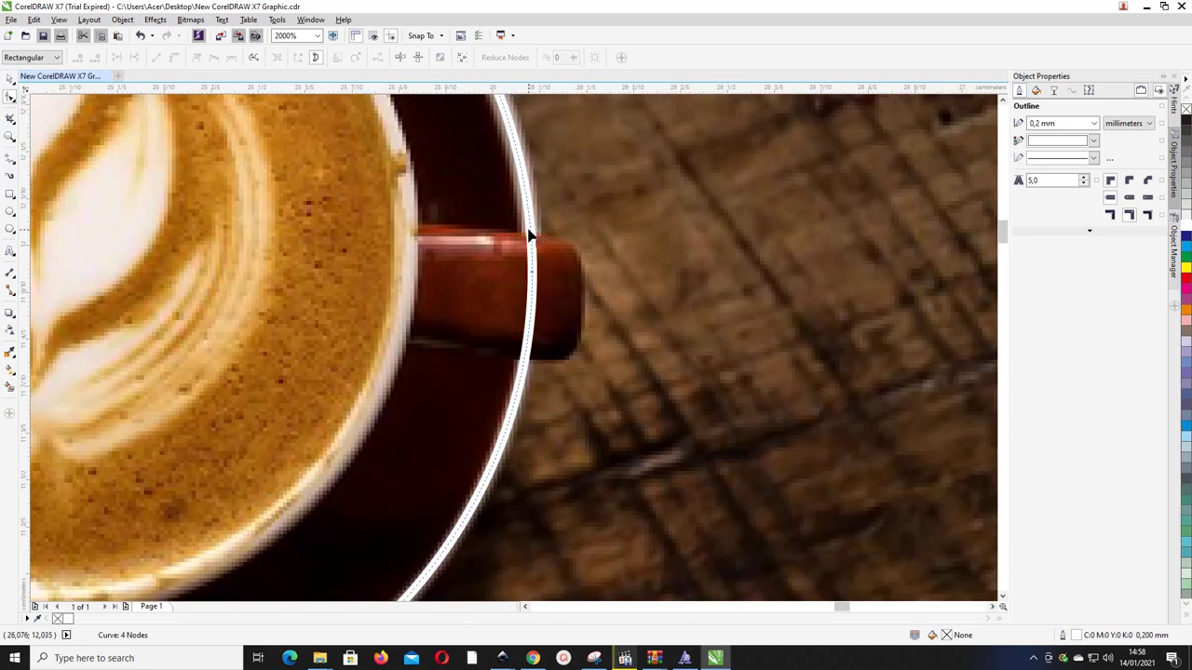
double_click(530, 230)
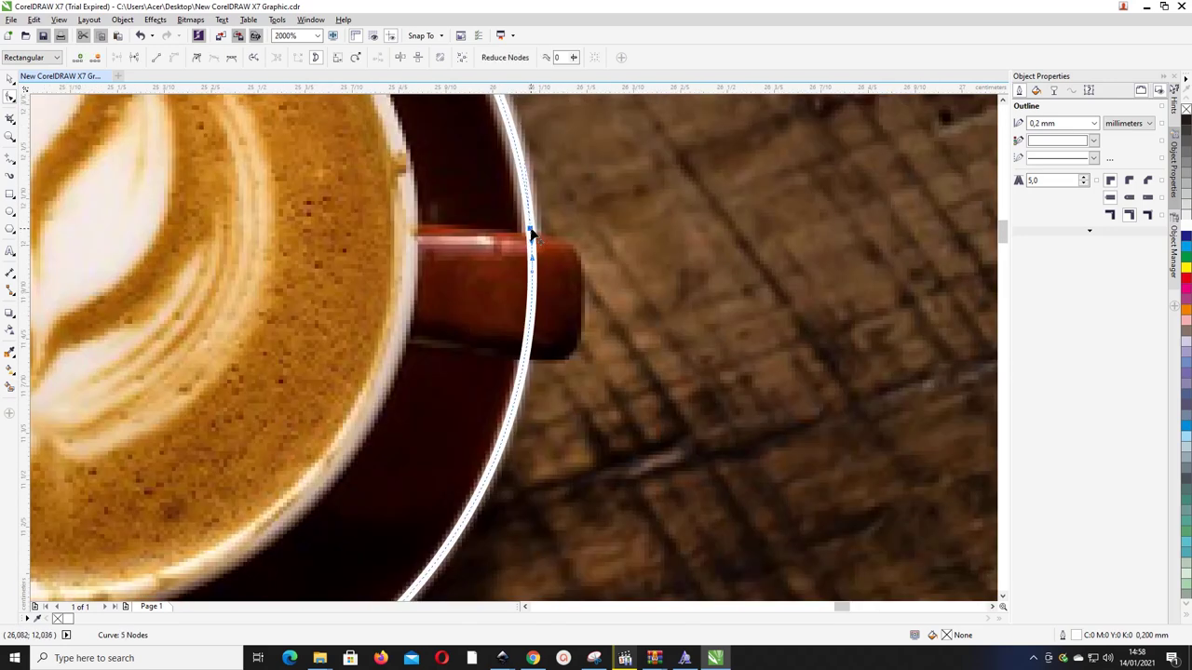
double_click(523, 361)
- Bulge the outline segment between the two added nodes outward so it wraps around the cup handle
drag(533, 292, 579, 277)
key(ctrl+z)
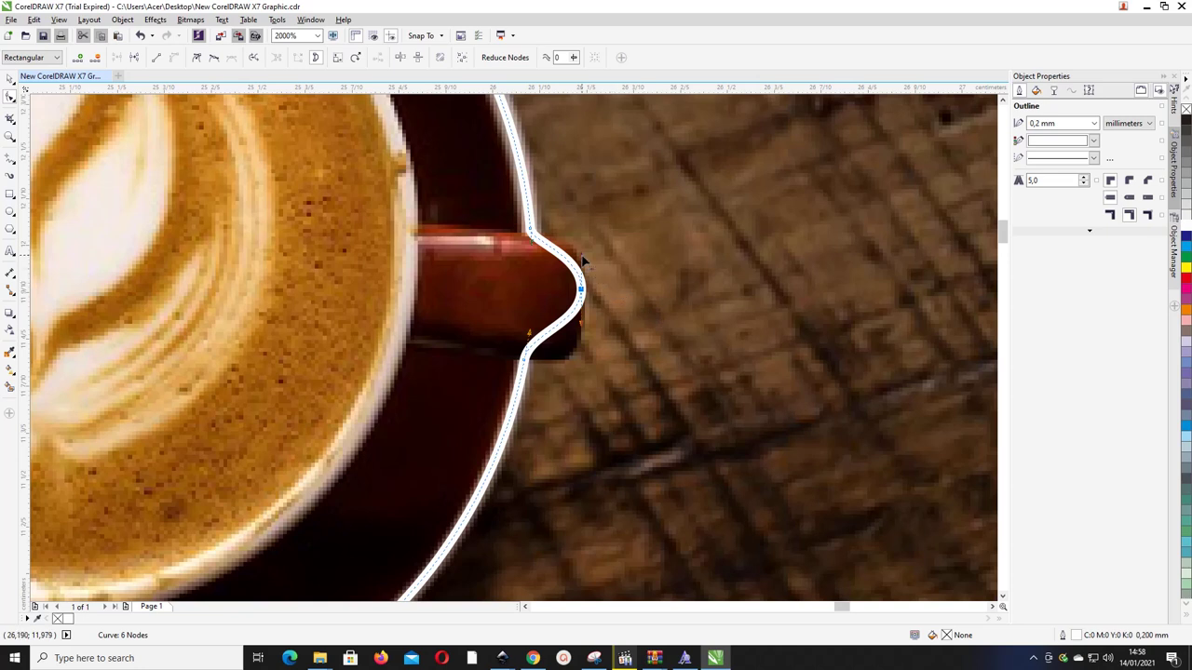
drag(581, 258, 581, 213)
drag(581, 288, 581, 299)
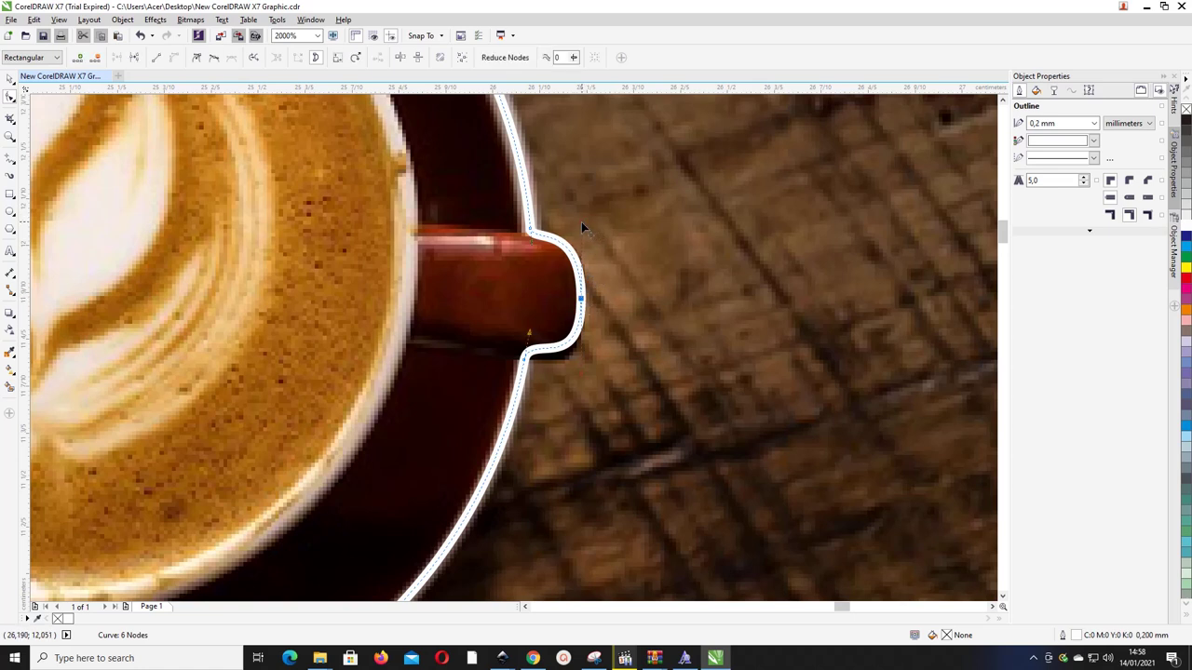
drag(580, 222, 581, 222)
scroll(581, 224, down, 5)
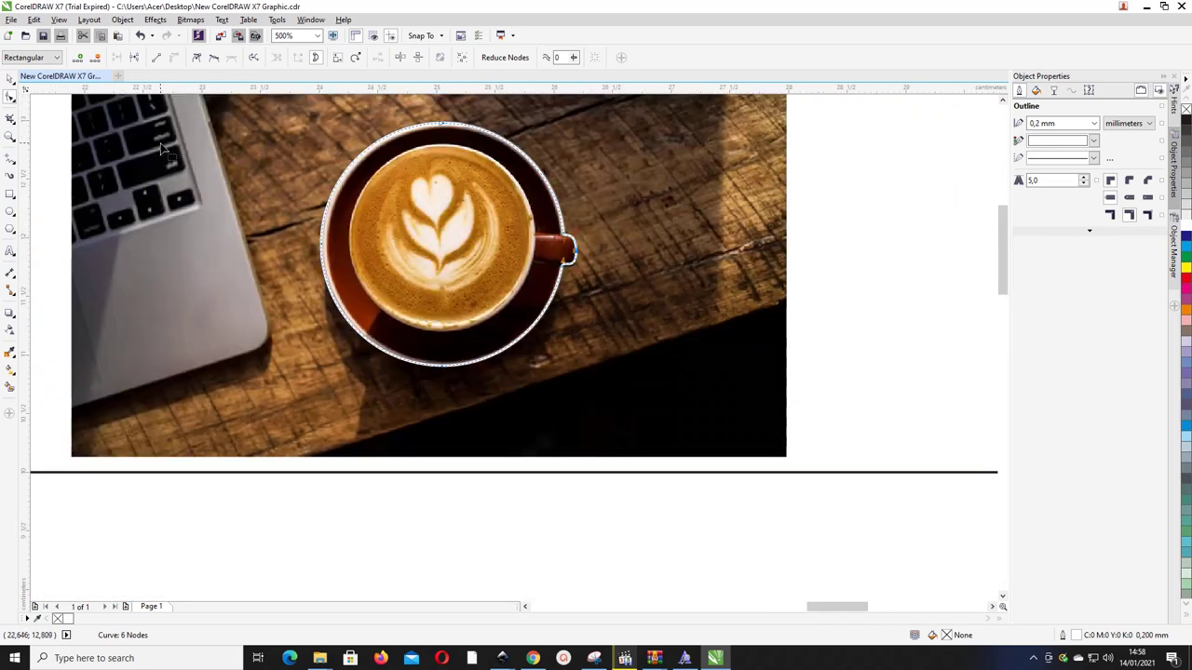
- PowerClip the coffee photo inside the saucer-and-handle outline
click(10, 96)
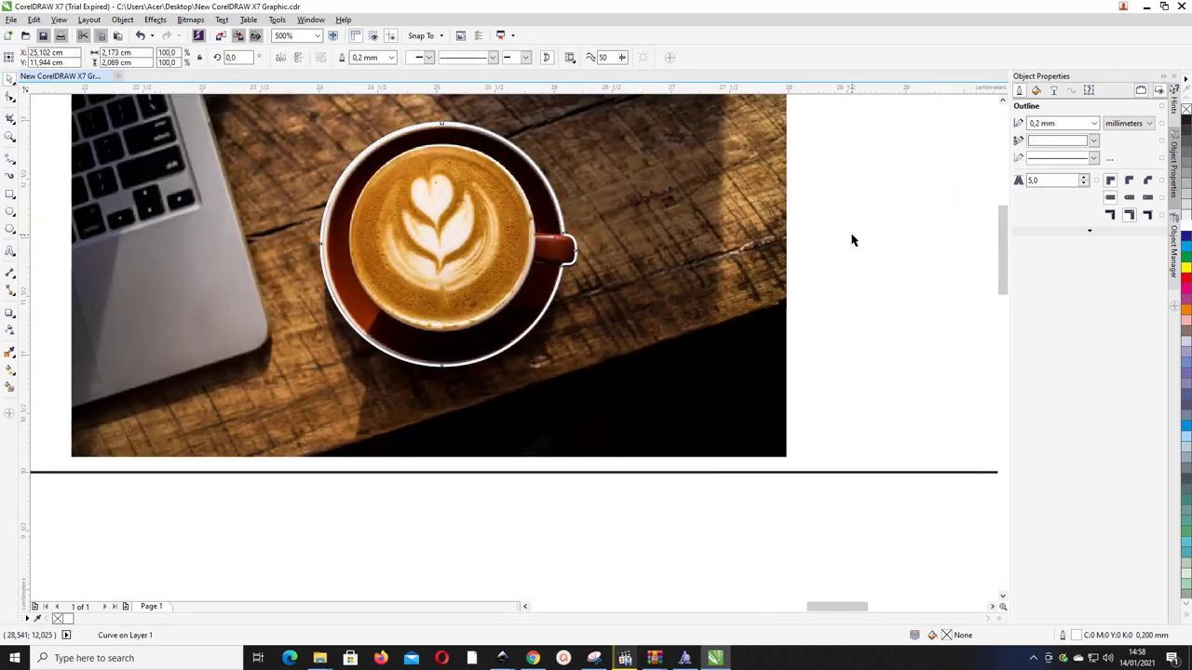
click(666, 224)
right_click(667, 223)
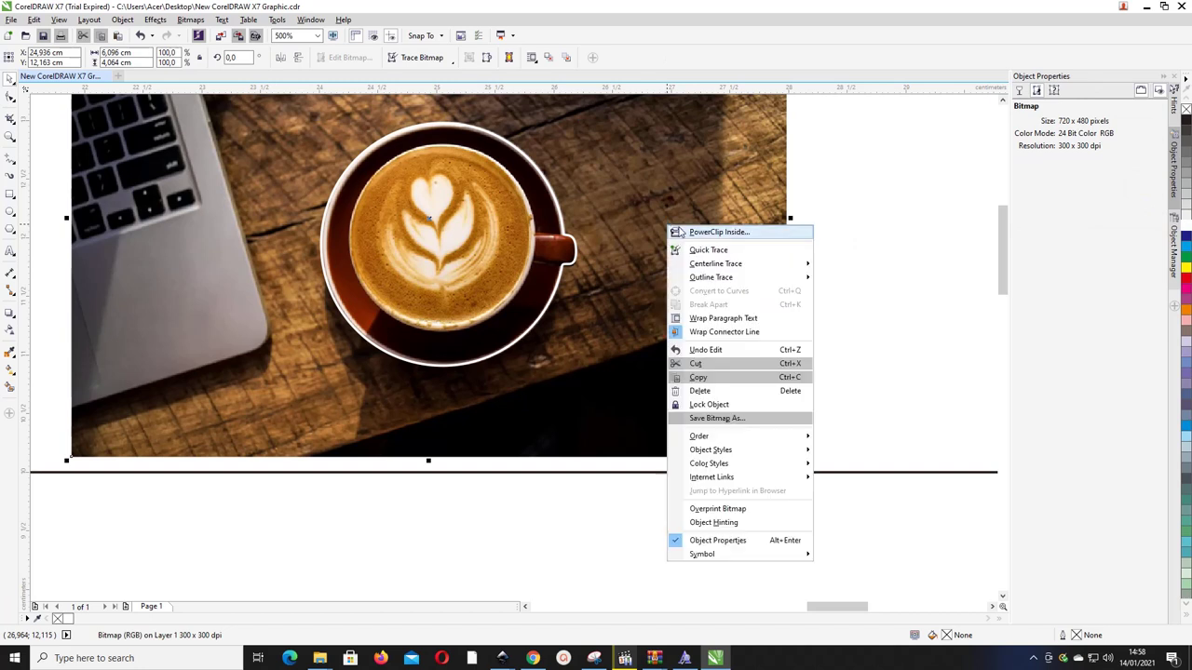
click(718, 232)
click(559, 227)
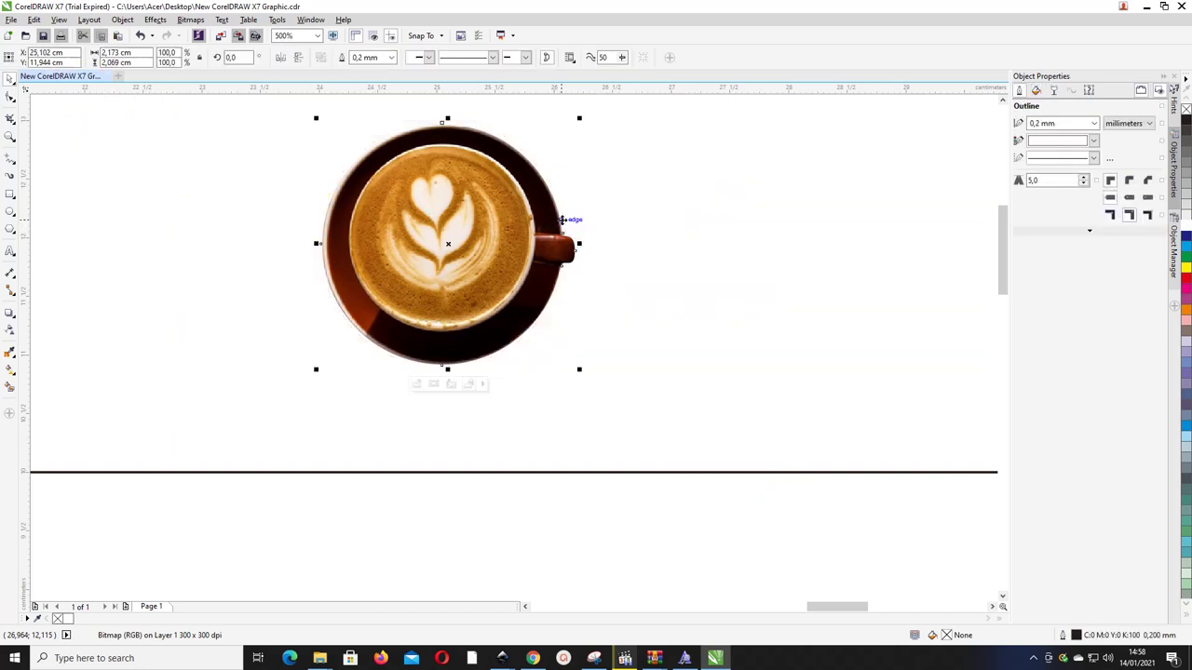
click(665, 226)
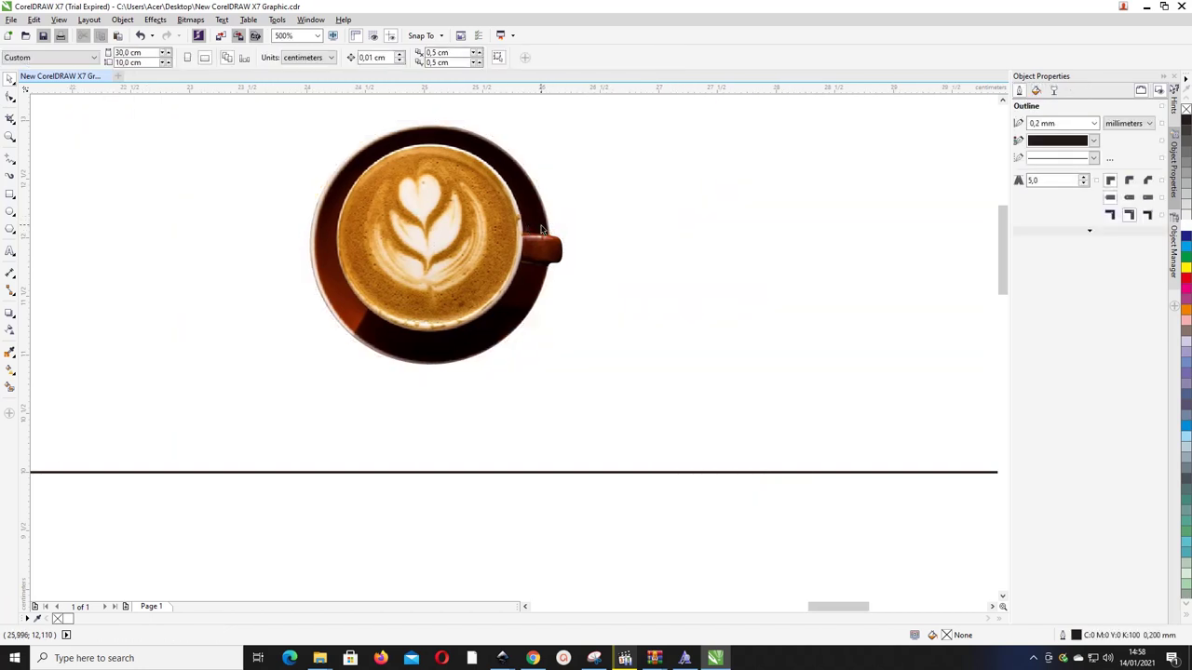
- Scale the clipped coffee cup to 400%, about 8.7 by 8.3 cm
scroll(541, 230, down, 2)
drag(522, 232, 509, 388)
scroll(637, 281, down, 1)
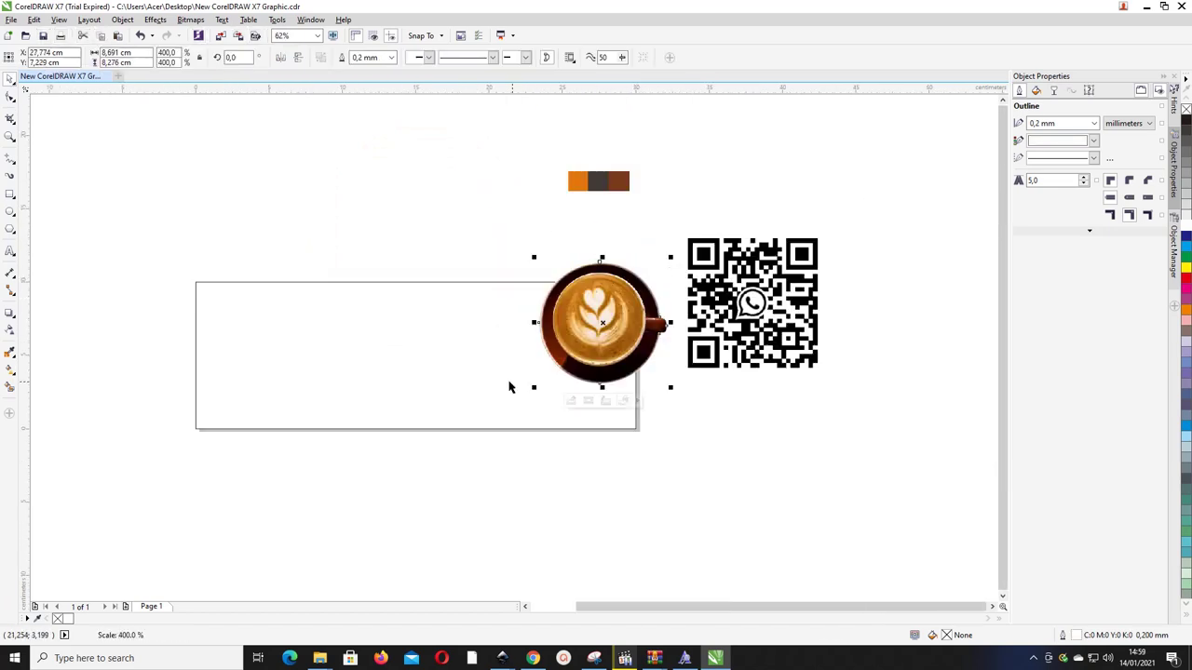
- Park the QR code and the coffee cup side by side to the right of the page, with the cup outermost
drag(616, 333, 855, 296)
drag(765, 330, 724, 284)
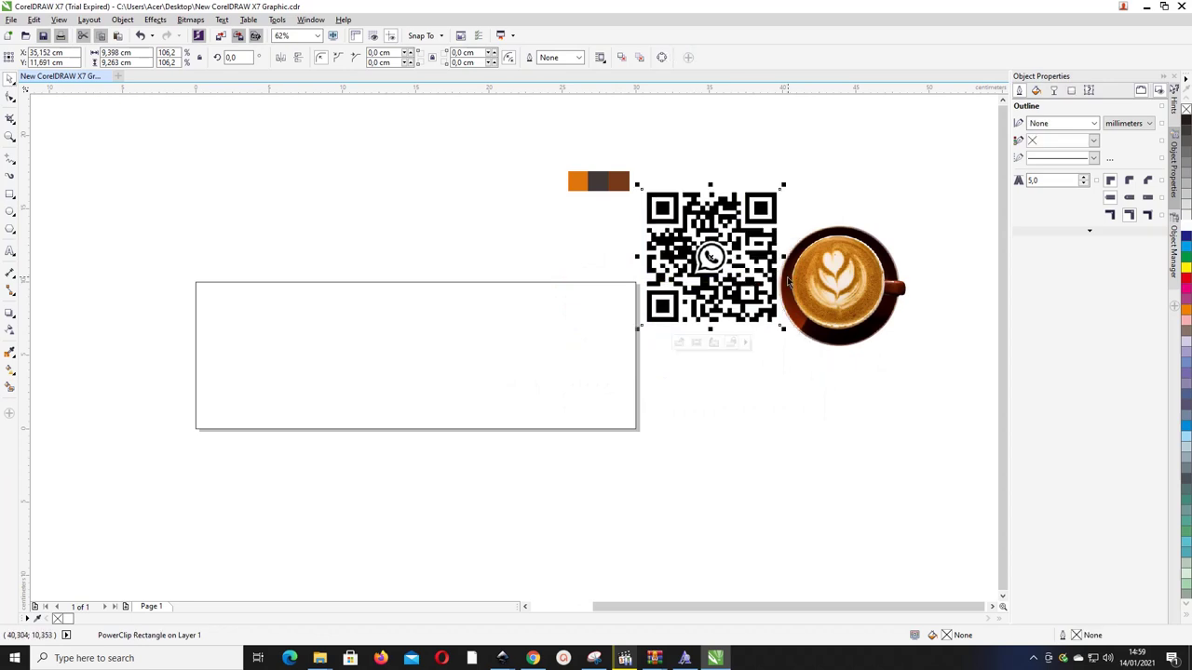
drag(824, 287, 859, 305)
drag(745, 280, 776, 302)
drag(859, 309, 859, 289)
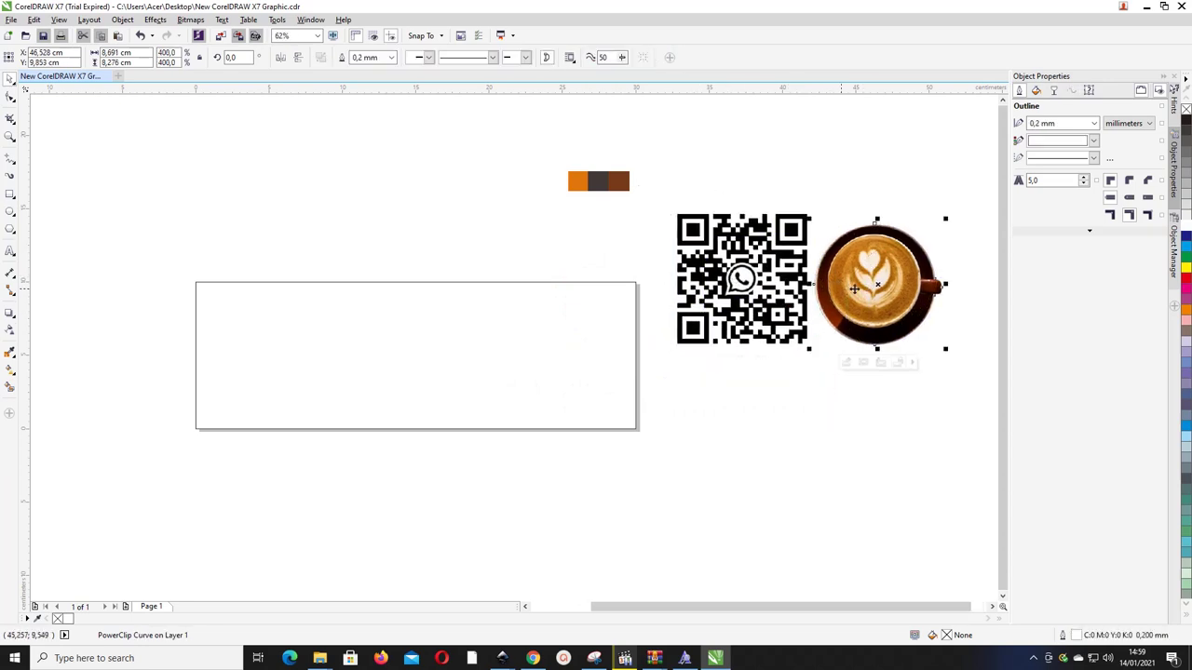
drag(743, 278, 743, 300)
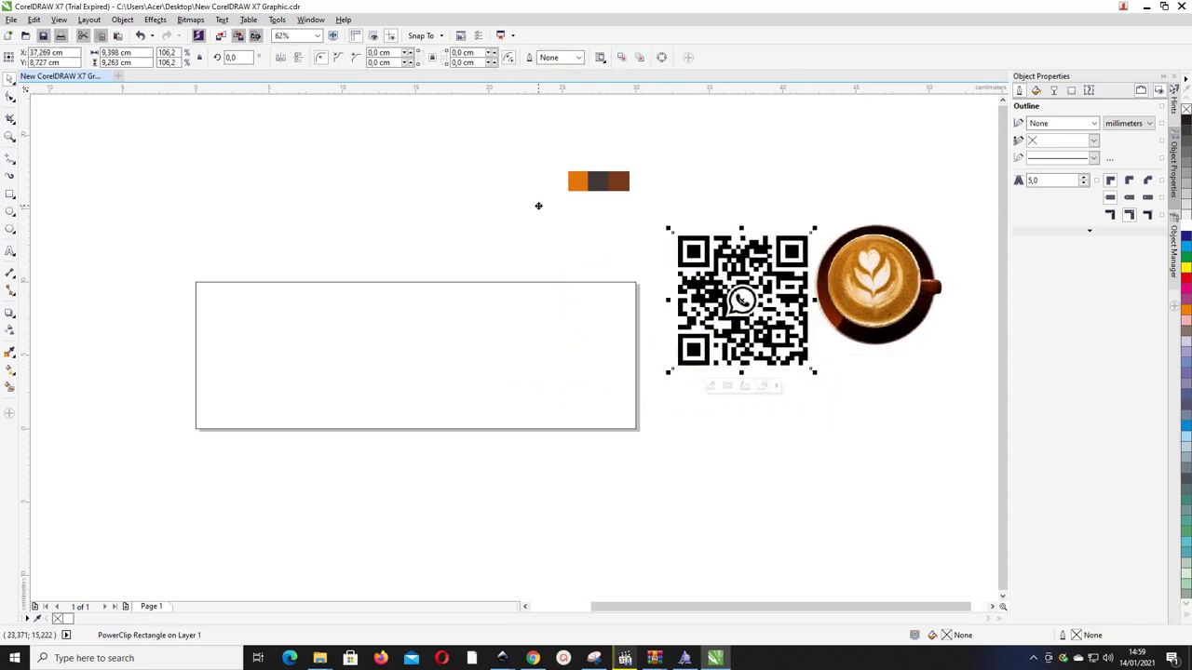
- Draw an open five-node Bézier zigzag across the page's left part, from above the top edge to beyond the left edge
click(14, 162)
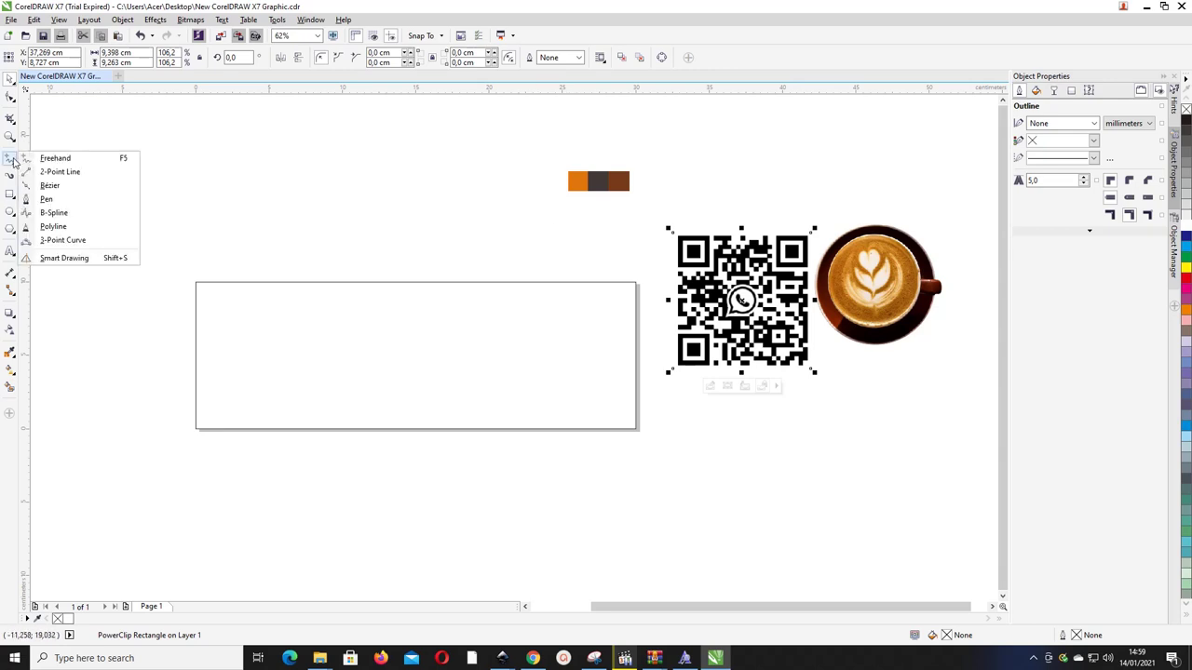
click(50, 185)
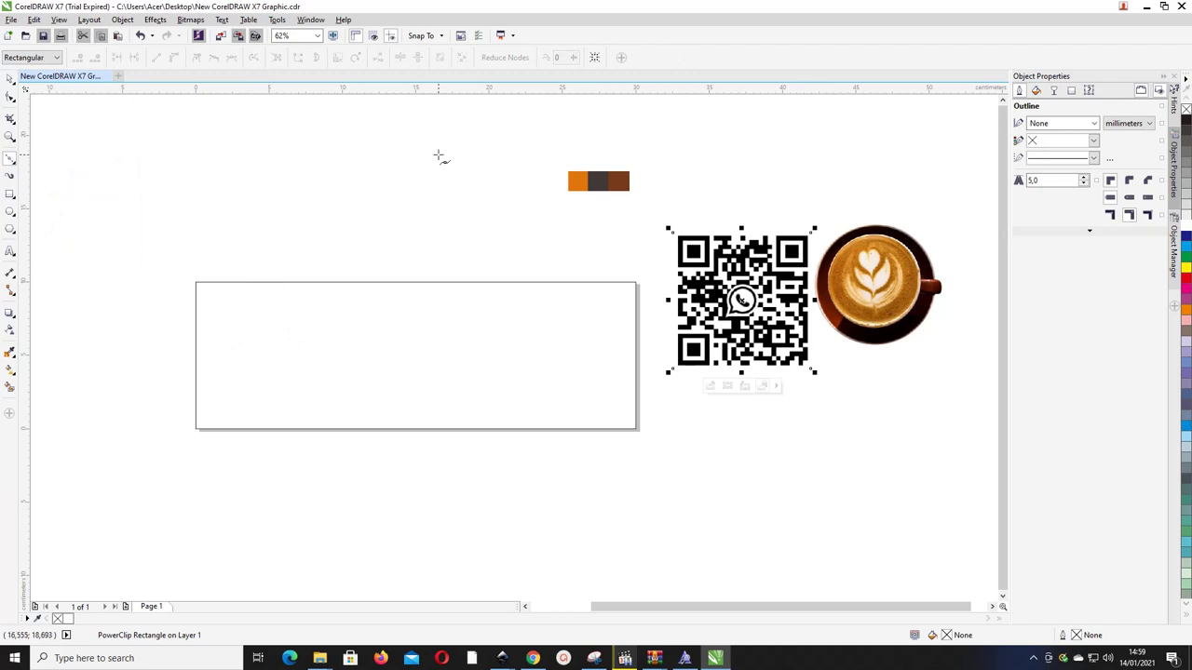
click(247, 275)
click(265, 312)
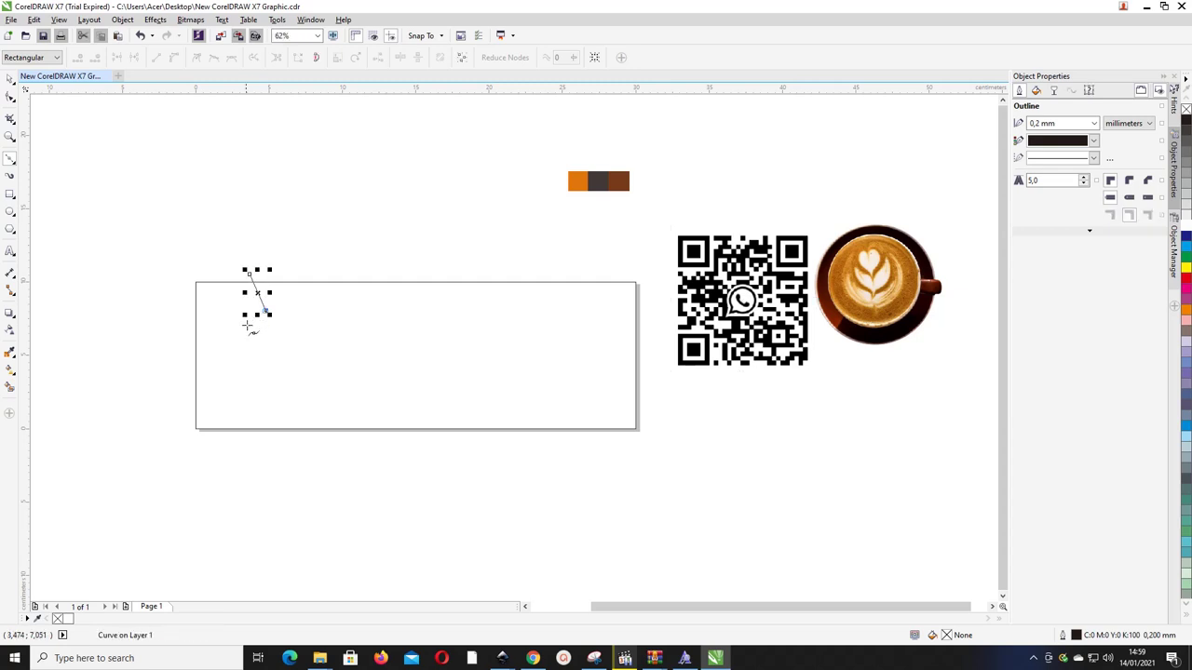
click(227, 343)
click(230, 371)
click(179, 406)
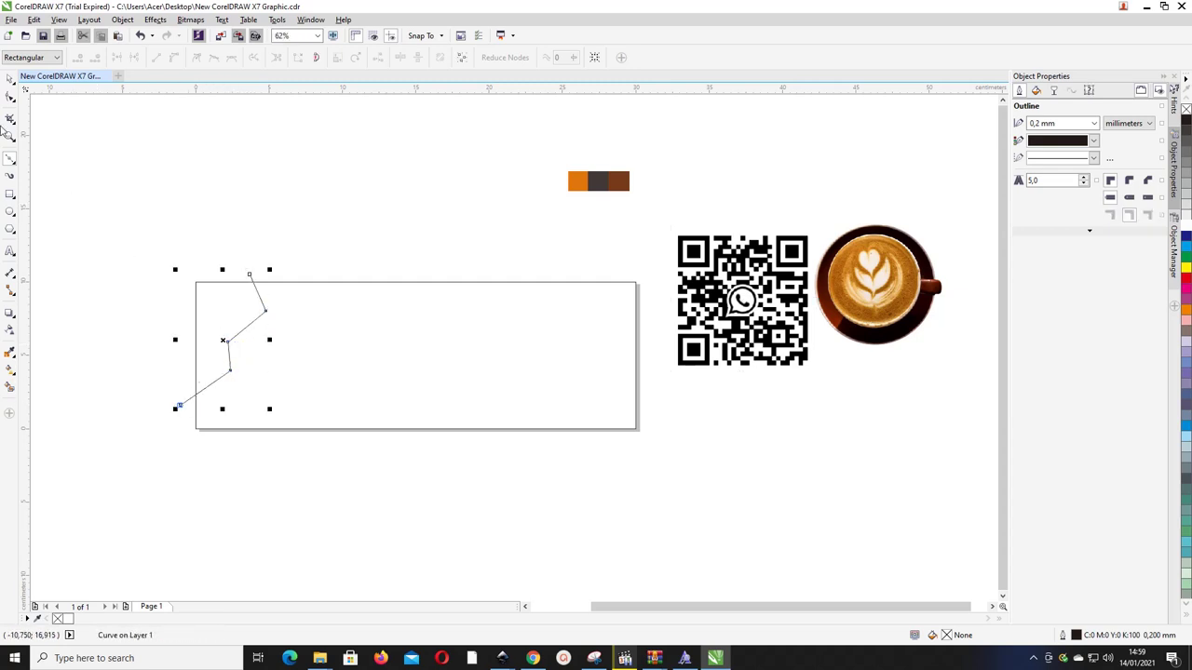
- Convert the zigzag's segments to curves and make its three inner nodes smooth to form a wavy line
click(9, 98)
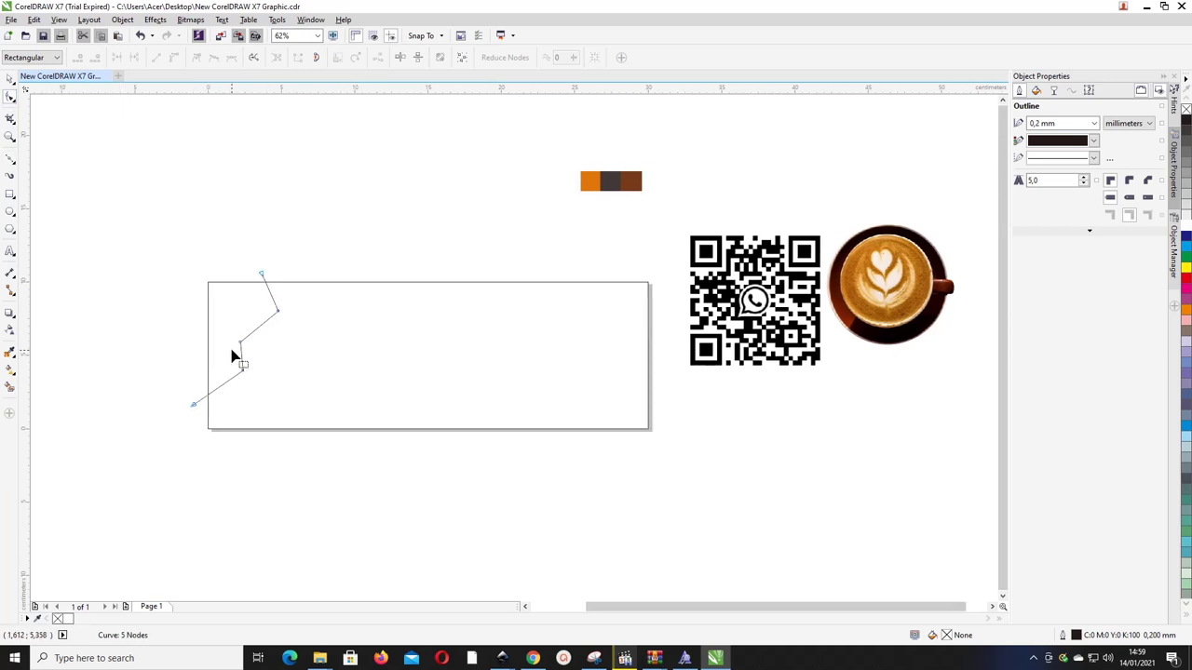
scroll(244, 350, up, 2)
drag(125, 245, 387, 438)
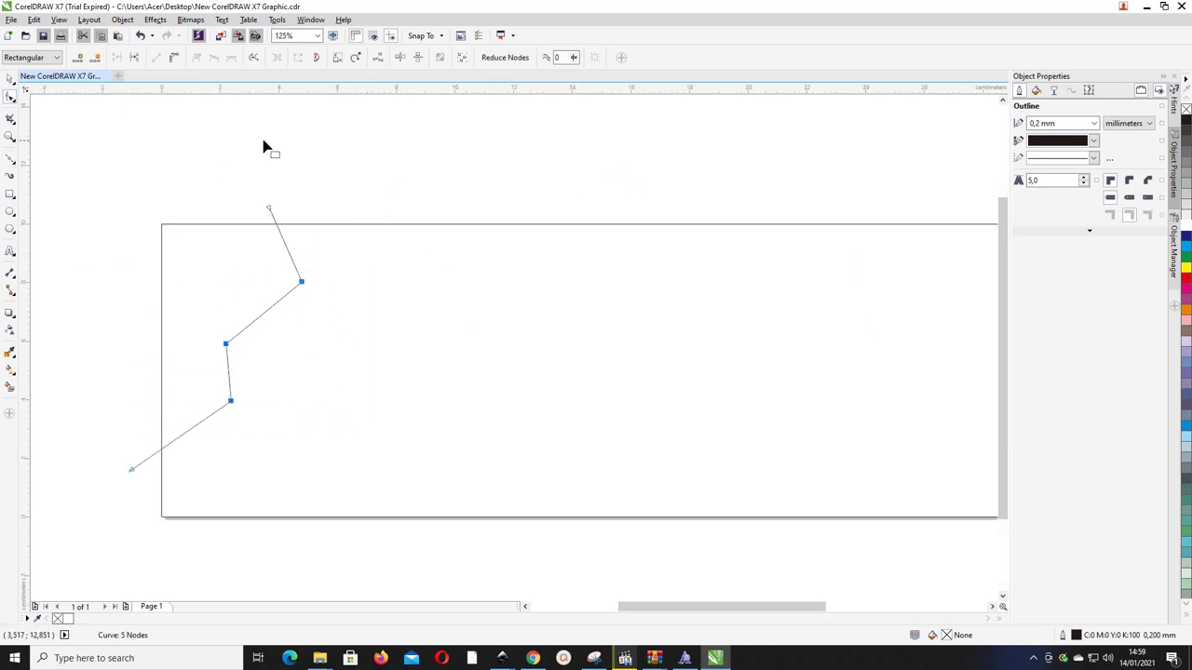
click(175, 58)
click(214, 58)
click(232, 58)
click(209, 418)
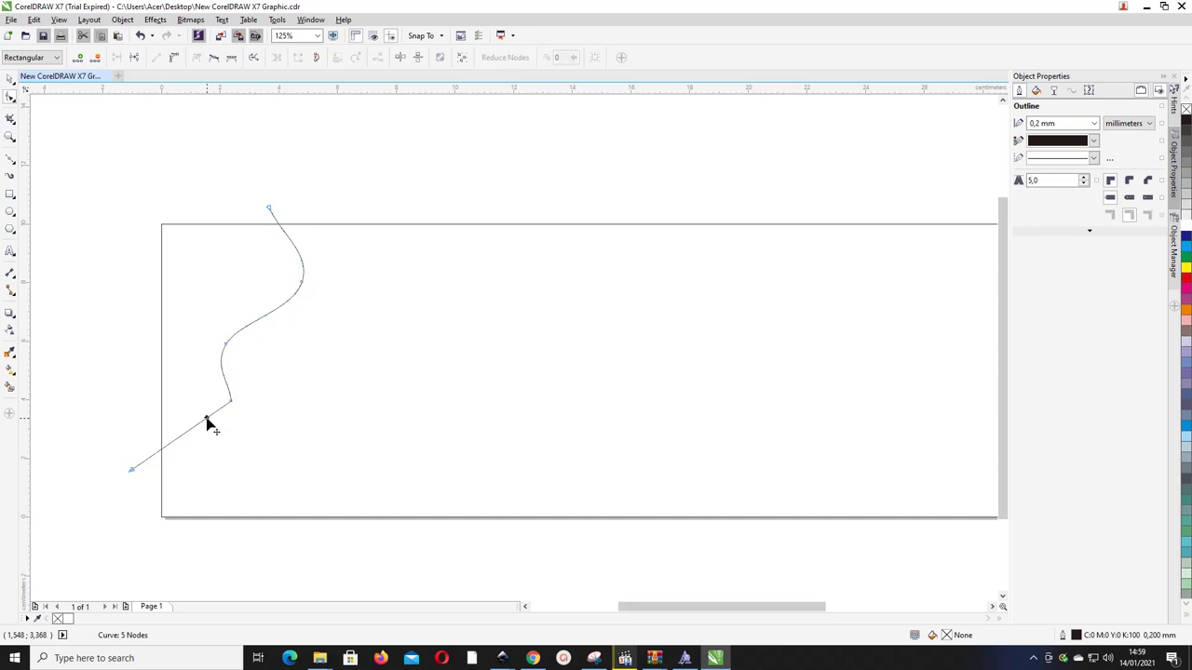
click(175, 59)
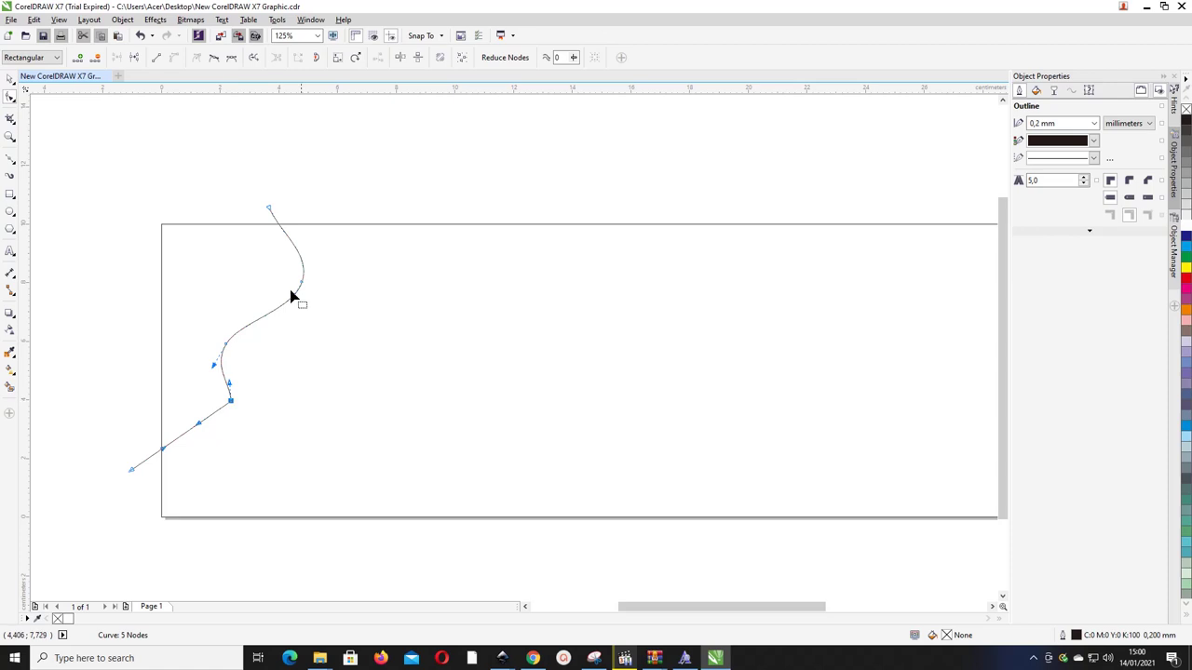
click(232, 58)
- Reshape the wavy line by repositioning its end and inner nodes, ending it outside the left edge about 2 cm above the page's bottom
drag(224, 344, 243, 327)
drag(269, 209, 283, 214)
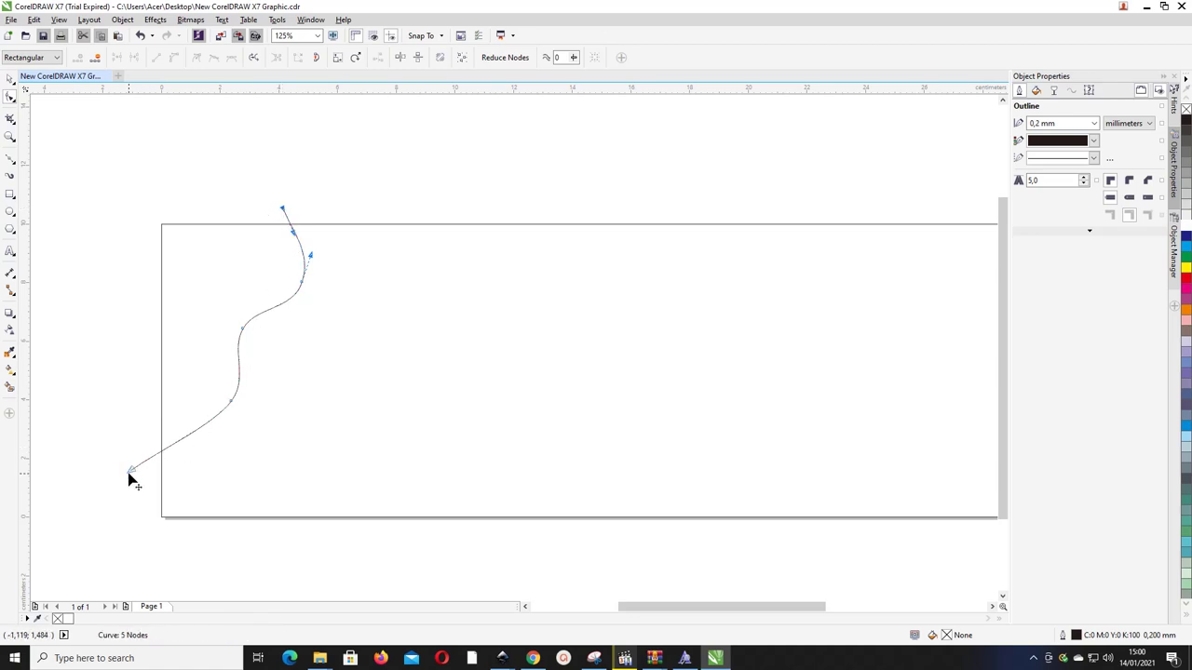
drag(131, 470, 116, 494)
mouse_move(216, 426)
mouse_down()
mouse_move(205, 441)
mouse_move(238, 405)
mouse_move(217, 414)
mouse_up()
drag(246, 330, 251, 334)
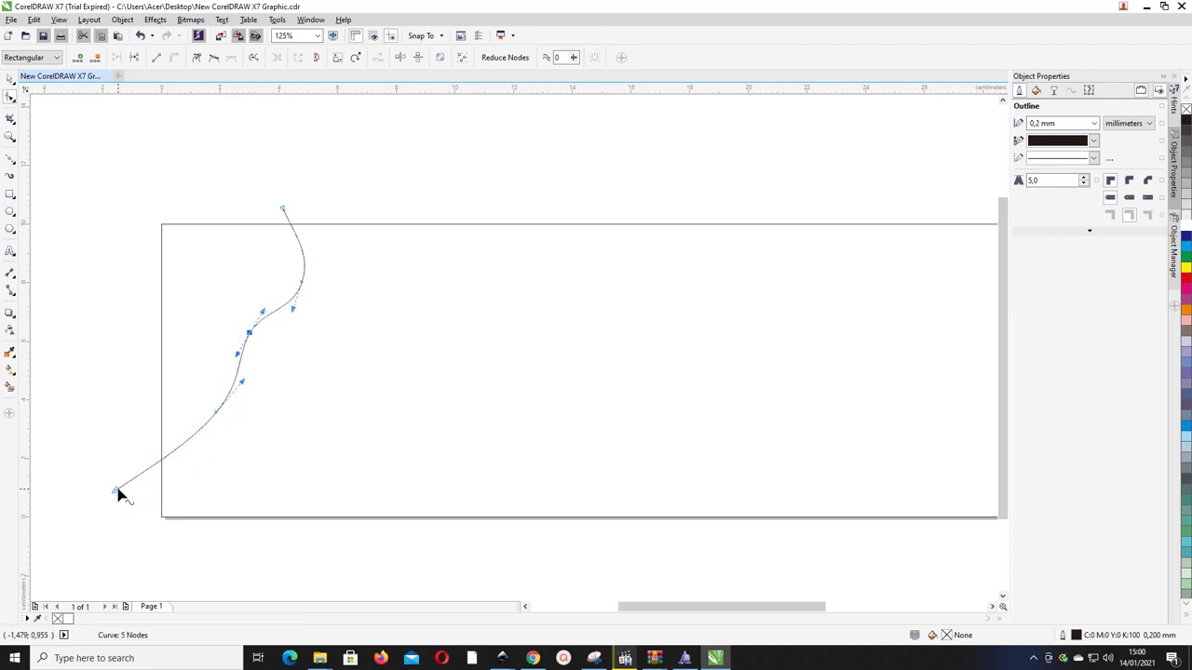
drag(116, 488, 154, 454)
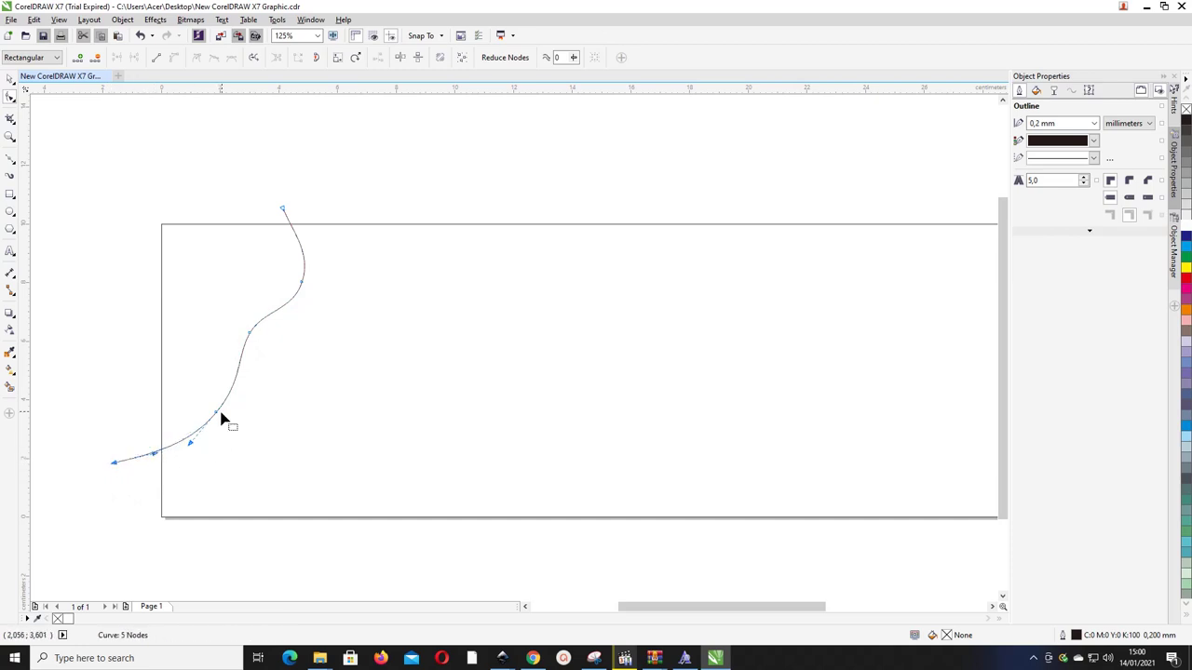
drag(216, 412, 204, 425)
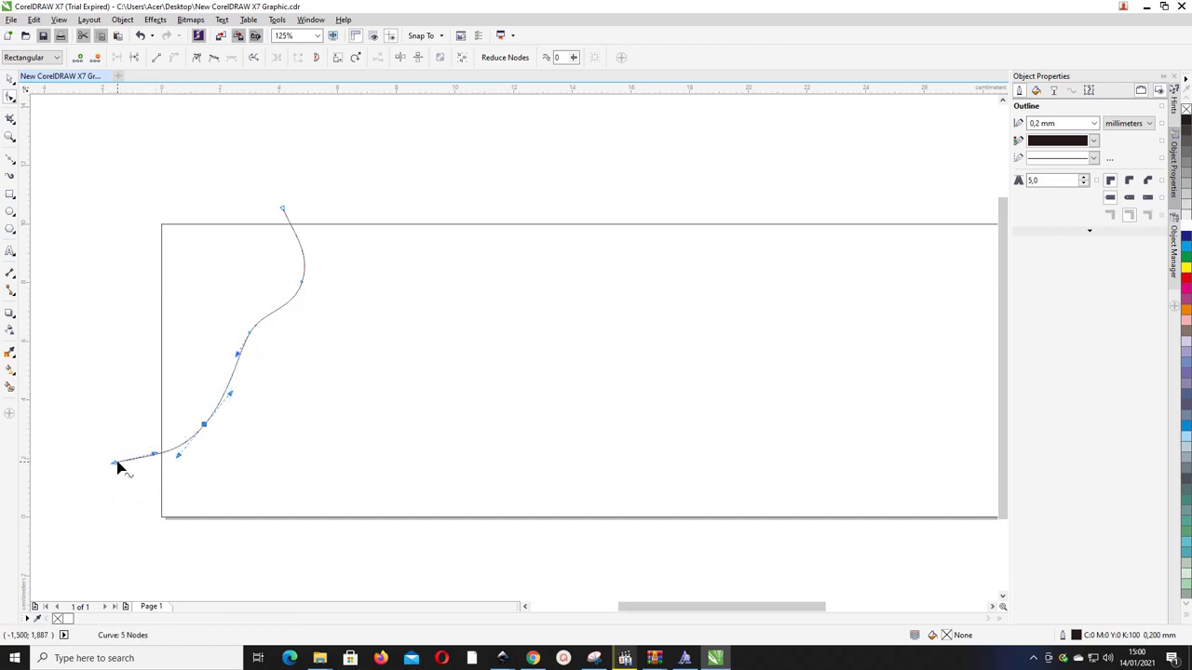
drag(116, 463, 108, 454)
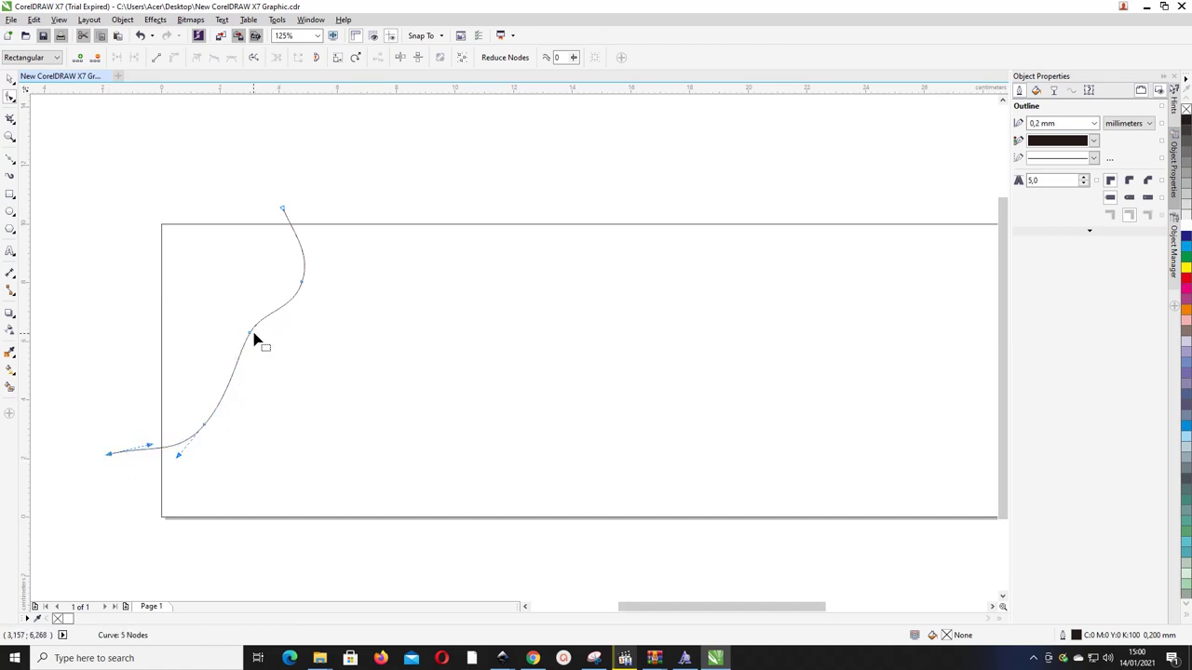
- Refine the wavy line by pulling its middle node further left and extending its upper end to about 1.4 cm above the page
drag(254, 338, 232, 335)
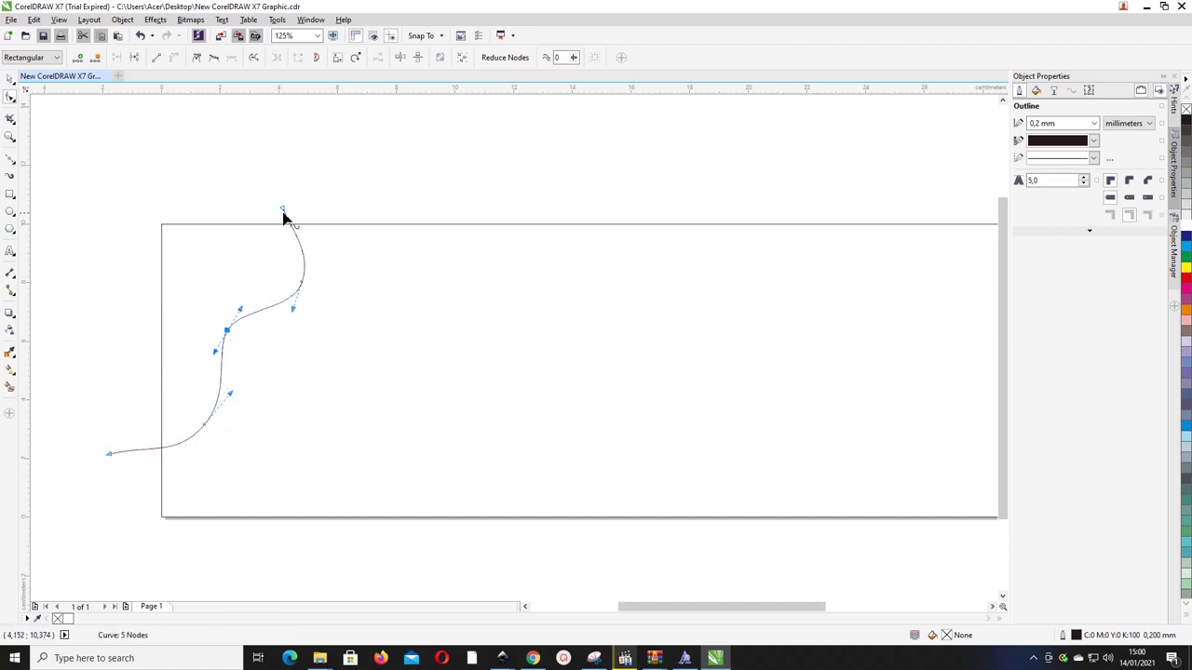
drag(284, 217, 292, 198)
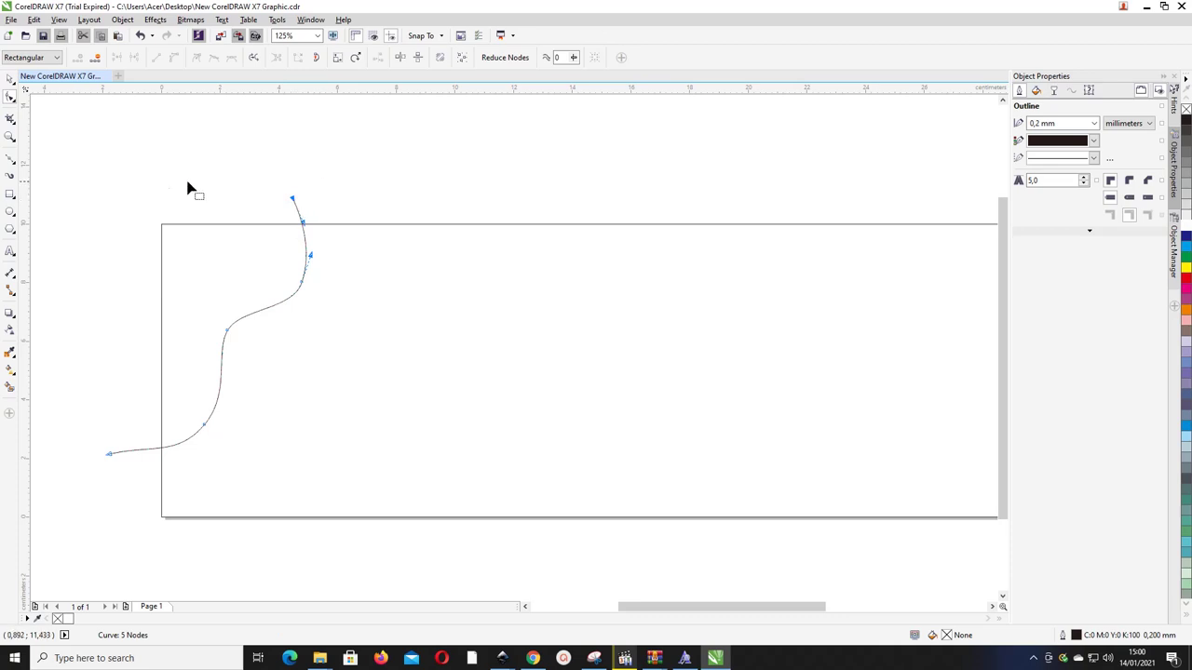
drag(109, 457, 151, 456)
drag(293, 200, 289, 189)
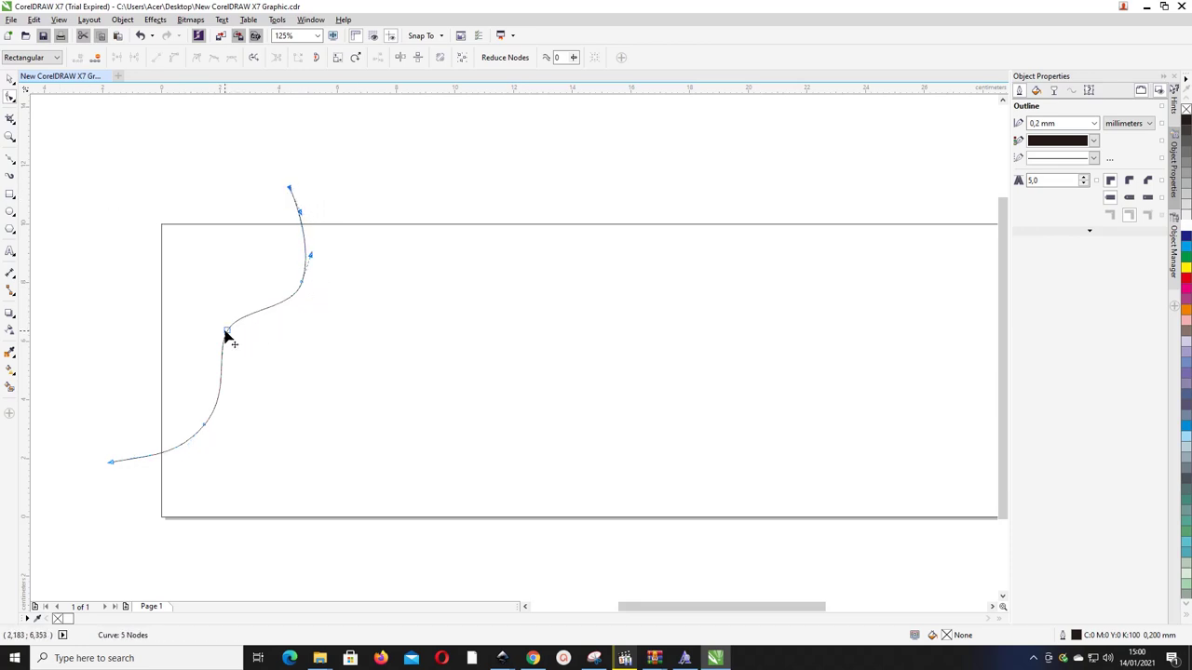
click(226, 332)
click(302, 283)
drag(287, 187, 282, 182)
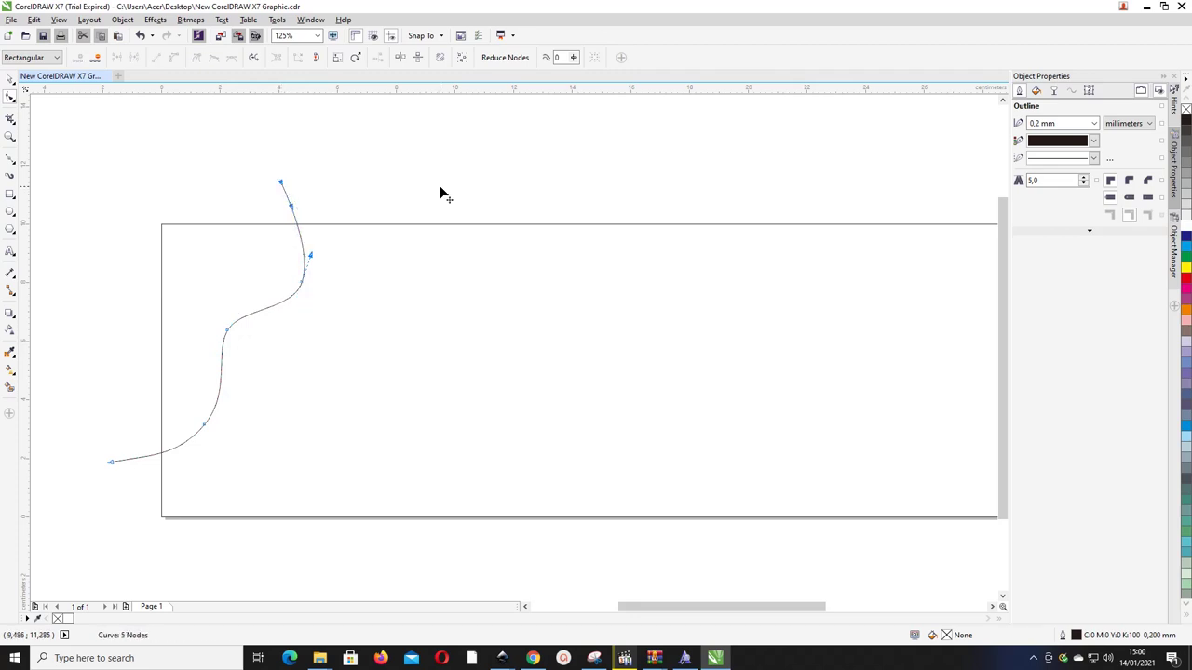
scroll(293, 165, down, 2)
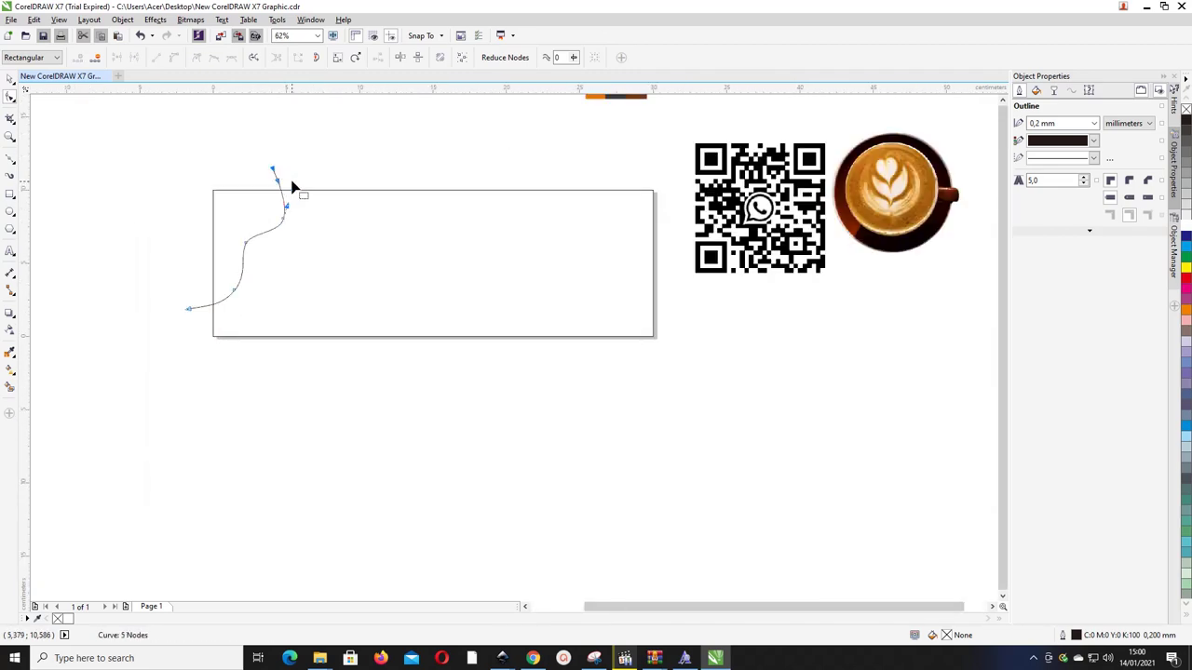
- Duplicate the wavy line onto the page's right half and enlarge the copy to about 8.9 by 15.3 cm, crossing both long page edges
click(11, 96)
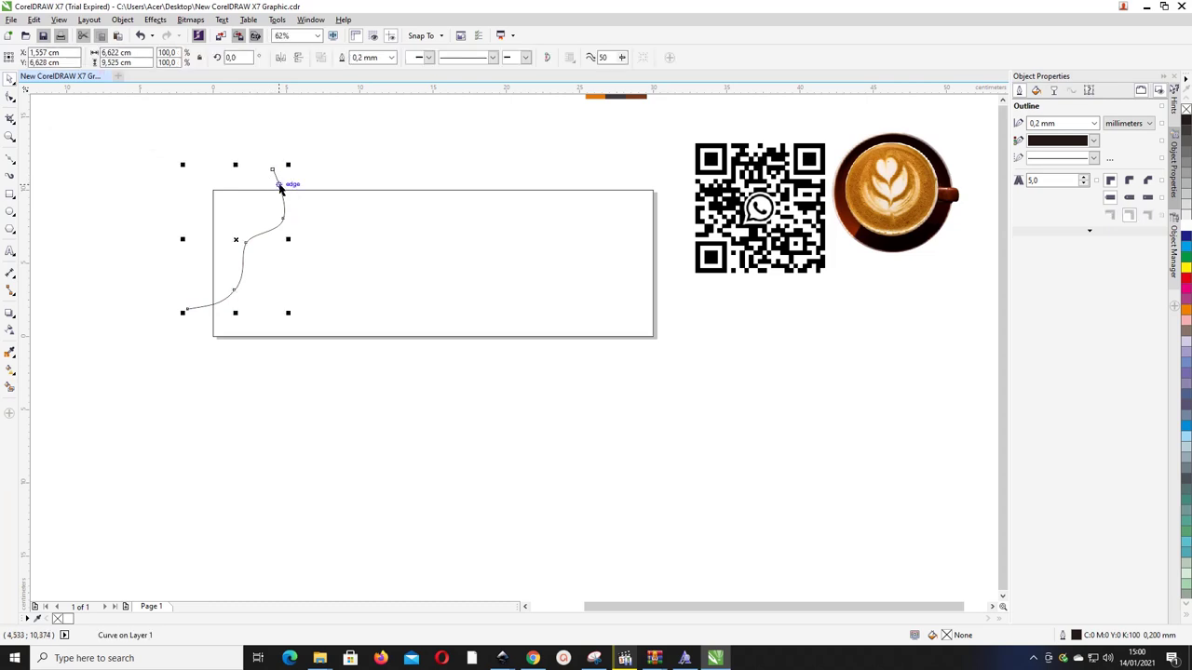
key(ctrl+d)
drag(287, 185, 598, 200)
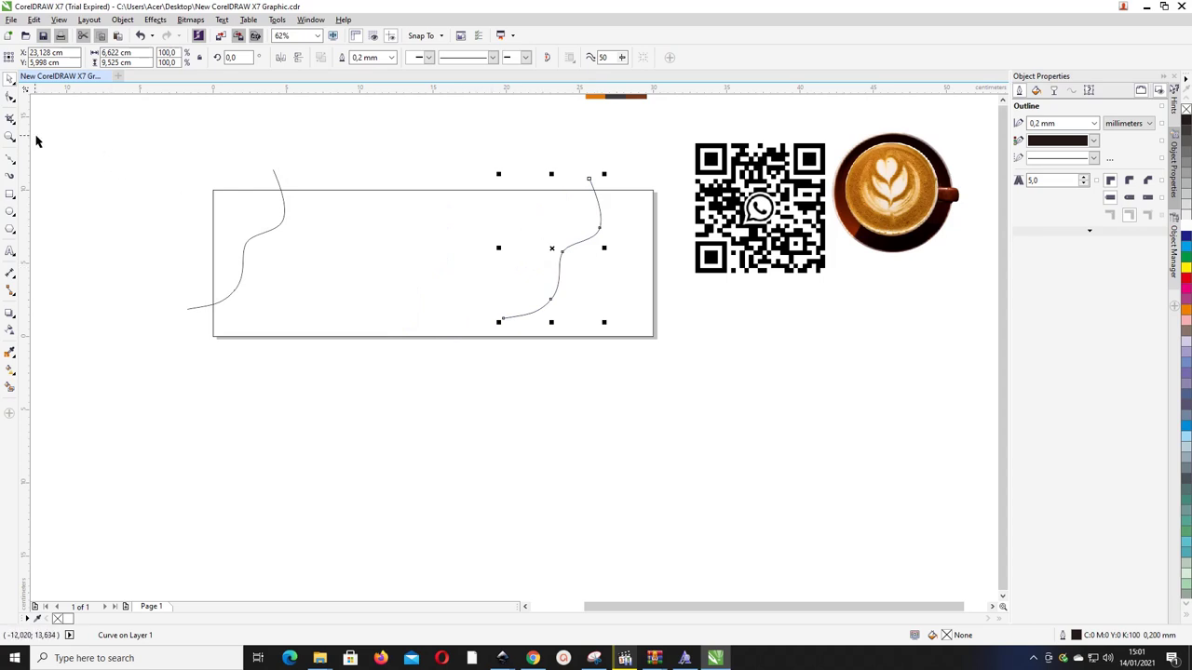
drag(500, 321, 468, 367)
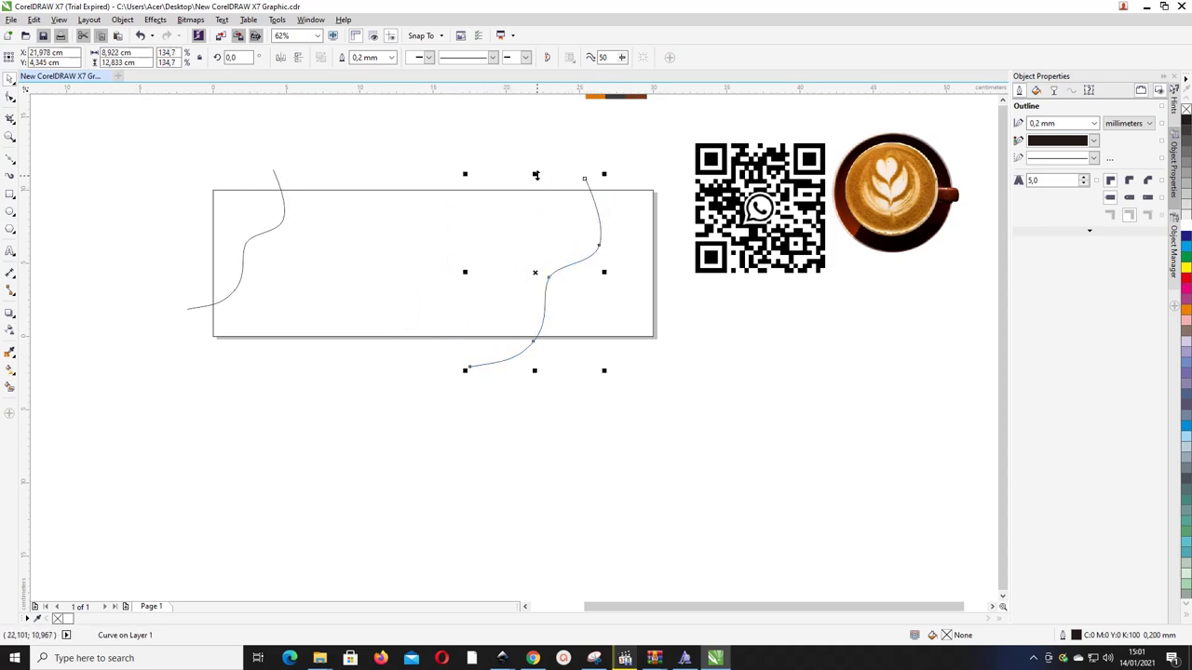
drag(536, 175, 535, 139)
drag(586, 244, 555, 241)
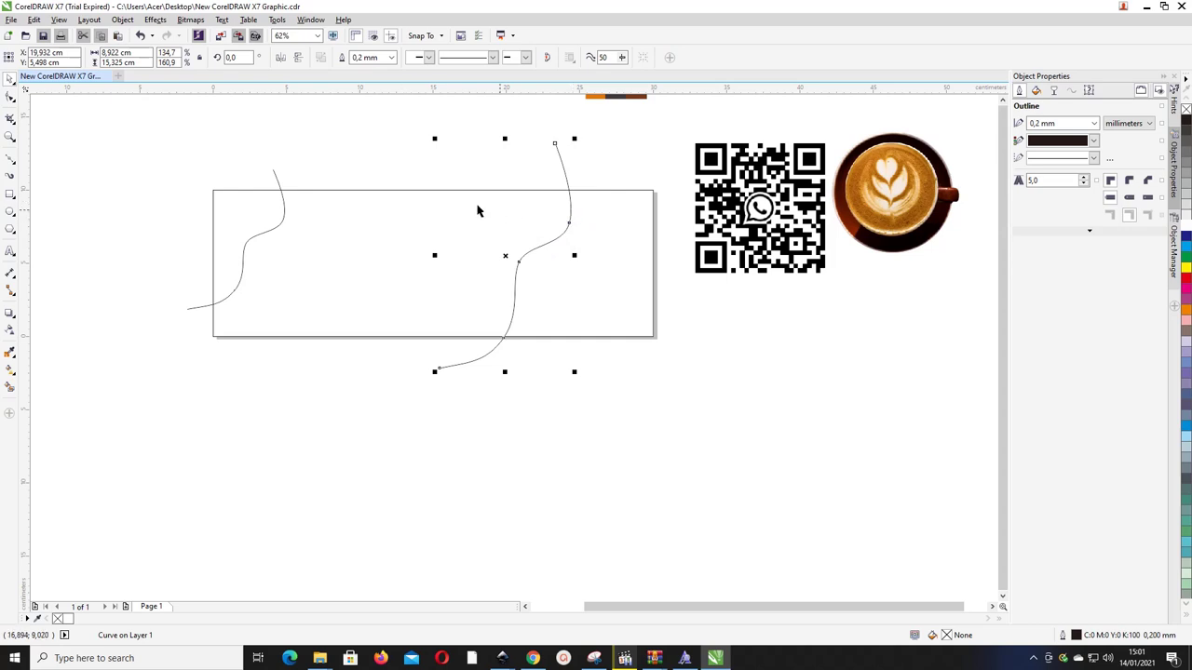
- Add a node to every segment of the enlarged wavy line and shift two inner nodes to create extra waves
click(10, 114)
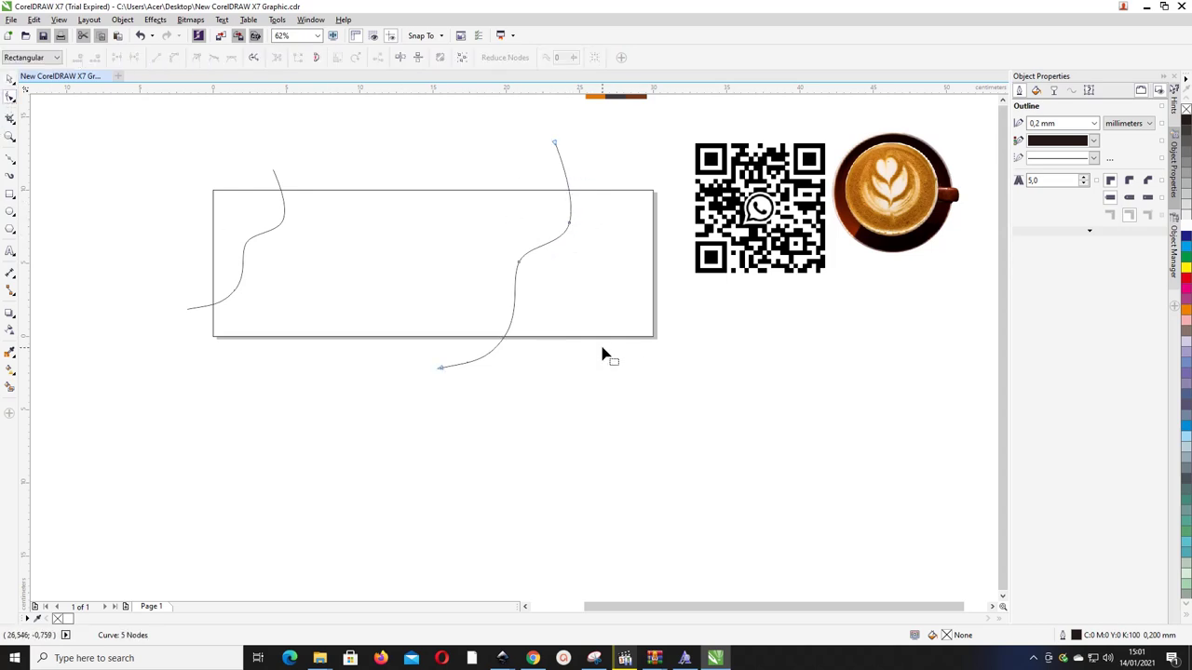
drag(377, 425, 628, 120)
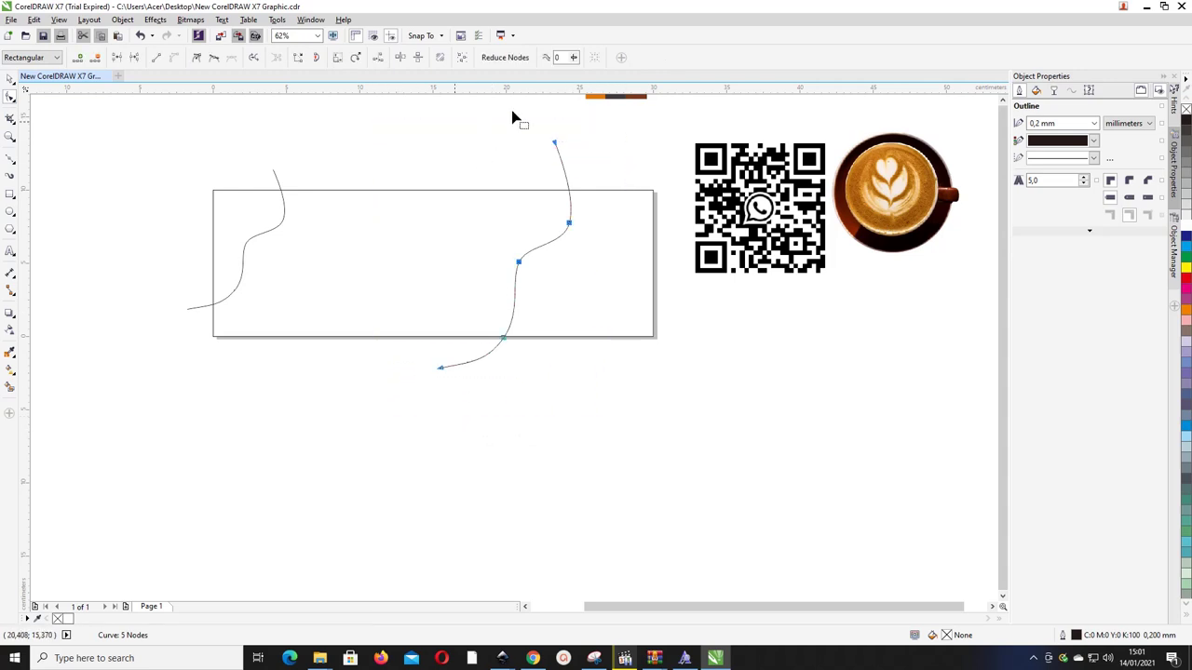
click(79, 58)
click(607, 161)
drag(546, 244, 501, 310)
click(520, 261)
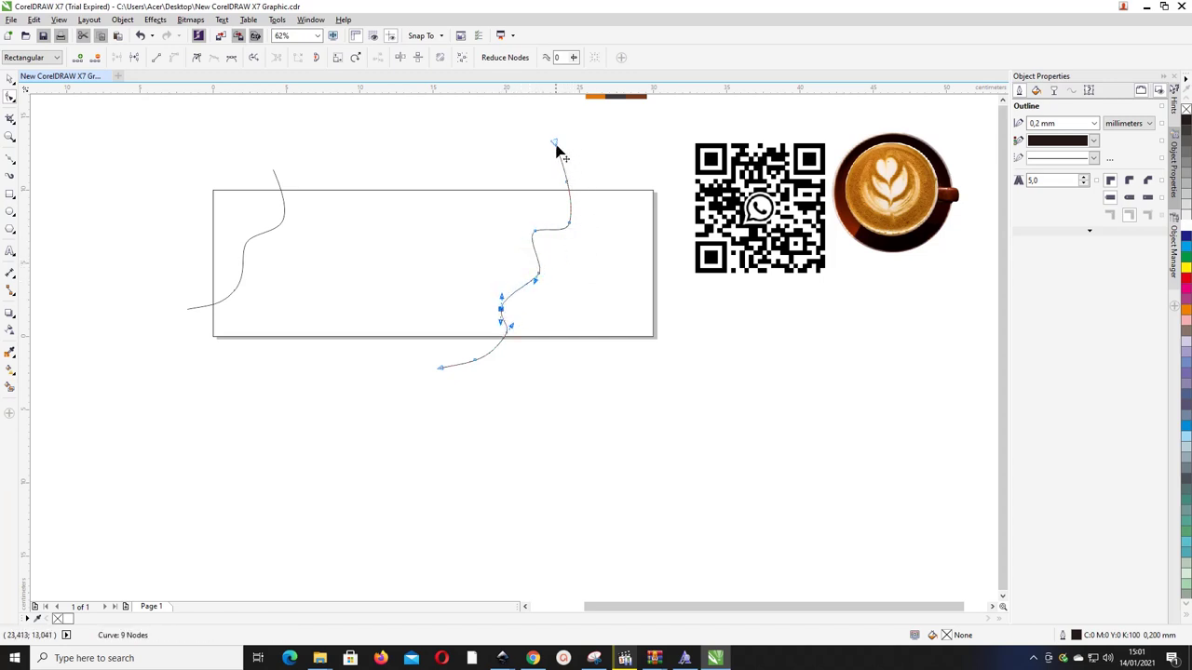
- Move the right wavy line's upper end up and outward, and reposition the nodes just above and inside the page's top edge
drag(555, 144, 575, 125)
drag(569, 186, 561, 178)
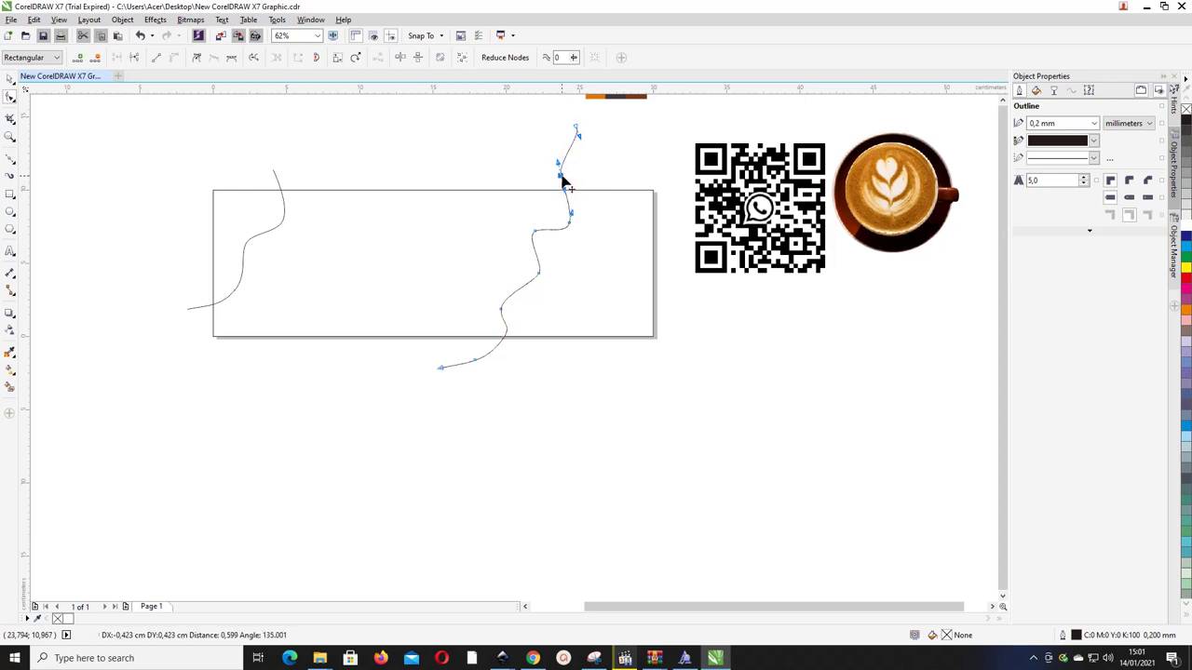
drag(536, 232, 547, 237)
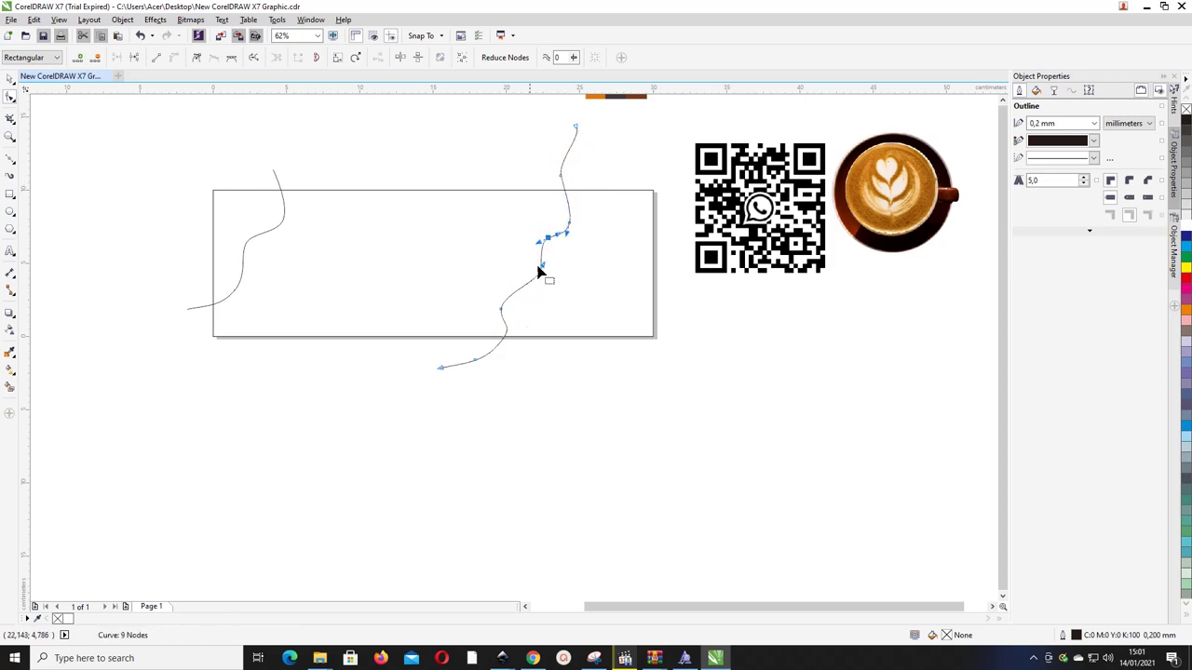
- Round out the right wavy line's lower bend just above the page's bottom edge and nudge the middle node
scroll(515, 307, left, 1)
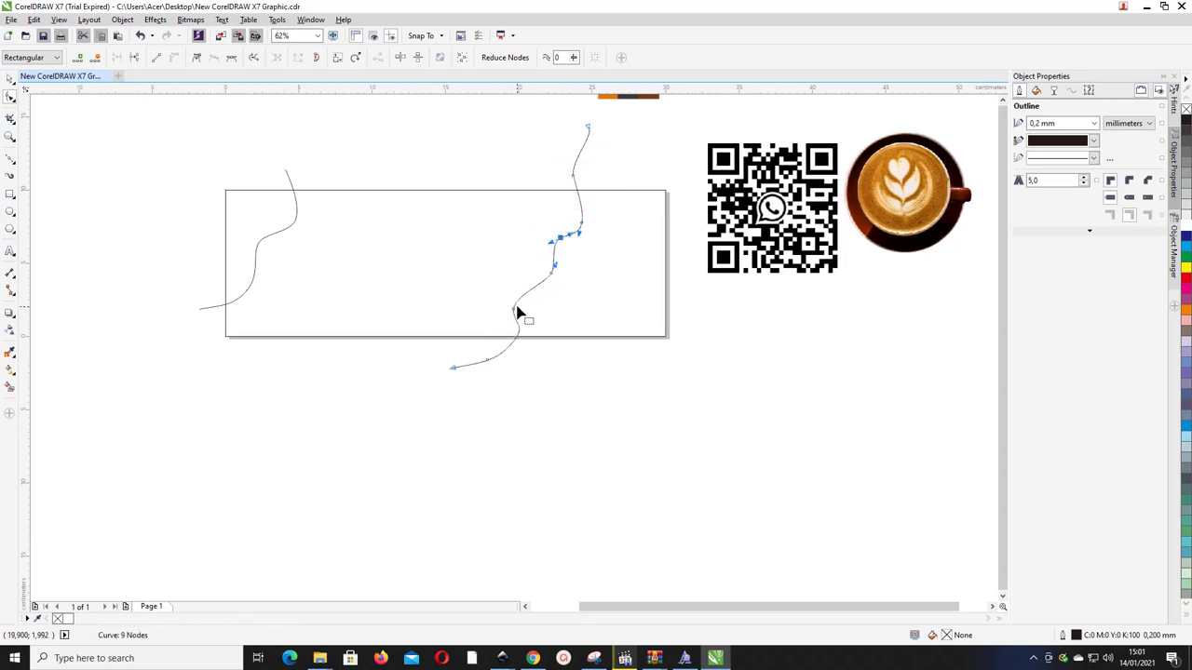
scroll(516, 316, left, 1)
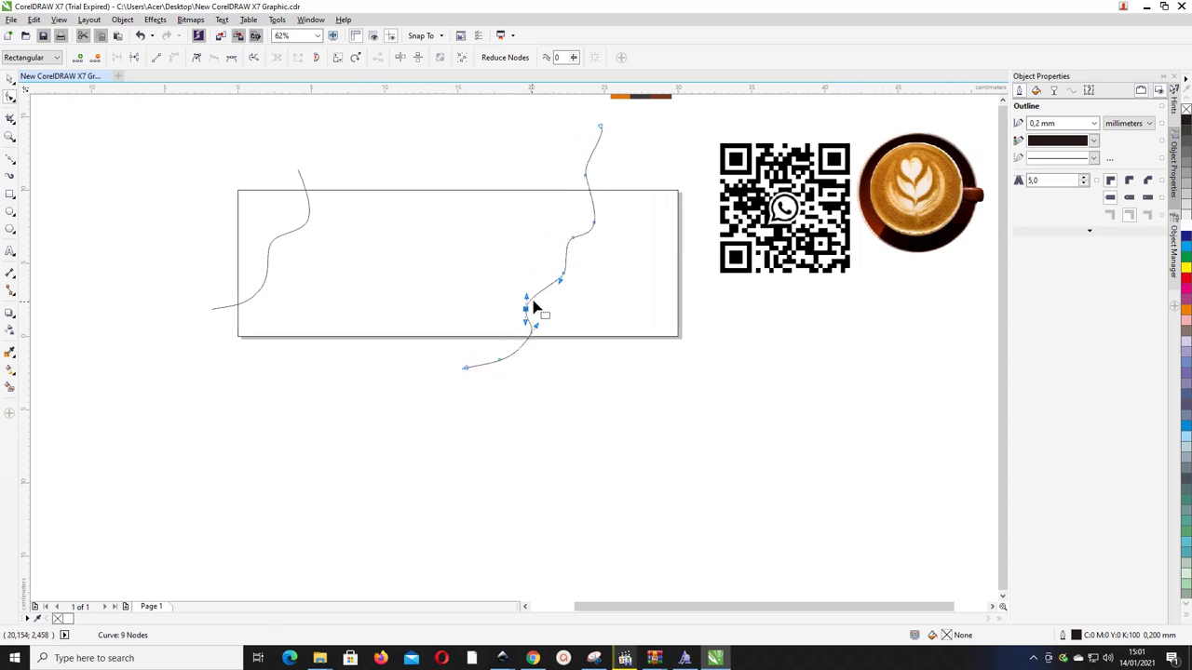
mouse_move(529, 317)
mouse_down()
mouse_move(538, 277)
mouse_move(532, 304)
mouse_up()
click(231, 59)
click(563, 274)
drag(571, 240, 564, 234)
- Deepen the right wavy line's middle bend by pulling its node left and adjusting the direction handle for a smoother curve
scroll(643, 260, up, 4)
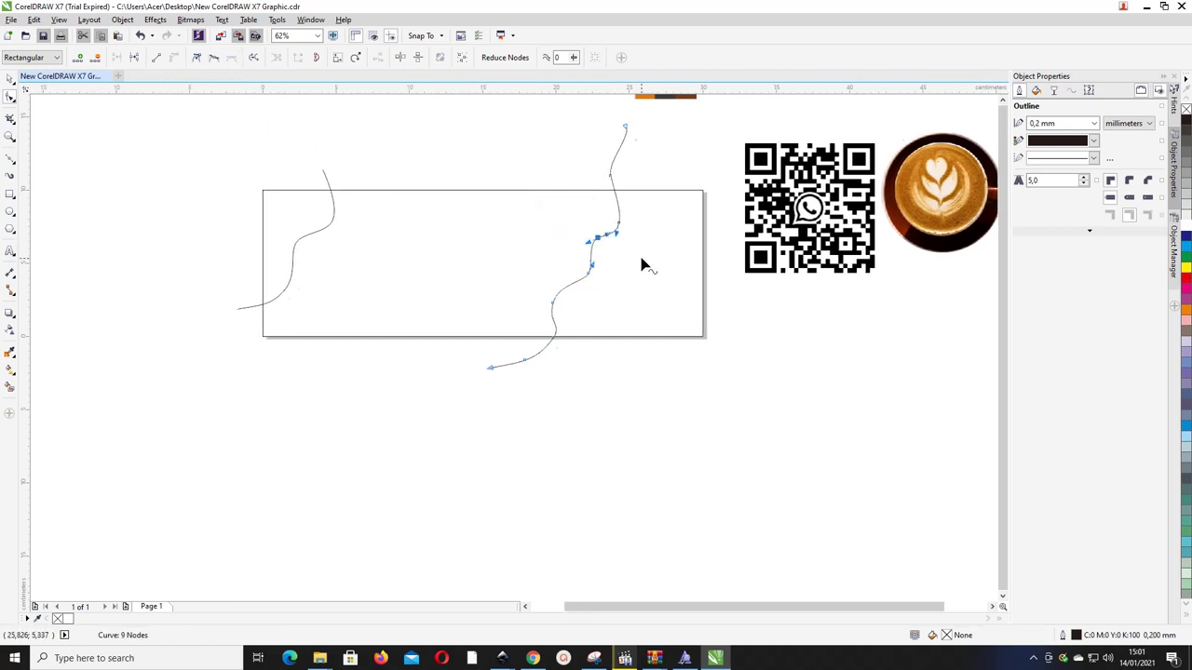
drag(562, 194, 556, 142)
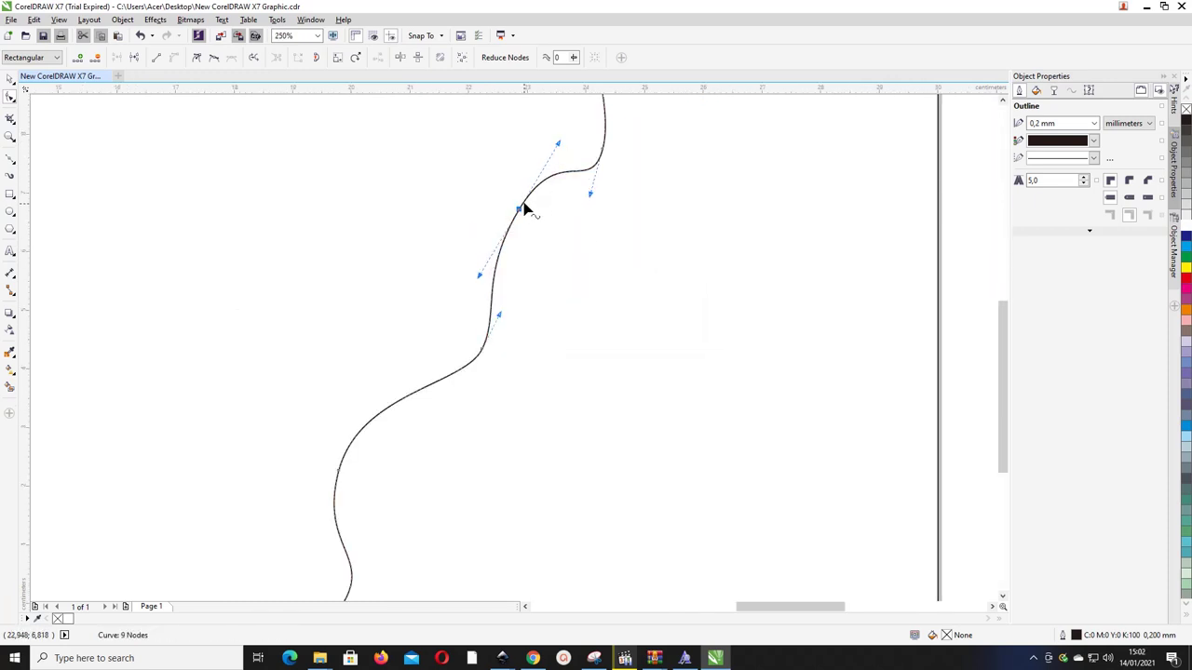
drag(519, 209, 489, 214)
drag(527, 149, 518, 161)
scroll(500, 289, right, 1)
scroll(507, 300, down, 5)
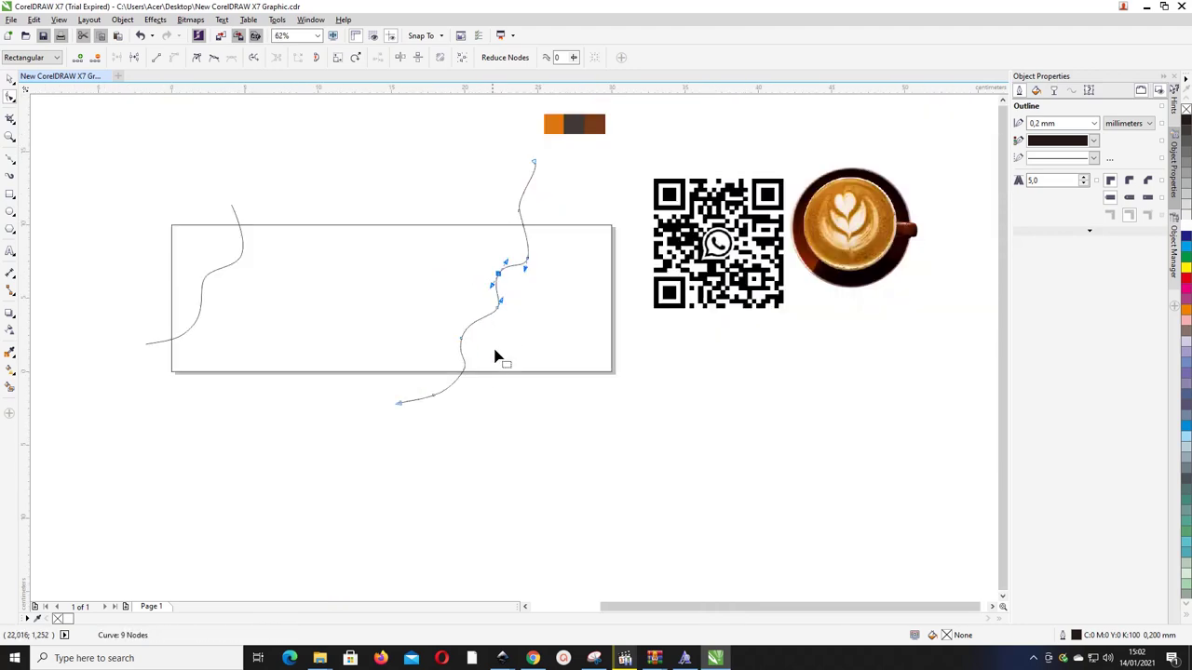
- Reshape the right wavy line's tail, placing its end node about 3 cm below the page and its last bend below the bottom edge
drag(398, 404, 449, 456)
scroll(466, 368, up, 2)
scroll(466, 368, up, 2)
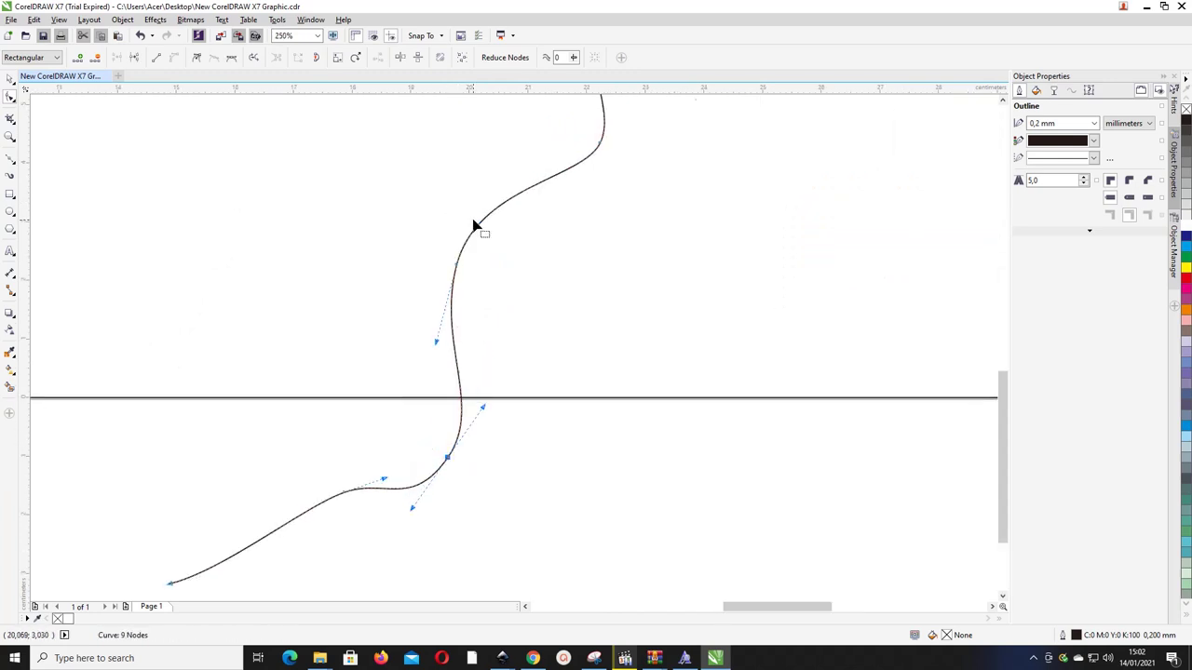
- Inspect the smoothness of the right wavy line's bends around the page's bottom edge
scroll(474, 226, up, 2)
scroll(476, 227, down, 7)
scroll(476, 228, up, 2)
scroll(526, 149, down, 2)
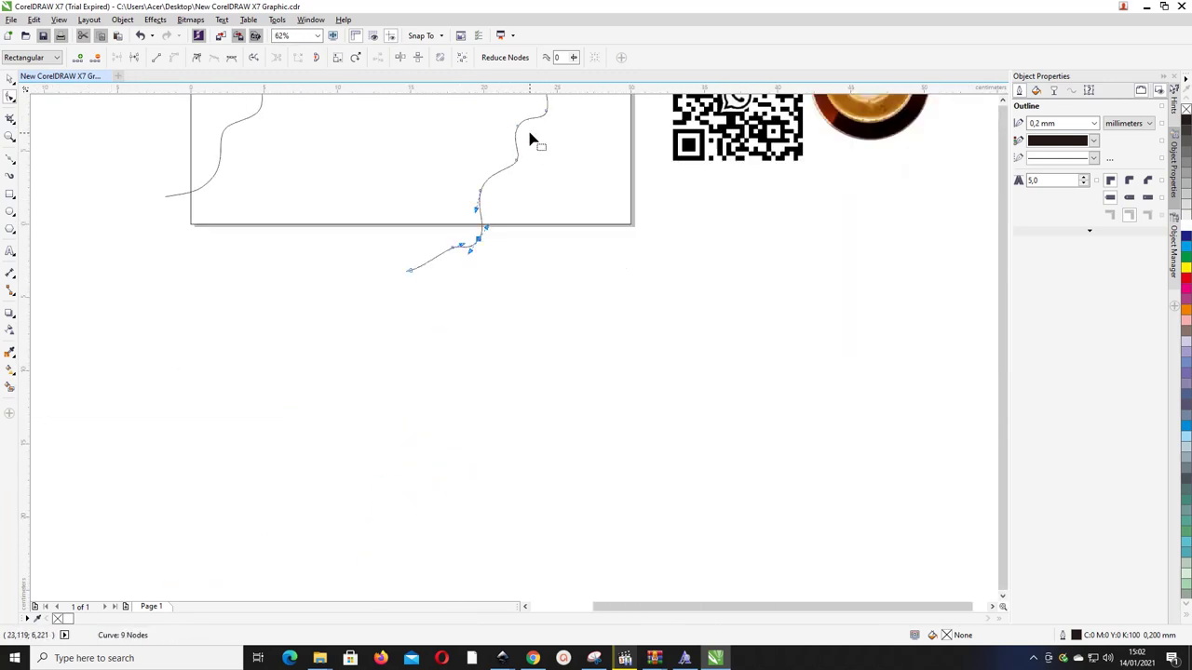
scroll(641, 166, up, 2)
scroll(640, 158, down, 2)
scroll(607, 169, up, 2)
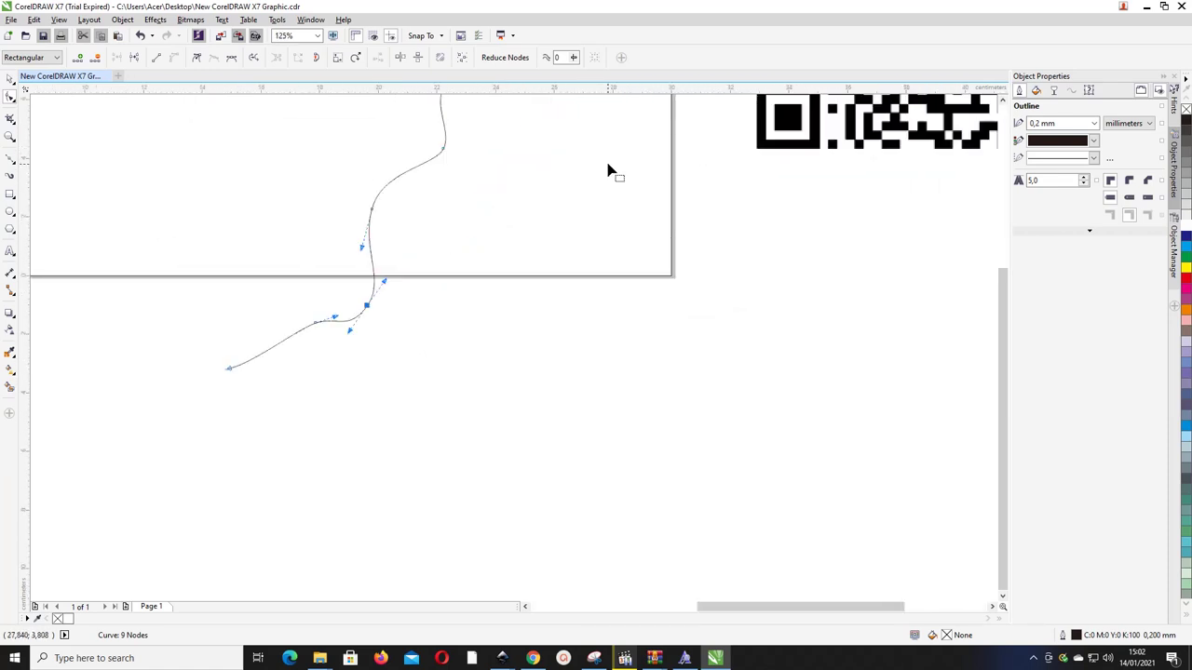
scroll(609, 169, down, 3)
- Adjust the right wavy line around the page's top edge, raising its upper nodes so the end reaches the orange color swatch
key(z)
drag(661, 236, 498, 122)
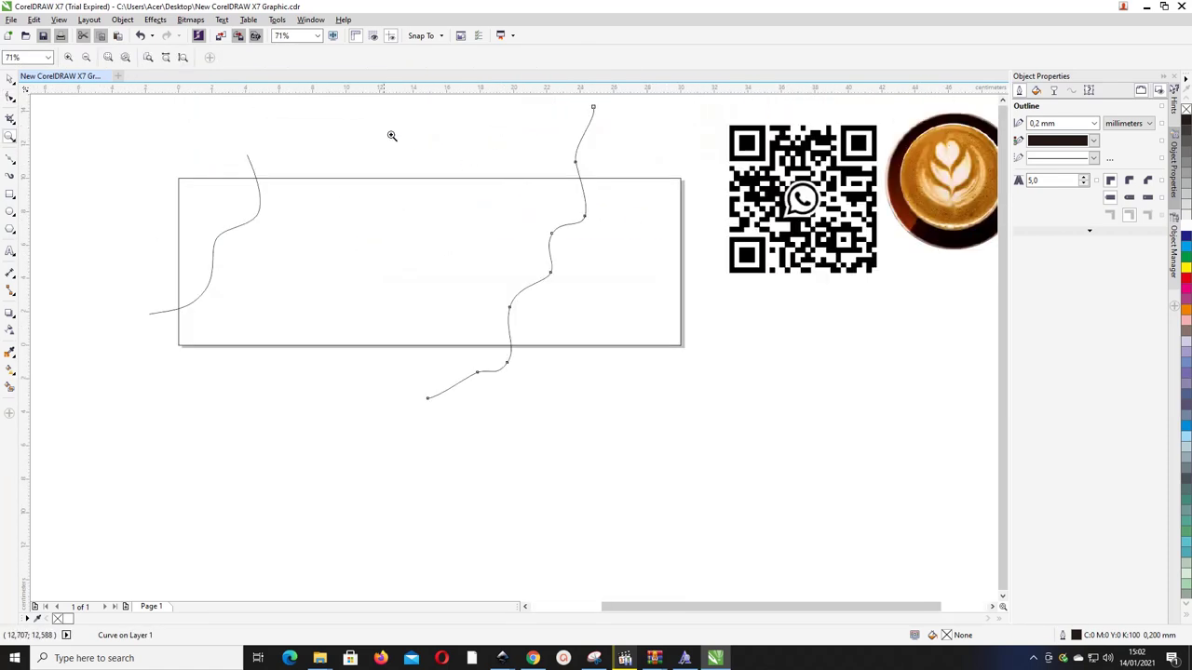
click(9, 95)
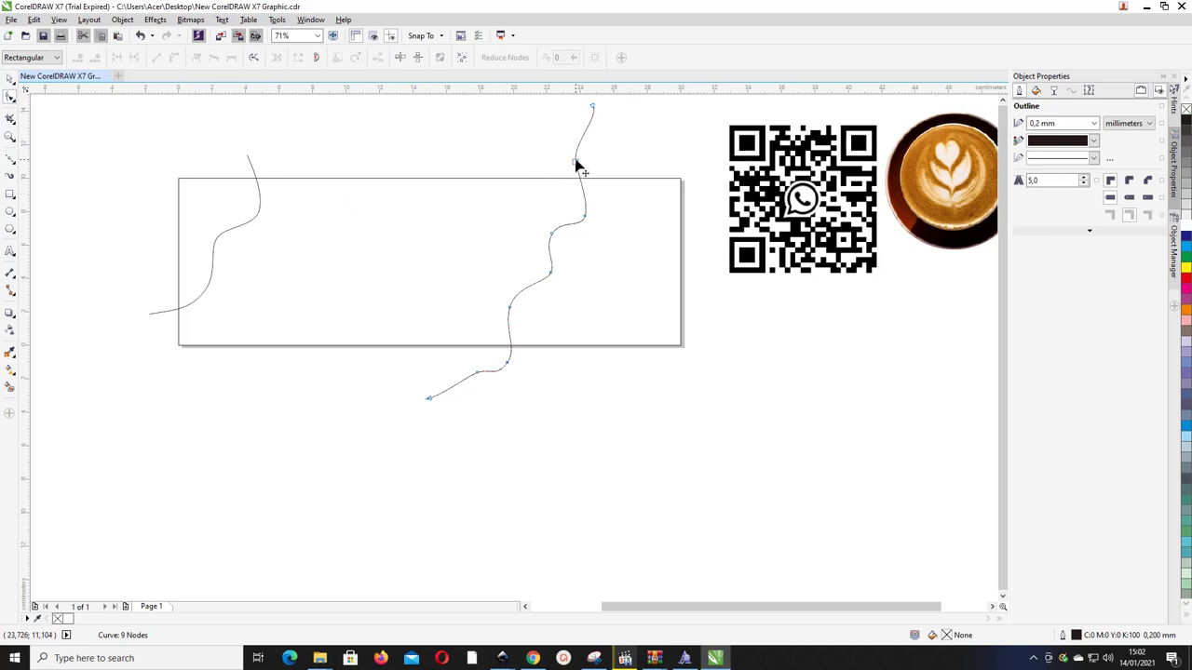
drag(576, 162, 566, 163)
mouse_move(586, 212)
mouse_down()
mouse_move(590, 226)
mouse_move(590, 195)
mouse_move(592, 207)
mouse_up()
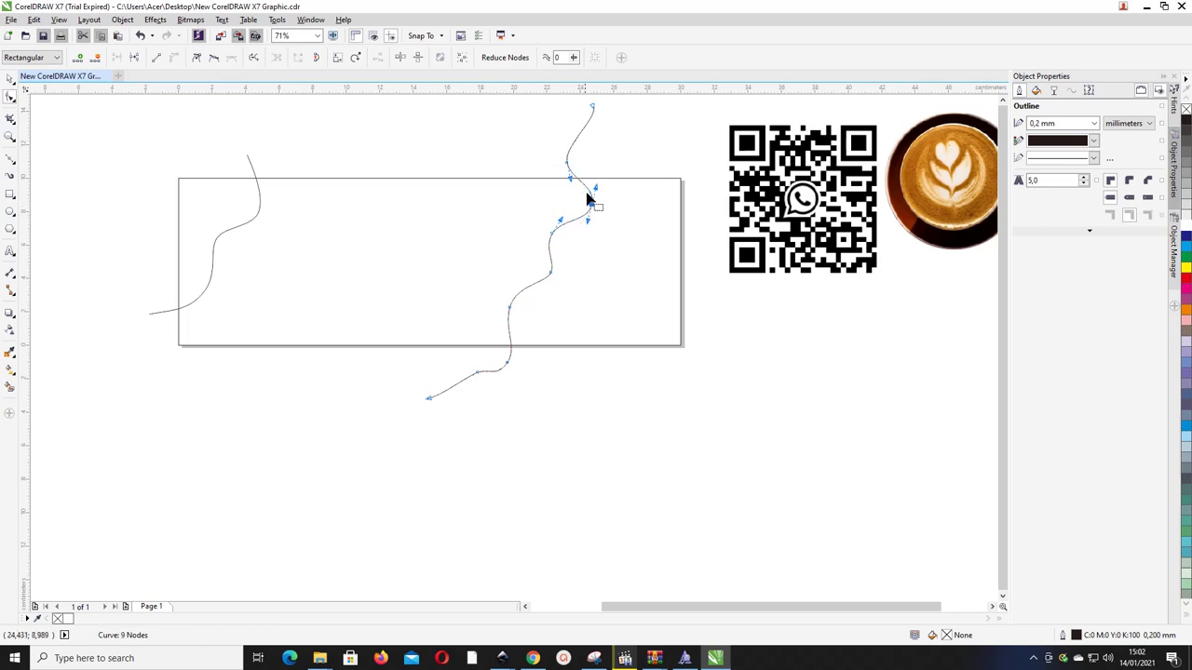
scroll(582, 154, up, 3)
scroll(577, 159, down, 3)
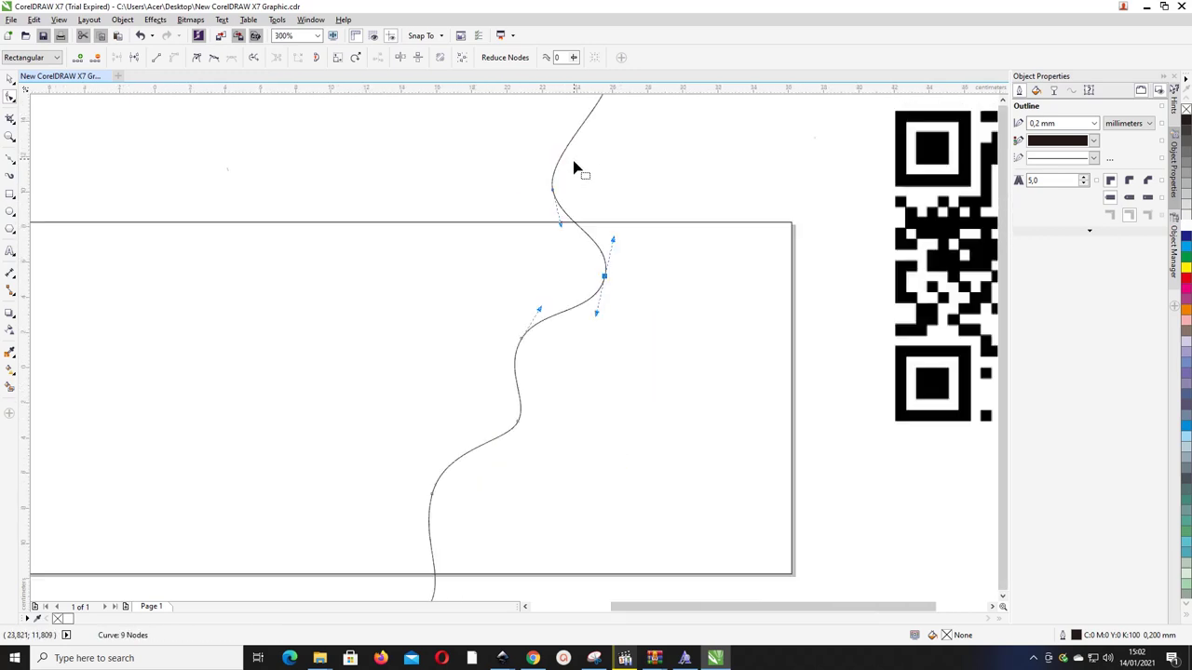
drag(590, 117, 608, 149)
drag(565, 261, 570, 229)
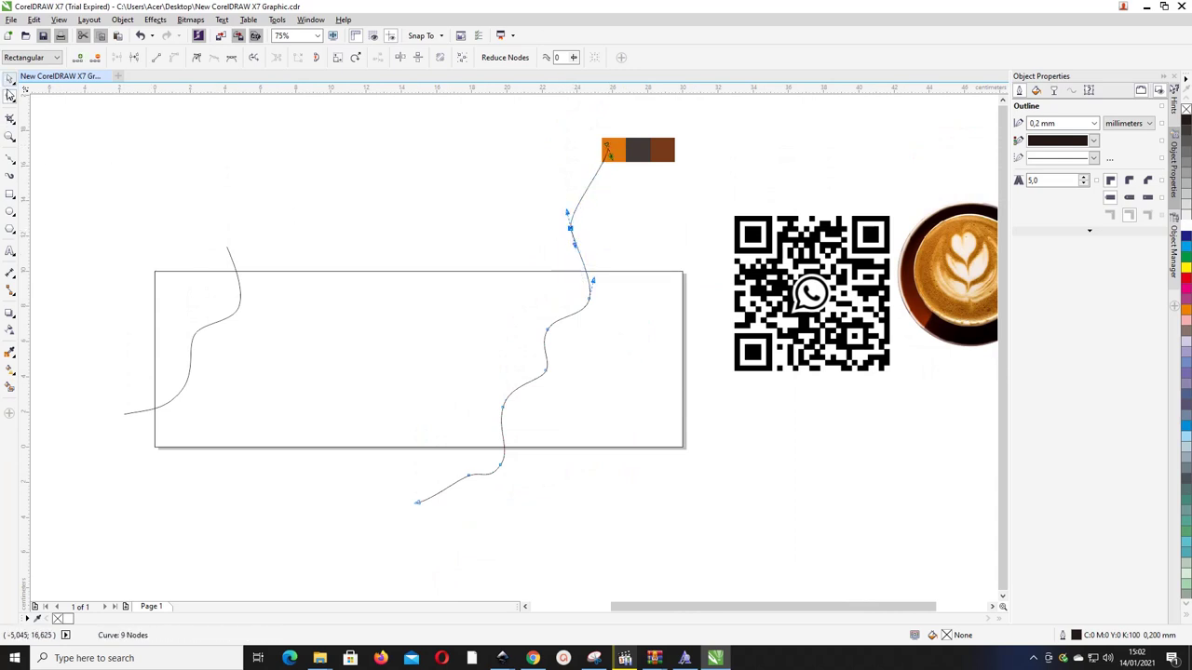
click(10, 79)
click(386, 149)
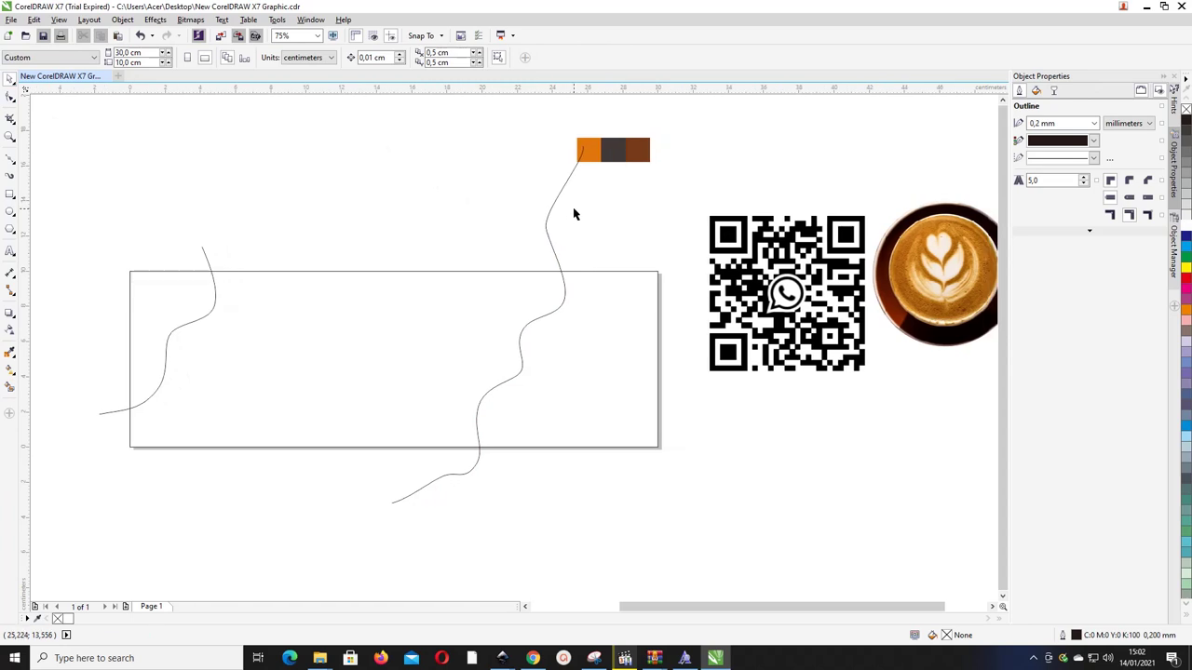
- Combine the left and right wavy lines into a single curve object
scroll(573, 210, down, 2)
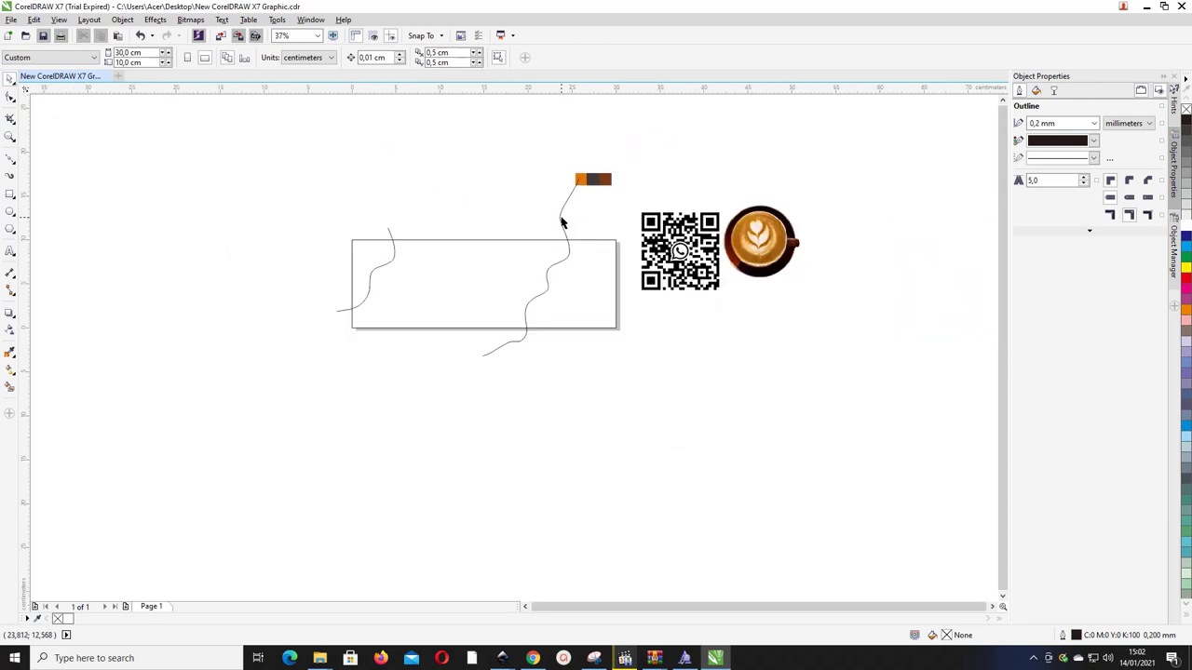
click(561, 221)
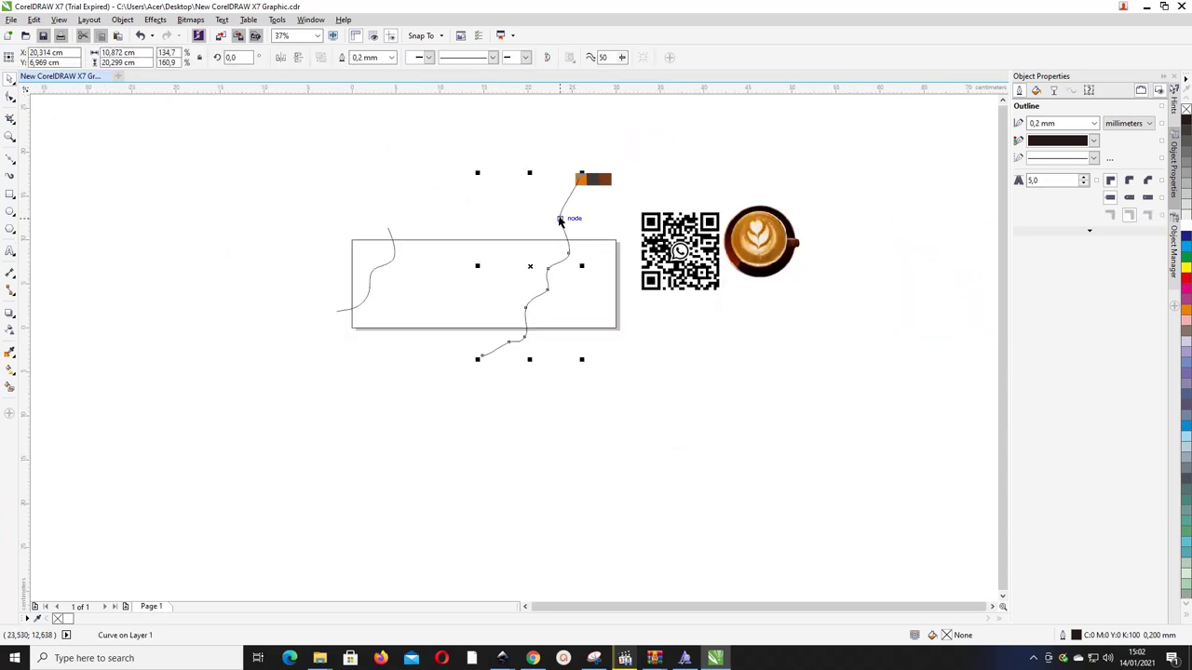
shift+click(391, 241)
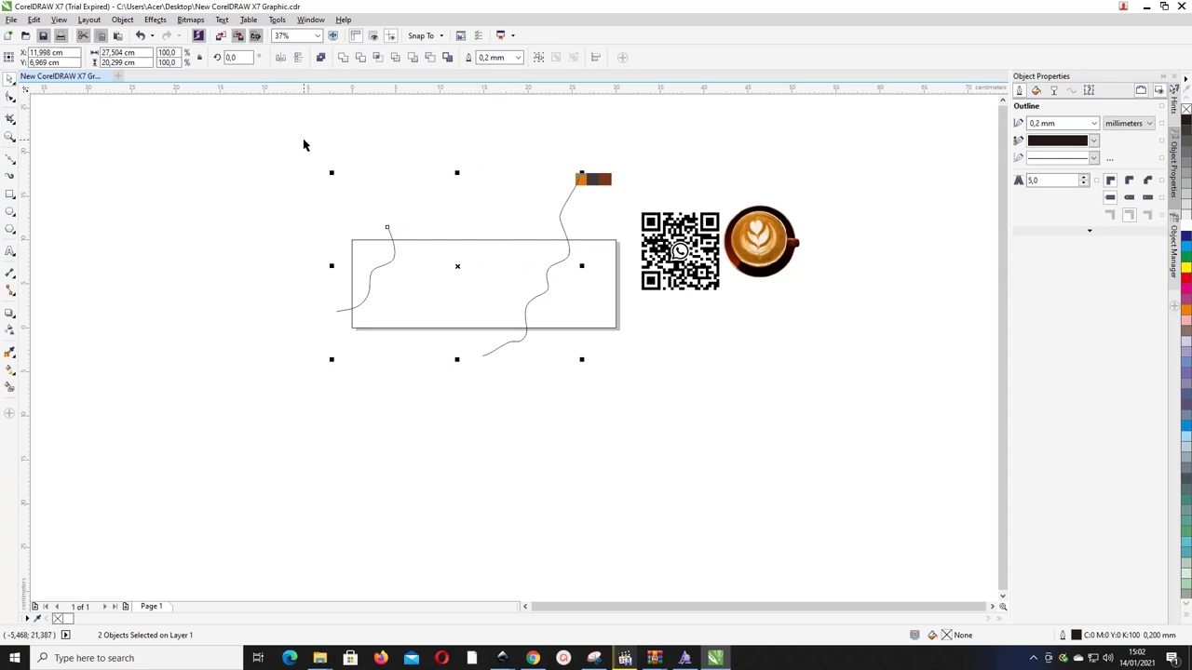
click(124, 20)
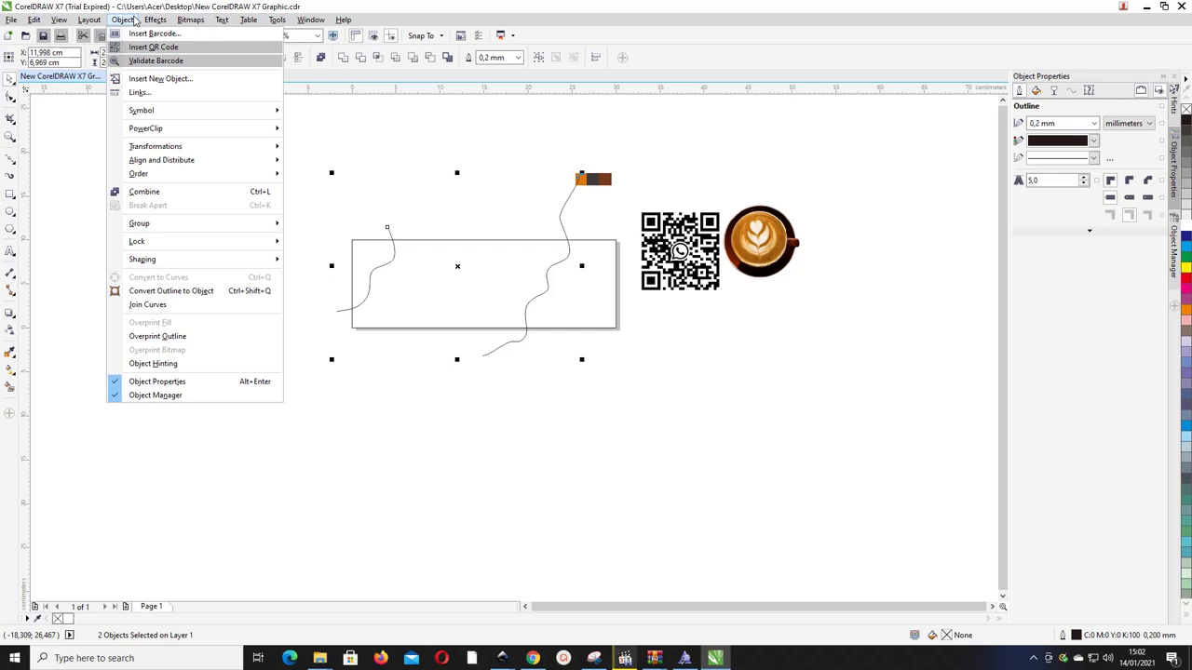
click(207, 192)
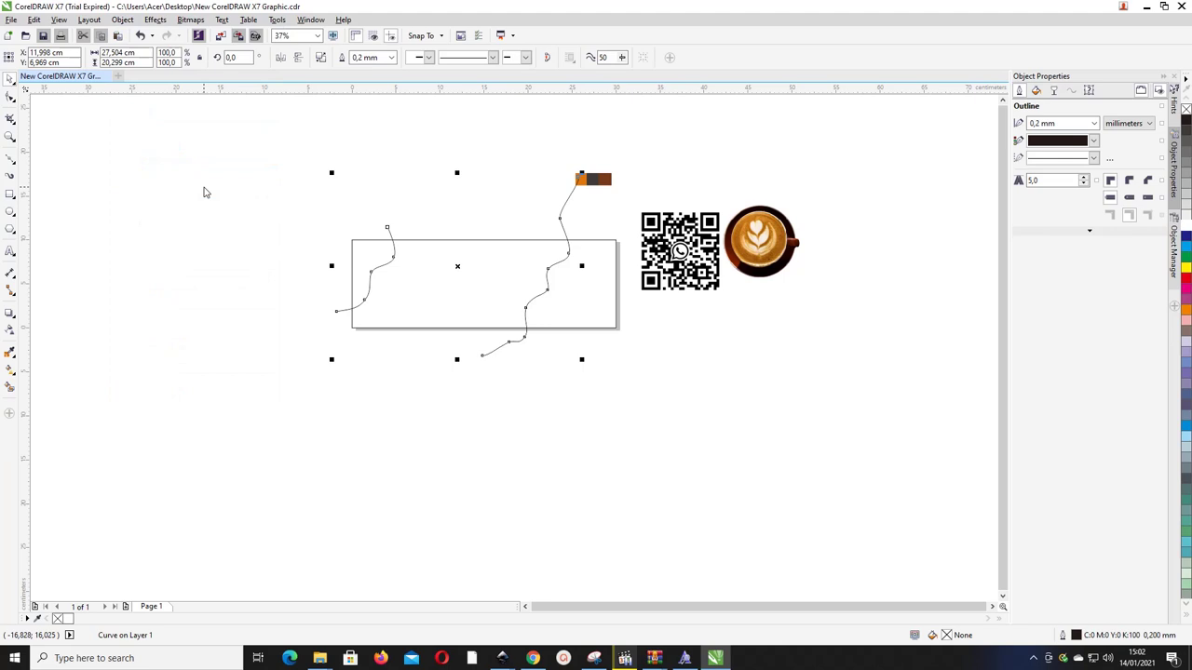
- Trim the 30 by 10 cm page-sized rectangle with the combined wavy lines
shift+click(588, 241)
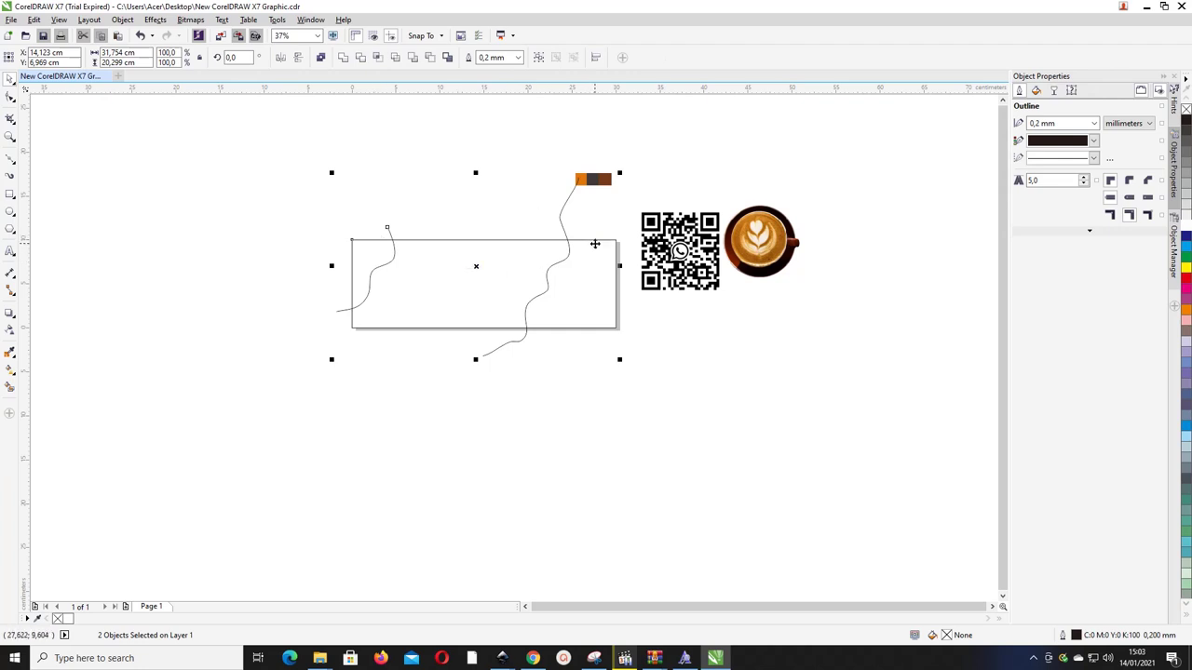
drag(595, 242, 528, 244)
key(ctrl+z)
click(361, 60)
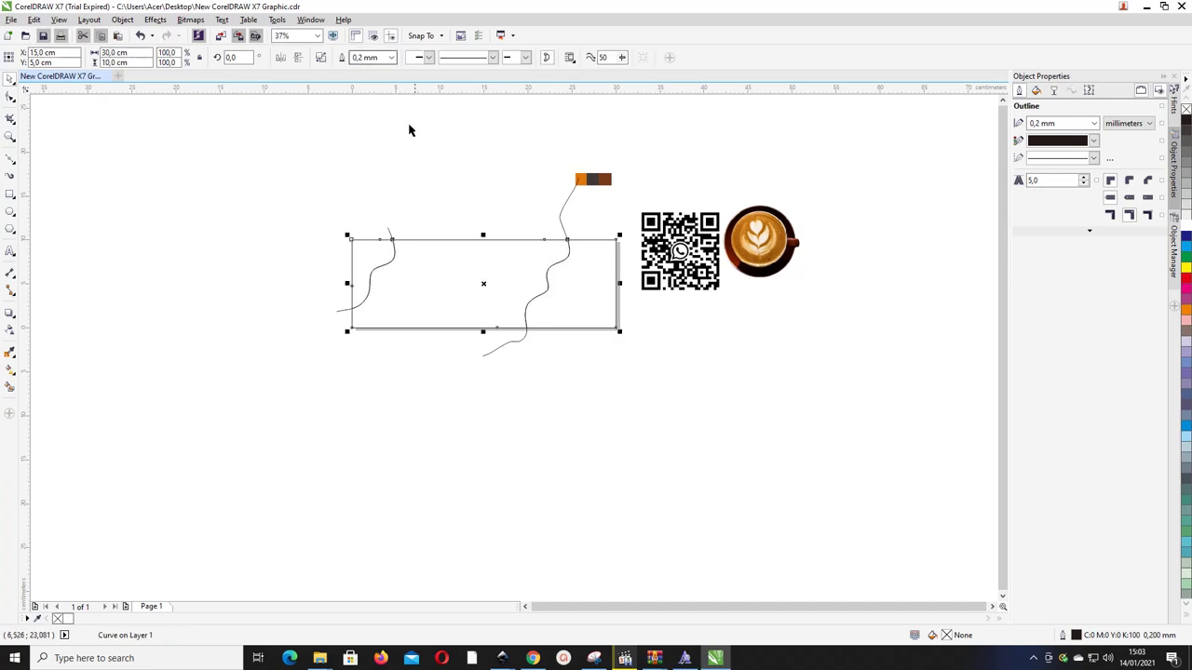
- Move the combined wavy lines off the banner into the empty area on its left
click(564, 235)
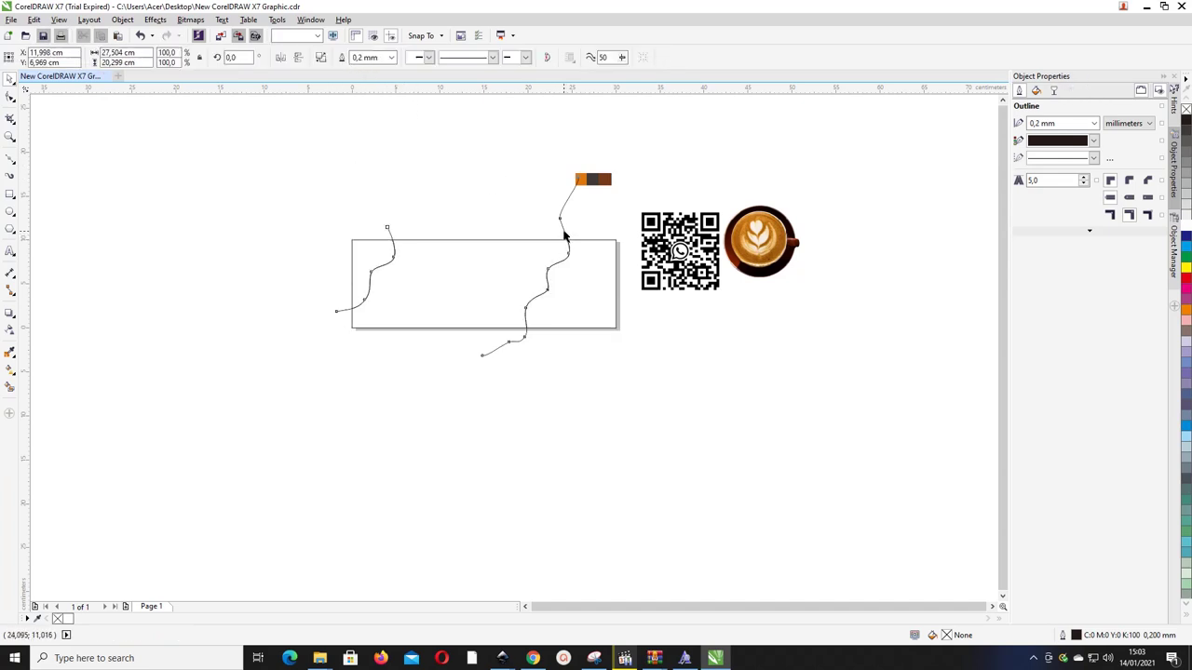
drag(566, 236, 327, 214)
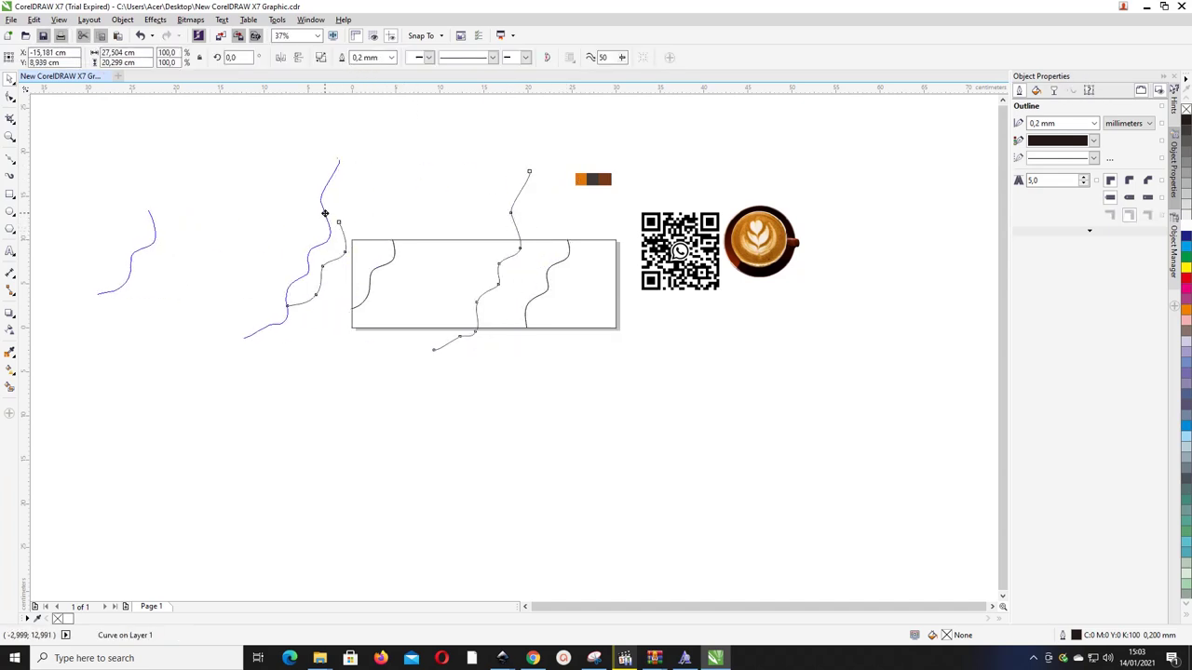
- Break the trimmed banner rectangle apart into separate left, middle and right background pieces
click(383, 249)
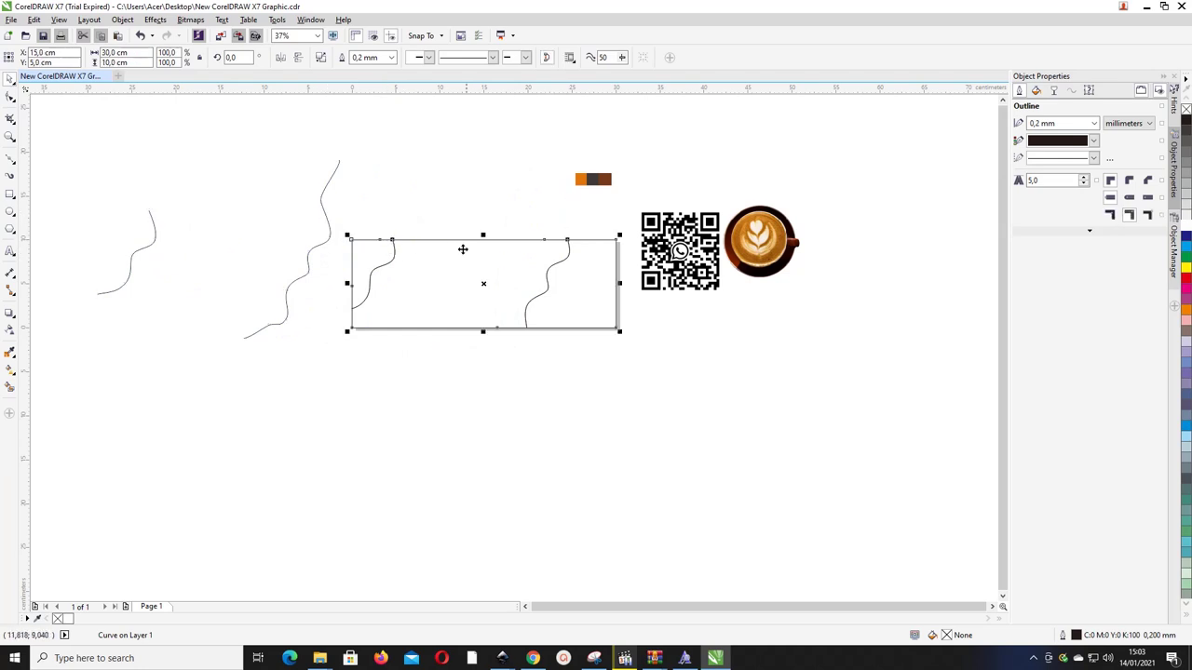
drag(531, 255, 506, 255)
key(ctrl+z)
scroll(582, 263, left, 1)
scroll(587, 263, left, 1)
scroll(588, 262, up, 1)
scroll(587, 262, down, 1)
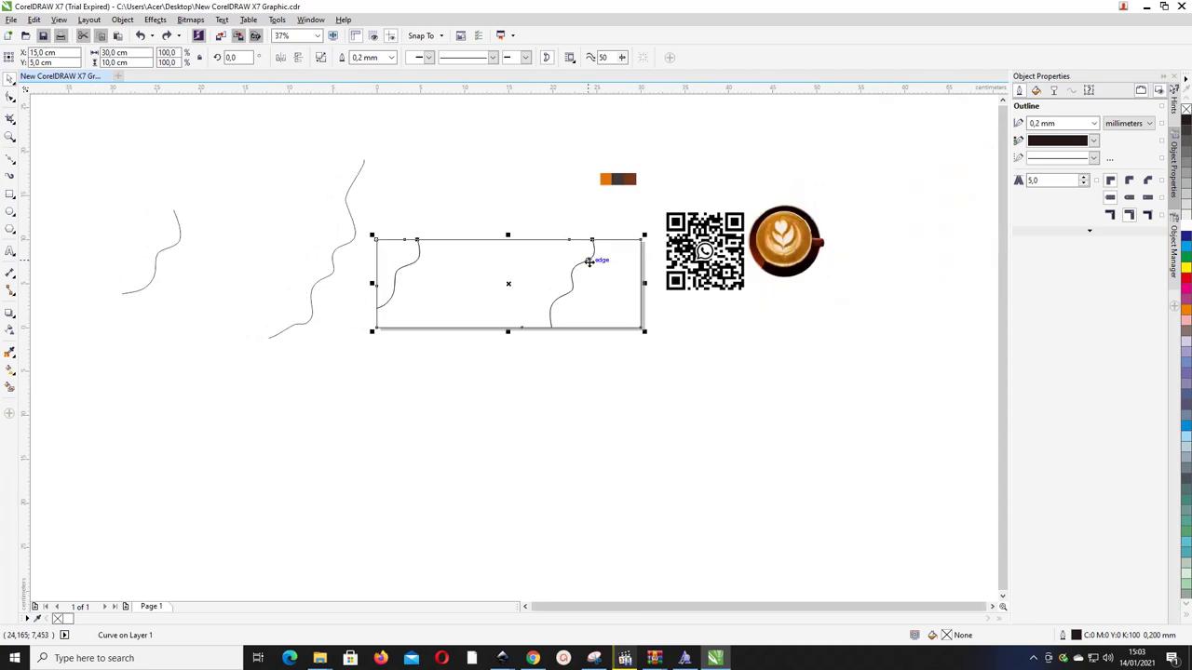
right_click(589, 262)
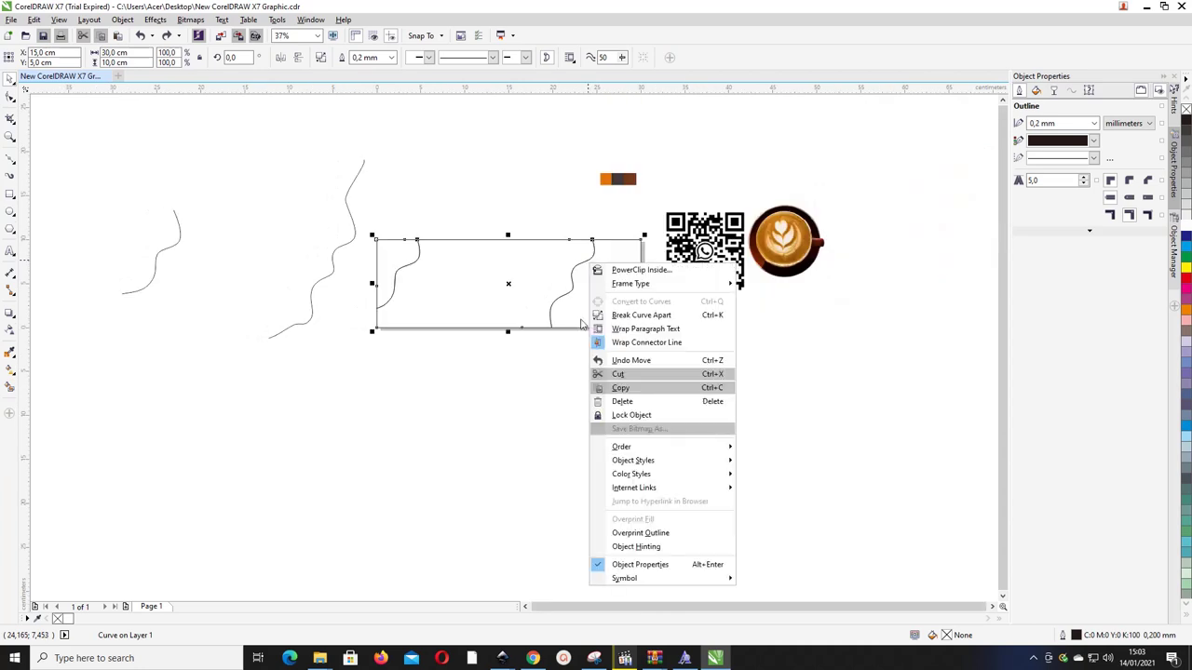
click(643, 316)
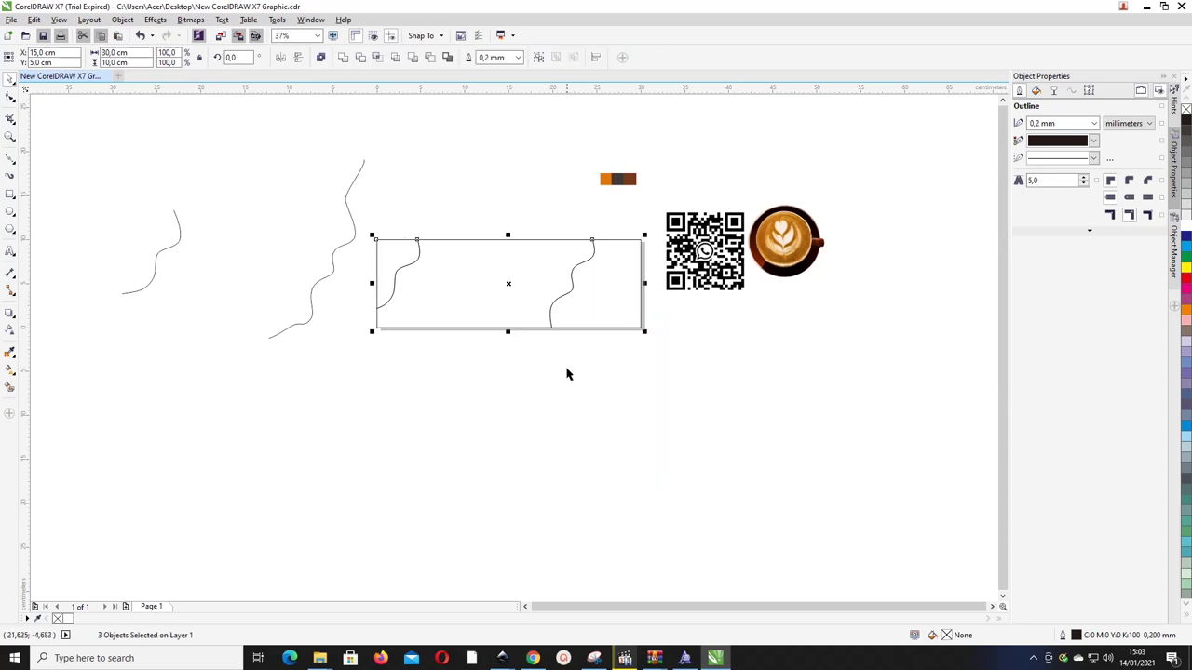
drag(586, 296, 602, 313)
key(ctrl+z)
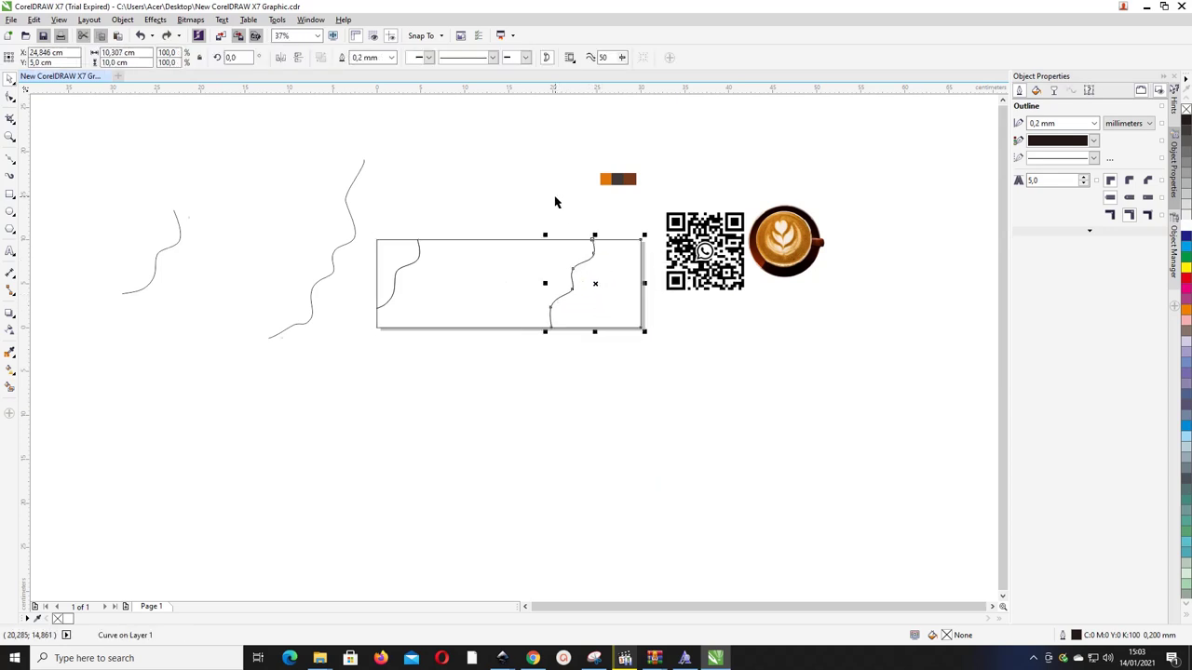
- Fill the left wavy background piece with the orange sampled from the color swatches above the banner
scroll(555, 202, up, 2)
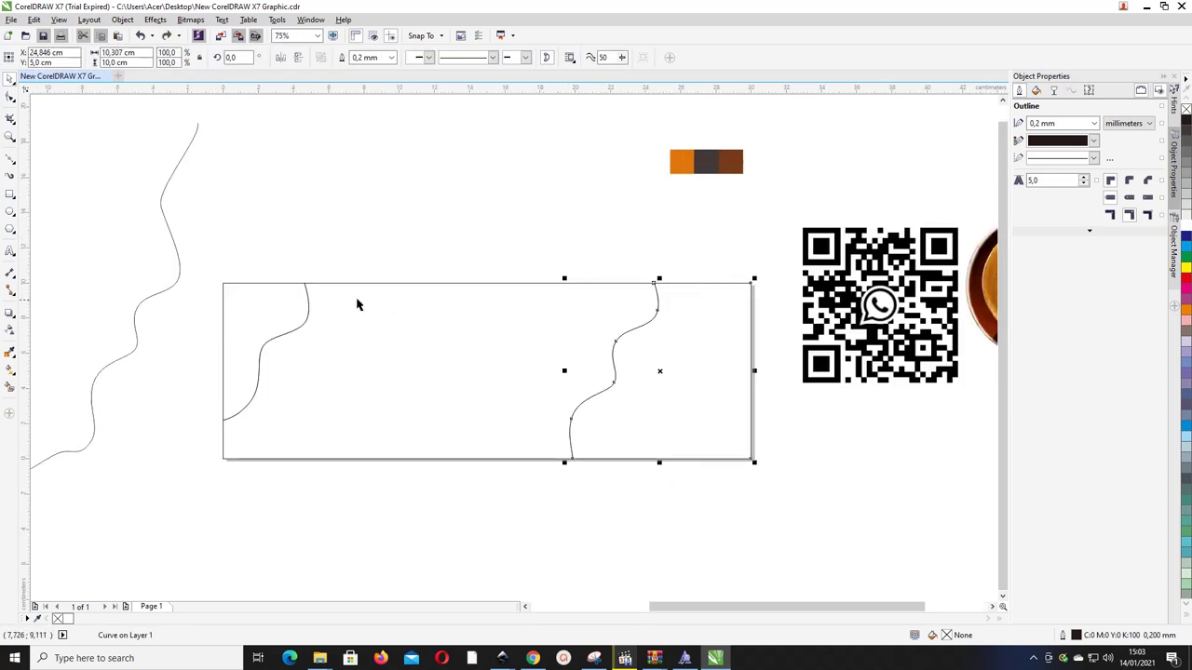
click(305, 288)
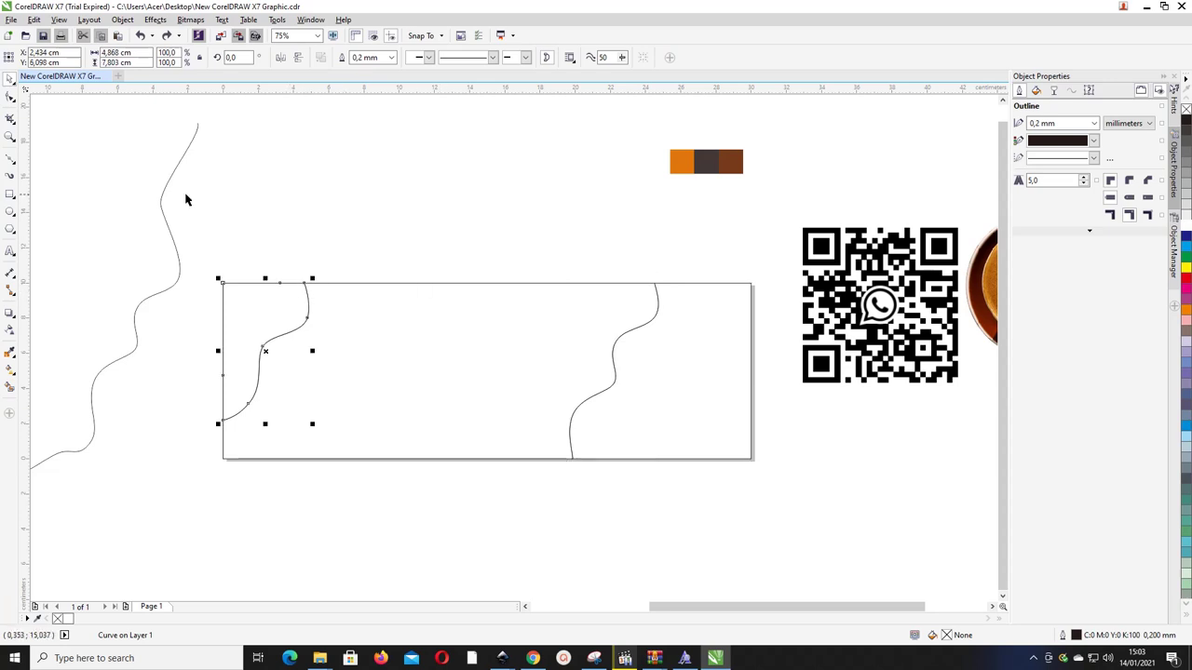
click(9, 351)
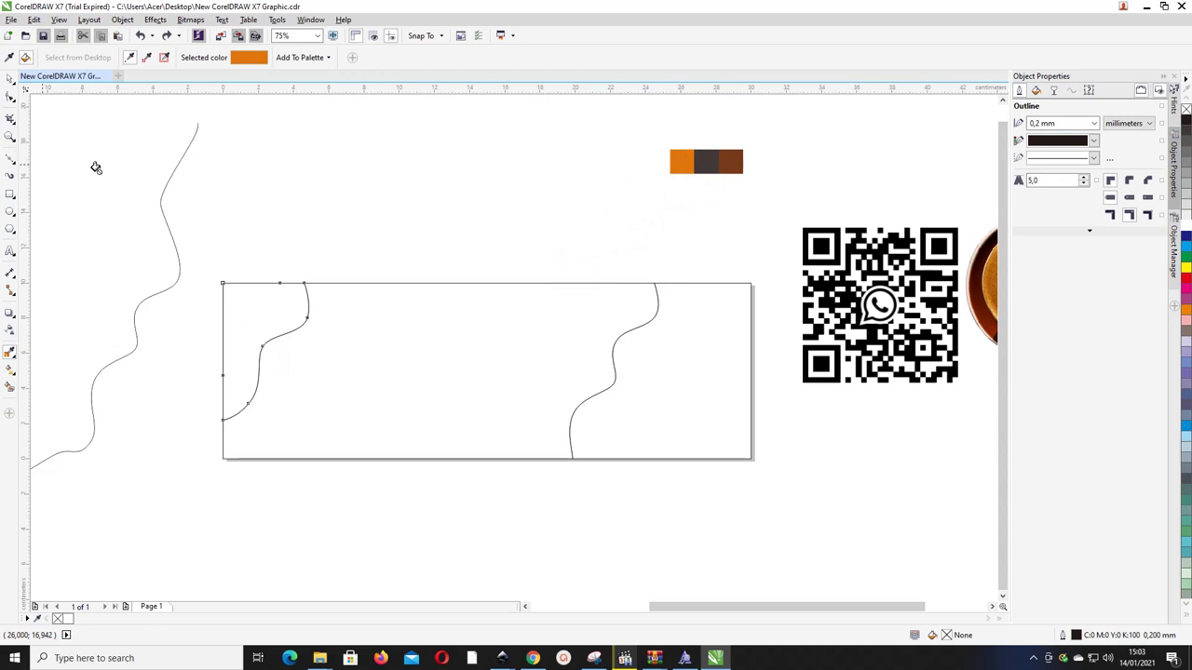
click(9, 78)
drag(286, 288, 245, 285)
key(ctrl+z)
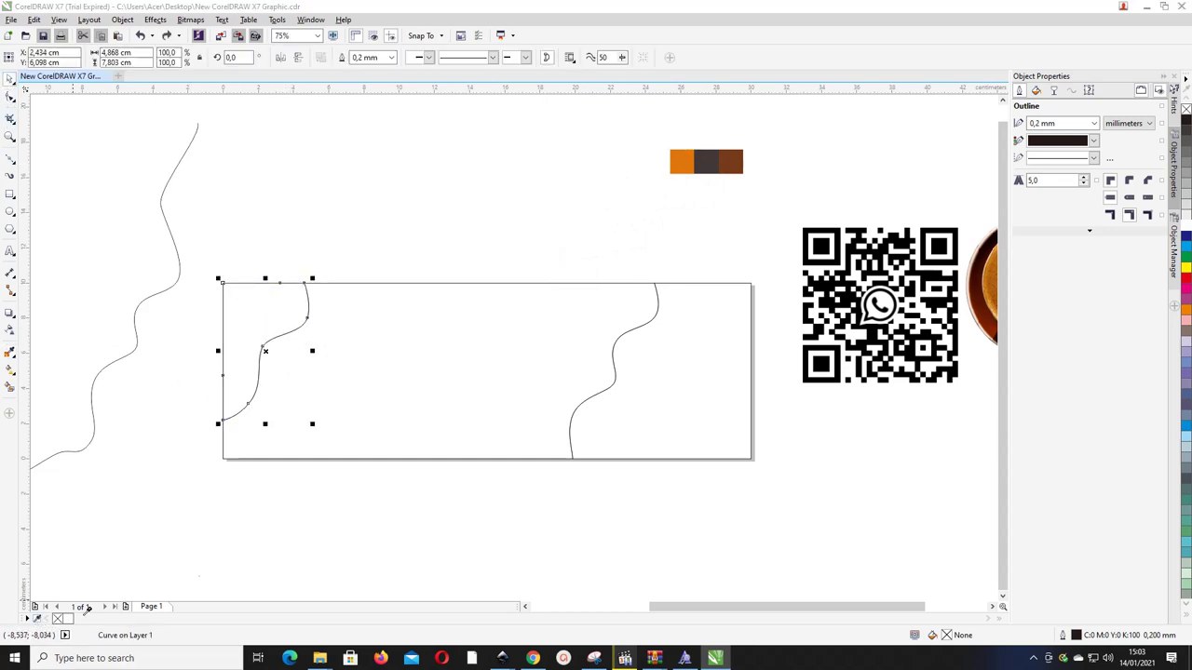
click(682, 162)
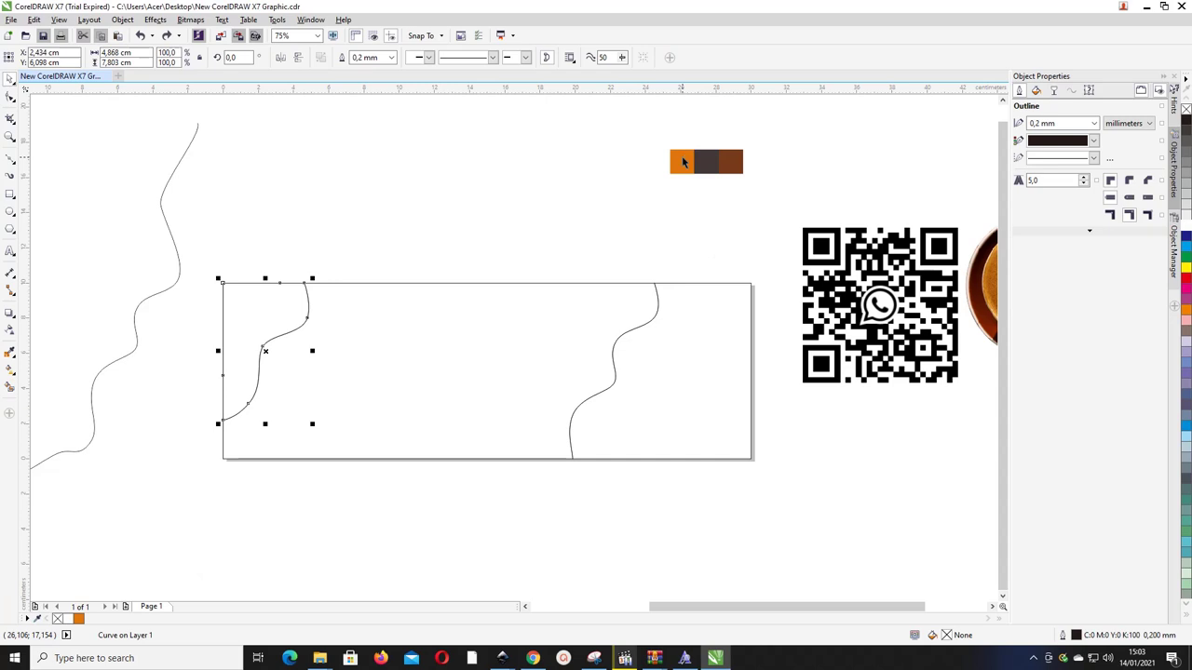
click(78, 618)
- Fill the large middle background piece with the reddish brown sampled from the color swatches
click(388, 411)
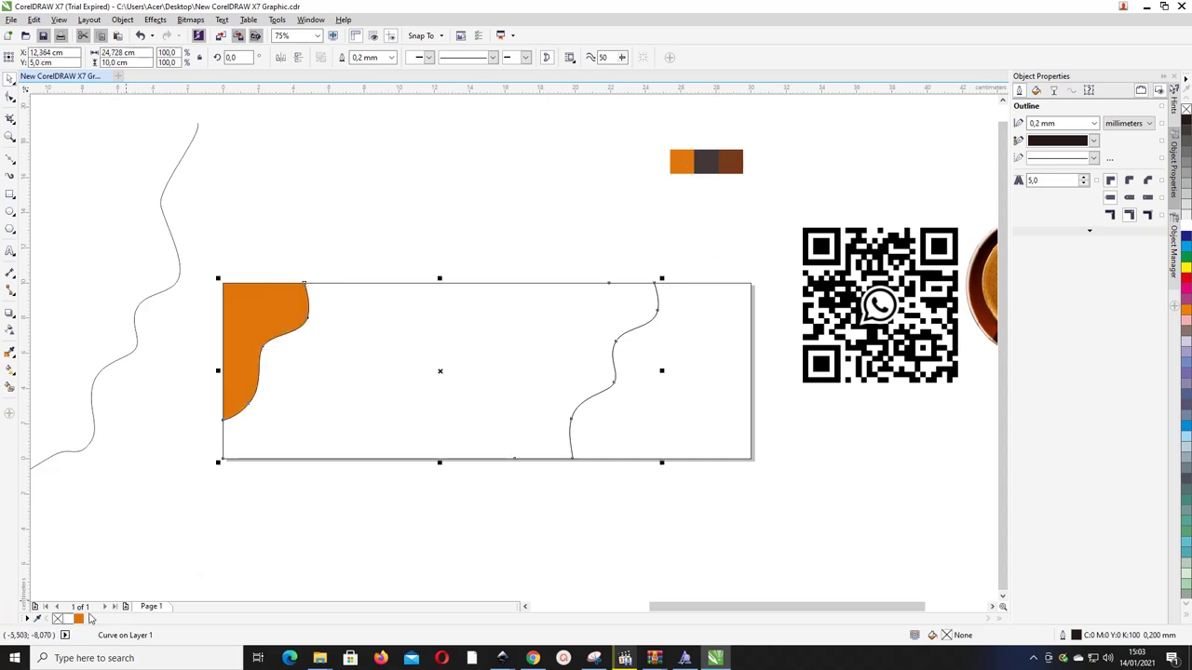
click(36, 618)
click(732, 162)
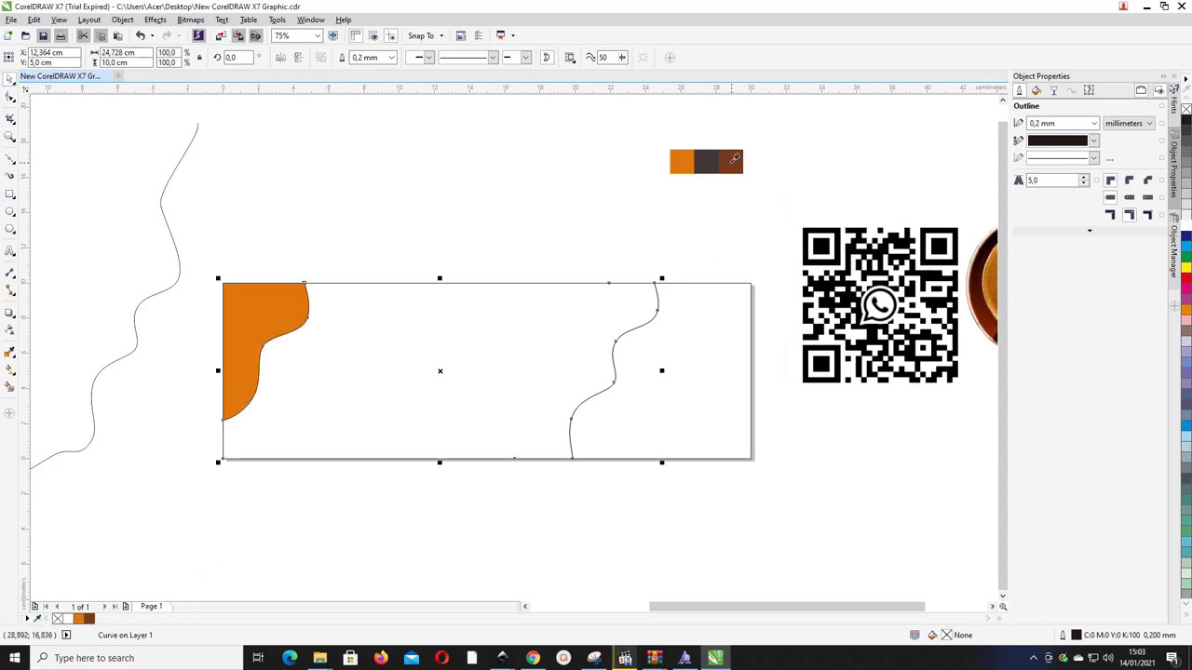
click(90, 619)
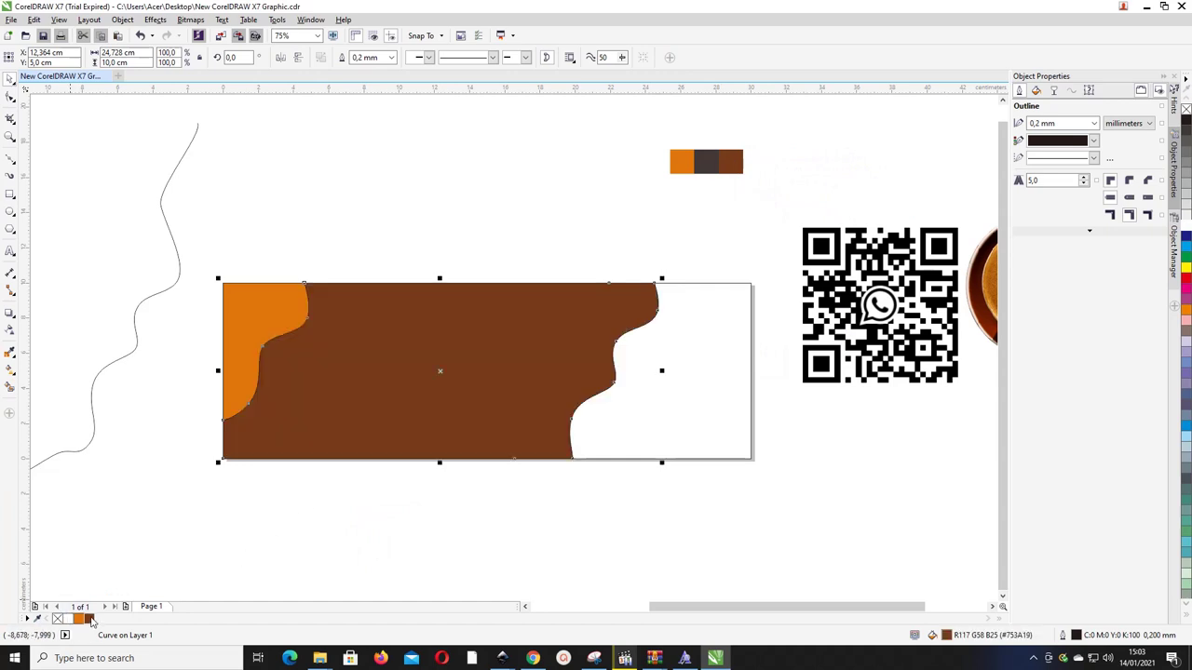
- Fill the right background piece with the sampled dark gray swatch color and remove the outlines from all three background pieces
click(730, 387)
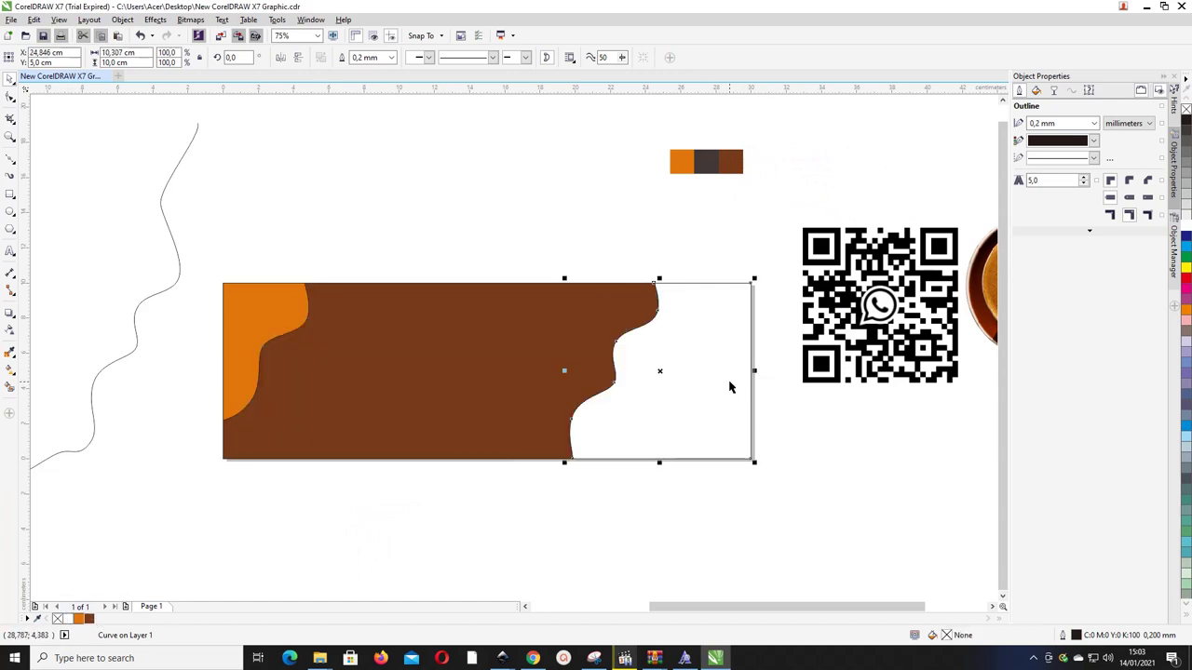
click(35, 618)
click(712, 160)
click(99, 619)
drag(848, 502, 176, 276)
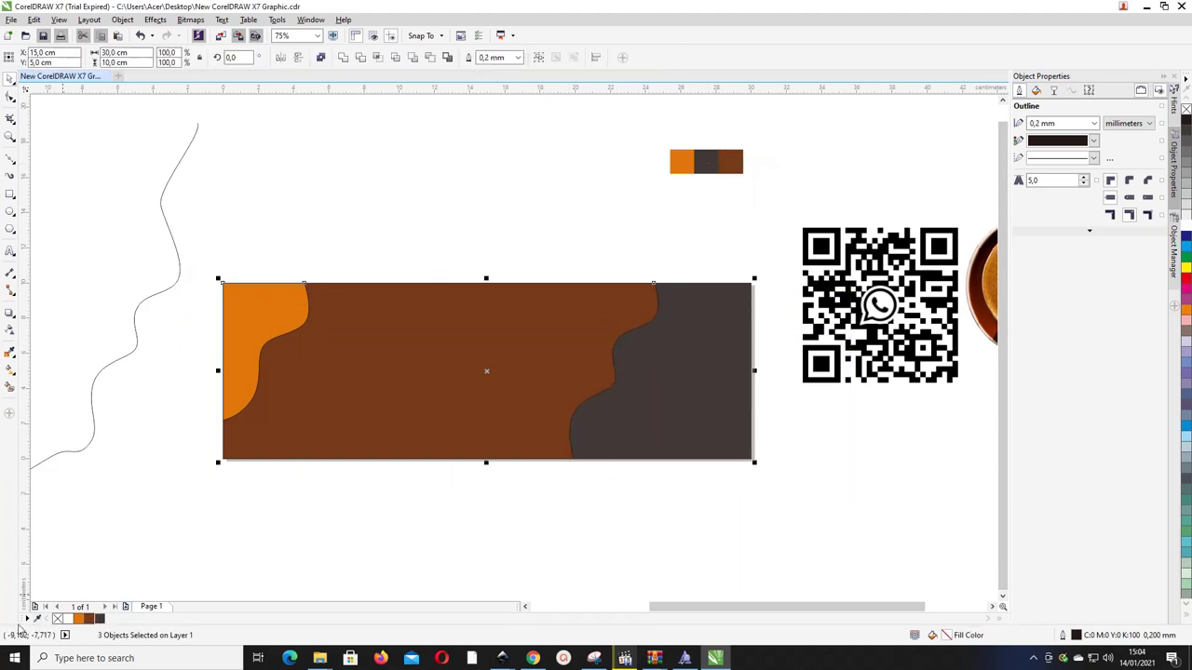
right_click(58, 619)
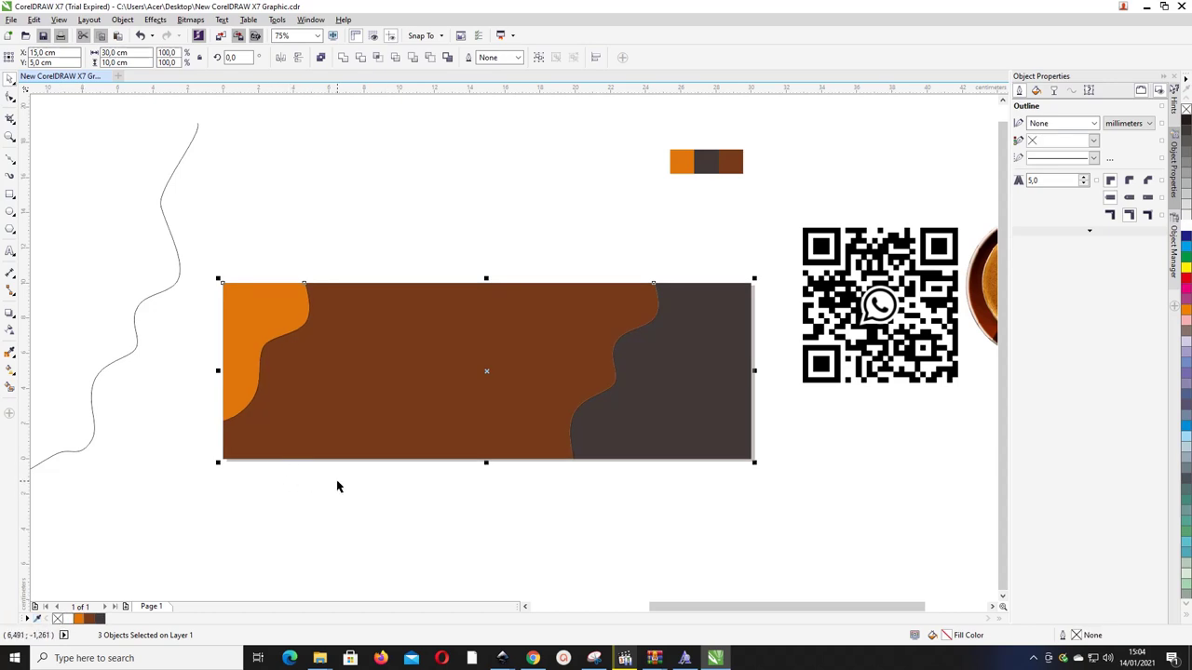
- Place the QR code in the banner's lower right corner and scale it down to about 2.5 by 2.5 cm
scroll(323, 484, down, 2)
drag(605, 384, 491, 415)
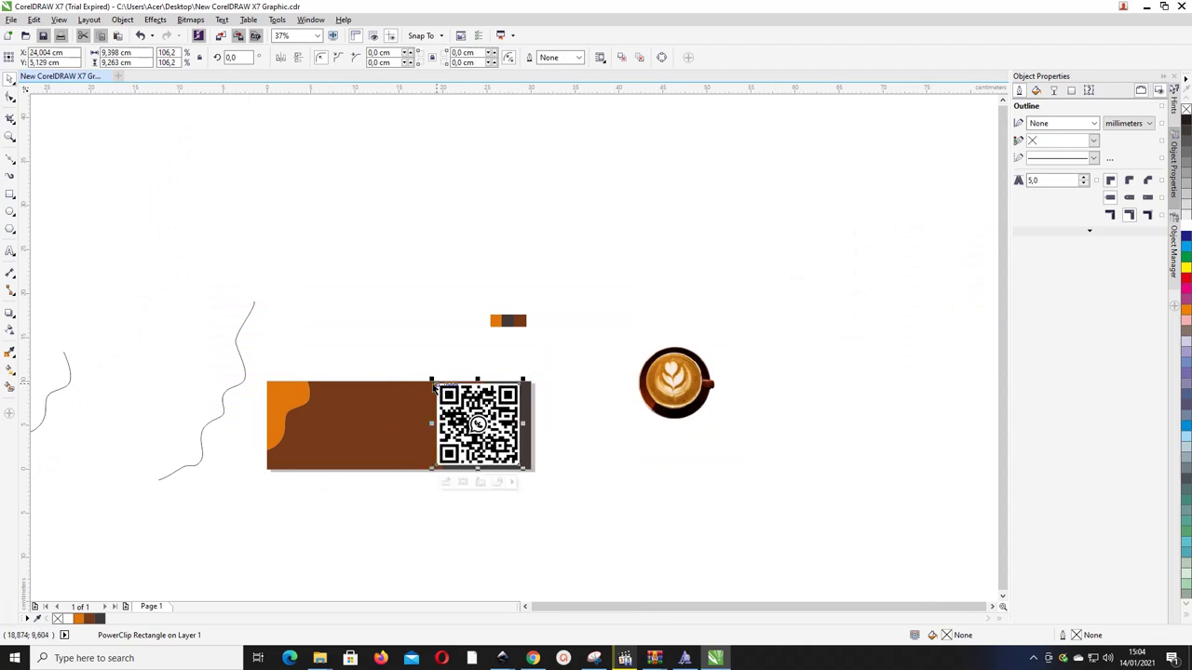
drag(432, 379, 455, 411)
drag(431, 379, 480, 427)
scroll(581, 472, up, 2)
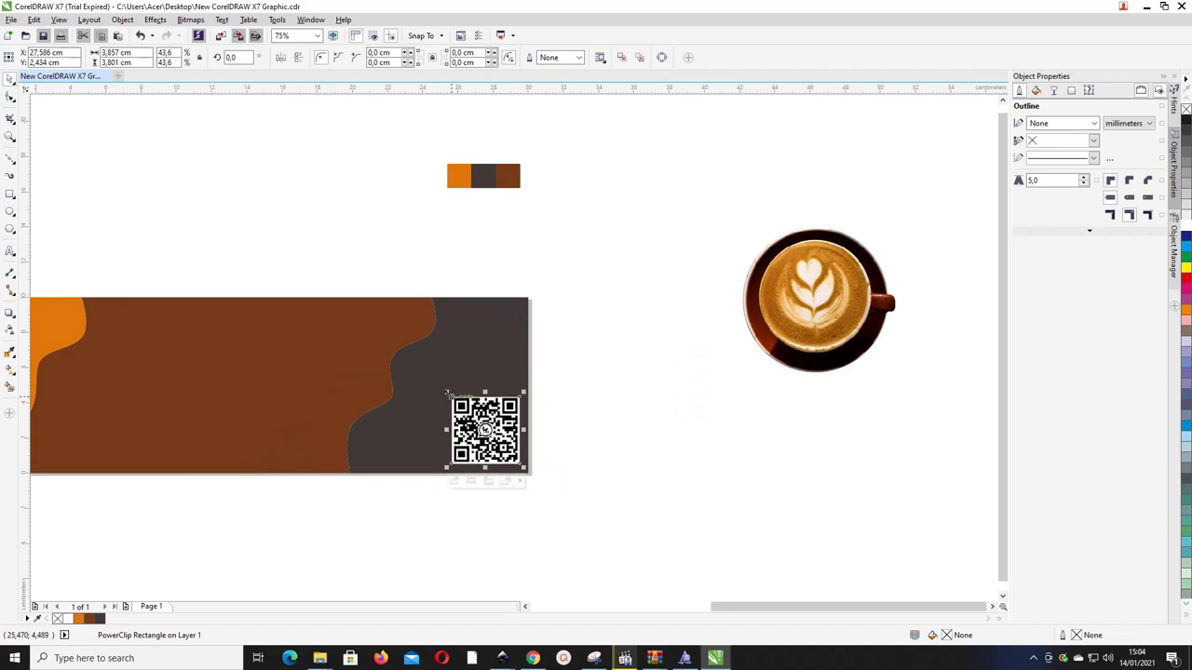
drag(448, 394, 463, 419)
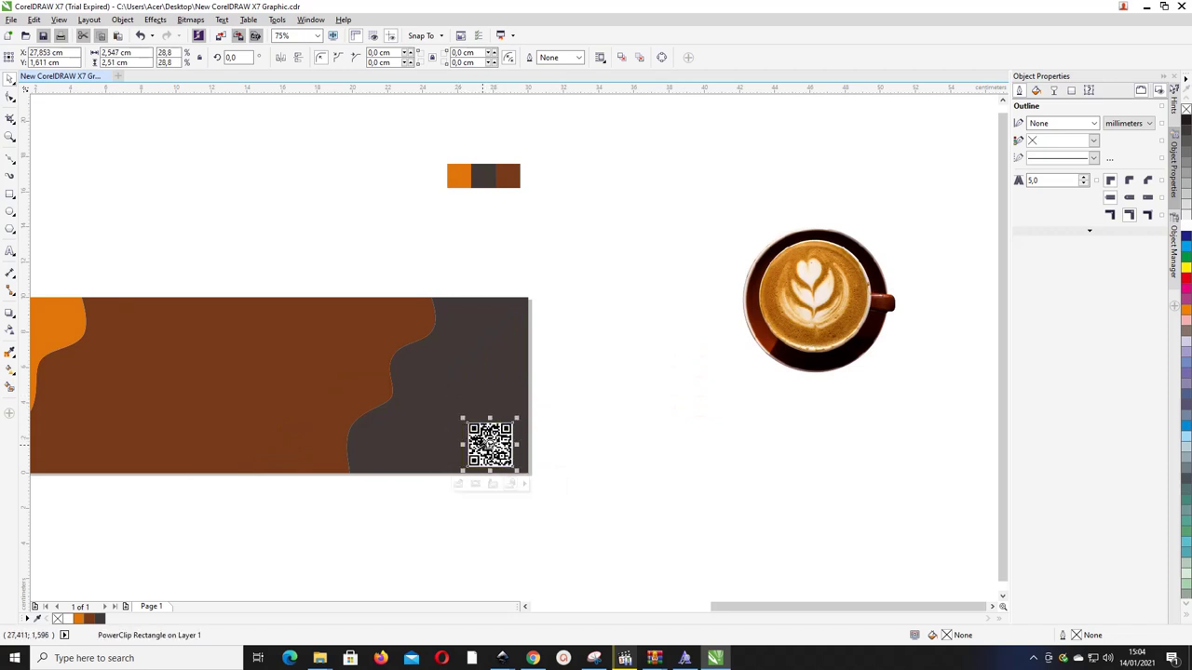
- Place the cut-out coffee cup over the right wavy border of the banner and scale it to about 7.2 by 6.9 cm
click(664, 421)
scroll(667, 423, right, 1)
drag(784, 288, 350, 363)
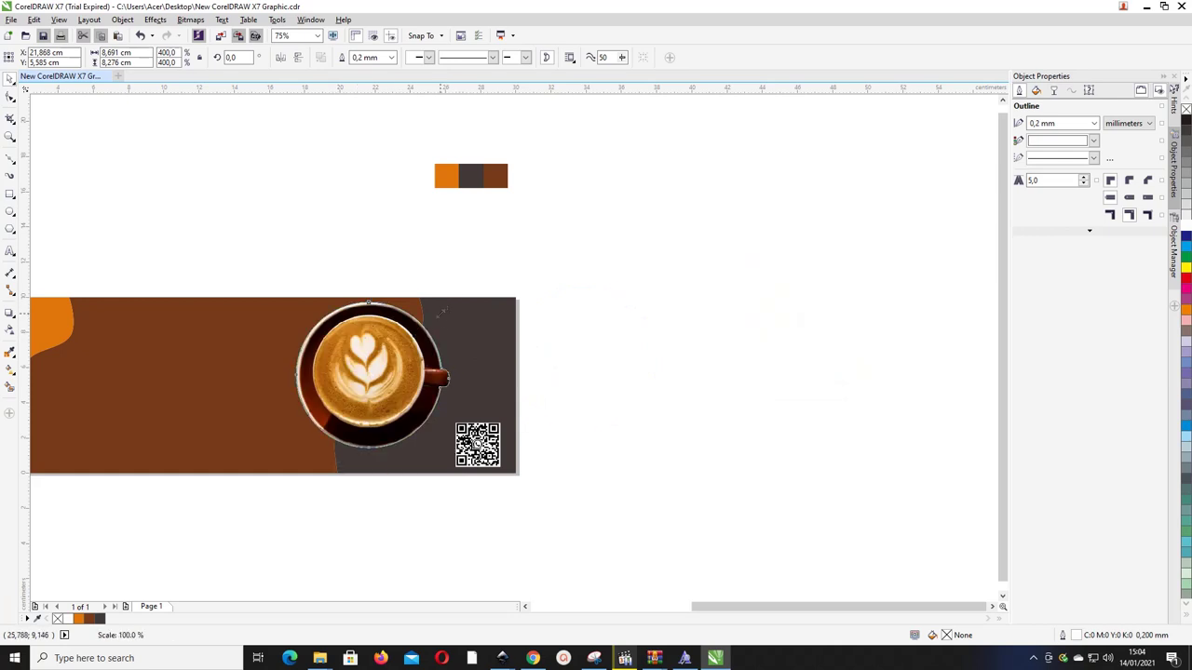
drag(453, 301, 436, 317)
click(486, 264)
scroll(580, 412, down, 2)
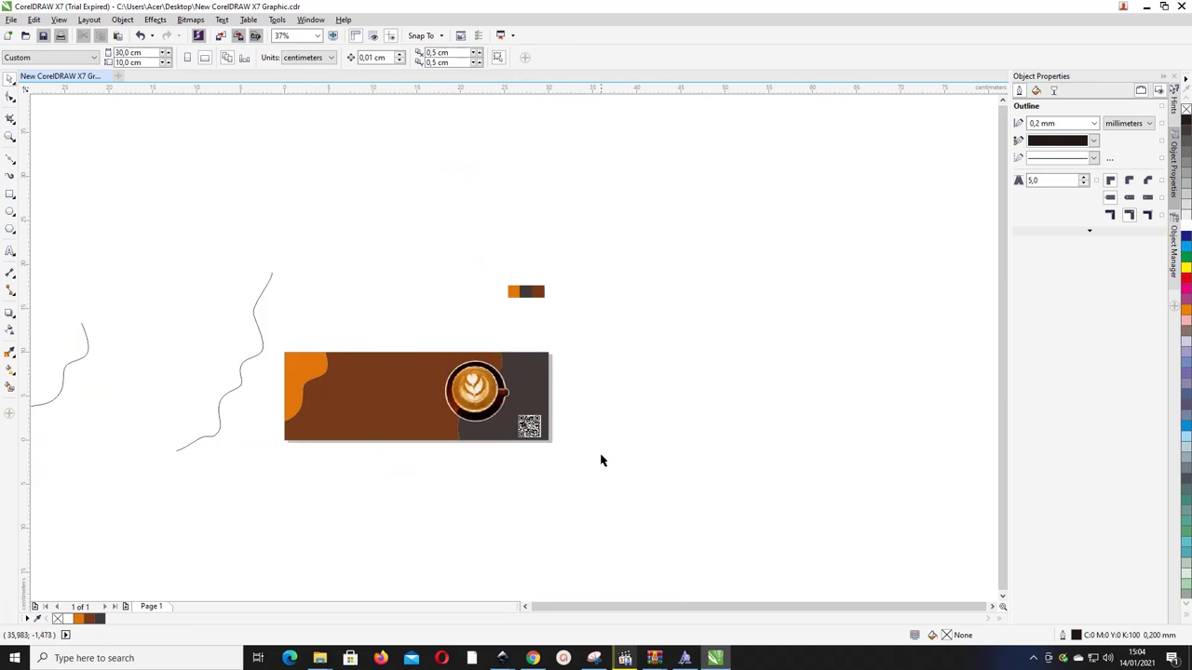
- Shift the coffee cup slightly right and down over the wavy border and shrink it to about 6.5 by 6.2 cm
key(z)
drag(640, 476, 270, 314)
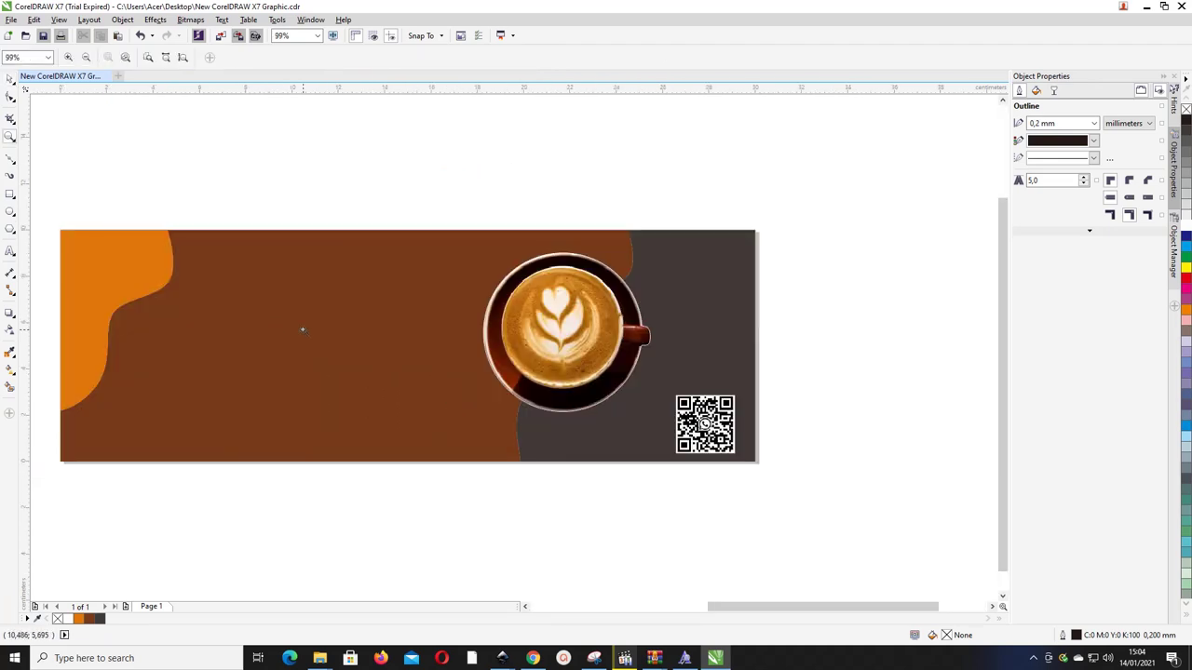
click(10, 80)
click(575, 314)
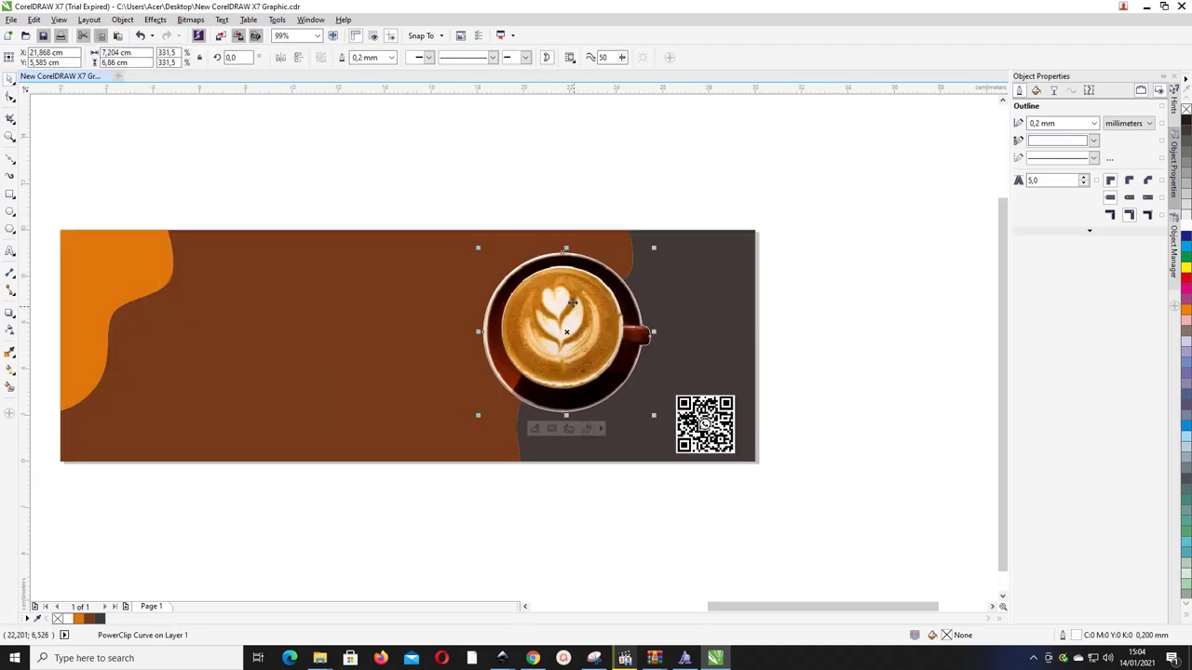
drag(574, 314, 606, 315)
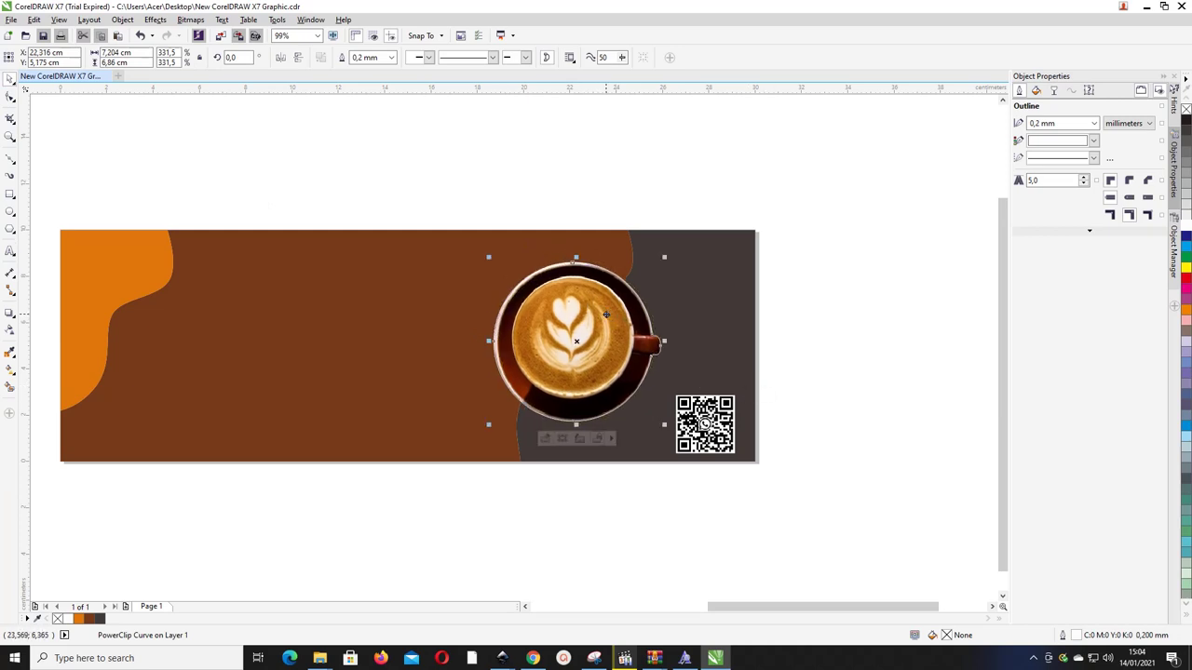
drag(664, 258, 655, 265)
scroll(550, 307, right, 1)
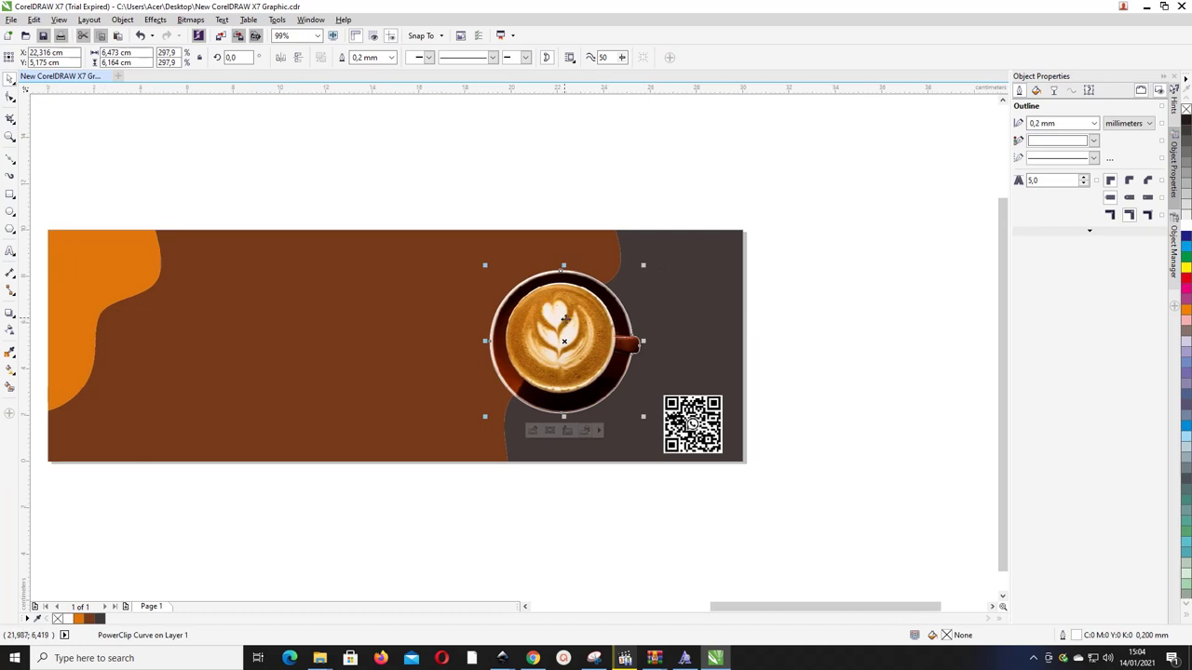
- Duplicate the coffee cup to the empty area right of the banner and extract the photo from the copy's PowerClip
scroll(584, 352, down, 3)
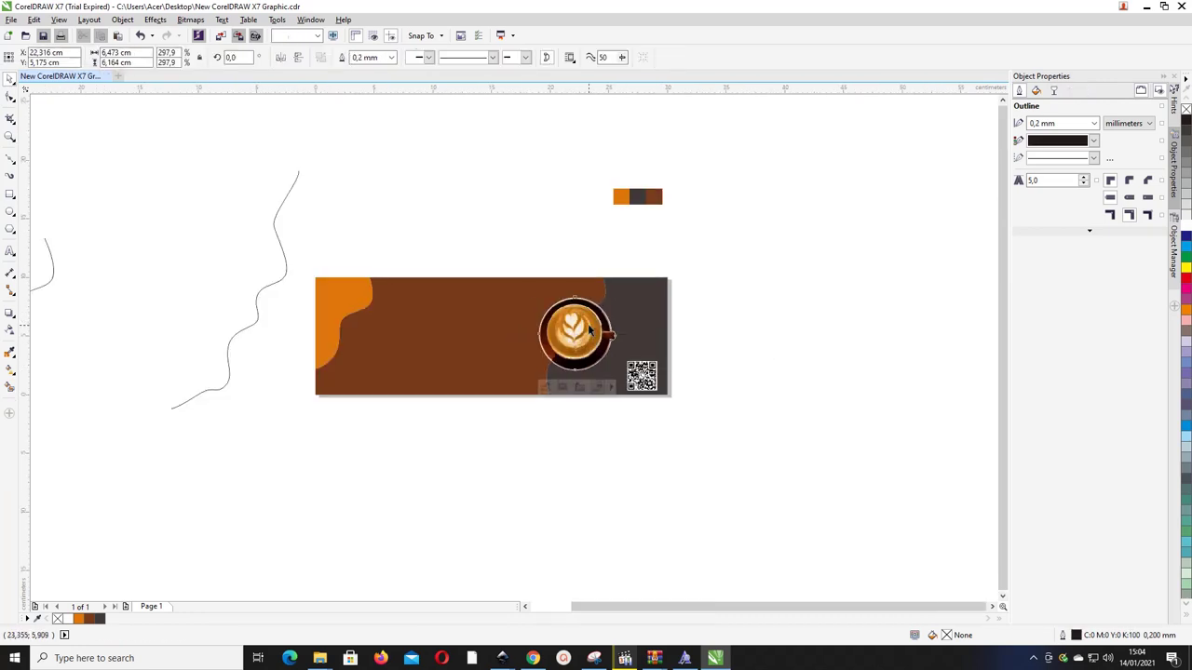
drag(588, 324, 800, 279)
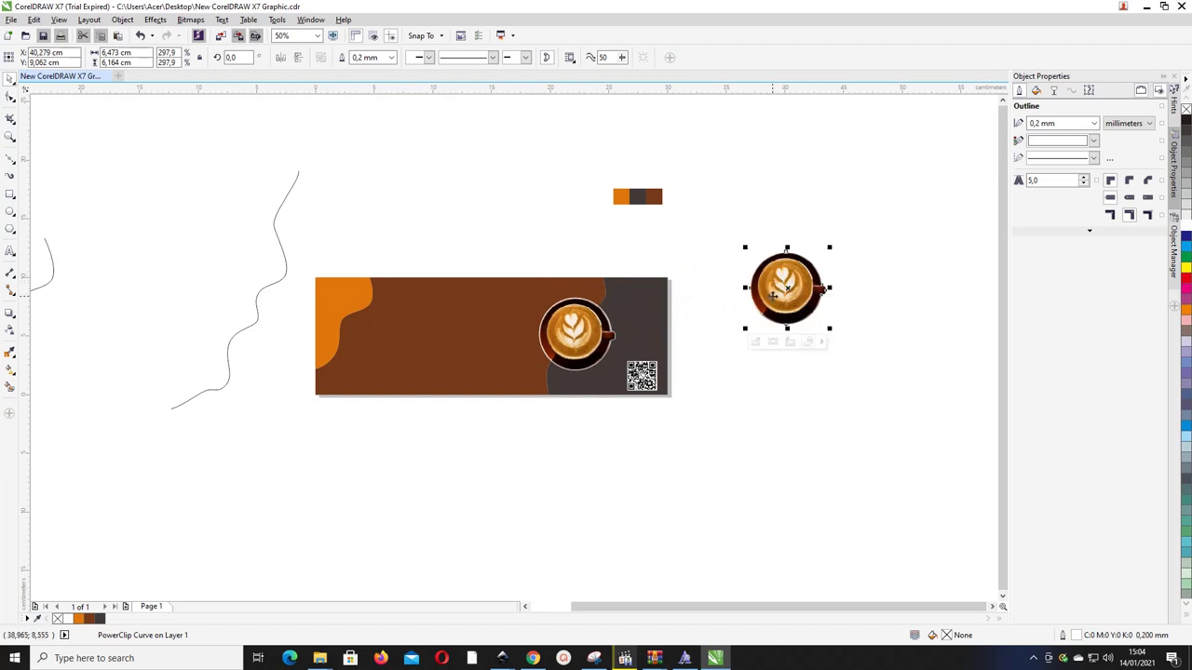
right_click(772, 296)
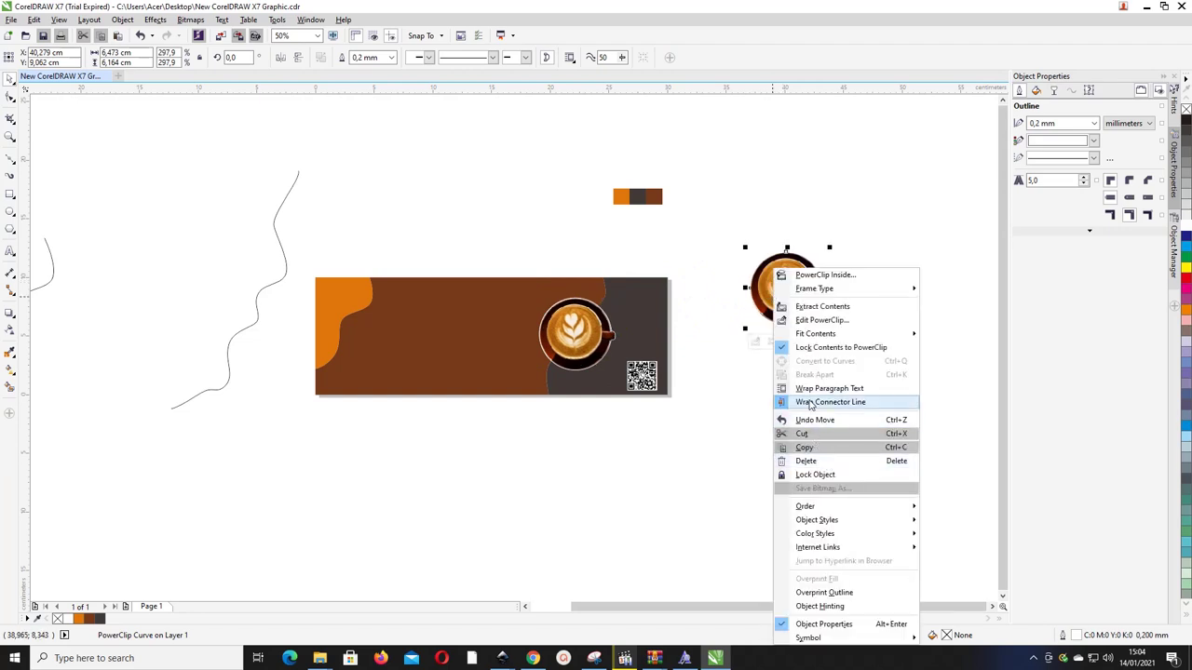
click(813, 309)
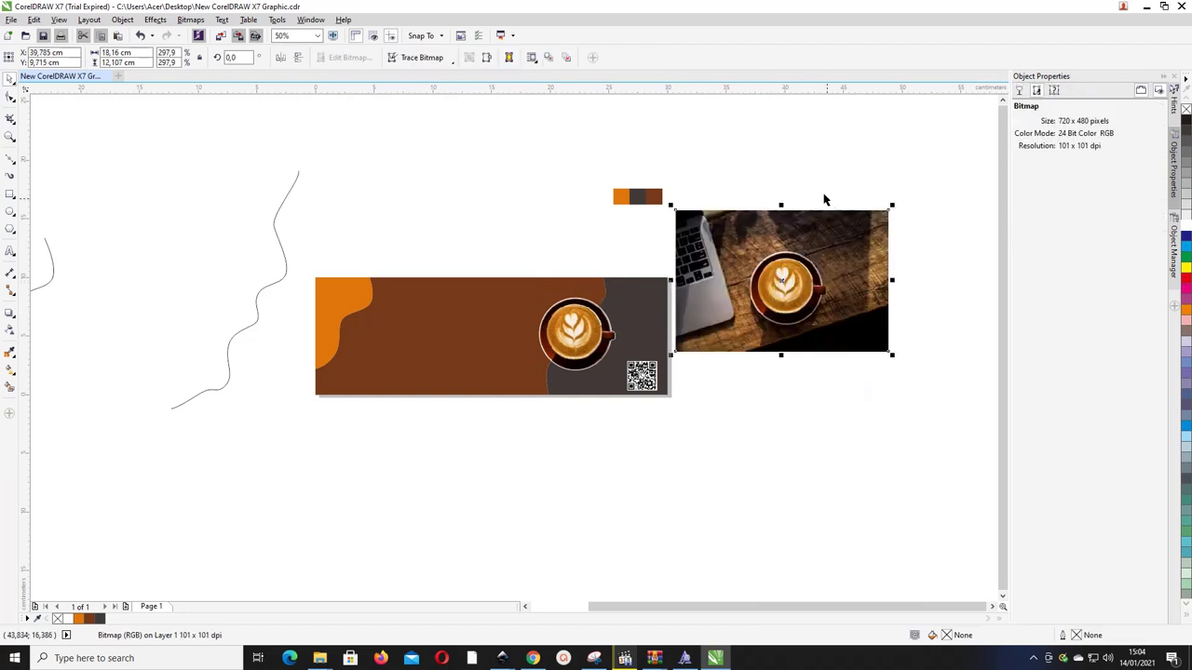
- Set the outline width of the copied cup-shaped PowerClip frame to 2.5 mm
drag(843, 393, 728, 212)
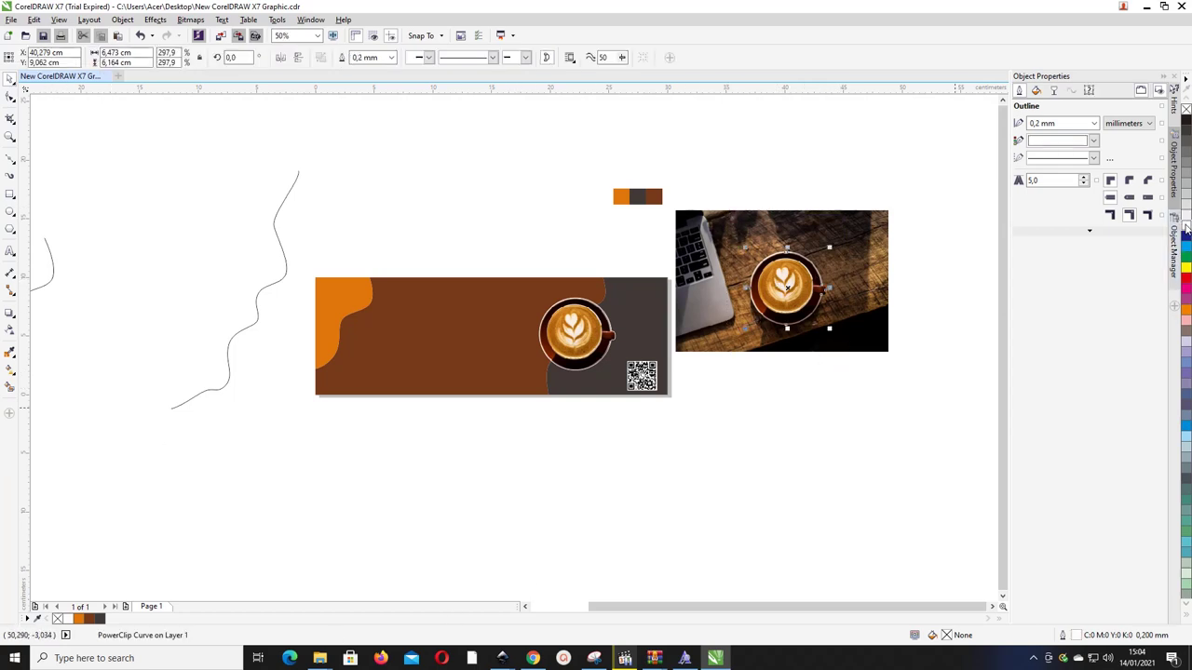
click(1094, 123)
click(1061, 229)
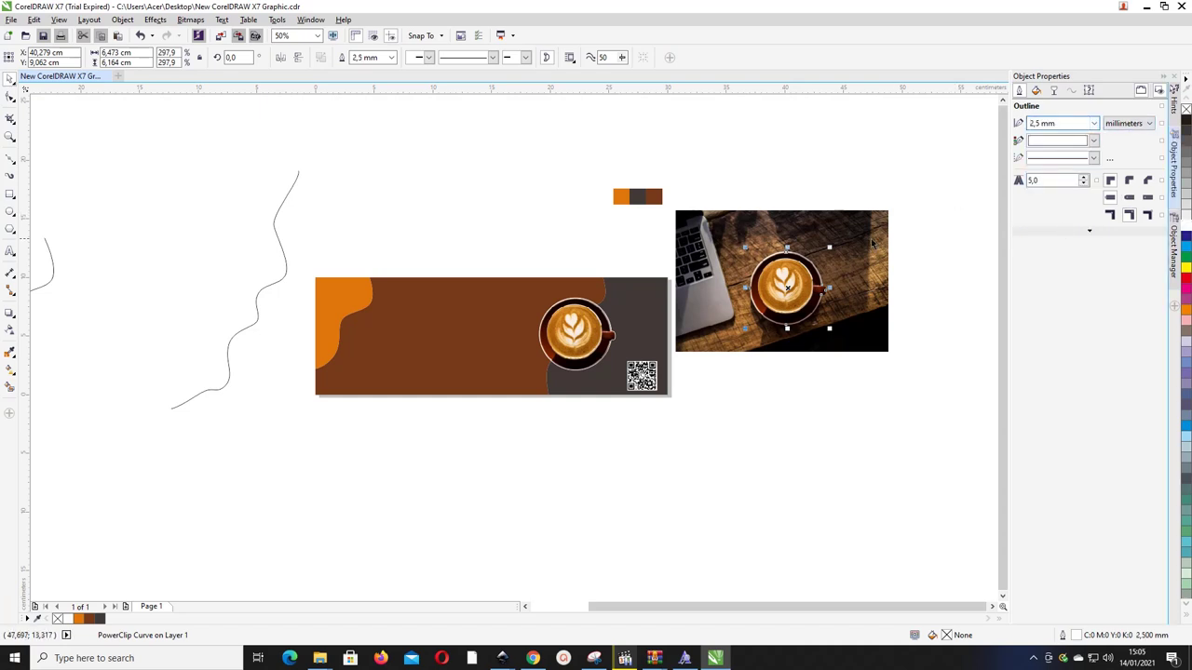
scroll(805, 263, up, 2)
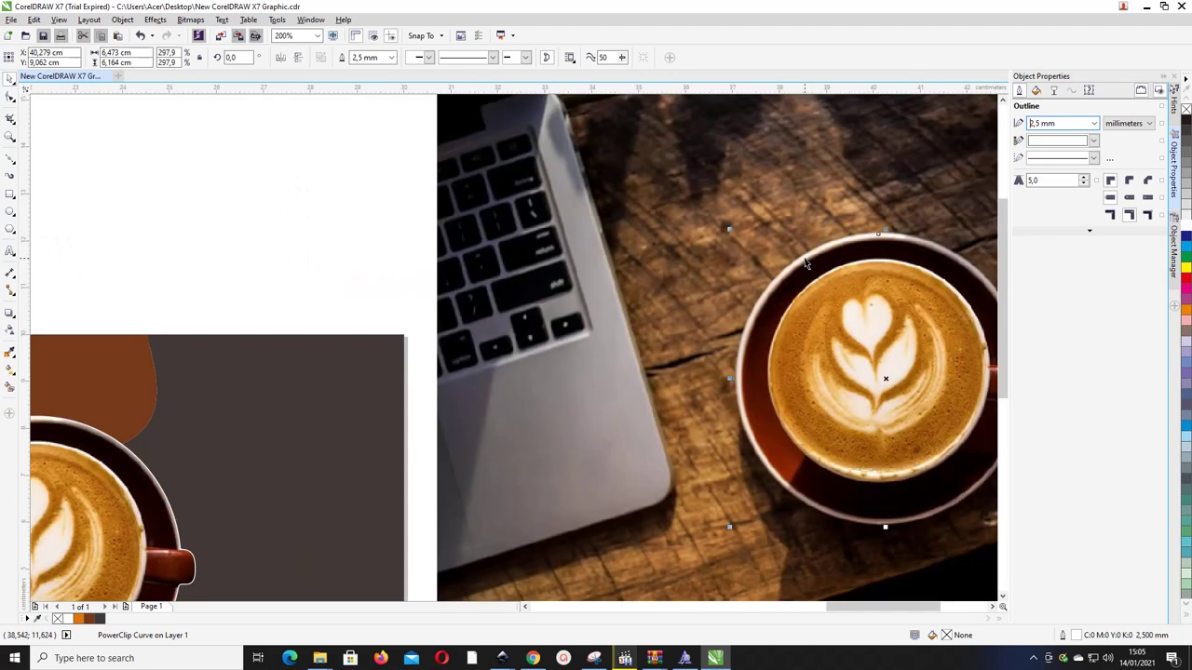
scroll(729, 252, down, 1)
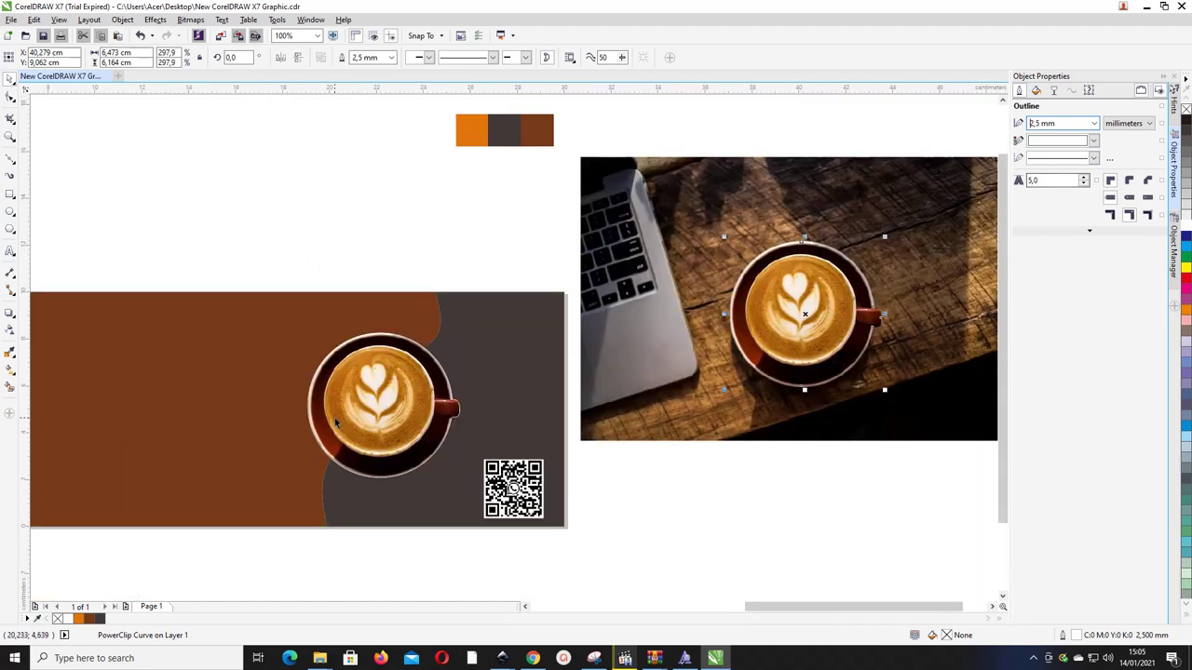
- Fill the copied cup-shaped PowerClip frame with the palette's orange, then move the extracted photo off it and delete the photo
click(80, 620)
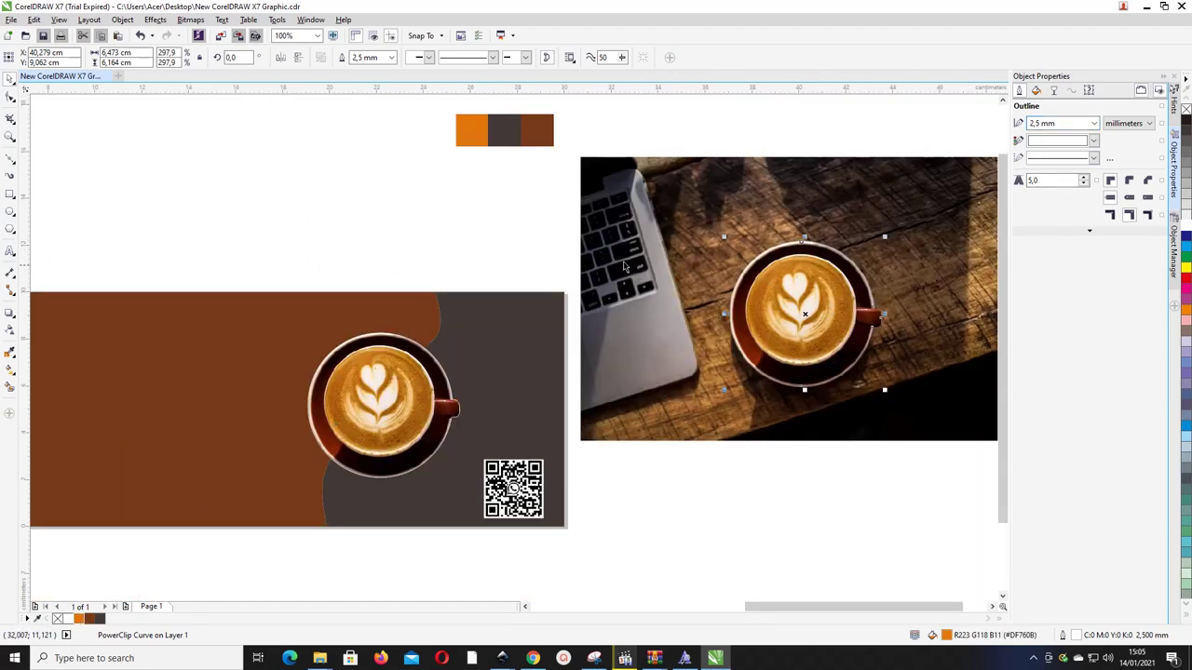
drag(624, 267, 444, 244)
click(857, 283)
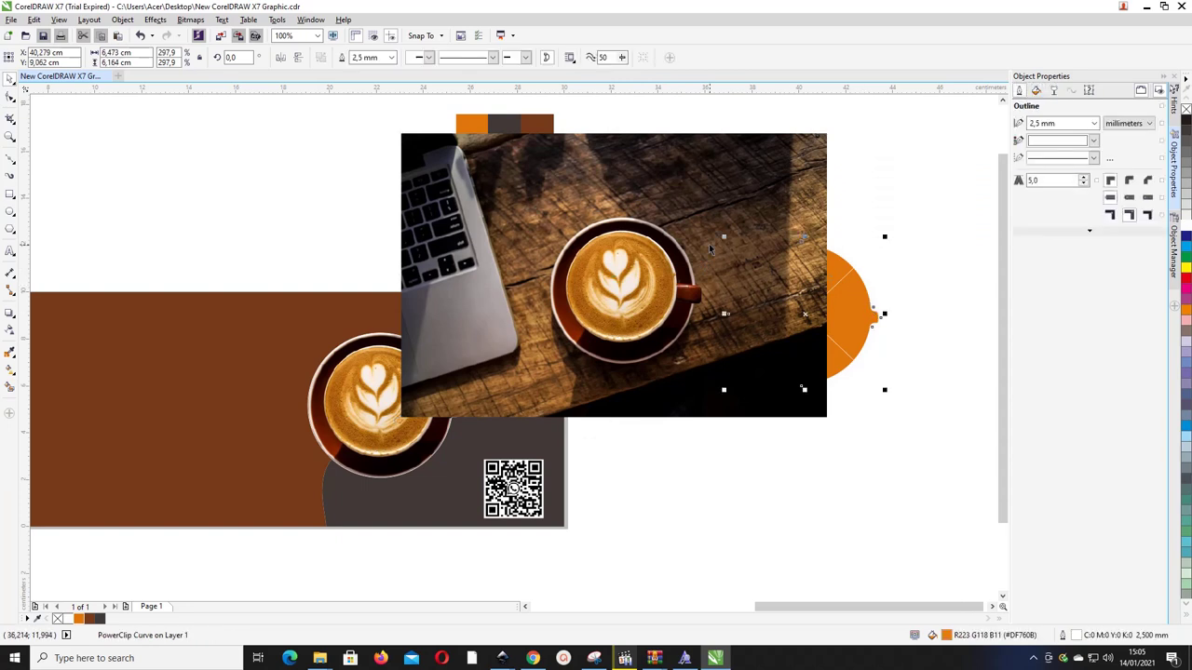
click(692, 213)
key(Delete)
- Shift the orange cup-shaped frame slightly left and set its frame type to None, turning it into a plain curve
drag(816, 320, 747, 302)
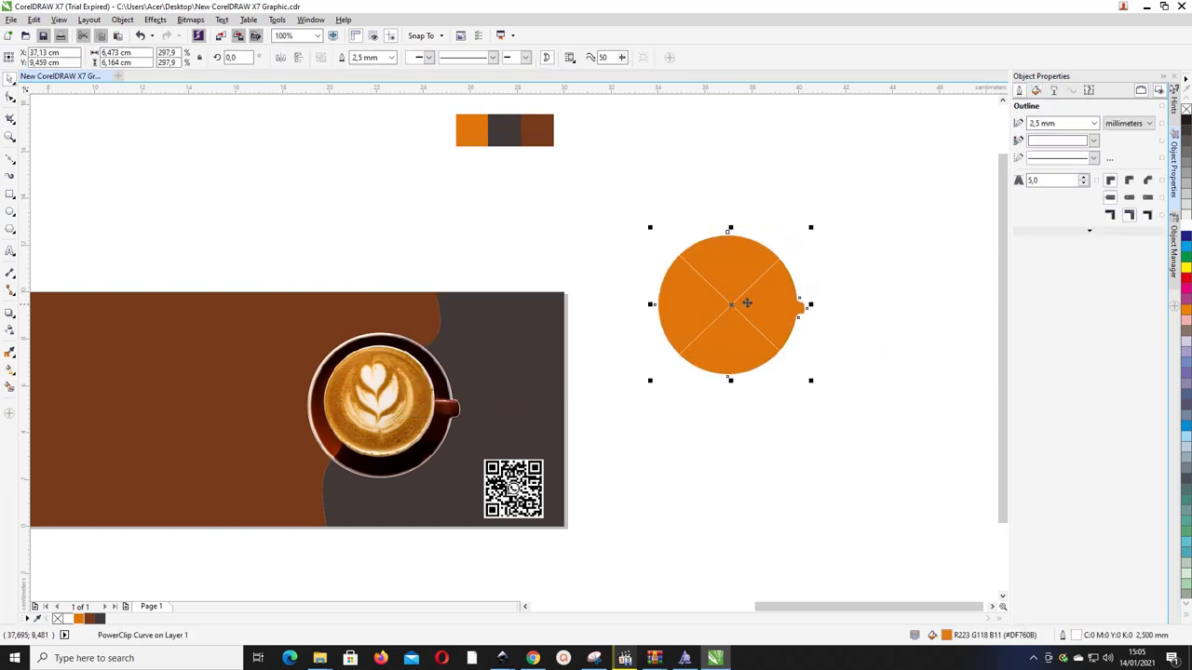
right_click(705, 276)
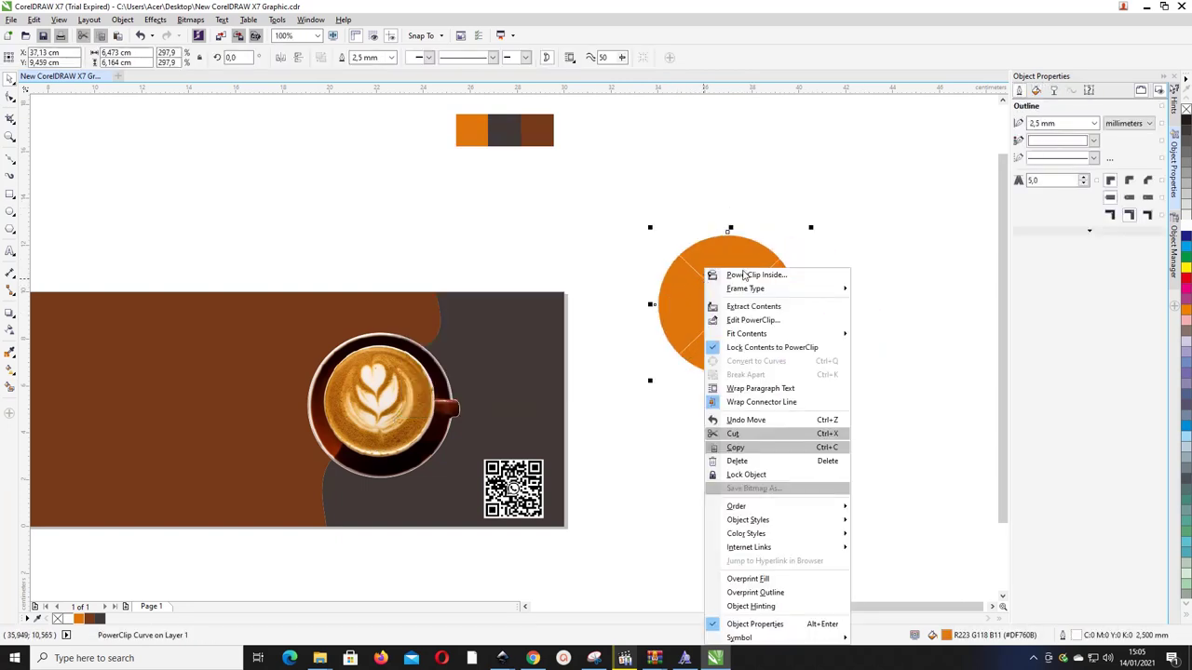
click(881, 324)
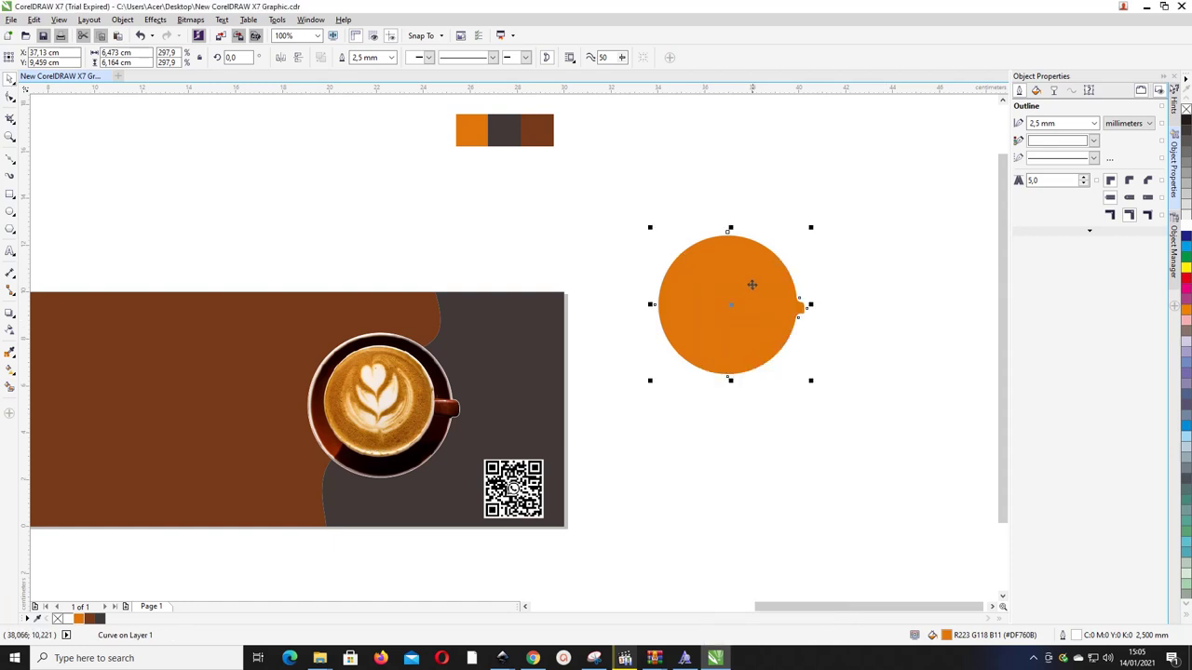
- Move the cup-shaped curve onto the banner's coffee cup, remove its fill and line its white outline up with the cup
drag(751, 283, 407, 373)
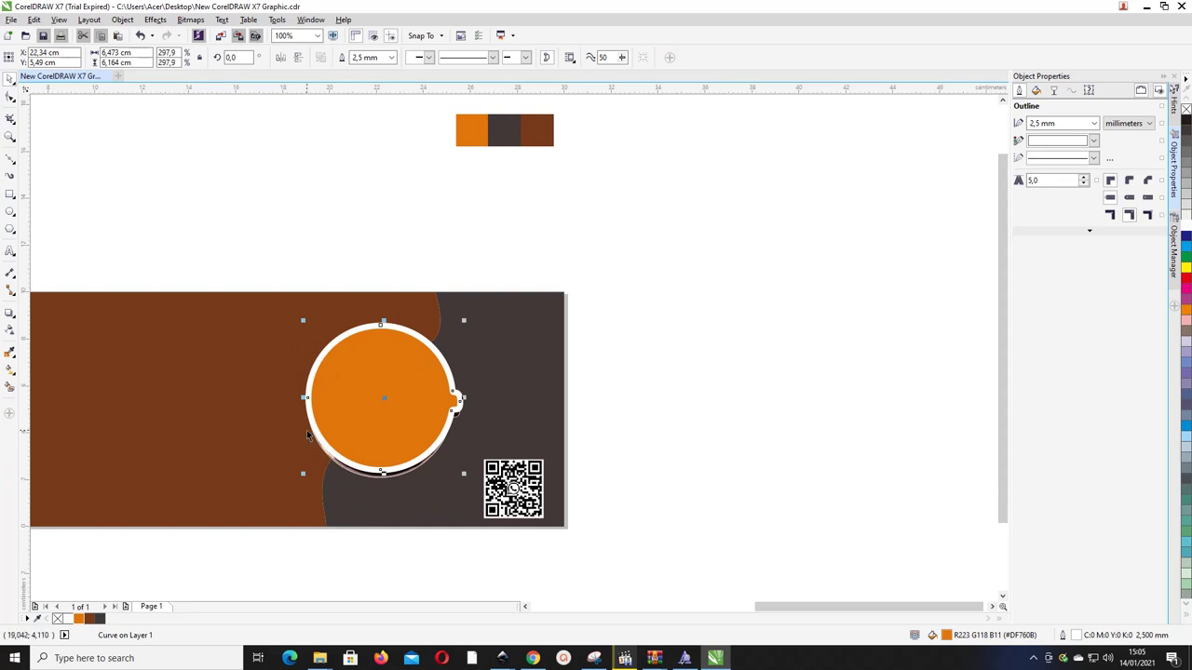
click(58, 618)
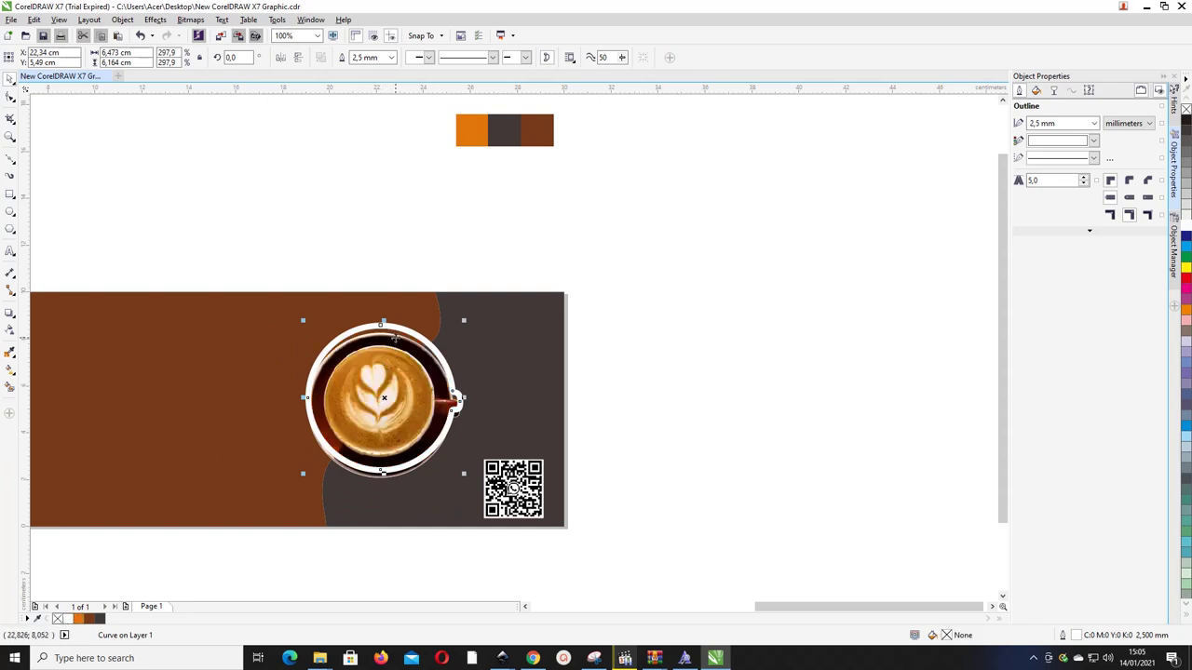
drag(396, 327, 394, 330)
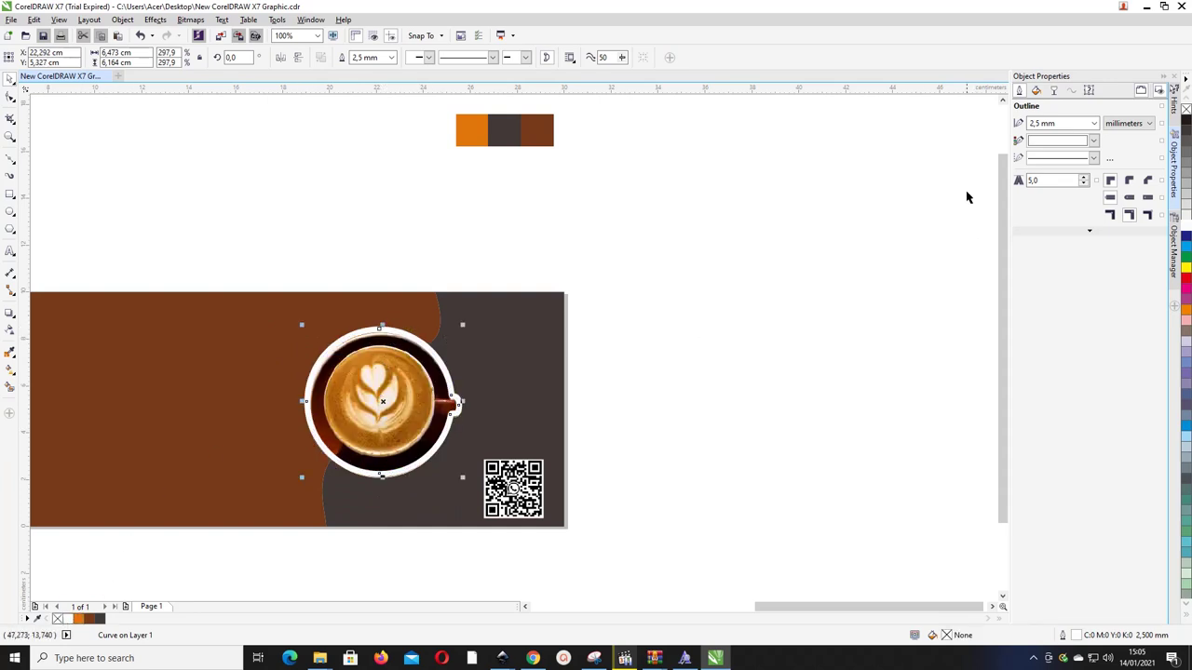
- Set the cup-shaped curve's outline width to 1.0 mm and nudge it down to match the cup's edge
click(1094, 123)
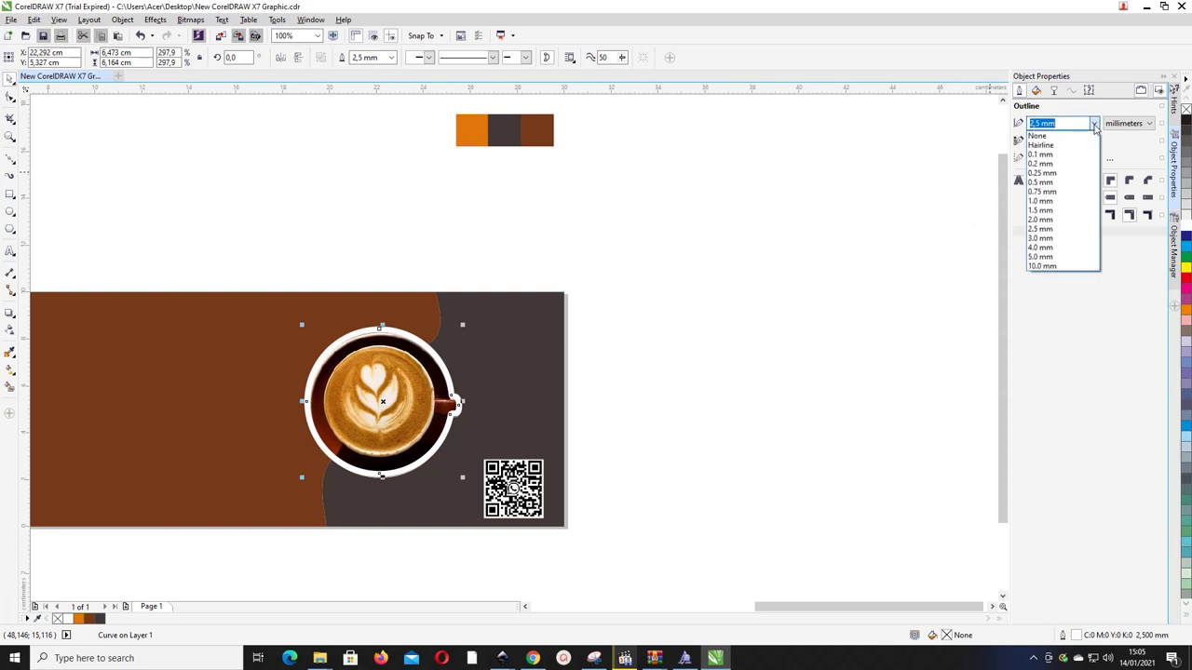
click(1041, 154)
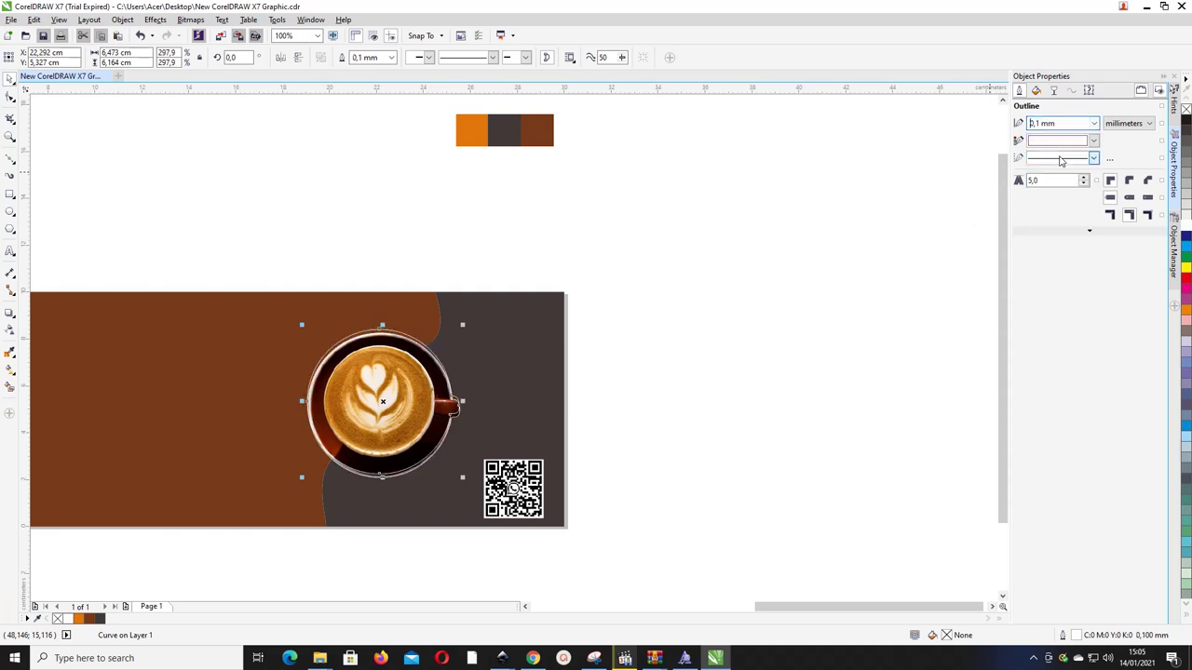
click(1092, 126)
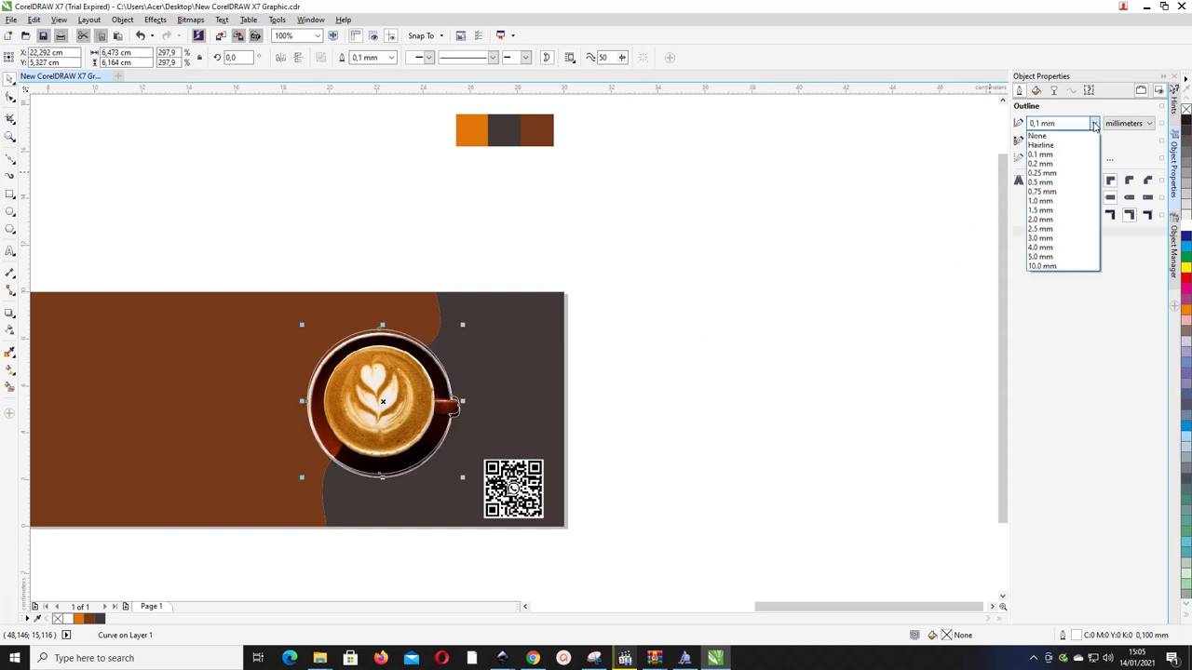
click(1047, 204)
scroll(361, 335, up, 2)
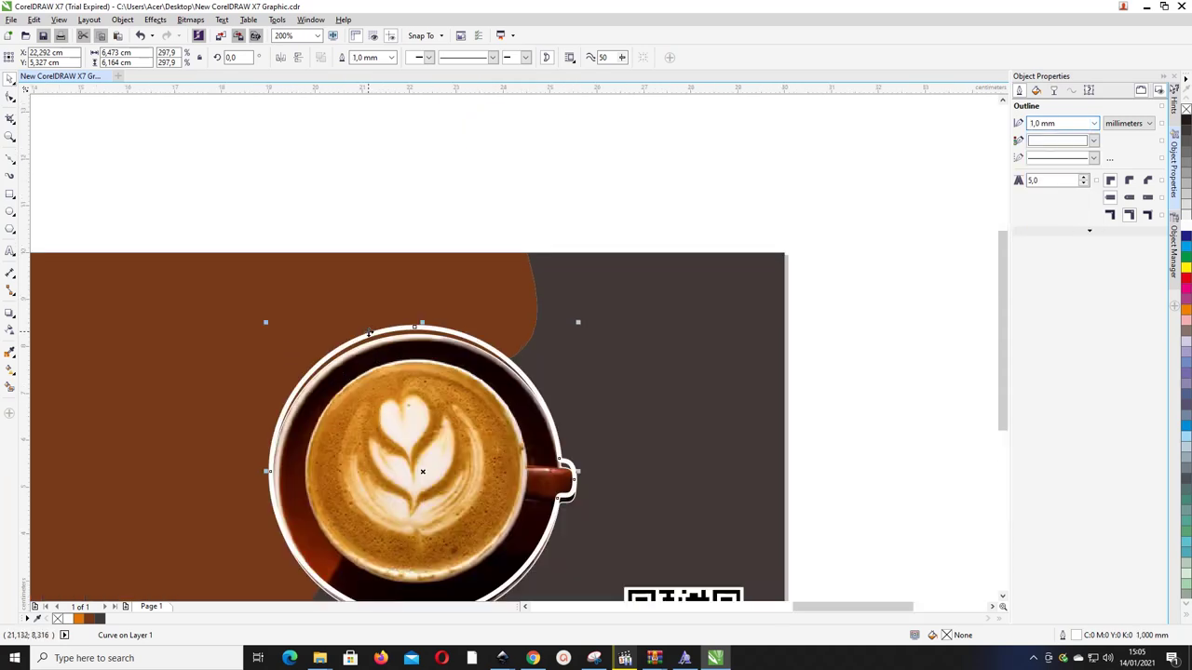
key(space)
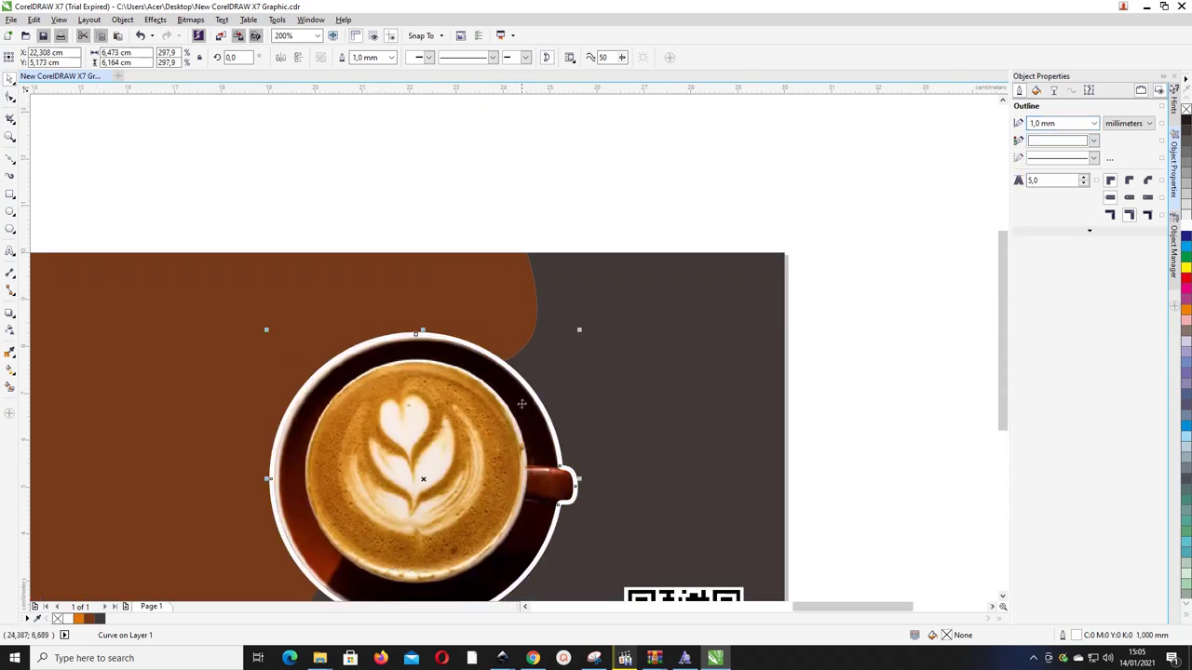
- Give the cup's white outline a long-dashed line style with rounded corners and round line caps
click(1093, 158)
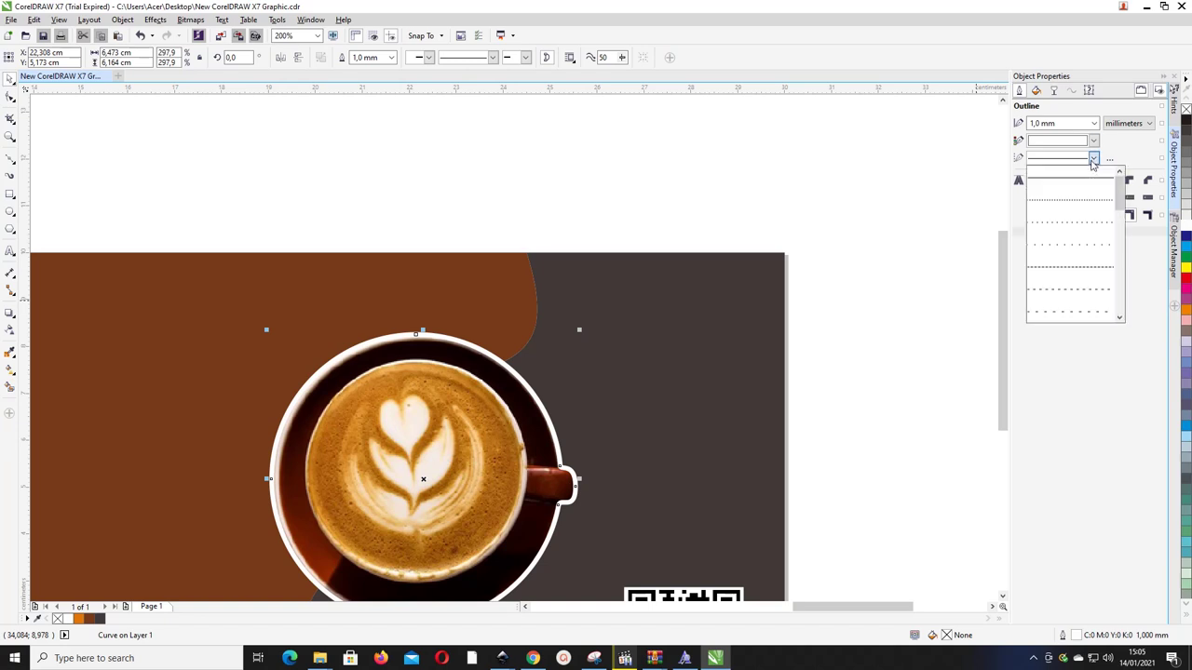
drag(1120, 194, 1122, 251)
click(1035, 191)
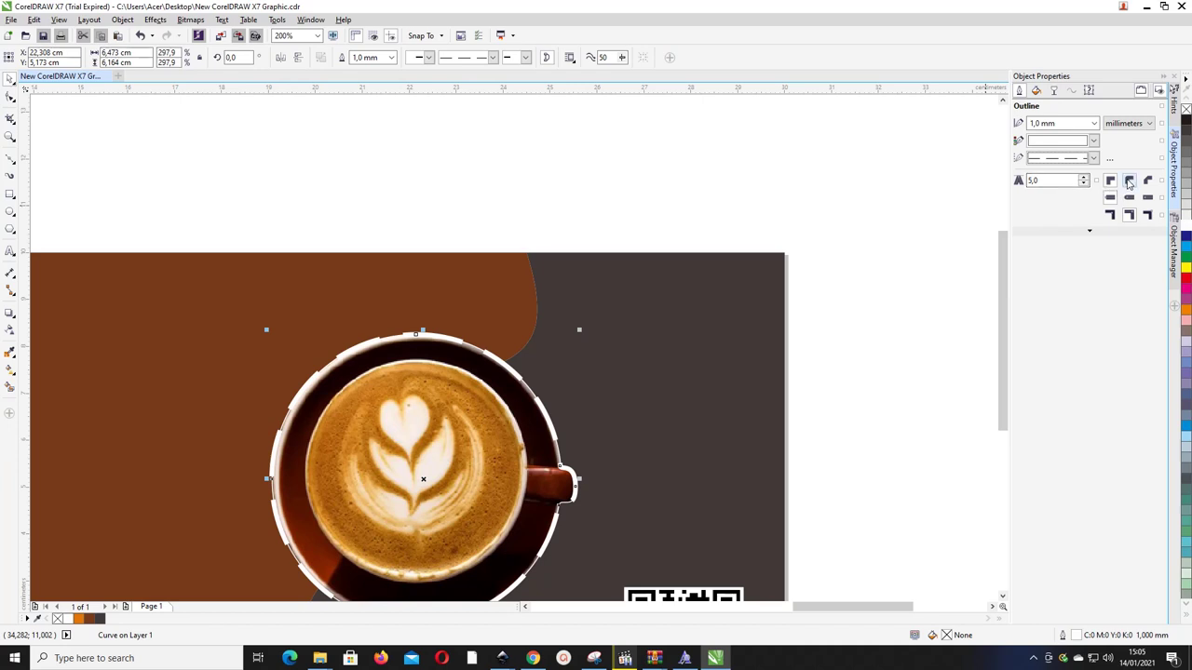
click(1129, 182)
click(1129, 197)
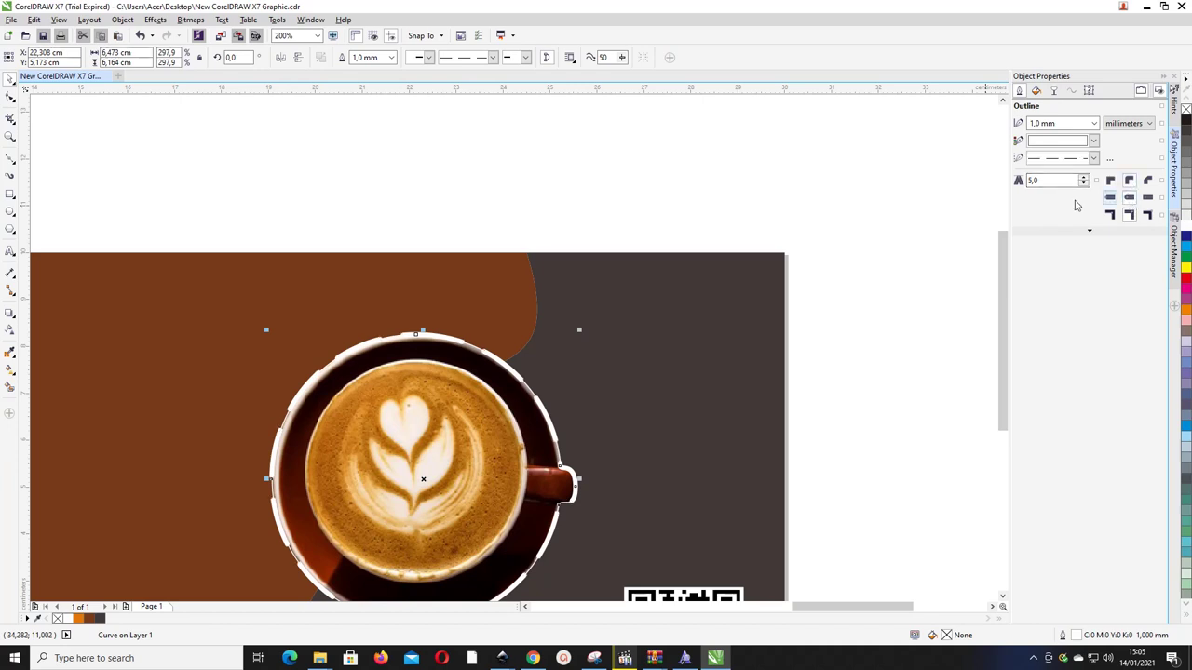
- Switch the cup outline's line style to shorter dashes
click(1093, 157)
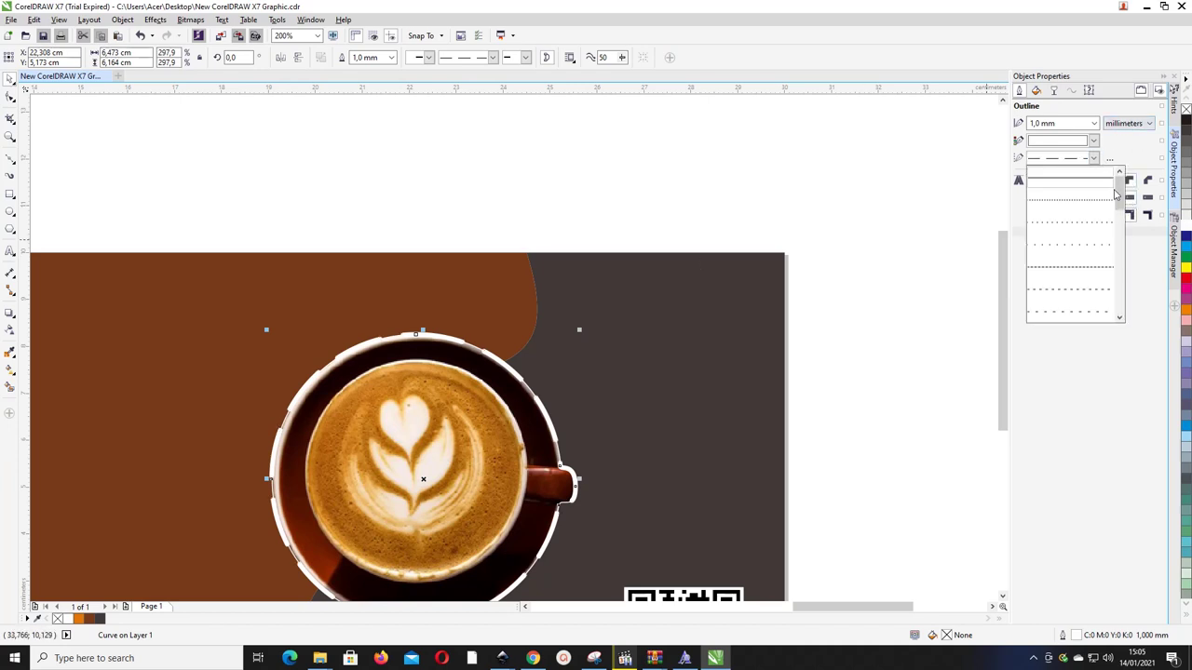
scroll(1108, 196, down, 2)
click(1096, 186)
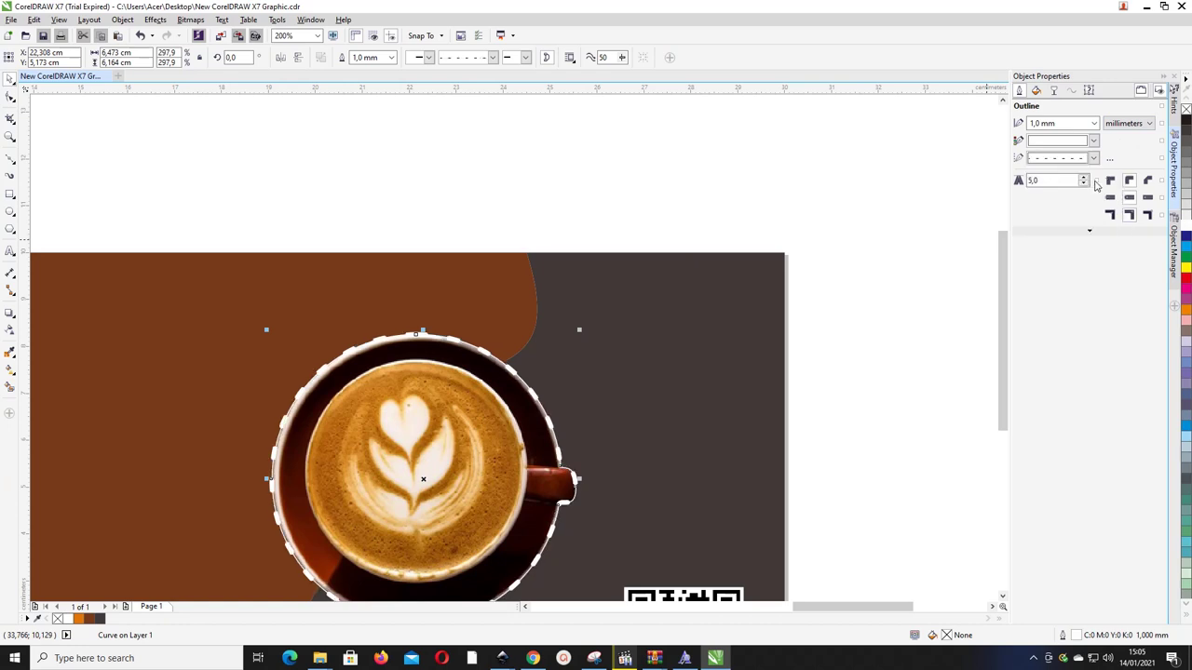
- Enlarge the dashed outline around the coffee cup to about 6.9 by 6.6 cm and centre it on the cup
scroll(624, 287, down, 3)
scroll(630, 279, up, 2)
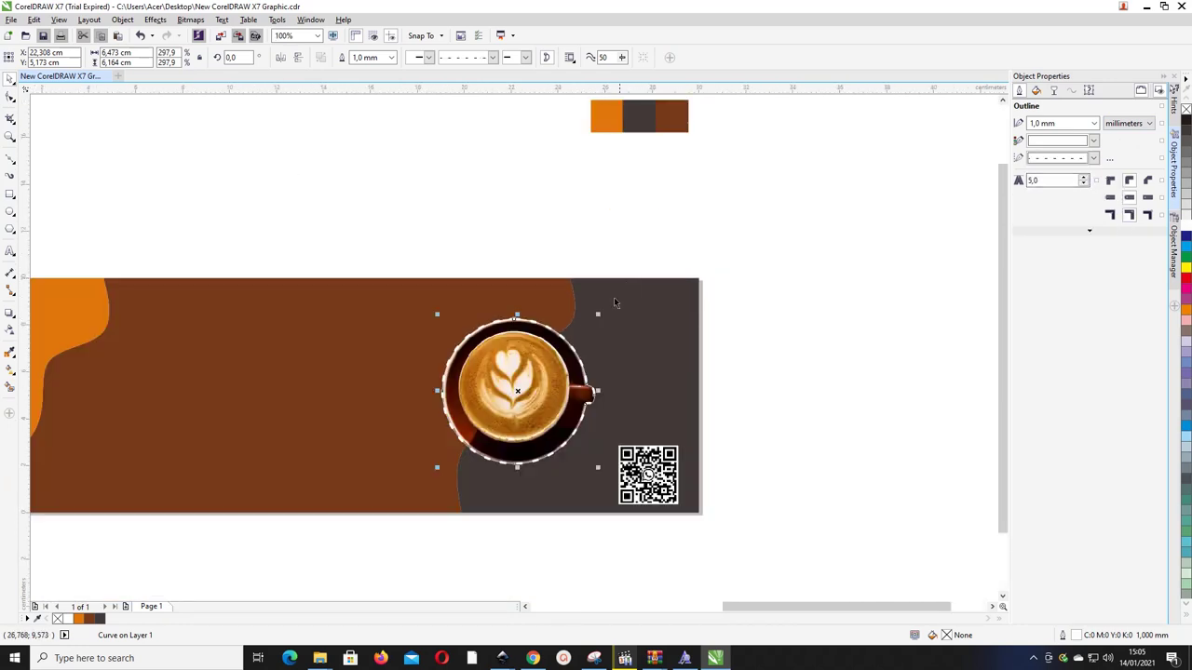
drag(598, 315, 605, 309)
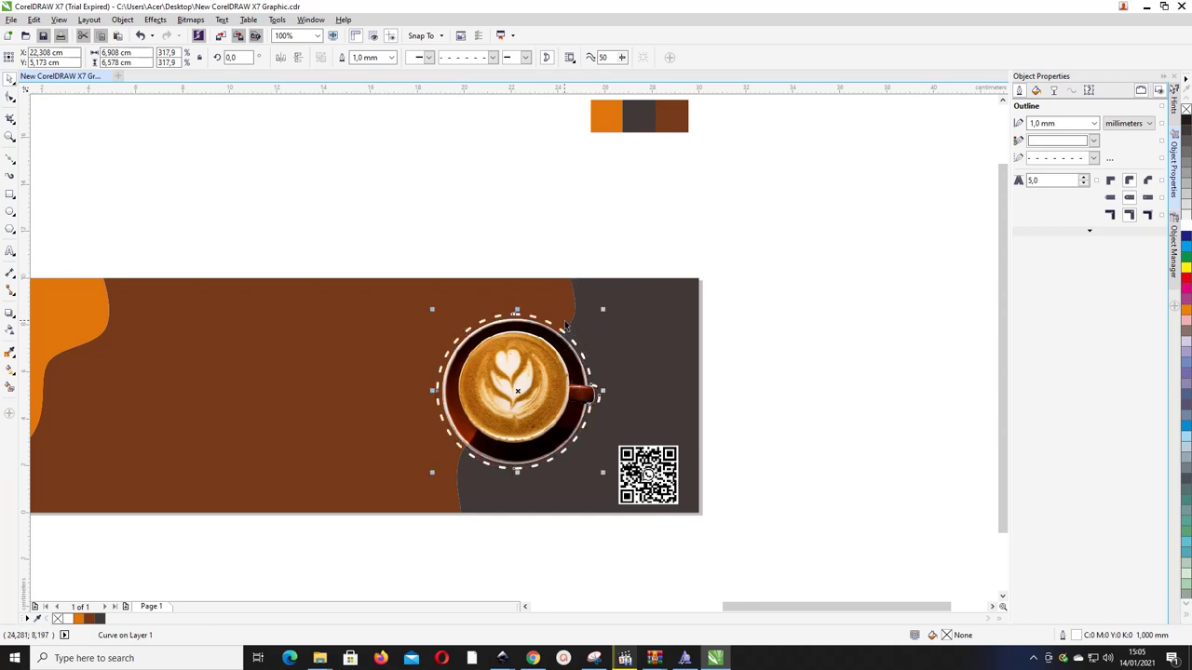
drag(381, 218, 625, 484)
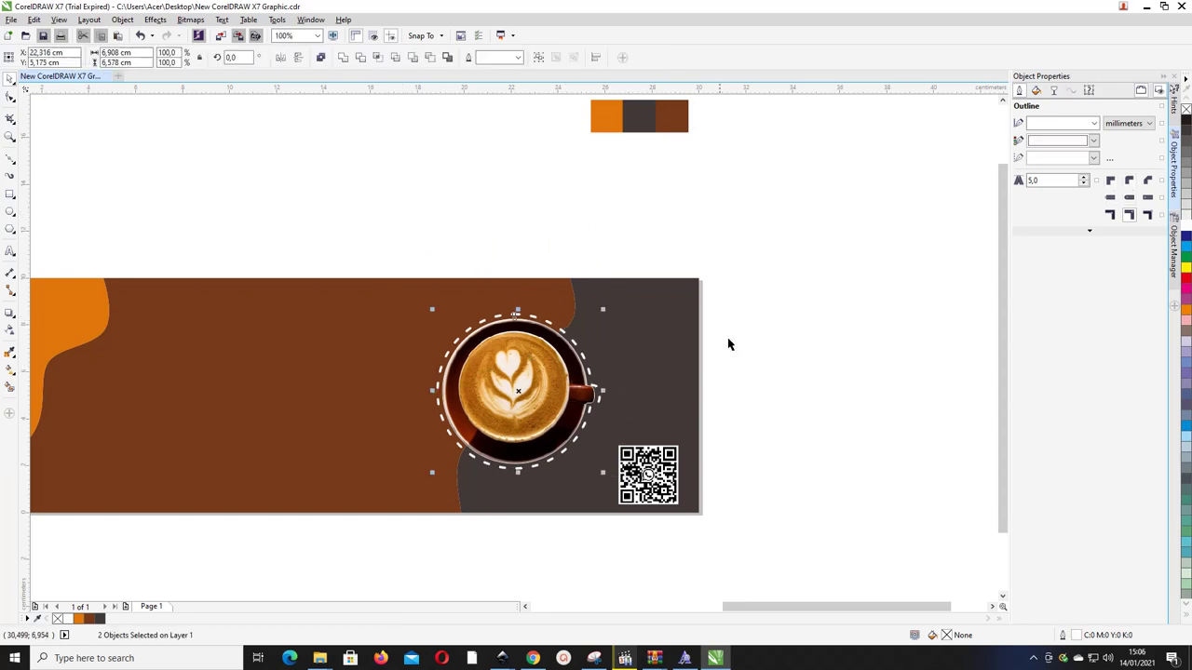
click(603, 363)
click(583, 353)
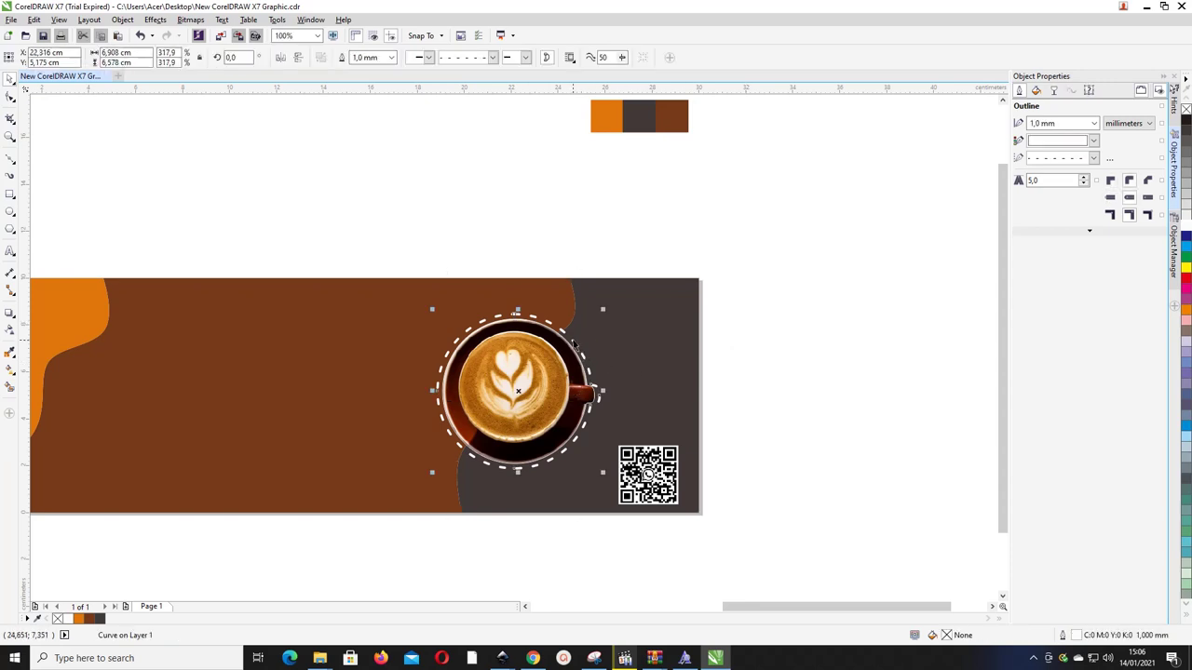
- Apply a finely dashed line style to the cup outline and widen the gap between its dashes in the line style editor
click(1093, 159)
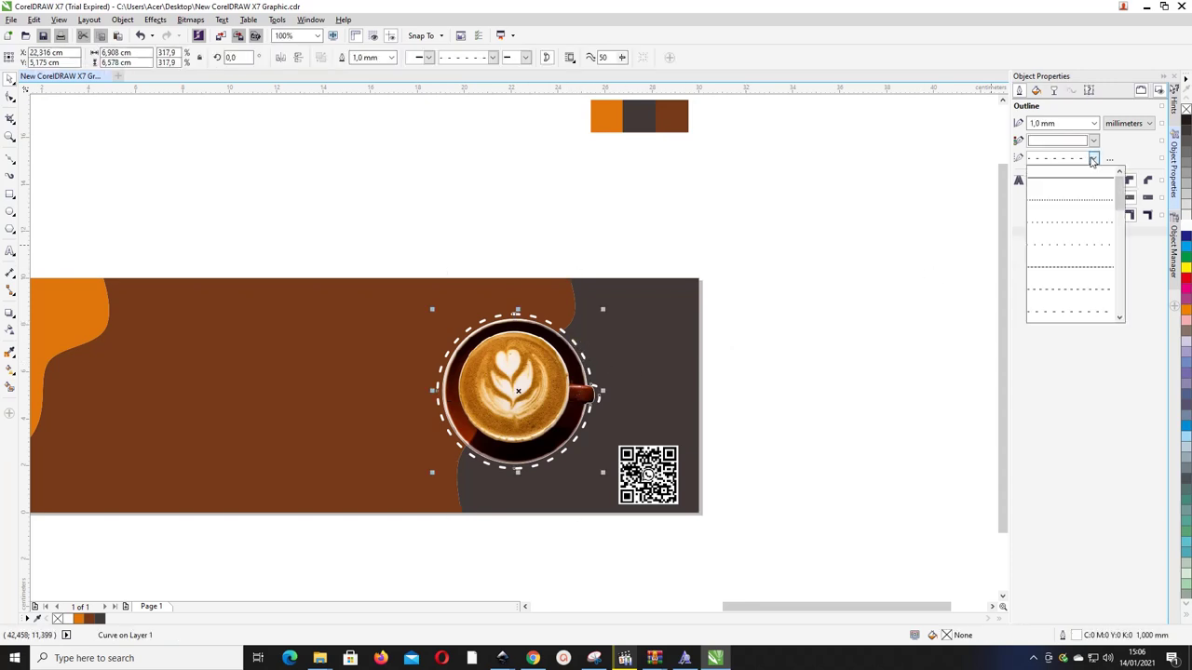
click(1076, 227)
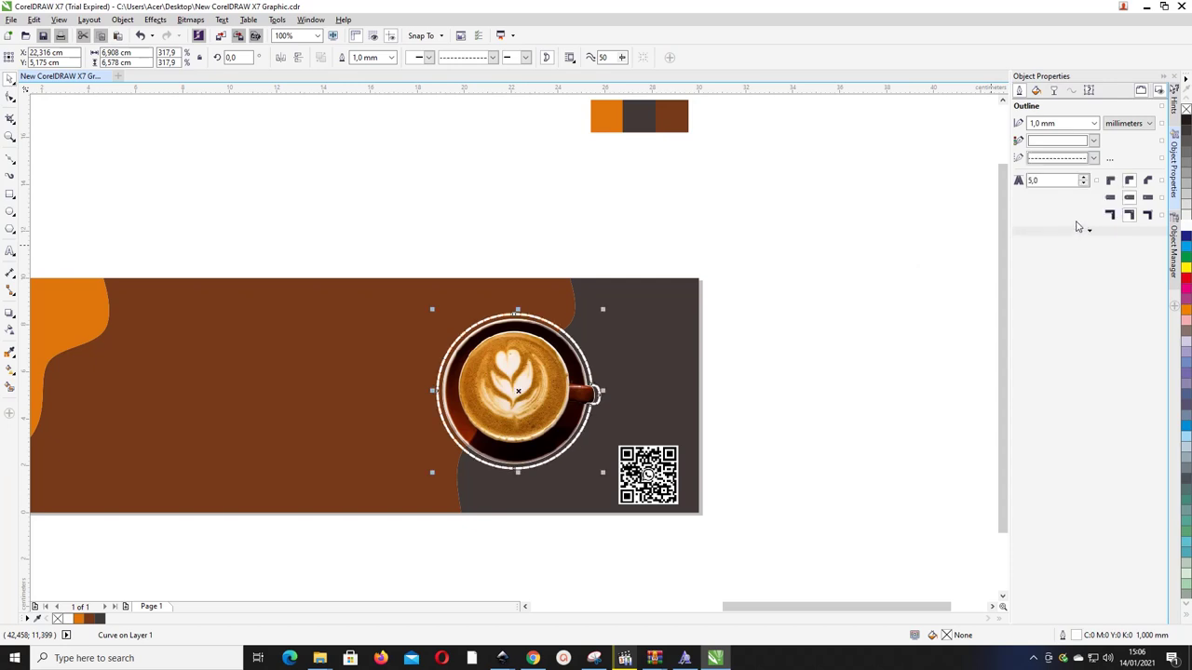
click(1109, 158)
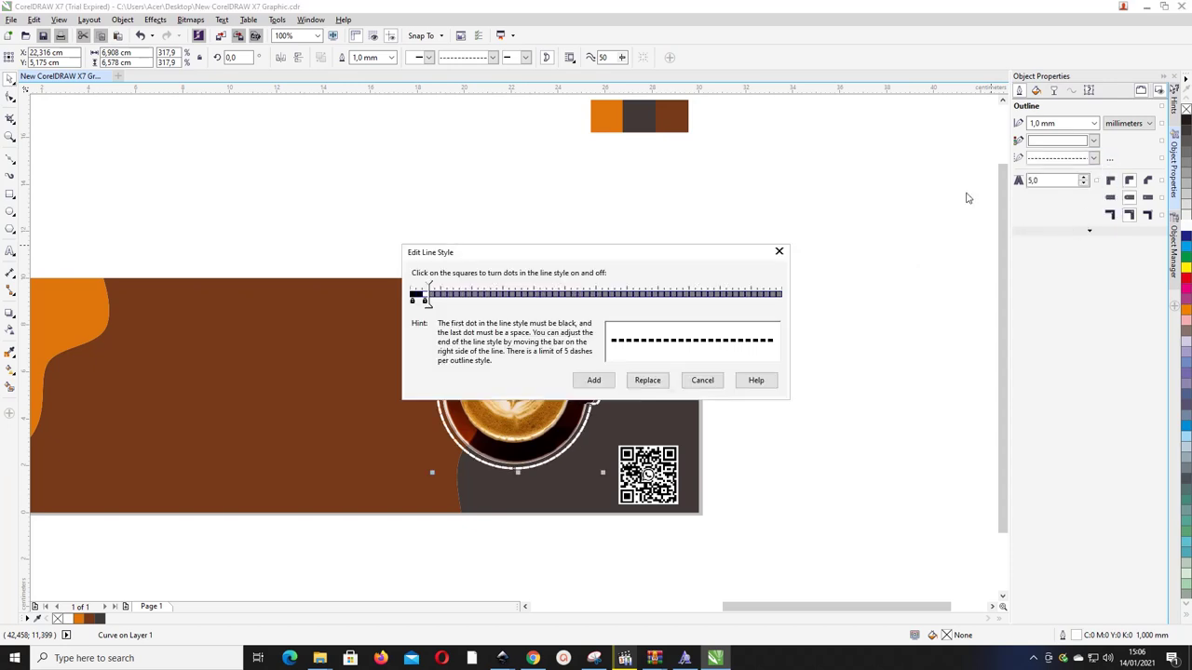
drag(639, 258, 937, 207)
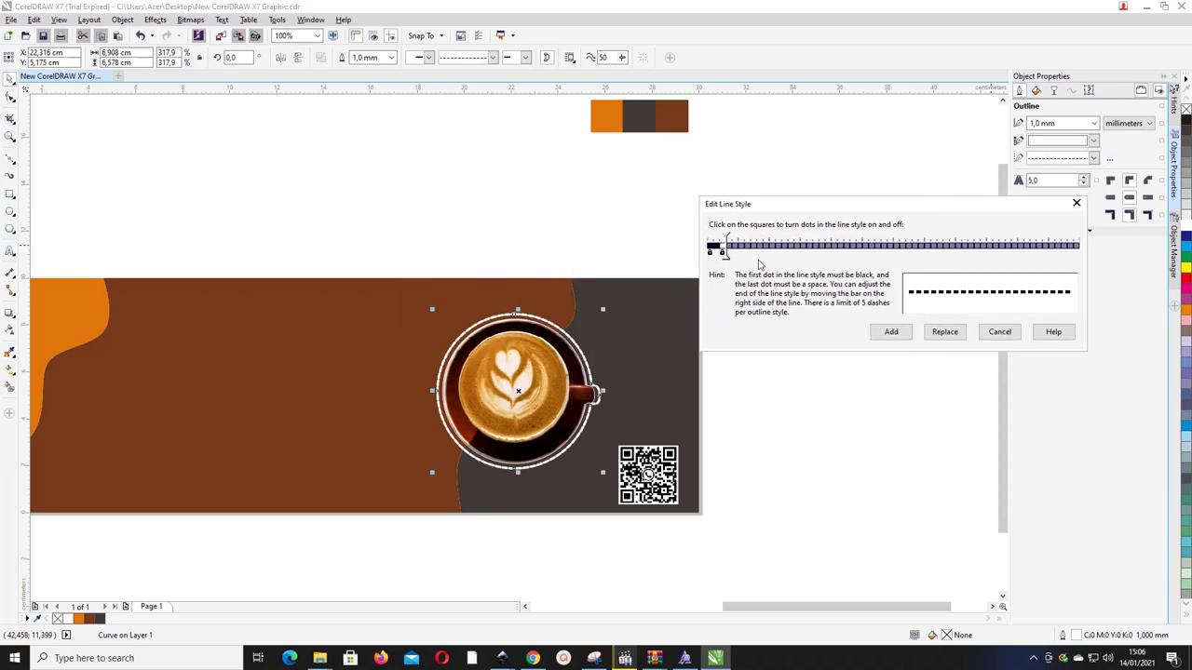
mouse_move(729, 261)
mouse_down()
mouse_move(803, 253)
mouse_move(724, 253)
mouse_move(737, 253)
mouse_up()
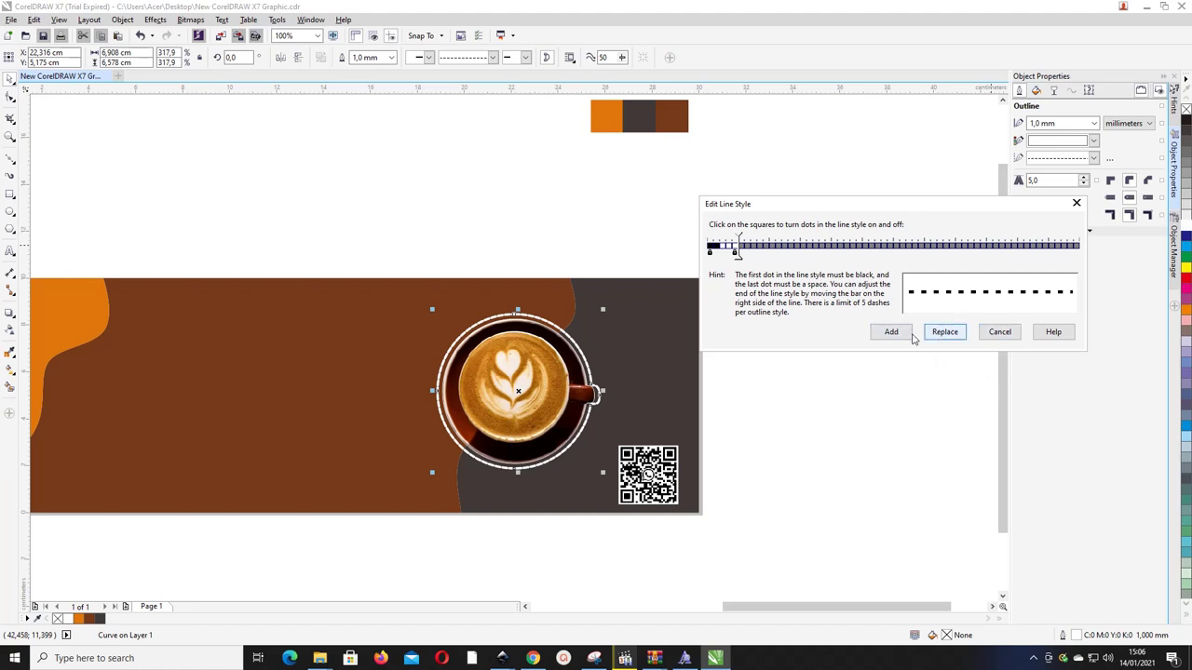
click(944, 332)
click(593, 261)
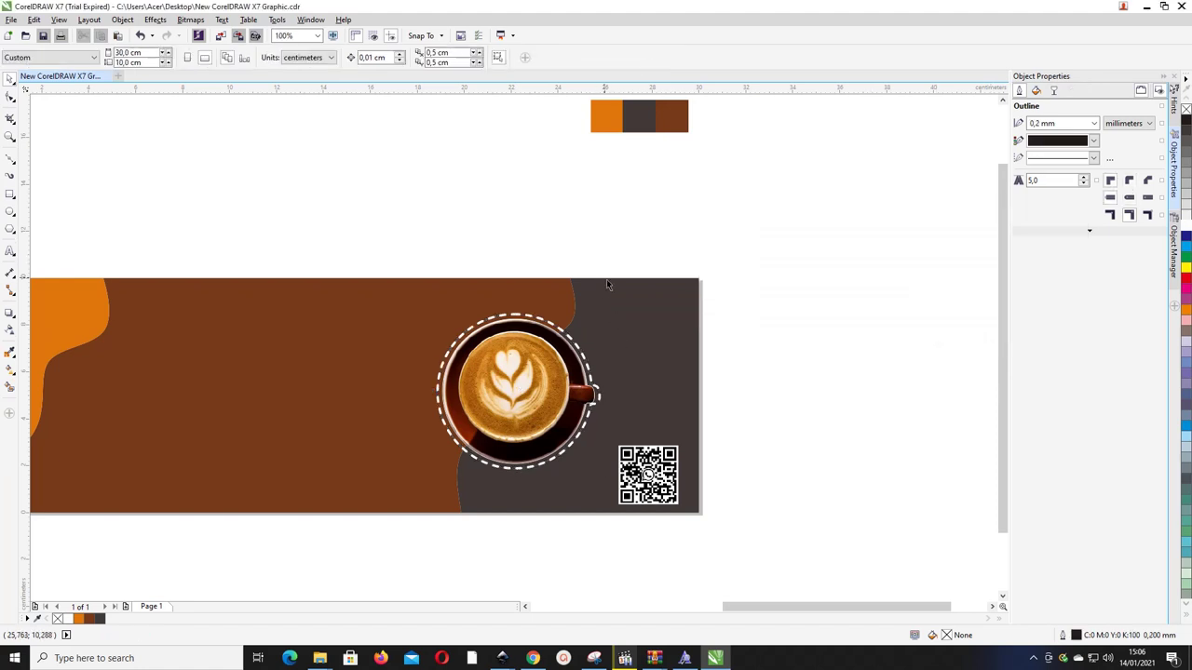
- Apply a horizontal fountain fill from right to left across the banner's brown middle shape and set its end colour to the palette's brown
scroll(477, 279, down, 2)
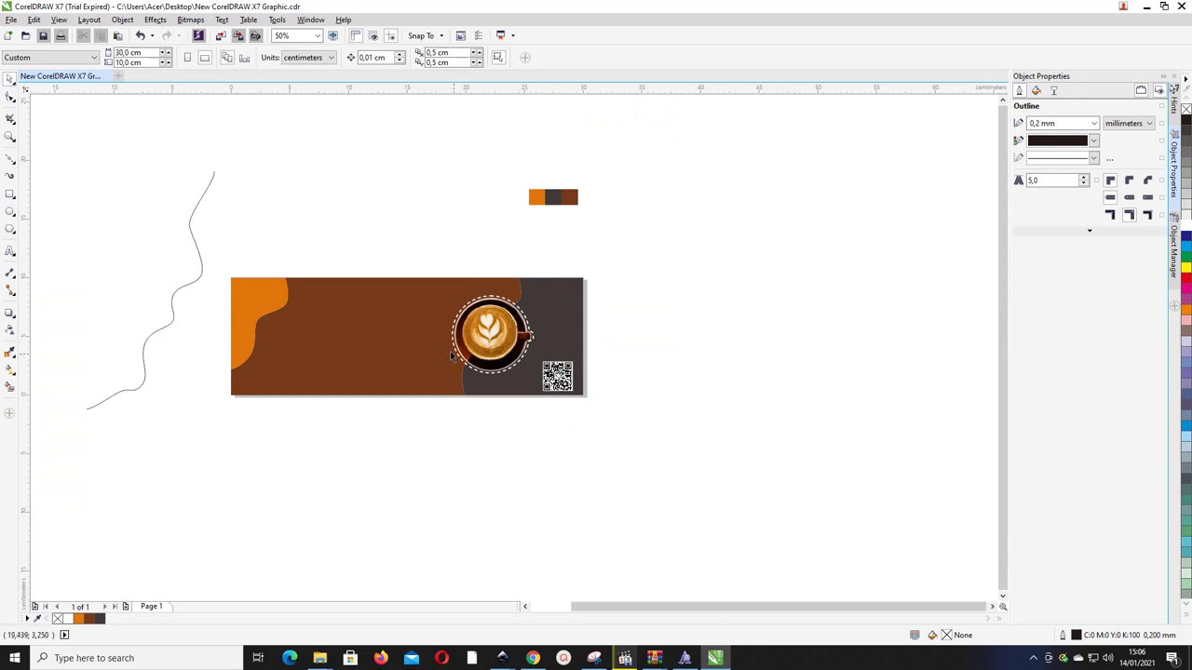
click(351, 299)
scroll(345, 312, left, 1)
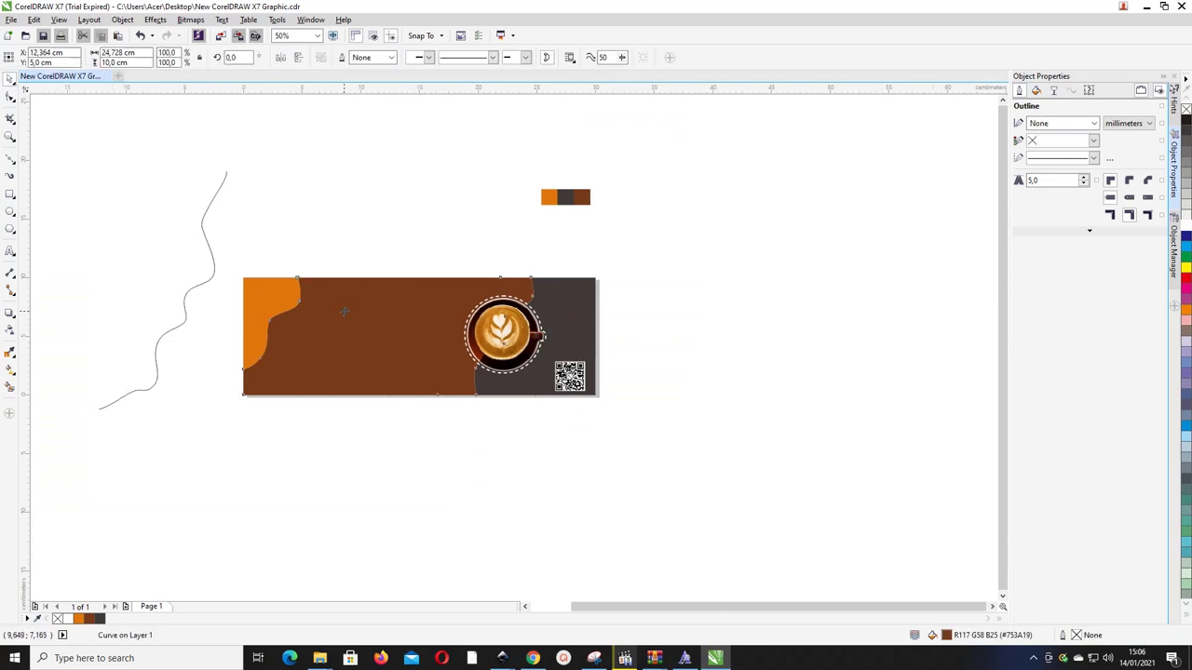
scroll(379, 312, up, 2)
scroll(428, 299, down, 2)
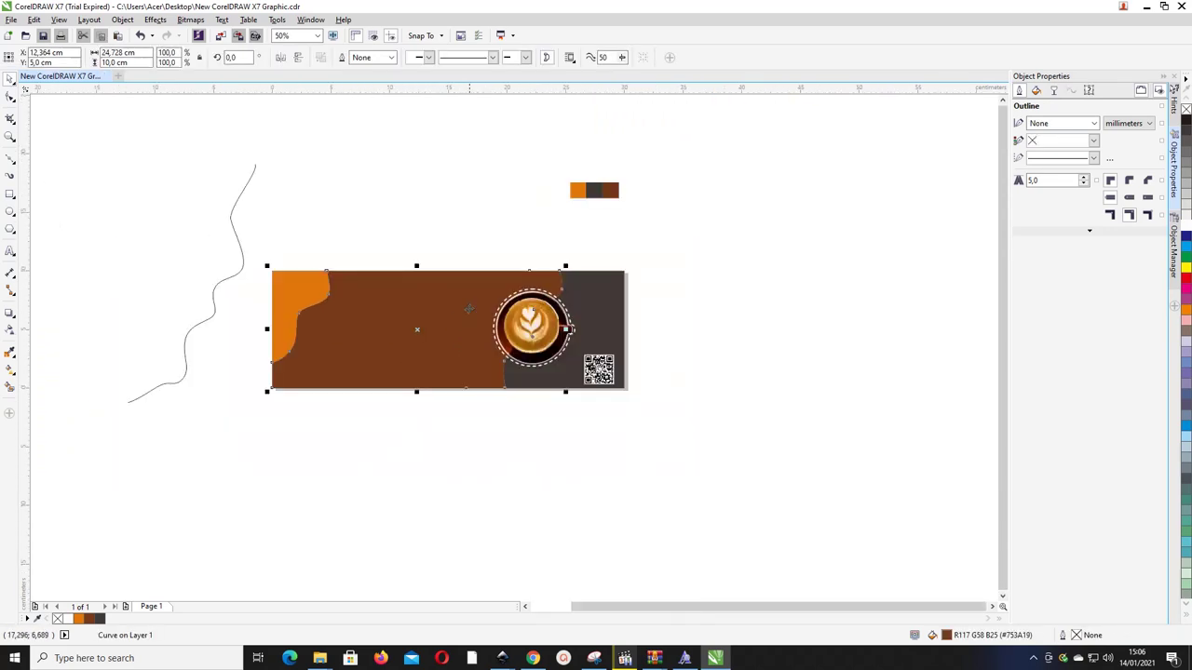
scroll(468, 309, up, 2)
click(618, 267)
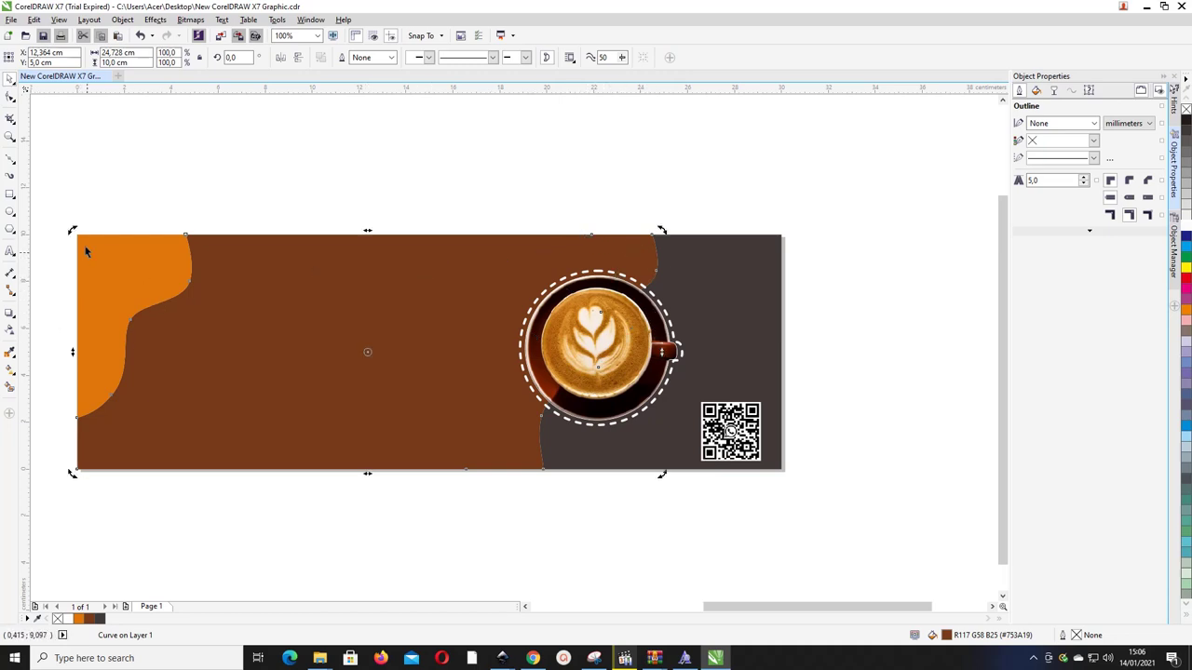
click(10, 370)
drag(472, 385, 137, 388)
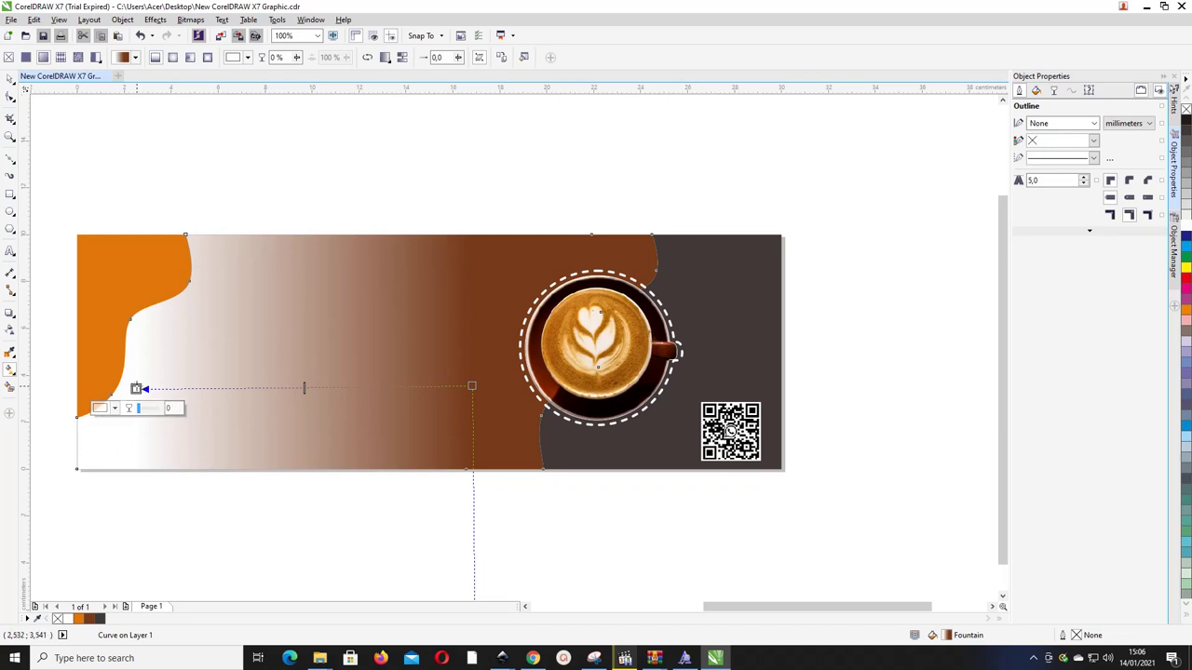
click(103, 408)
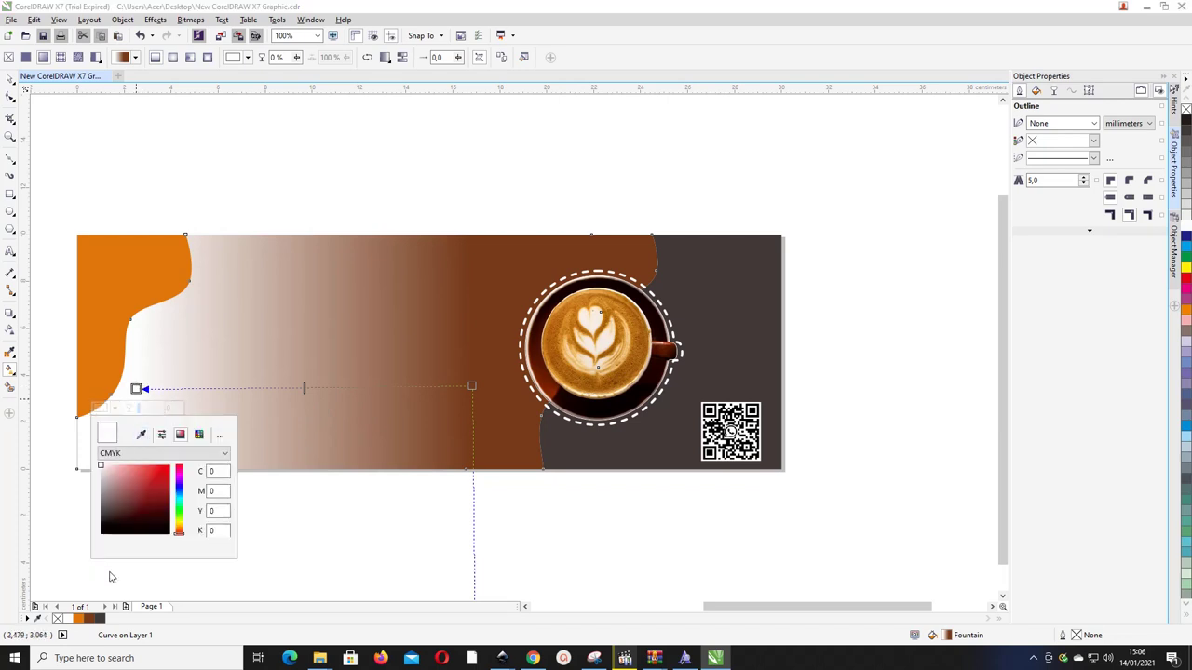
click(90, 620)
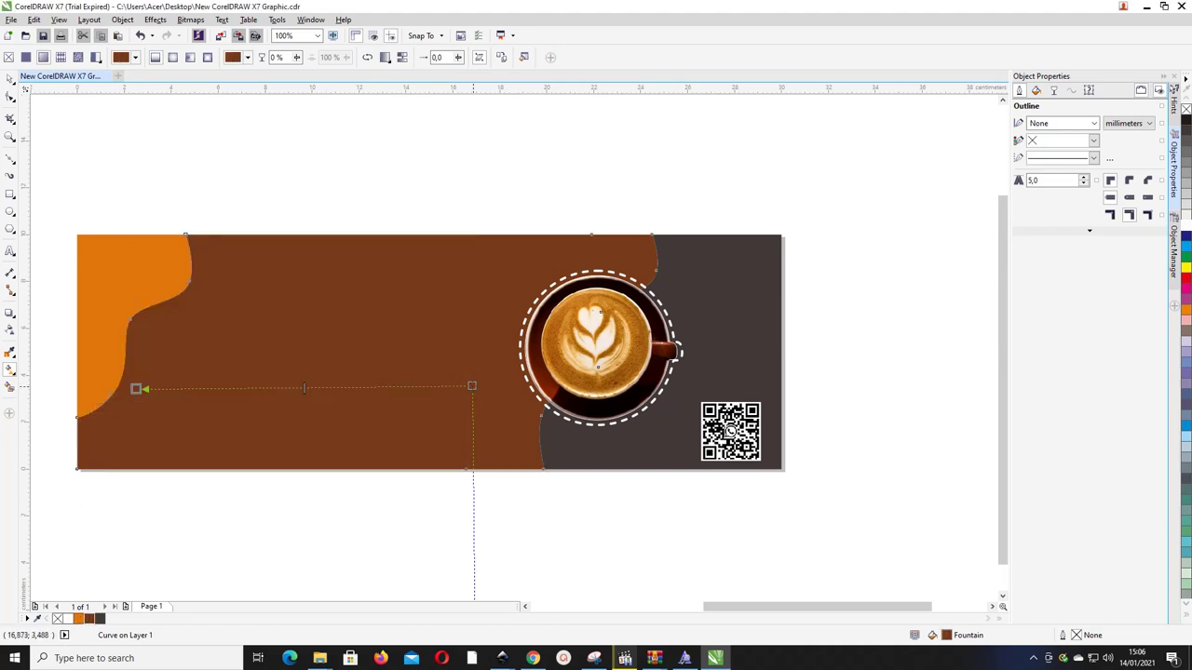
- Darken the start colour of the brown shape's fountain fill to #5E2C0F and extend its start point to beneath the coffee cup
click(471, 385)
click(450, 407)
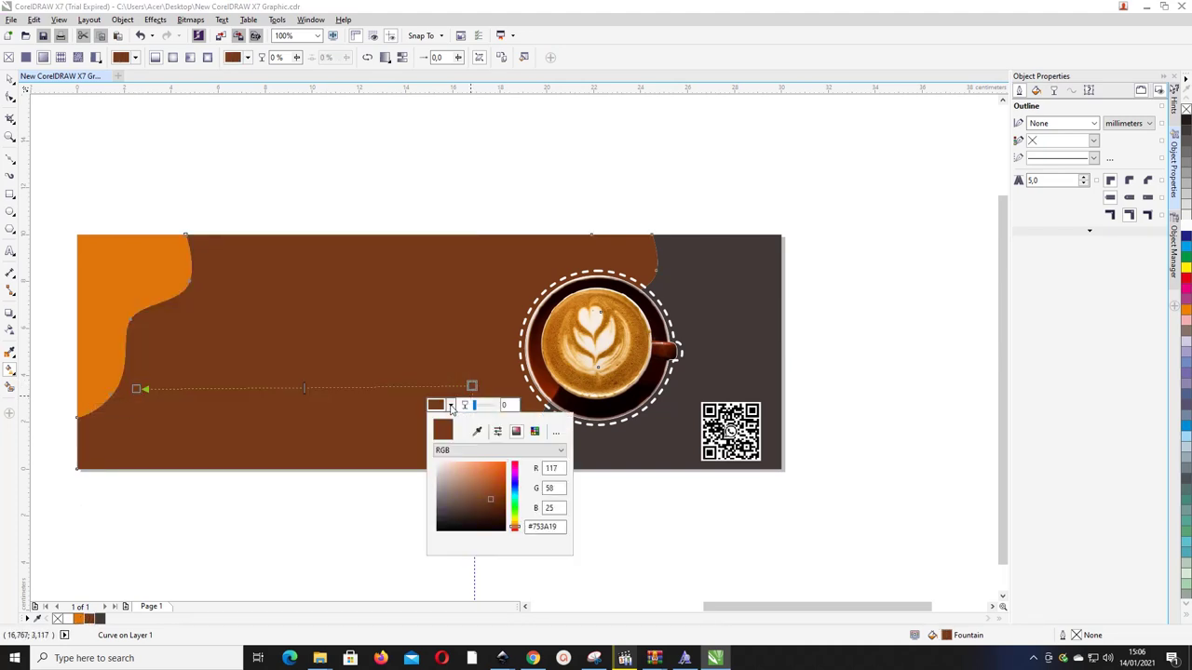
click(489, 497)
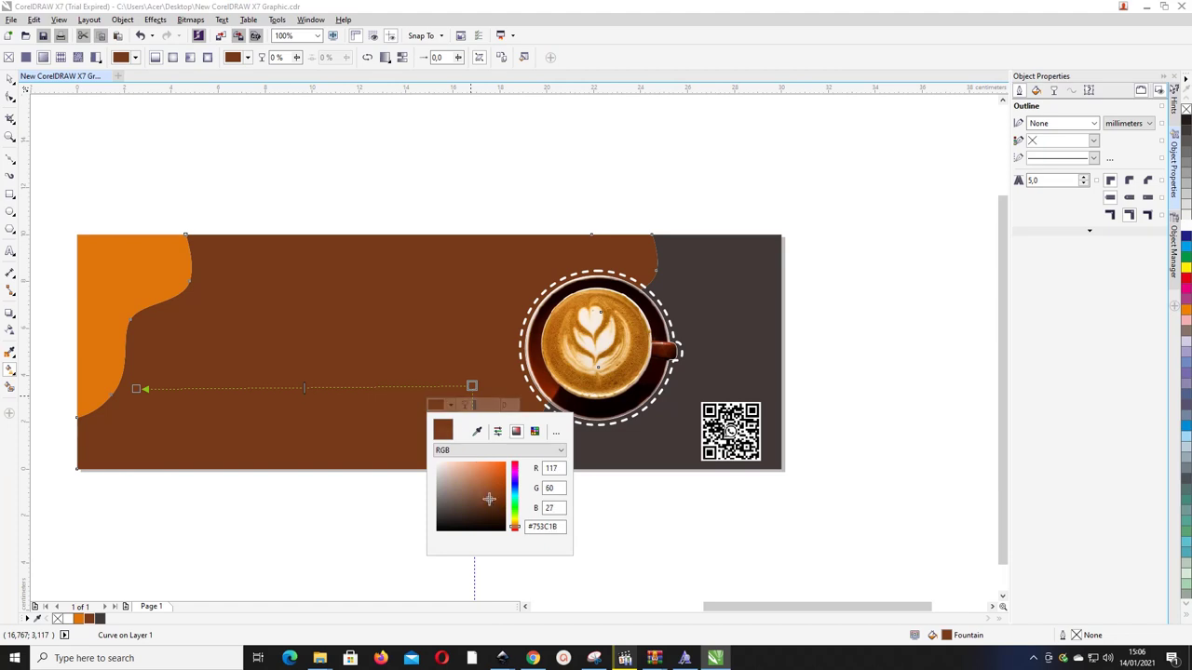
drag(489, 499, 493, 501)
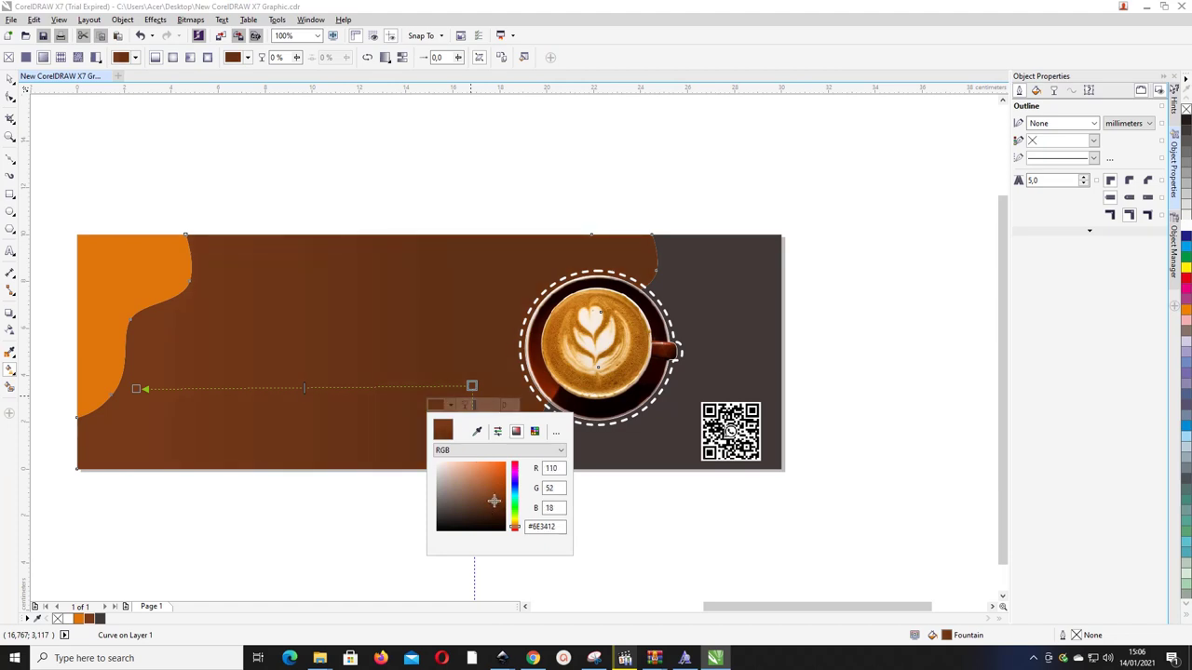
drag(472, 385, 562, 389)
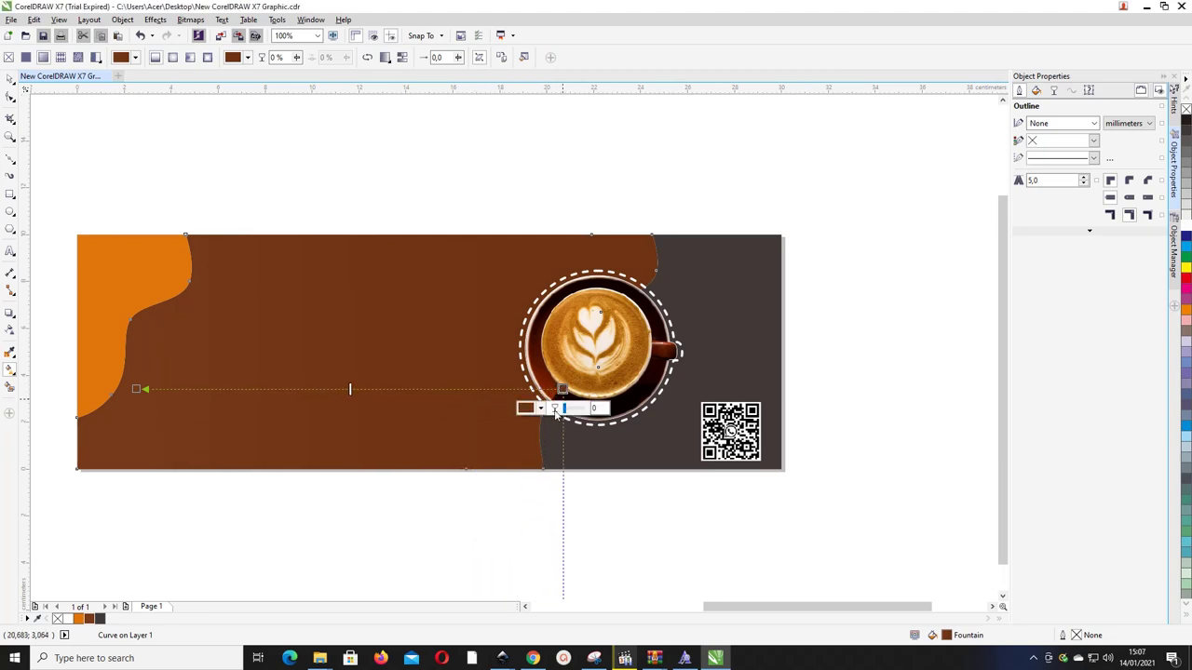
click(540, 408)
click(582, 508)
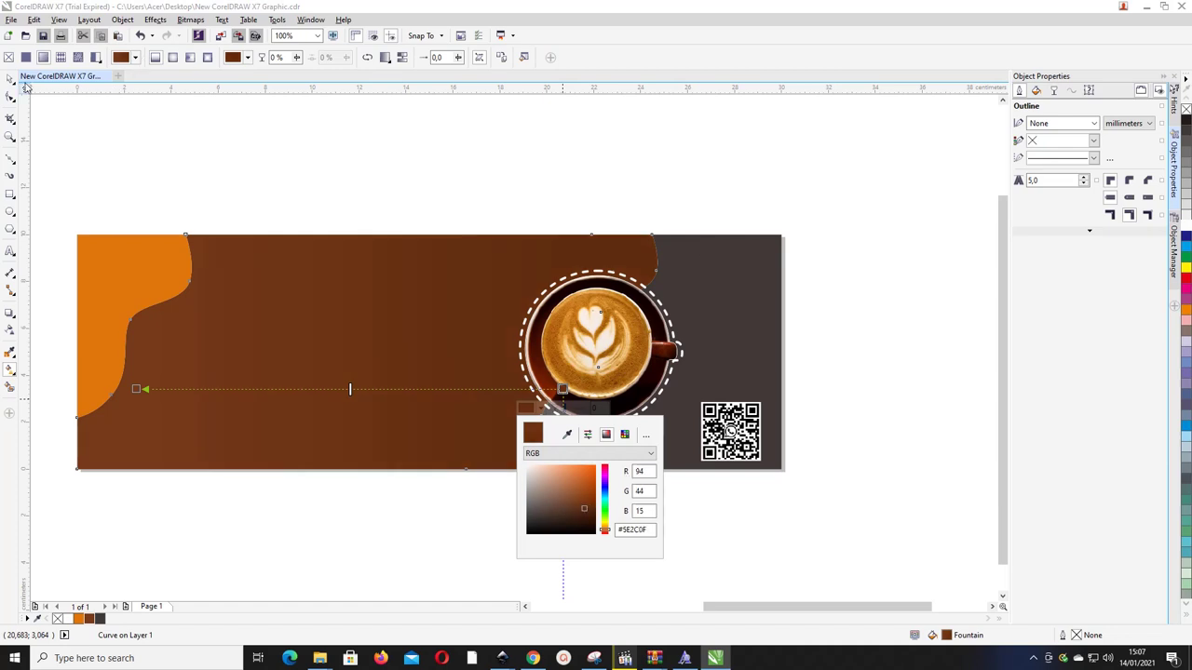
click(360, 149)
- Apply a horizontal fountain fill from right to left across the dark grey shape, with the palette's dark grey darkened to #302926 as end colour
click(721, 313)
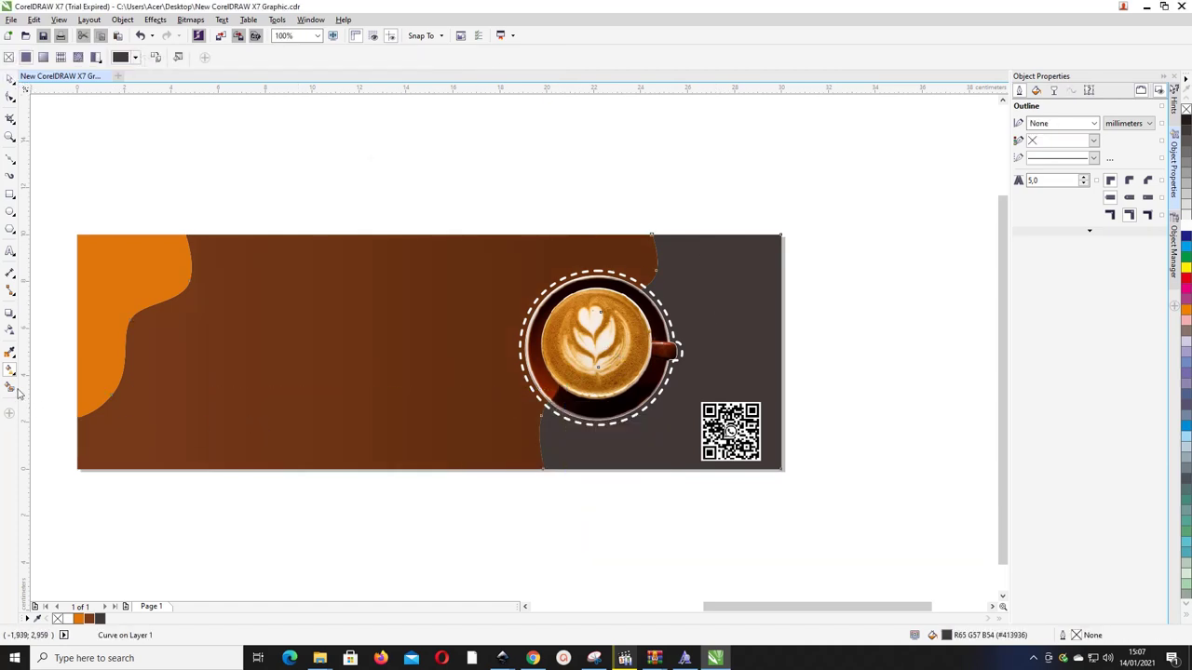
drag(756, 370, 556, 370)
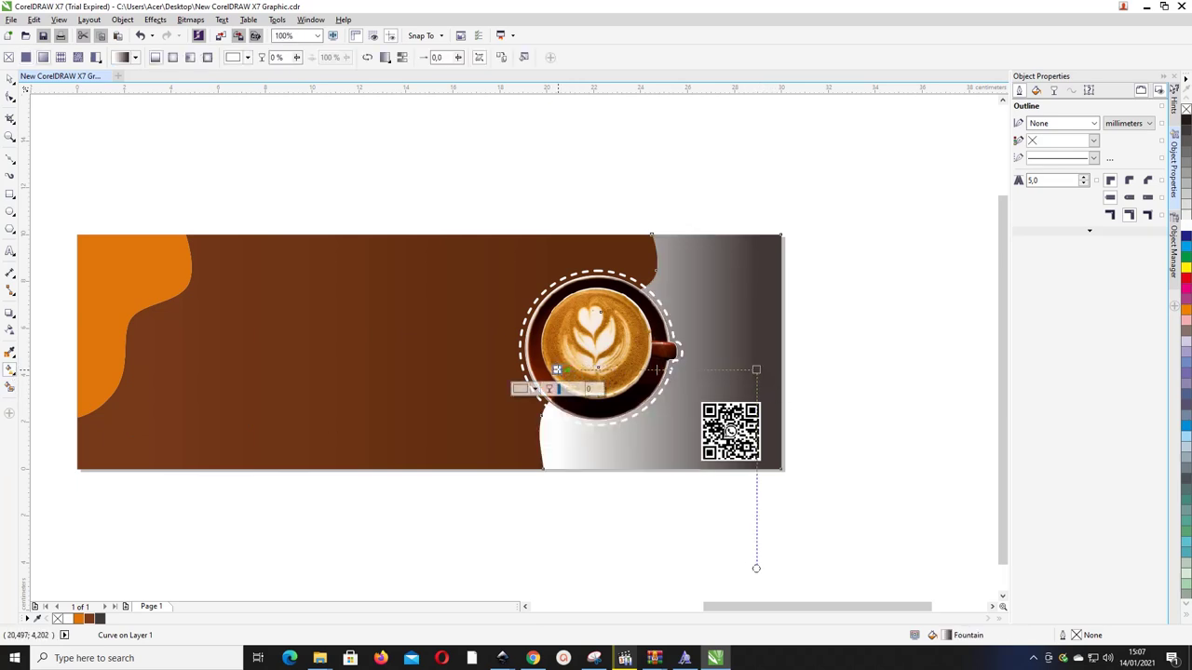
click(98, 620)
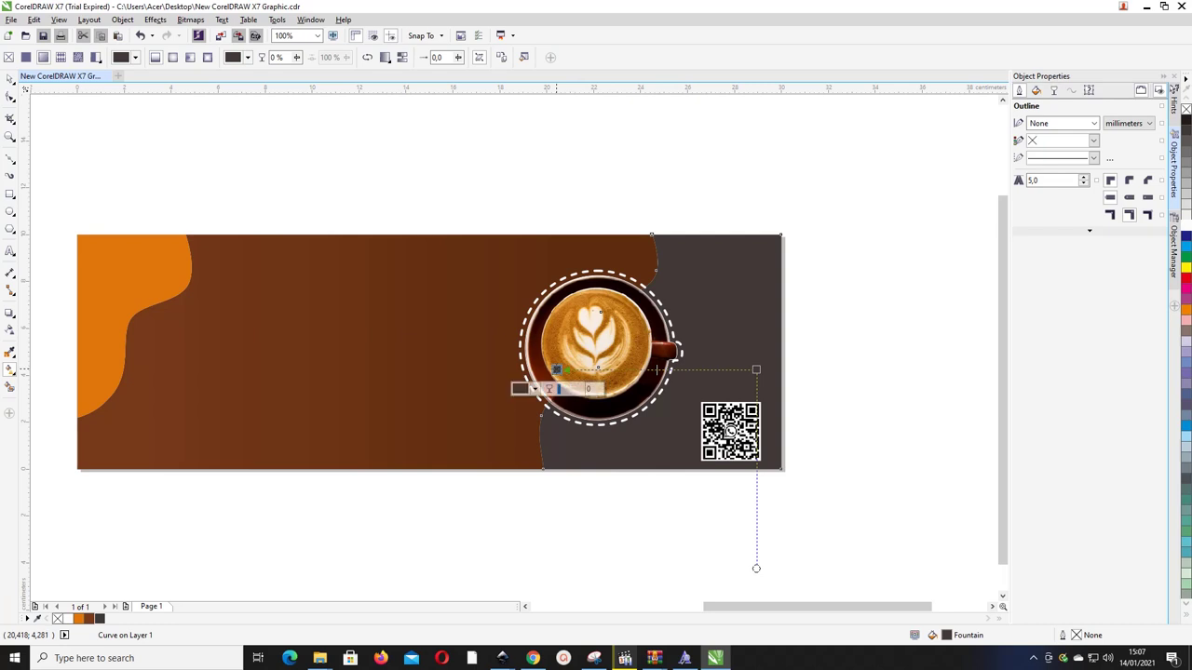
click(533, 388)
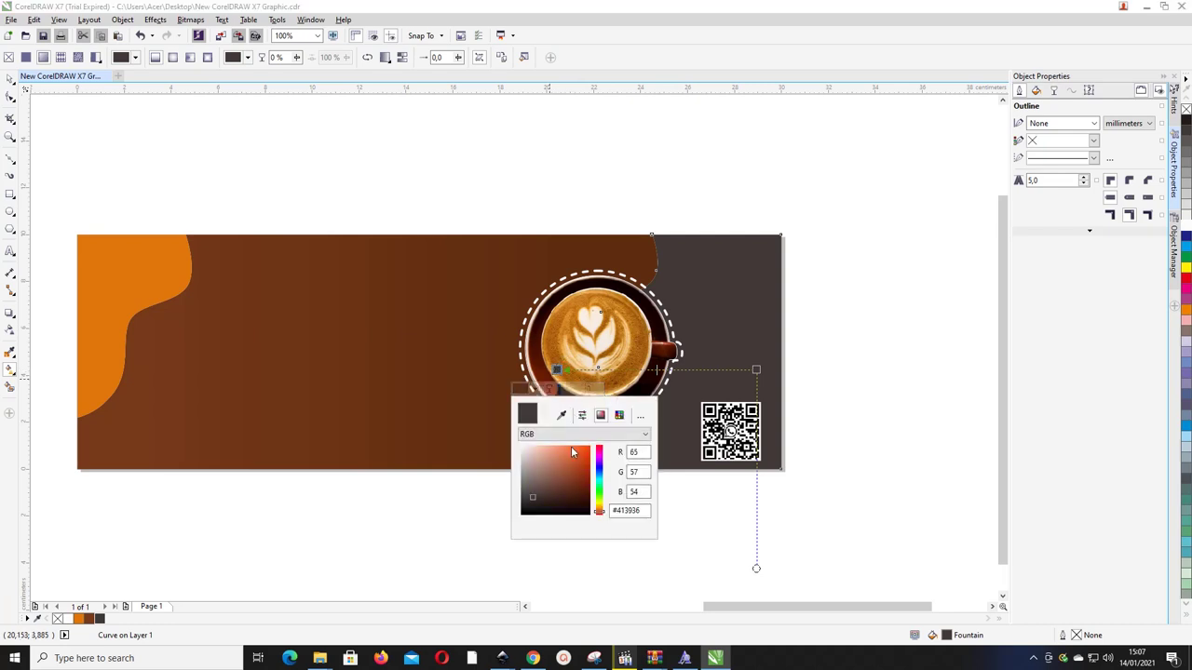
click(534, 499)
click(535, 502)
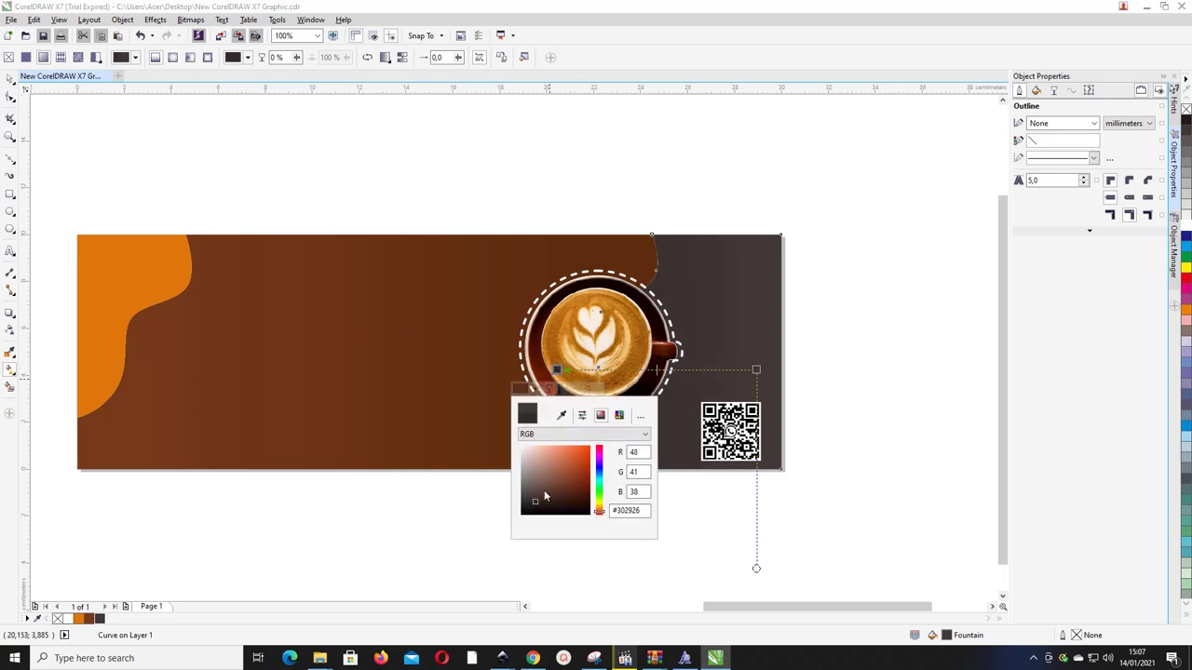
click(10, 79)
click(177, 150)
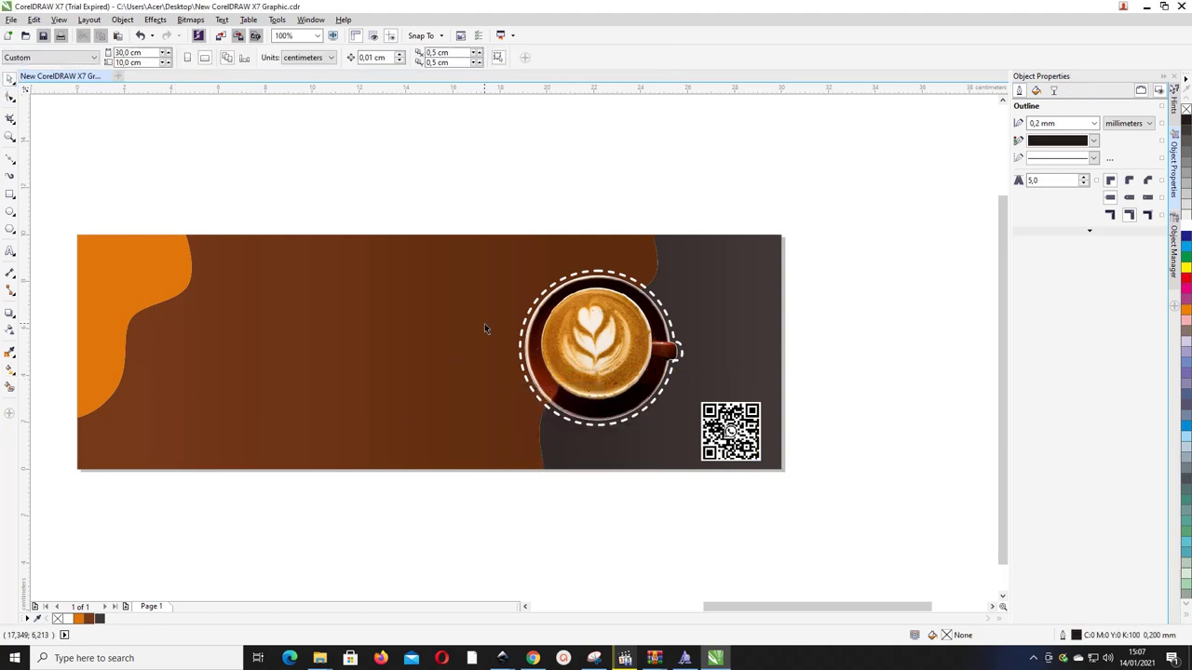
click(608, 325)
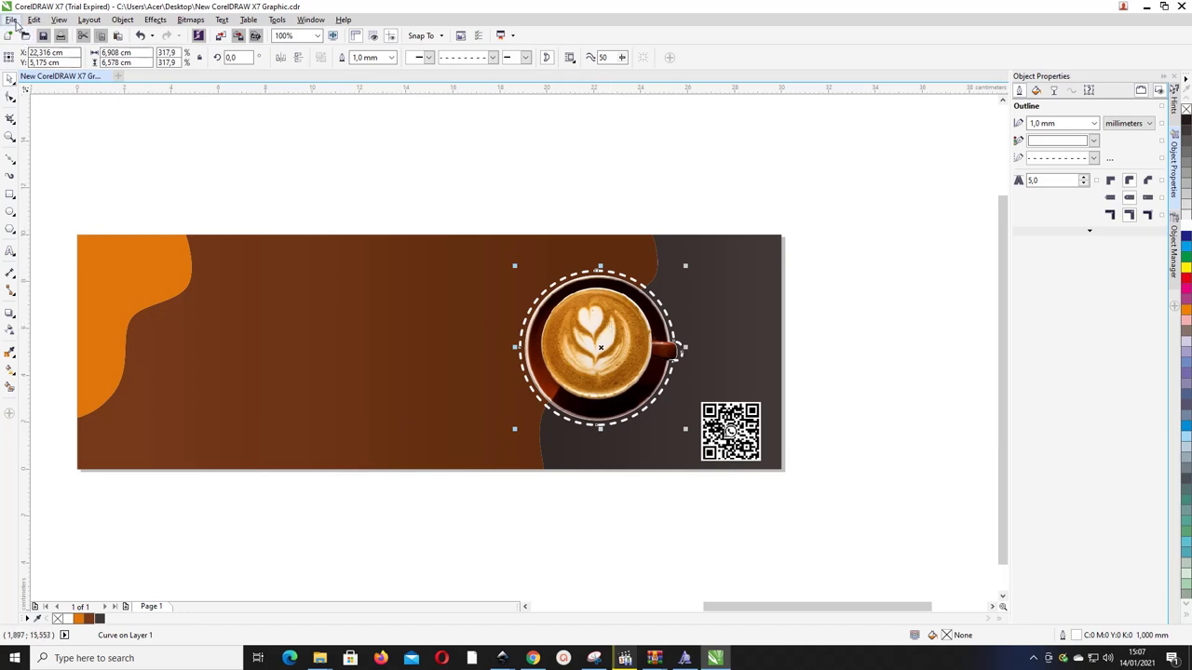
click(9, 312)
click(47, 313)
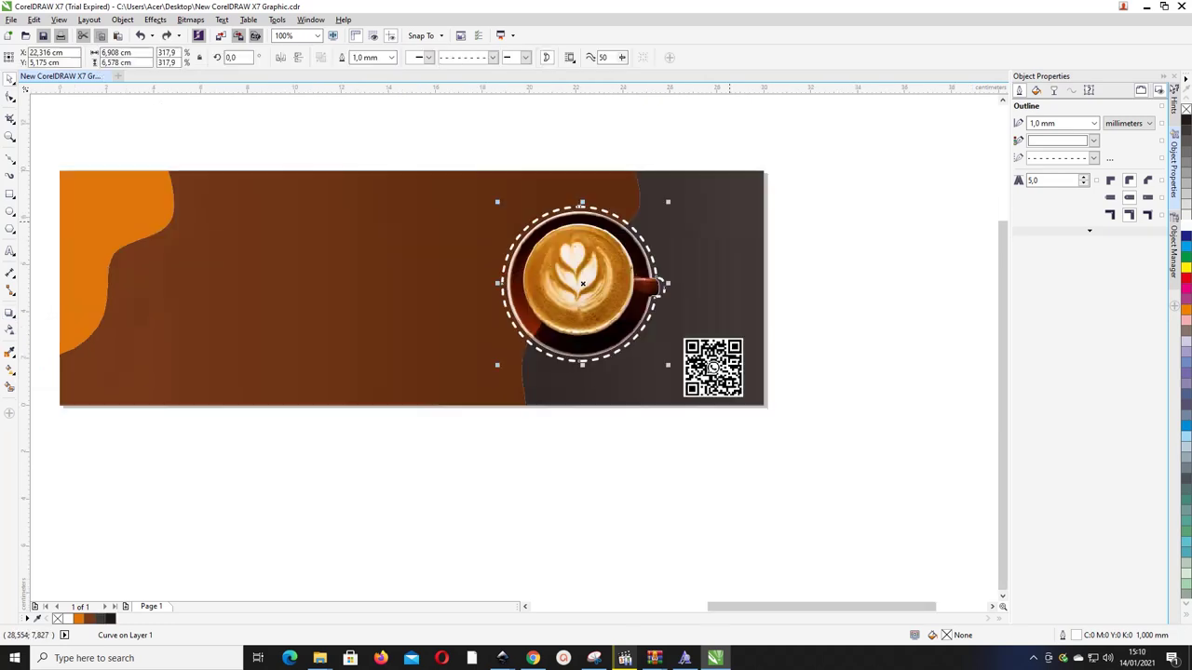
click(507, 253)
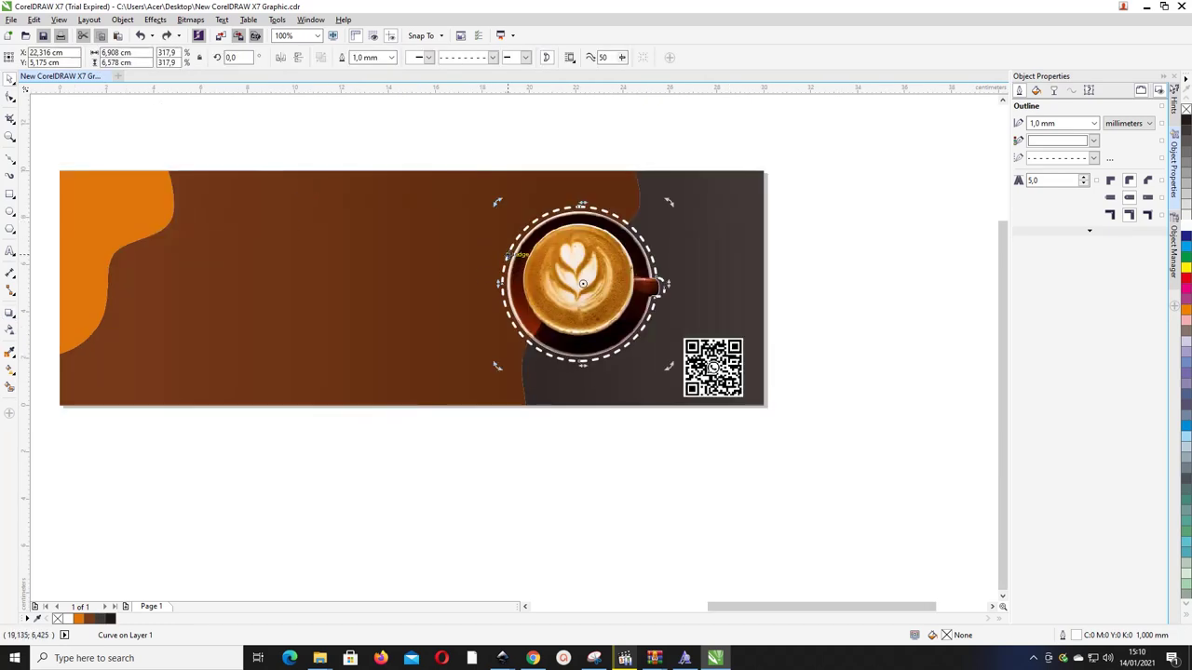
click(497, 169)
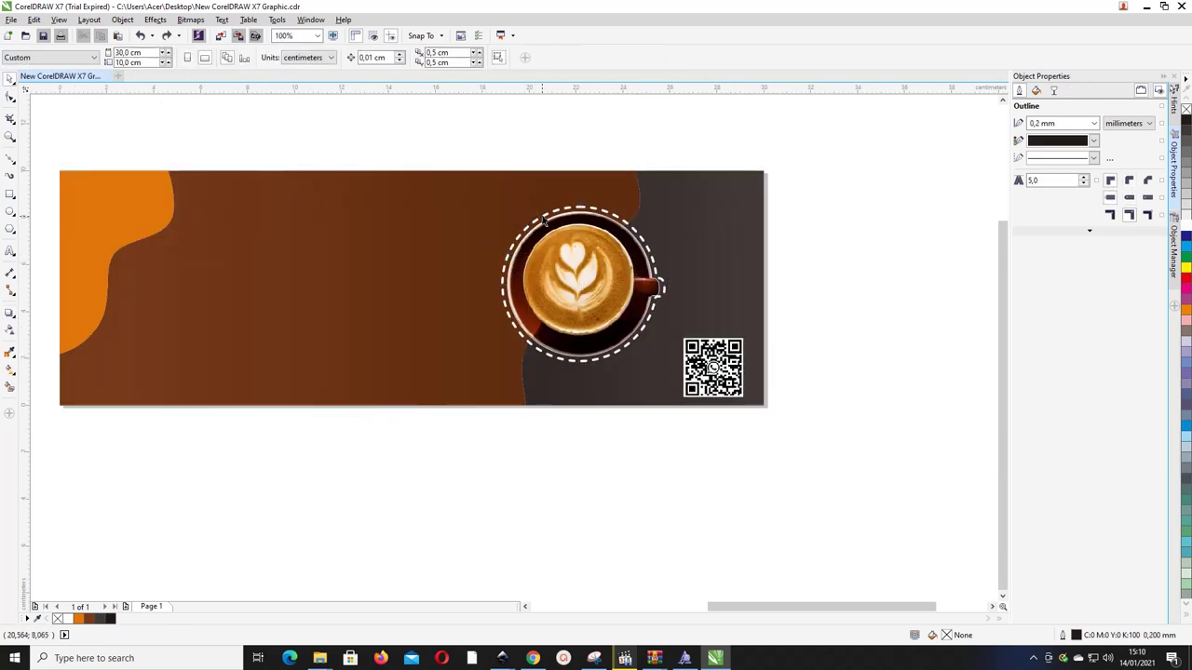
click(549, 247)
drag(549, 247, 453, 256)
key(ctrl+z)
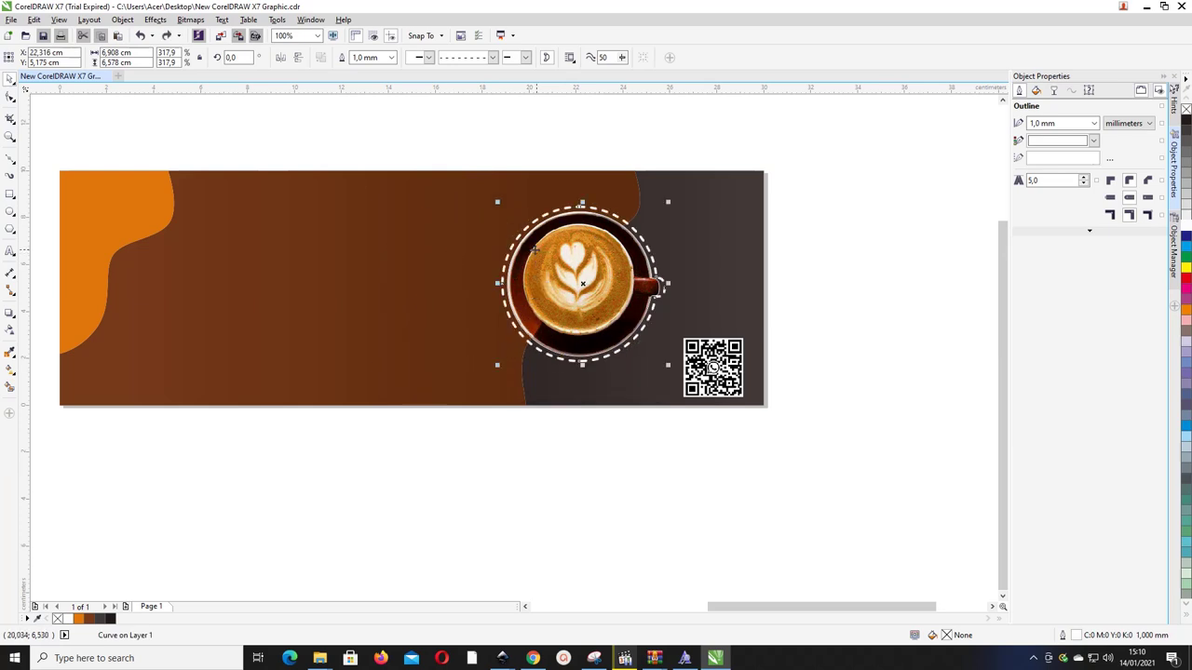
- Slide the coffee cup out of its dashed outline, apply the Small Glow drop shadow preset to it and set the shadow colour to black
drag(592, 221, 463, 223)
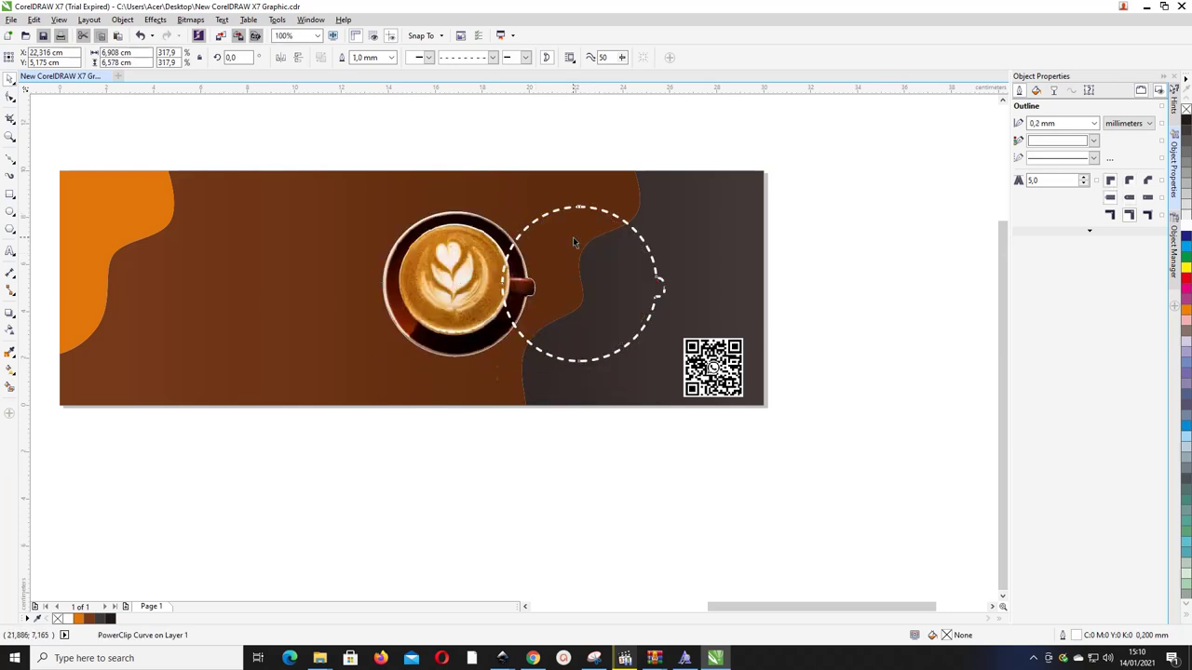
click(445, 246)
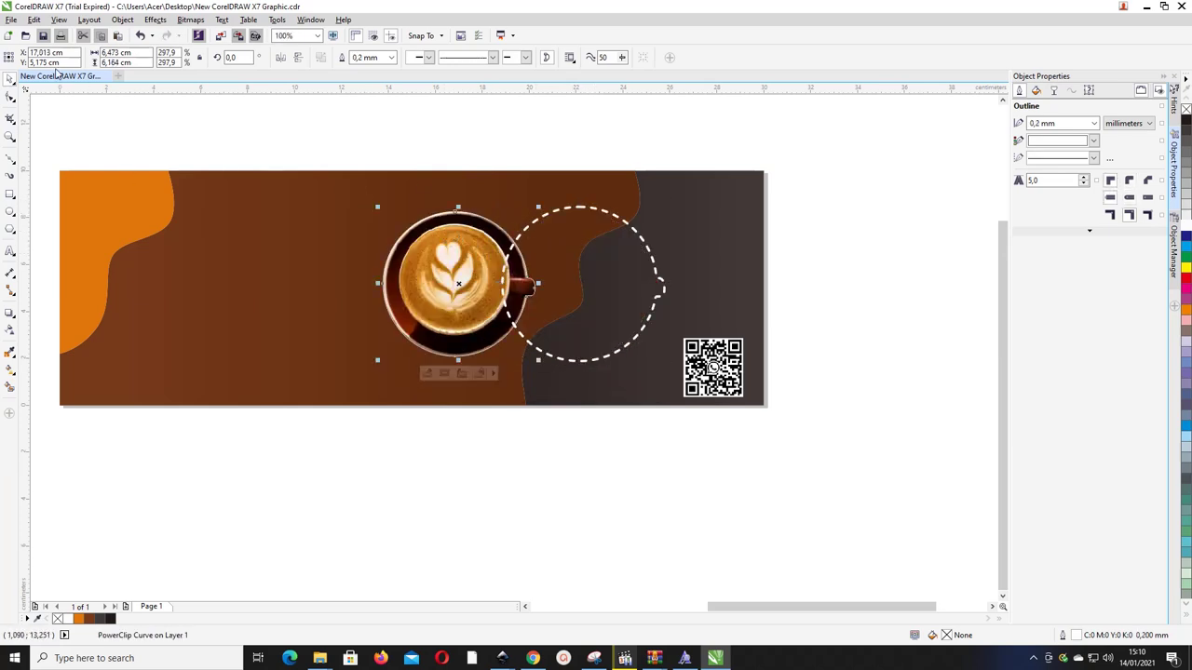
click(10, 314)
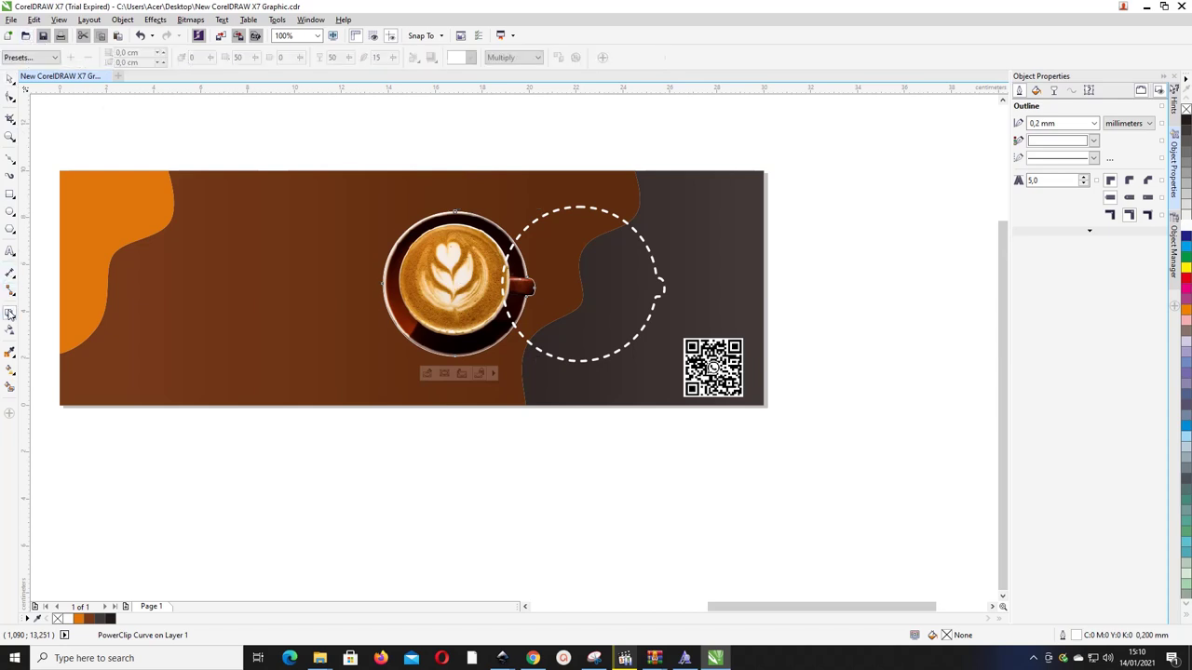
click(37, 57)
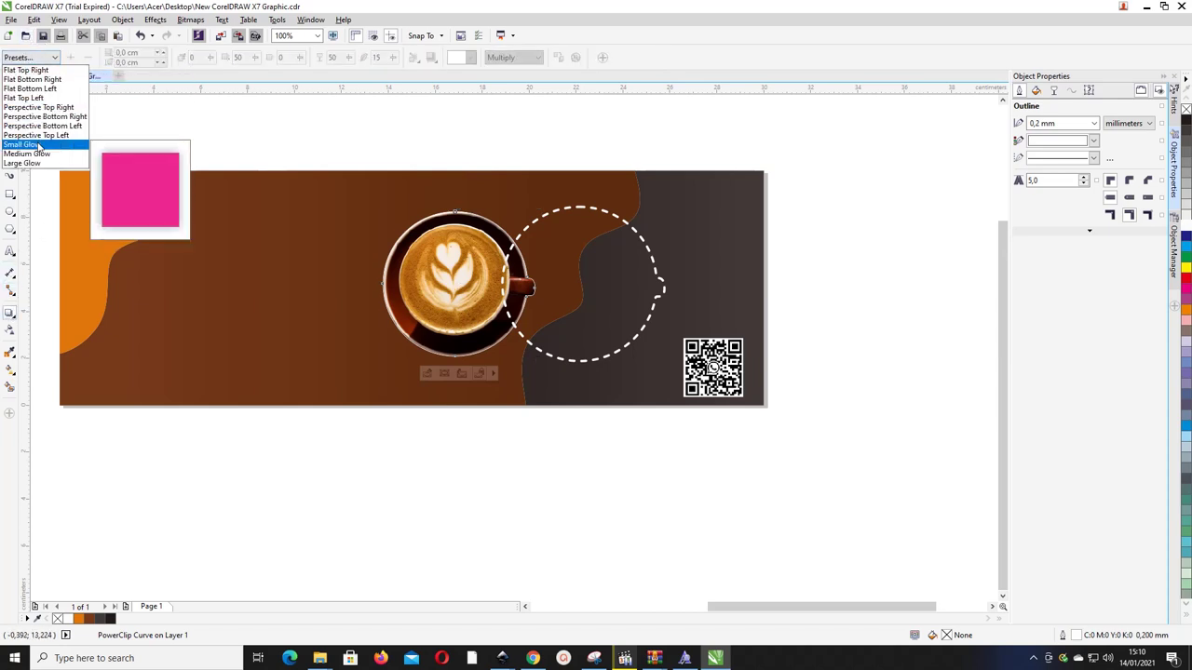
click(39, 146)
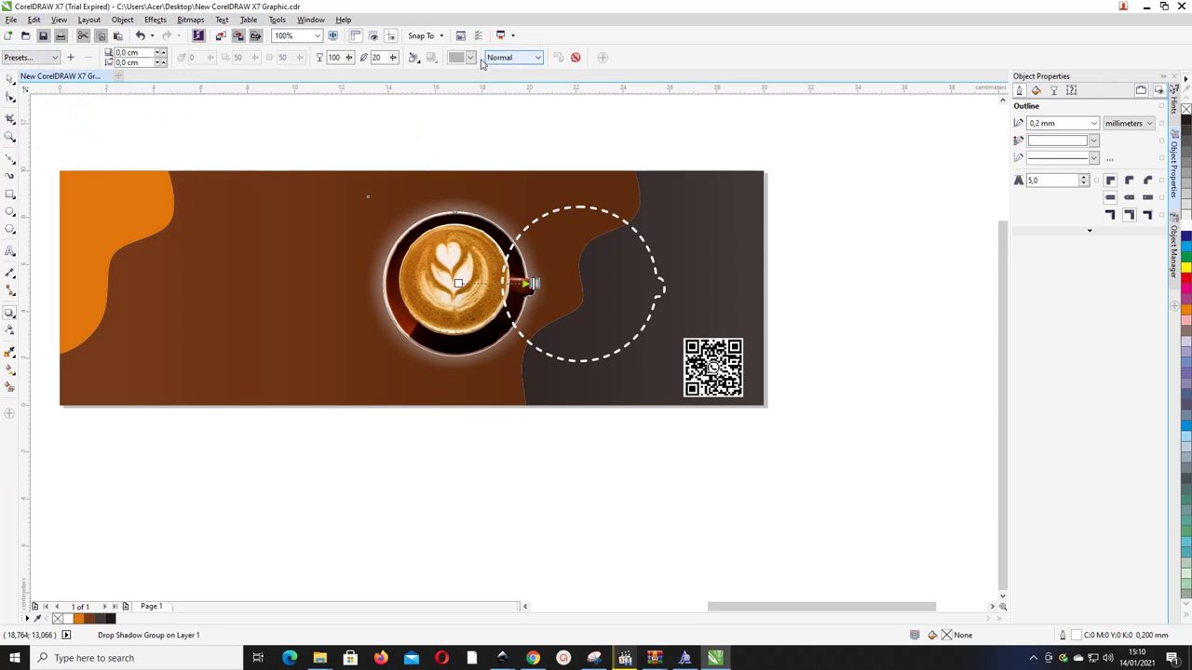
click(470, 58)
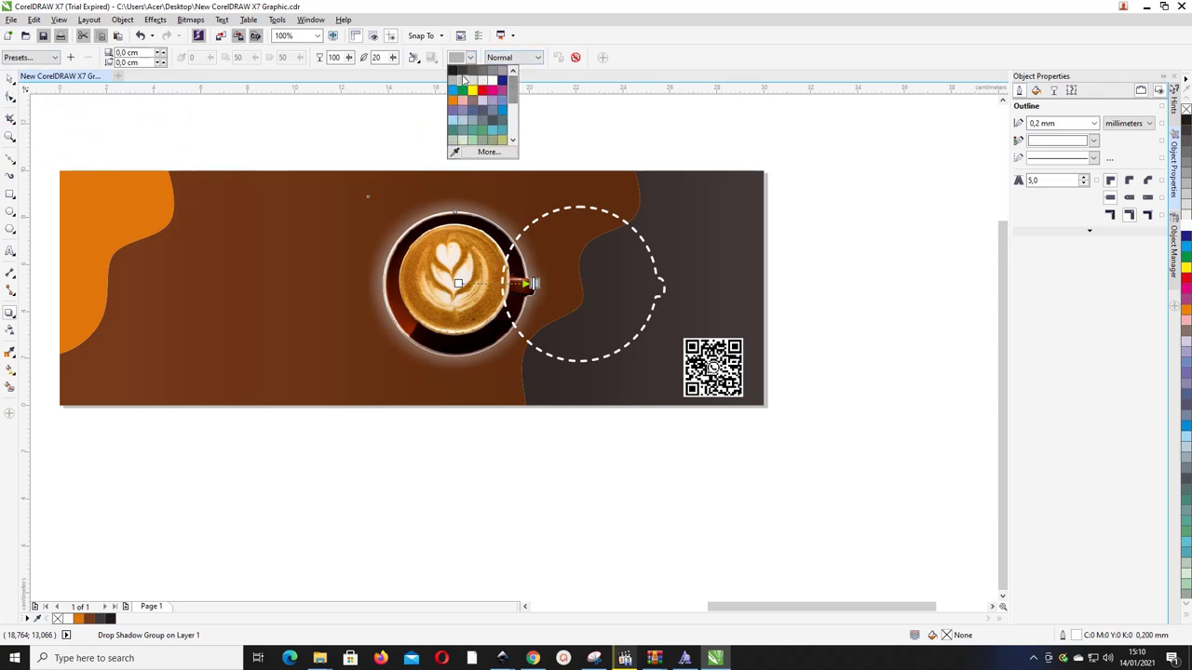
click(455, 72)
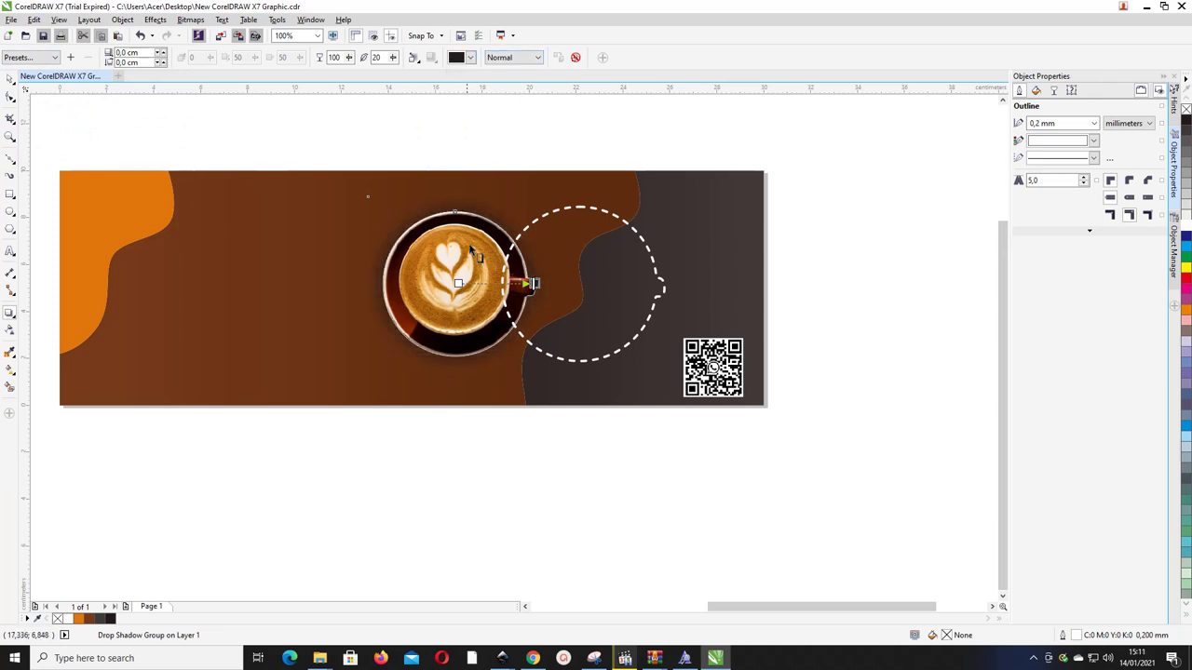
- Move the shadowed cup back inside the dashed outline and shift cup and outline together about 0.5 cm to the right
click(10, 78)
click(171, 115)
drag(526, 301, 651, 300)
drag(437, 140, 693, 380)
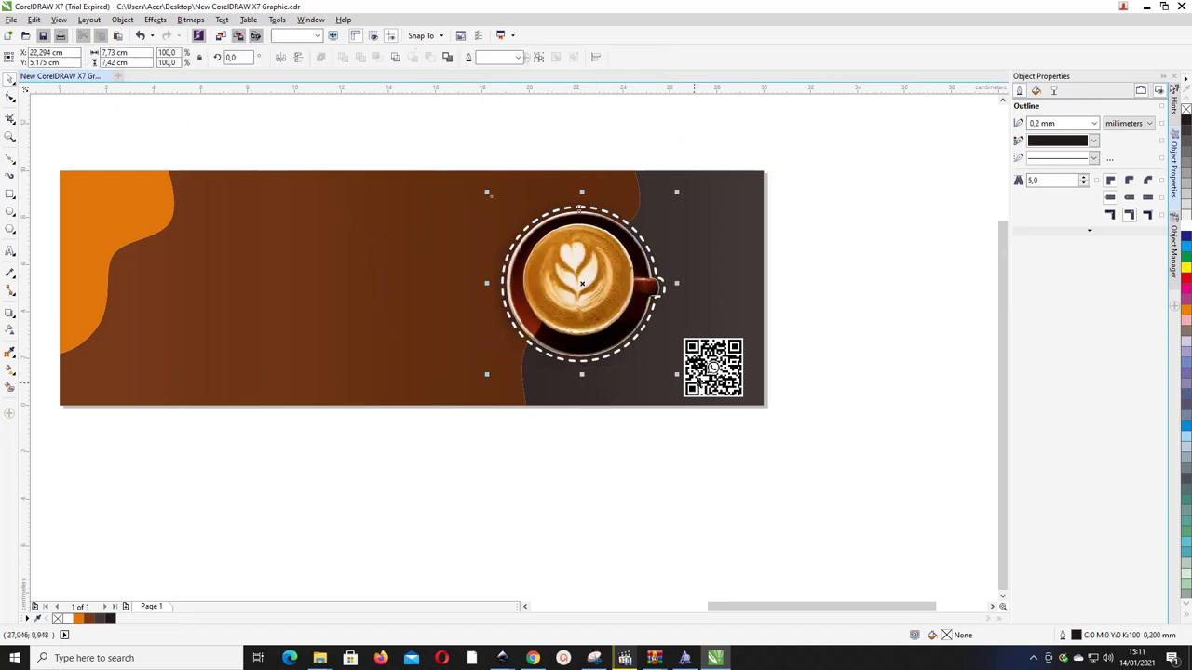
drag(569, 269, 578, 273)
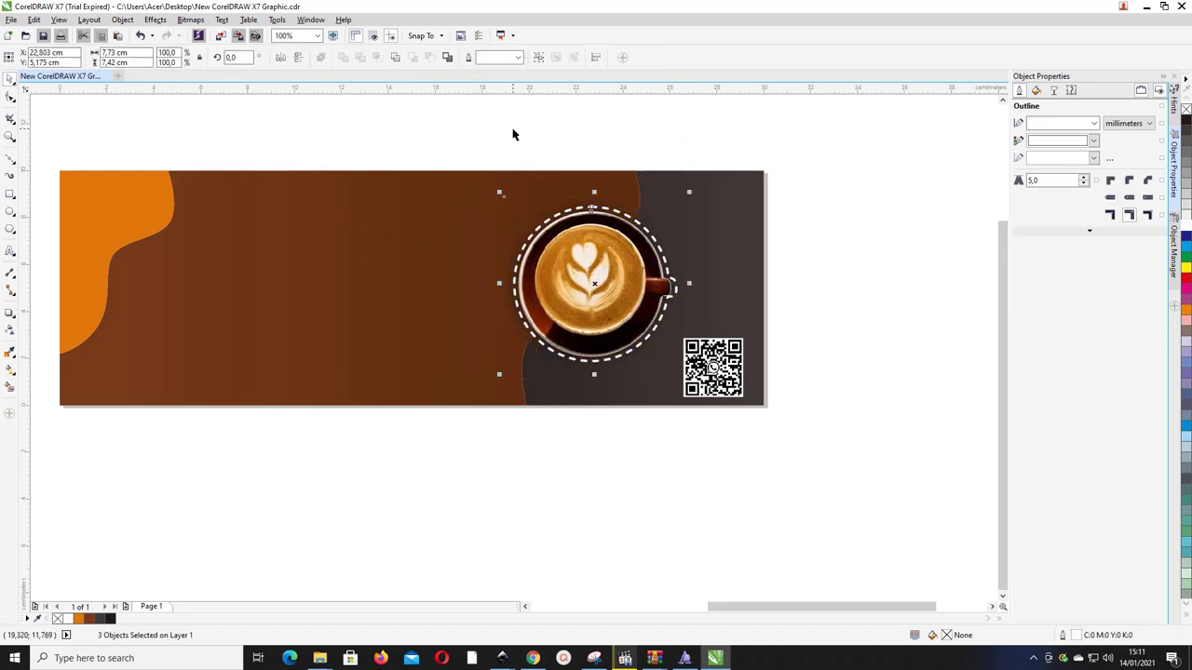
click(513, 133)
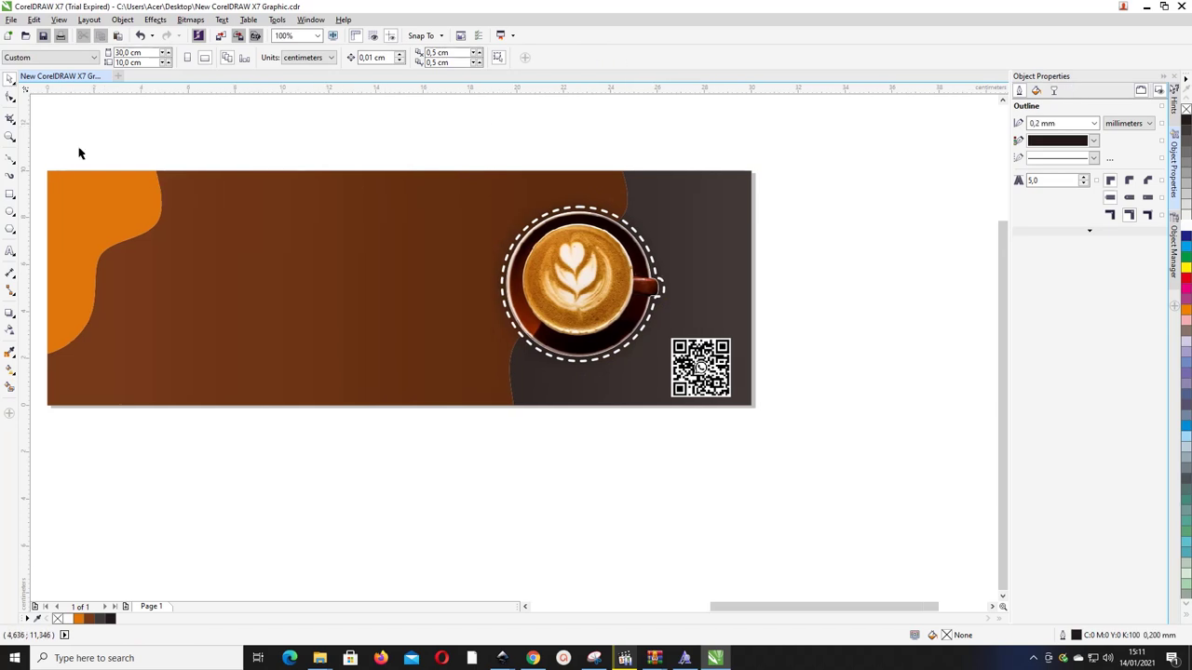
- Add the artistic text "Banner Warung Coffee" on the banner's brown area beside the orange shape
click(9, 252)
key(F8)
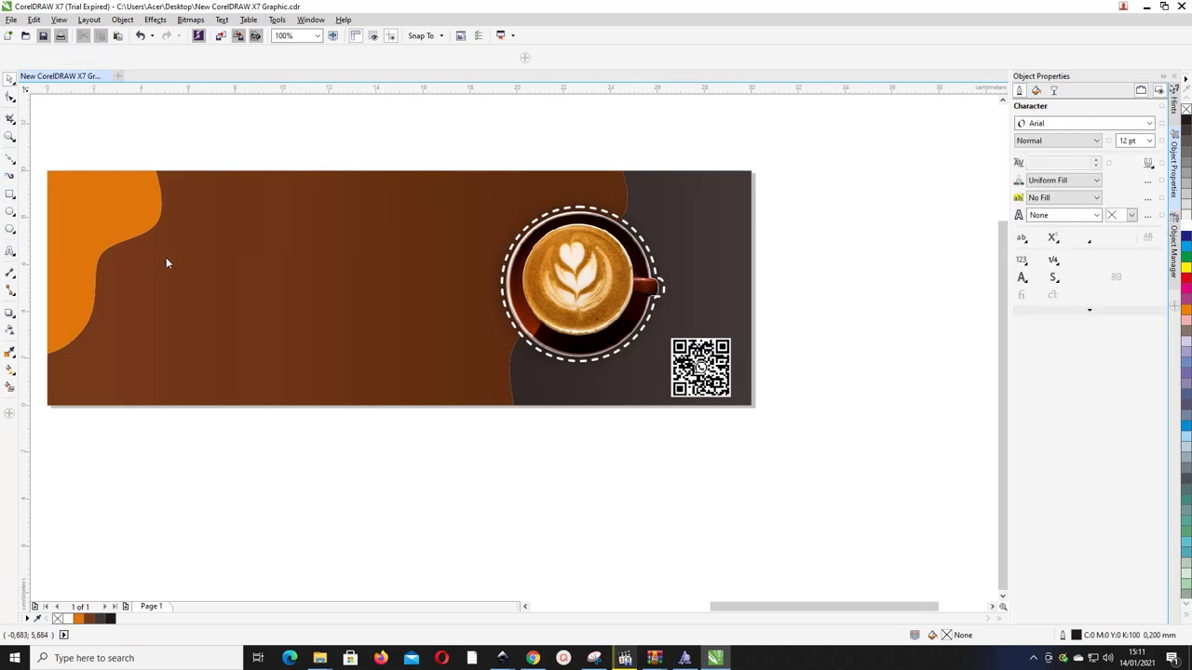
click(166, 258)
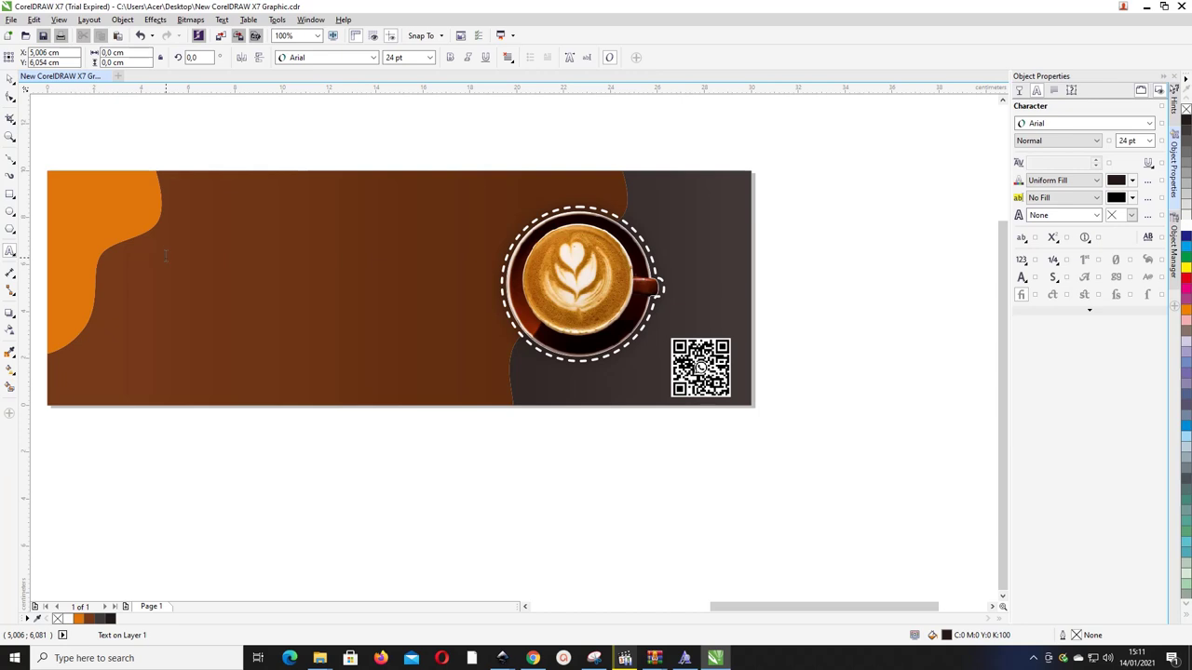
text(Bann)
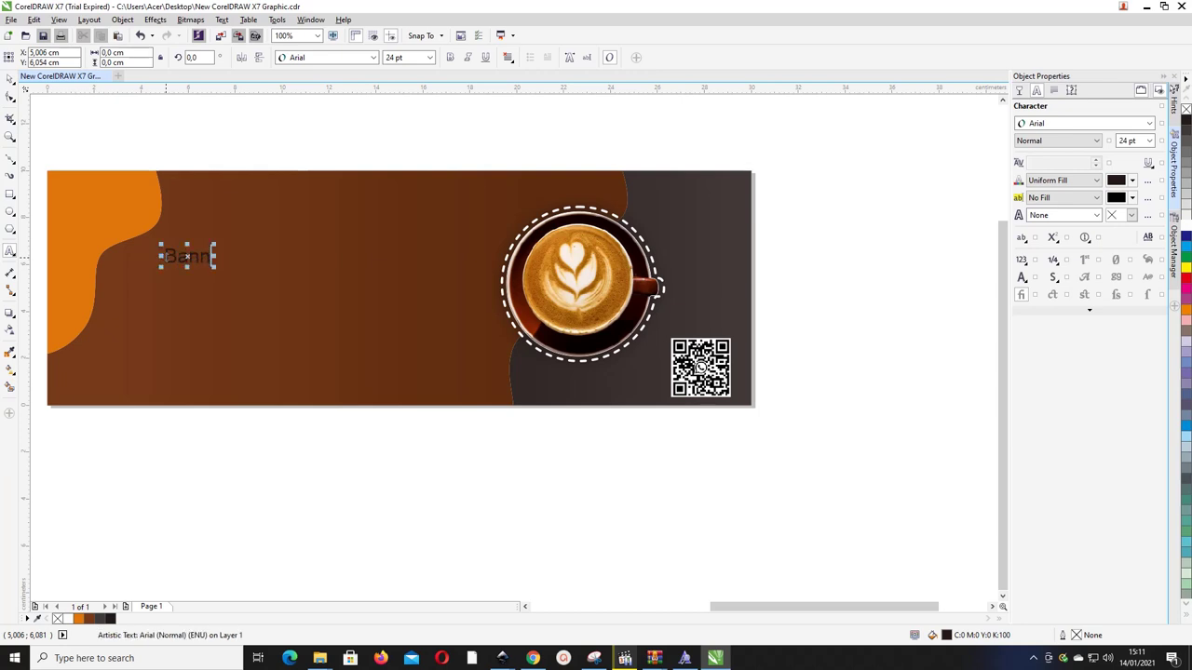
text(er Warung)
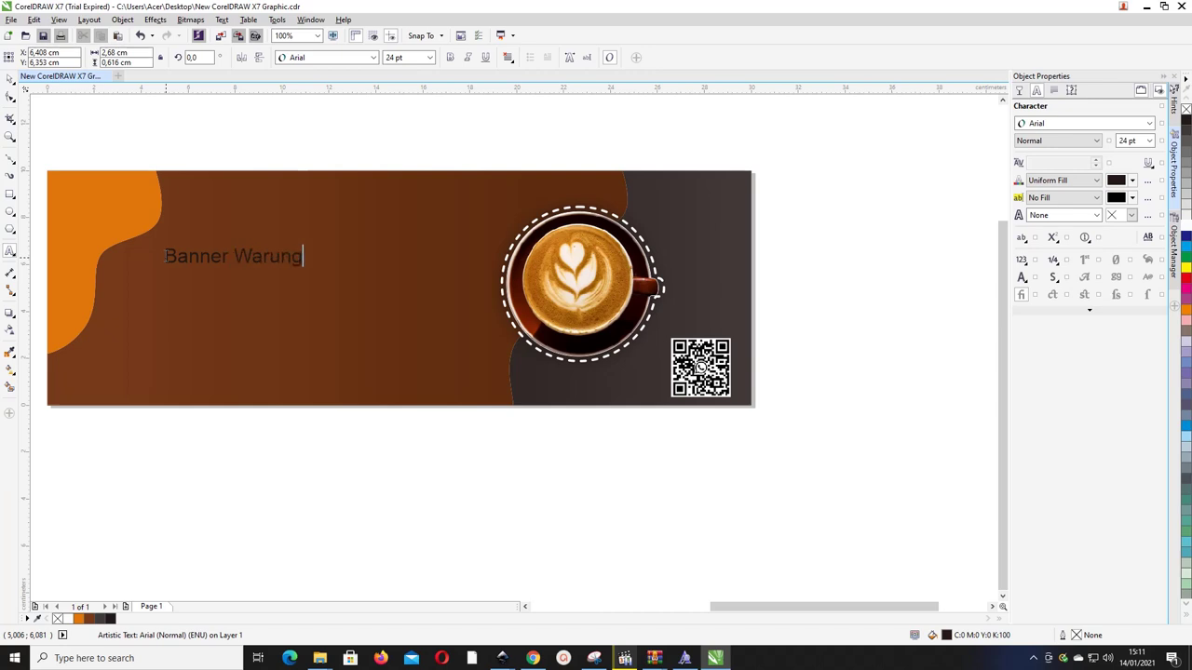
key(BackSpace)
key(BackSpace)
text(Coff)
key(ctrl+a)
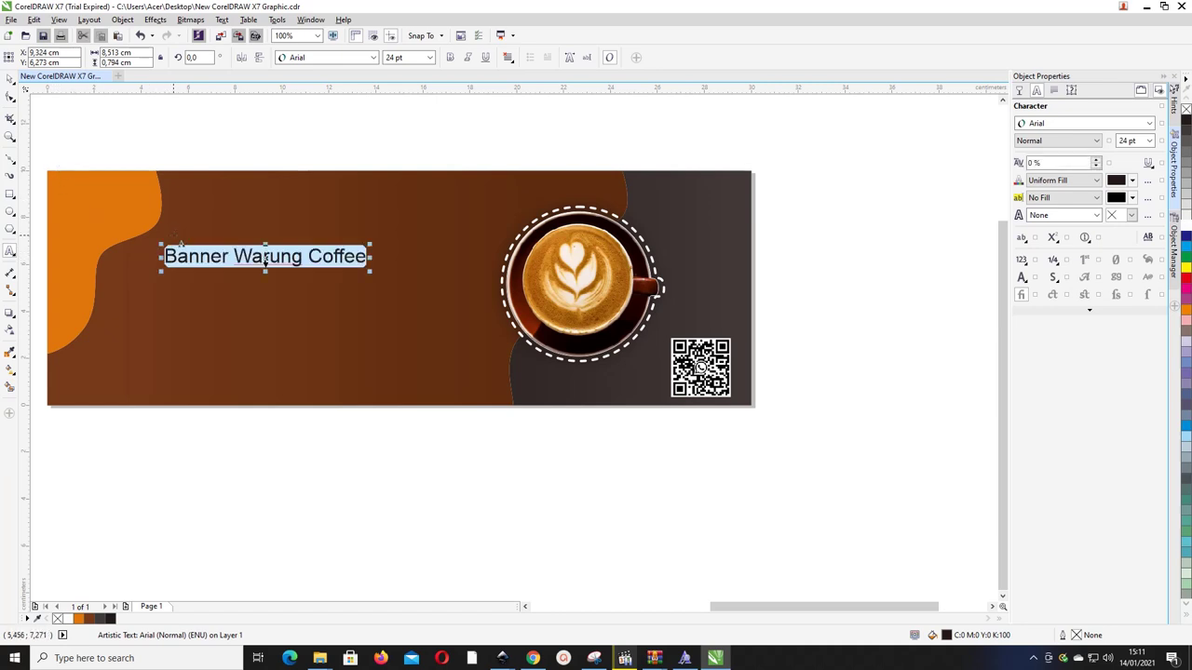
- Shorten the banner text to "Warung Coffee" and enlarge it proportionally to about 12 cm wide and 1.7 cm high
click(11, 88)
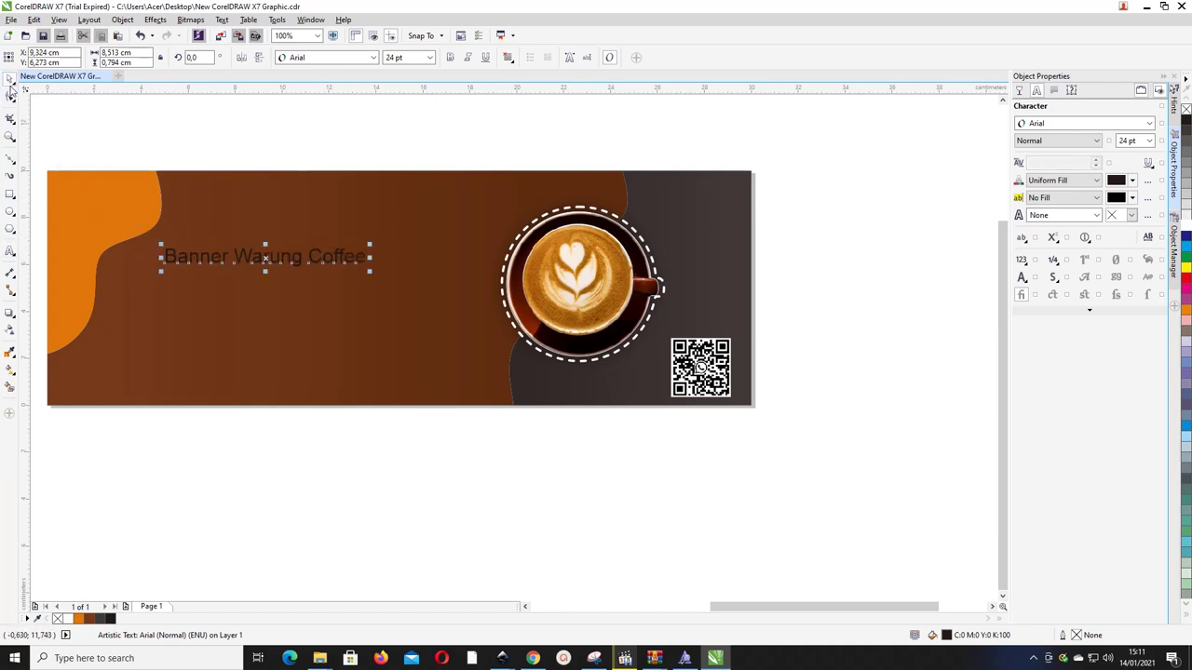
key(F8)
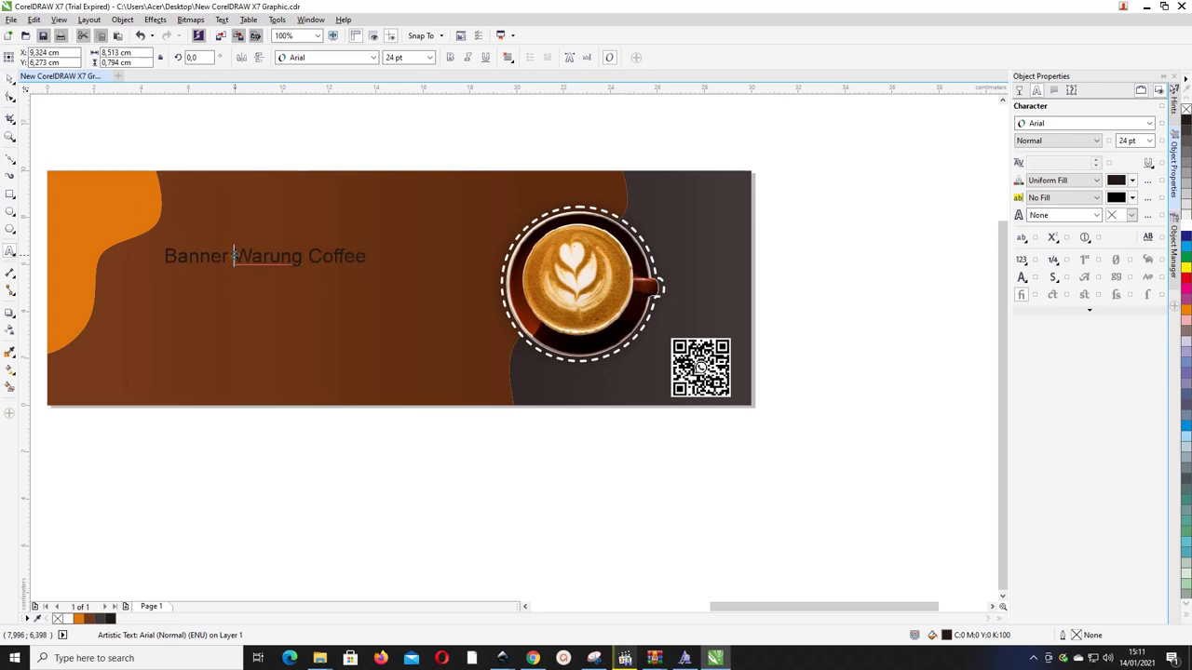
drag(234, 256, 165, 256)
key(Delete)
key(Escape)
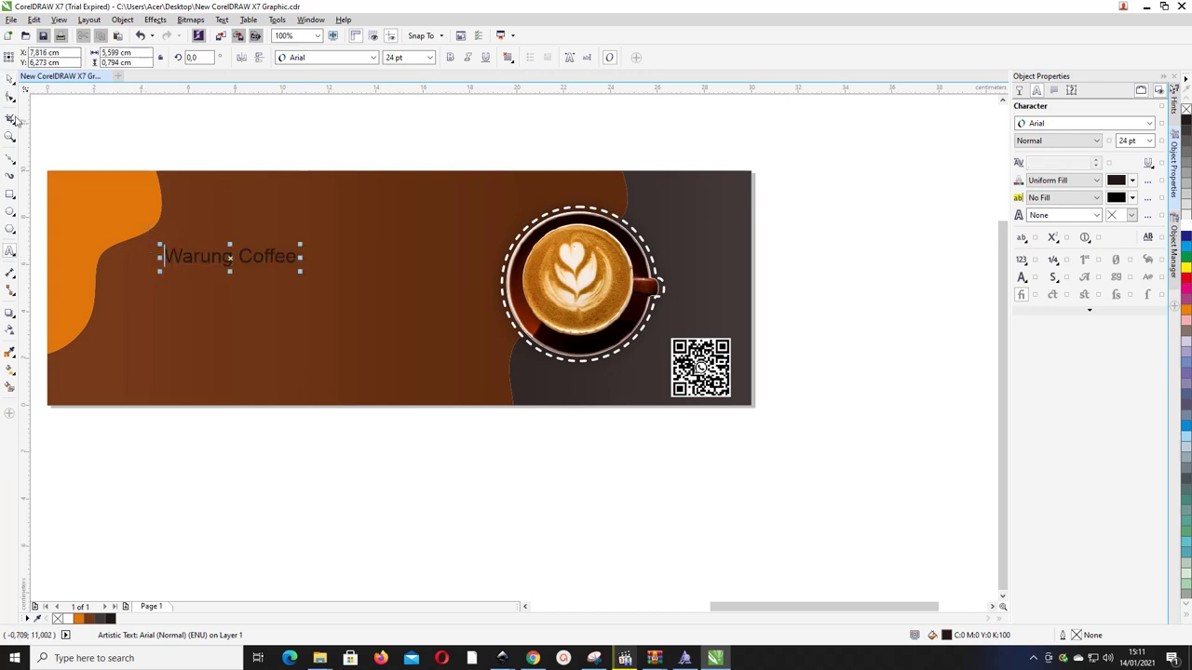
click(9, 94)
drag(302, 272, 463, 326)
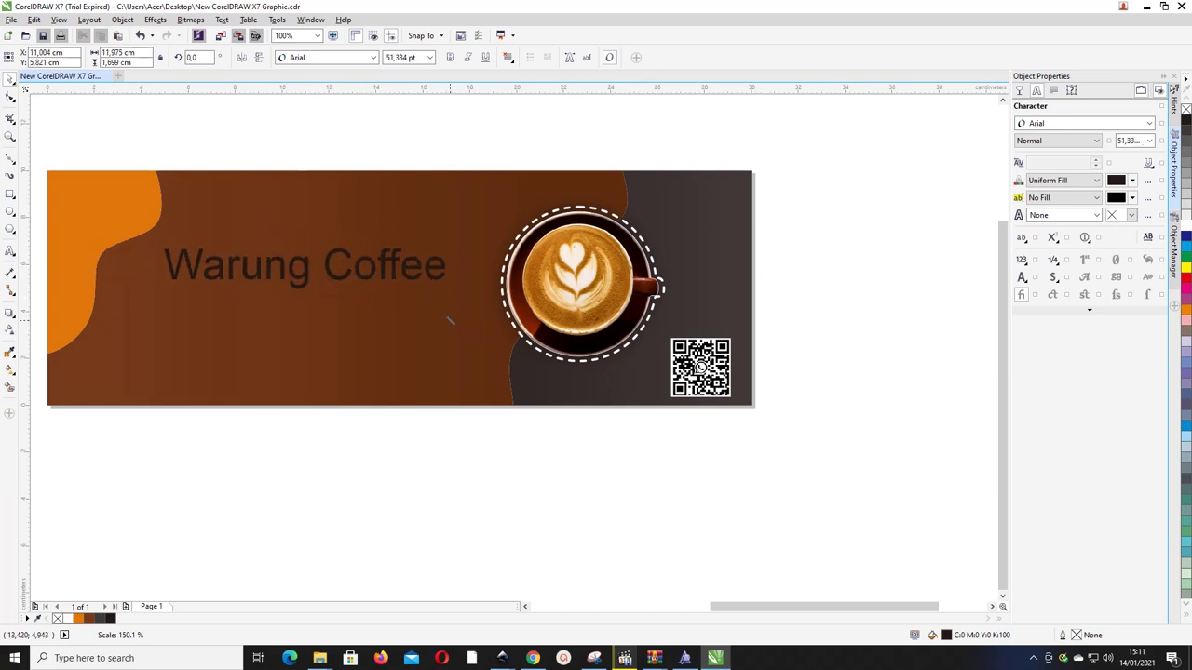
- Change the font of the whole "Warung Coffee" text to Pacifico
click(387, 263)
click(392, 259)
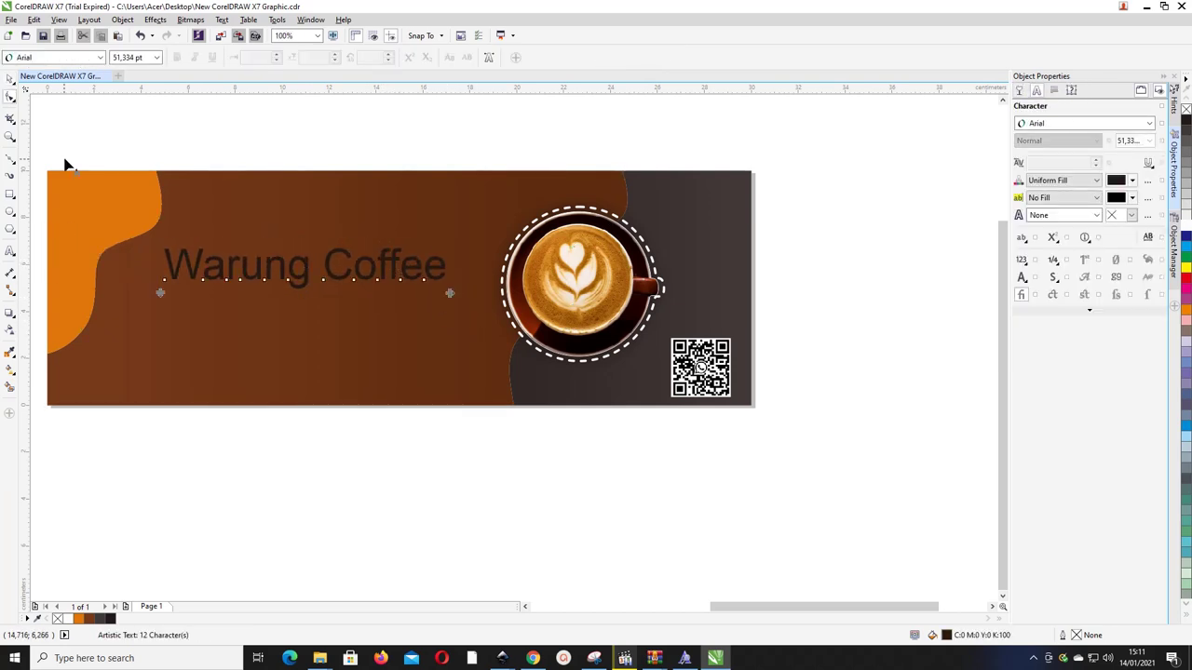
click(10, 79)
double_click(235, 261)
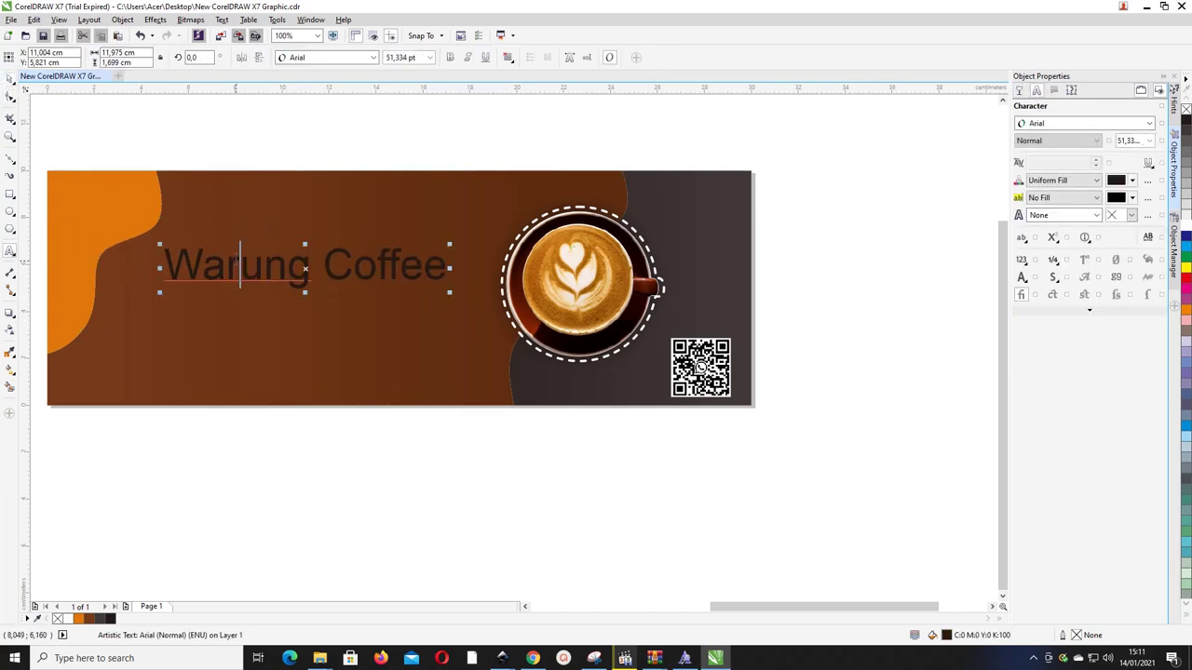
key(ctrl+a)
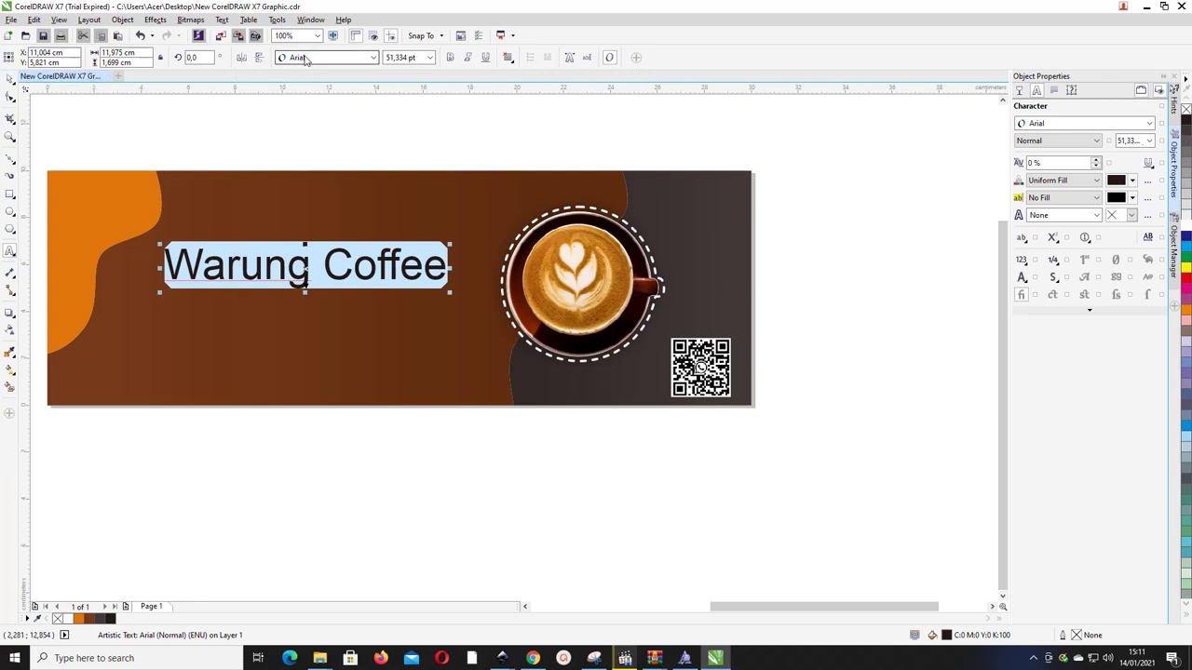
click(332, 58)
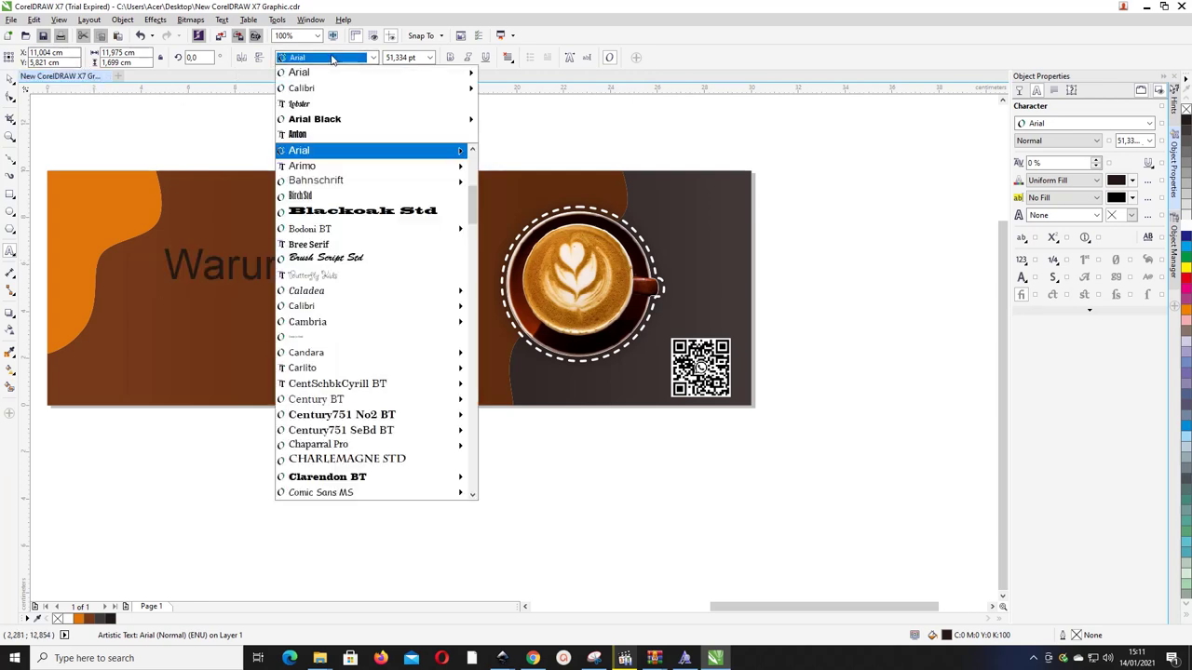
text(Pacifico)
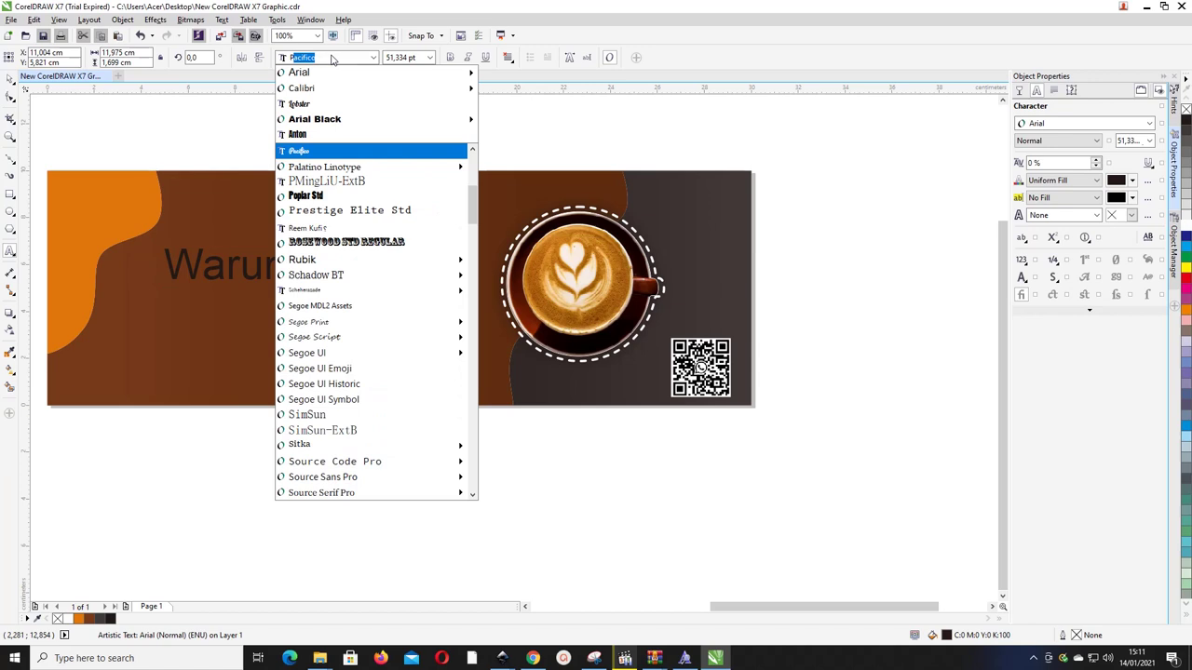
key(Return)
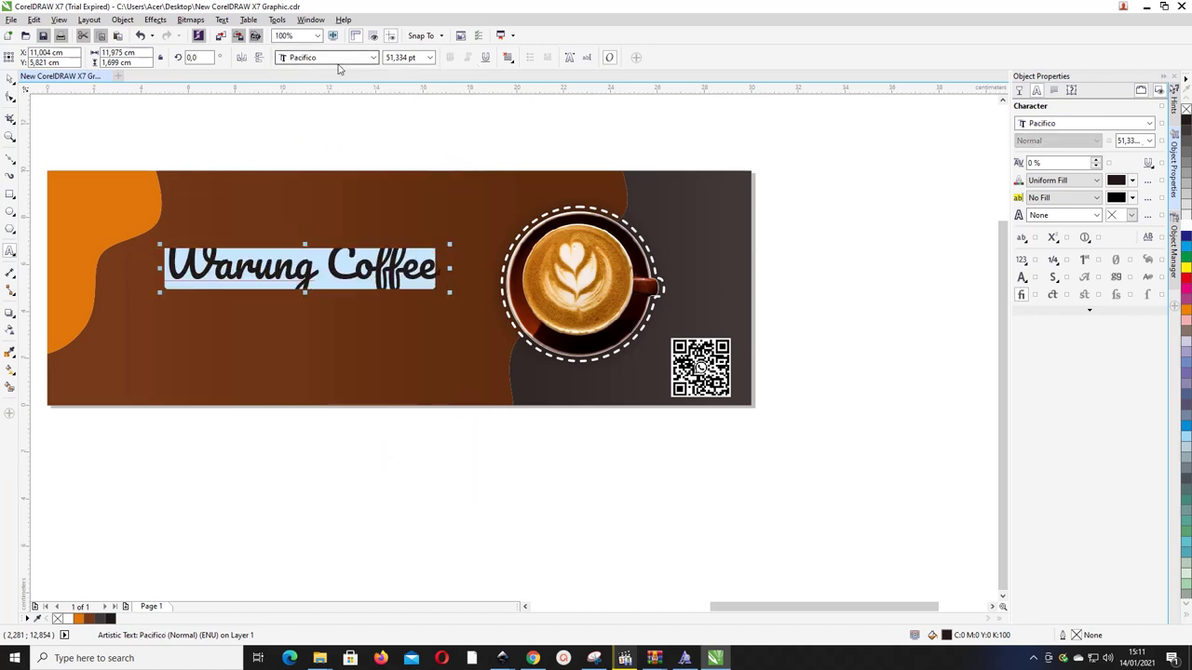
click(9, 79)
- Enlarge the "Warung Coffee" text proportionally to about 14 cm wide and shift it about 1.5 cm left, clear of the coffee cup
scroll(249, 261, left, 1)
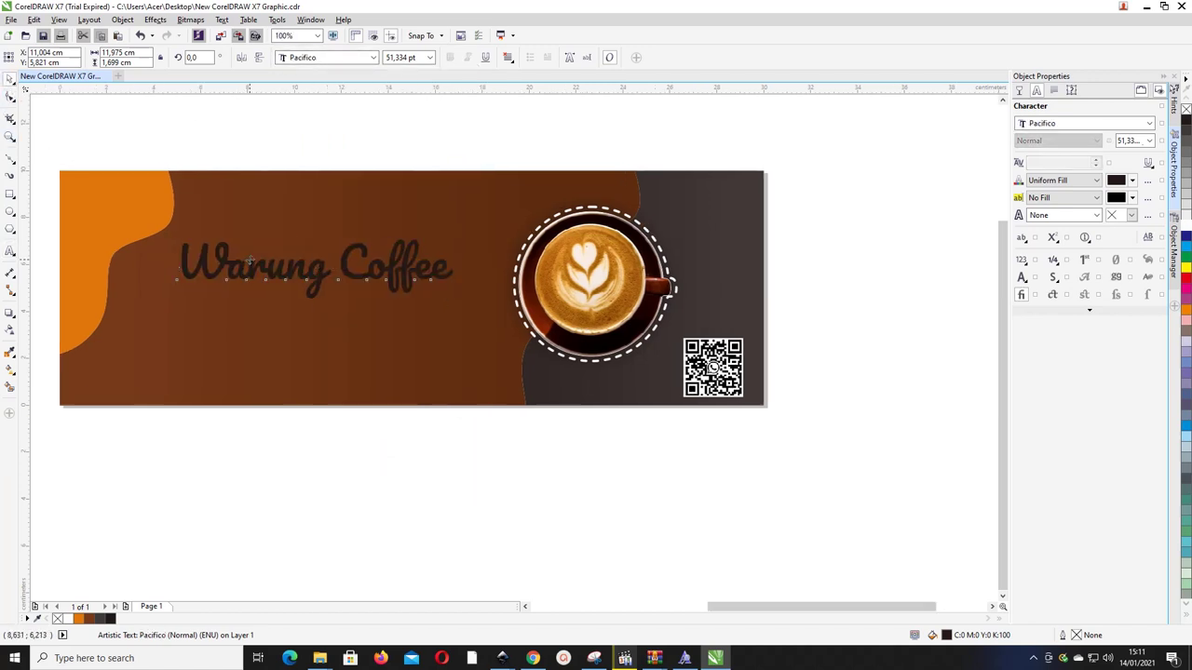
drag(177, 307, 133, 312)
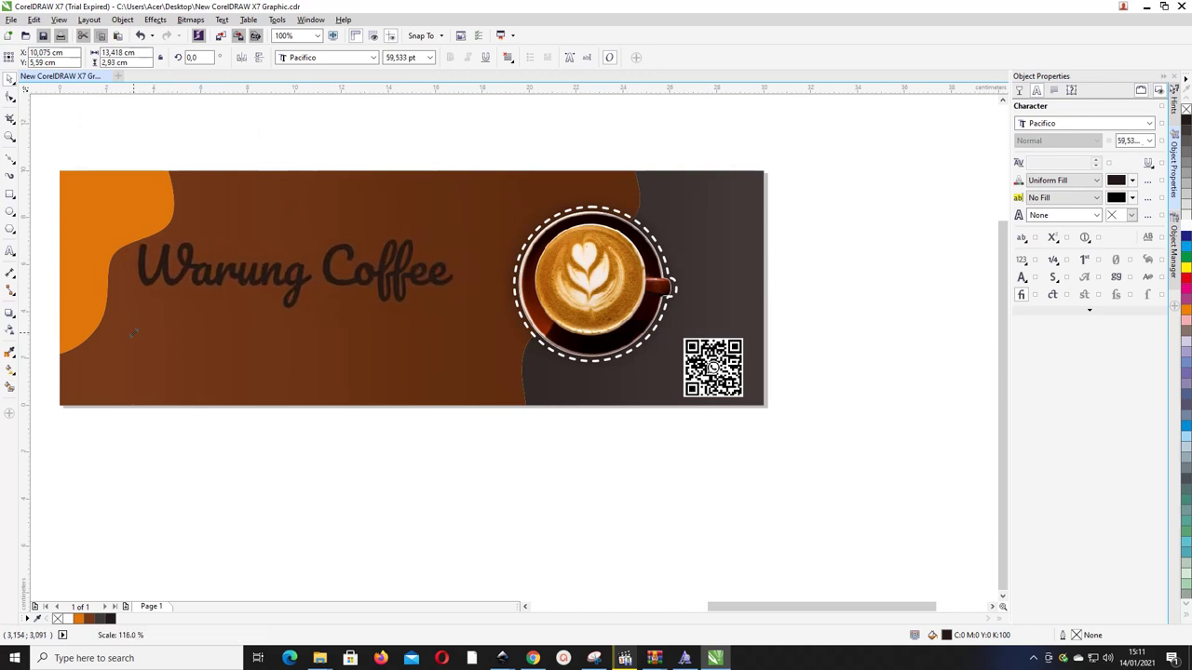
key(ctrl+z)
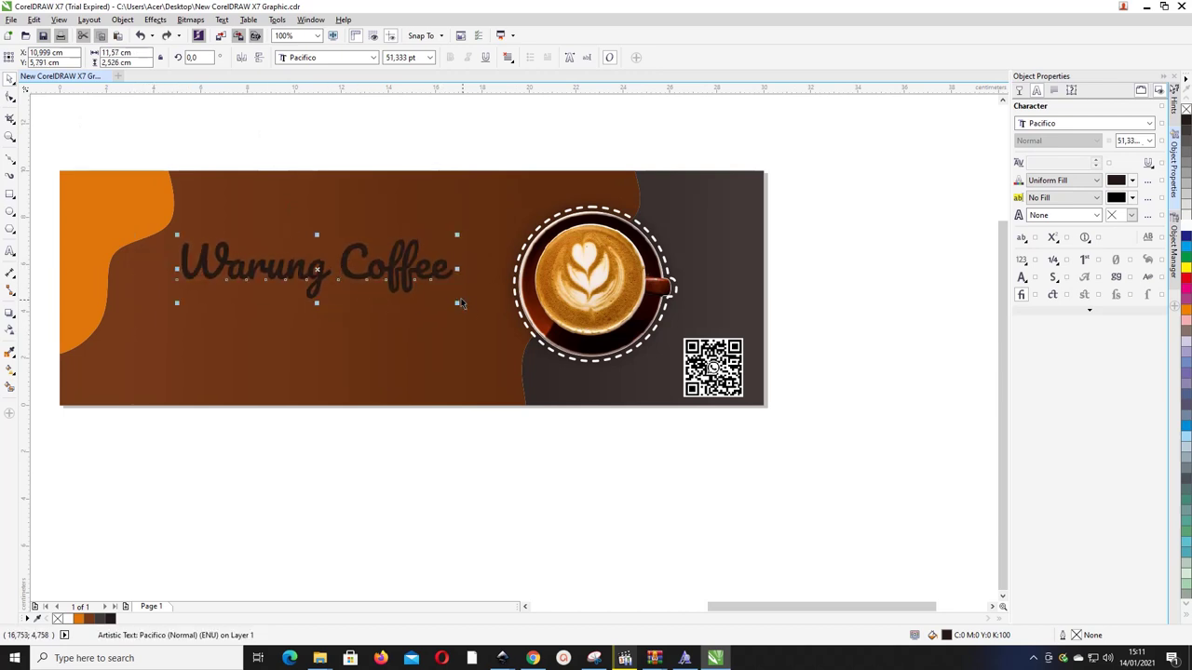
drag(458, 304, 510, 317)
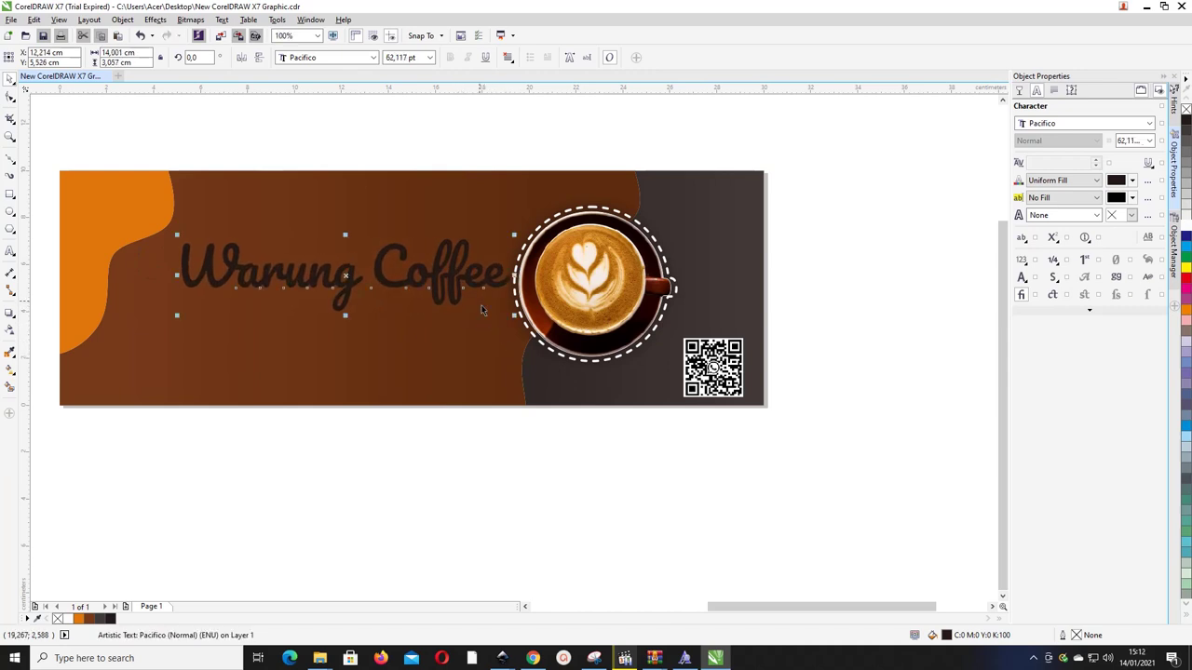
drag(453, 276, 419, 284)
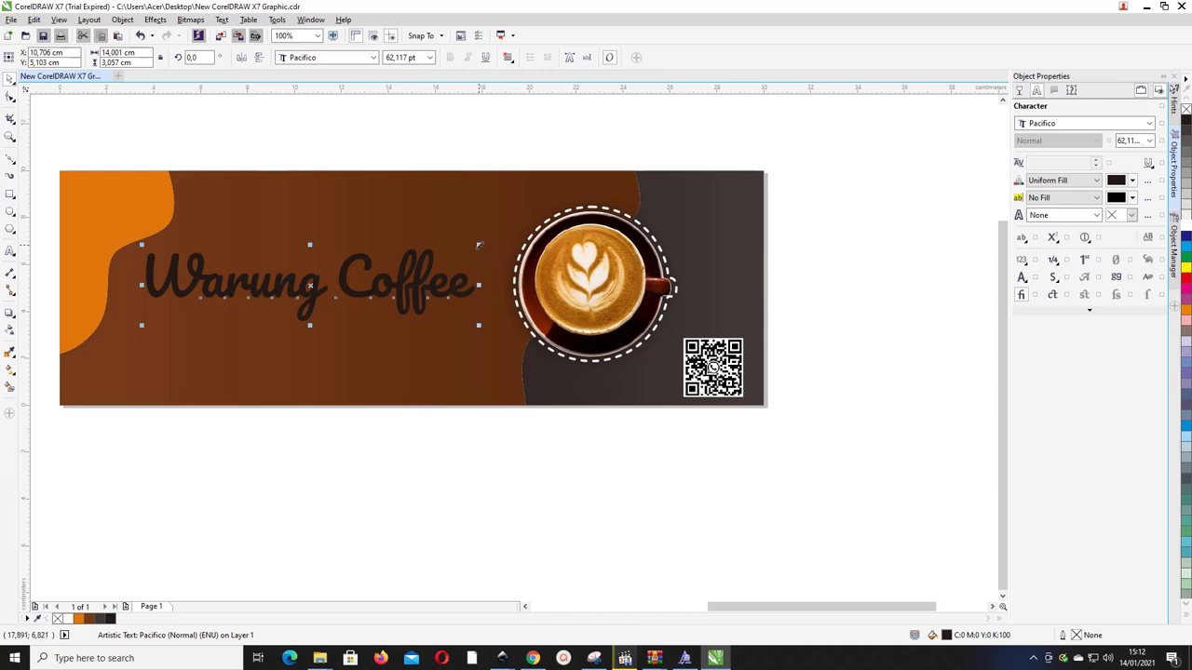
drag(478, 245, 503, 236)
- Fill the "Warung Coffee" text with the banner's orange (#DF760B) and move it about 0.4 cm further left
click(78, 618)
key(z)
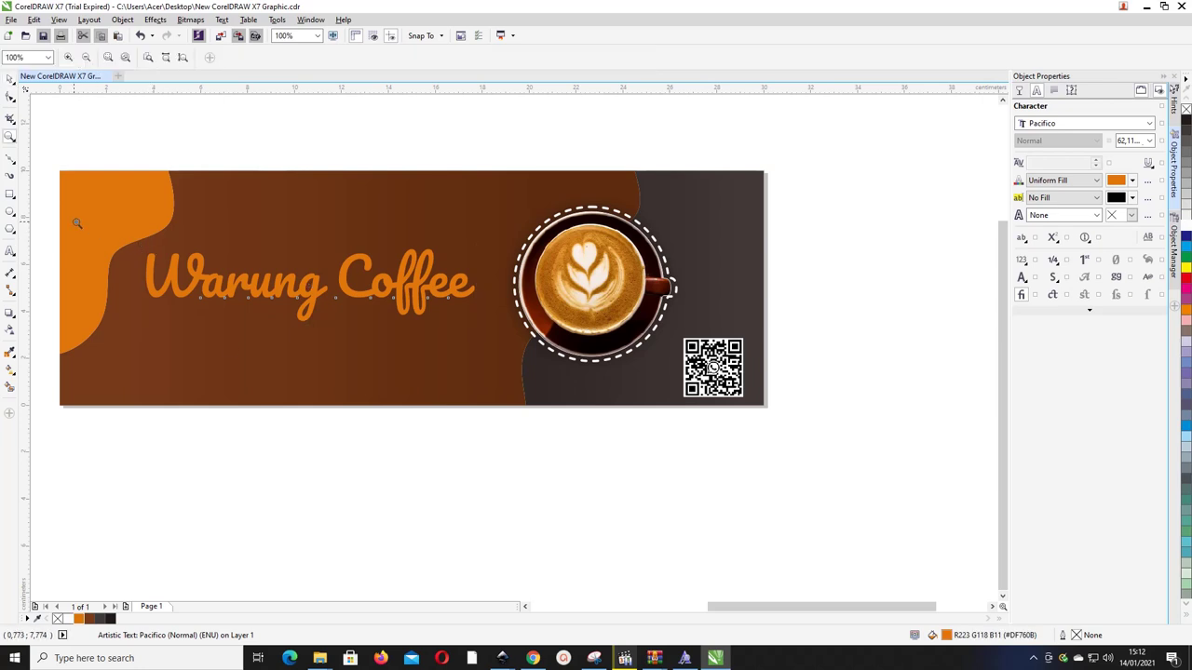
drag(57, 213, 595, 354)
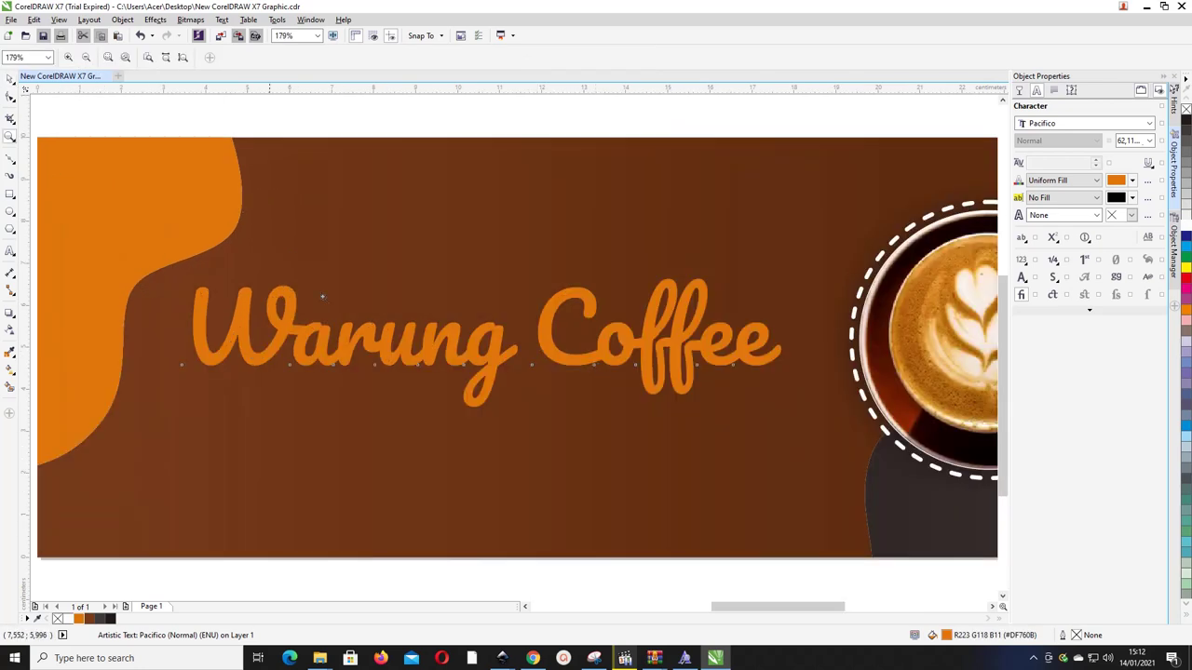
click(10, 80)
drag(348, 345, 305, 332)
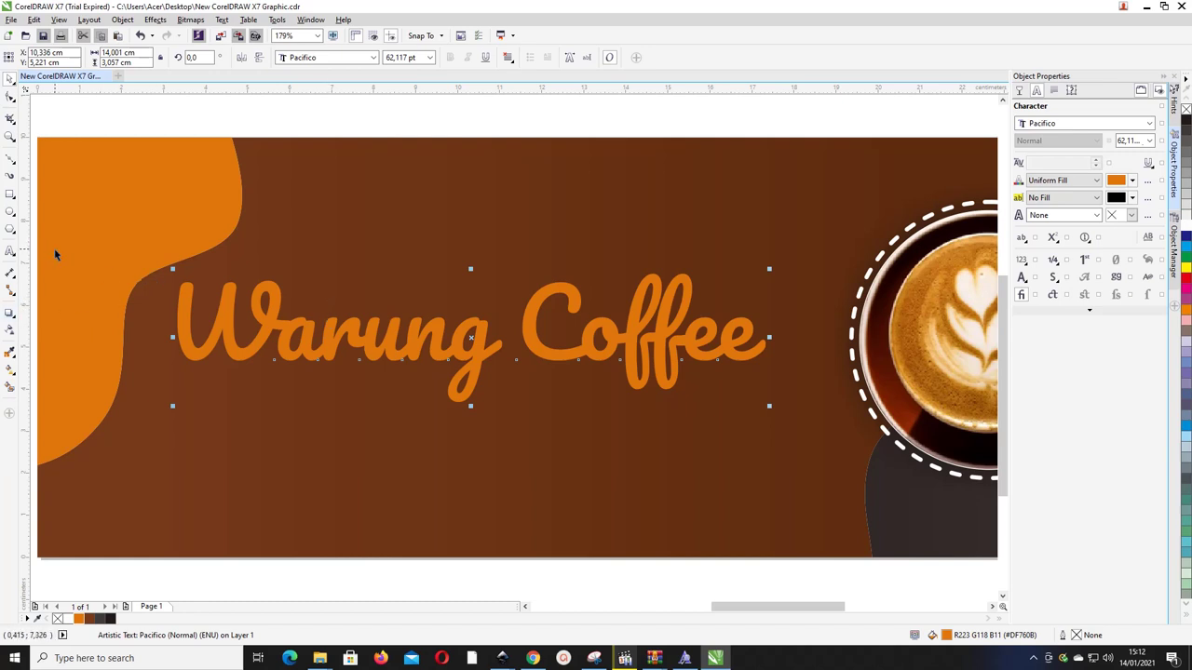
click(11, 315)
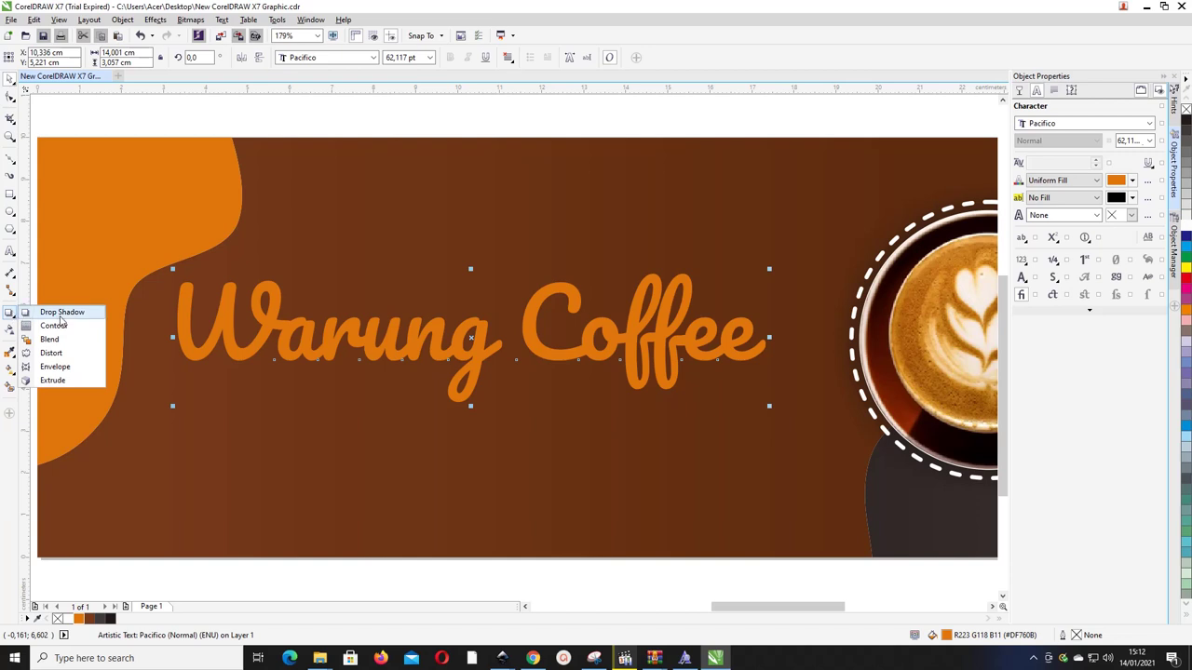
click(53, 326)
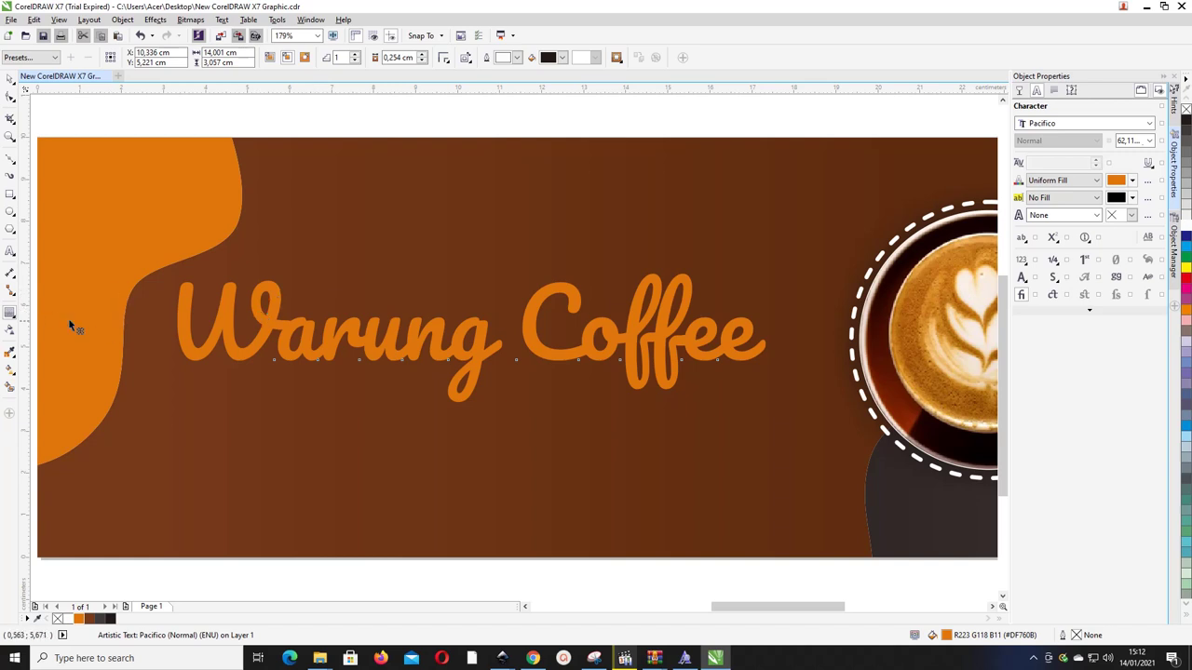
click(13, 312)
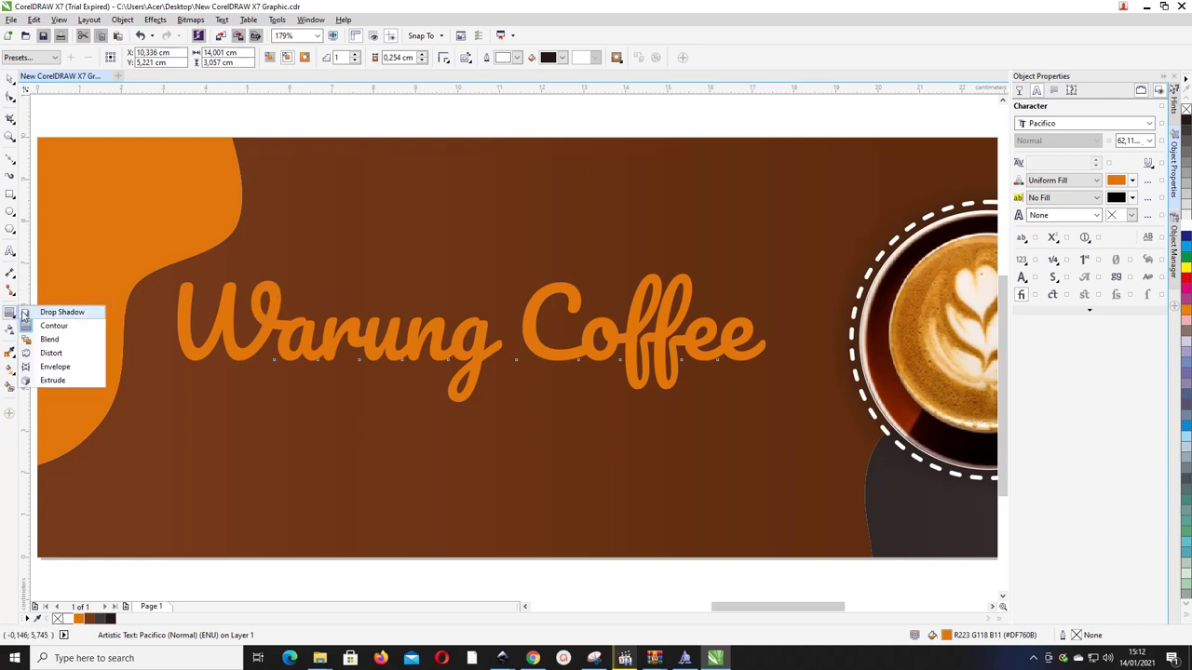
click(53, 308)
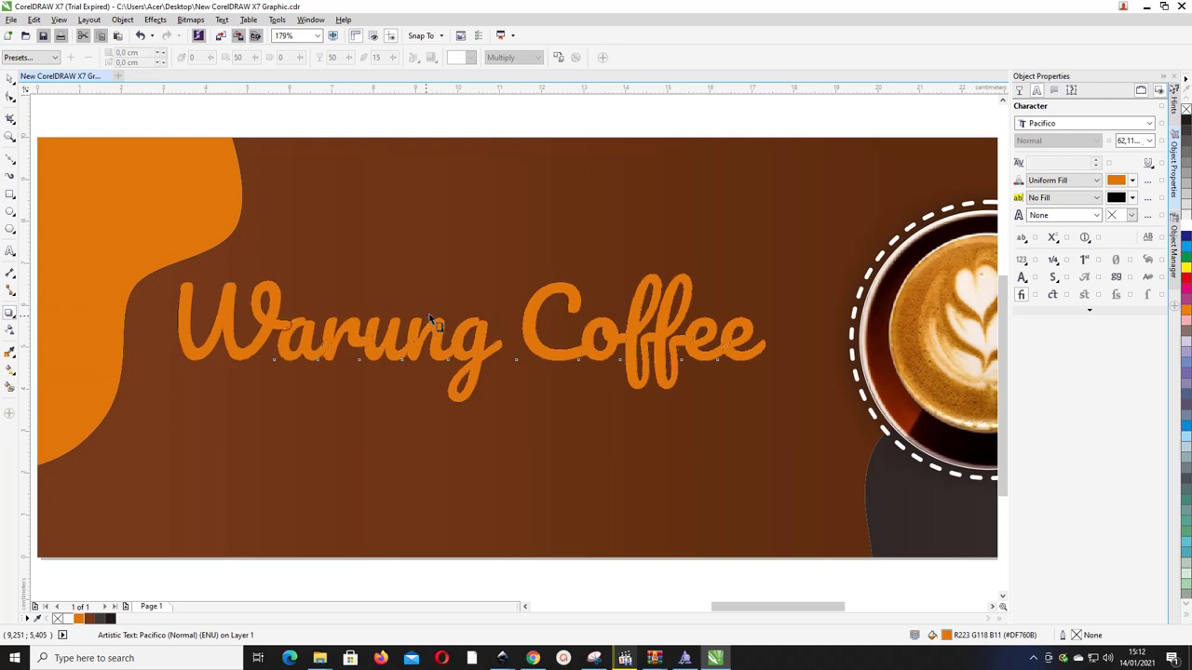
drag(483, 320, 471, 337)
key(ctrl+z)
- Add a one-step outward contour of about 0.13 cm around the "Warung Coffee" text and set the contour fill to white
click(7, 313)
click(53, 326)
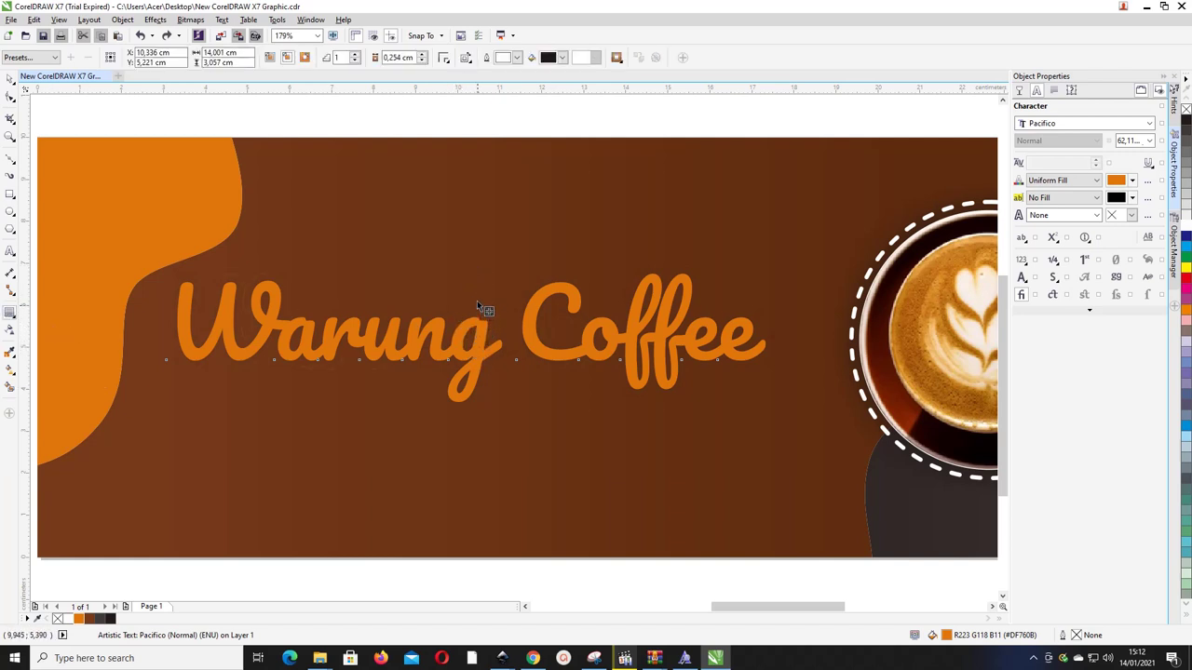
drag(476, 283, 477, 268)
drag(478, 269, 478, 270)
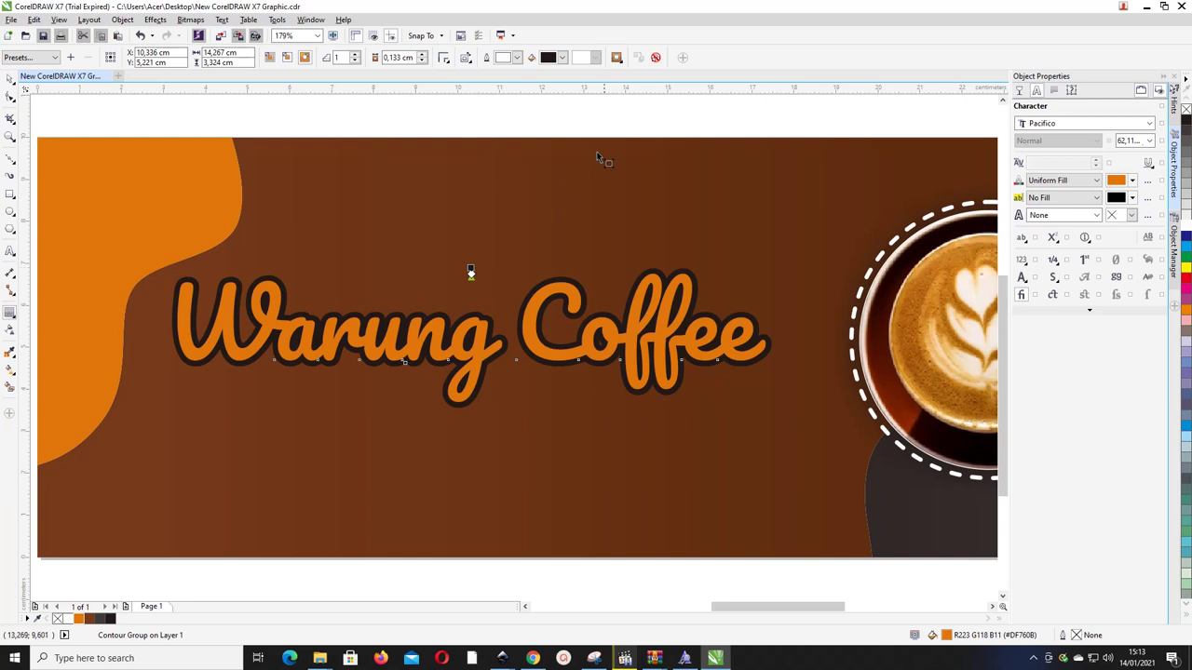
click(562, 57)
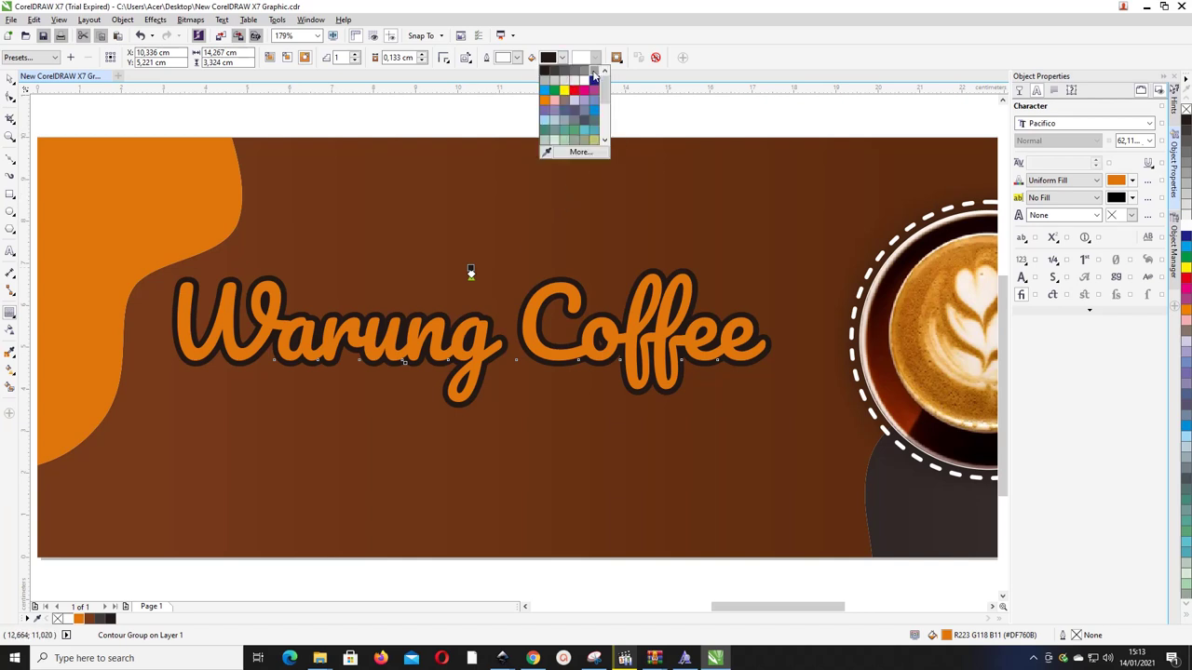
click(584, 82)
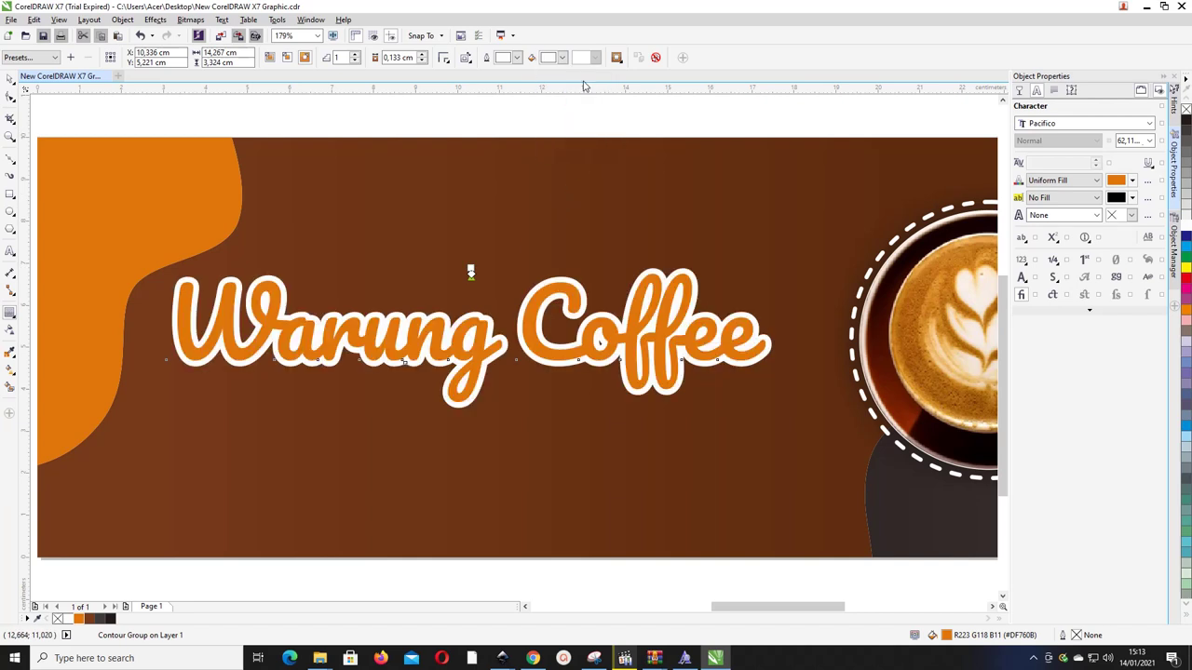
- Set the contour offset around the "Warung Coffee" text to 0.2 cm and deselect it
click(422, 55)
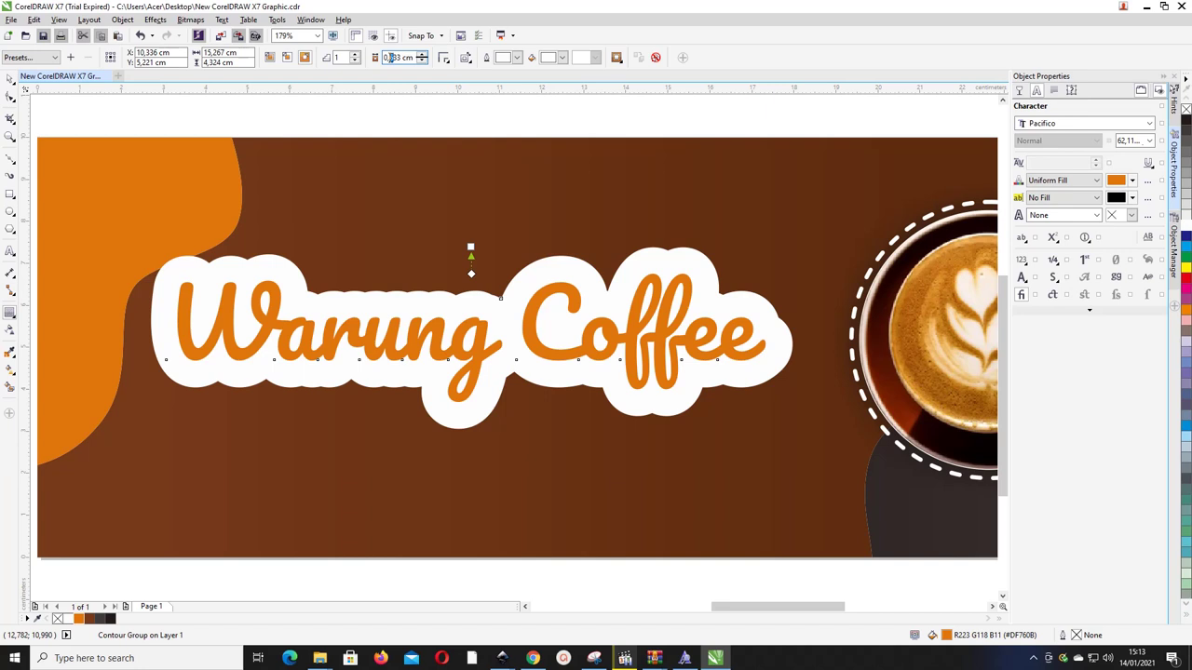
key(Return)
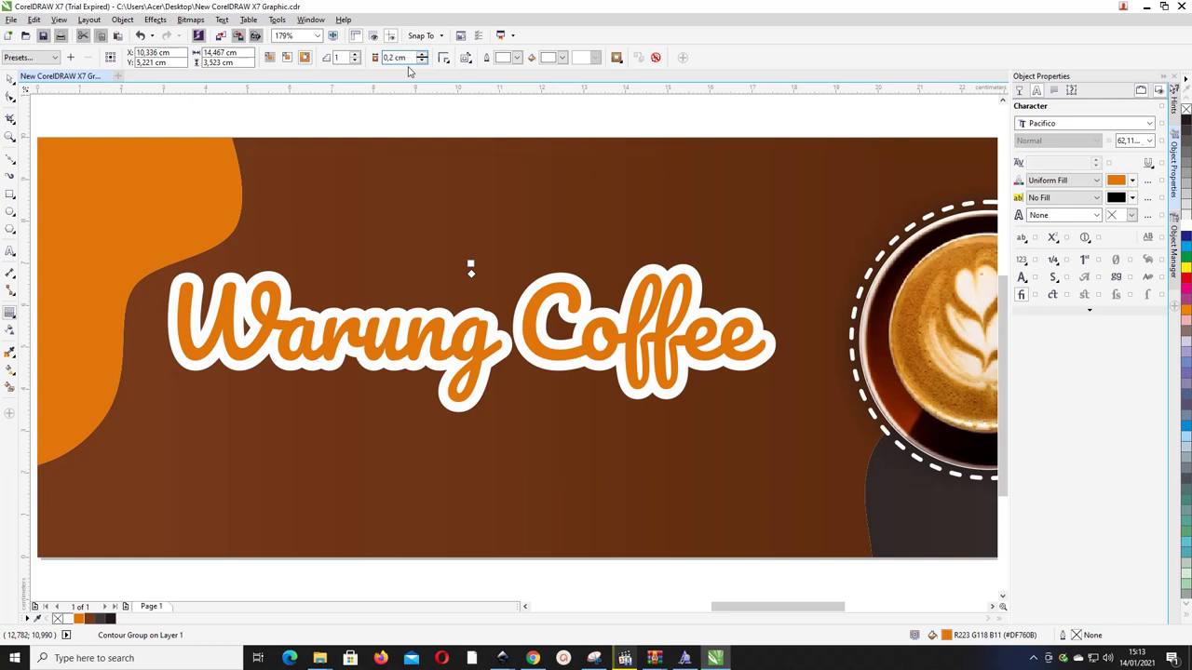
key(Return)
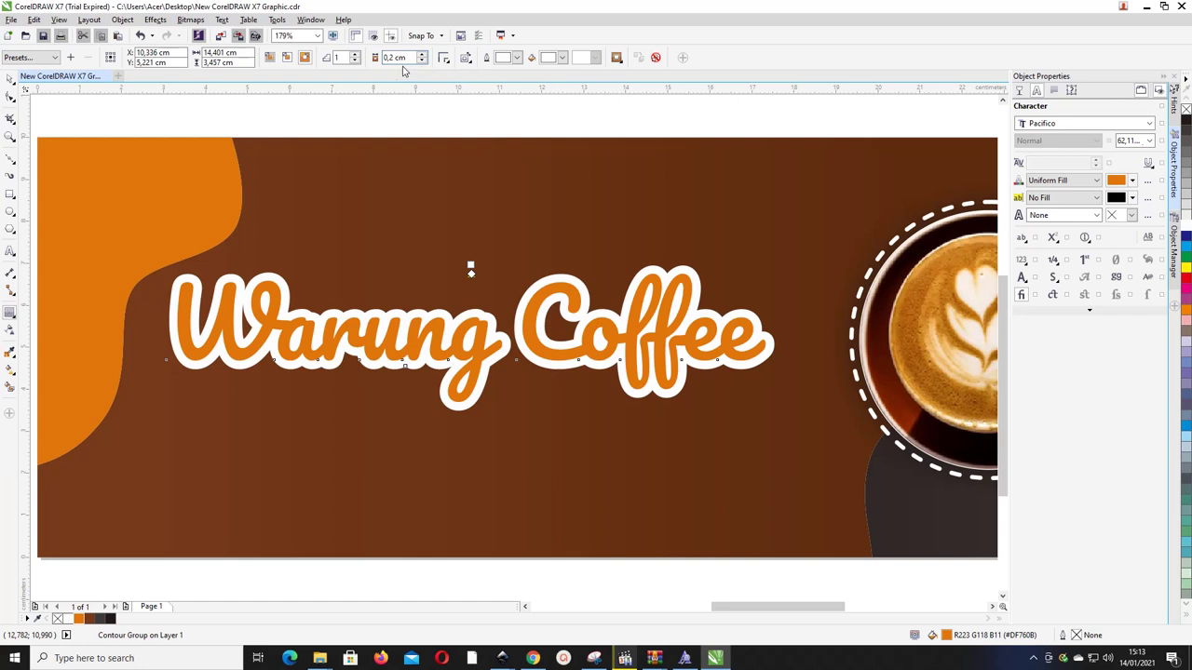
click(9, 80)
click(137, 122)
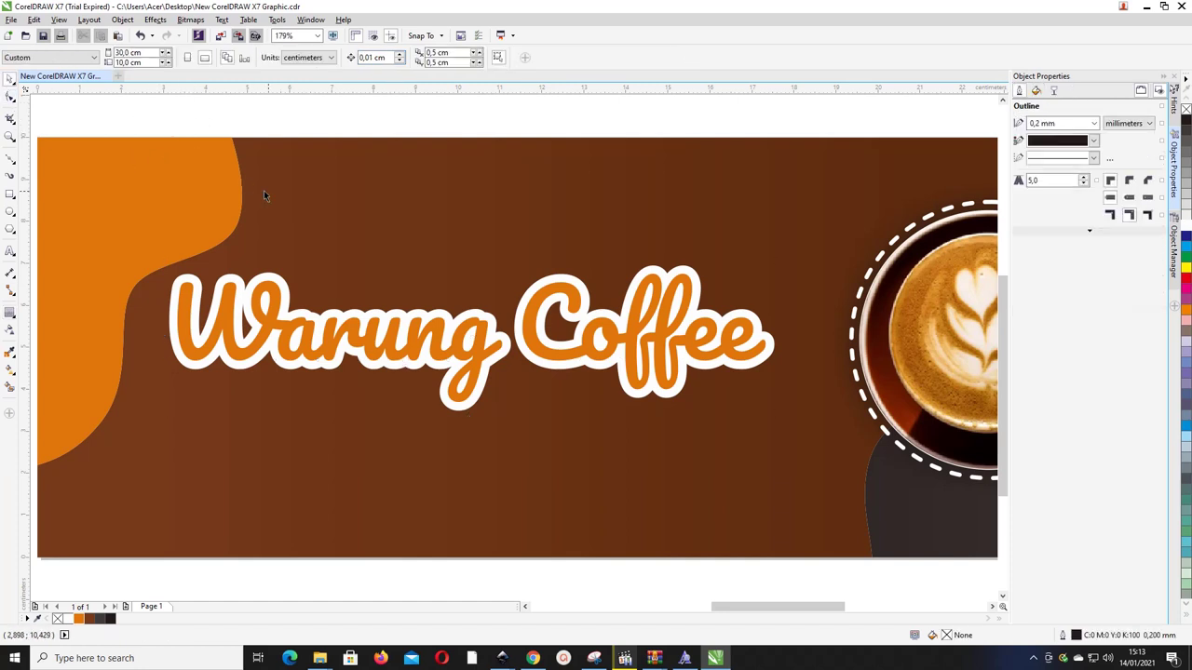
click(571, 282)
drag(572, 282, 568, 269)
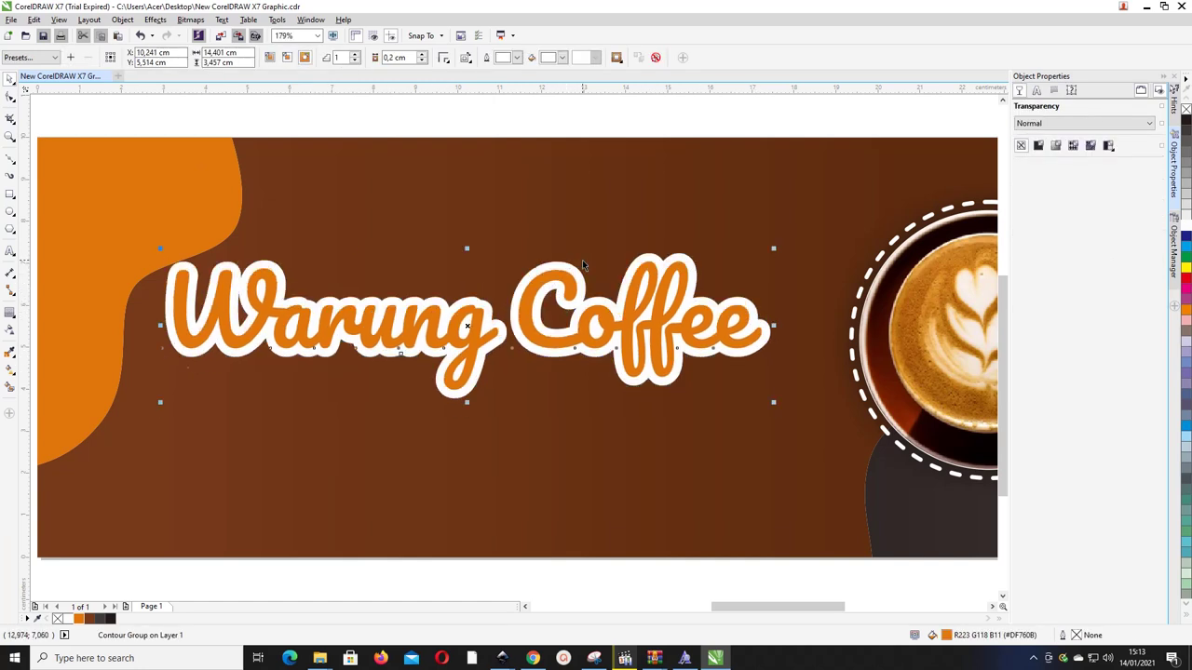
key(ctrl+z)
- Duplicate the contoured "Warung Coffee" text and place the copy about 2.5 cm above and 0.9 cm to the right of the original
scroll(476, 265, right, 1)
scroll(478, 260, right, 1)
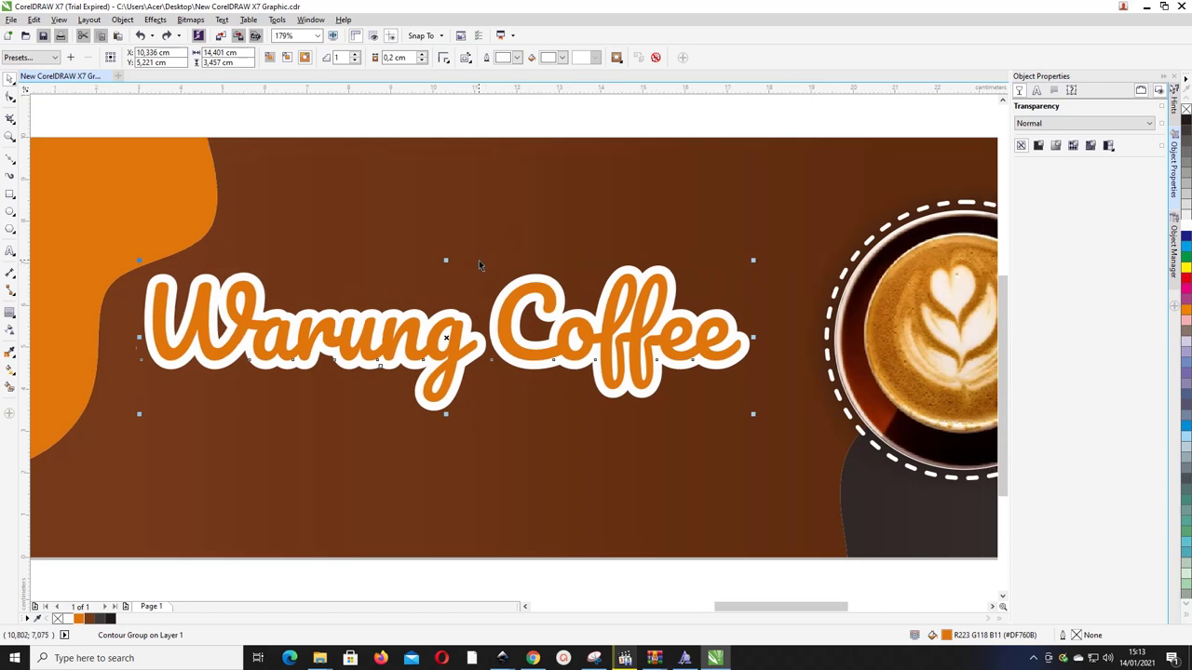
scroll(486, 260, down, 1)
scroll(494, 265, up, 1)
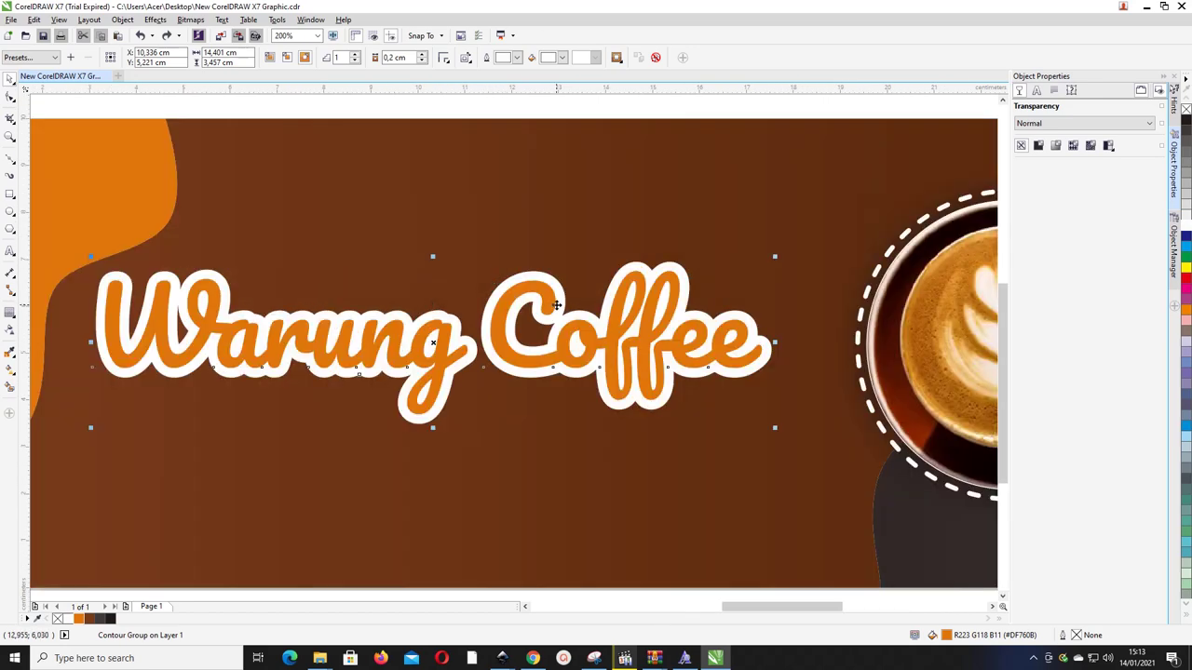
key(ctrl+d)
drag(551, 312, 569, 219)
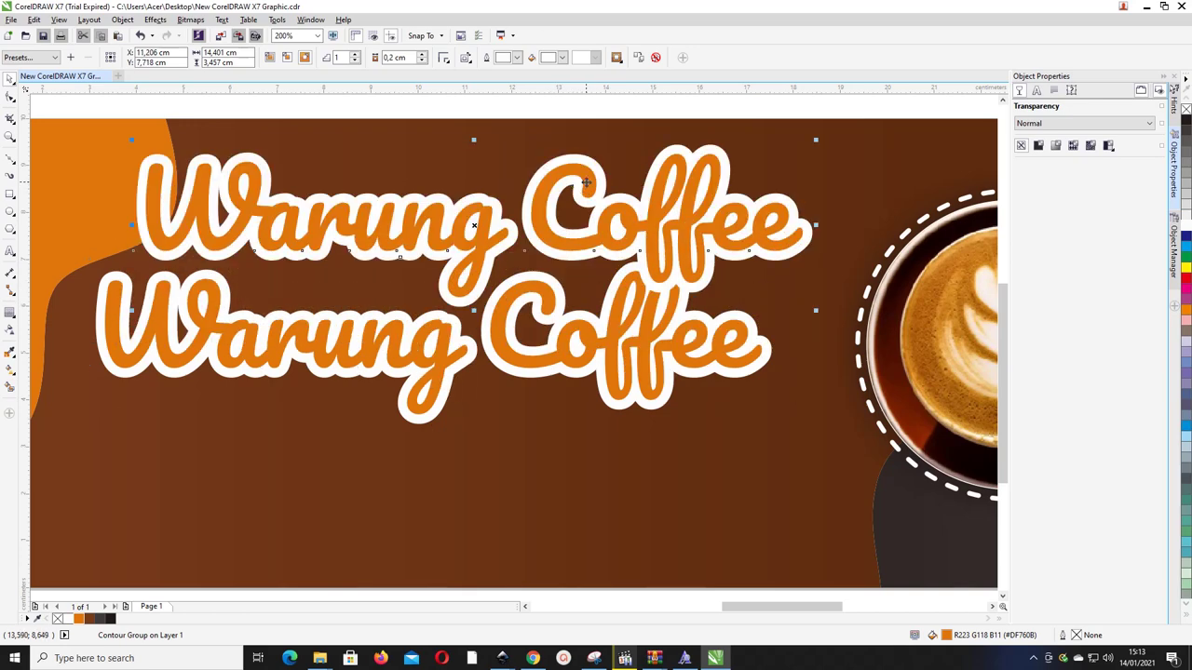
right_click(588, 179)
click(575, 174)
- Break the upper copy's contour group apart, delete its orange text and select the remaining white contour shape
click(163, 26)
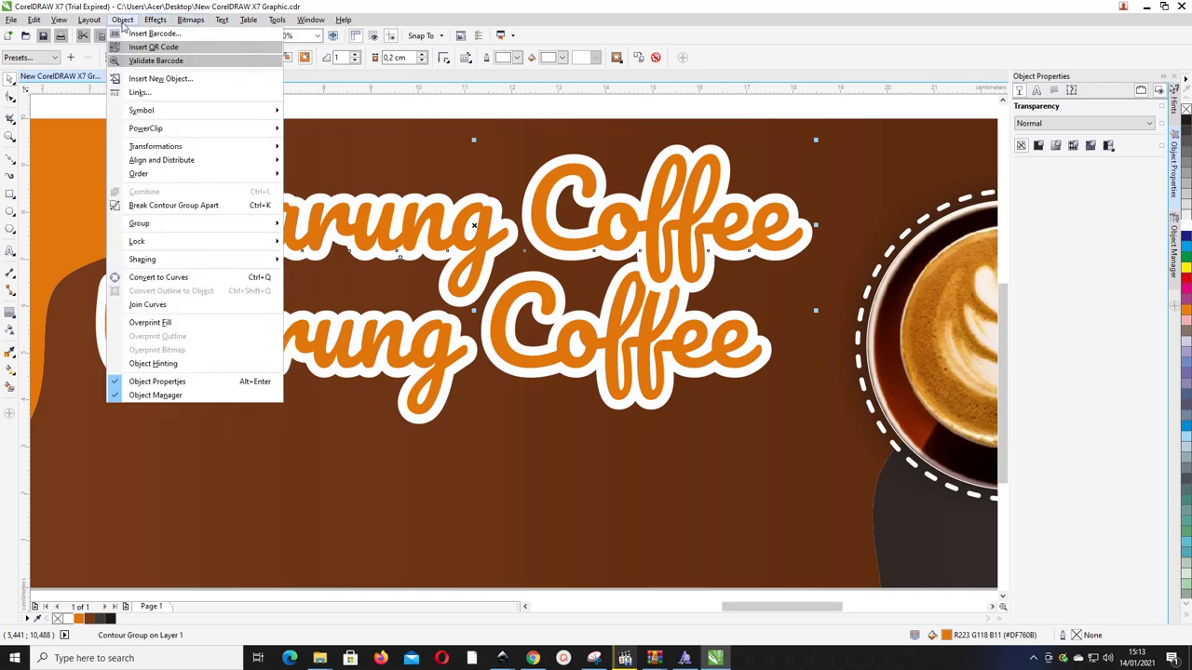
click(186, 204)
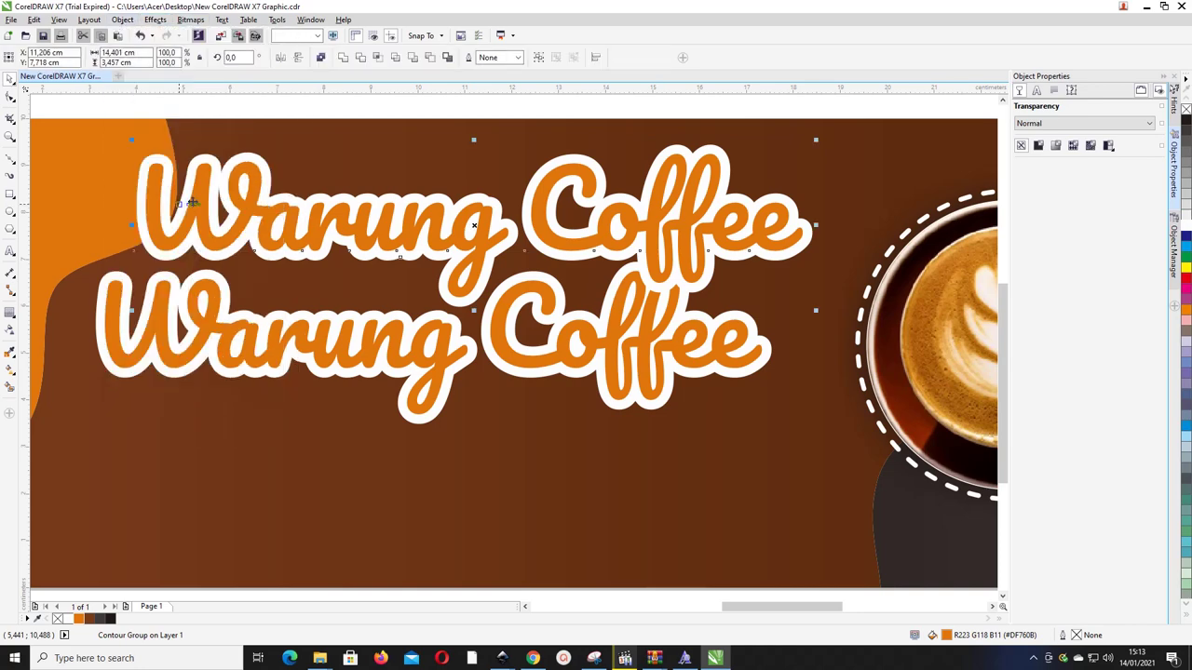
click(341, 112)
drag(254, 207, 244, 230)
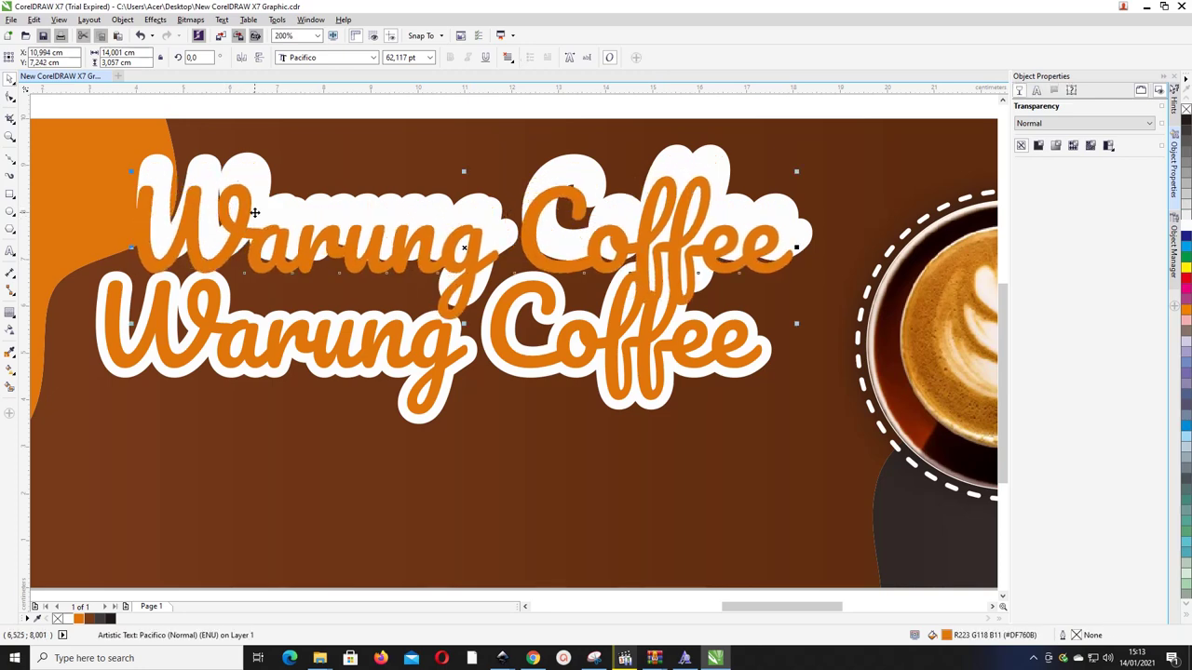
key(Delete)
click(303, 218)
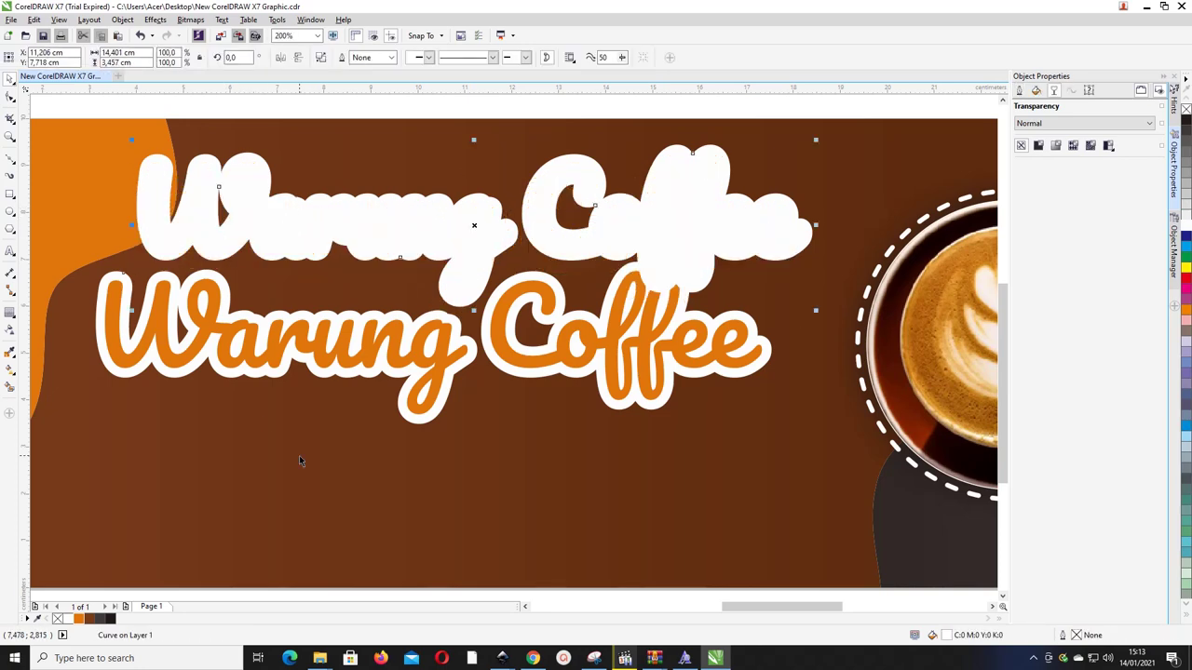
- Fill the spare white lettering silhouette with black and give it a one-step outside contour of about 0.142 cm
click(109, 619)
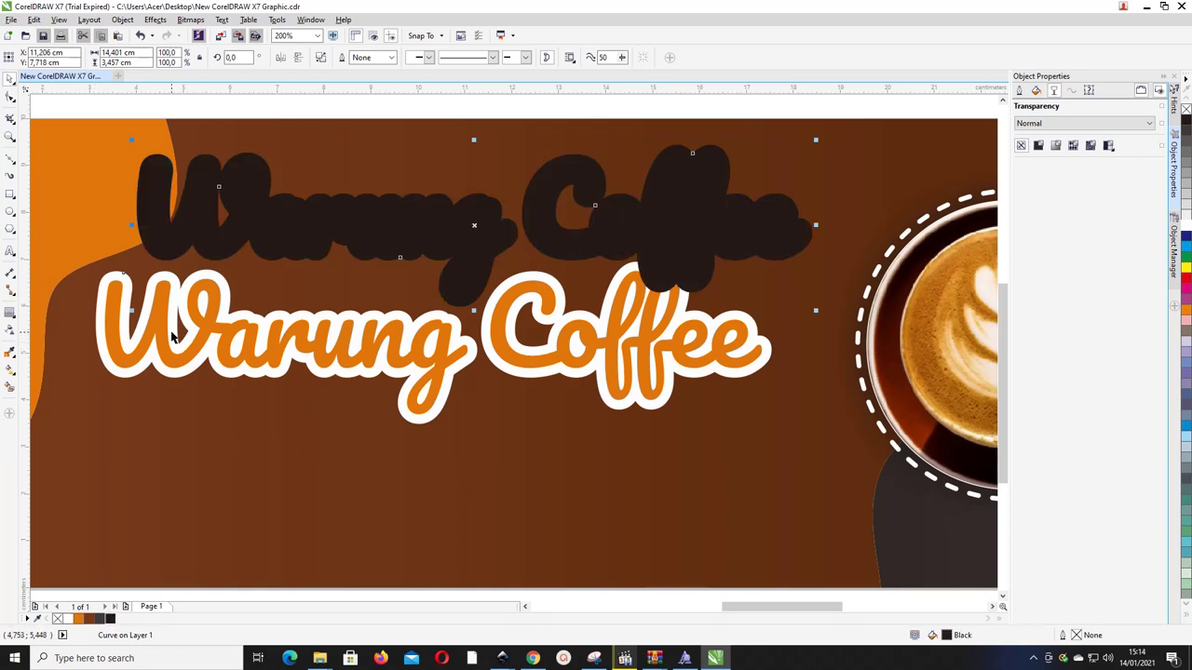
click(10, 318)
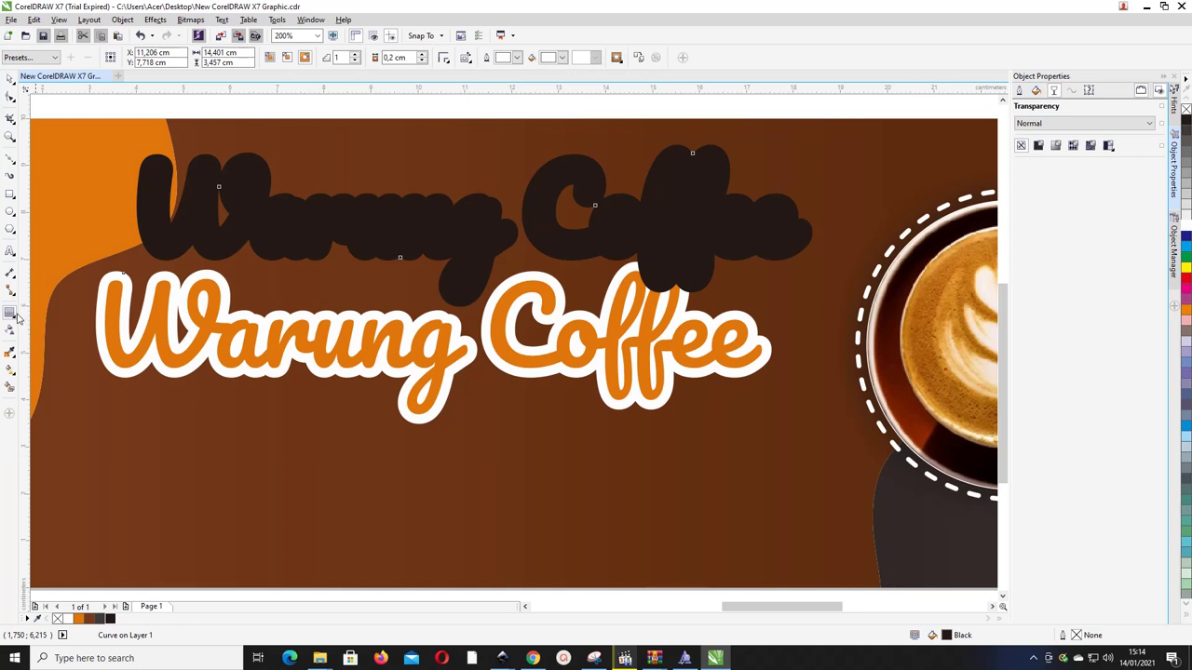
drag(462, 201, 463, 140)
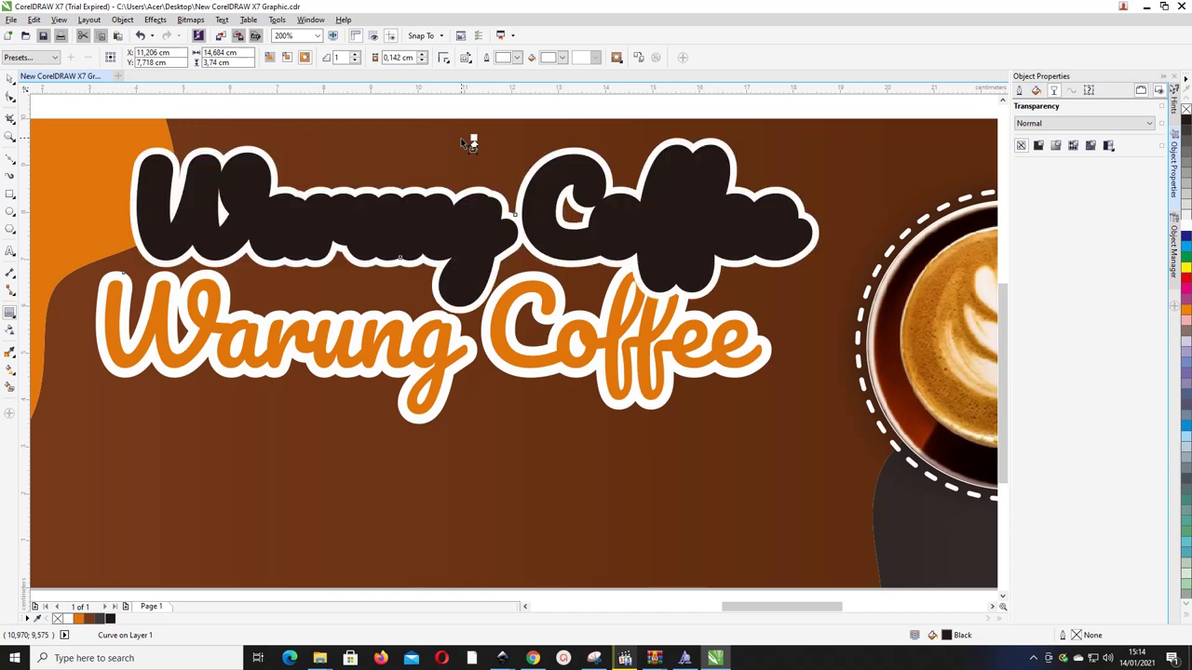
- Place the contoured black silhouette behind the orange Warung Coffee lettering and centre the two on each other horizontally and vertically
drag(188, 217, 230, 296)
key(shift+Page_Down)
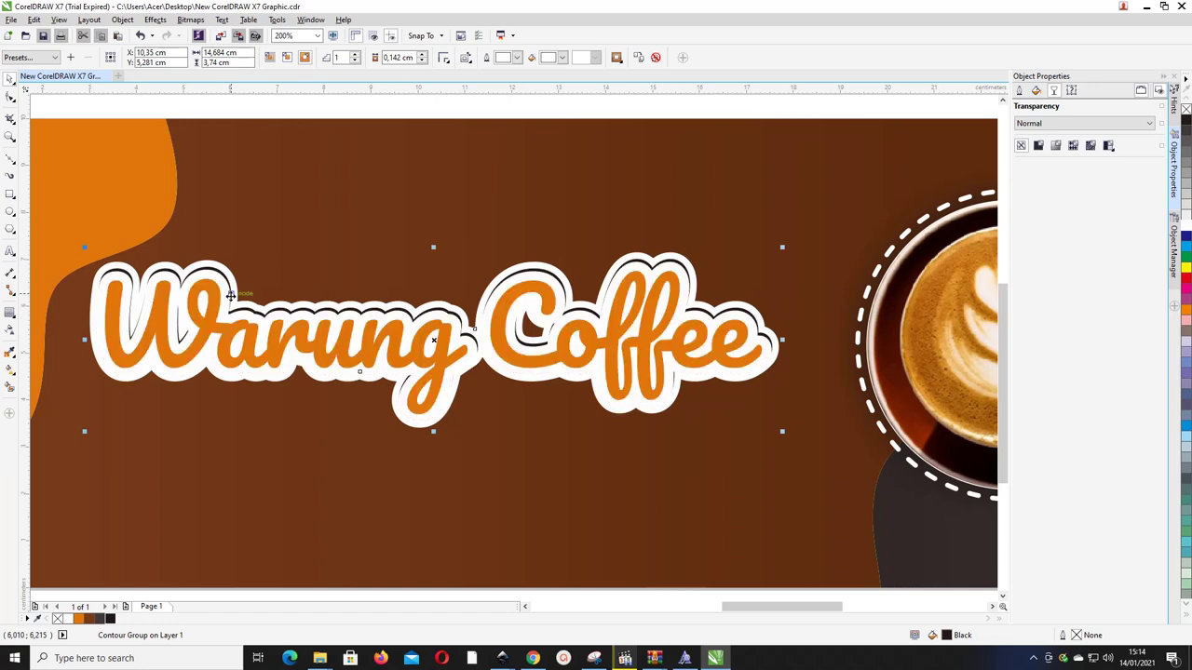
click(230, 320)
shift+click(220, 265)
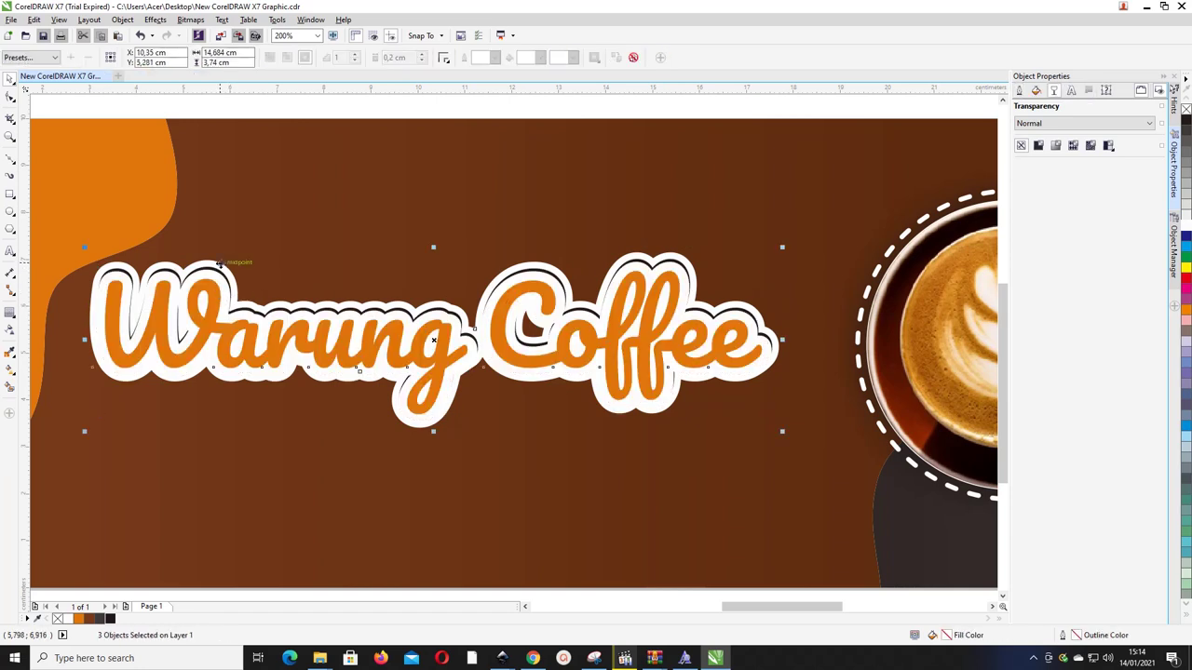
key(c)
key(e)
click(245, 232)
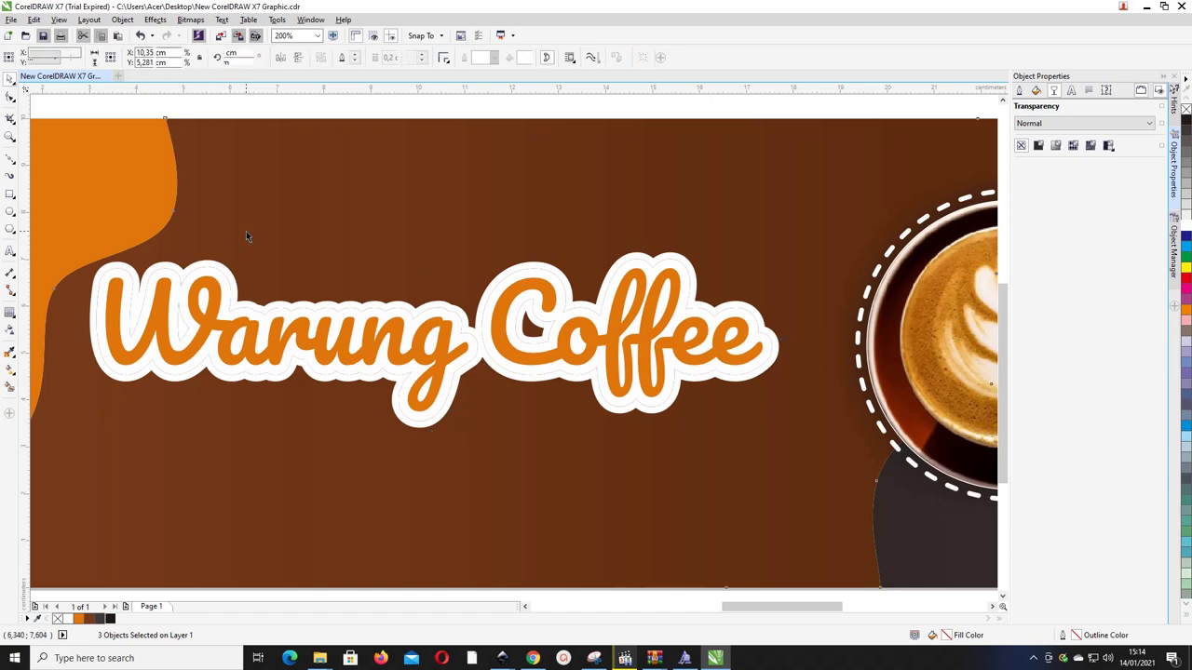
click(224, 269)
drag(224, 266, 236, 253)
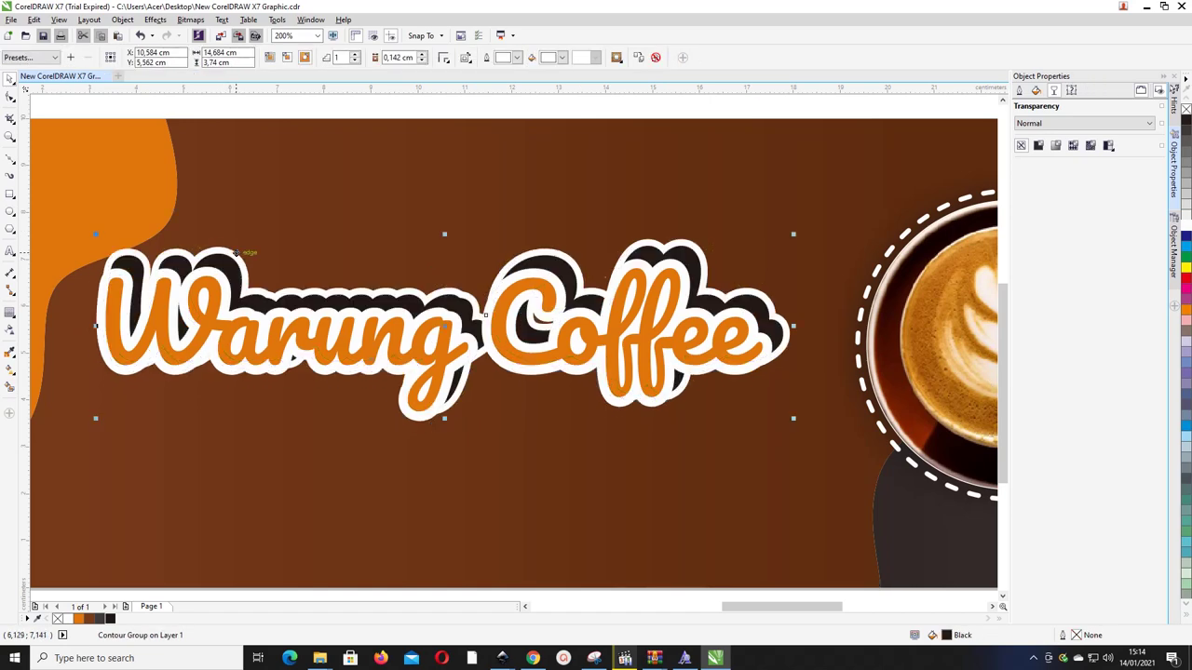
key(ctrl+z)
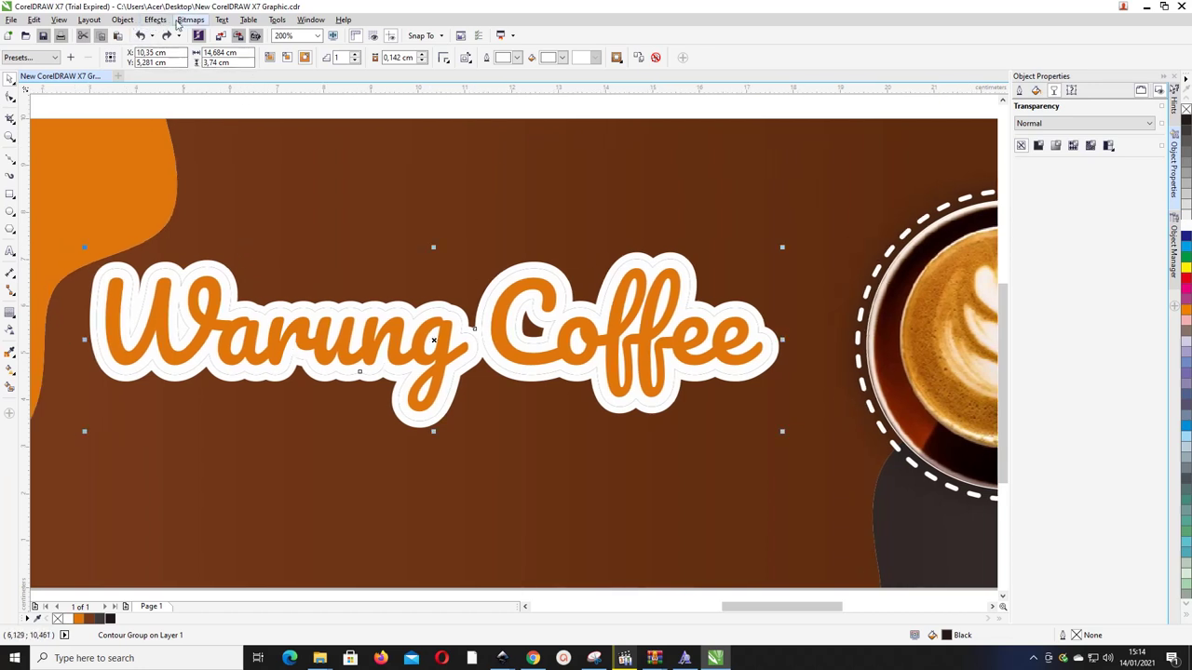
- Break the contour group apart and give the separated outer curve no fill and a white outline
click(130, 24)
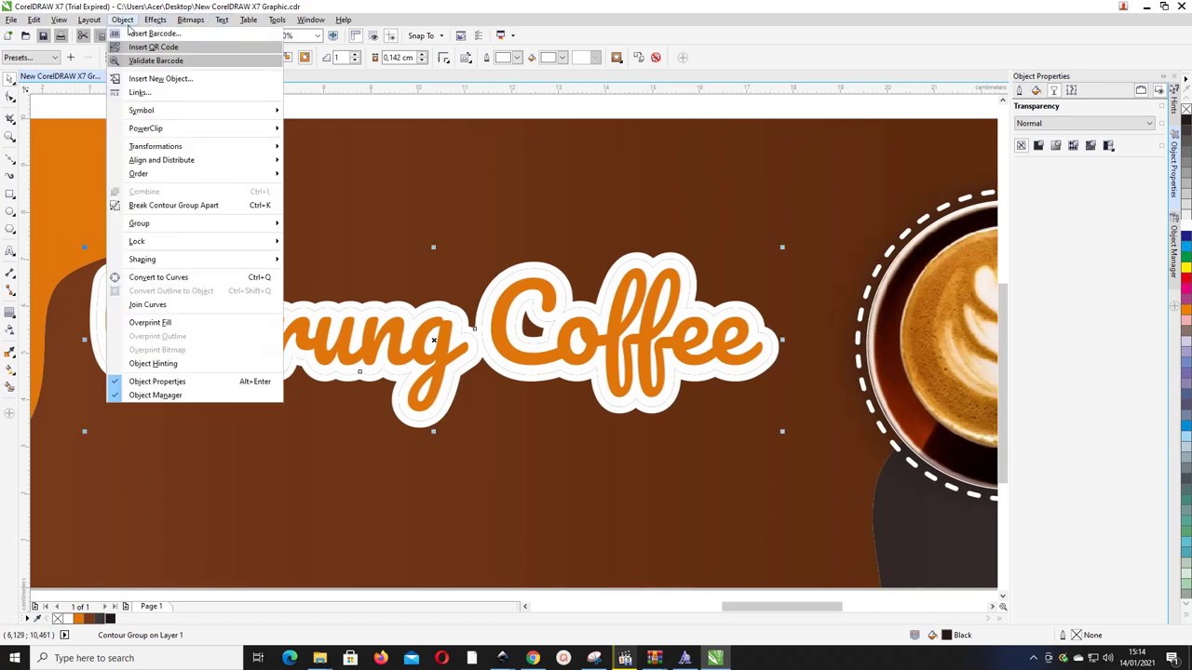
click(165, 205)
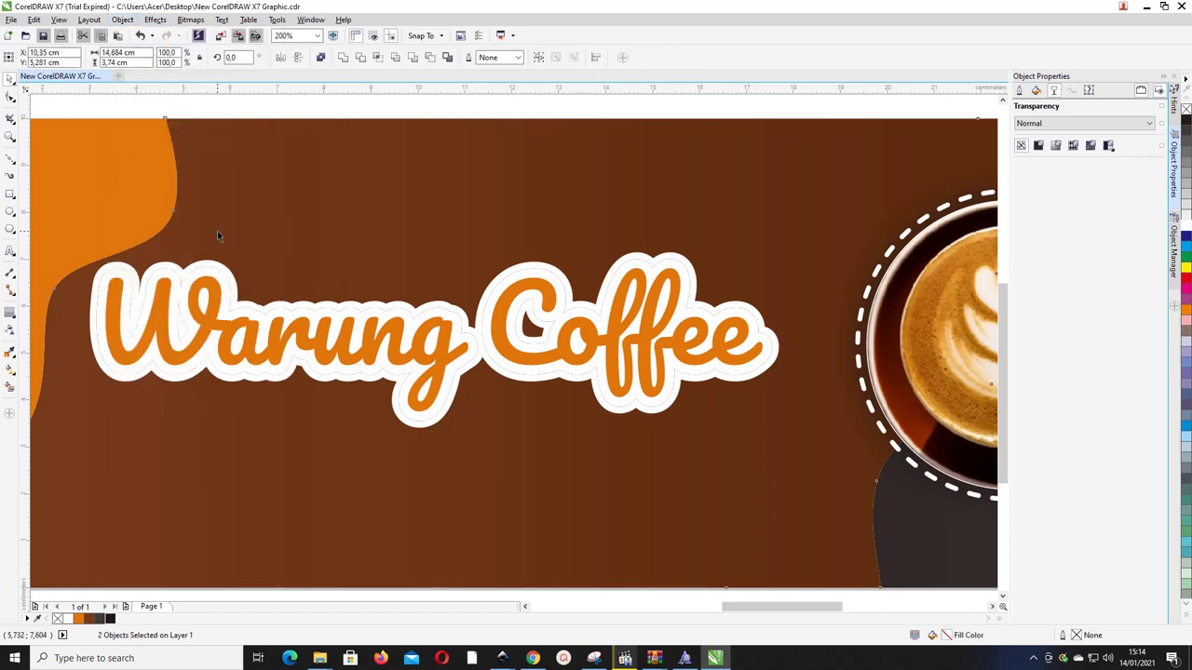
click(214, 268)
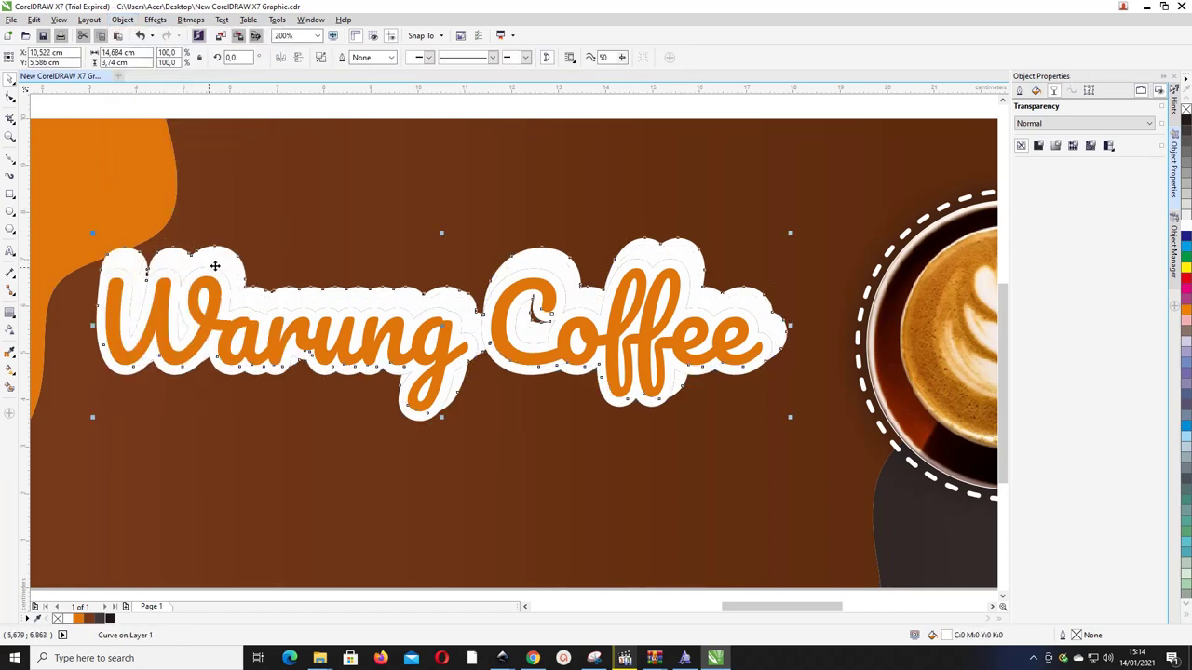
drag(214, 267, 206, 281)
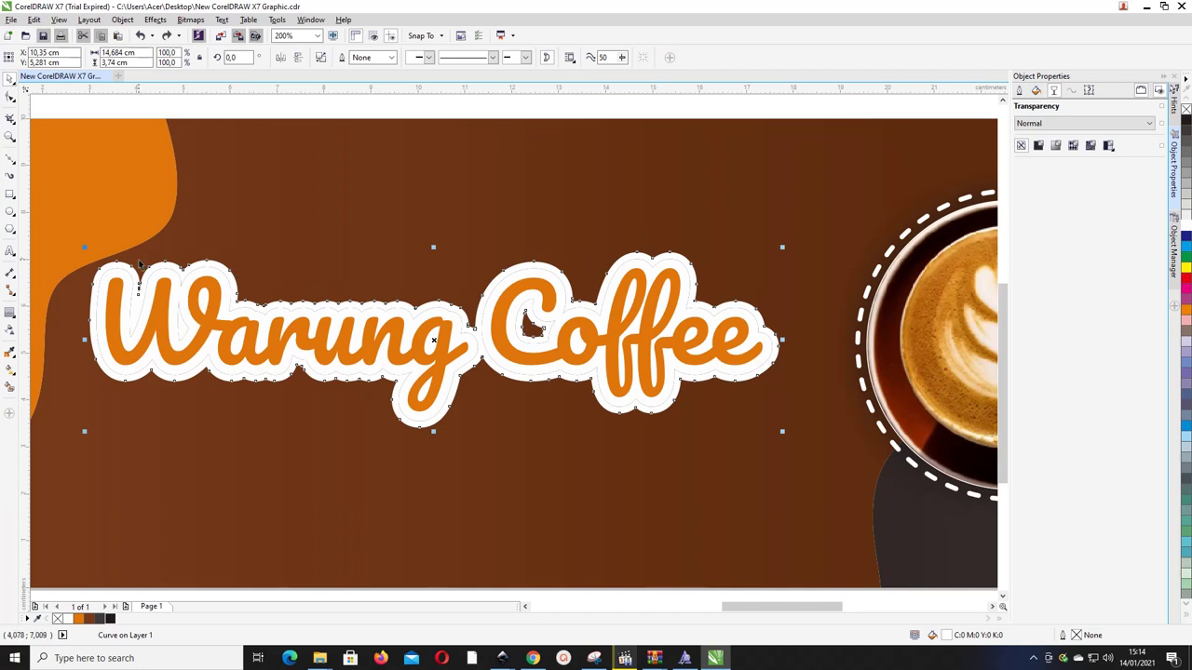
click(60, 619)
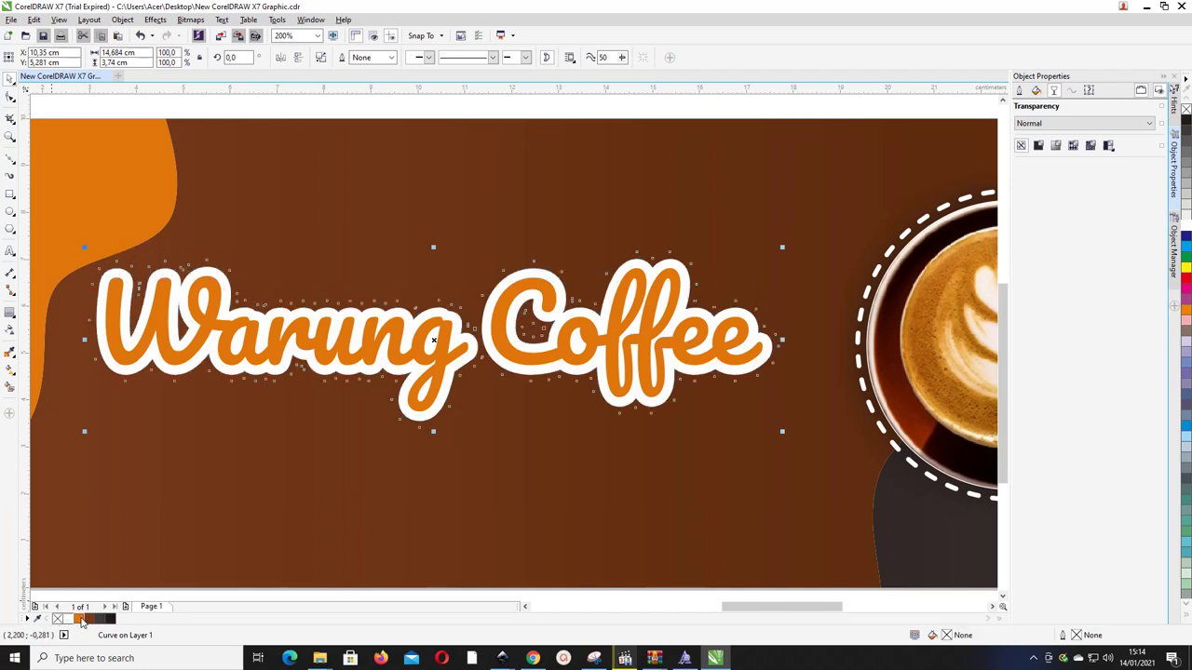
right_click(69, 619)
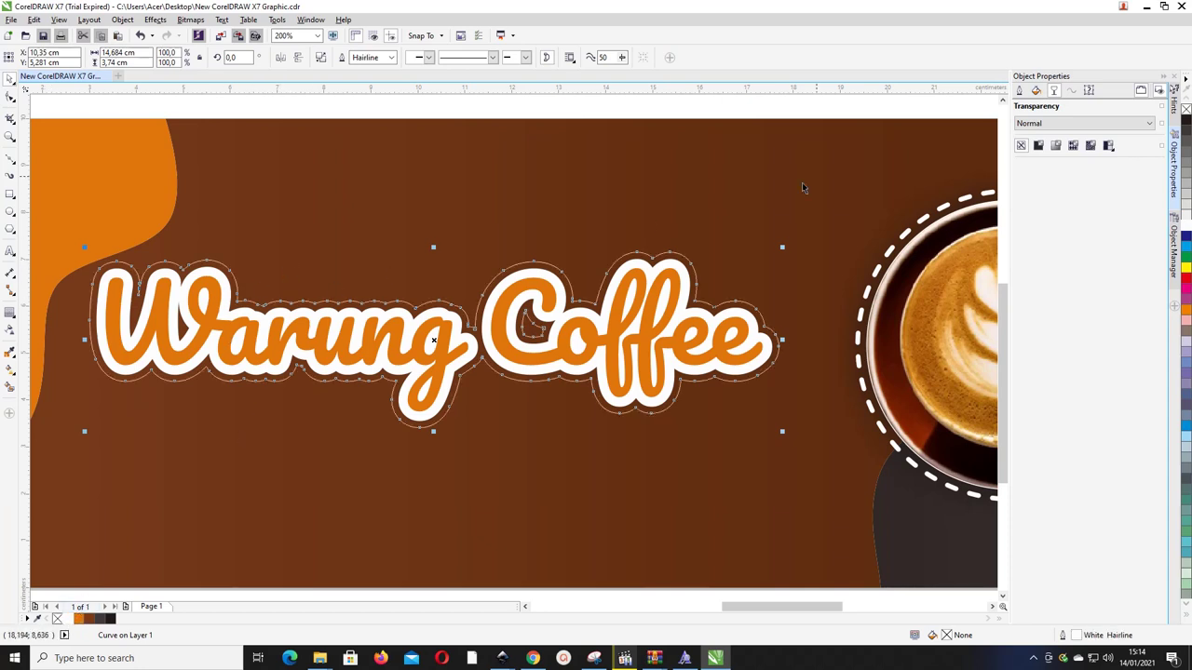
- Set the outer curve's outline width to 0.5 mm, trying 2.5, 1.5, 1.0 and 0.75 mm first
click(1019, 90)
click(1094, 123)
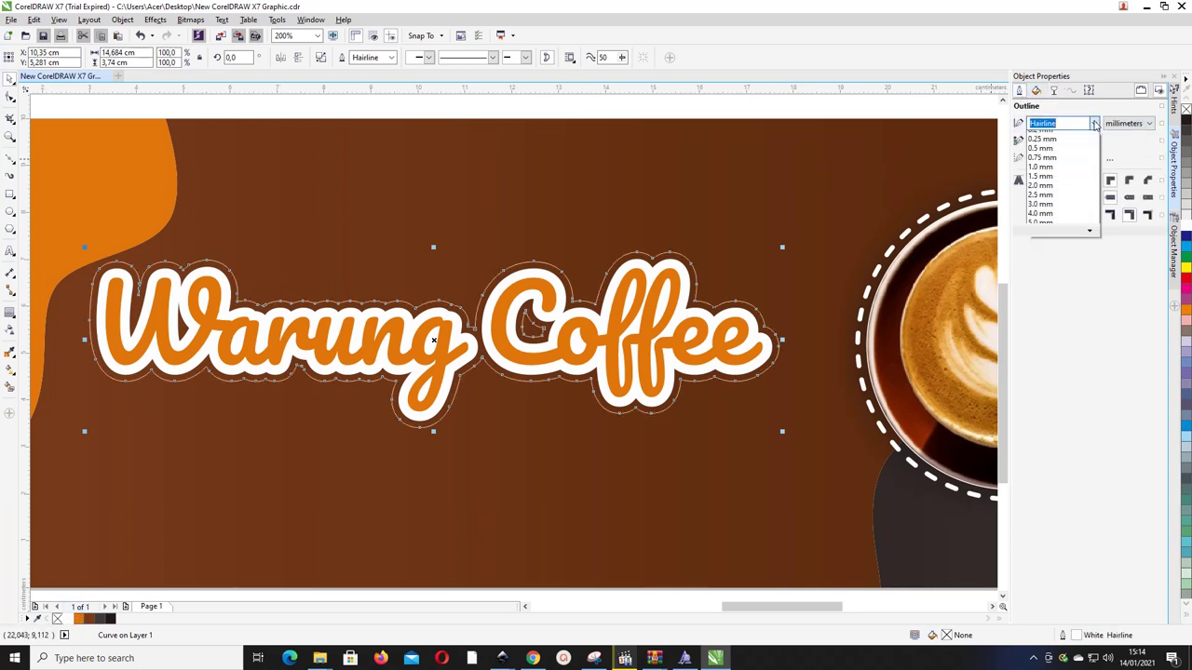
click(1068, 228)
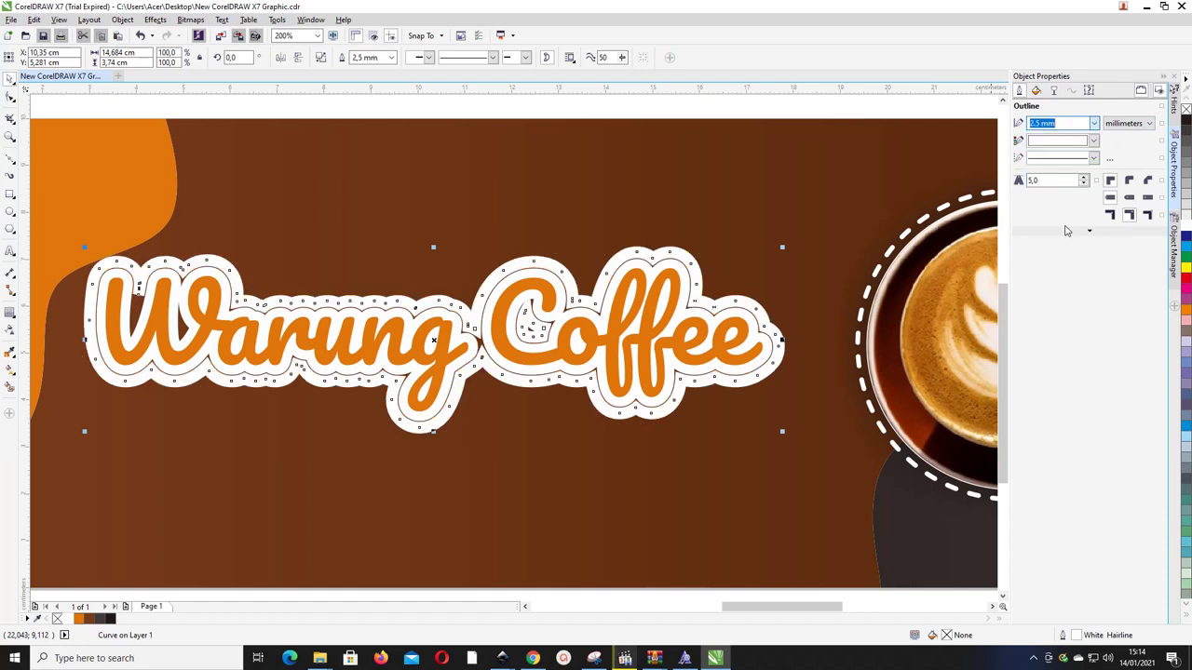
click(1094, 123)
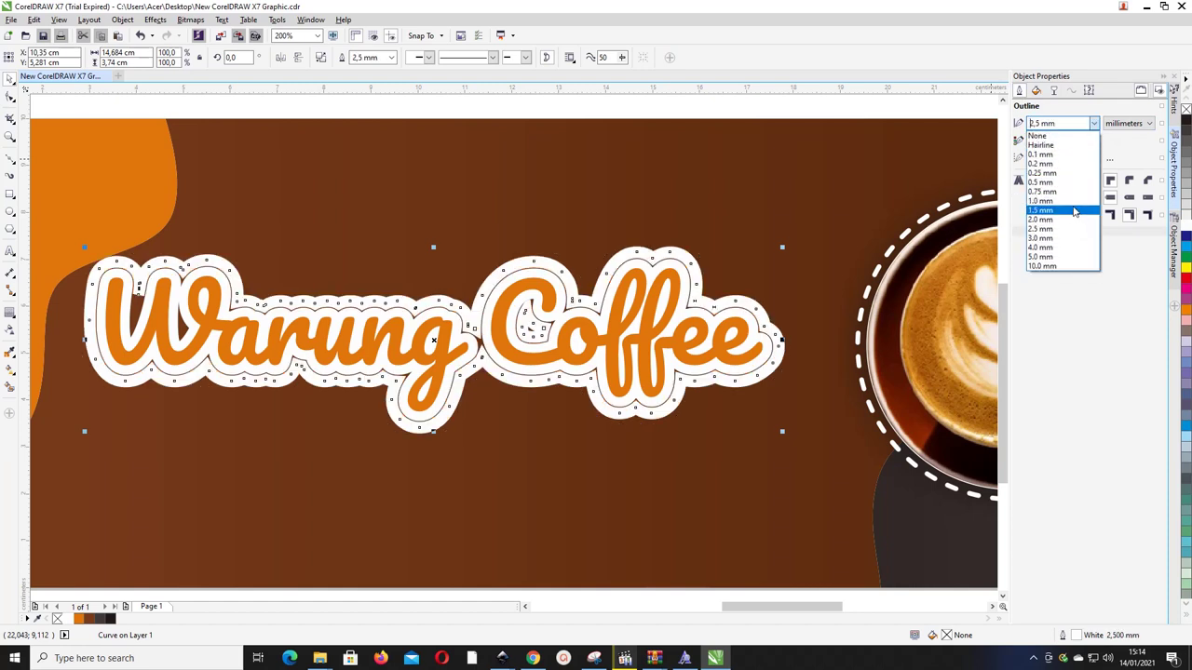
click(1073, 211)
click(1094, 123)
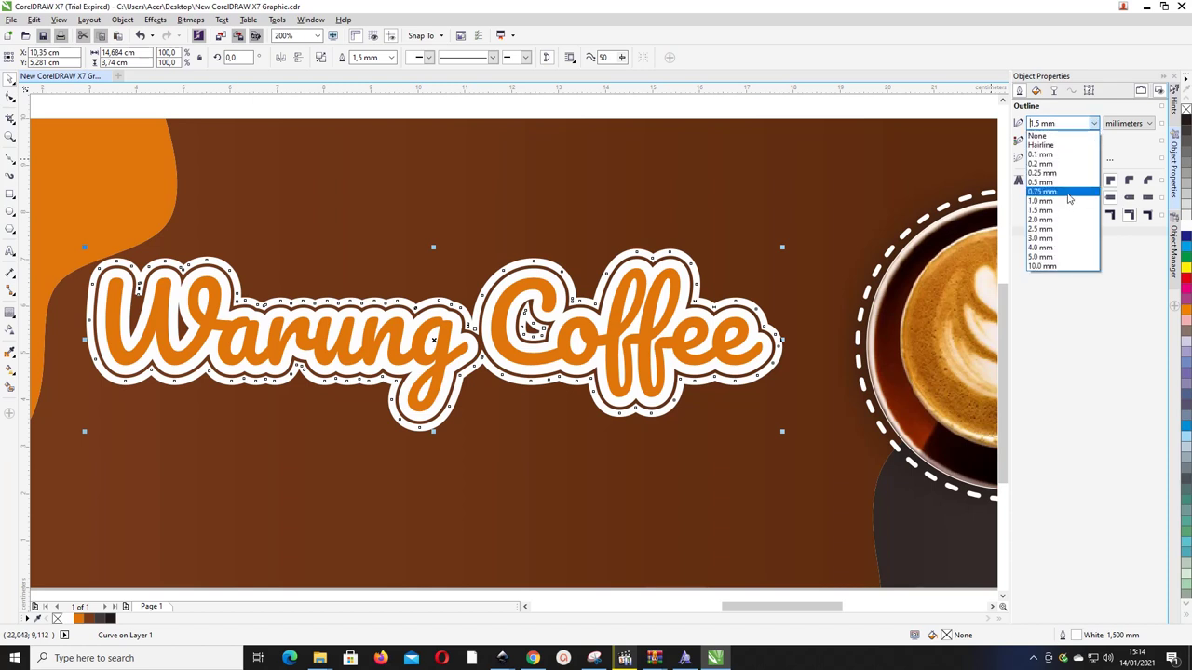
click(1063, 201)
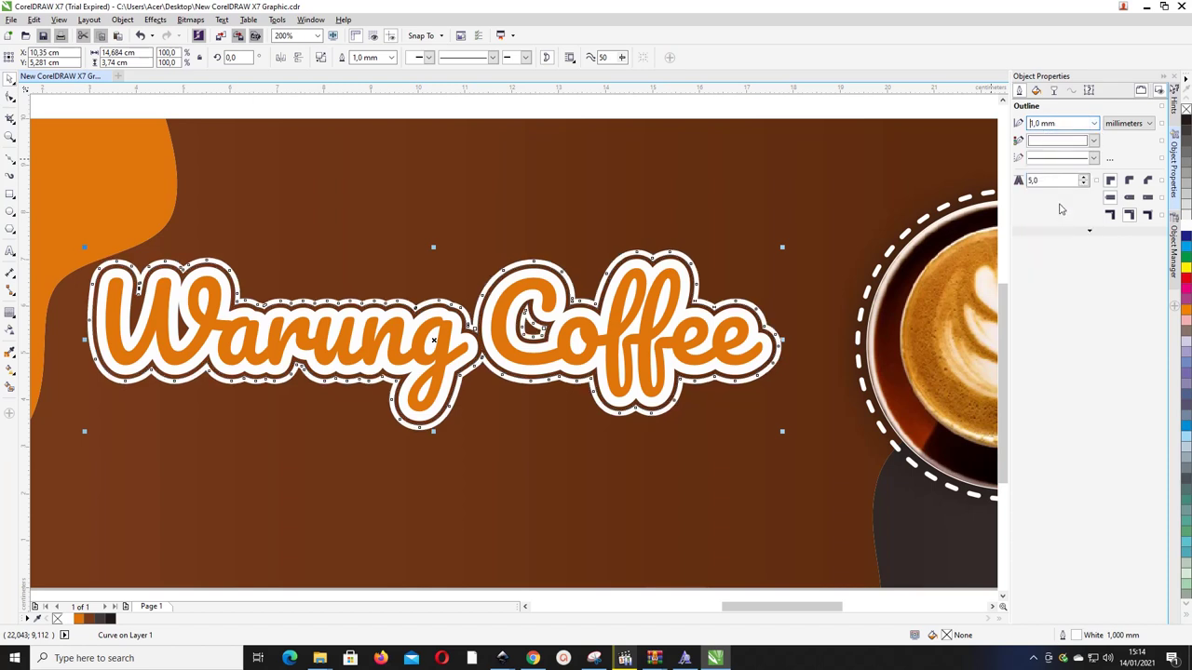
click(1094, 124)
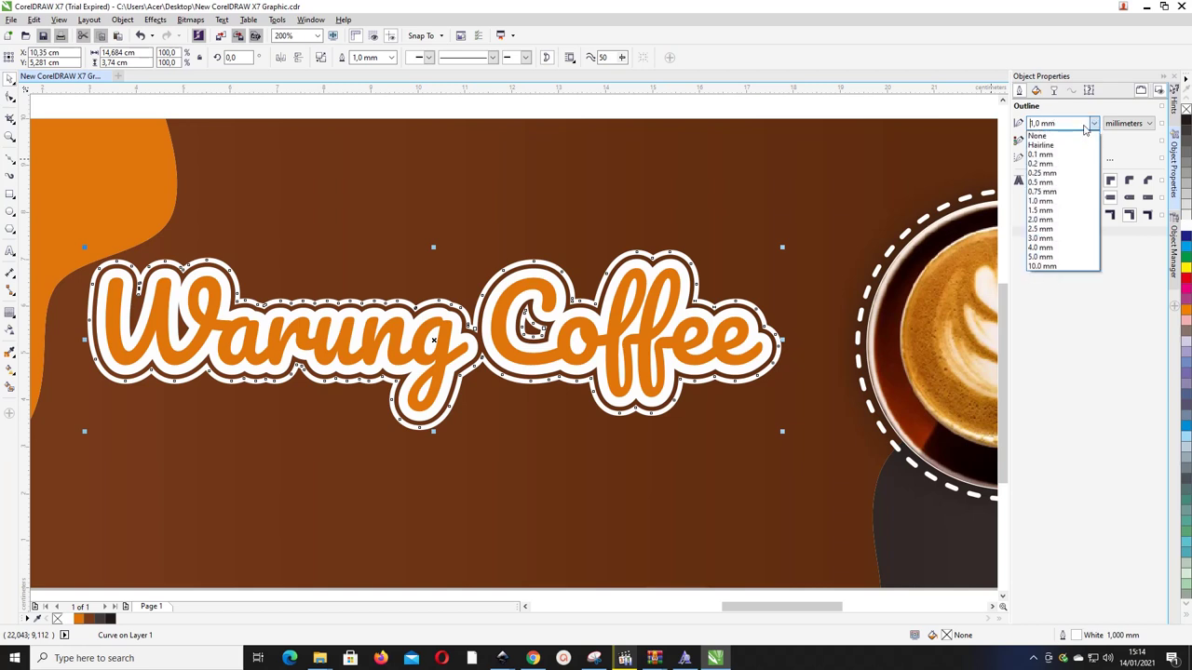
click(1060, 192)
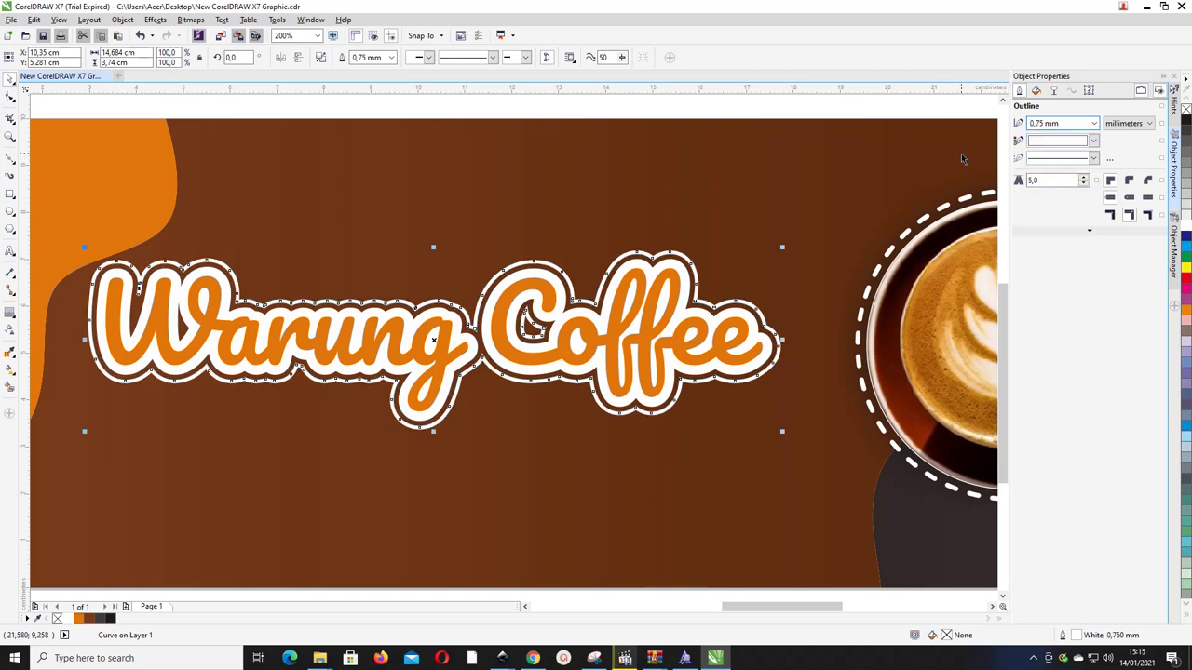
click(1094, 124)
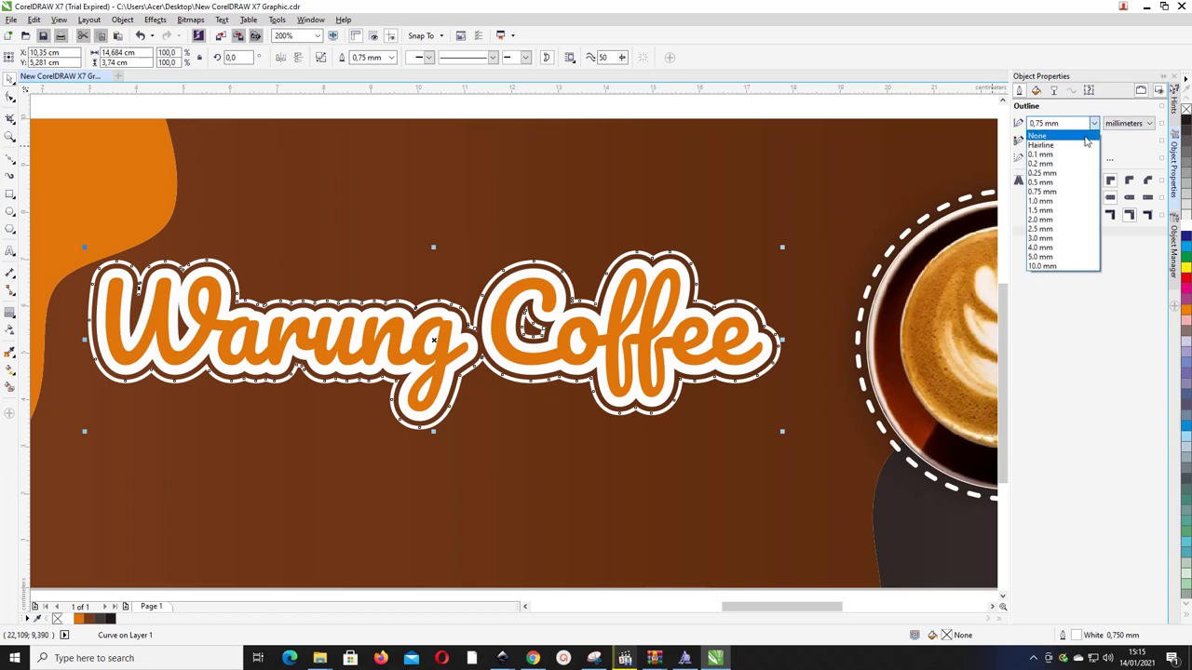
click(1055, 182)
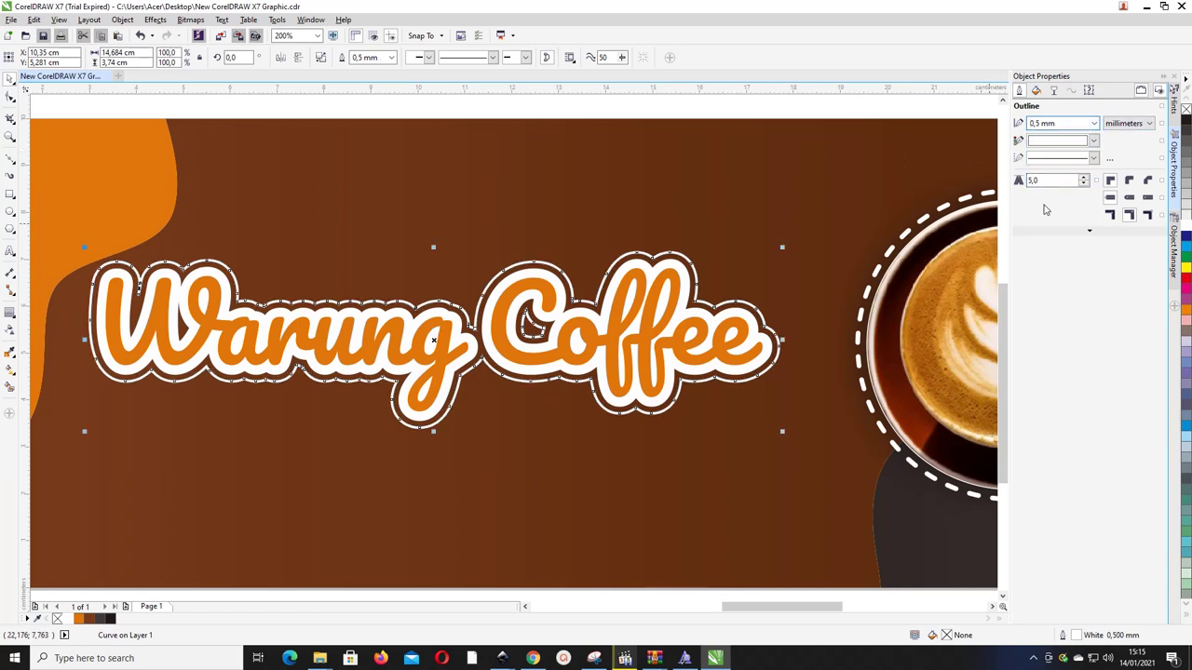
- Apply a long-dash line style to the outer curve's outline and replace it with an edited version that has wider gaps
click(1094, 157)
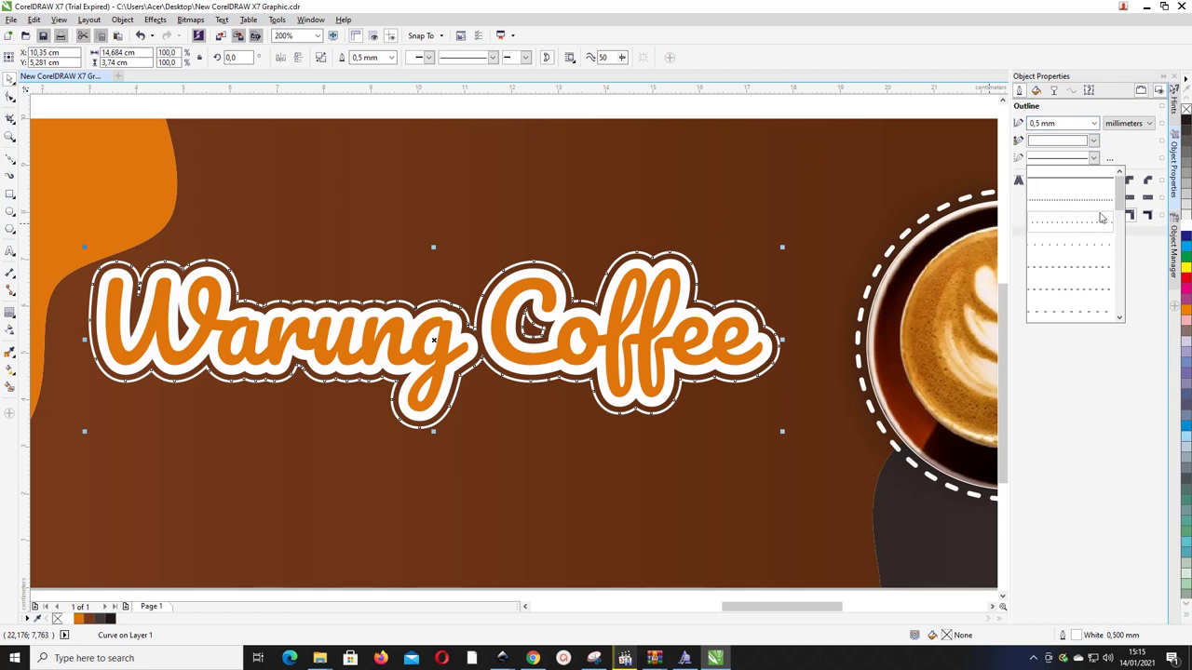
drag(1117, 183, 1115, 244)
click(1097, 245)
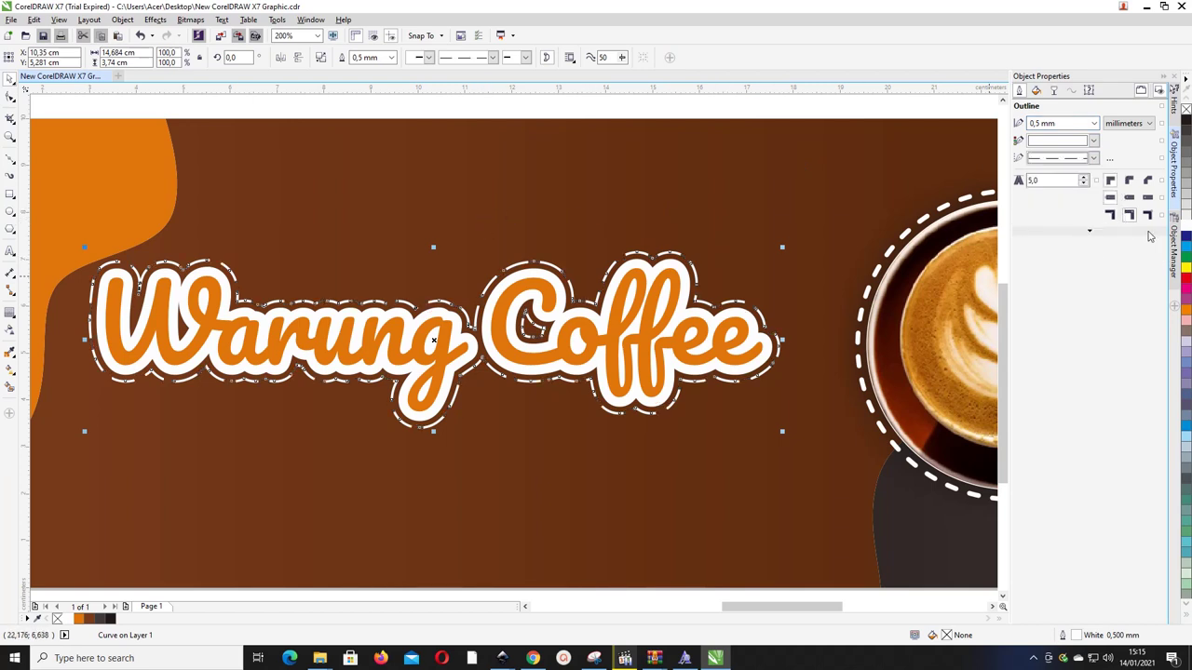
click(1109, 159)
drag(702, 255, 1018, 118)
drag(818, 163, 850, 162)
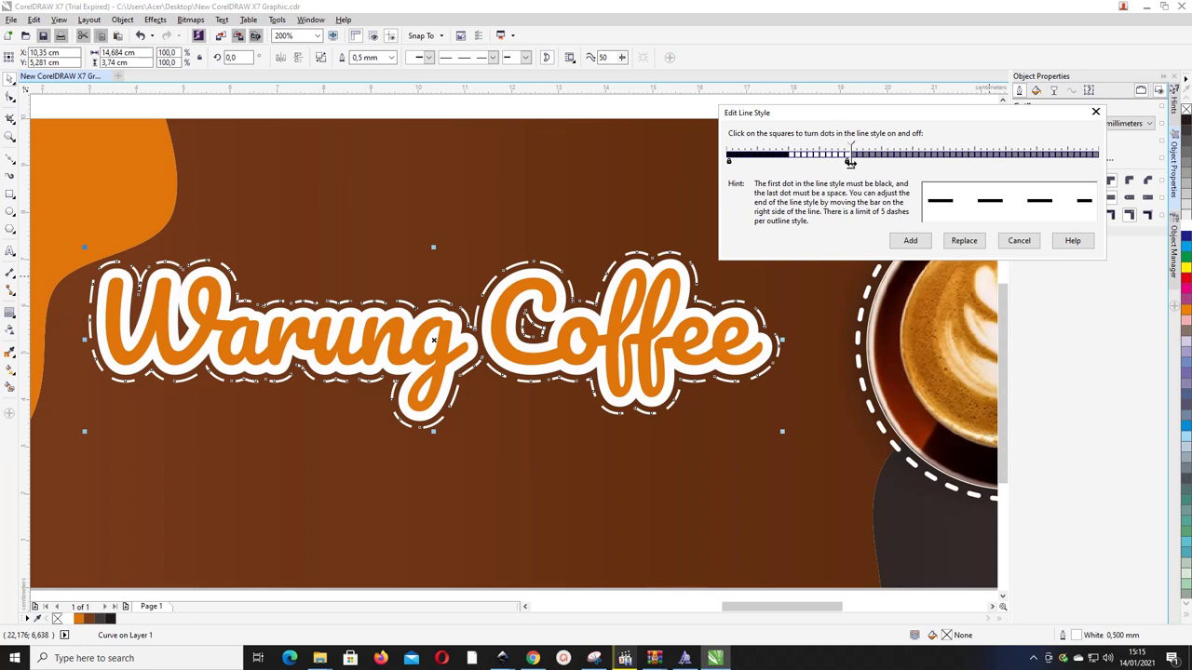
click(963, 244)
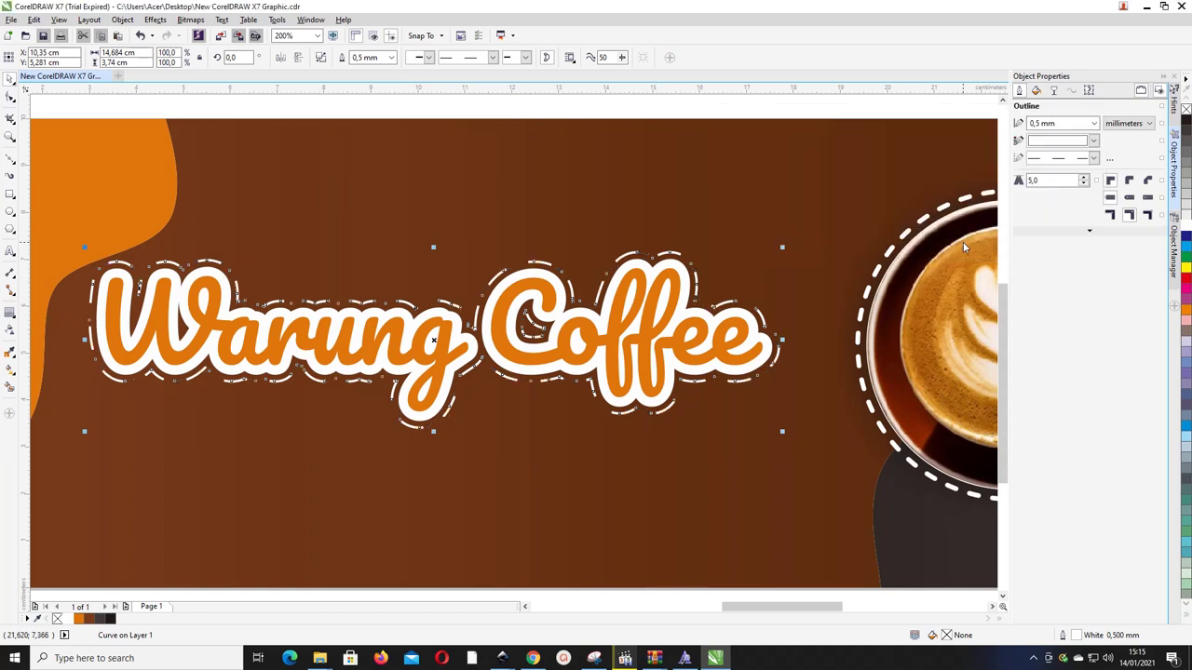
- Enlarge the Warung Coffee lettering with all its outline shapes to about 111.9% and nudge the whole set slightly left on the banner
click(341, 106)
scroll(524, 238, right, 2)
scroll(525, 237, down, 1)
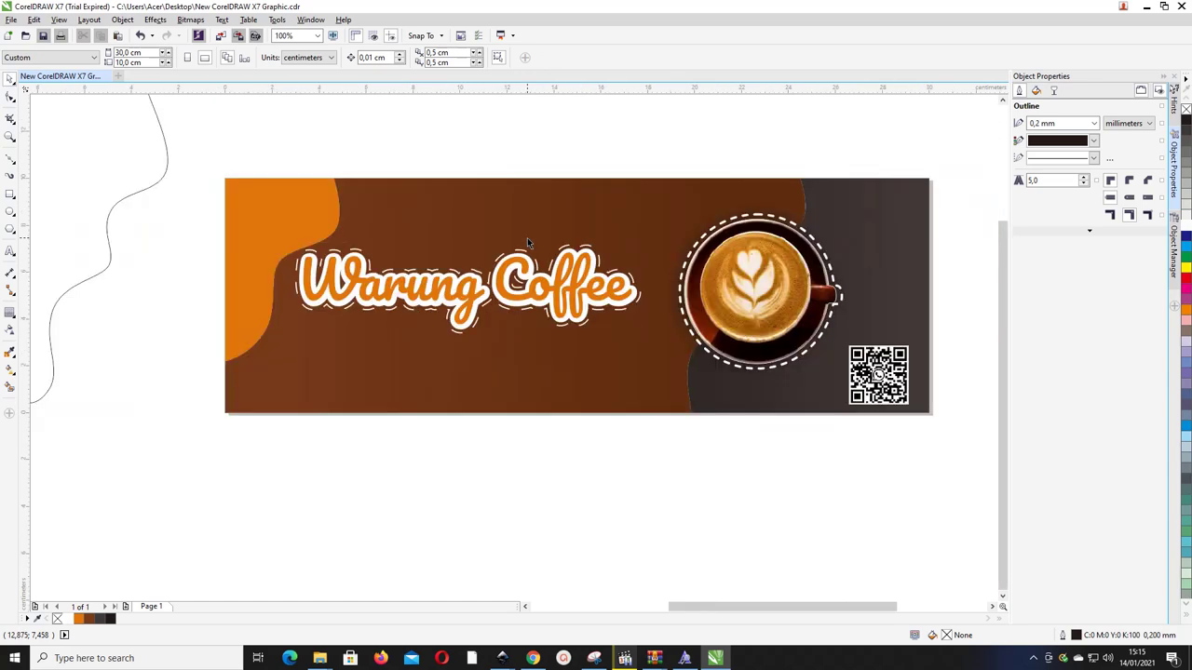
drag(256, 132, 643, 344)
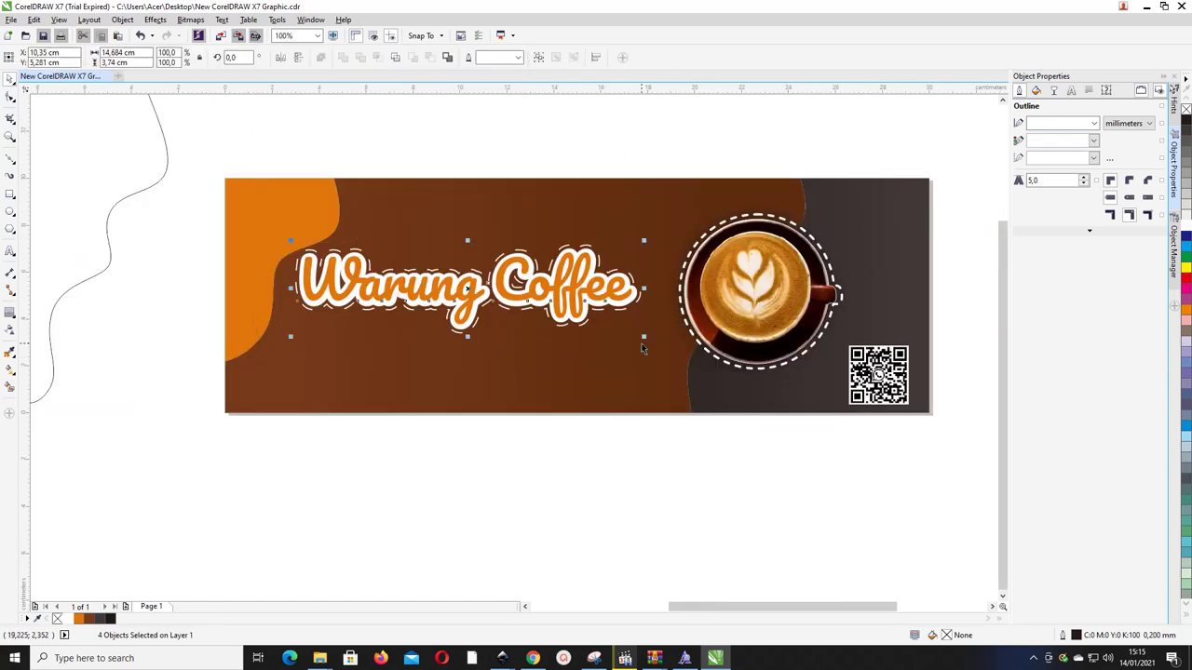
drag(291, 335, 270, 342)
drag(369, 290, 363, 289)
click(475, 171)
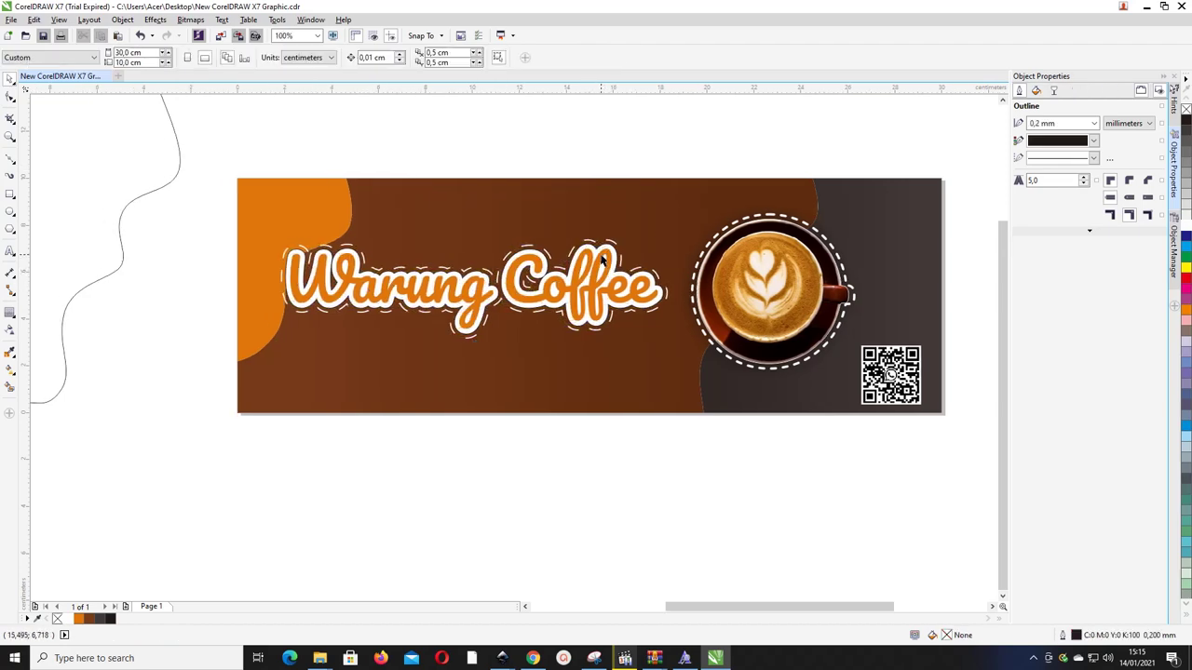
- Delete the black silhouette behind the Warung Coffee lettering
scroll(603, 263, up, 2)
click(615, 251)
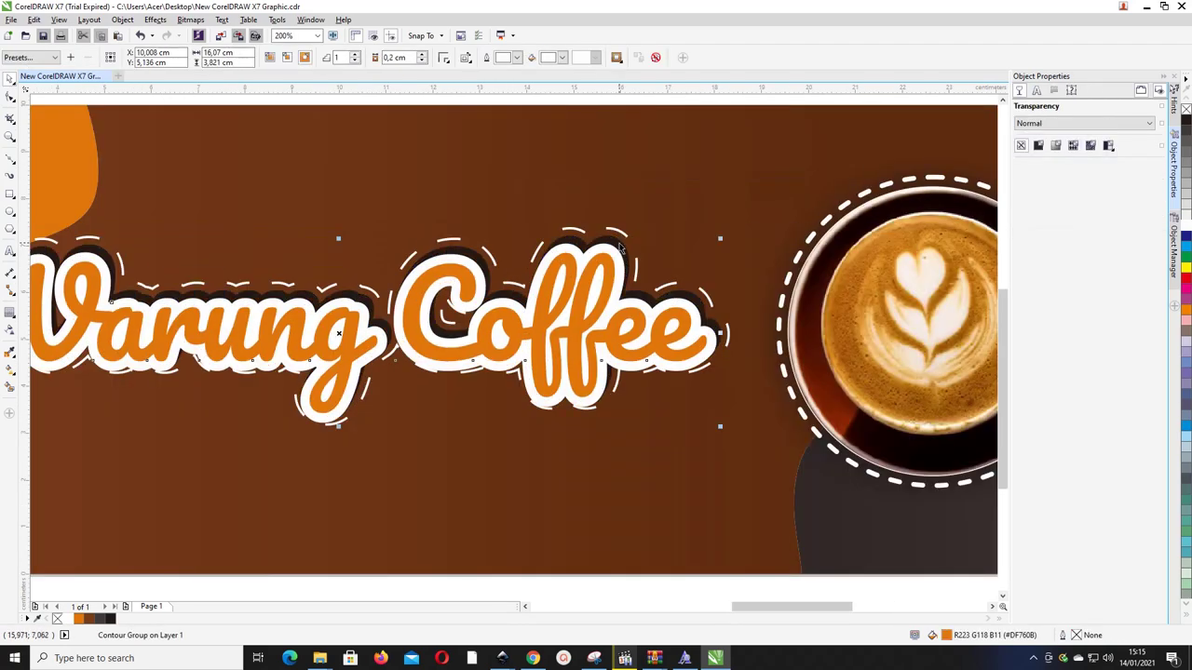
click(620, 242)
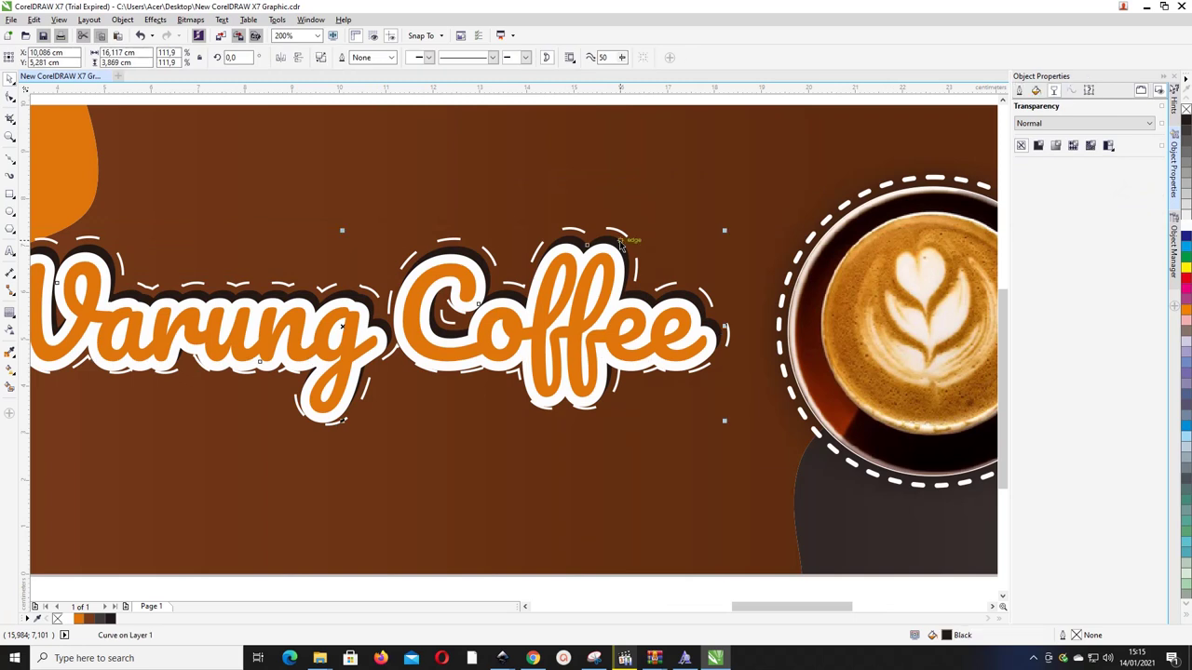
key(Delete)
- Centre the Warung Coffee lettering with its white contour on the dashed outline curve
click(605, 262)
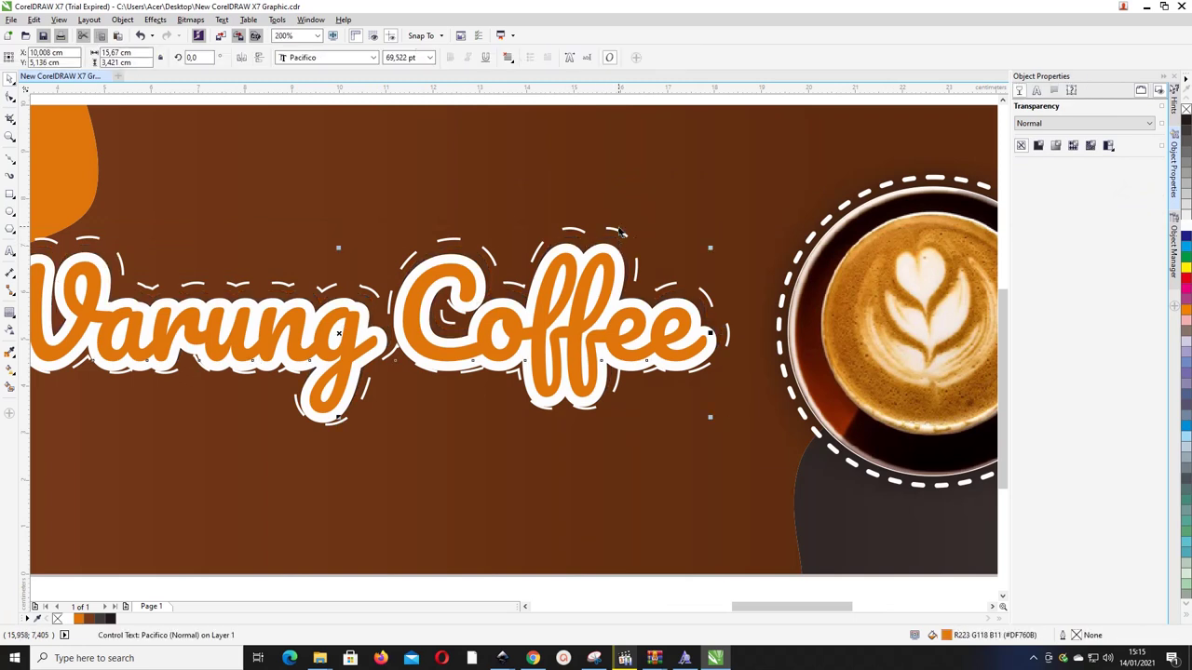
shift+click(620, 234)
shift+click(616, 230)
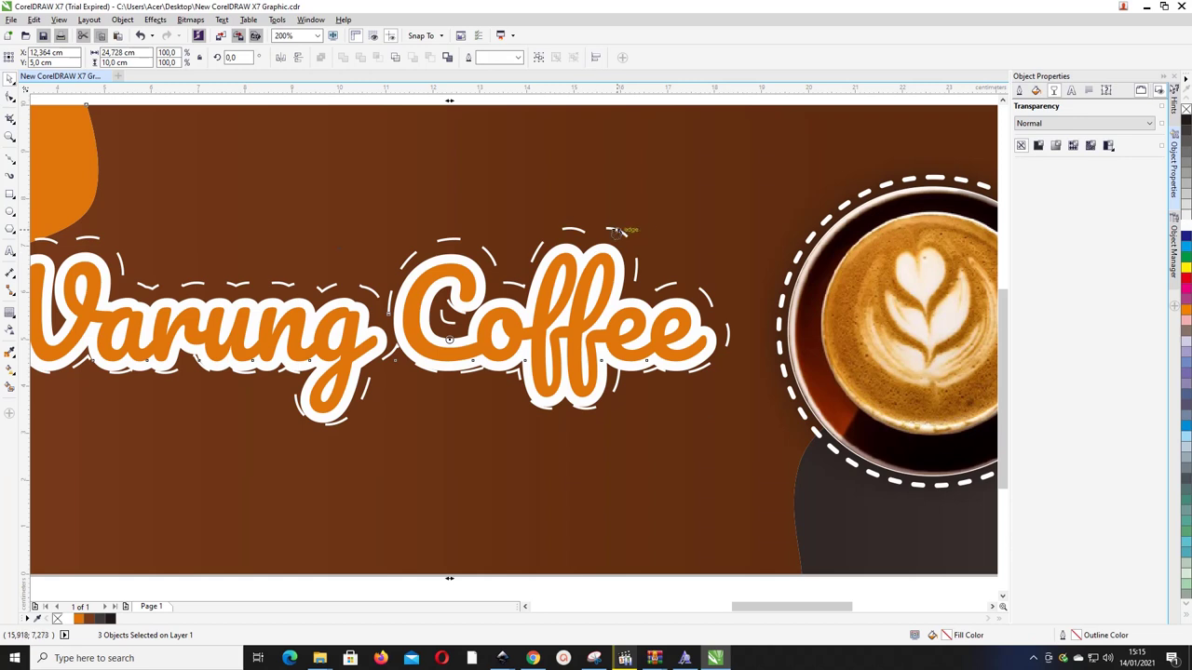
click(586, 316)
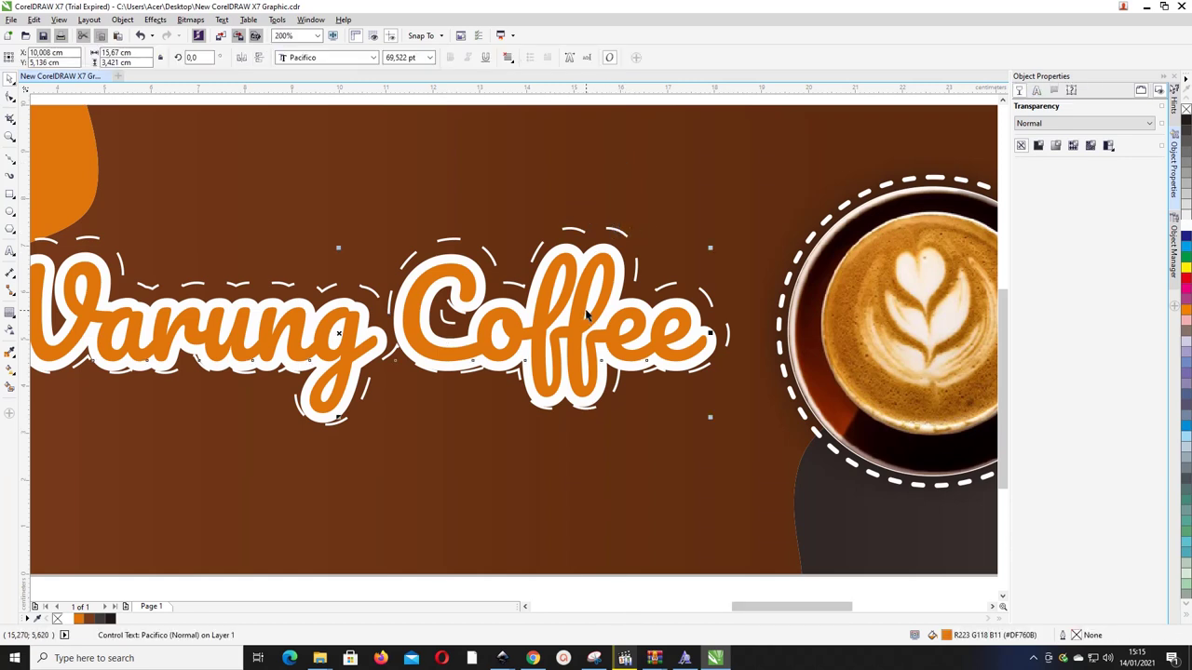
shift+click(617, 231)
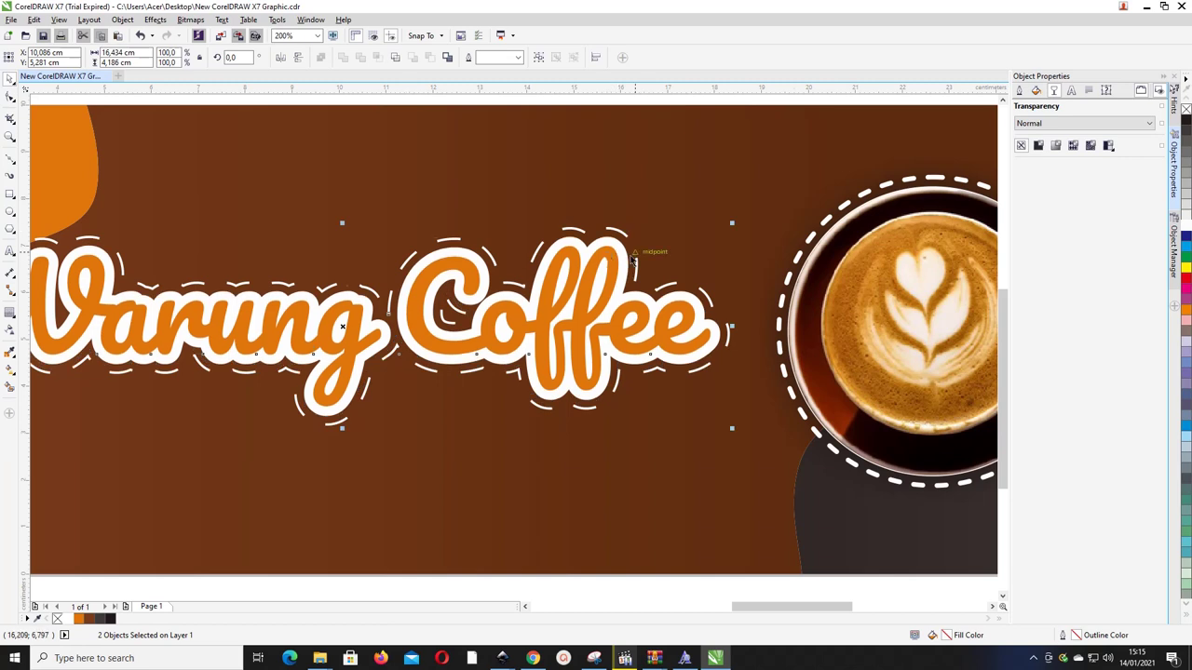
scroll(631, 256, right, 1)
scroll(630, 253, down, 1)
click(503, 143)
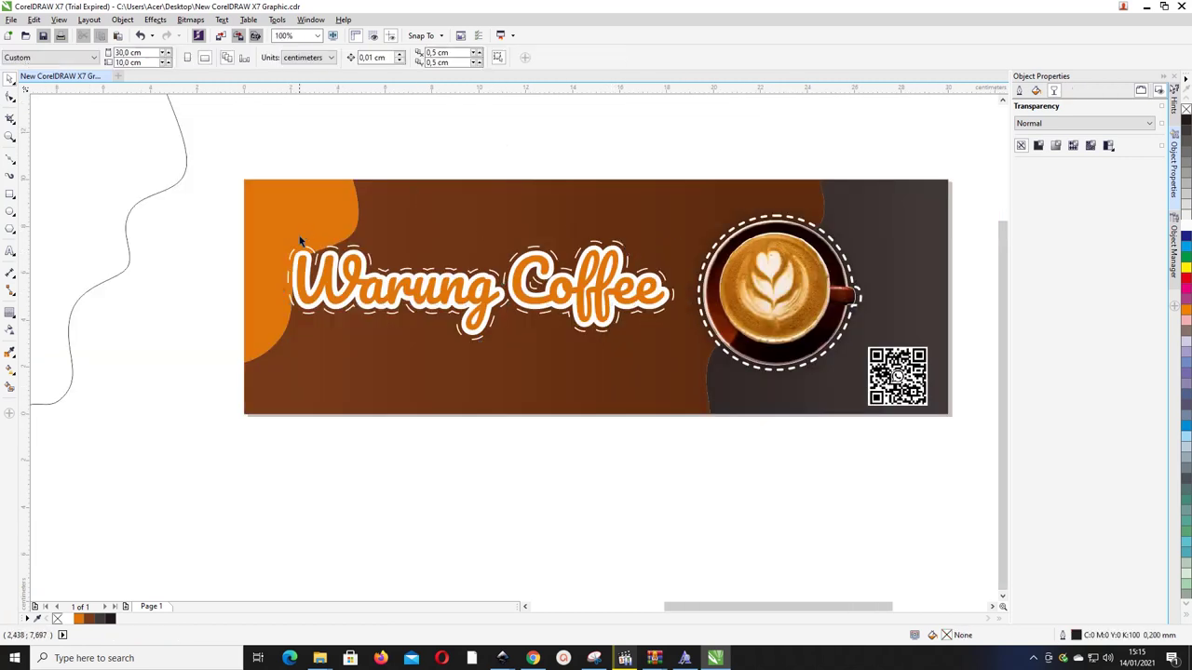
- Check the outline properties of the dashed curve around the Warung Coffee lettering
click(340, 252)
click(360, 253)
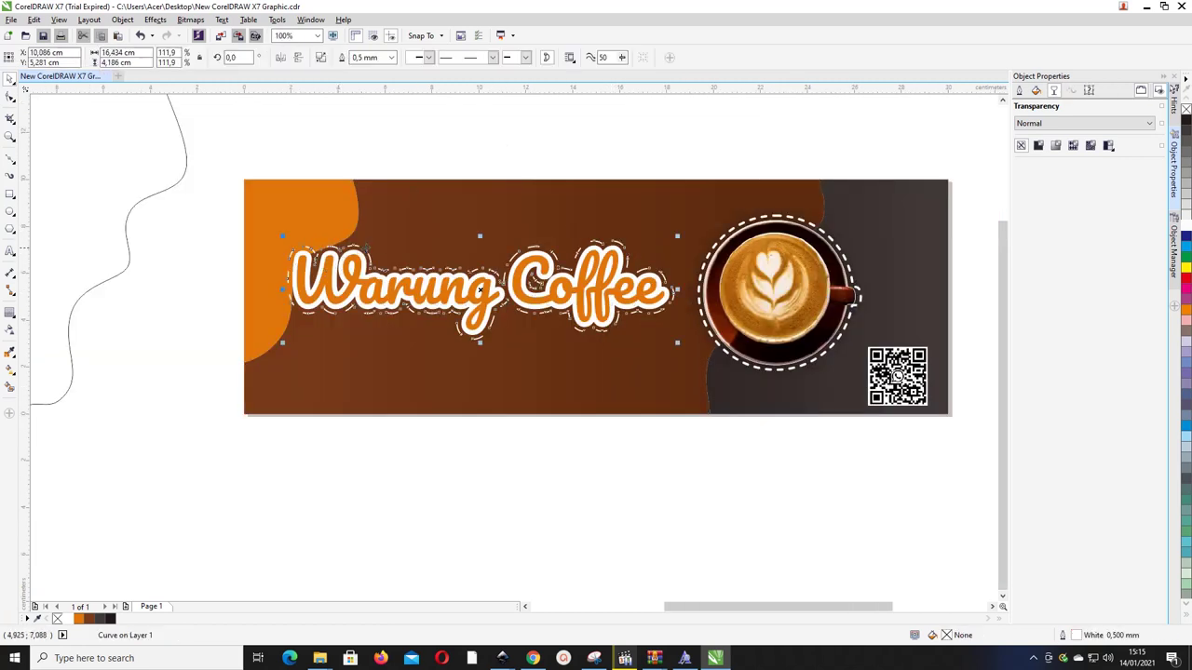
click(1021, 91)
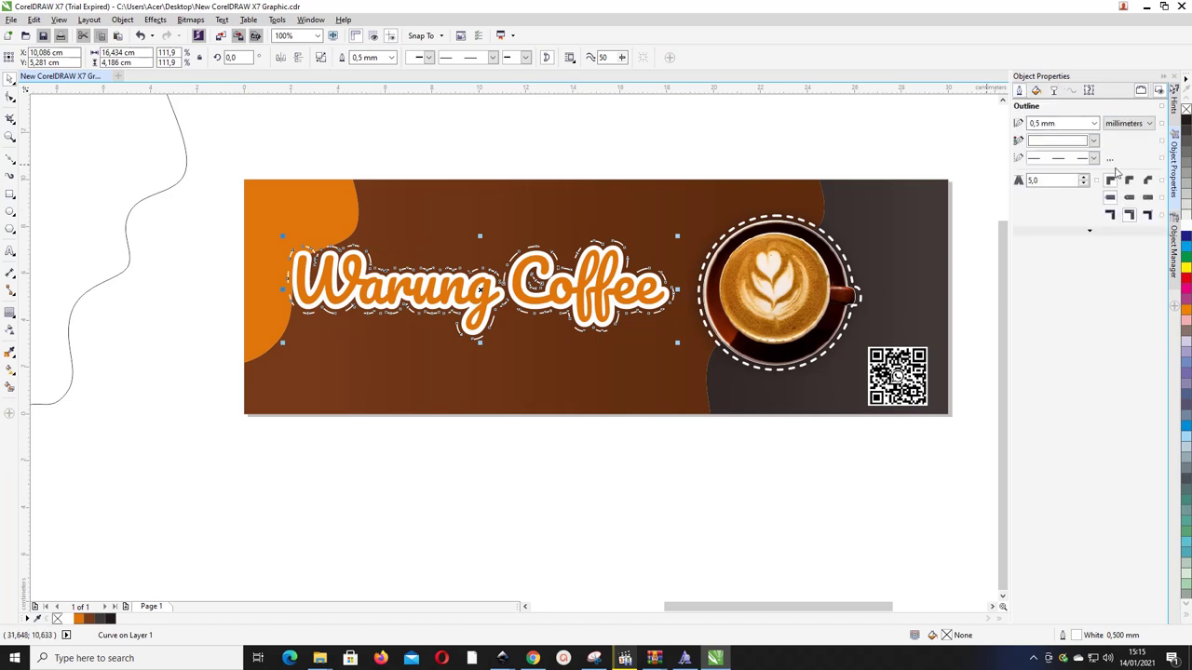
click(642, 157)
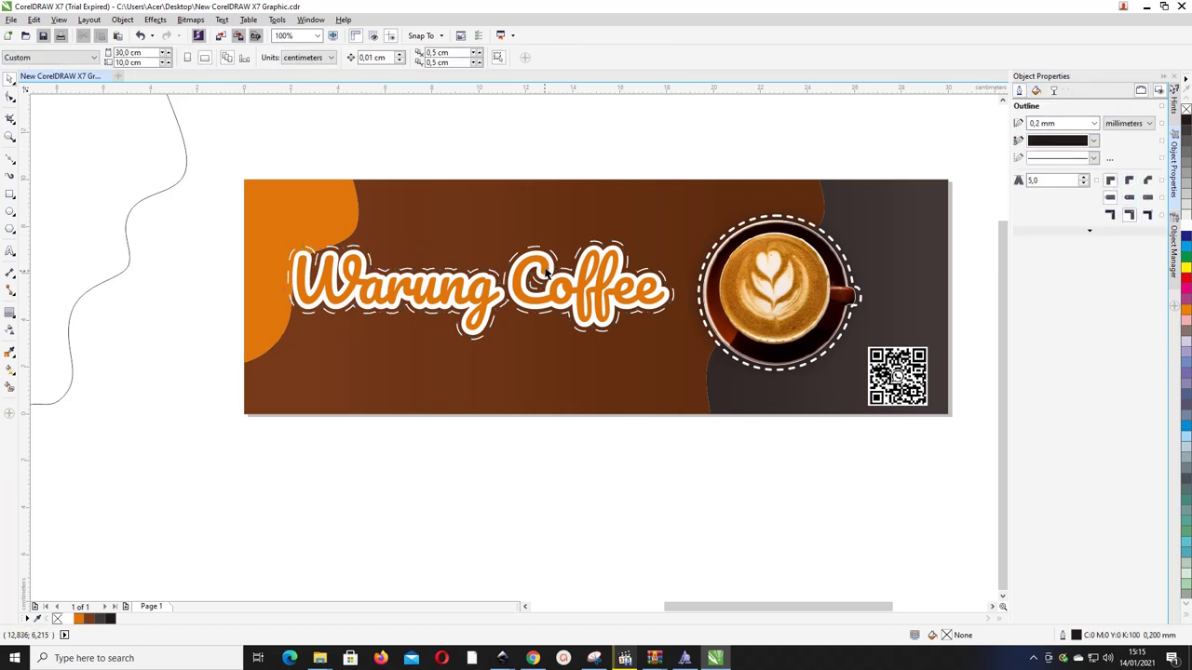
scroll(544, 273, right, 1)
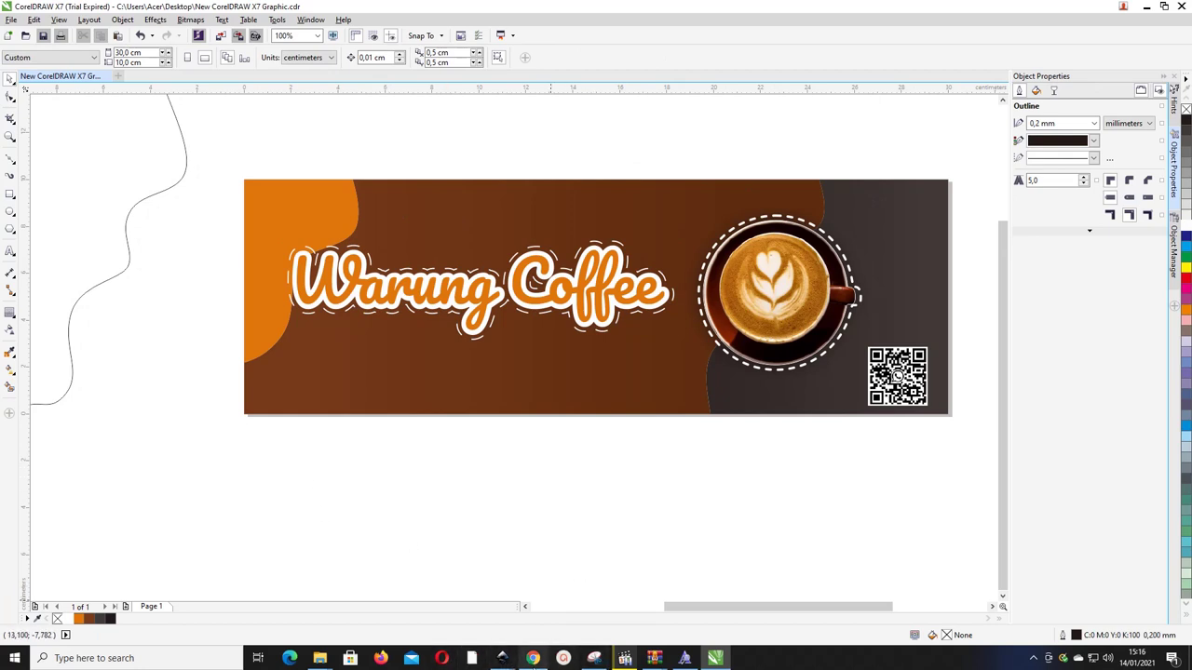
- Look up the Banner Warung Kopi 6 file in File Explorer's Tutorial Dan Bahan folder, and return to CorelDRAW
click(503, 659)
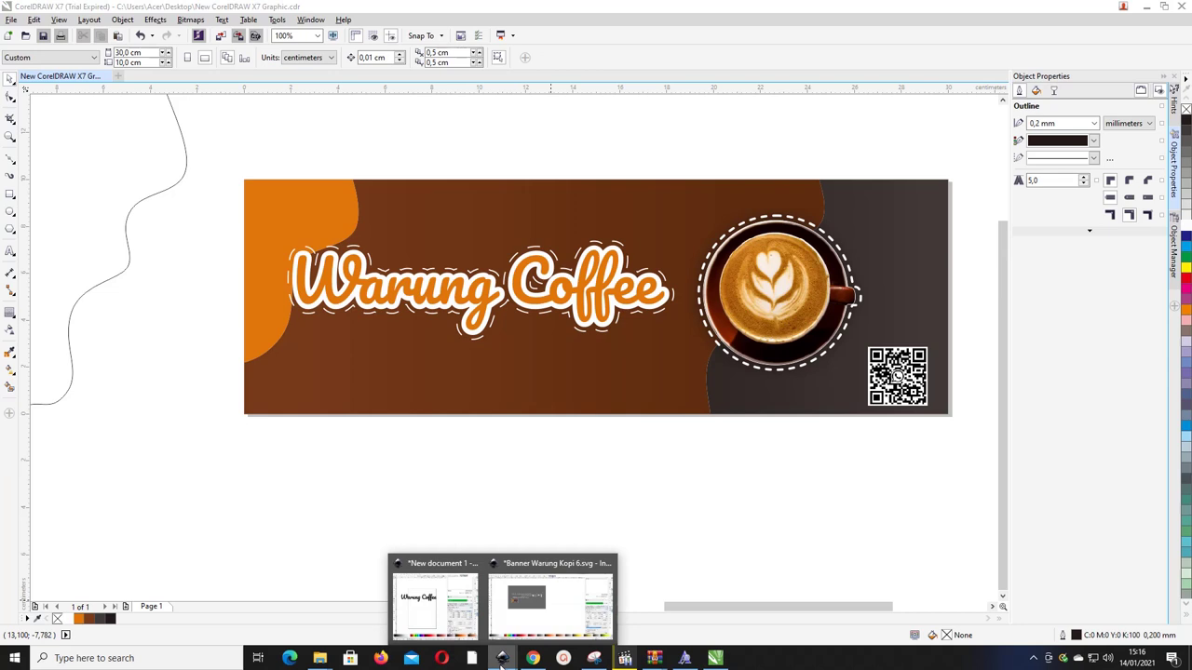
mouse_move(319, 658)
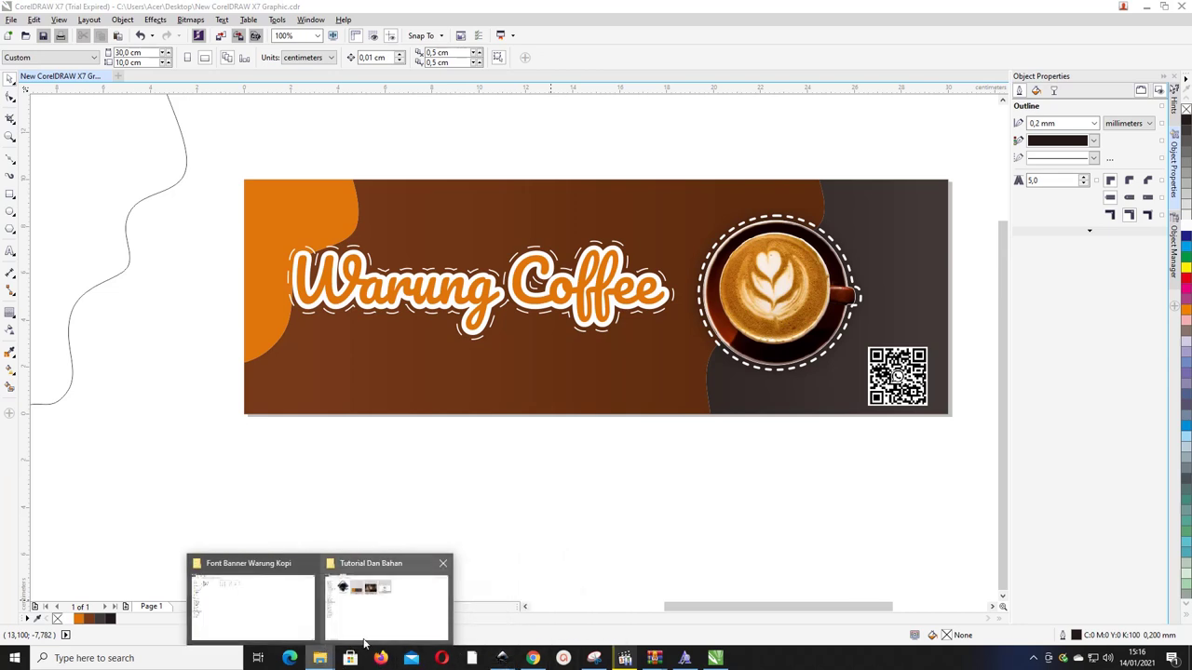
click(375, 592)
click(216, 164)
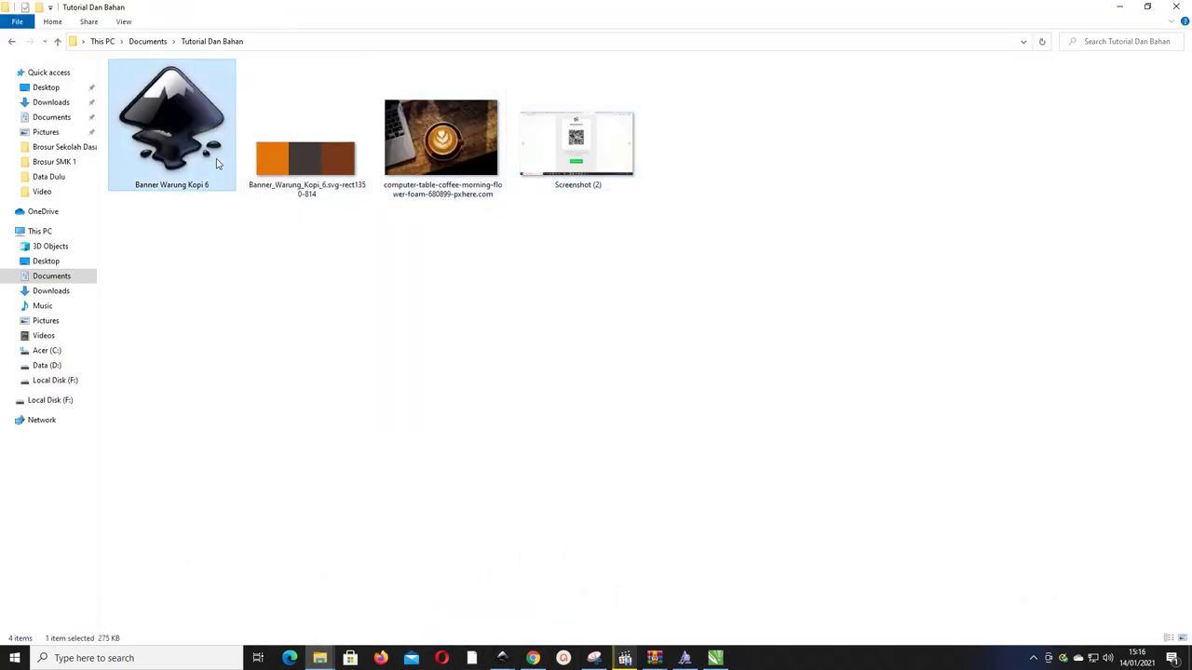
right_click(174, 118)
click(158, 111)
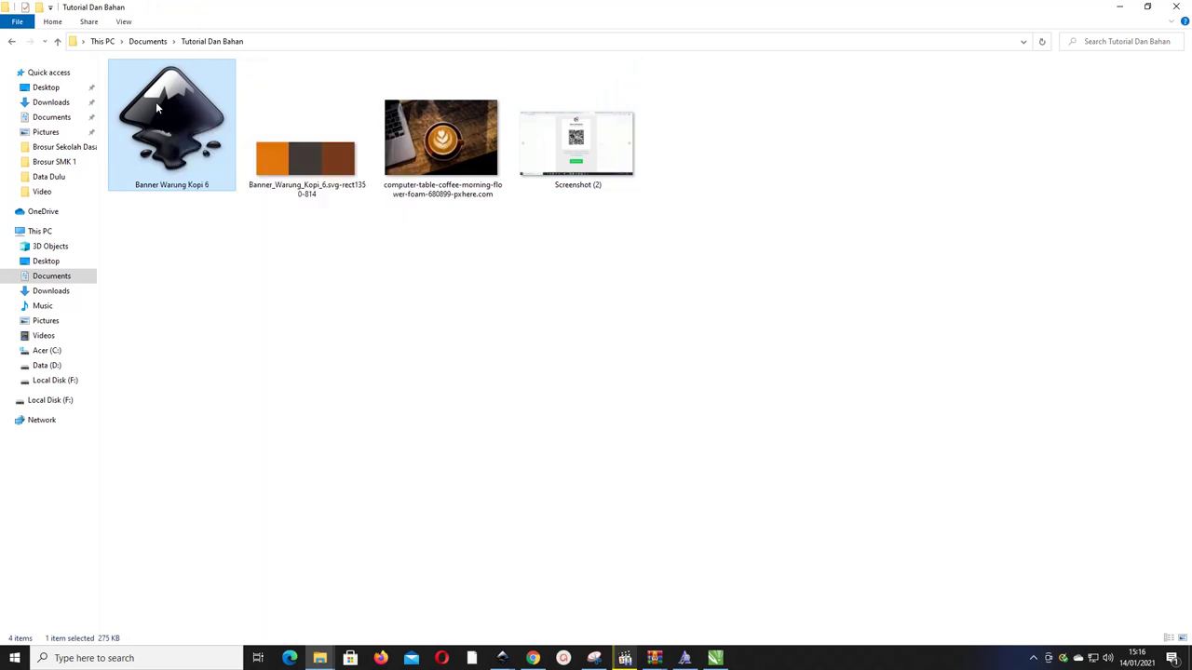
click(270, 42)
click(659, 517)
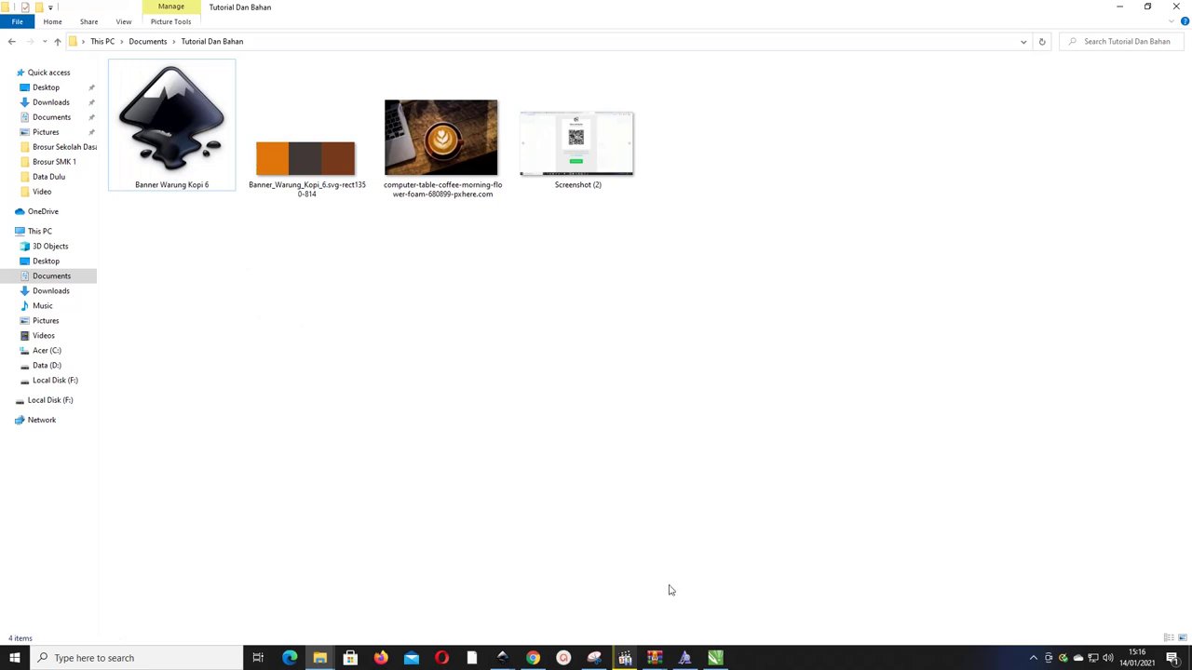
click(715, 658)
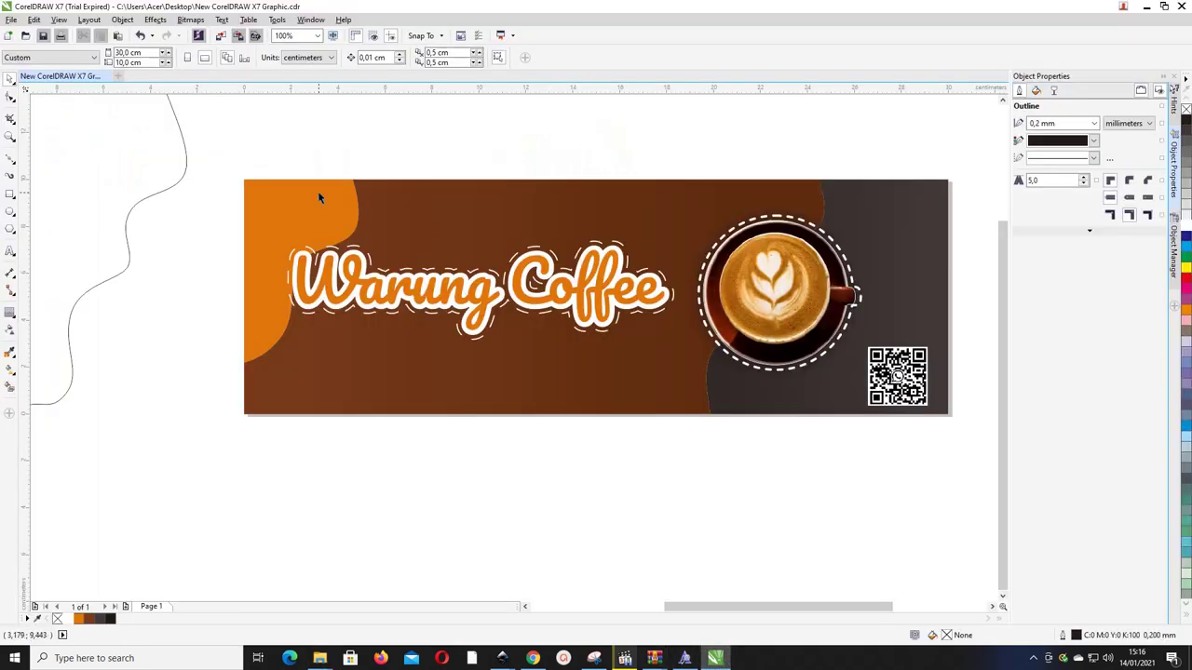
- Try to import the Banner Warung Kopi 6 file from the Tutorial Dan Bahan folder in Documents
click(11, 20)
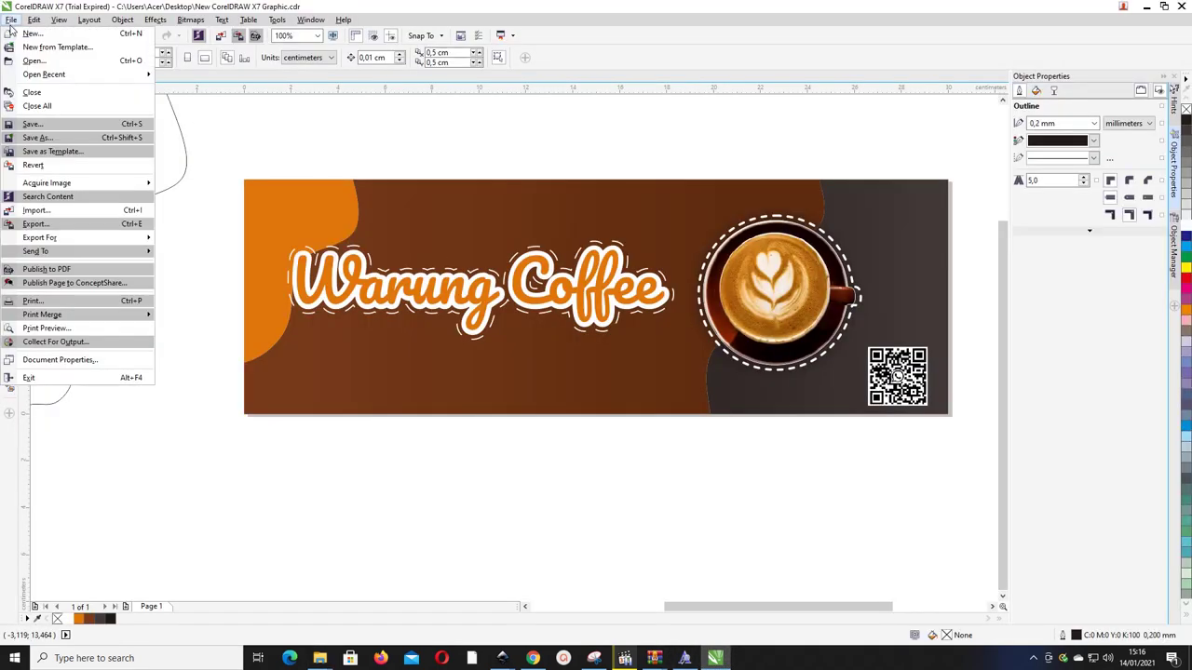
click(55, 210)
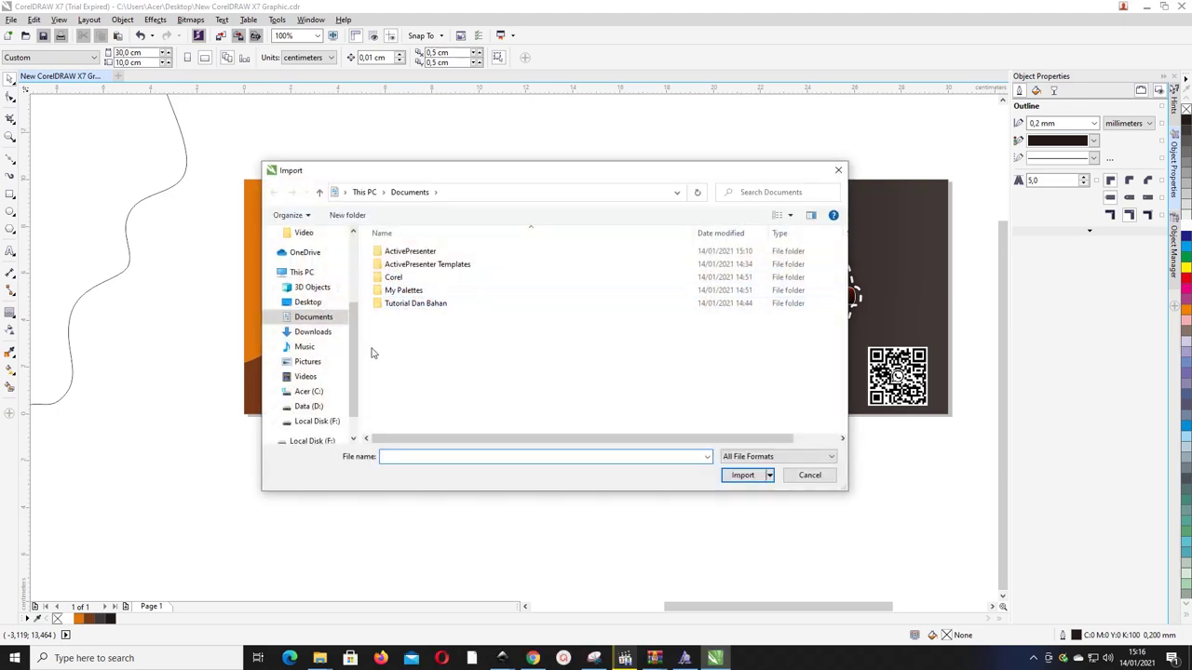
click(468, 191)
text(C:\Users\Acer\Documents\Tutorial Dan Bahan)
key(Return)
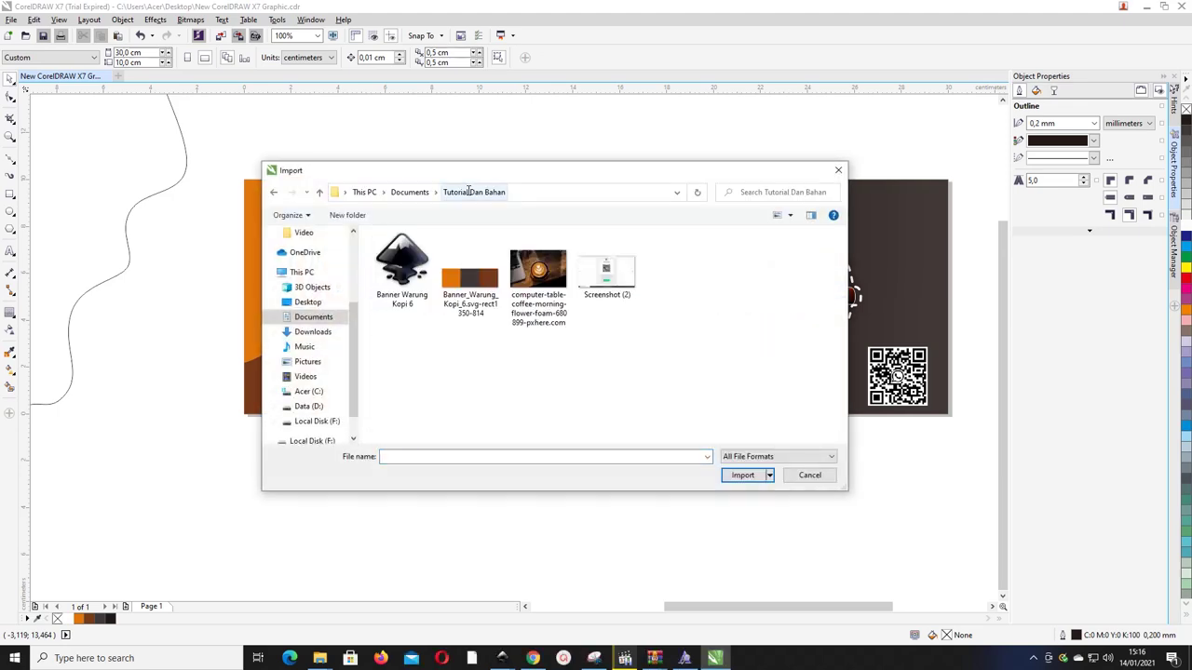
click(423, 244)
click(745, 476)
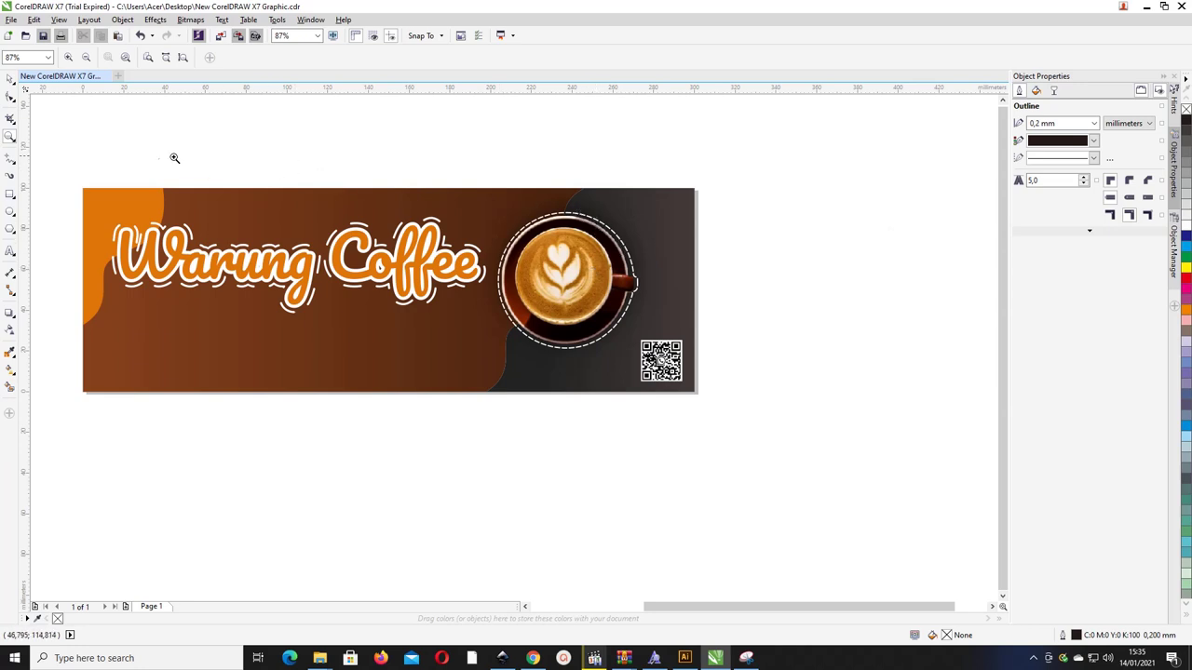
click(9, 79)
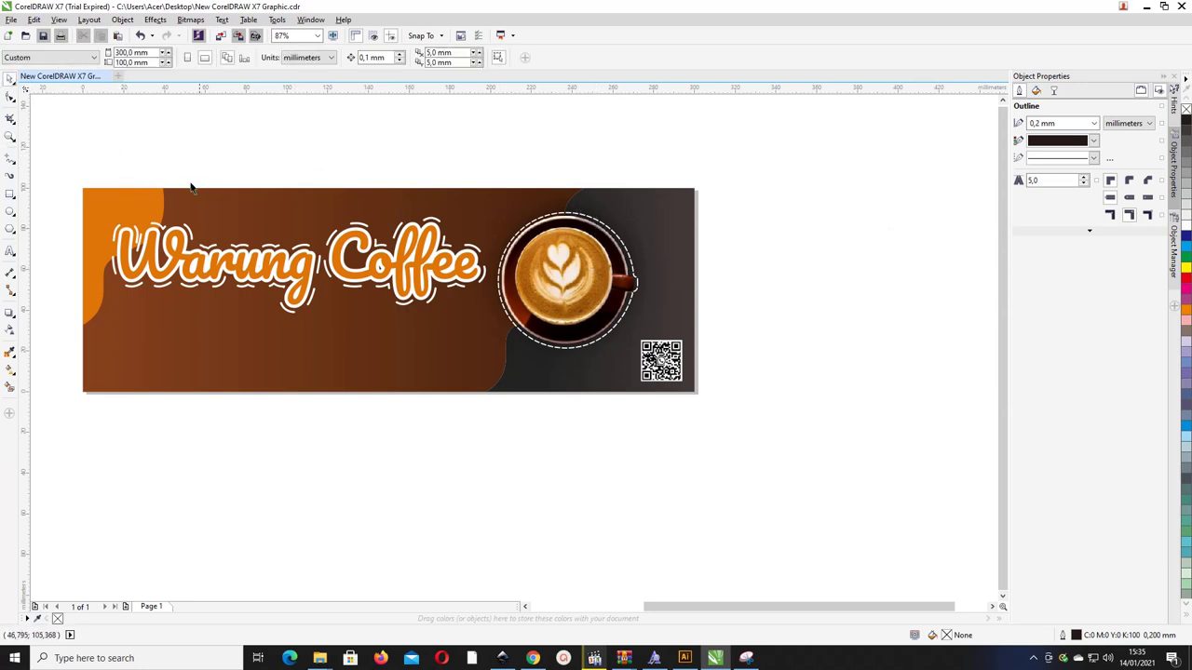
click(366, 230)
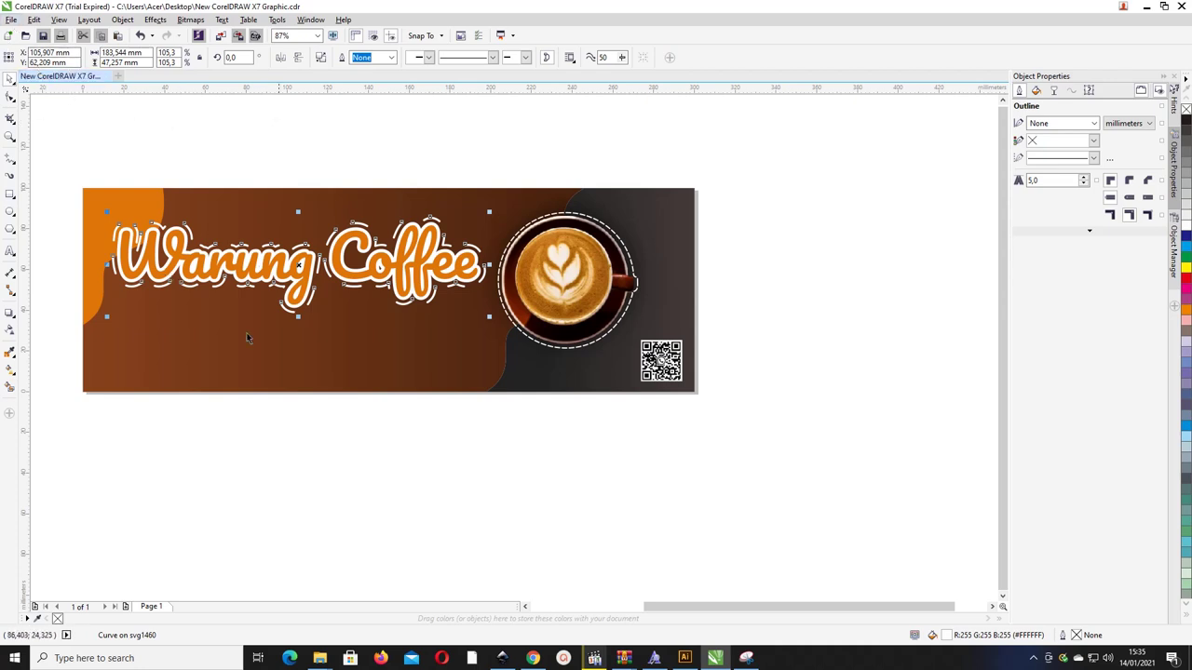
key(Escape)
- Import Banner Warung Kopi 6.svg from the Tutorial Dan Bahan folder in Documents and place it beside the banner
click(10, 19)
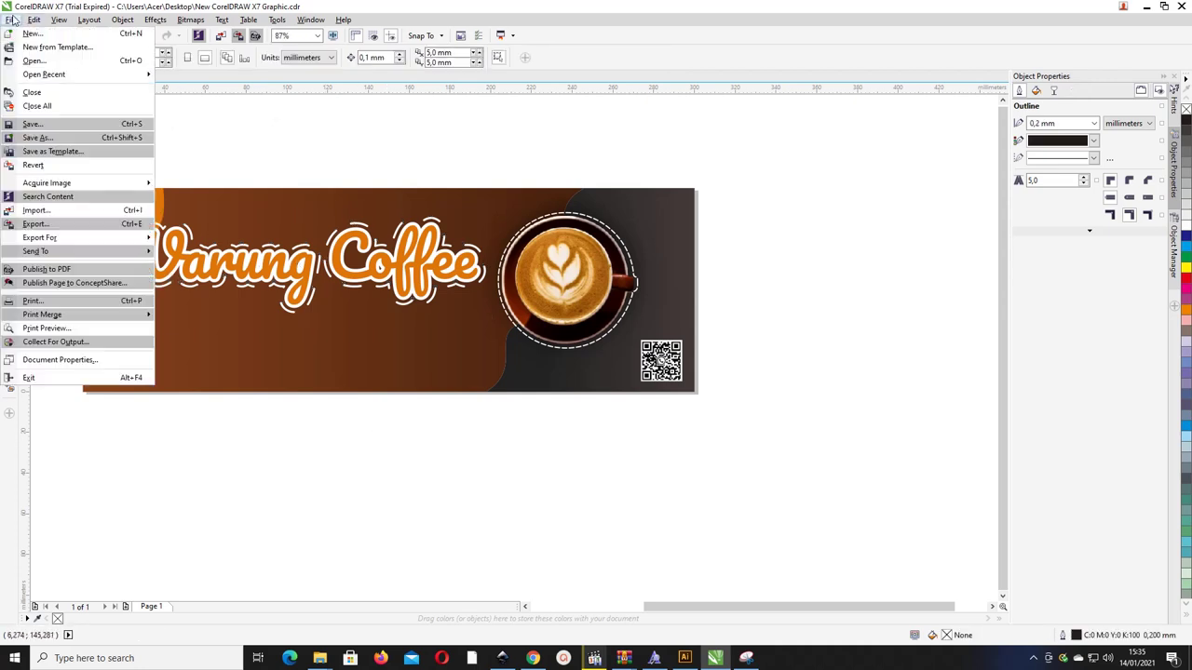
click(36, 210)
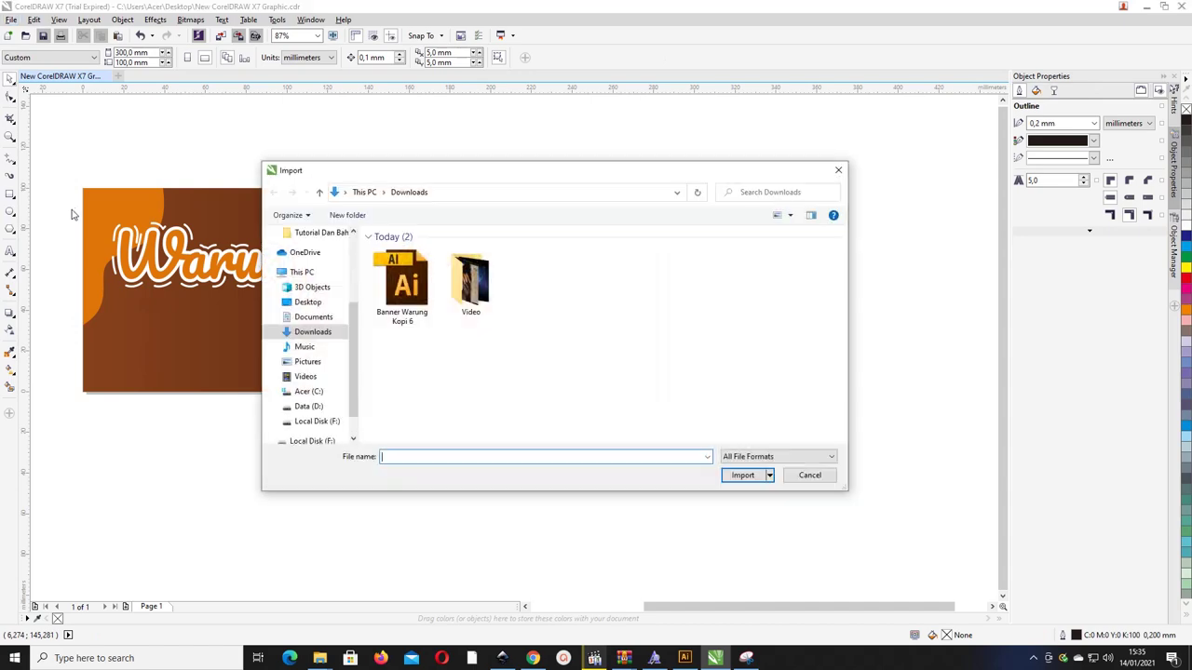
click(476, 199)
text(C:\Users\Acer\Documents\Tutorial Dan Bahan)
key(Return)
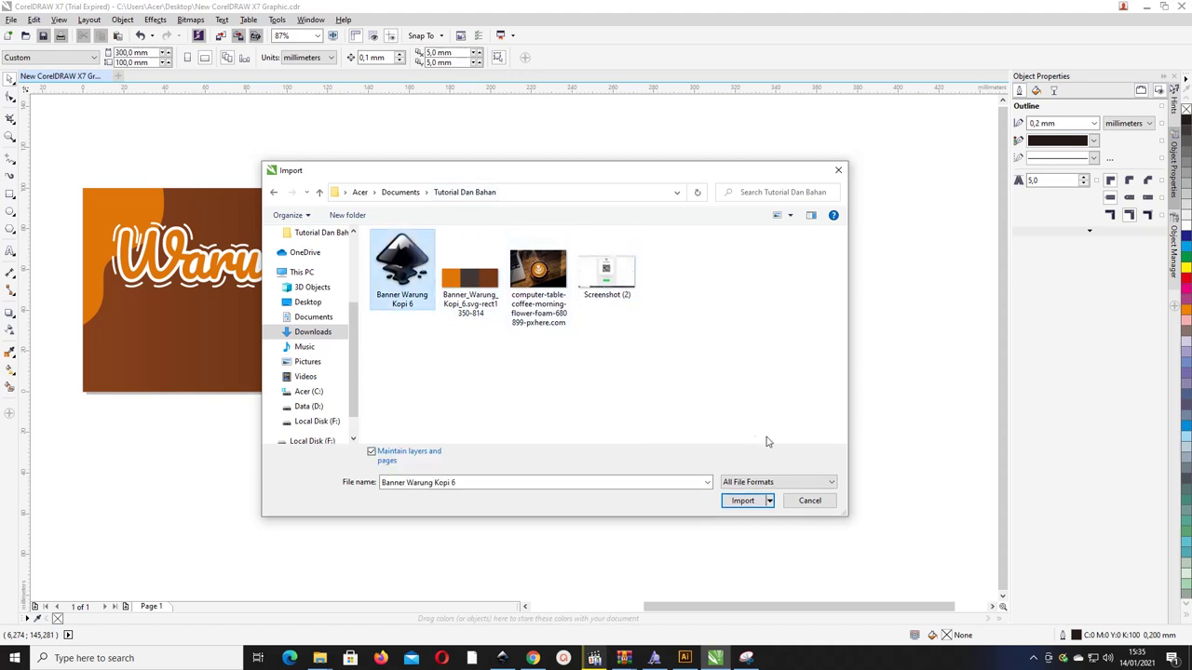
click(750, 500)
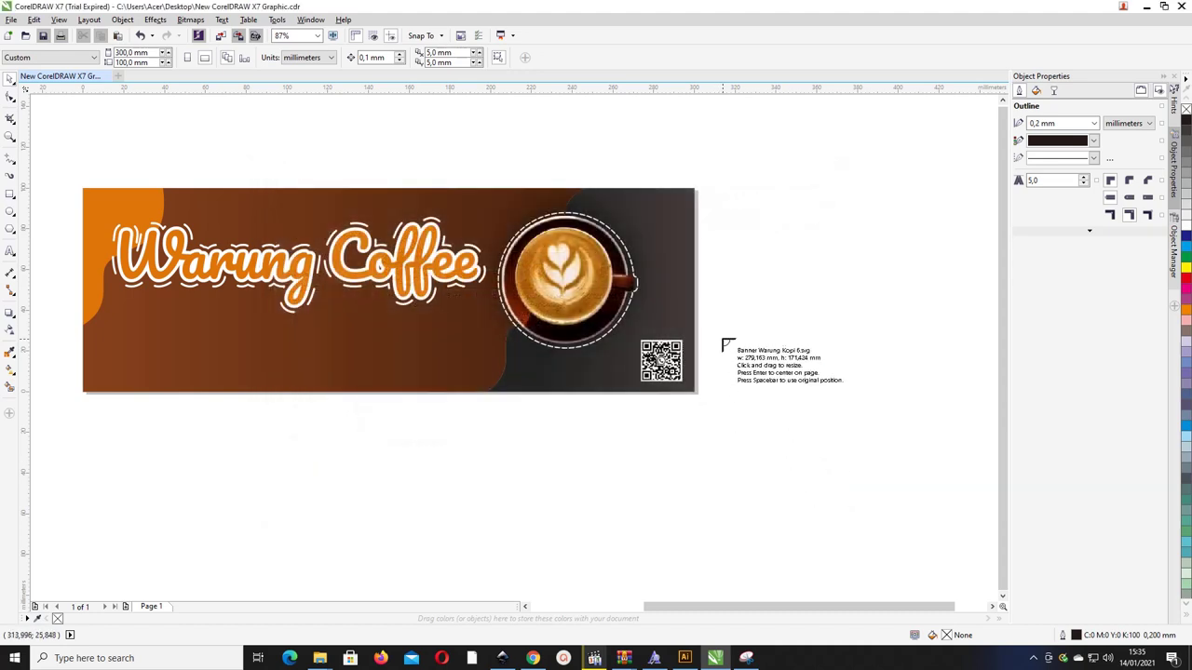
click(711, 328)
- Move the imported grey artwork directly beneath the banner, roughly in line with the banner's left edge
scroll(715, 334, down, 5)
drag(770, 351, 635, 371)
key(z)
drag(559, 271, 774, 453)
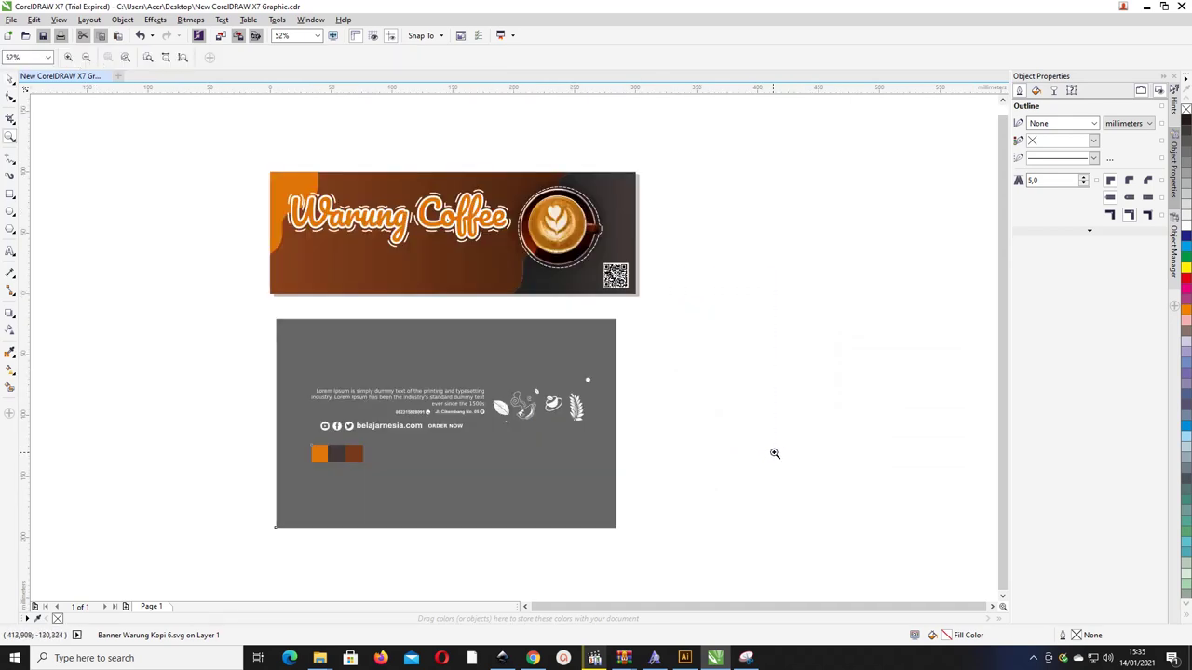
click(10, 97)
drag(378, 367, 372, 346)
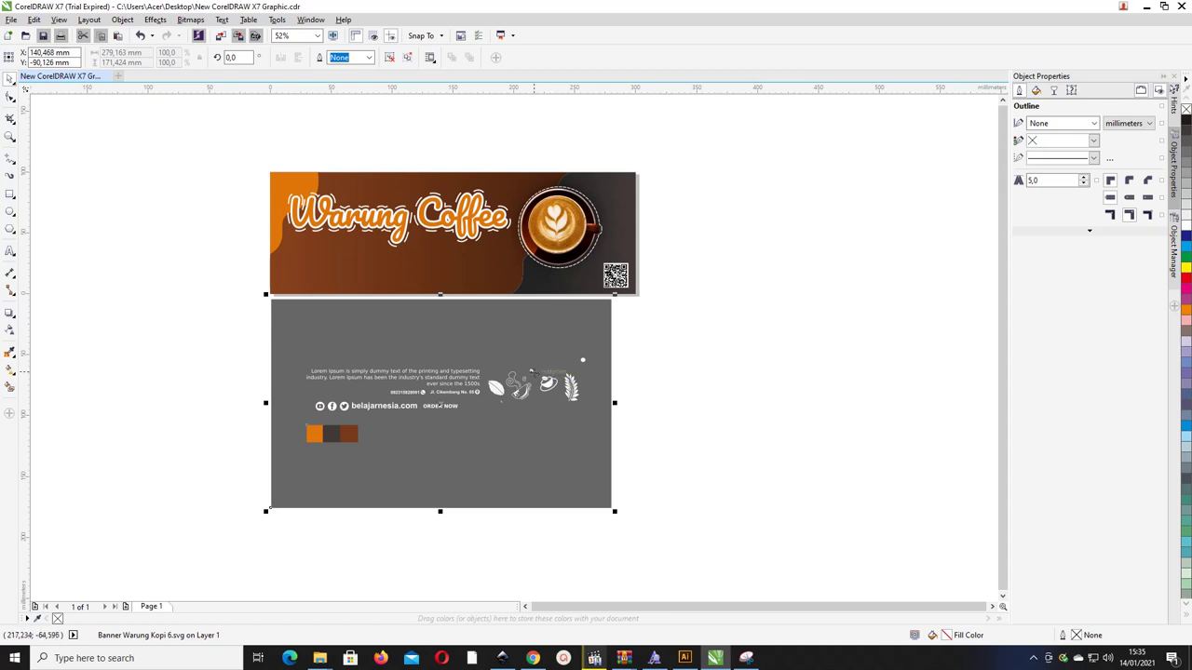
- Ungroup the imported artwork and unlock the locked layer1 group inside it
right_click(522, 340)
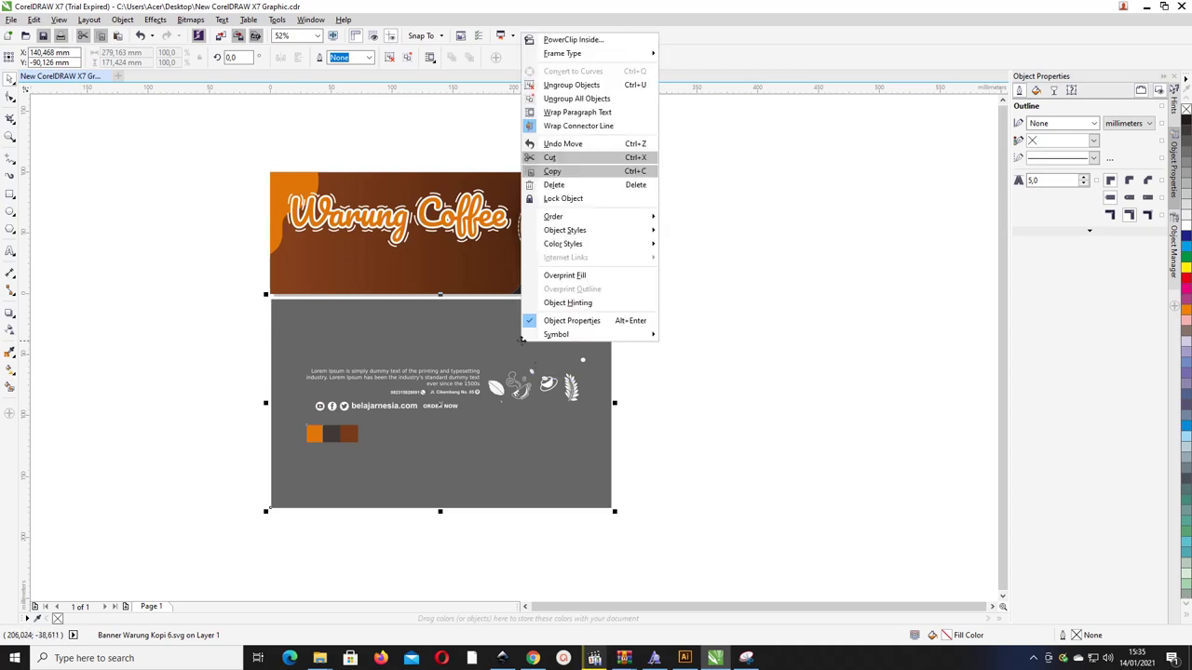
click(570, 85)
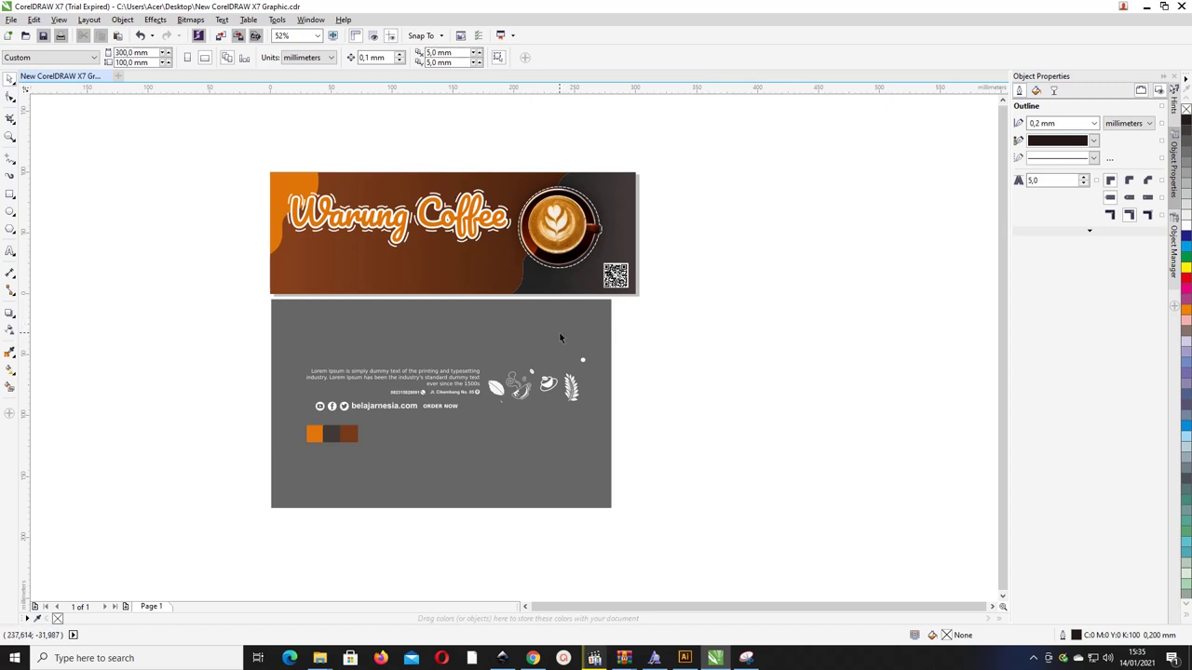
right_click(524, 327)
click(479, 370)
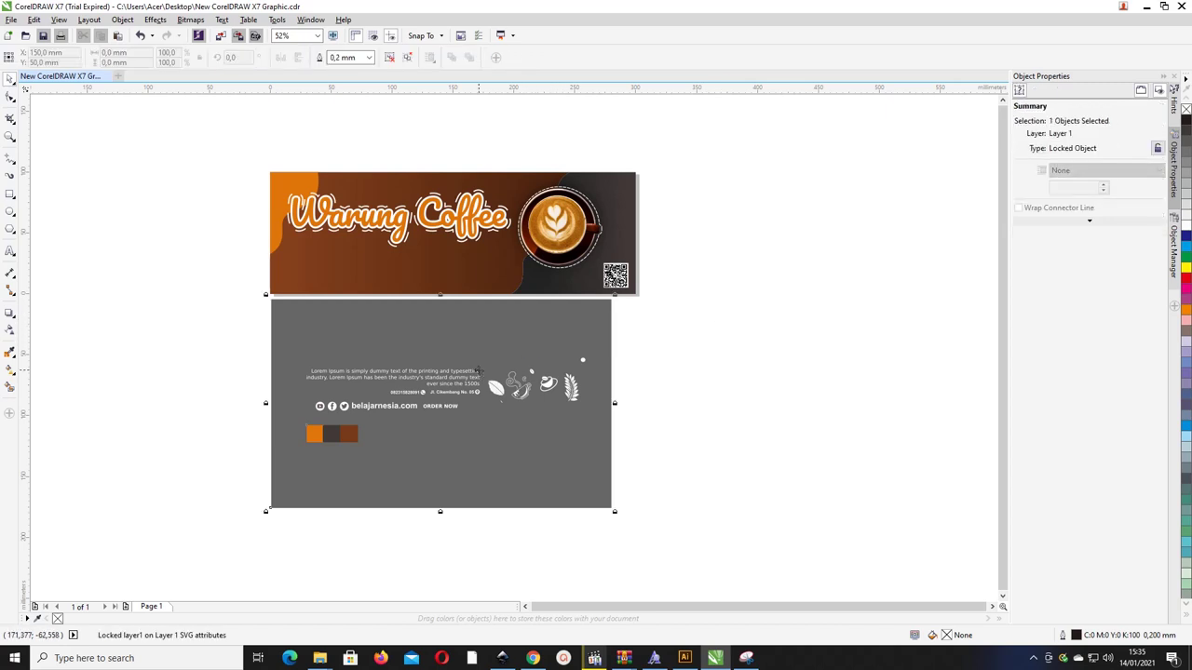
right_click(504, 336)
click(558, 347)
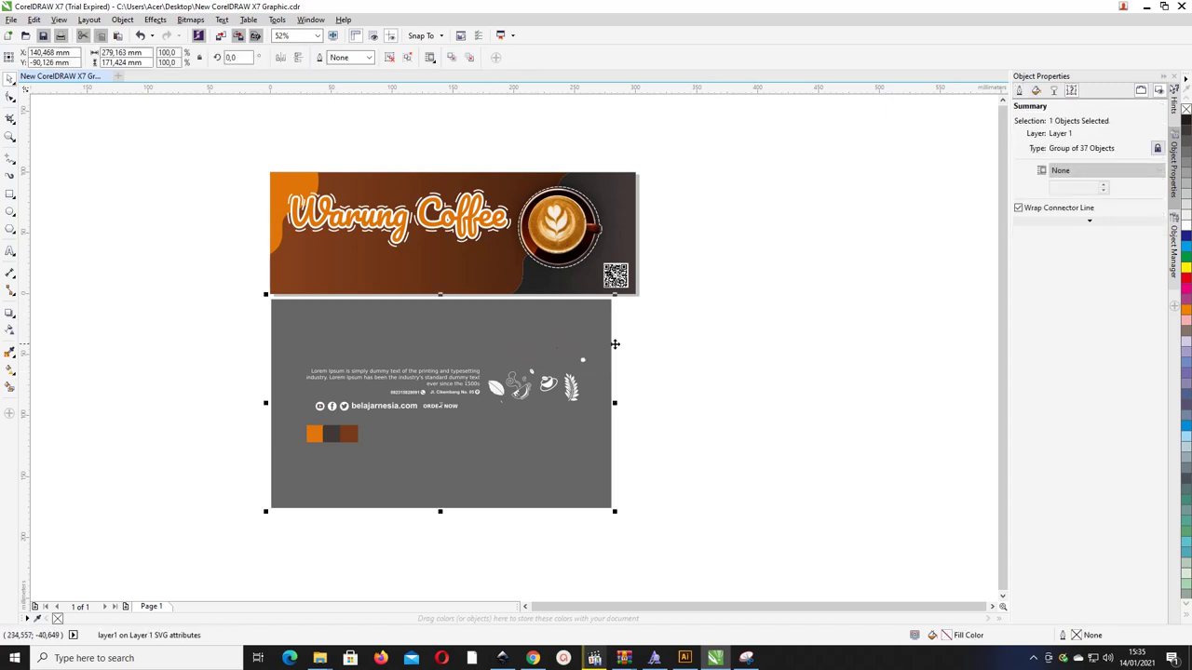
- Undo a trial move of the unlocked layer1 group and ungroup it into its separate elements
drag(457, 366, 435, 365)
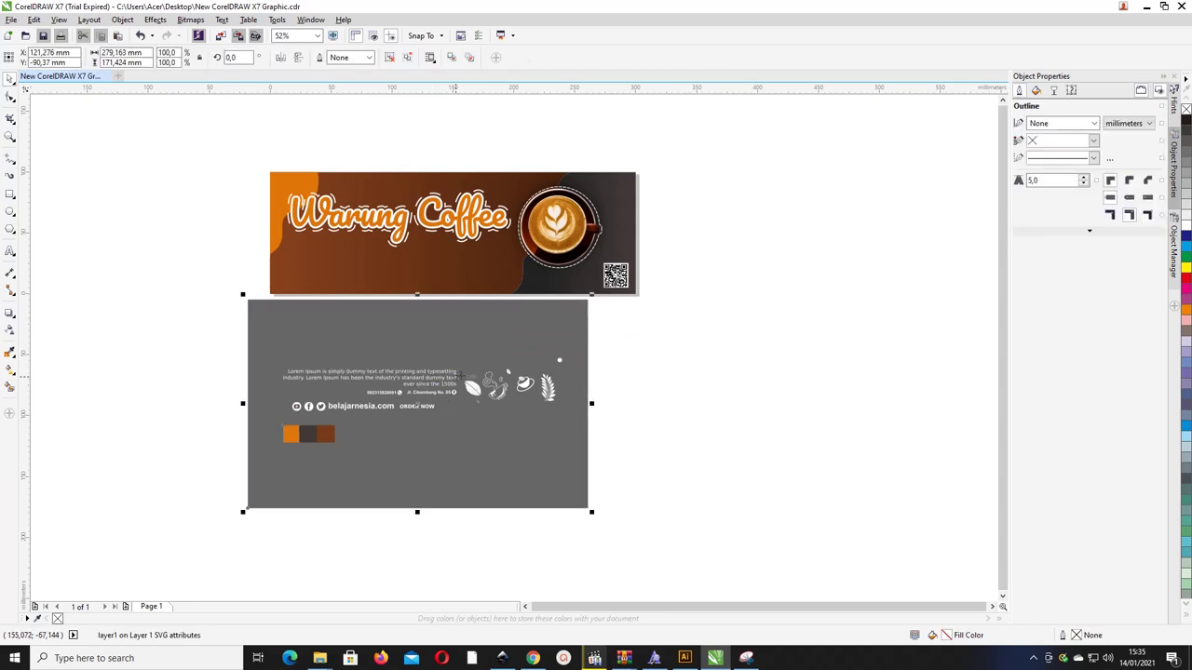
key(ctrl+z)
right_click(487, 346)
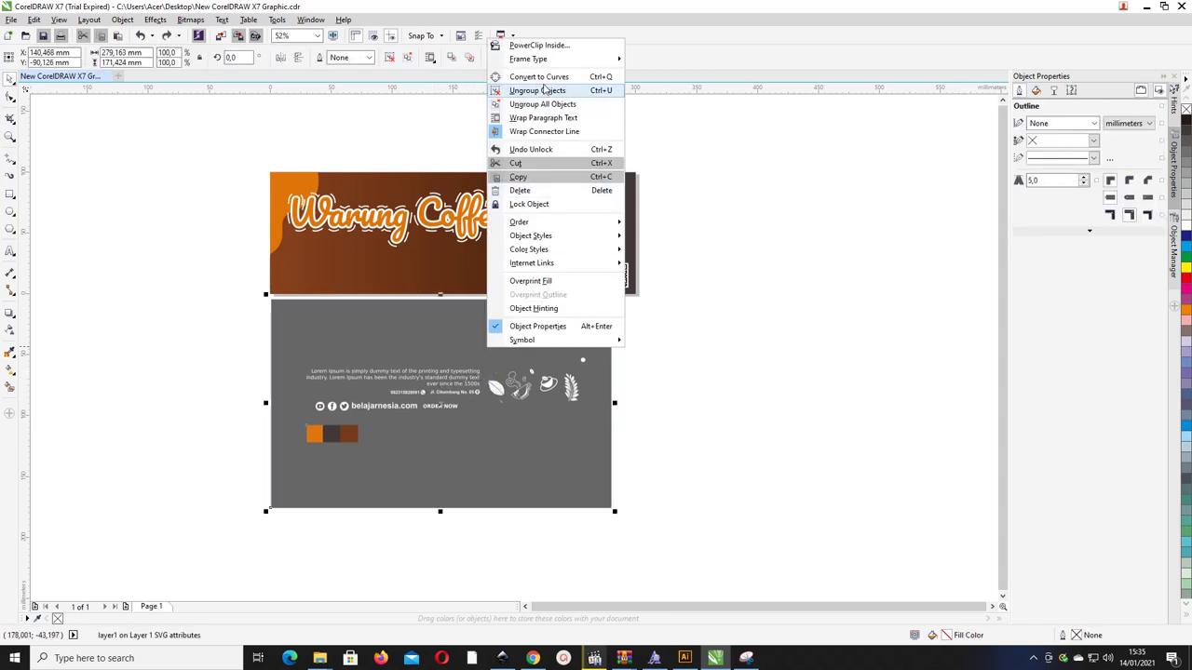
click(545, 90)
click(742, 290)
- Try a small move of the steaming coffee cup illustration and undo it
click(441, 376)
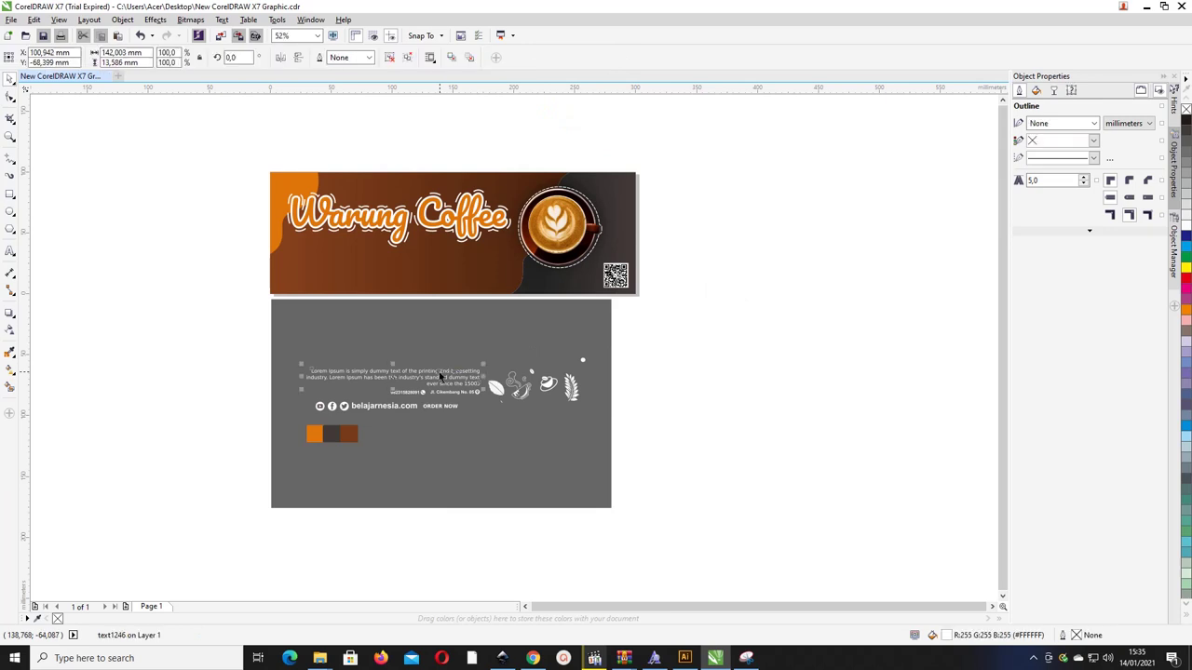
drag(231, 333, 484, 414)
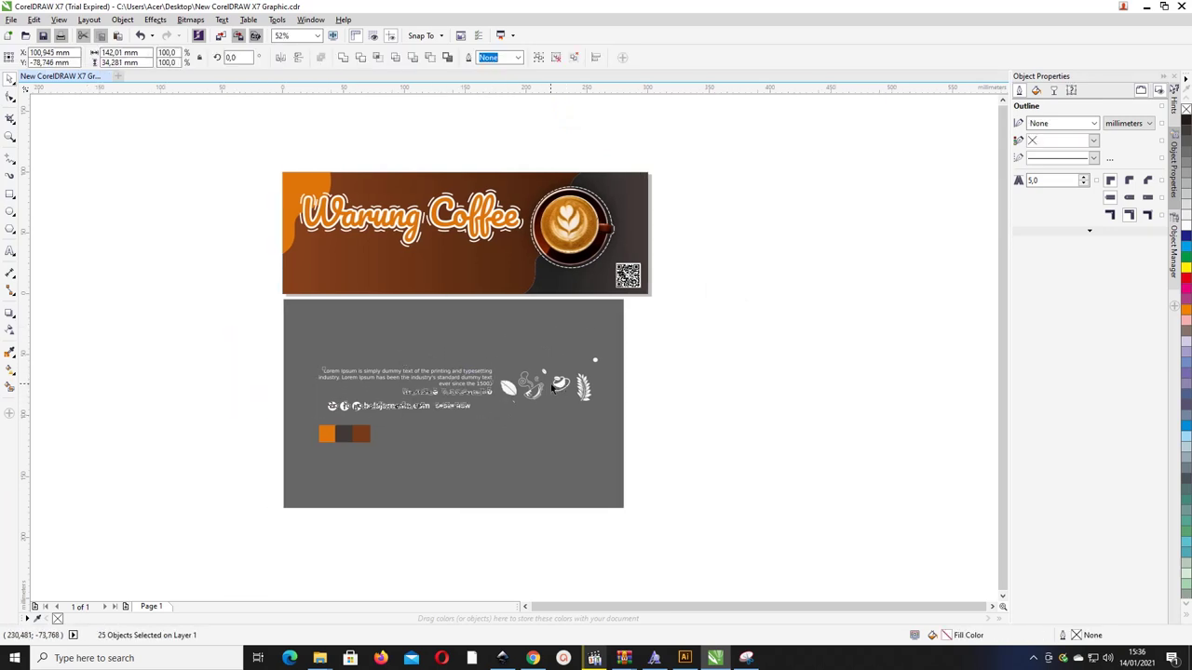
scroll(551, 385, left, 1)
scroll(579, 389, up, 2)
click(483, 375)
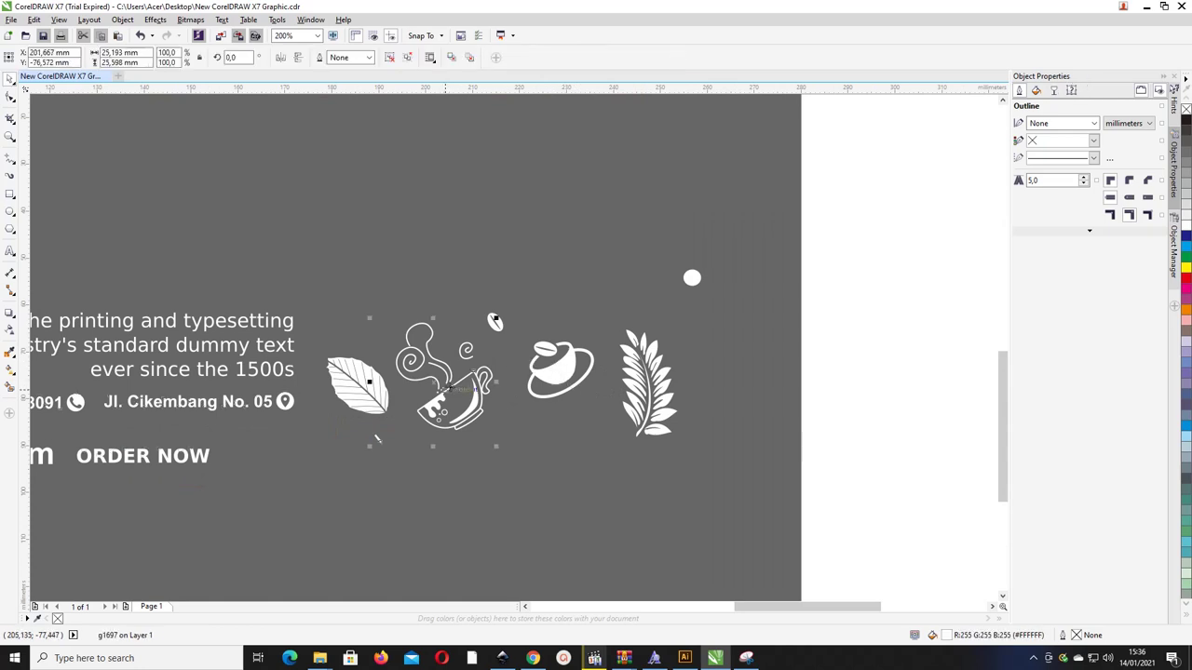
drag(450, 388, 449, 395)
key(ctrl+z)
scroll(527, 363, right, 1)
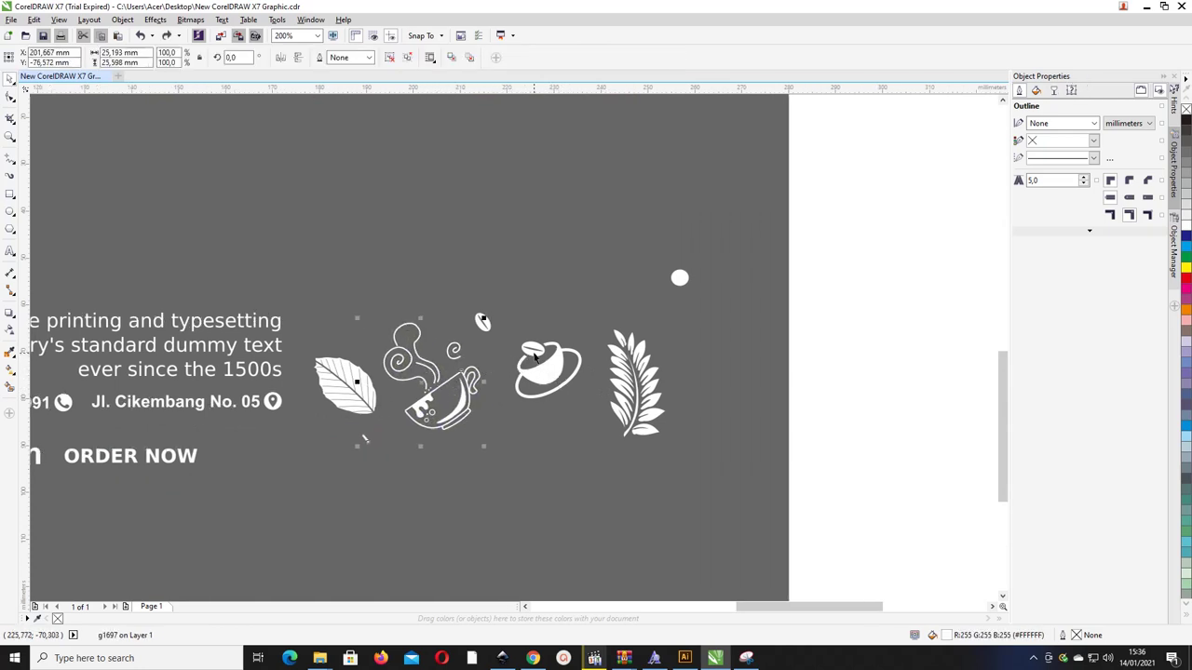
scroll(536, 356, down, 2)
scroll(640, 334, up, 1)
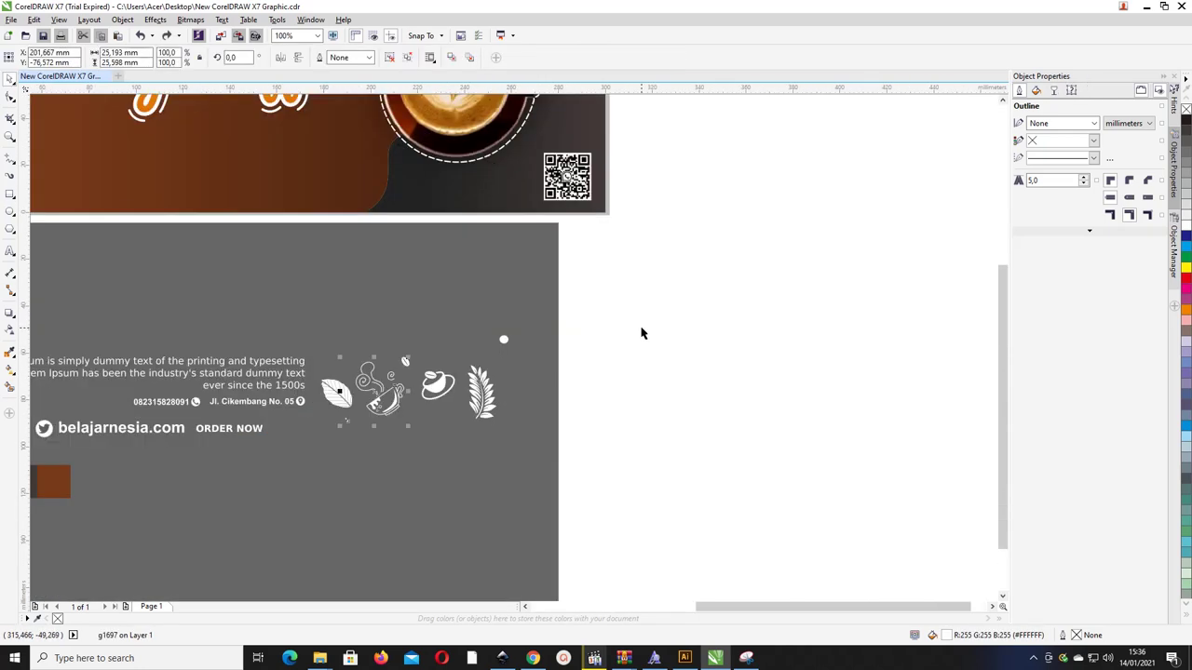
- Try to select and group the social media icons with the belajarnesia.com text
key(z)
drag(698, 491, 95, 118)
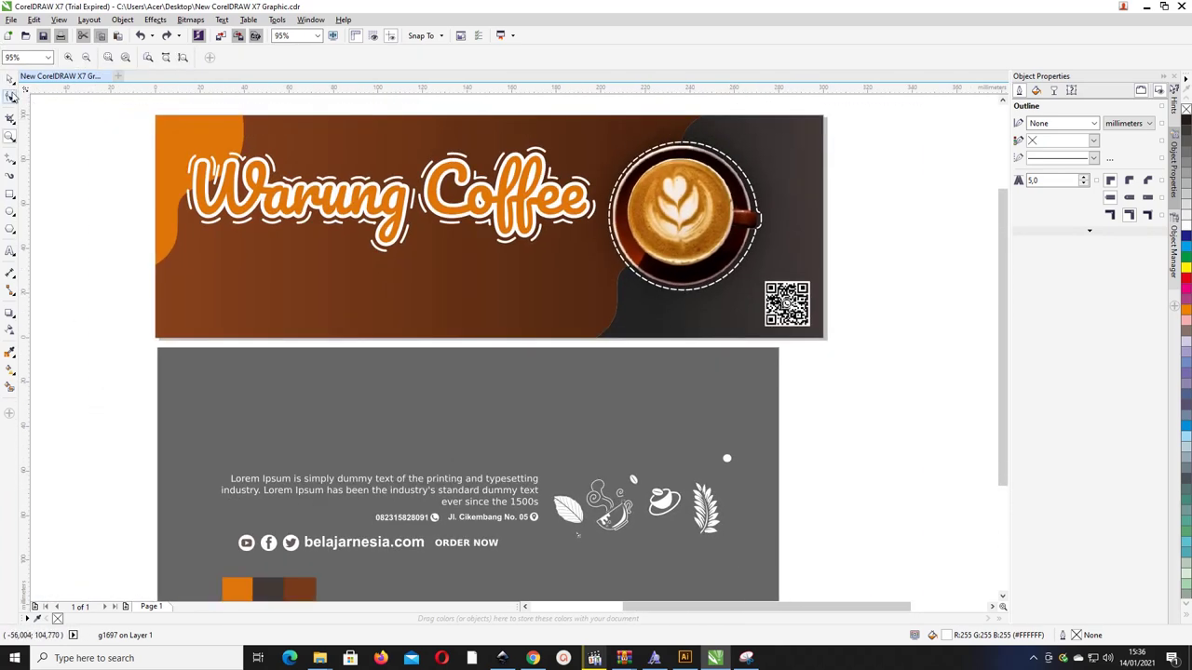
click(9, 80)
click(290, 546)
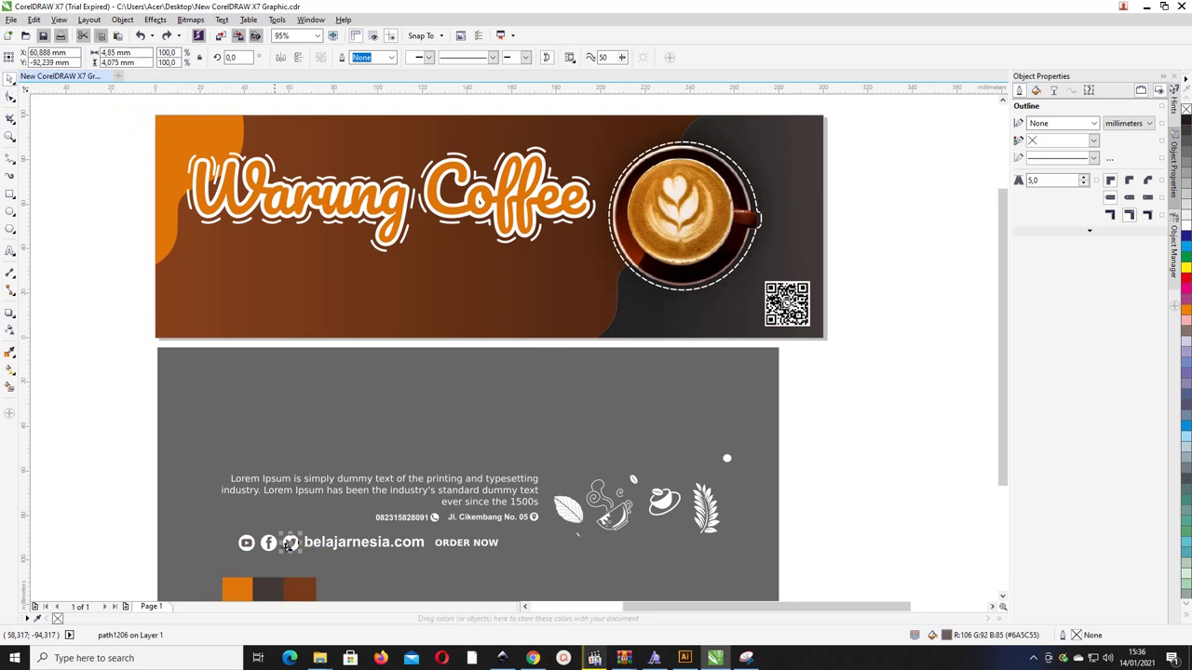
drag(116, 515, 426, 566)
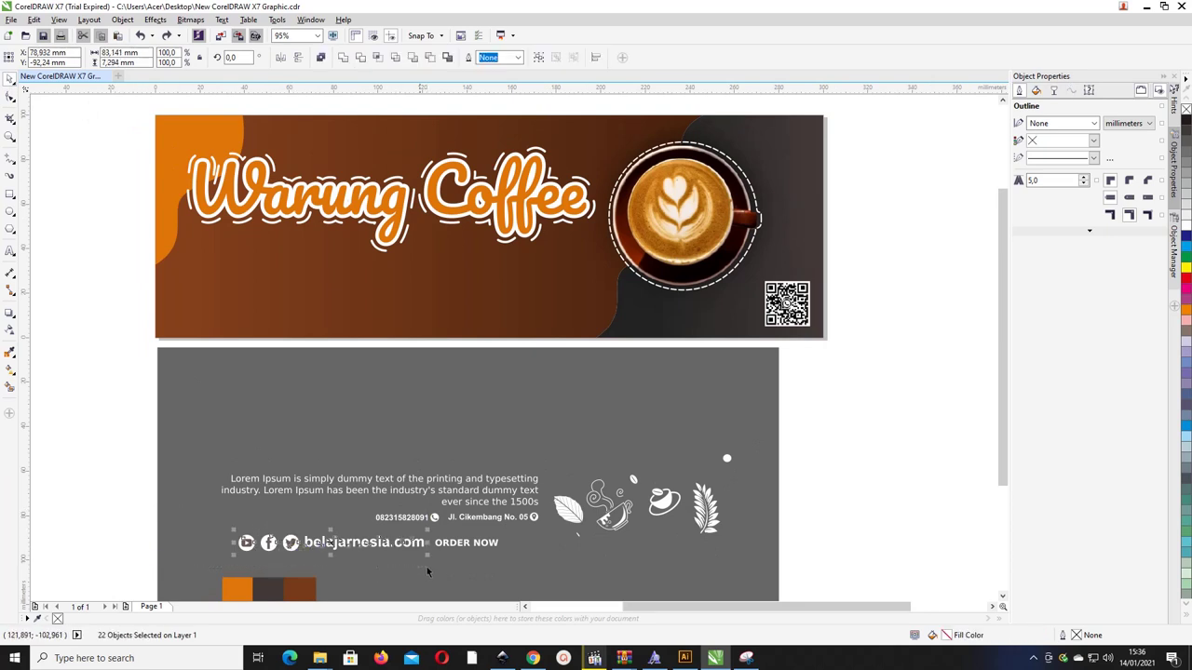
key(ctrl+g)
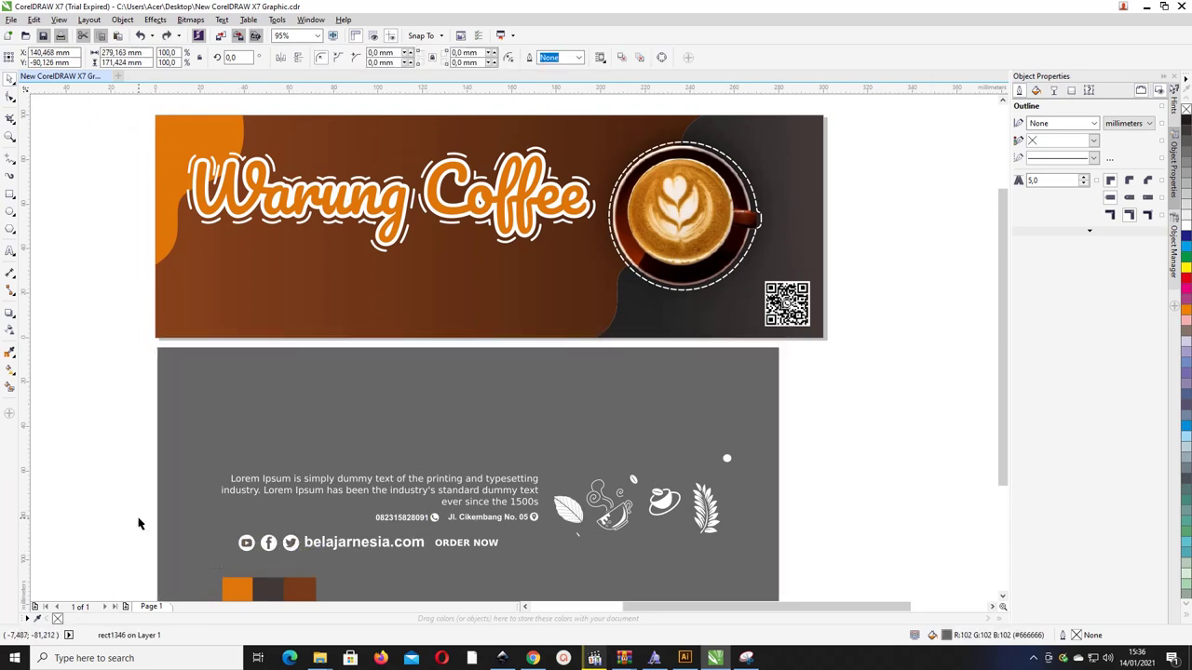
click(138, 524)
drag(123, 508, 479, 579)
drag(412, 561, 413, 561)
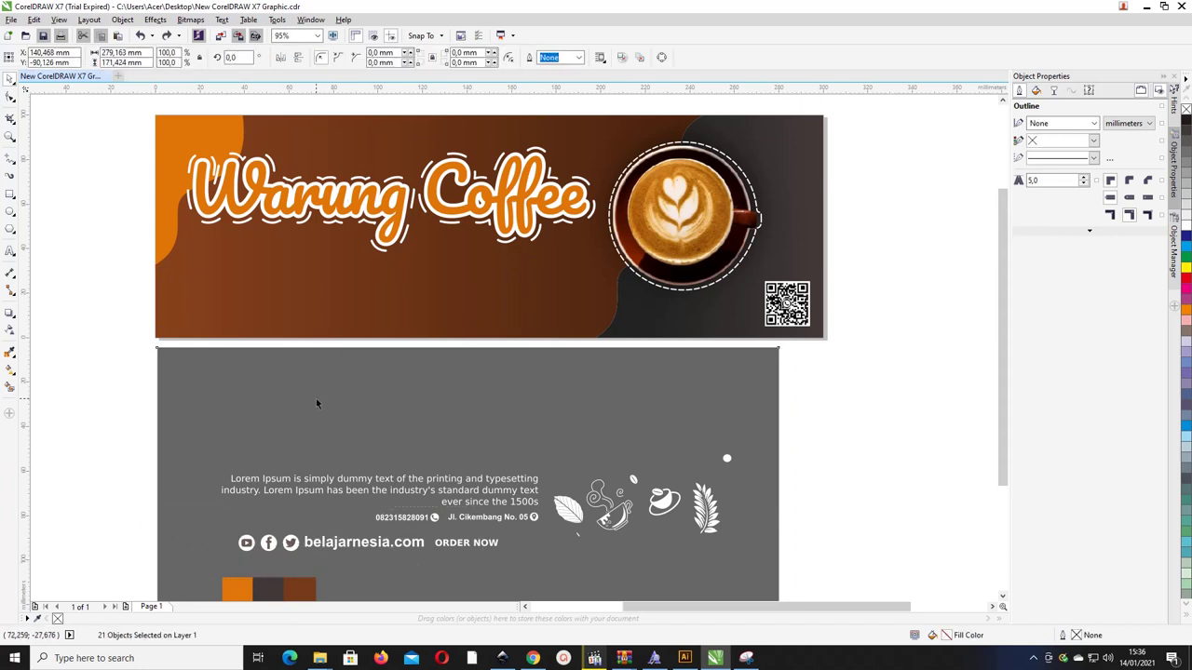
- Lock the grey background rectangle of the imported artwork
click(316, 397)
right_click(340, 414)
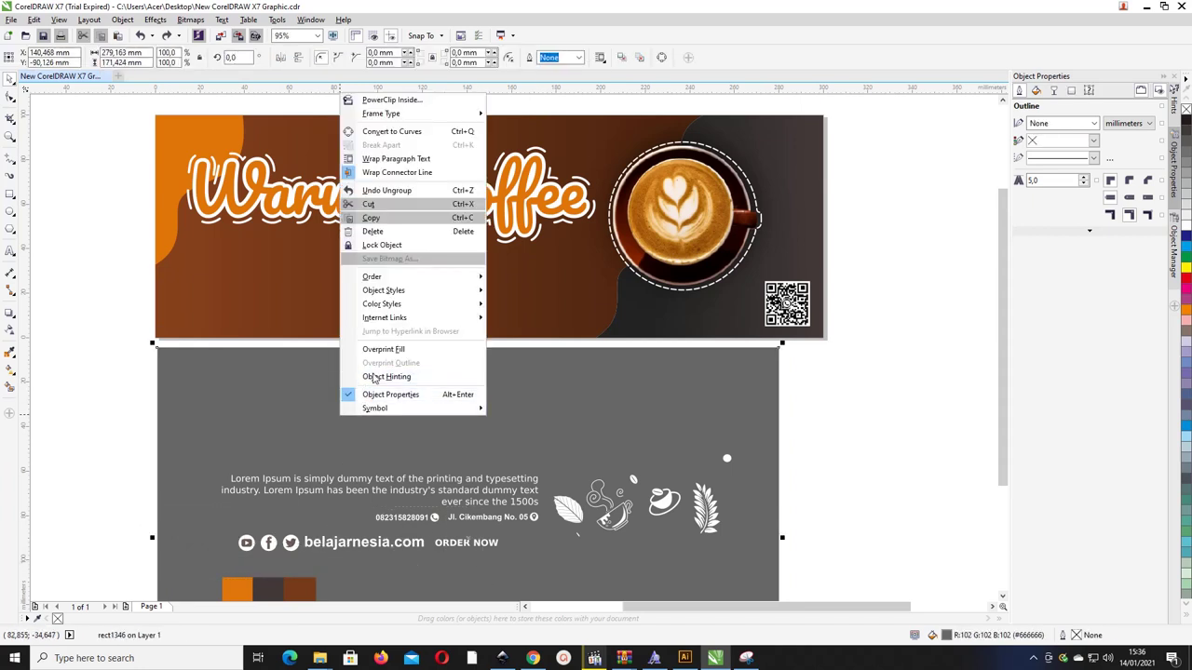
click(382, 248)
- Group the social media icons with the belajarnesia.com text and move the group onto the banner below the title, accepting the layer change
scroll(291, 449, down, 3)
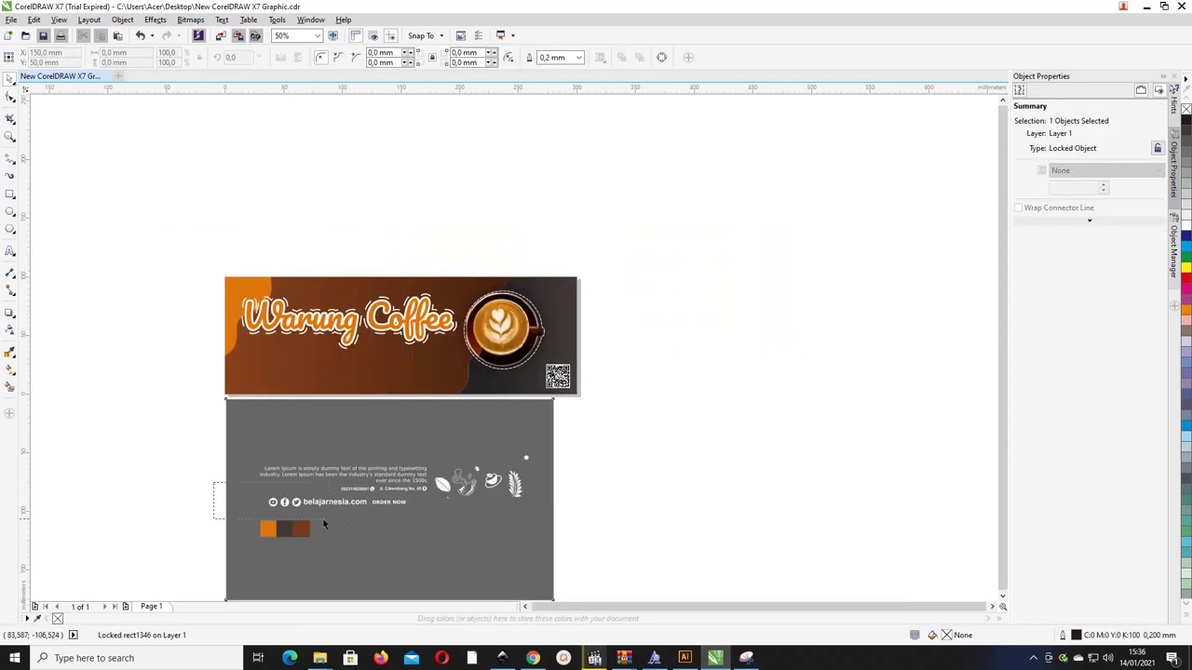
drag(370, 519, 370, 518)
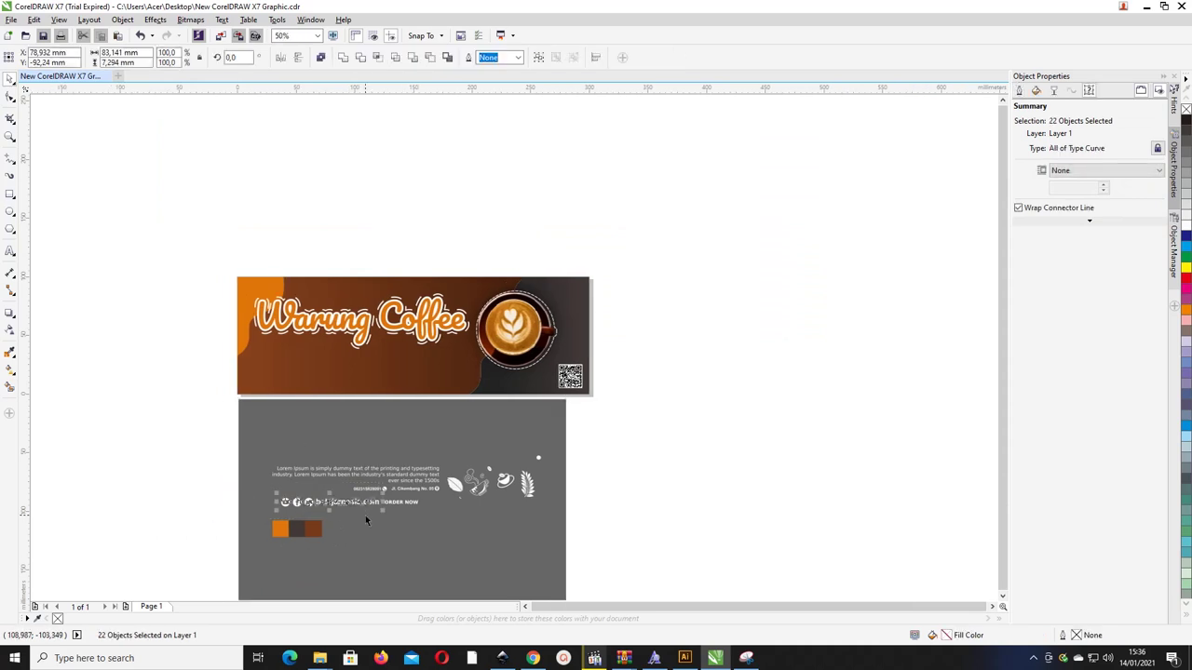
key(ctrl+g)
drag(304, 504, 296, 382)
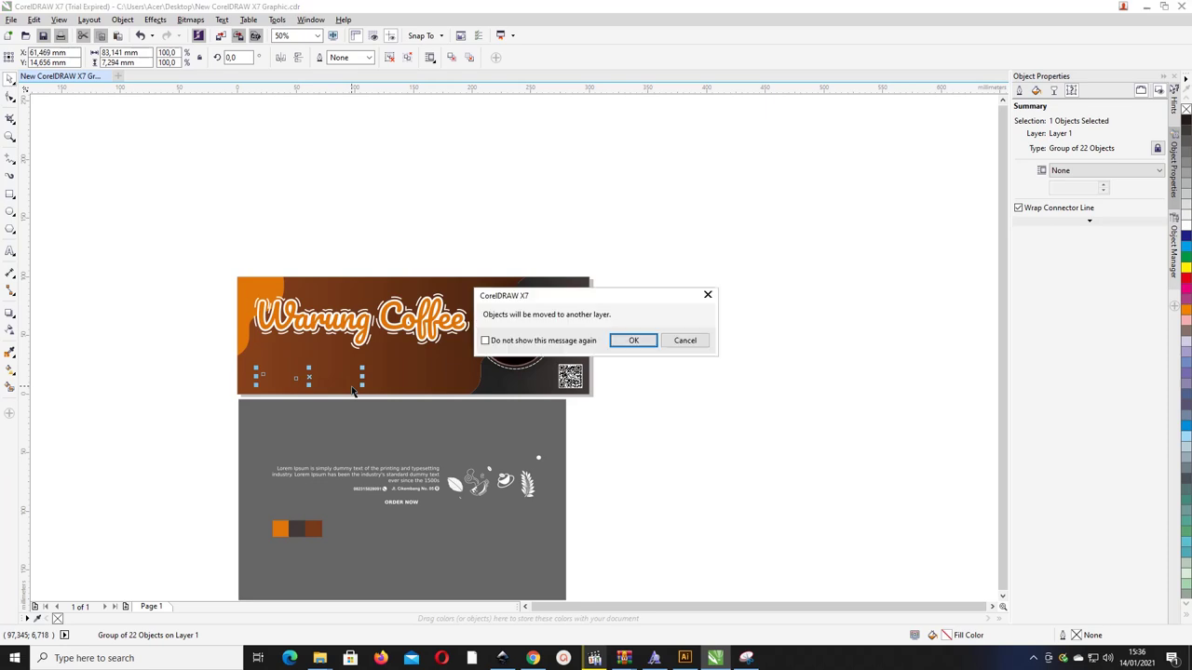
click(633, 339)
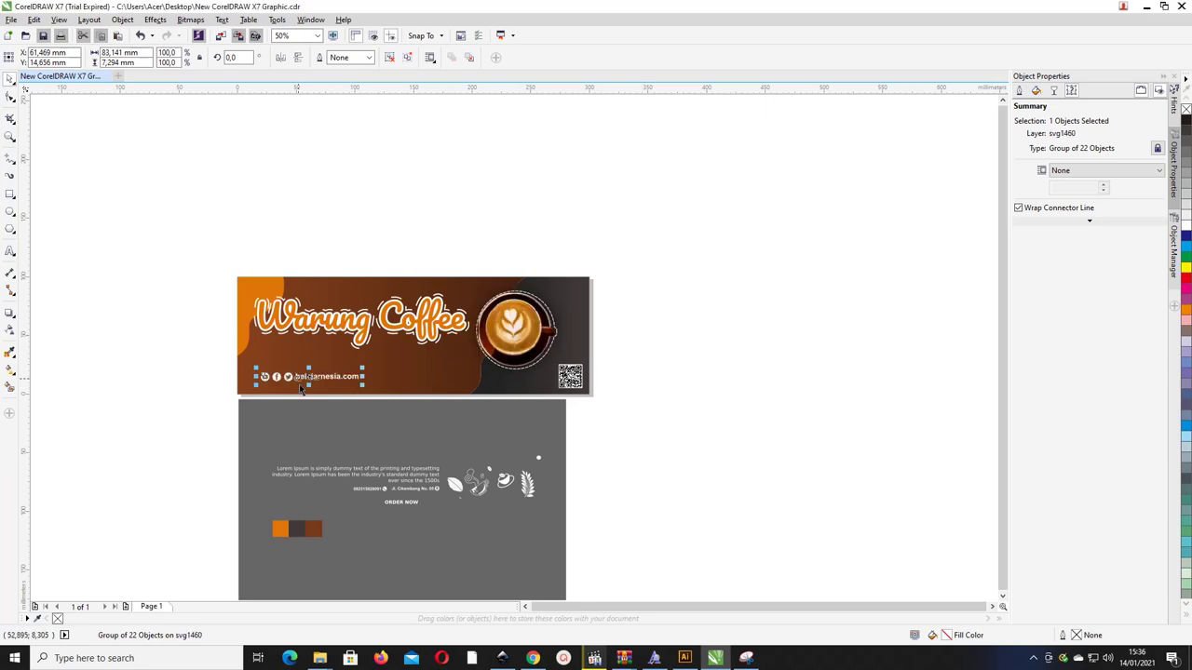
- Scale down the social media and website group and place it in the banner's lower-left corner
drag(376, 369, 331, 392)
click(261, 376)
click(318, 379)
- Move the Lorem Ipsum paragraph onto the banner beneath the title and bring it to the front of the page, accepting the layer change
click(413, 477)
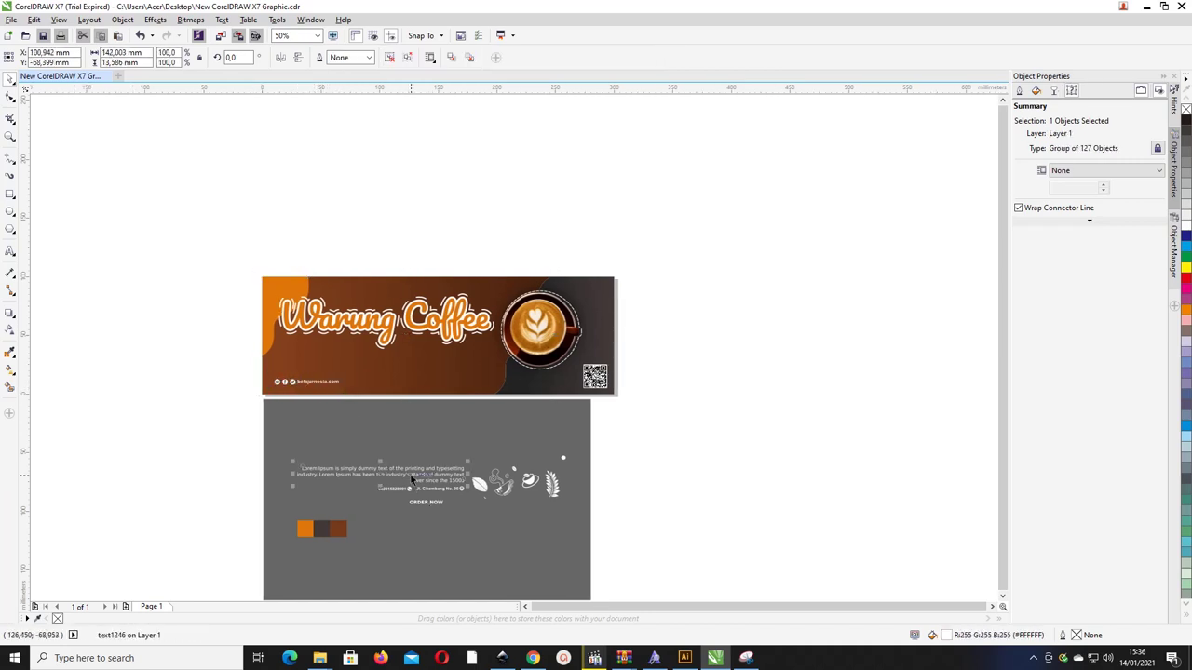
drag(423, 470, 445, 356)
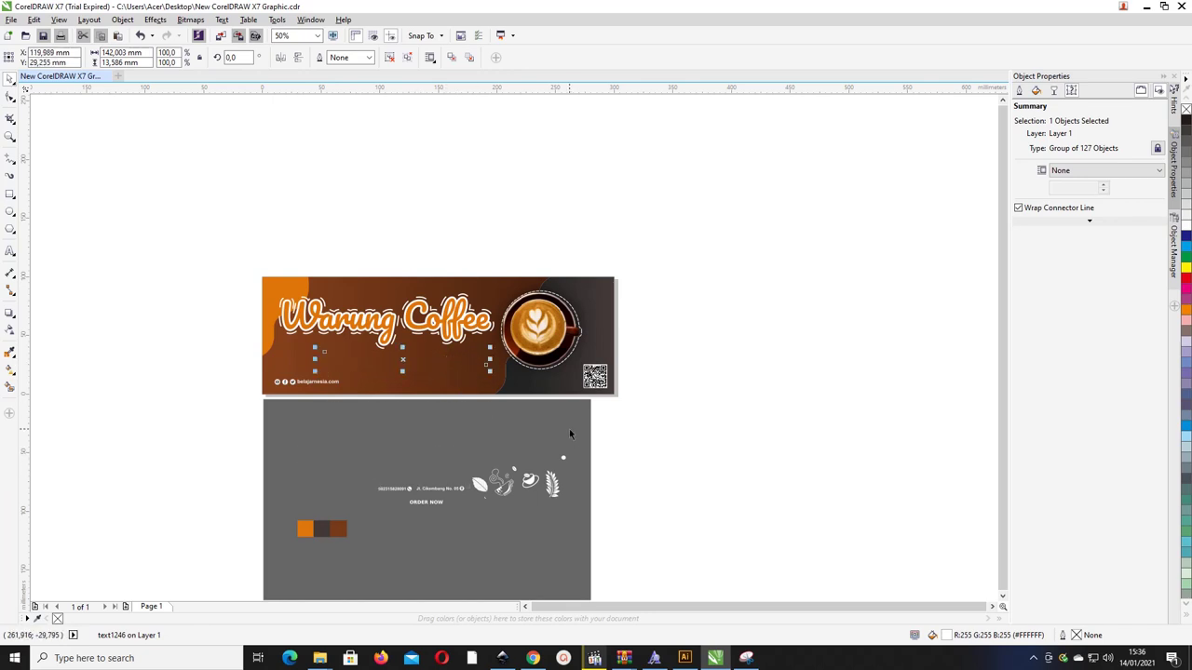
key(ctrl+Home)
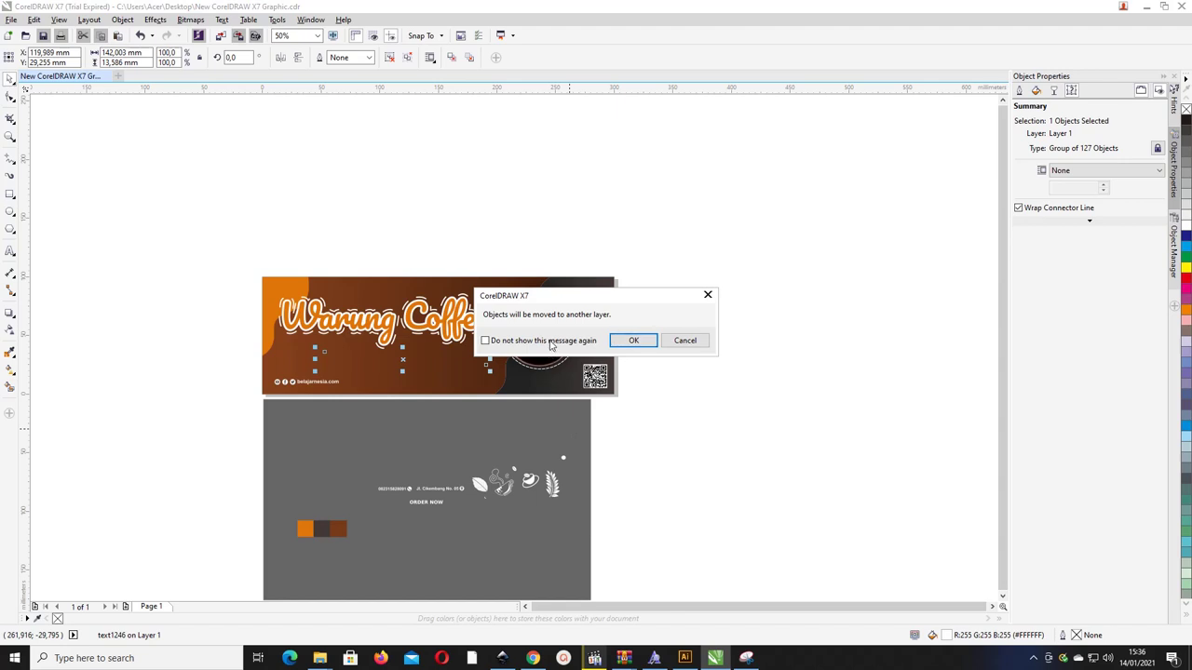
click(636, 342)
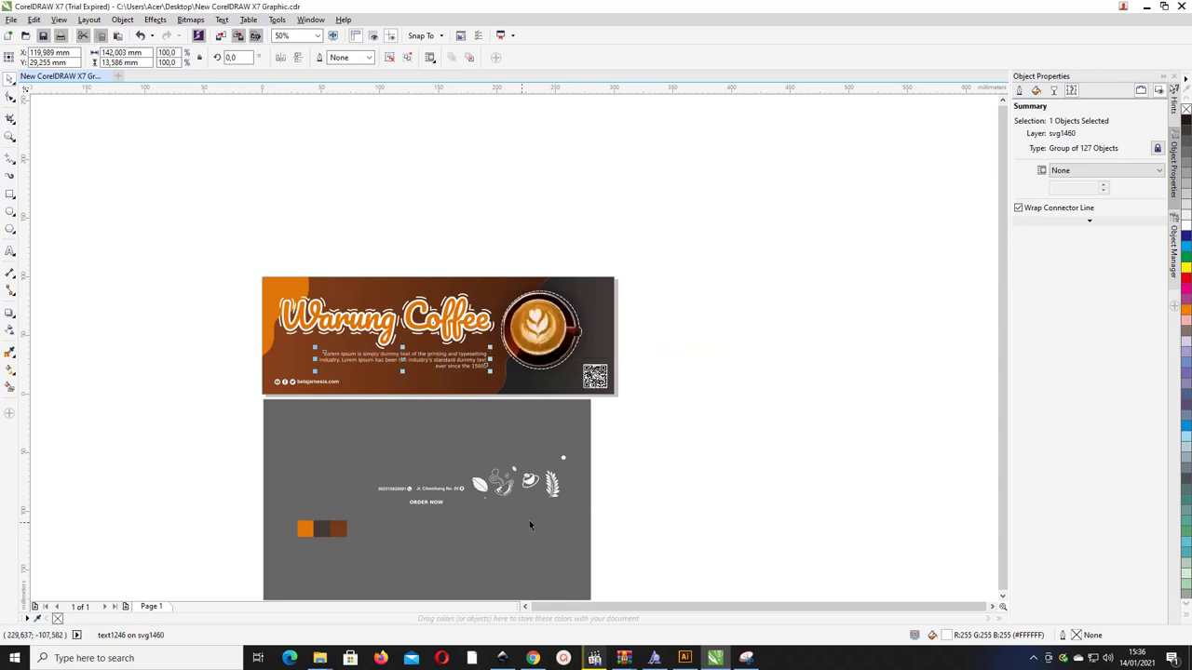
- Place the phone and address line beneath the banner's paragraph, bring it to the front and align it with the paragraph's right edge
drag(438, 488, 439, 374)
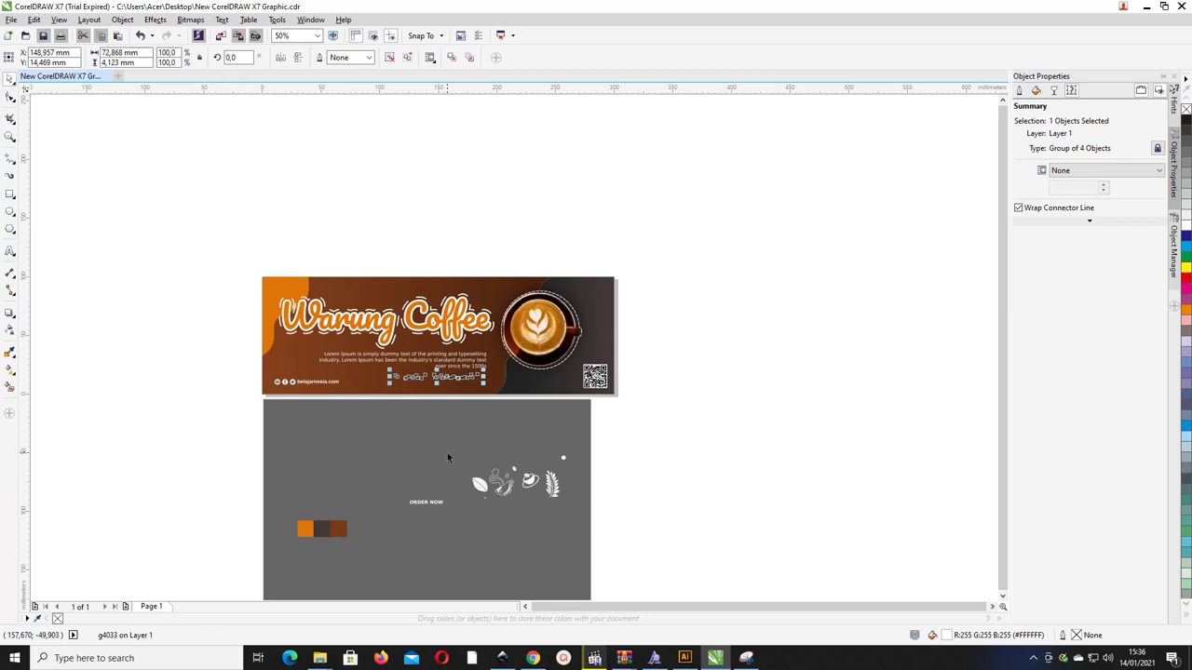
key(ctrl+Home)
scroll(449, 381, left, 1)
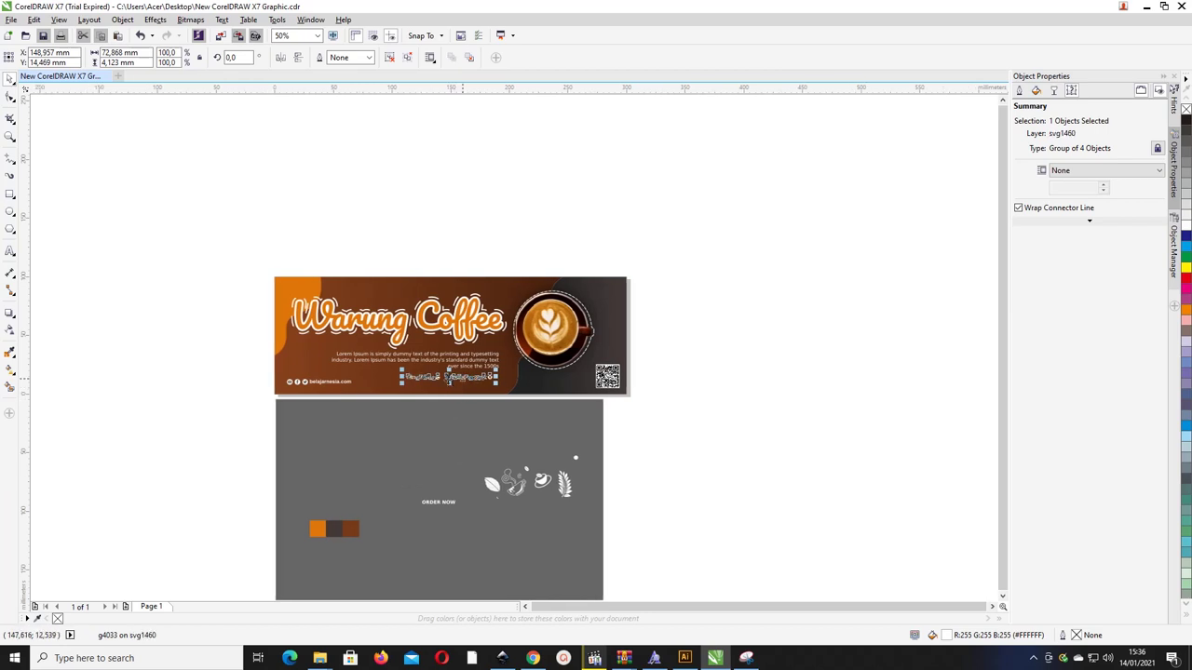
scroll(448, 380, up, 1)
scroll(522, 382, down, 1)
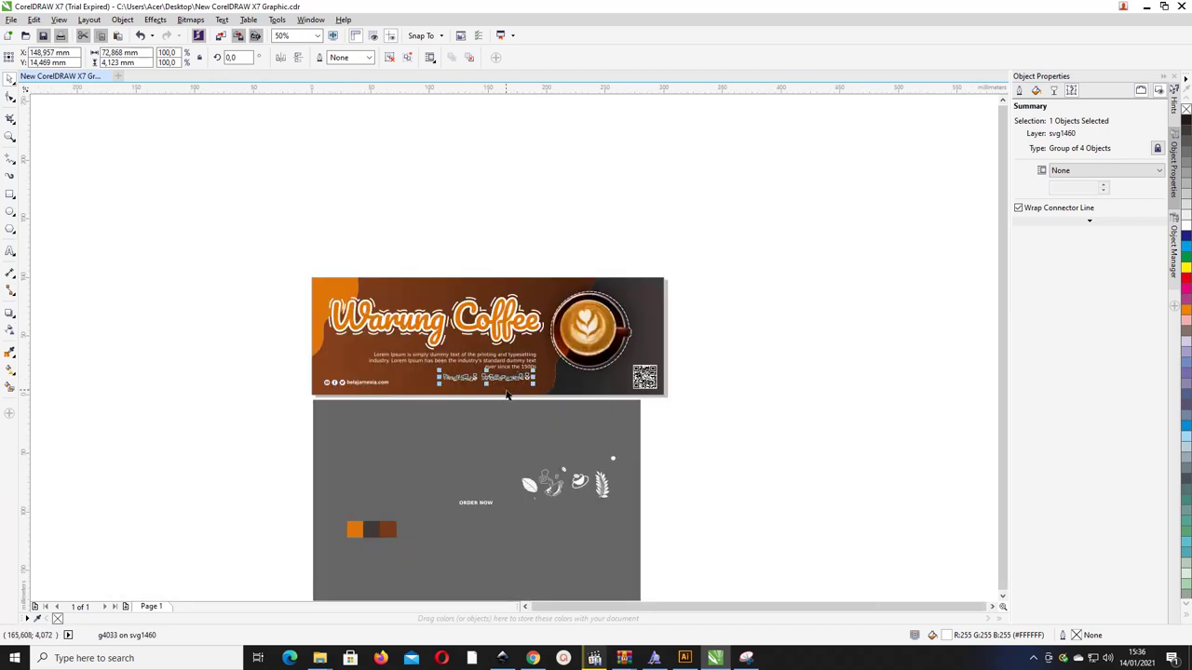
scroll(533, 377, up, 1)
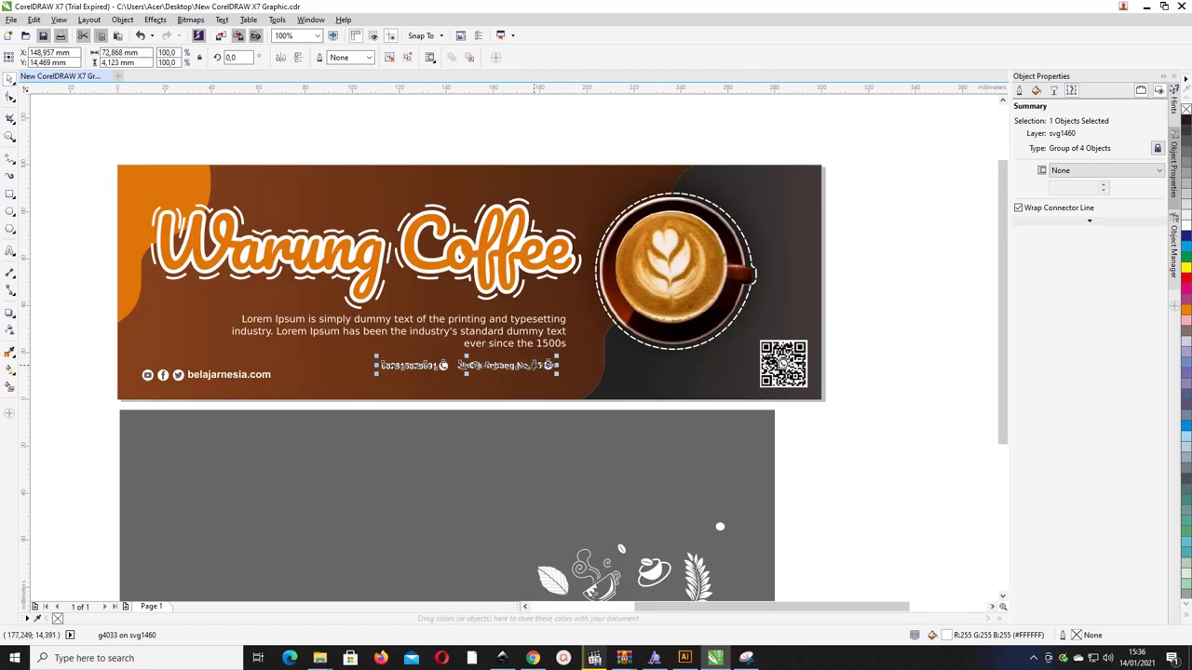
drag(531, 368, 537, 366)
shift+click(550, 346)
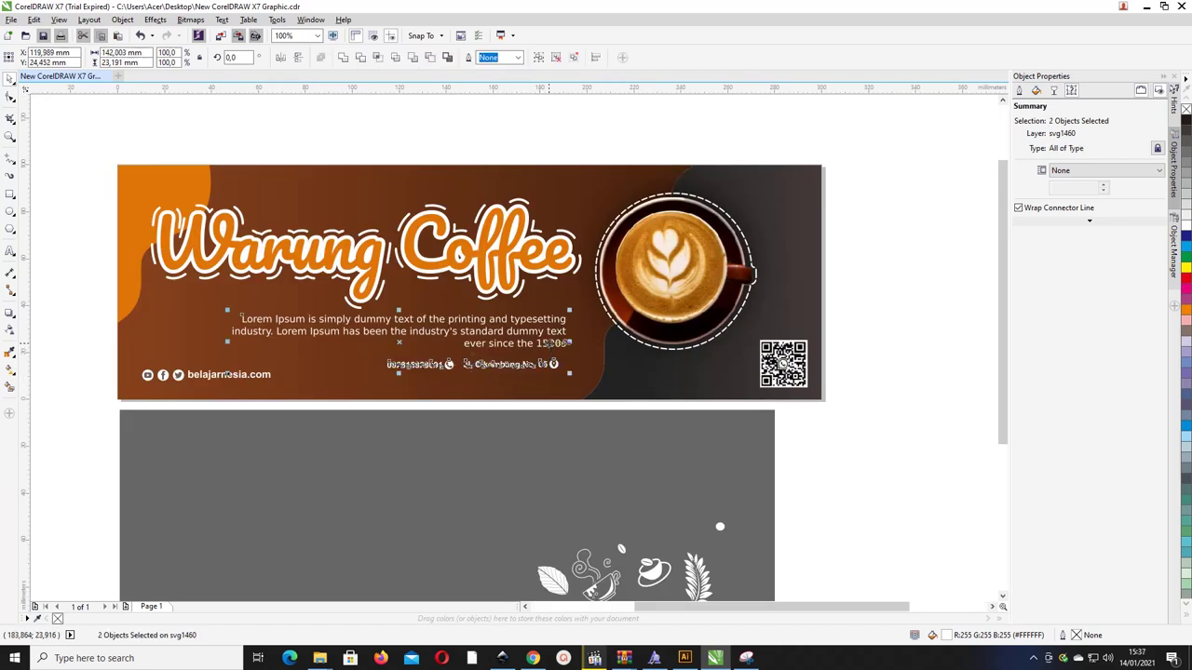
- Move the ORDER NOW text onto the banner's dark area below the coffee cup and bring it to the front of the page
scroll(553, 397, down, 2)
scroll(576, 391, up, 1)
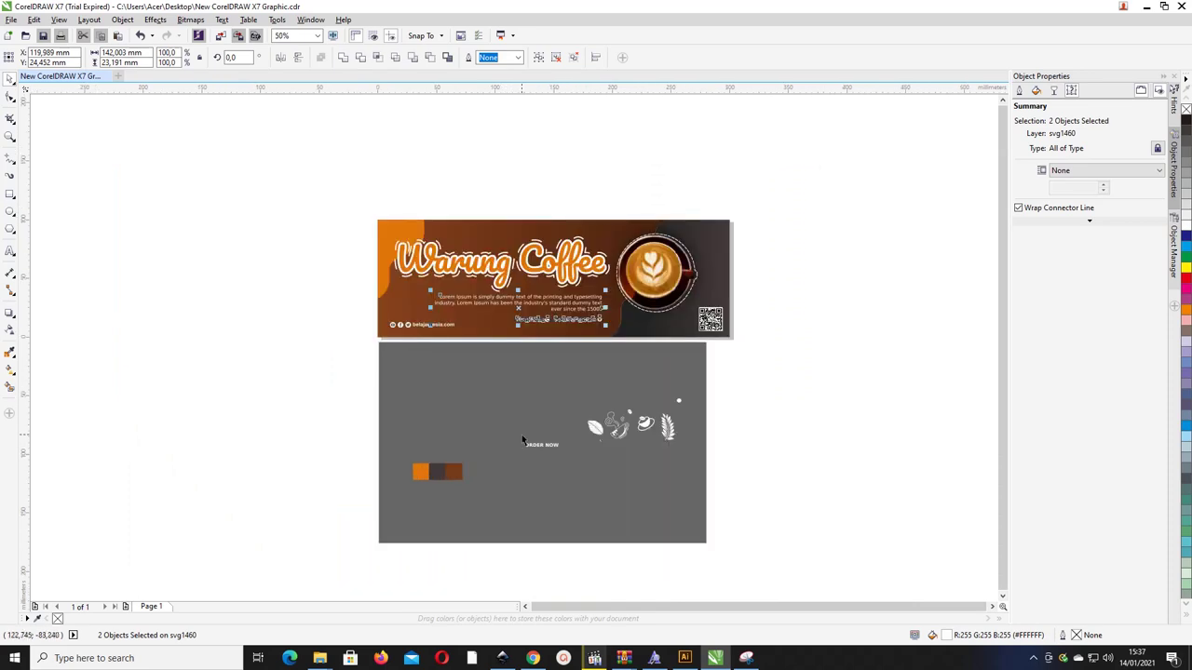
click(532, 447)
drag(533, 447, 657, 326)
key(ctrl+Home)
- Draw a rectangle about 40 × 8 mm around the ORDER NOW text and fill it white
key(z)
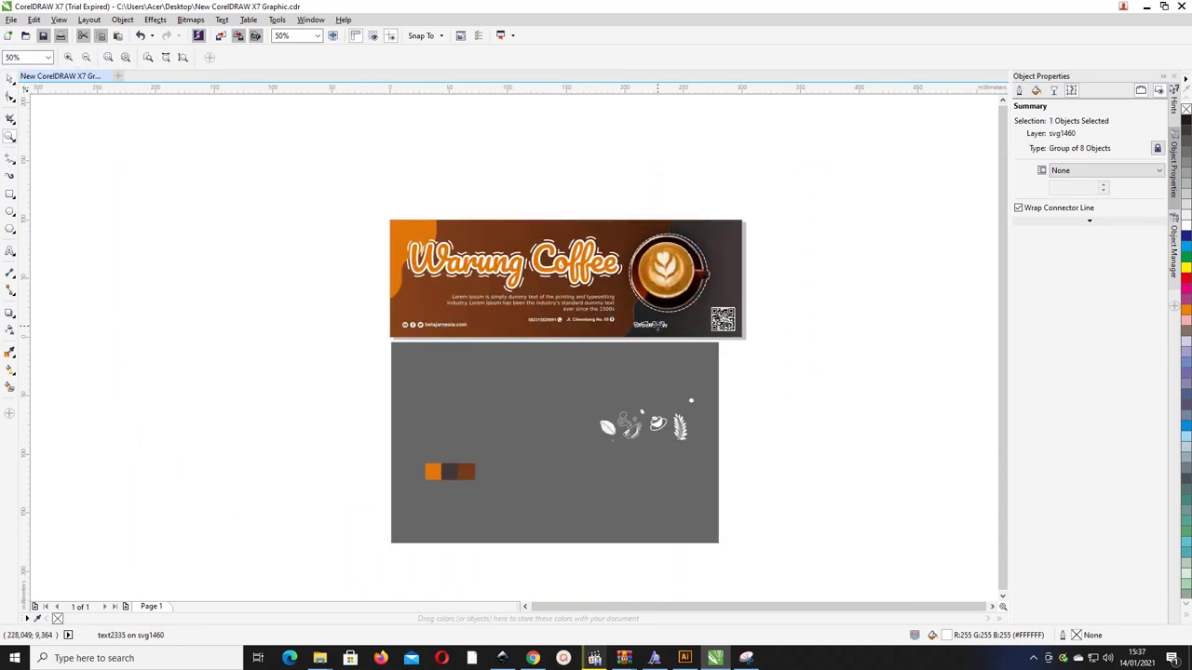
drag(581, 294, 842, 388)
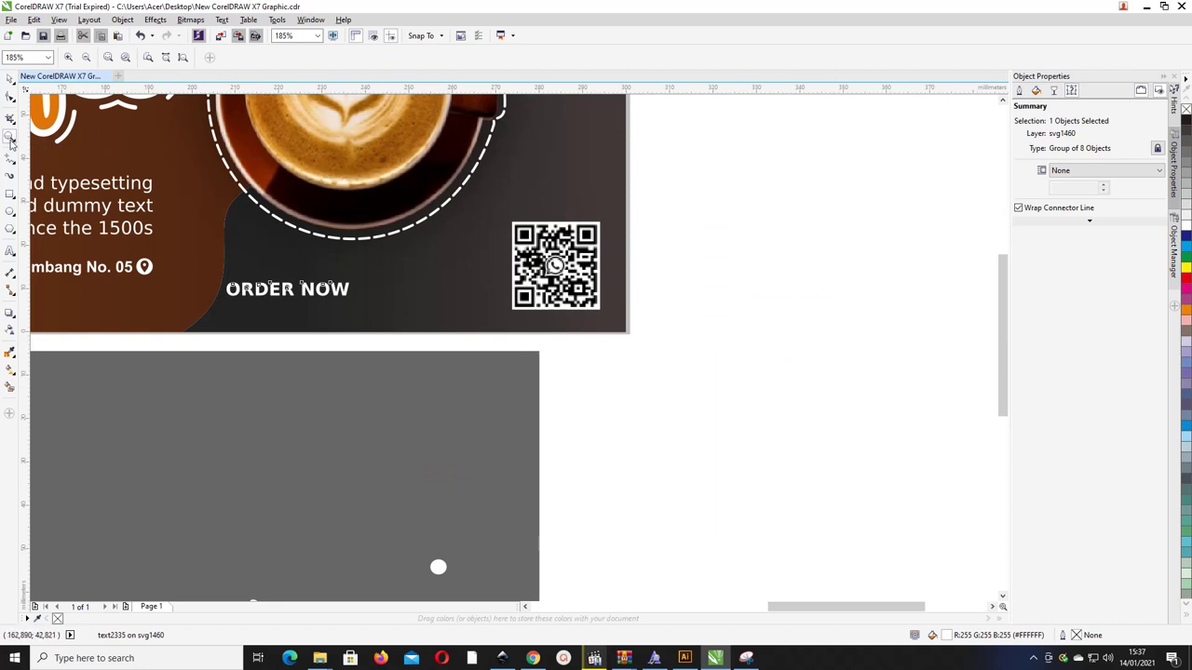
click(9, 193)
drag(209, 268, 381, 308)
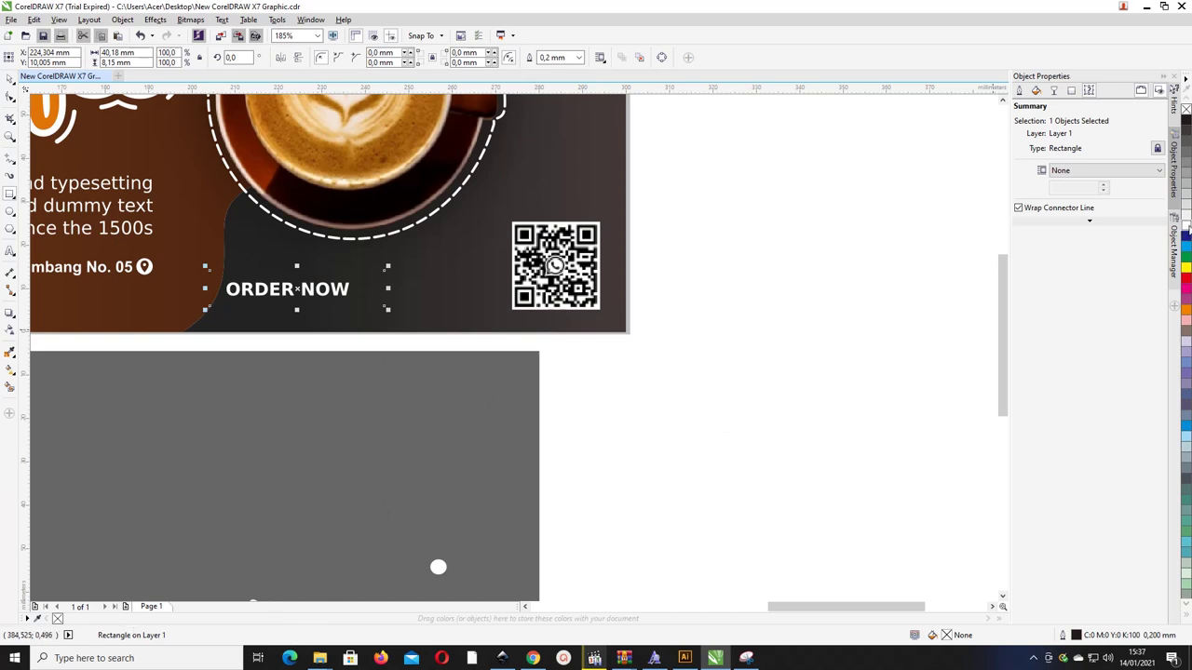
click(1185, 225)
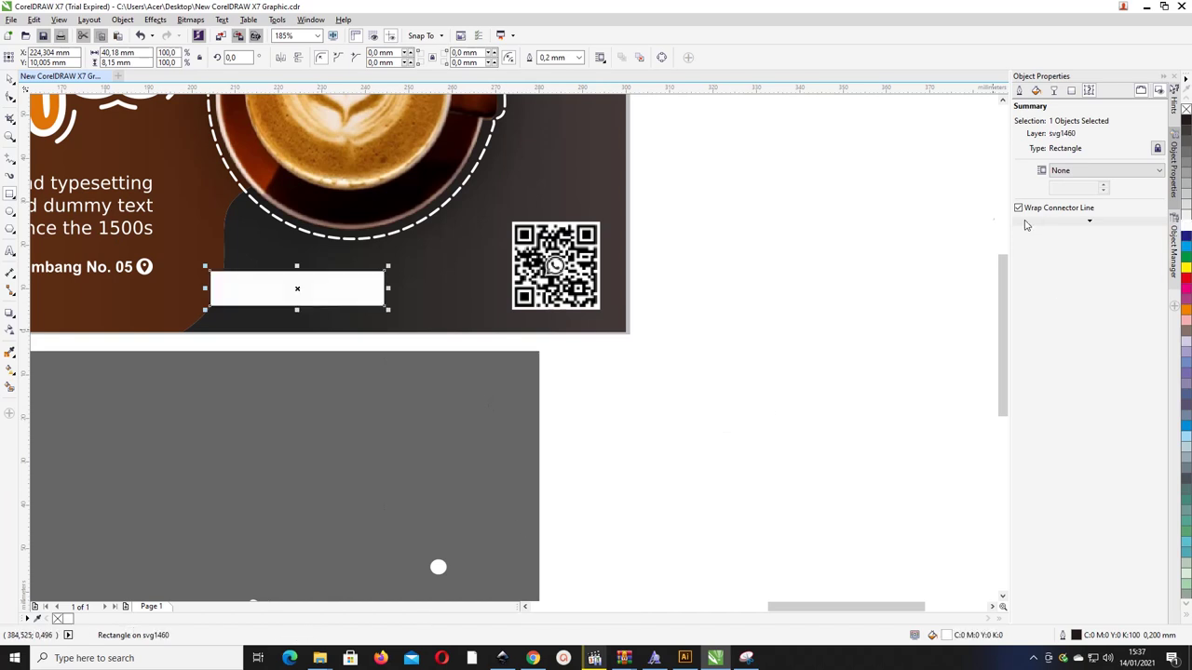
- Round the white rectangle's corners fully into a pill shape and shift it slightly below the ORDER NOW text
click(9, 97)
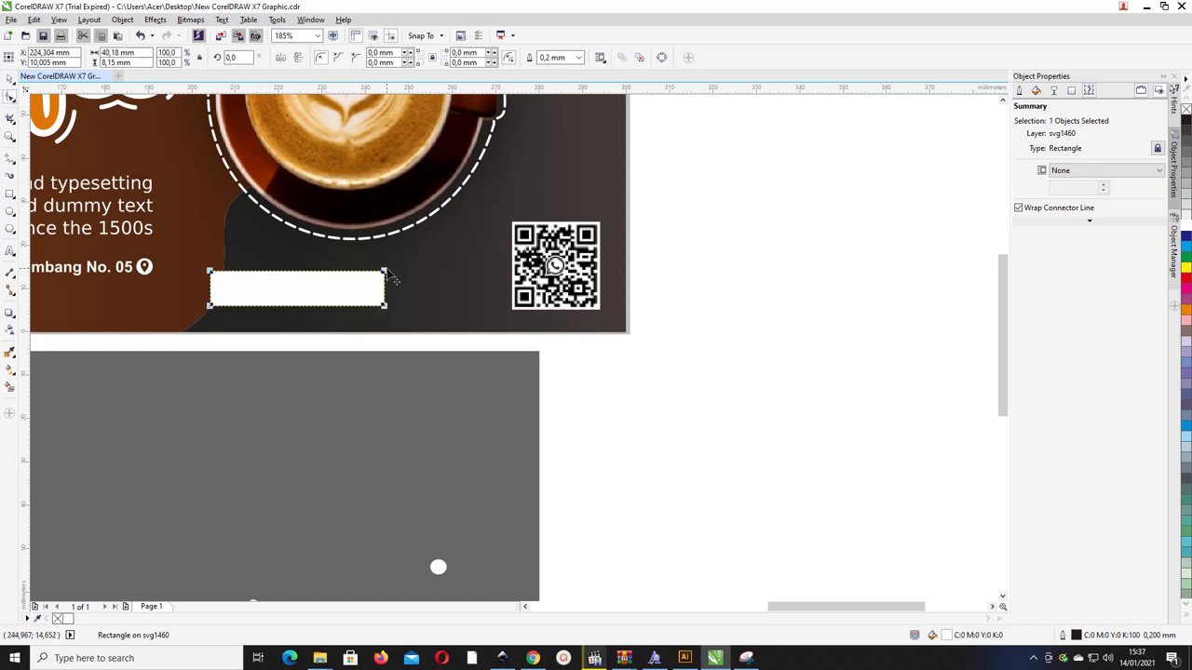
drag(385, 272, 302, 302)
click(10, 97)
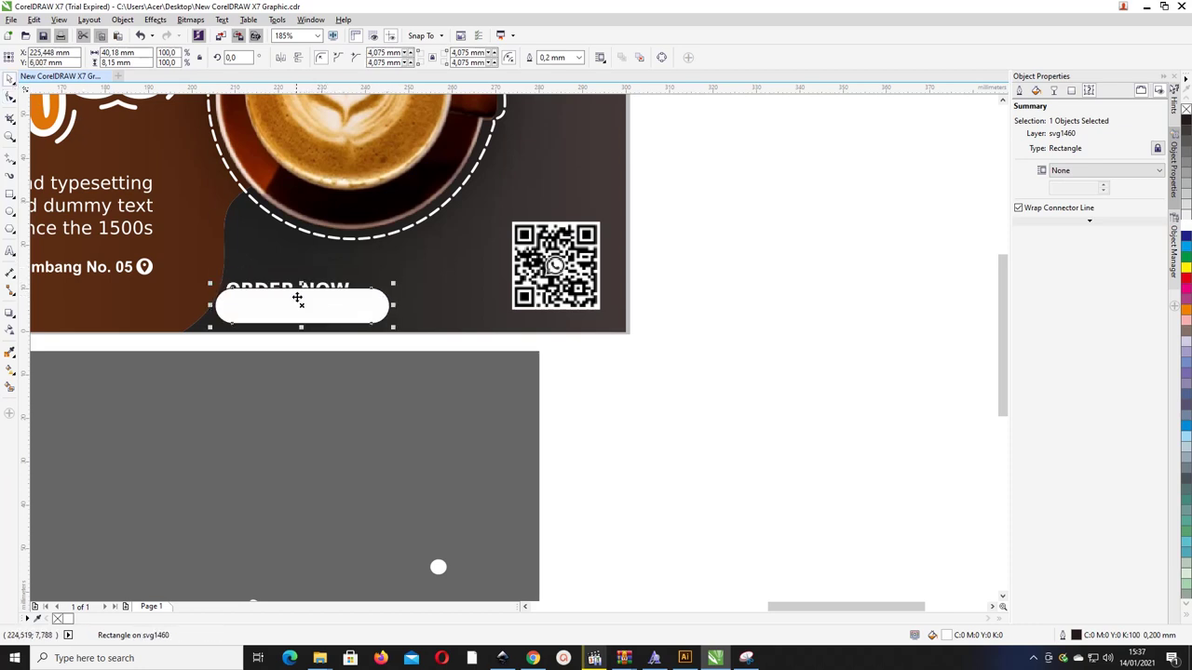
- Recolour the ORDER NOW text dark grey #2F2B2A
click(331, 289)
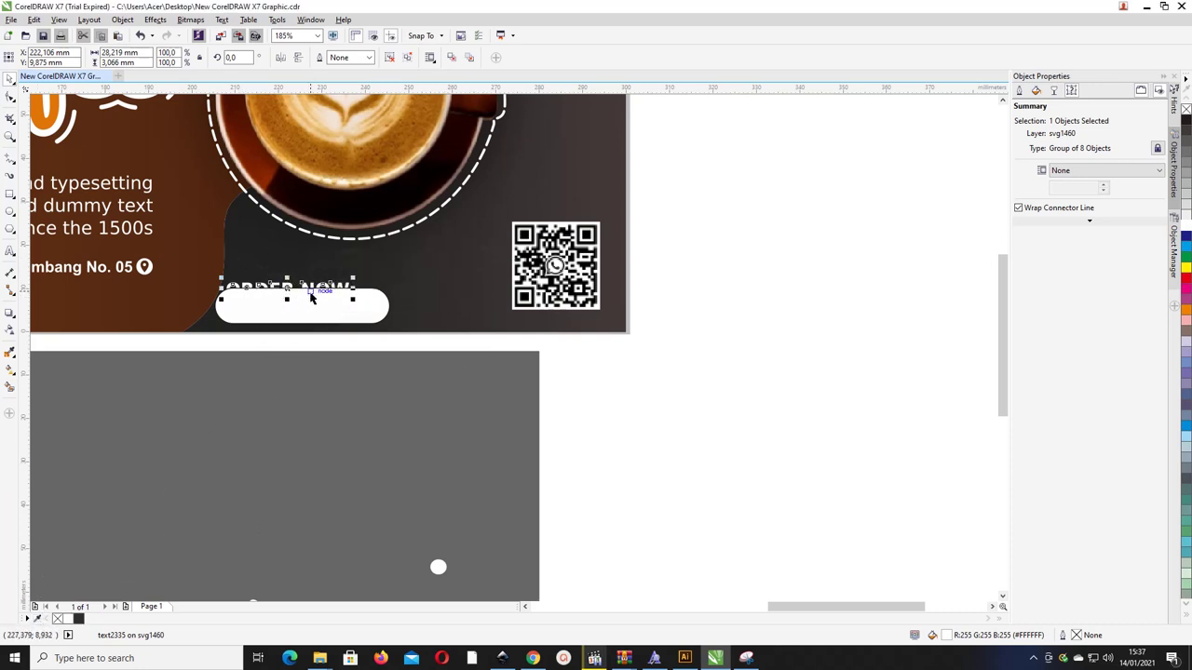
drag(310, 287, 310, 284)
click(79, 619)
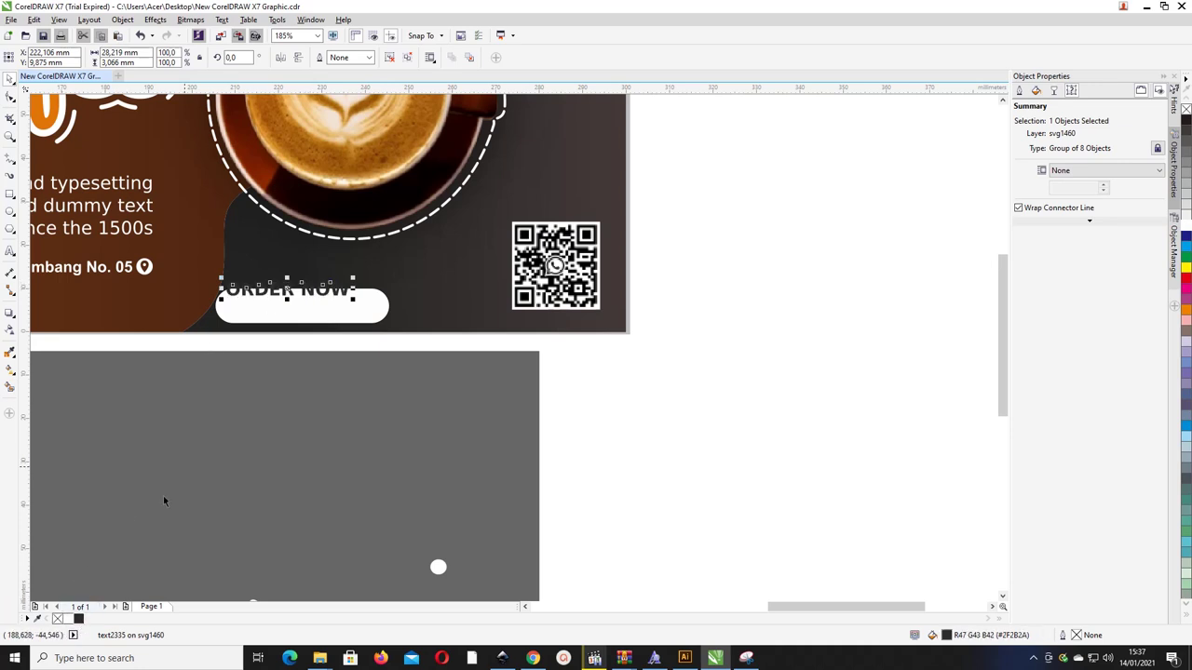
- Centre the ORDER NOW text on the white pill and move both into the dark area below the coffee cup
shift+click(287, 314)
key(c)
key(e)
drag(288, 314, 313, 292)
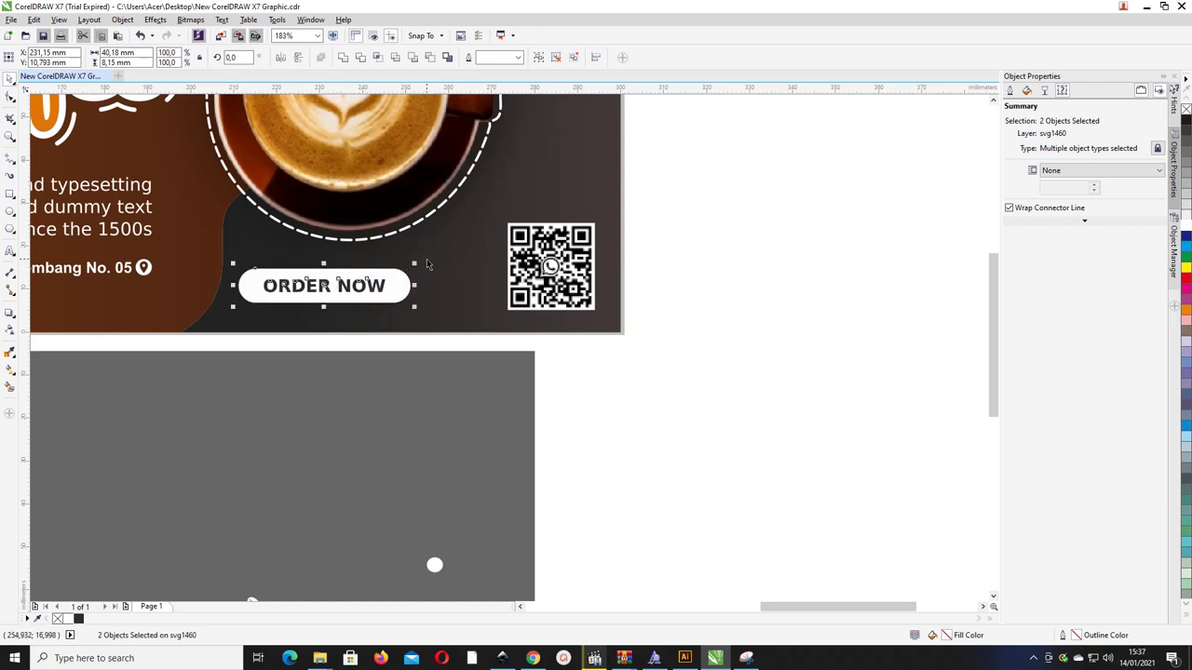
scroll(368, 242, right, 2)
scroll(372, 253, down, 2)
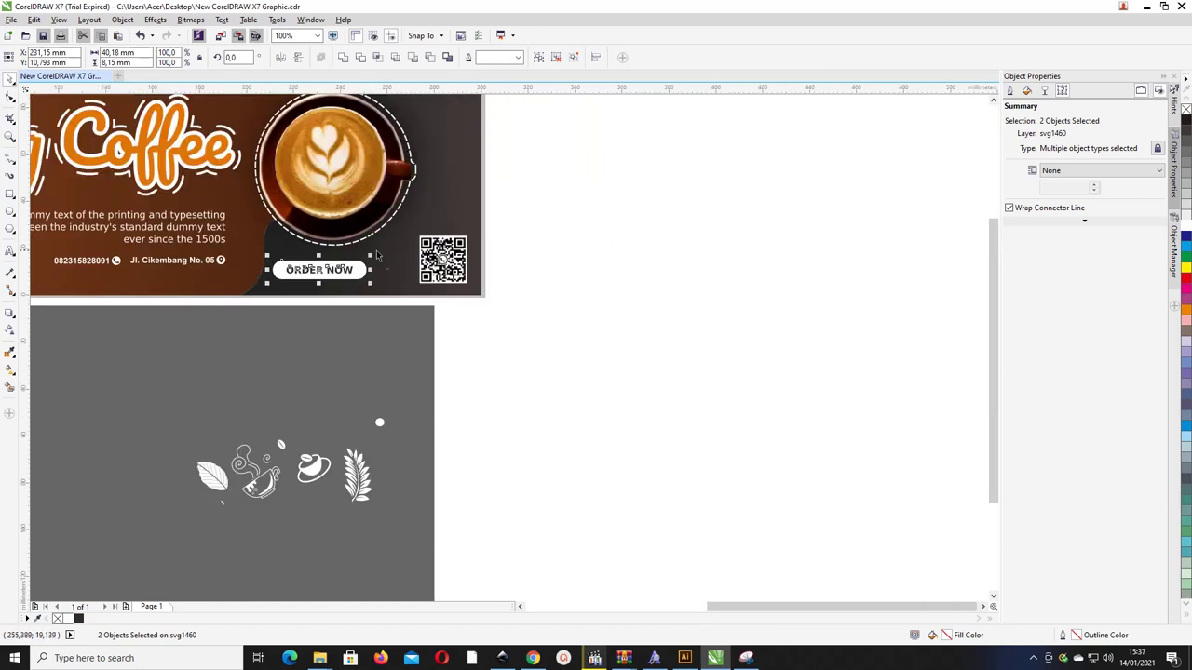
- Enlarge the ORDER NOW text slightly about its centre inside the white pill
key(z)
drag(518, 330, 213, 273)
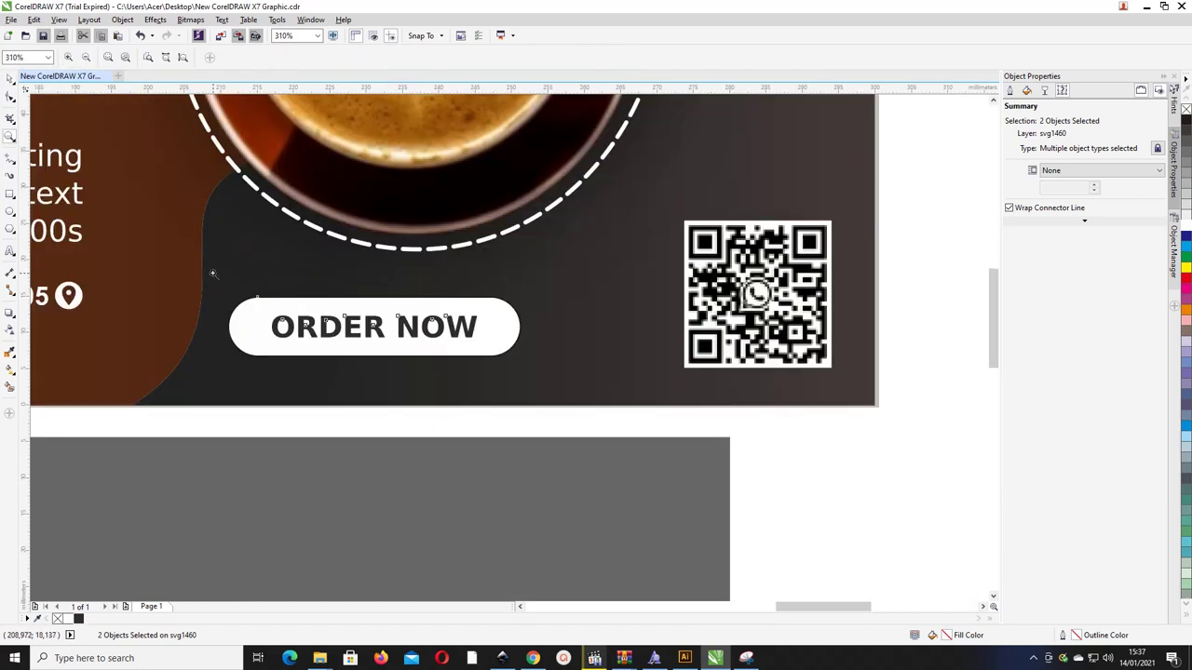
click(10, 80)
click(458, 319)
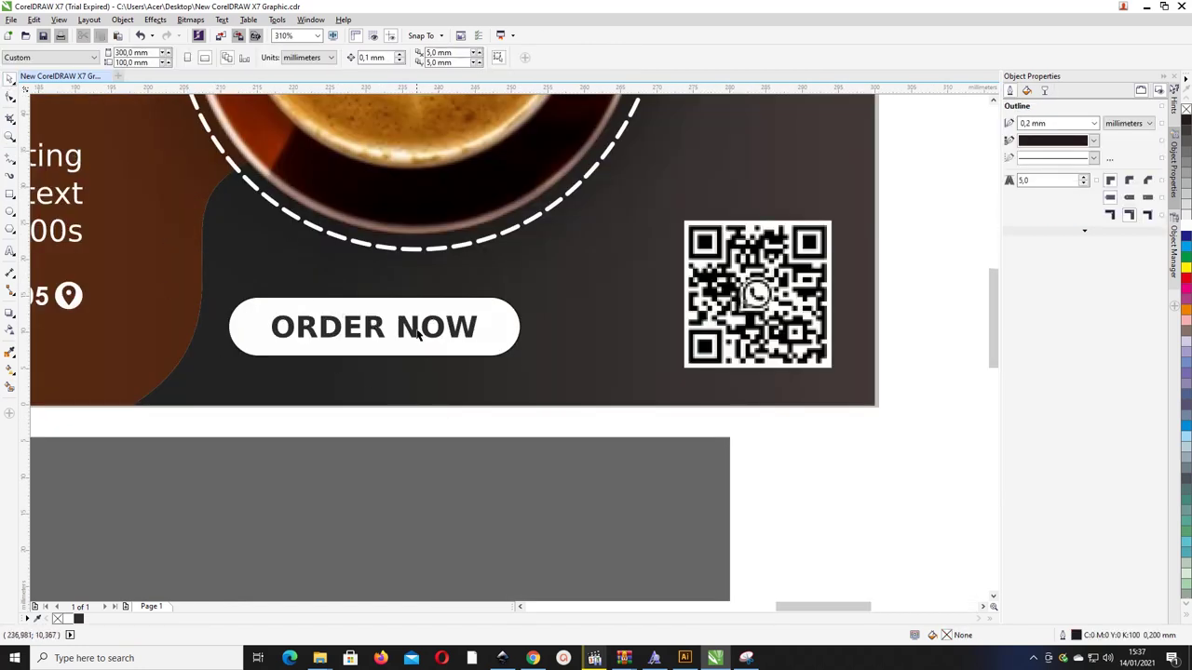
drag(482, 310, 495, 308)
- Add a one-step outward contour offset about 0.7 mm with a white outline around the white pill, and break the contour apart
click(511, 323)
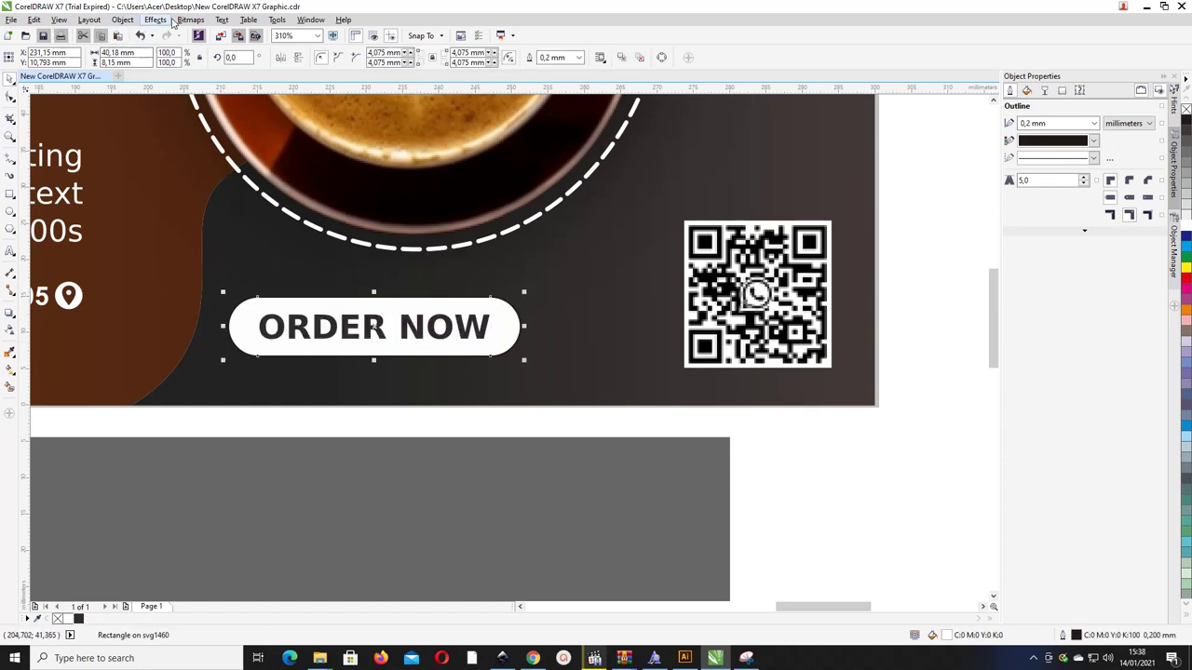
click(11, 314)
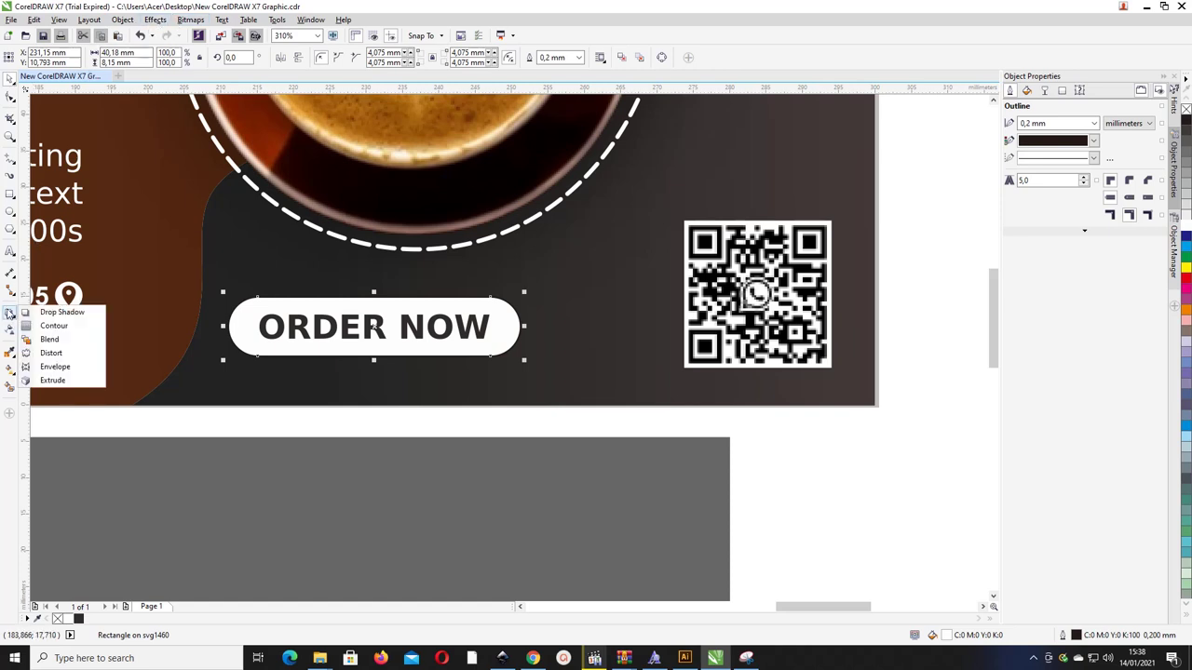
click(56, 313)
drag(247, 314, 257, 304)
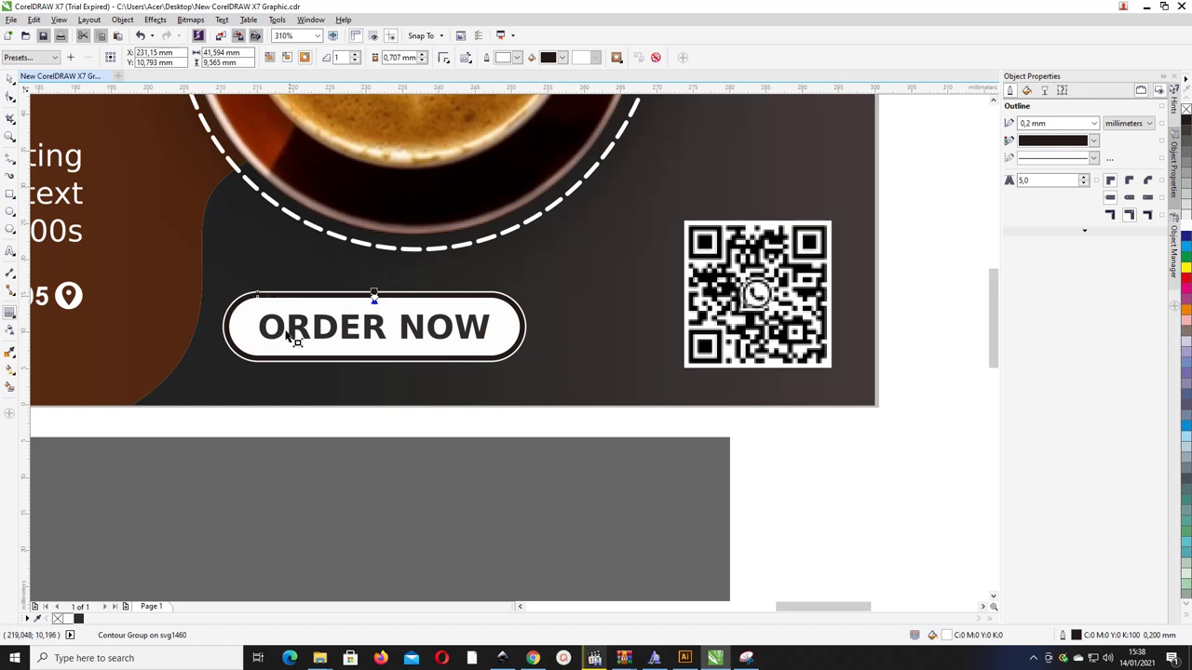
click(123, 21)
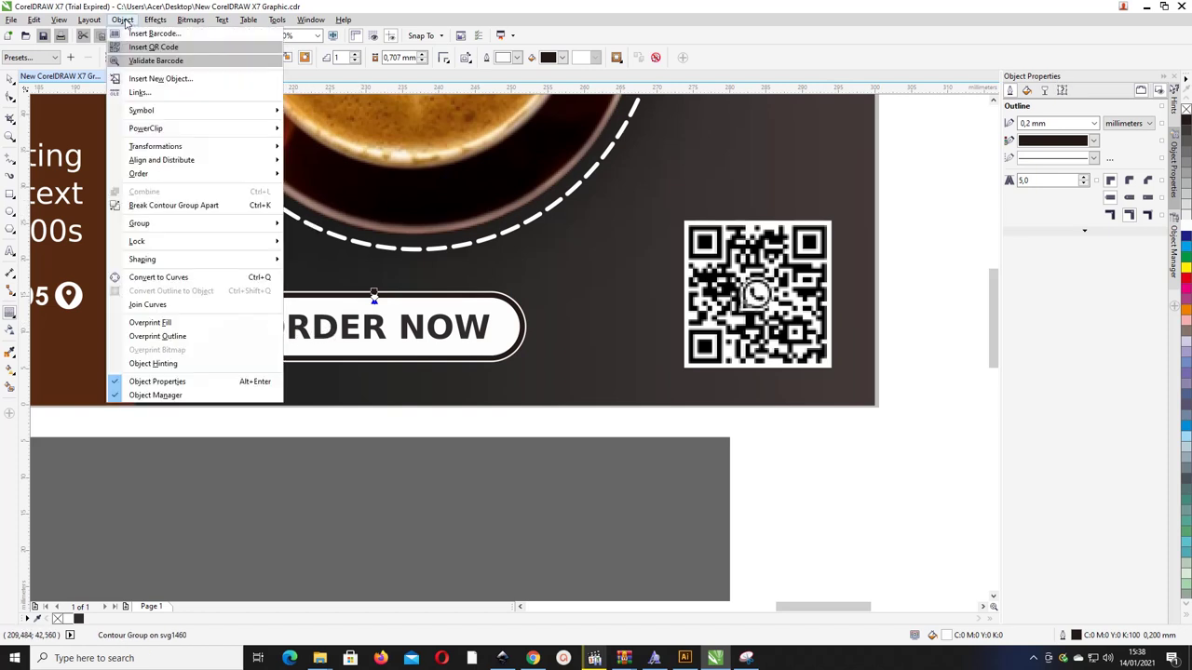
click(196, 212)
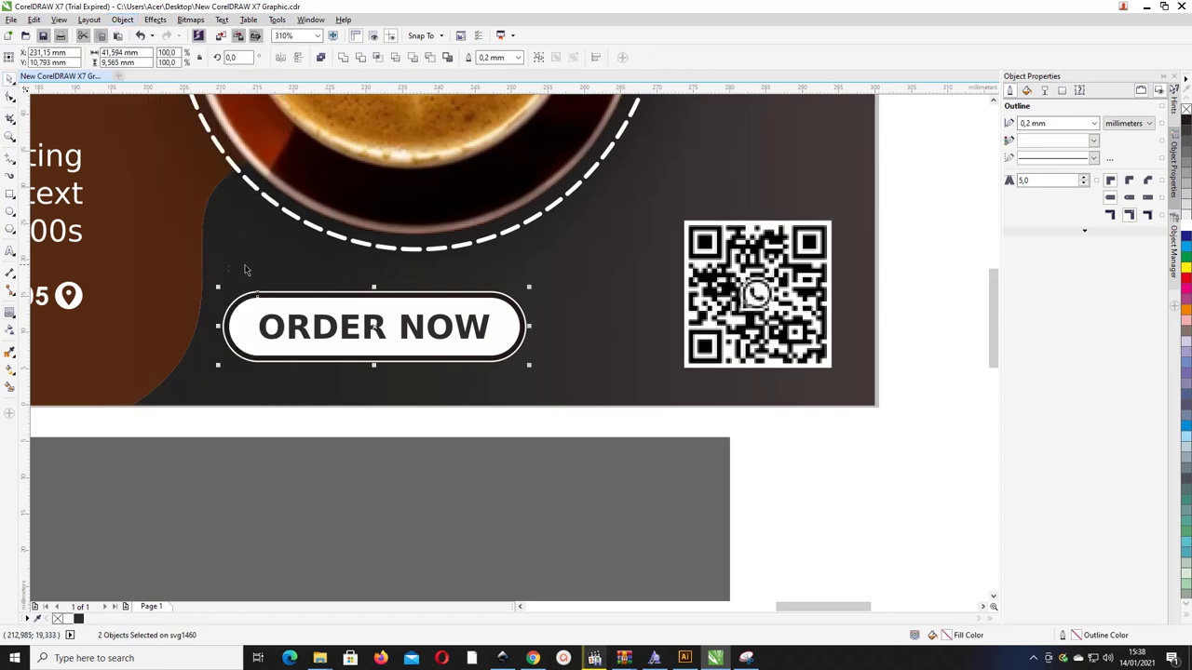
- Remove the black fill from the separated outer pill, leaving it in its original position around the button
click(275, 278)
click(269, 294)
drag(267, 294, 270, 280)
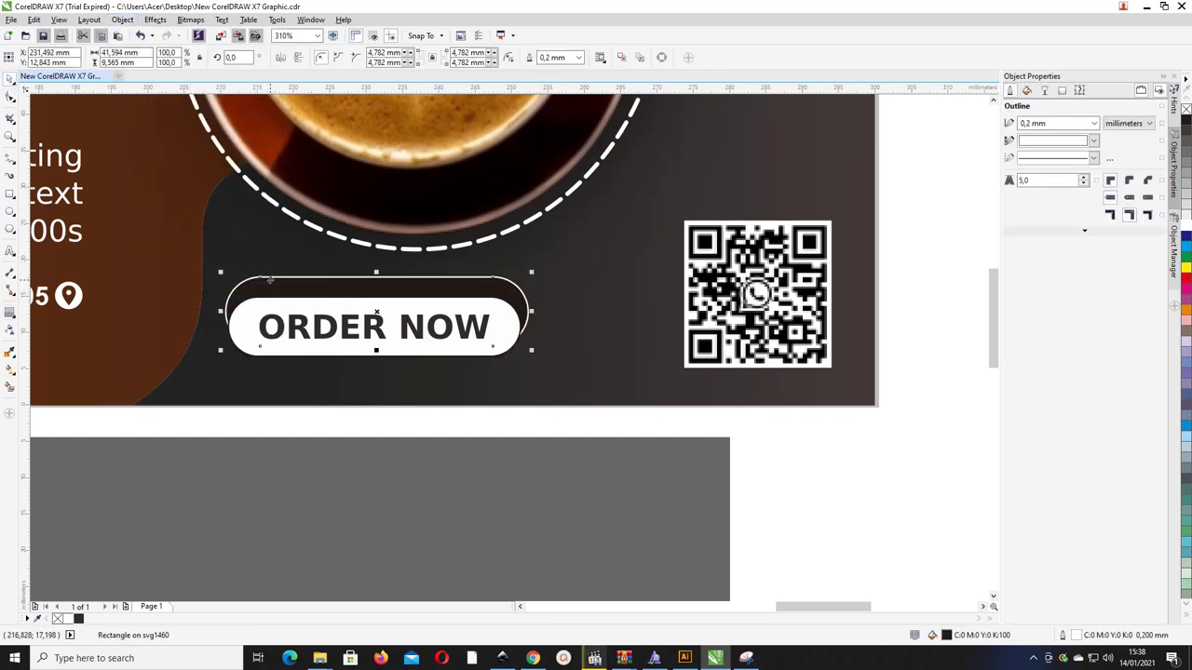
drag(366, 272, 365, 286)
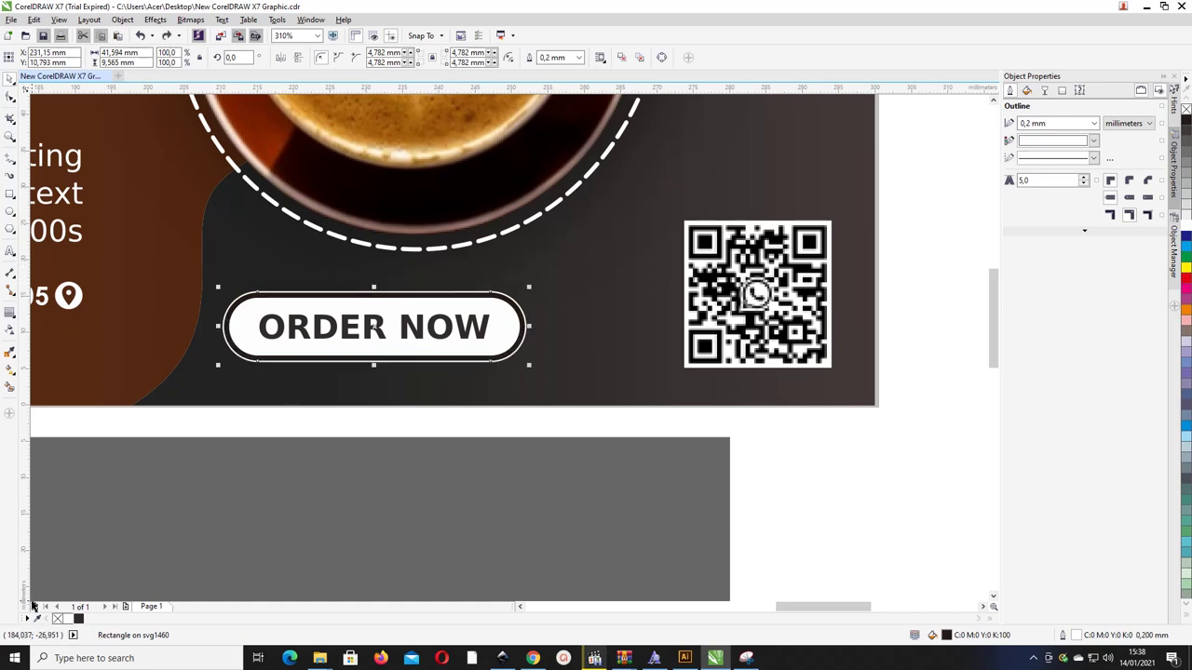
click(57, 619)
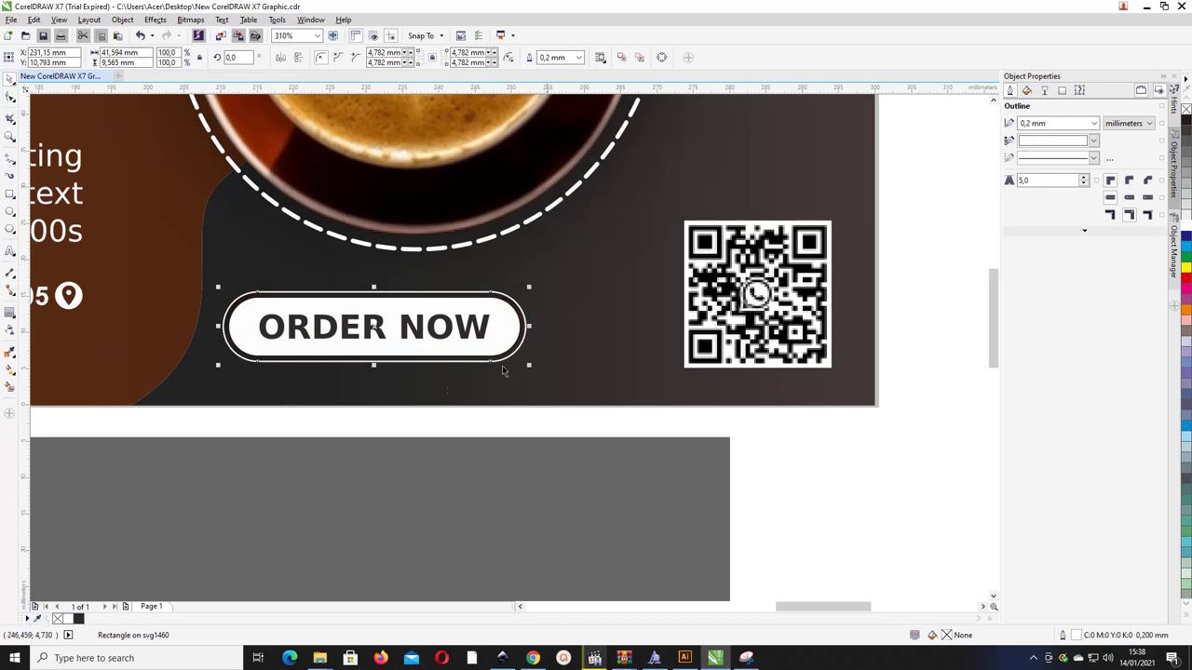
- Give the outer pill's white 0.2 mm outline a dashed line style with longer dashes
click(1092, 141)
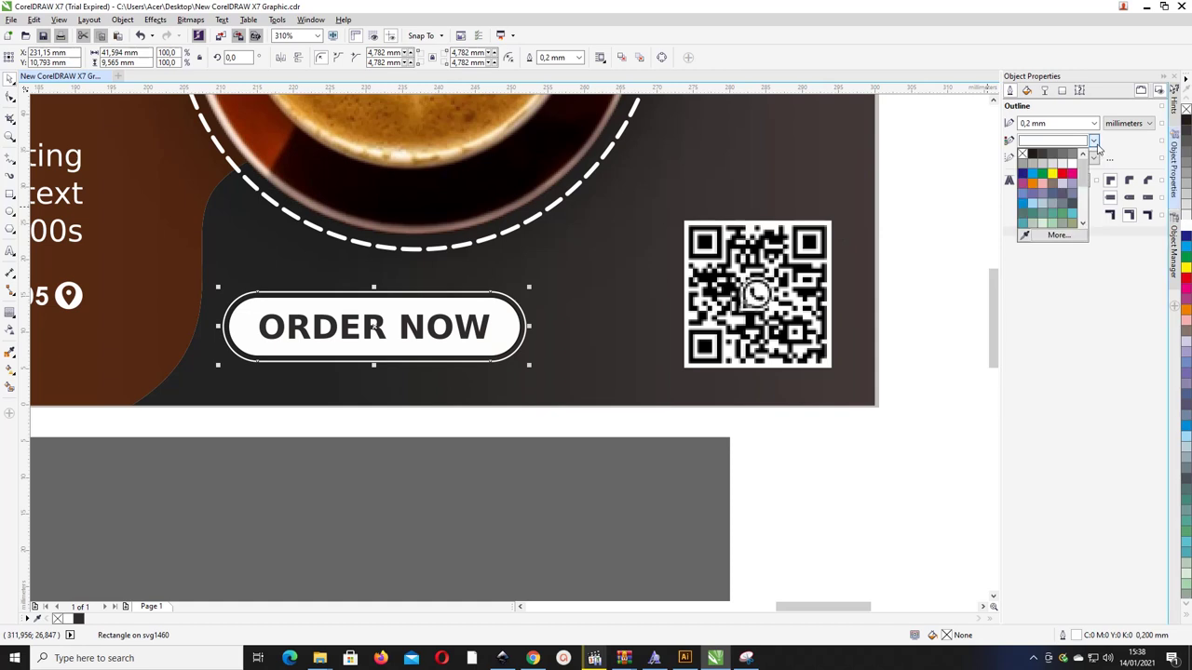
click(1108, 156)
click(1094, 158)
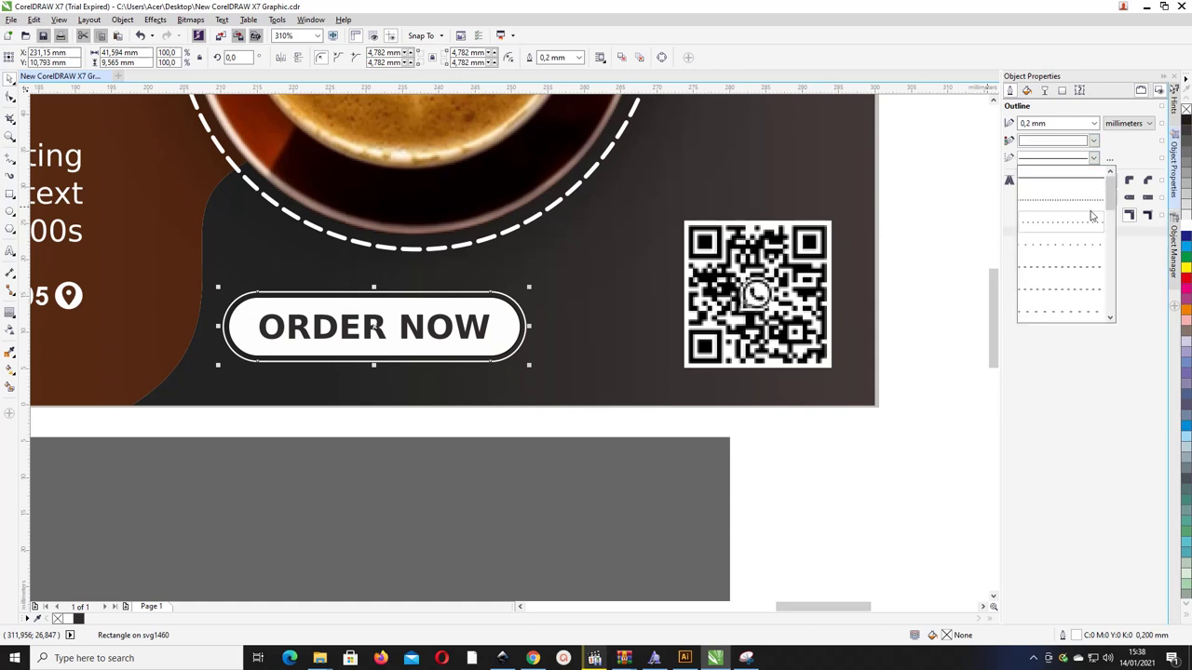
click(1089, 270)
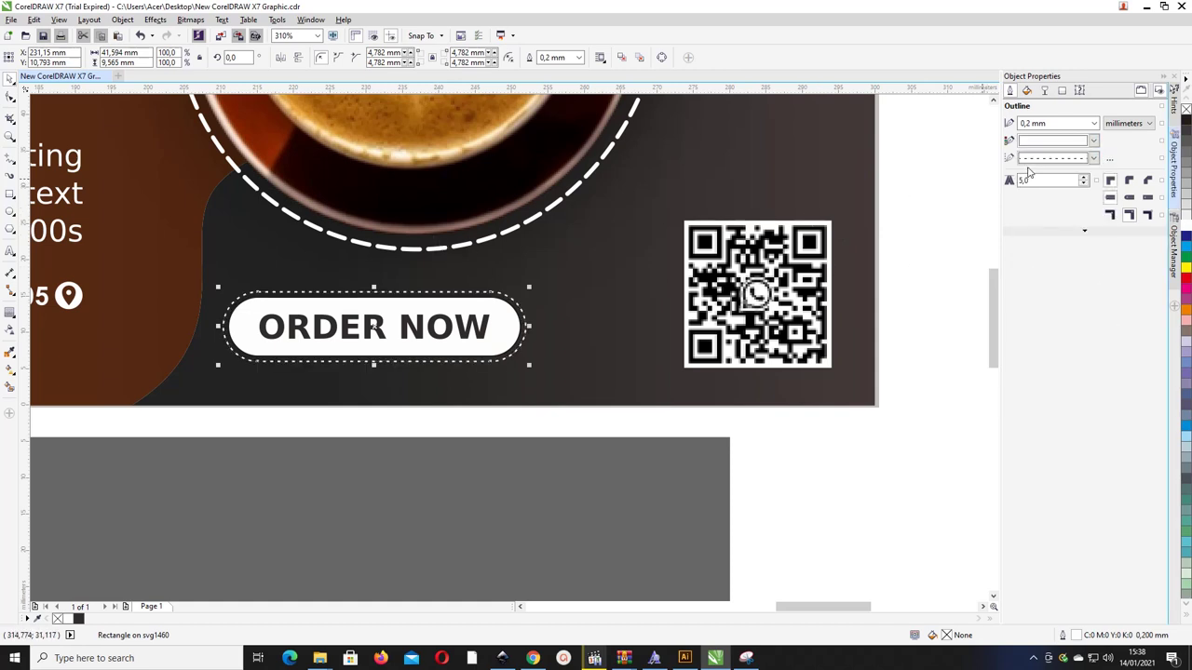
click(1092, 157)
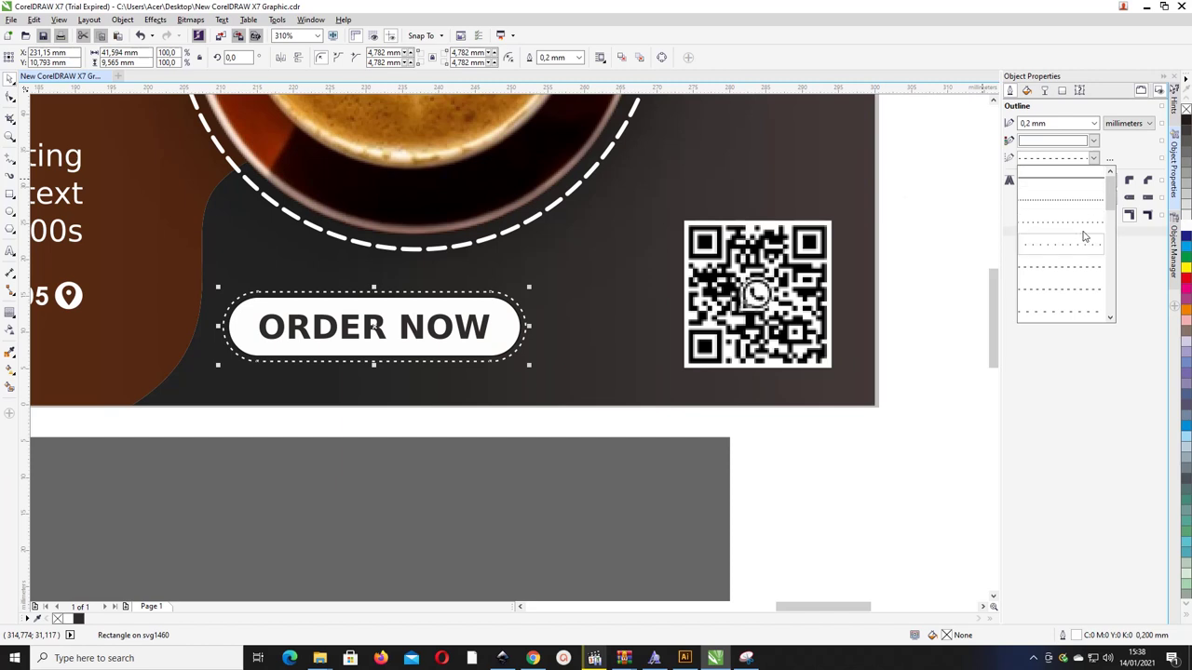
click(1081, 292)
click(1093, 158)
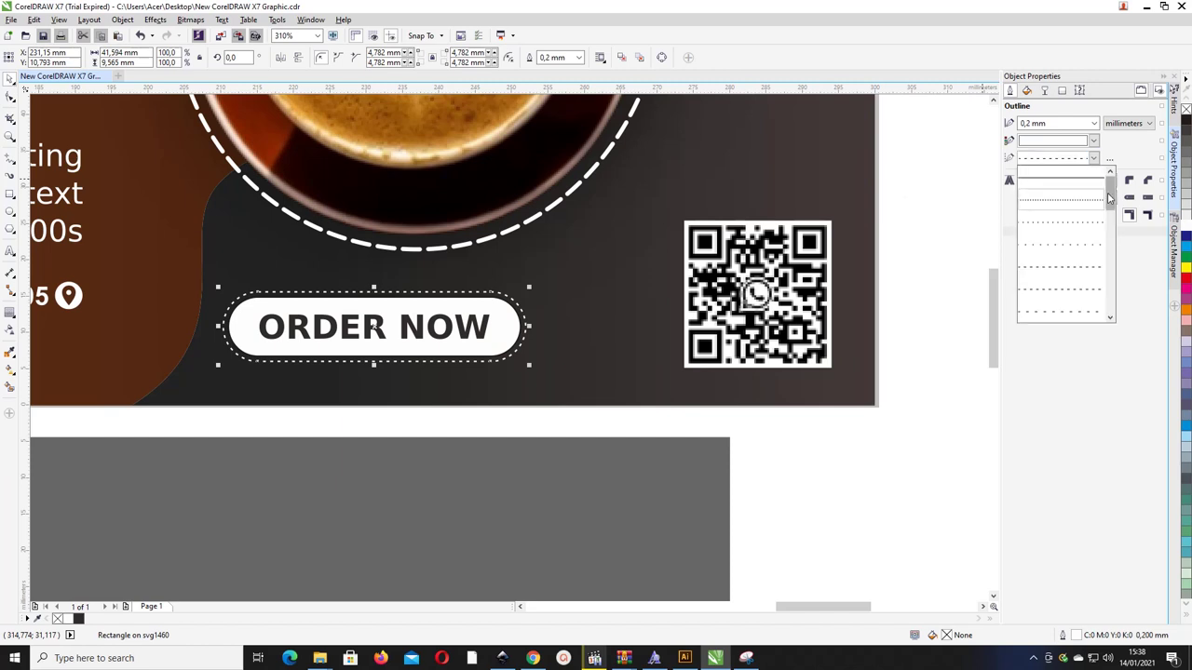
click(1091, 241)
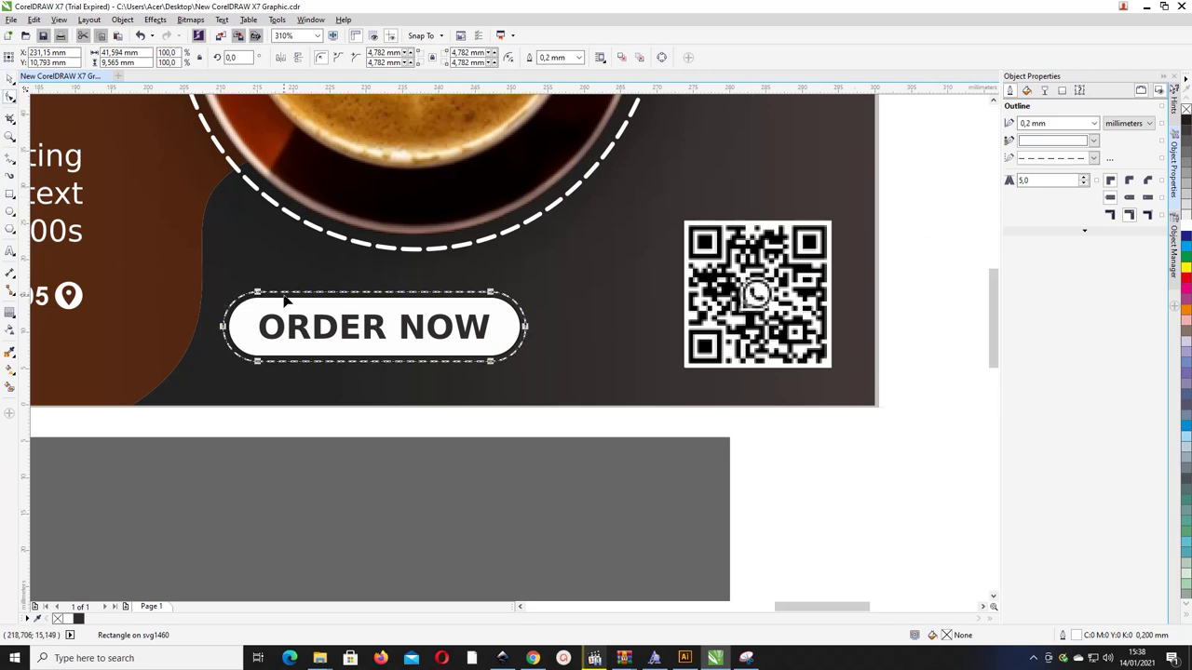
- Convert the dashed pill outline to curves and split it open at the upper-left node where the top edge begins
scroll(260, 294, up, 2)
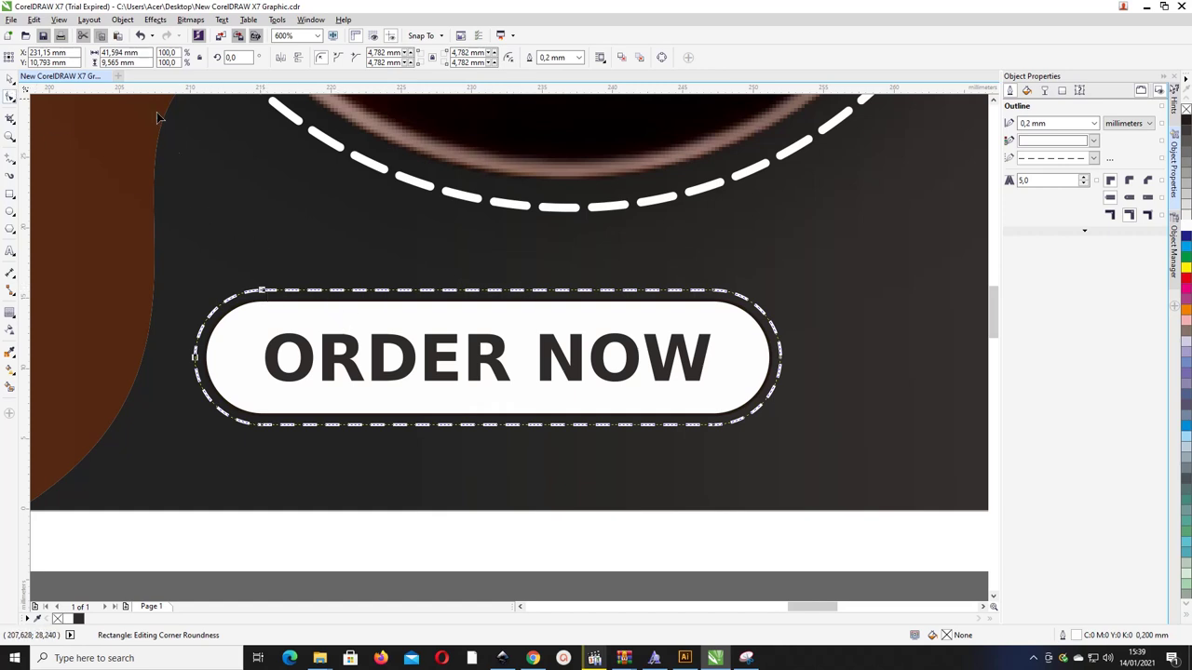
click(122, 19)
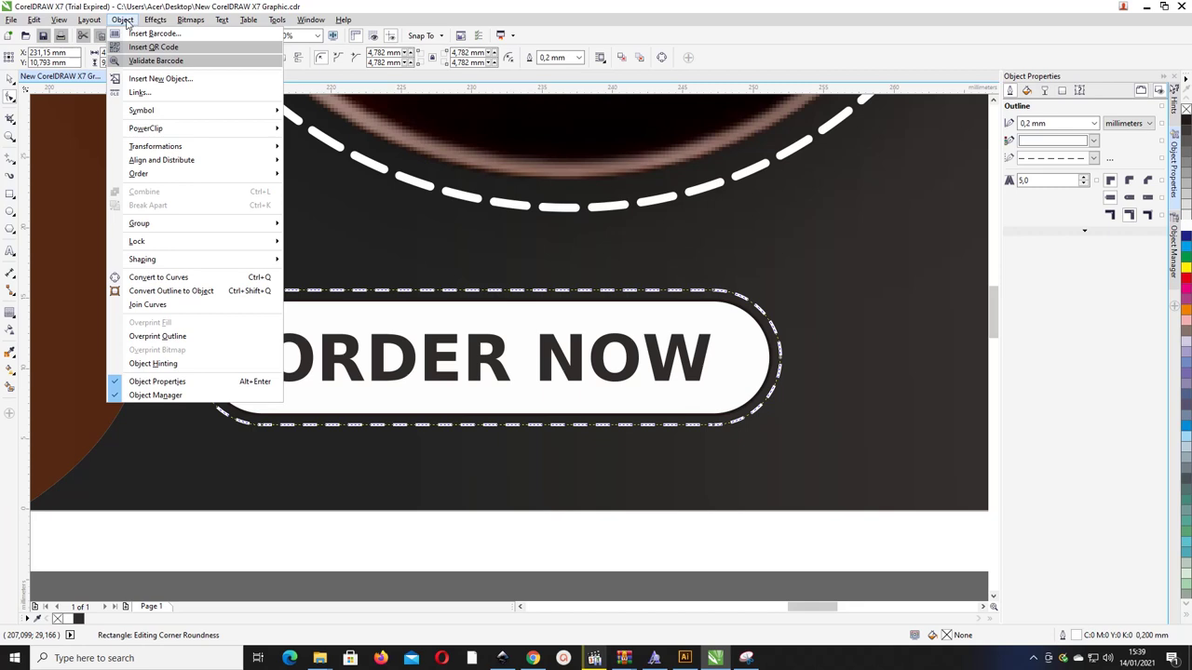
click(184, 277)
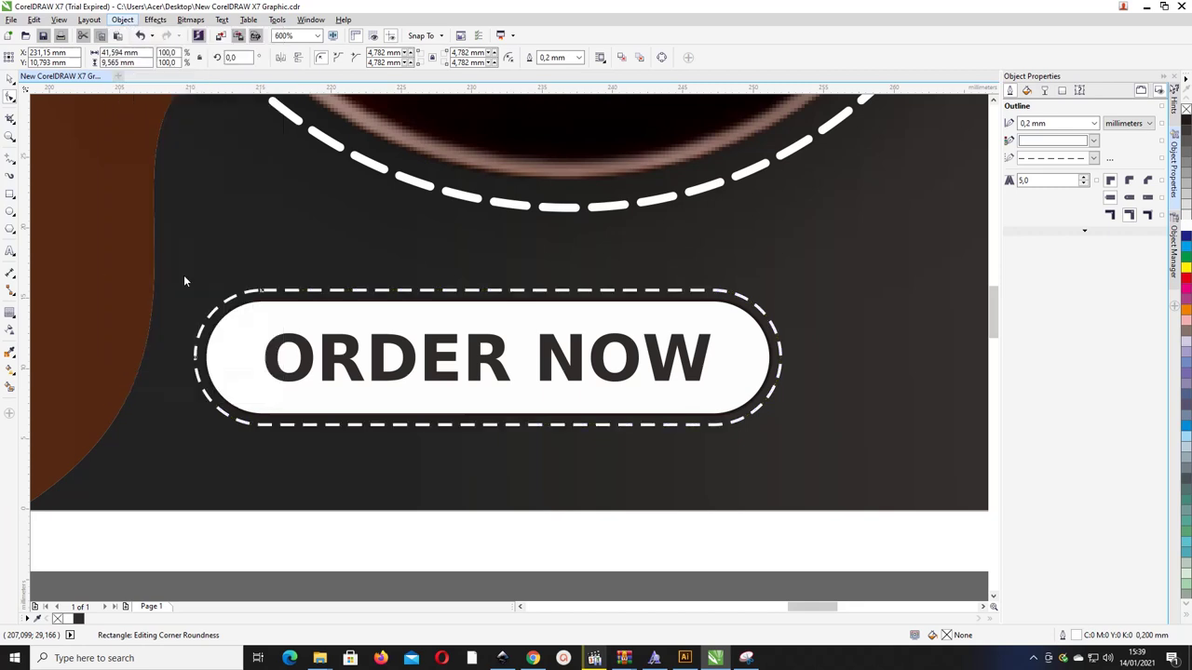
click(262, 293)
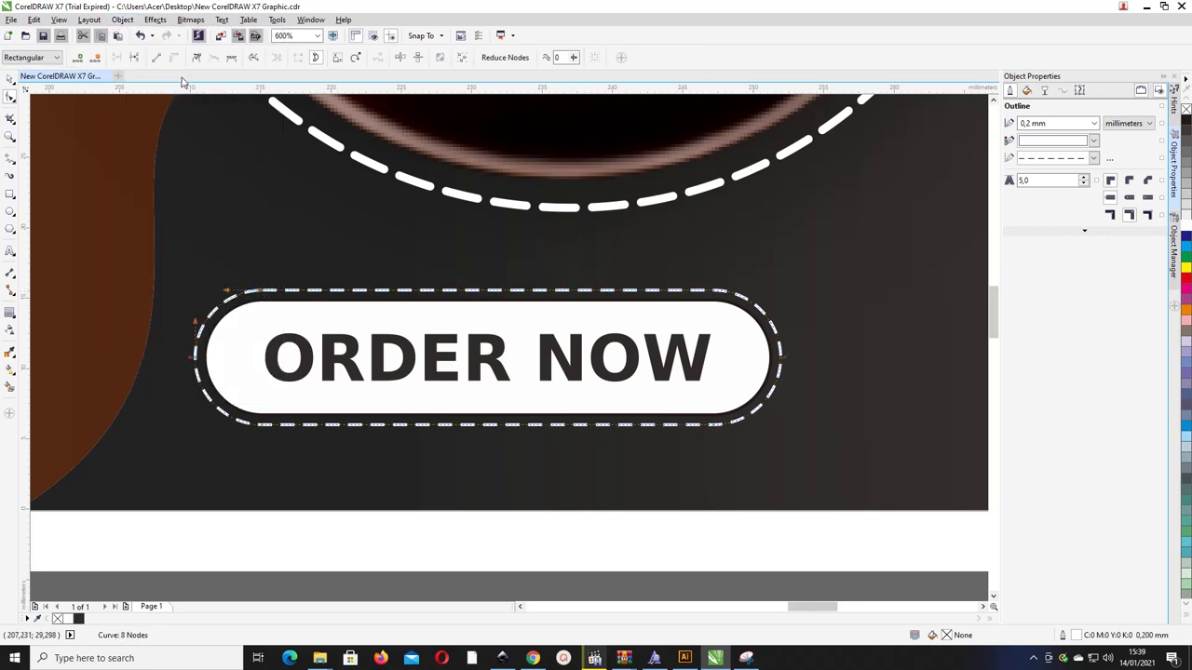
double_click(263, 290)
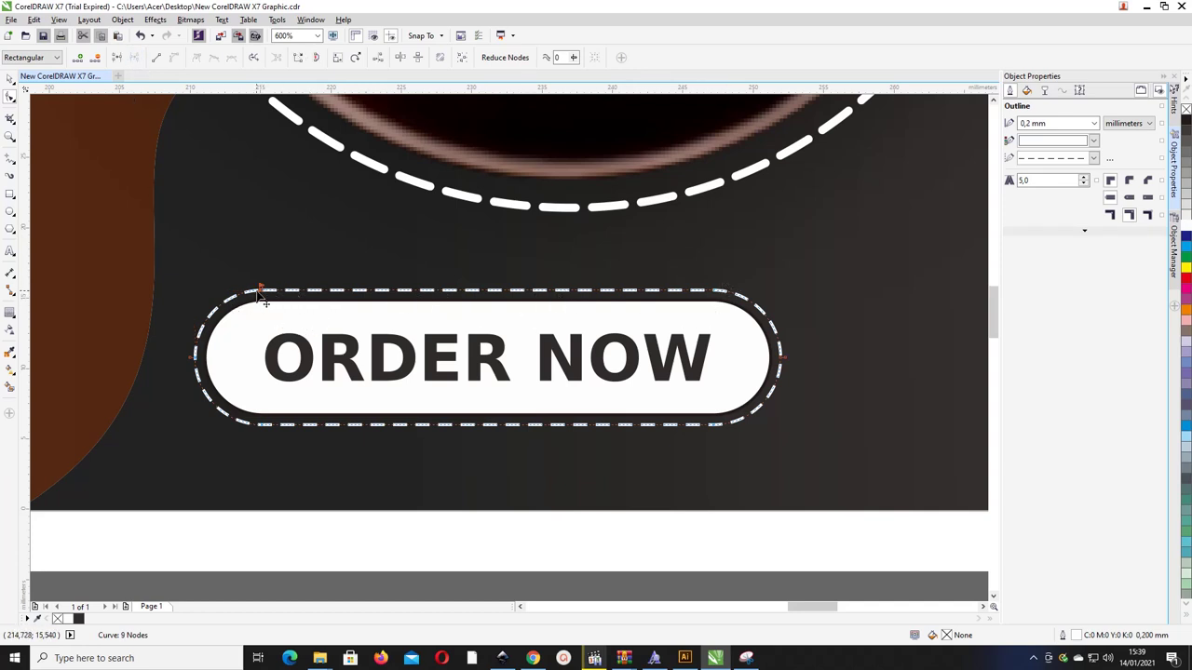
- Add a node on the dashed outline's top edge beside the opening and shift it slightly to the right
scroll(272, 305, up, 2)
drag(231, 249, 252, 256)
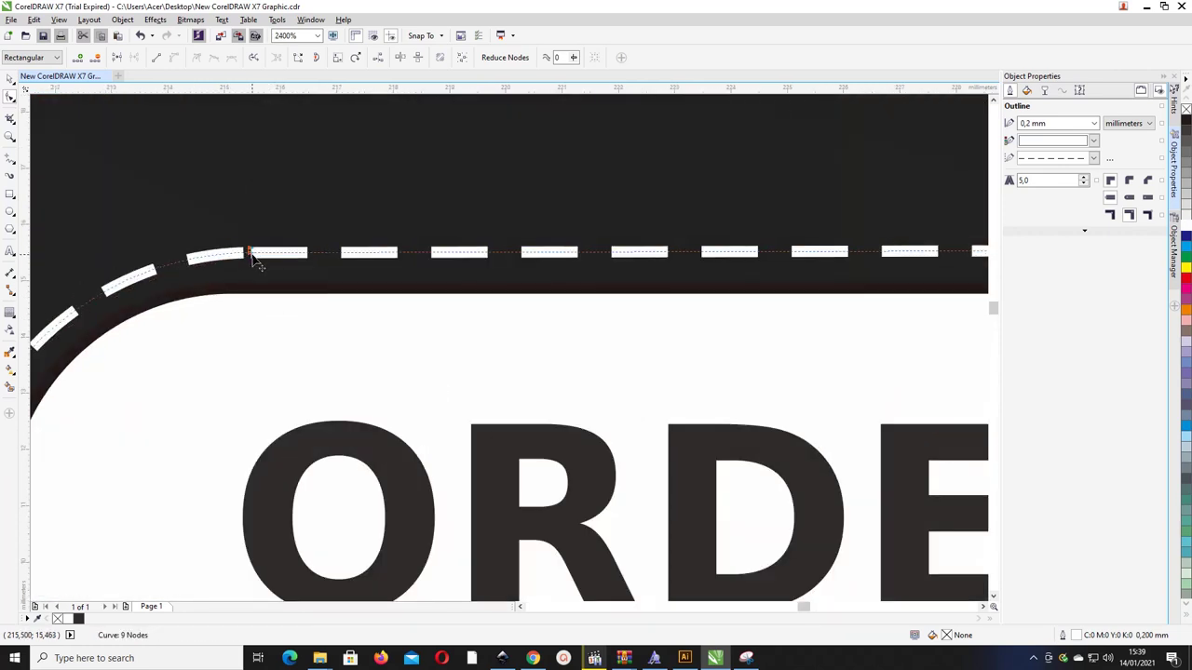
key(ctrl+z)
click(253, 242)
click(247, 253)
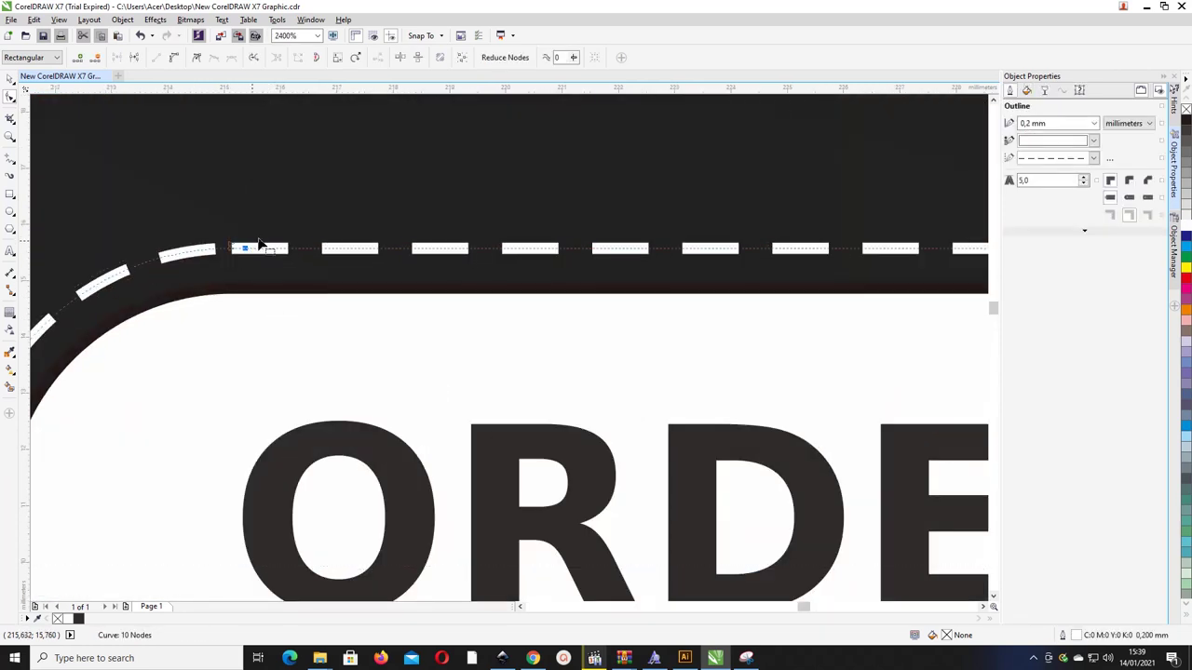
drag(236, 251, 324, 242)
scroll(316, 243, right, 1)
scroll(315, 247, down, 2)
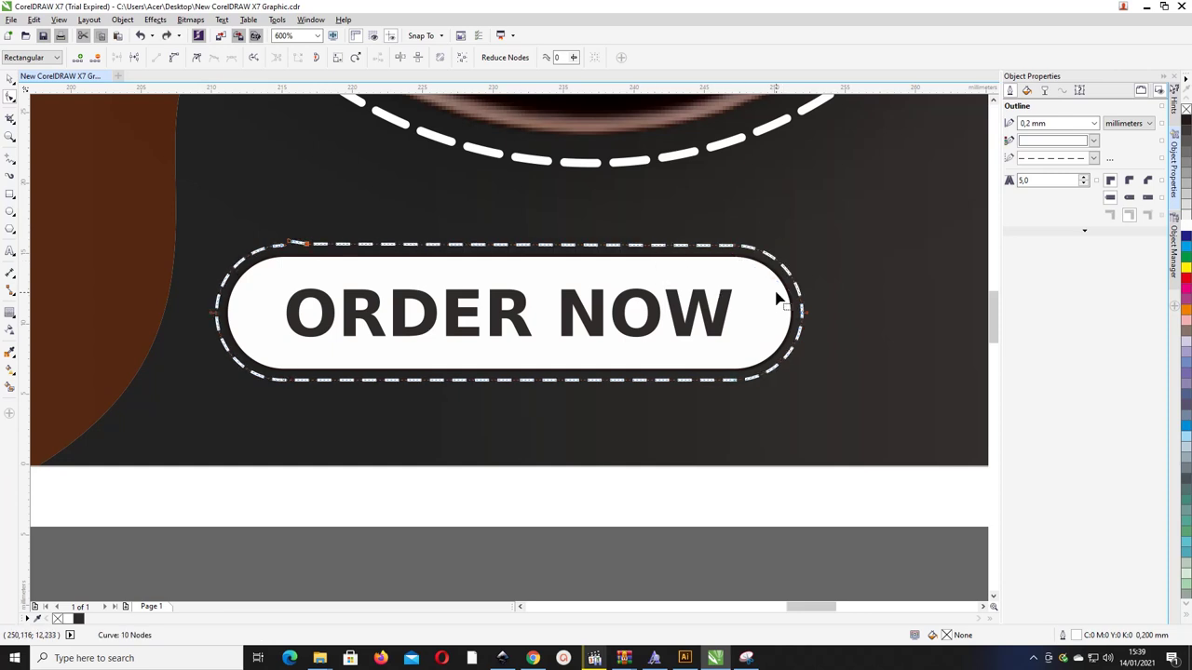
- Pull the free end of the dashed outline up and across to above the pill's right end
click(304, 244)
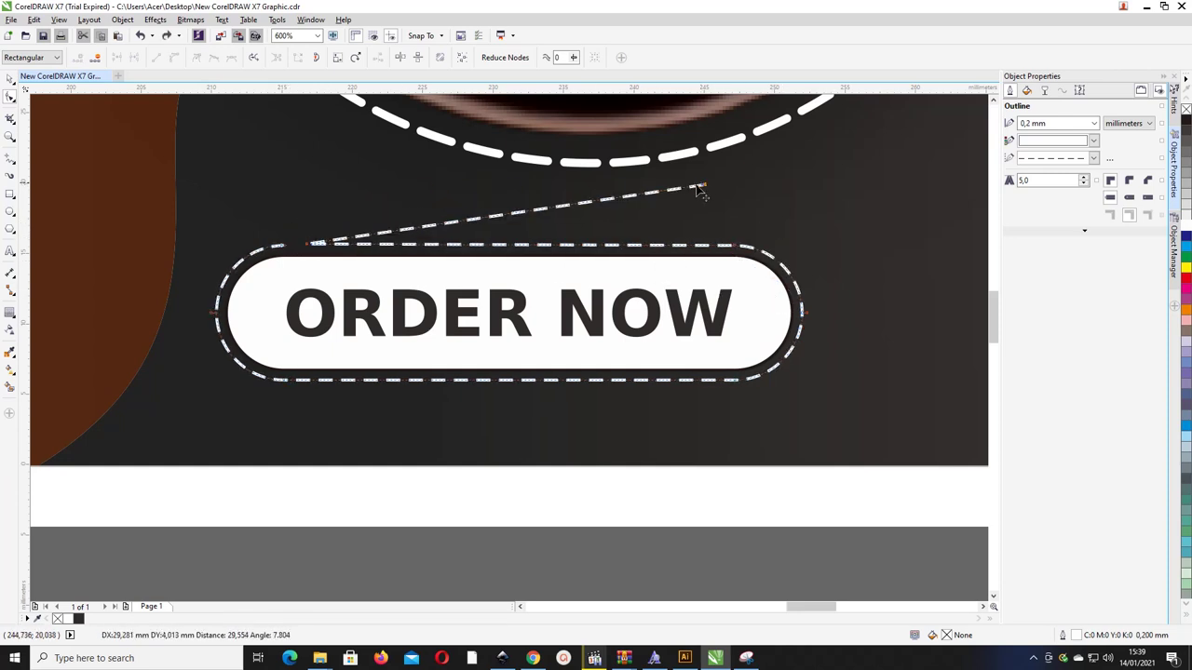
click(704, 186)
drag(315, 249, 823, 214)
key(ctrl+z)
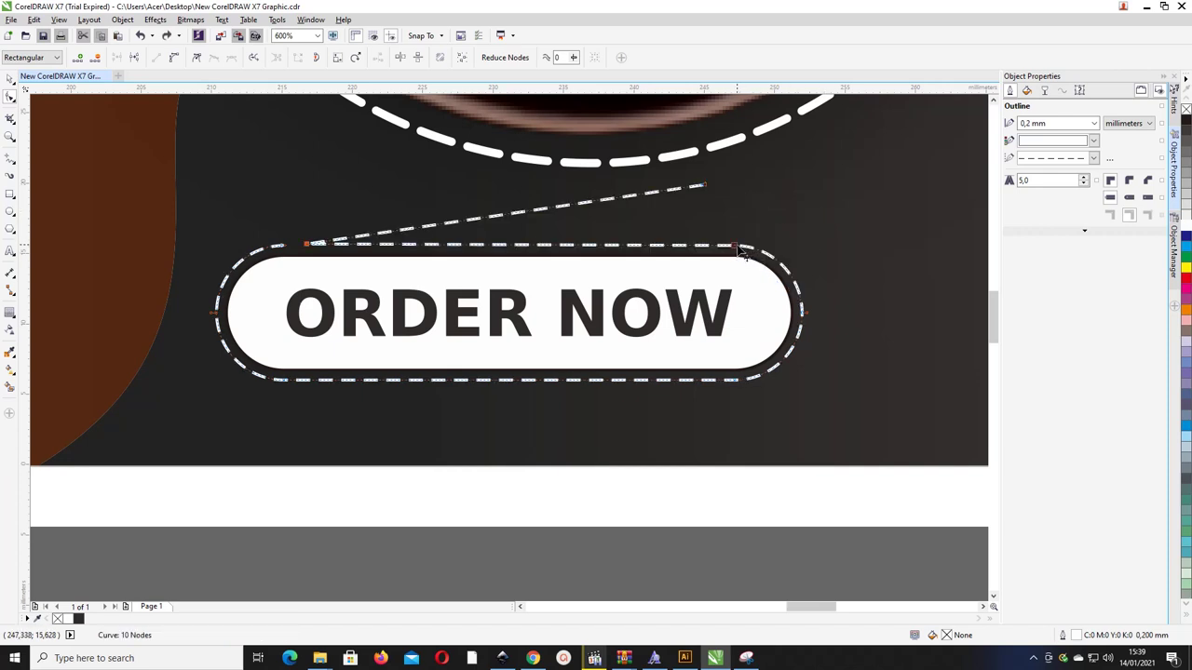
- Move the added node out beyond the pill's upper-right corner and bring the dashed line's free end in above that corner
click(736, 247)
click(198, 58)
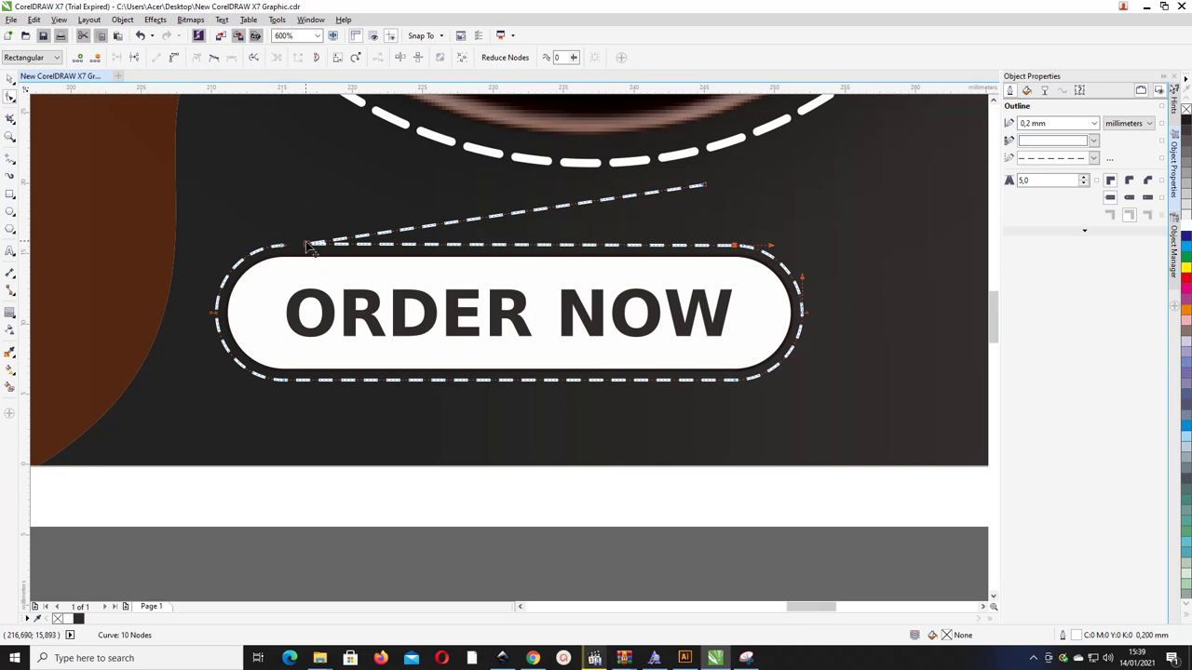
drag(308, 245, 852, 220)
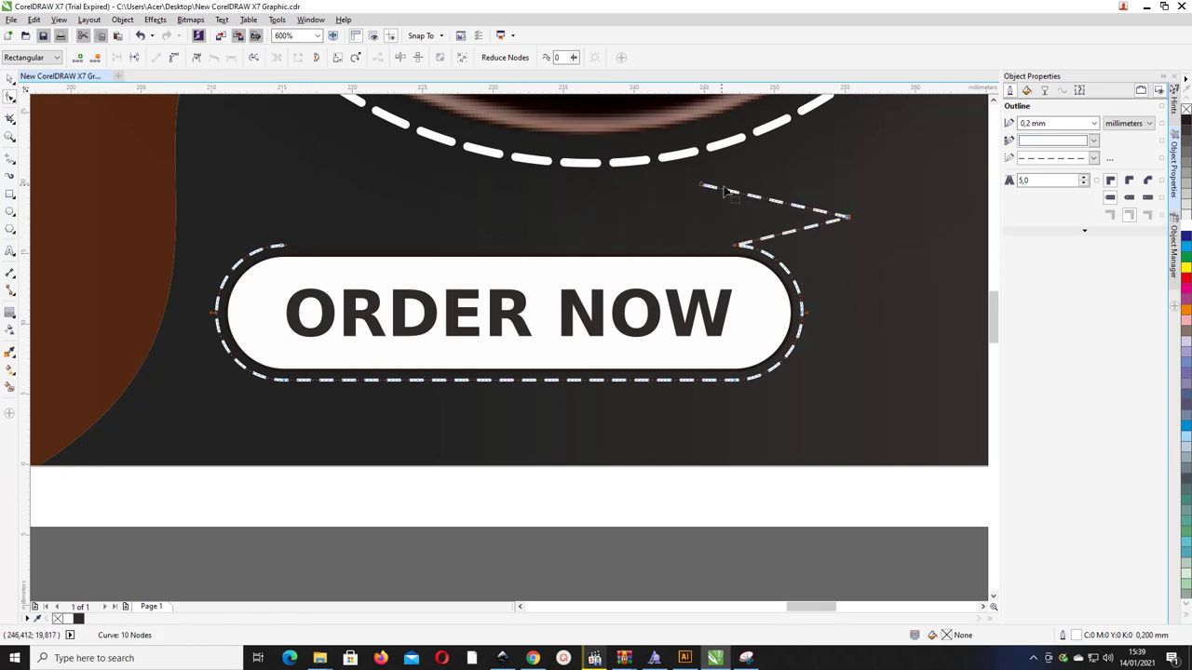
drag(698, 181, 843, 194)
drag(704, 189, 750, 219)
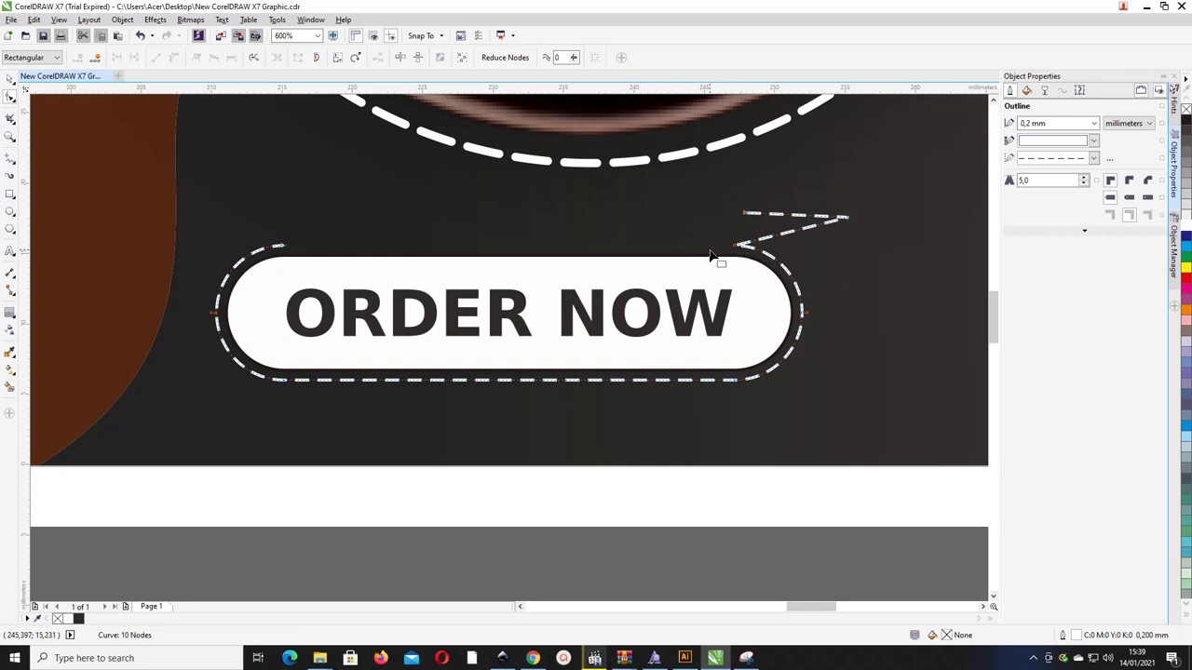
drag(709, 253, 811, 246)
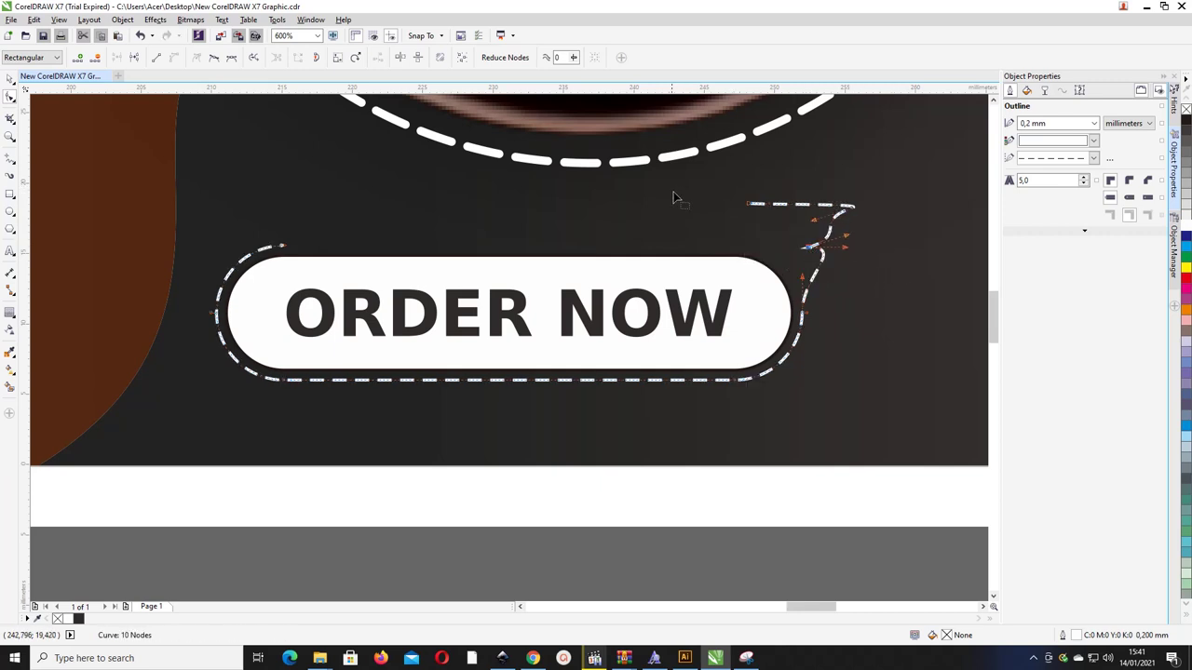
click(231, 57)
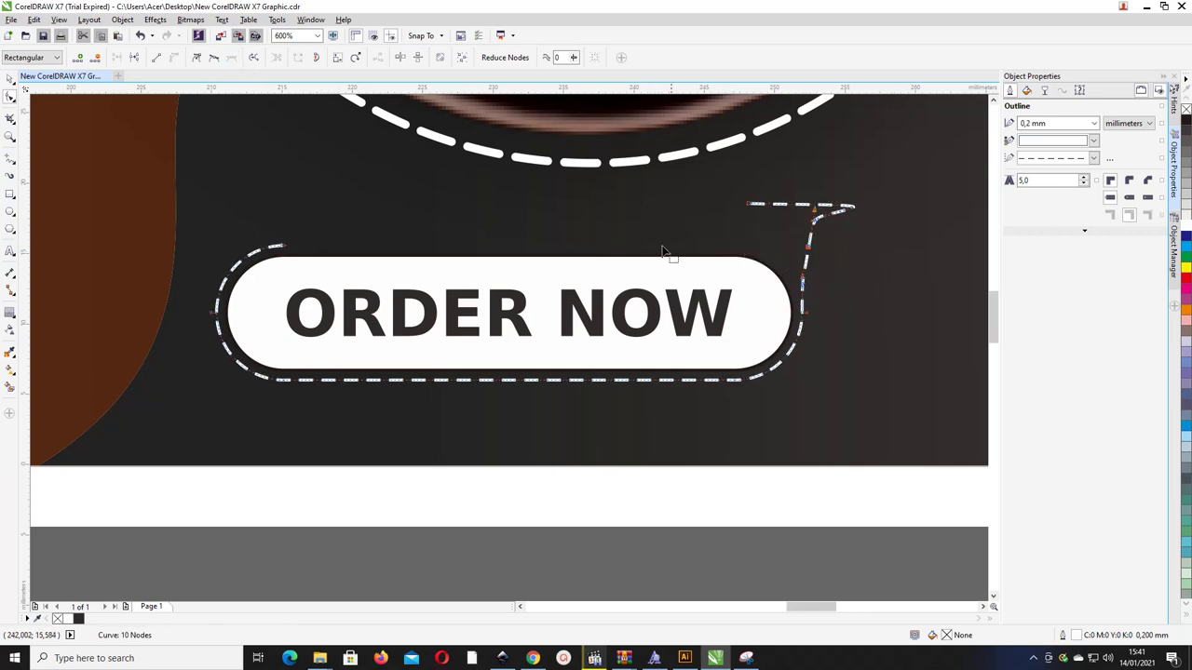
drag(813, 221, 798, 240)
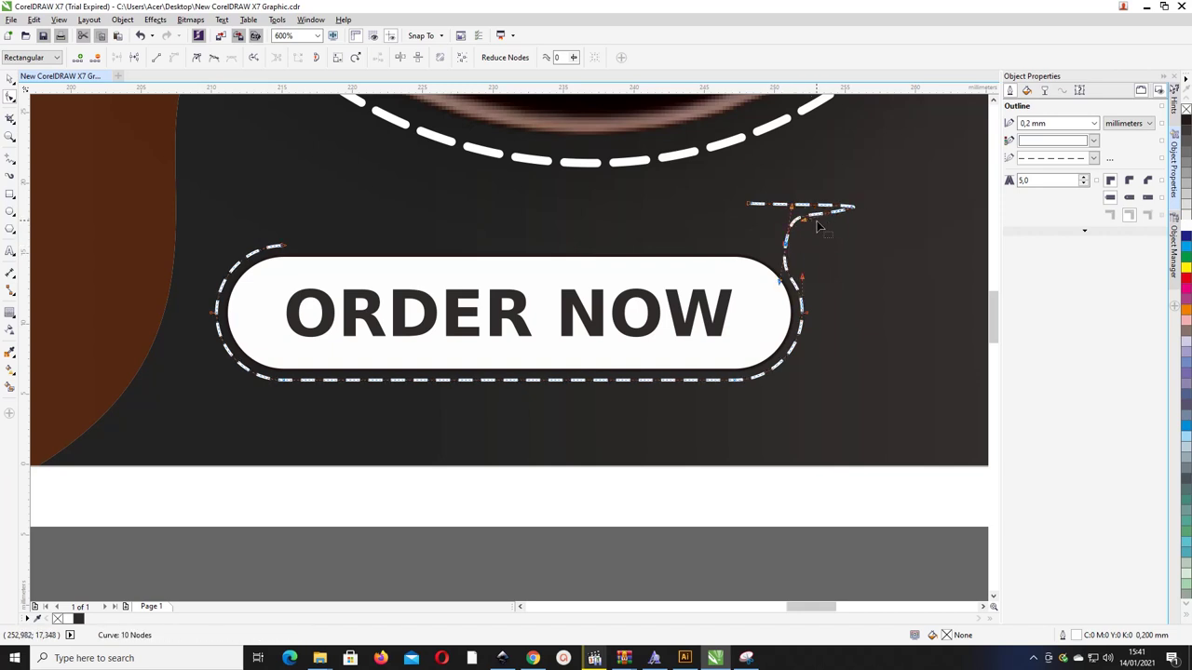
drag(857, 216, 816, 243)
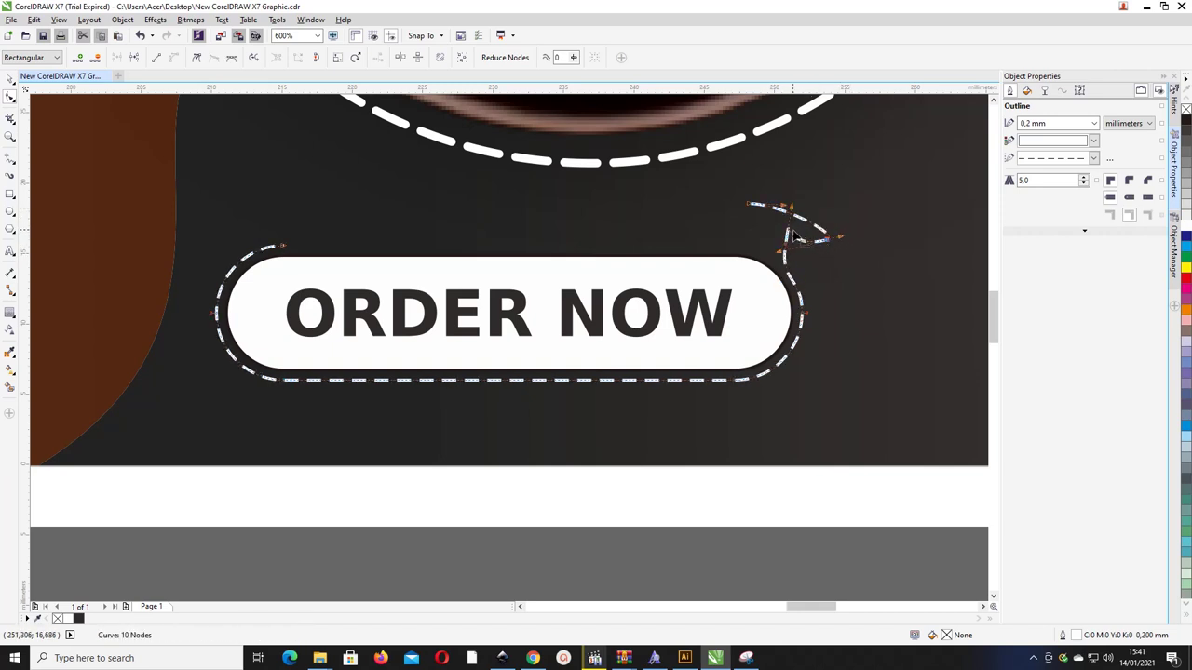
click(788, 235)
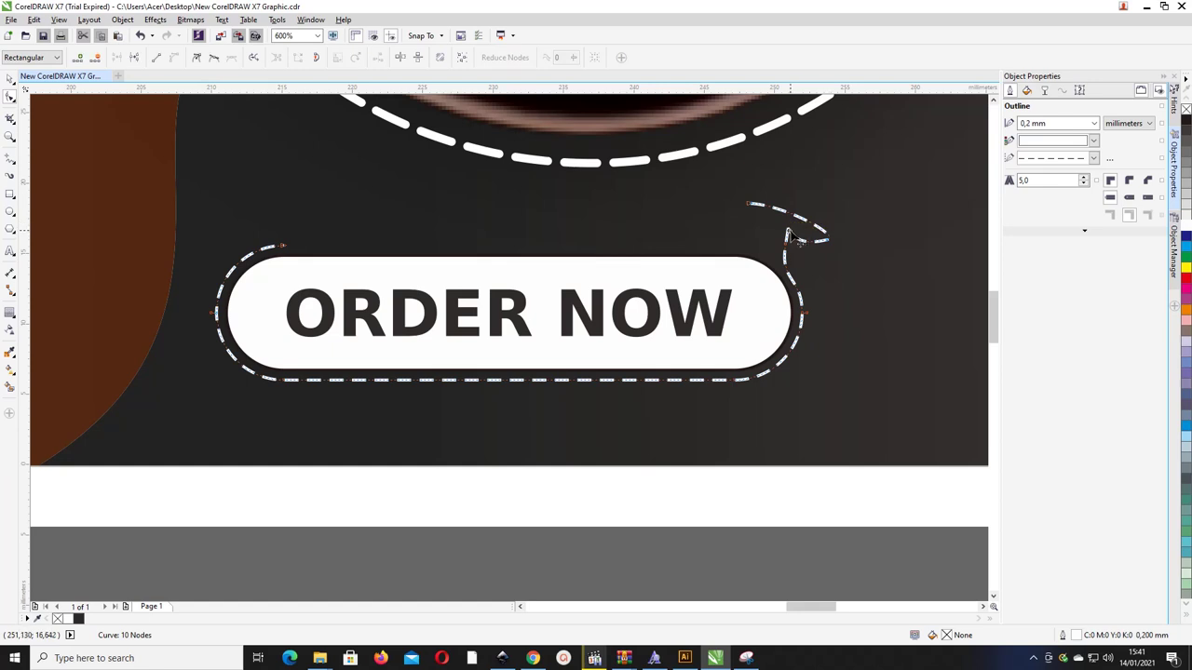
drag(789, 232, 731, 225)
key(ctrl+z)
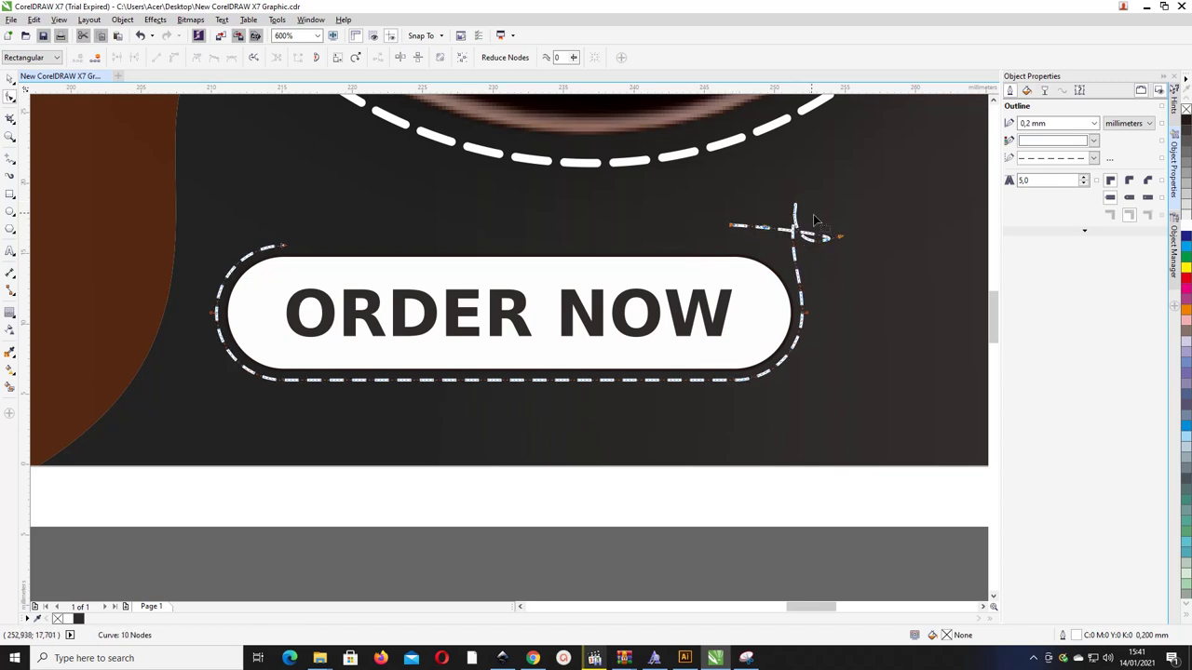
click(795, 219)
click(795, 223)
drag(798, 264, 816, 229)
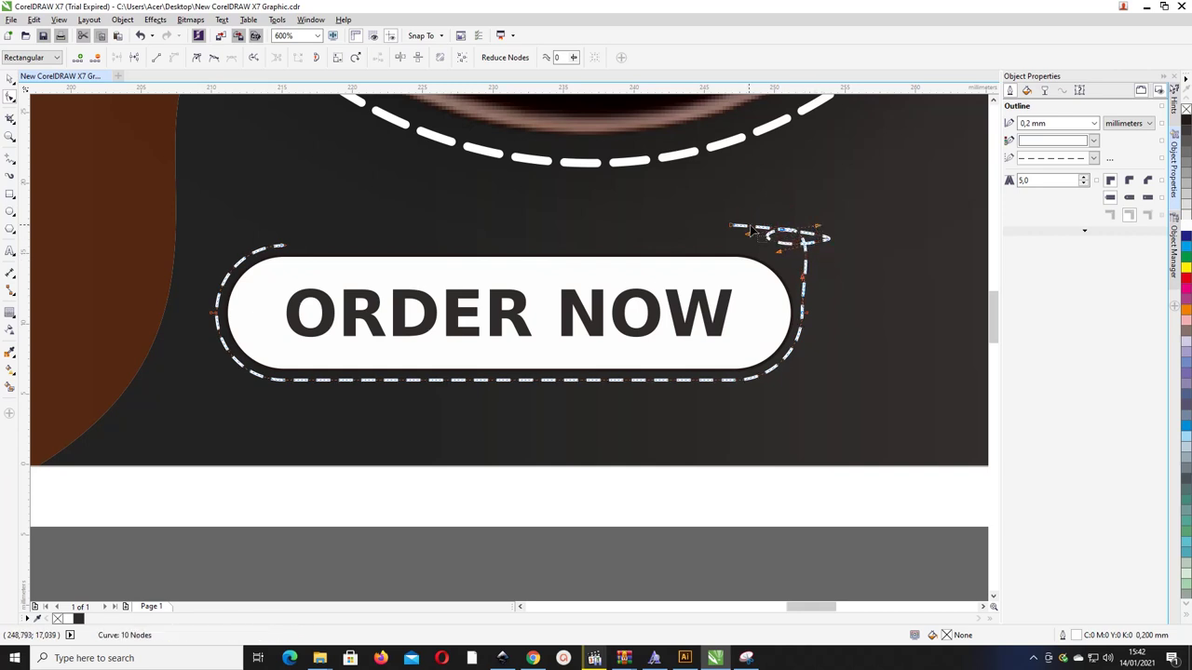
drag(740, 229, 704, 181)
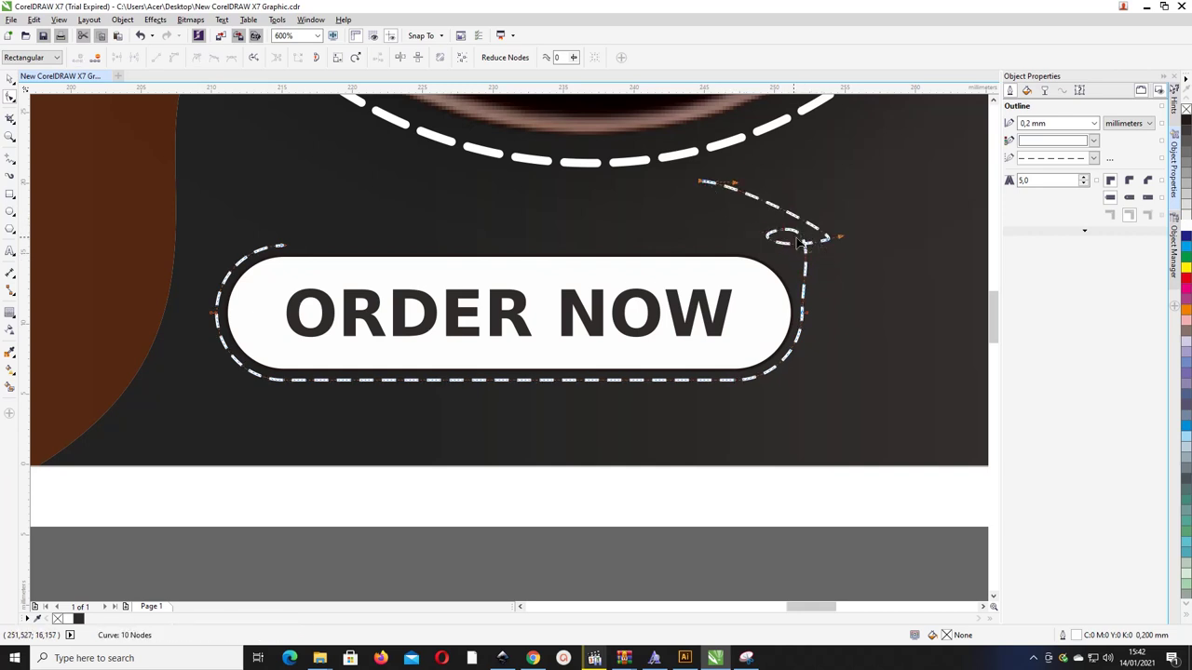
drag(769, 239, 829, 241)
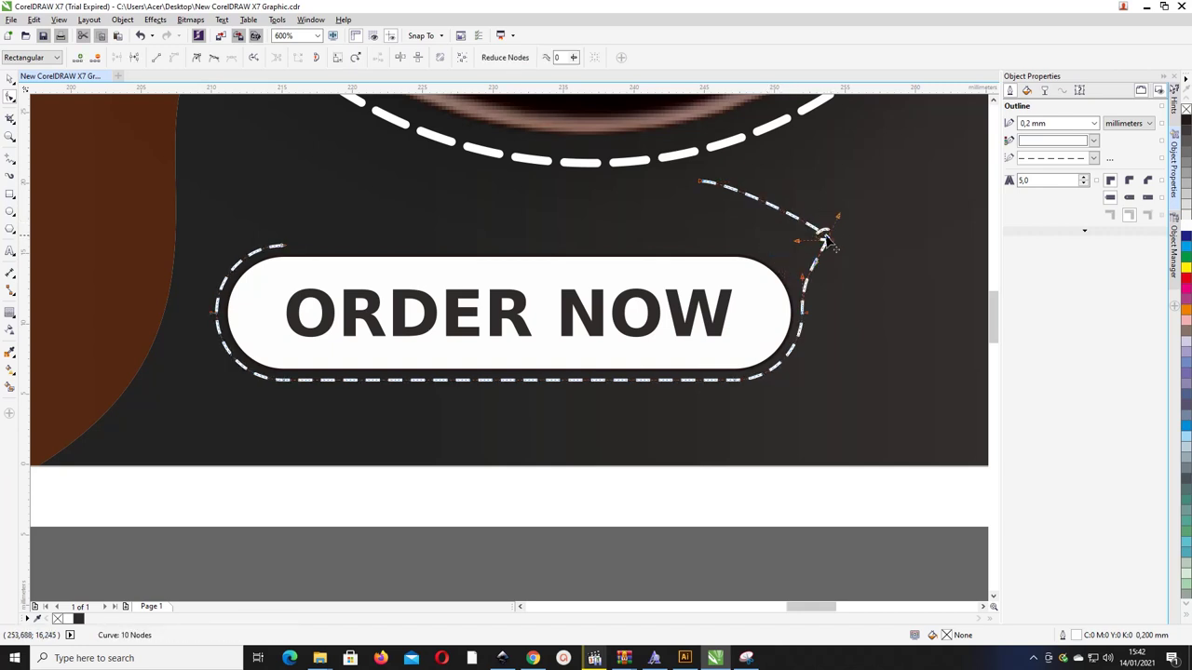
drag(701, 181, 673, 208)
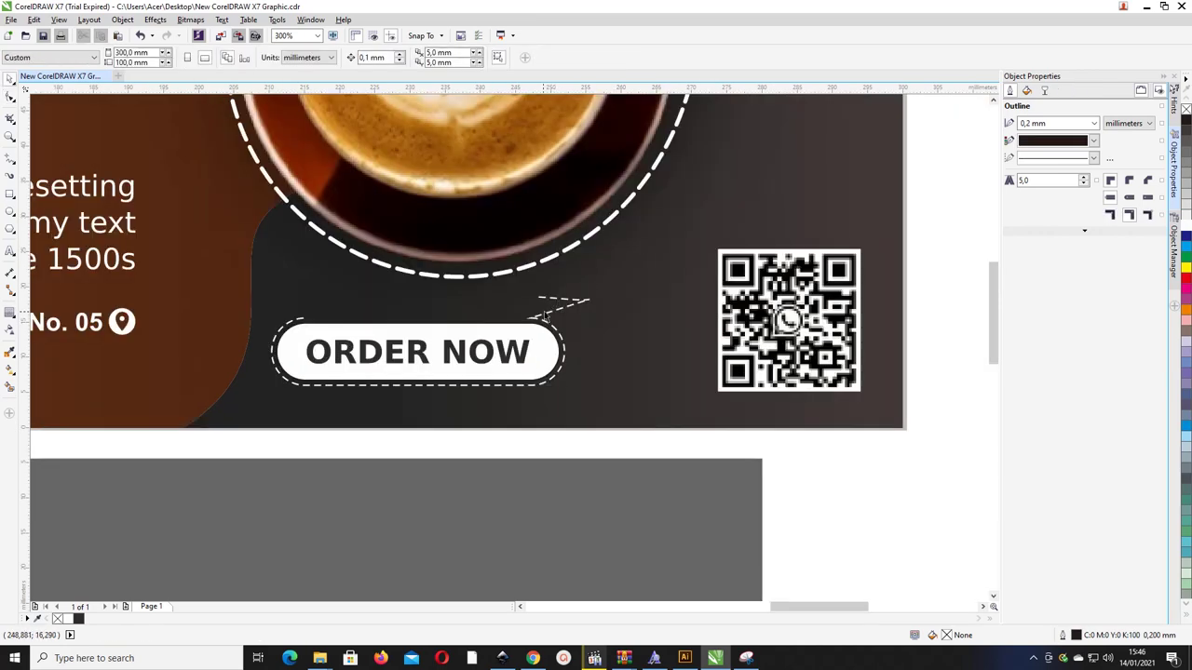
- Move the dashed outline's node at the start of the pill's upper-right curve farther right, above the rounded corner
key(z)
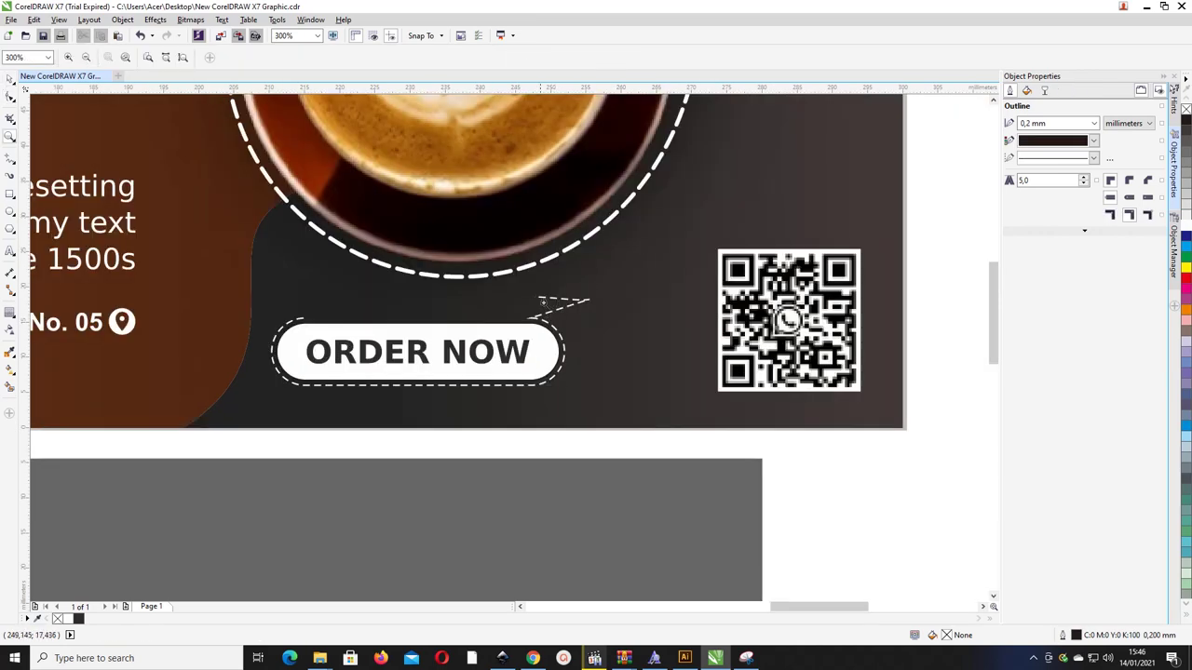
drag(387, 252, 669, 368)
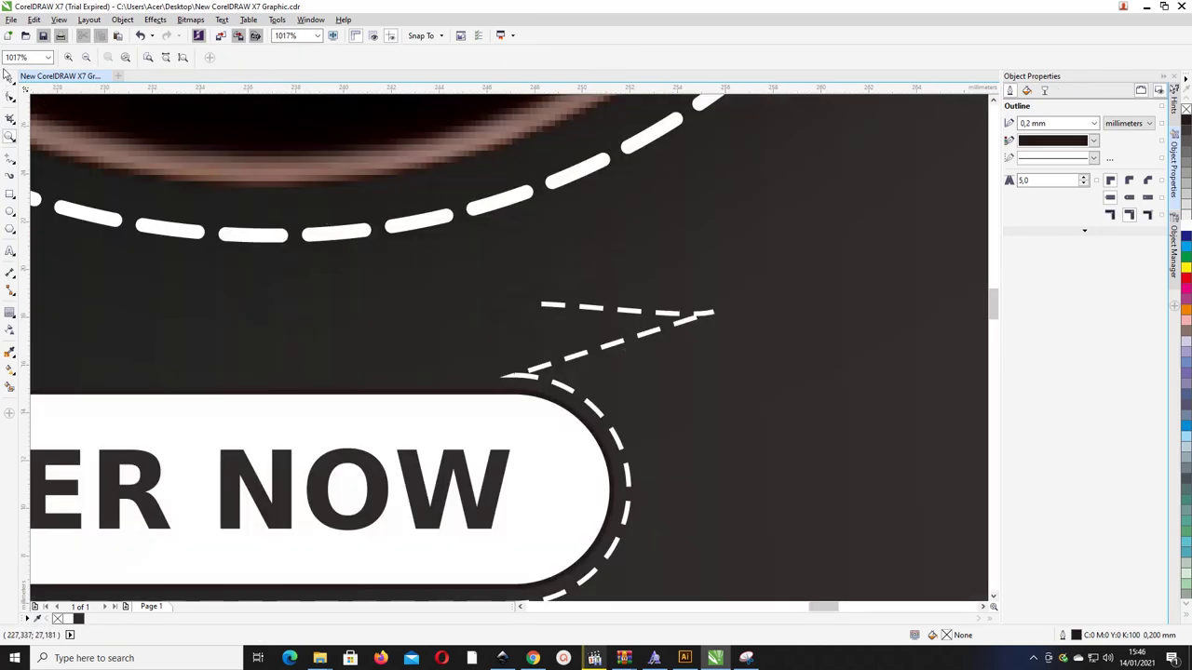
click(10, 97)
click(522, 380)
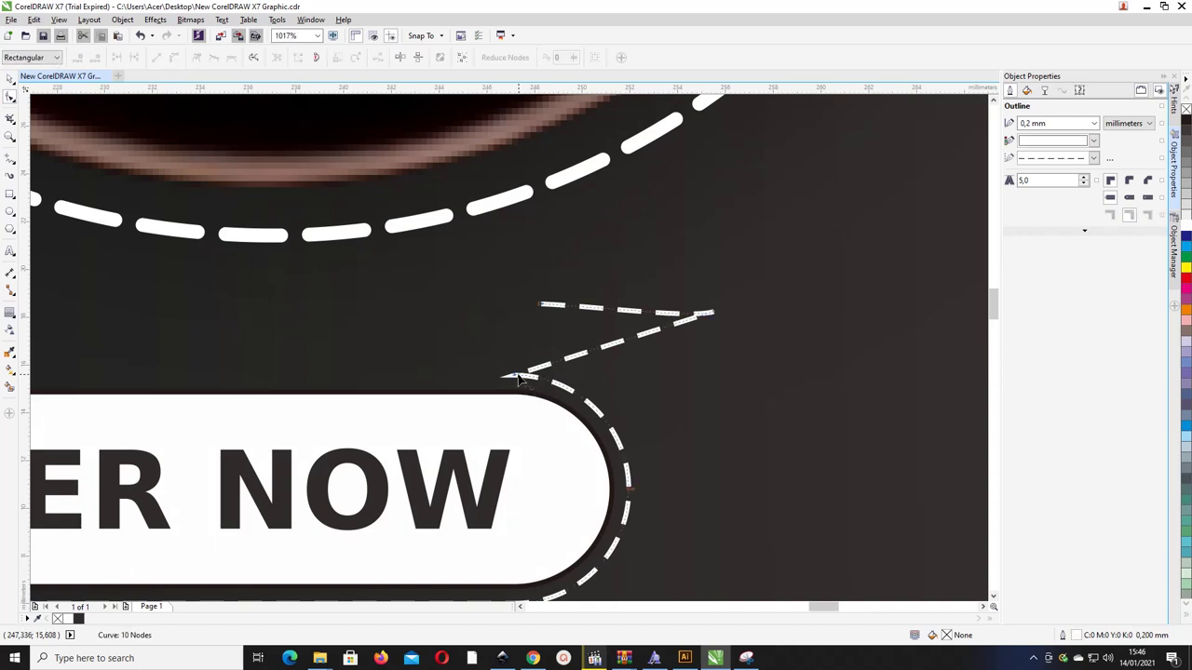
drag(519, 379, 652, 384)
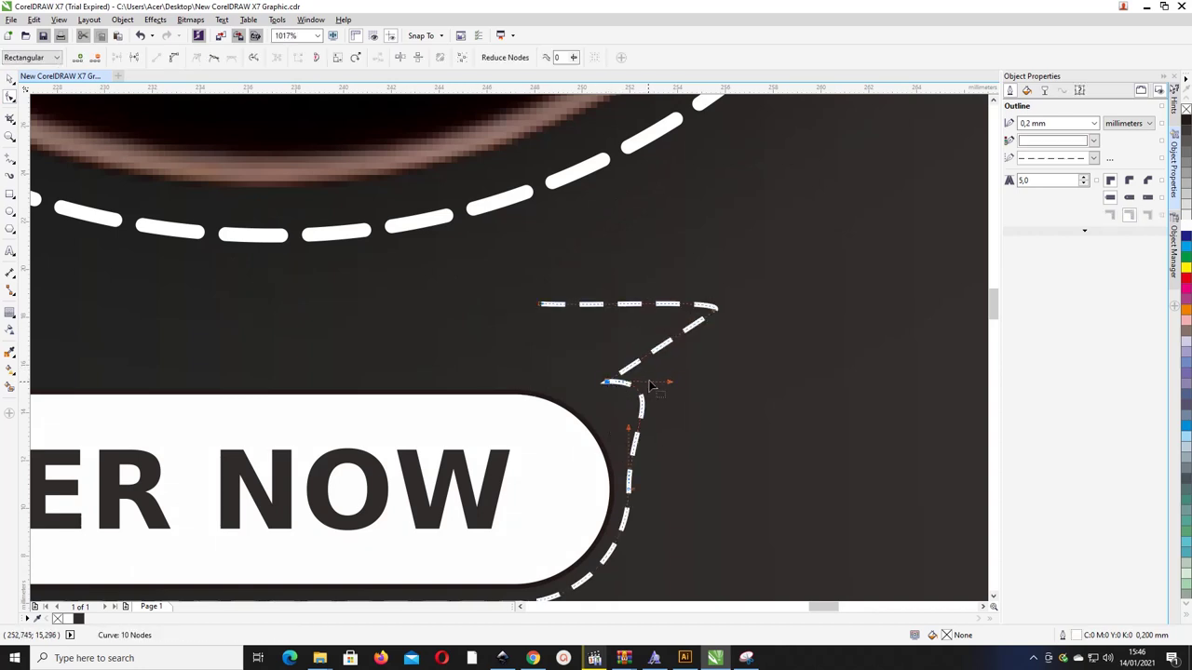
- Cross the dashed line over itself above the pill's right end and pull its free end to the left
drag(715, 311, 582, 315)
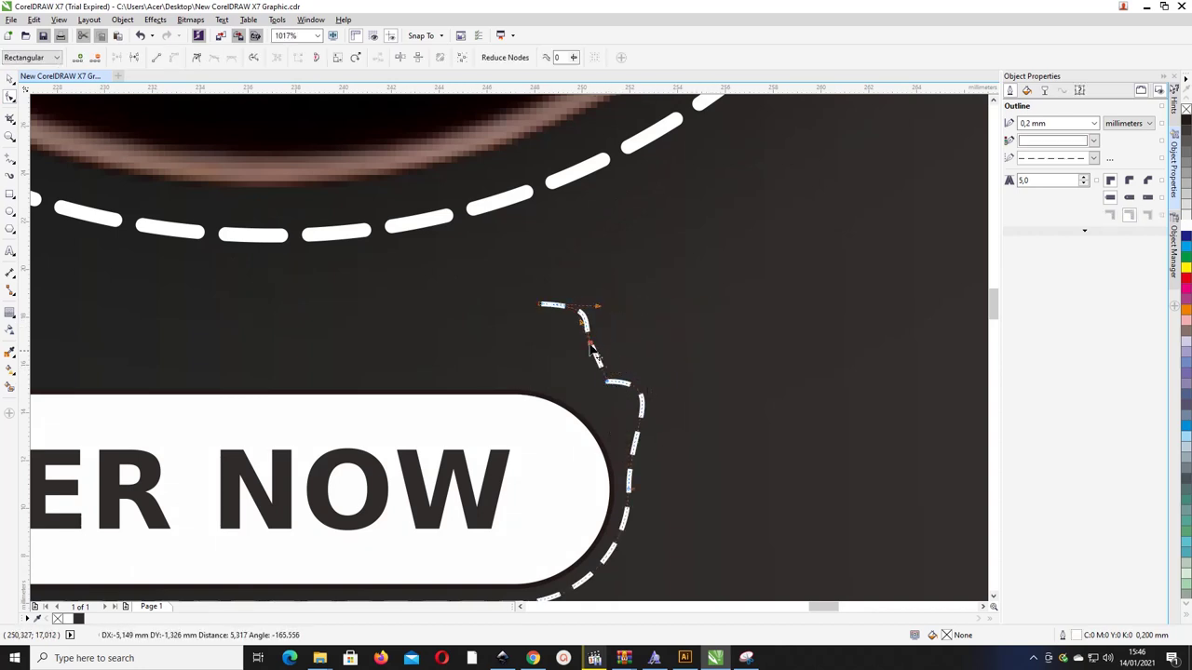
drag(610, 389, 676, 392)
drag(635, 318, 496, 331)
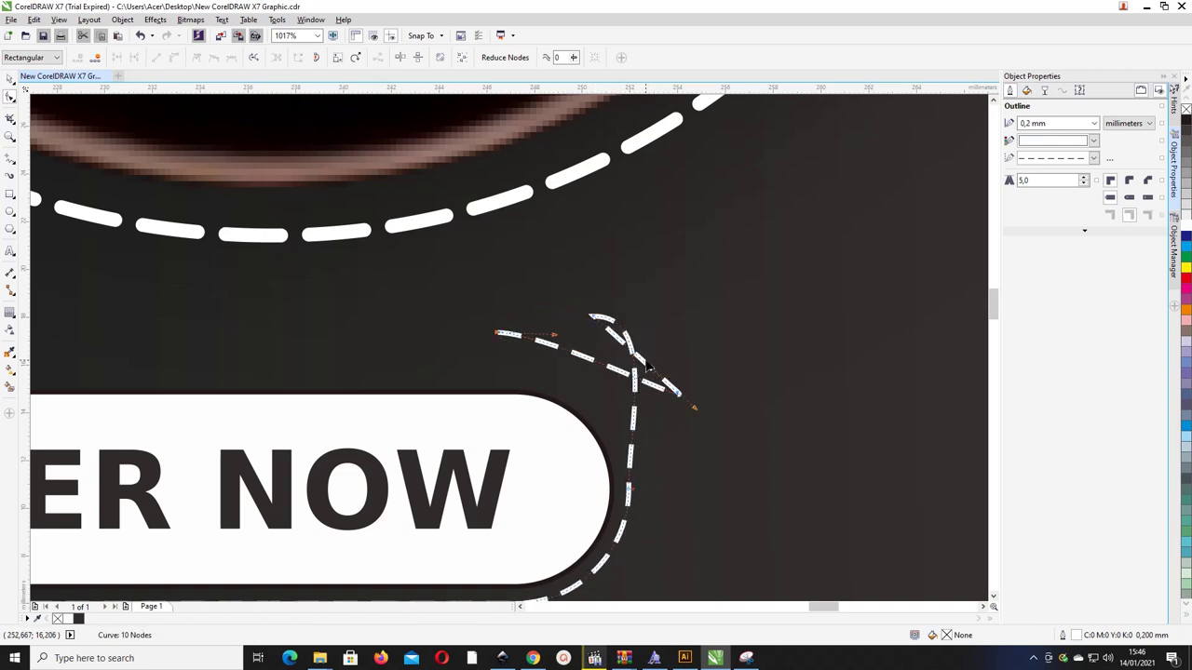
- Smooth the crossing loop's top node and move its right tip node inward
click(595, 319)
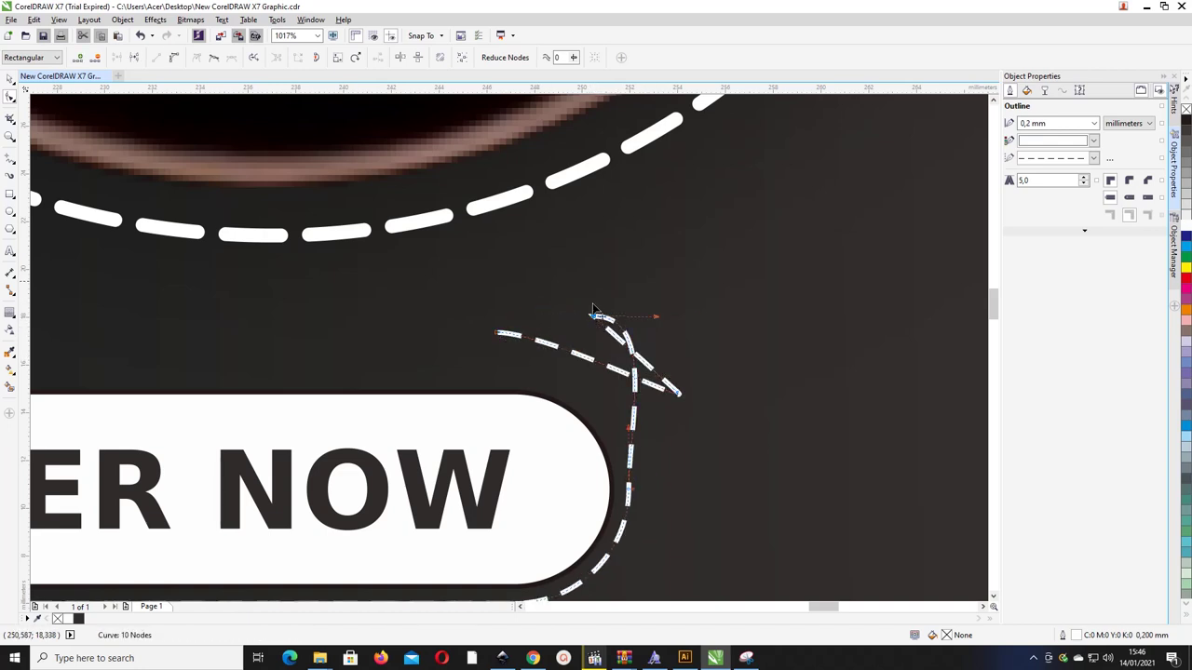
click(215, 59)
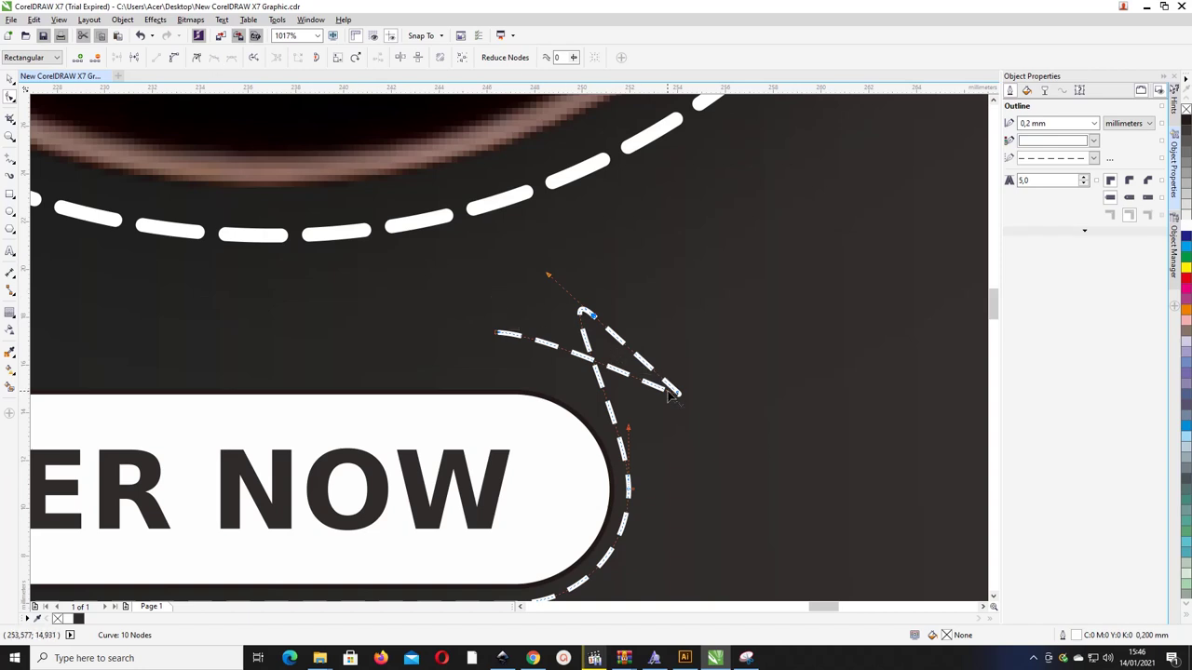
drag(677, 395, 643, 377)
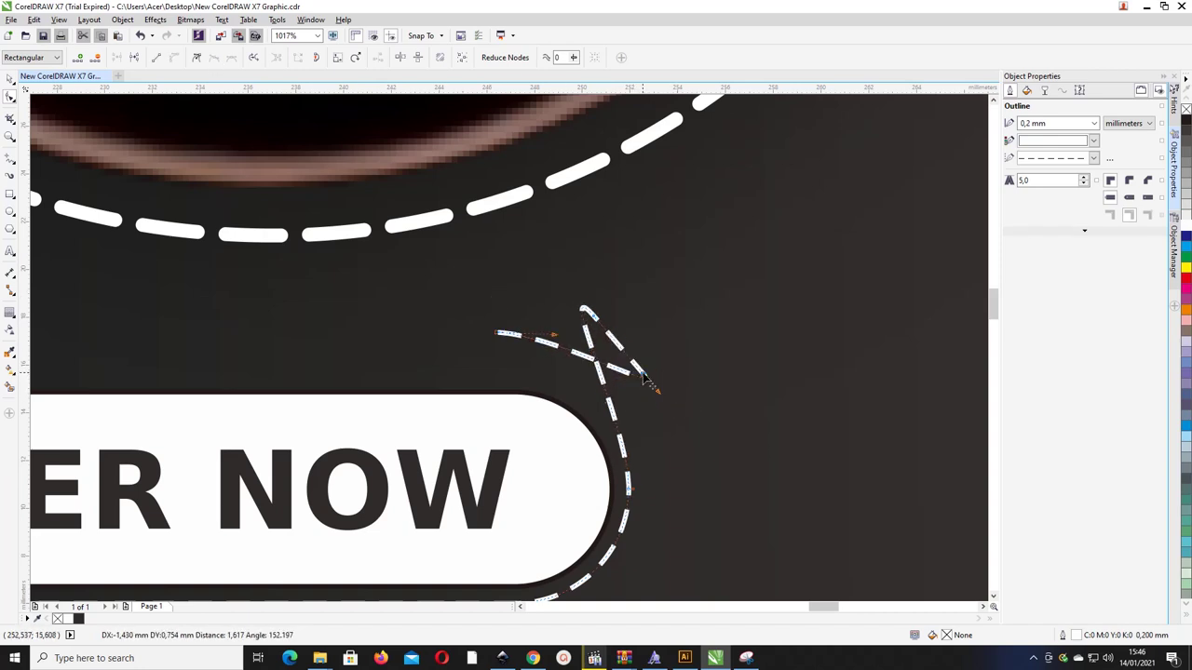
drag(603, 328, 615, 337)
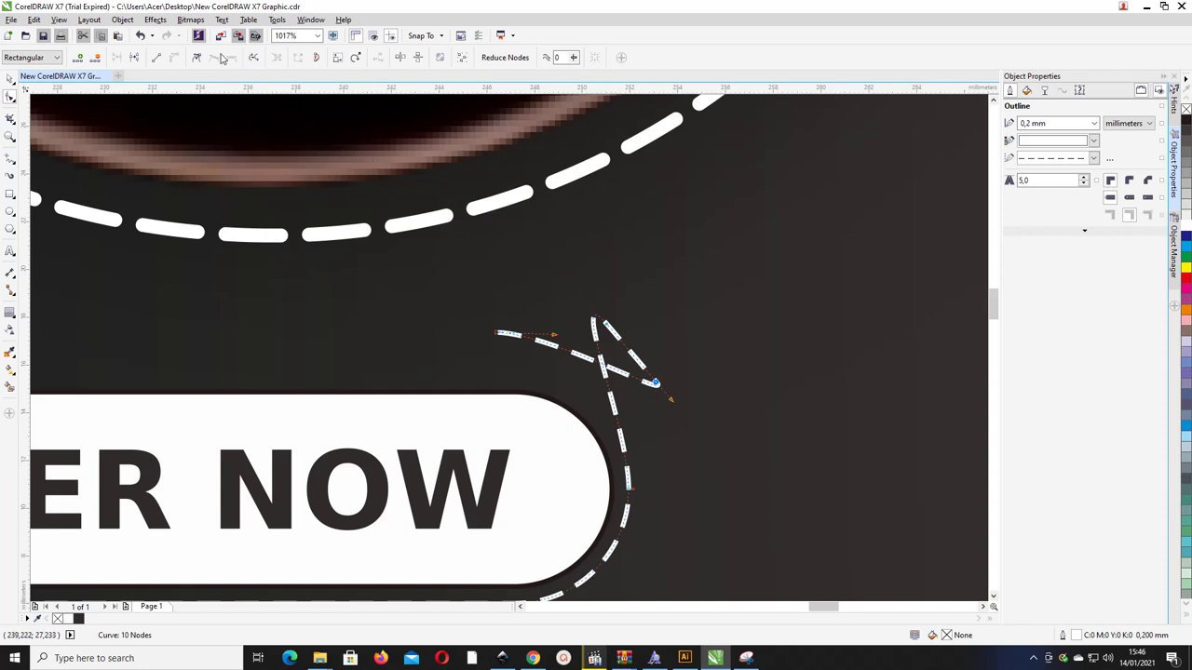
click(618, 343)
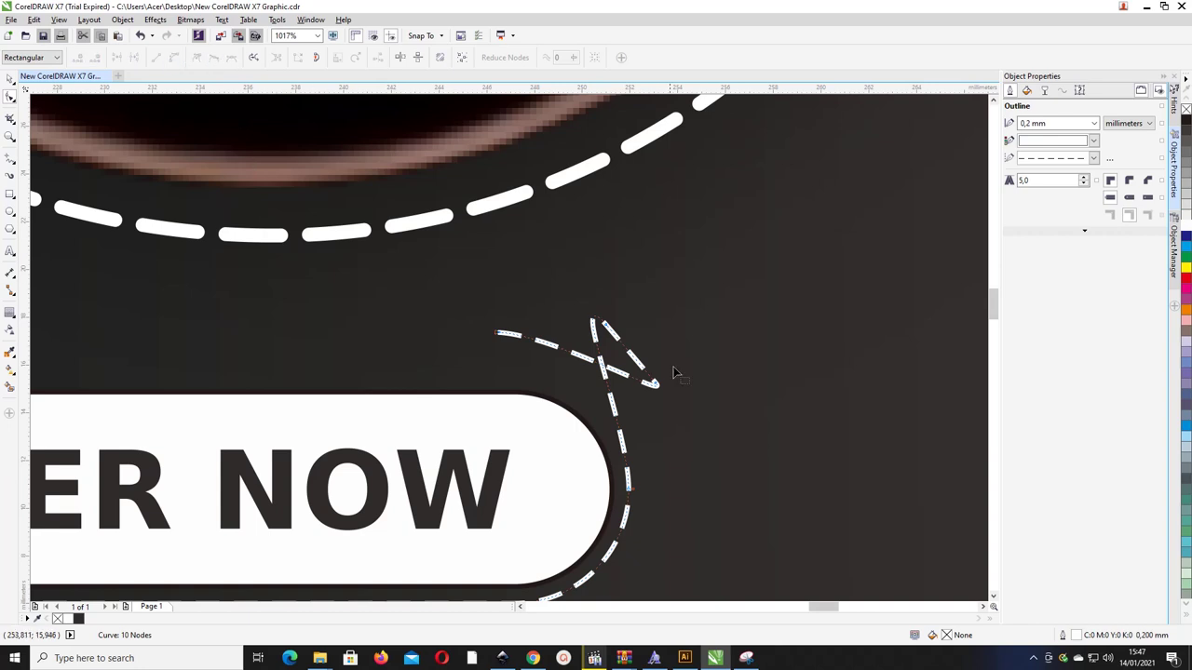
- Tighten the loop by repositioning its top and tip nodes and shortening the top node's upper handle
click(606, 328)
scroll(628, 357, up, 4)
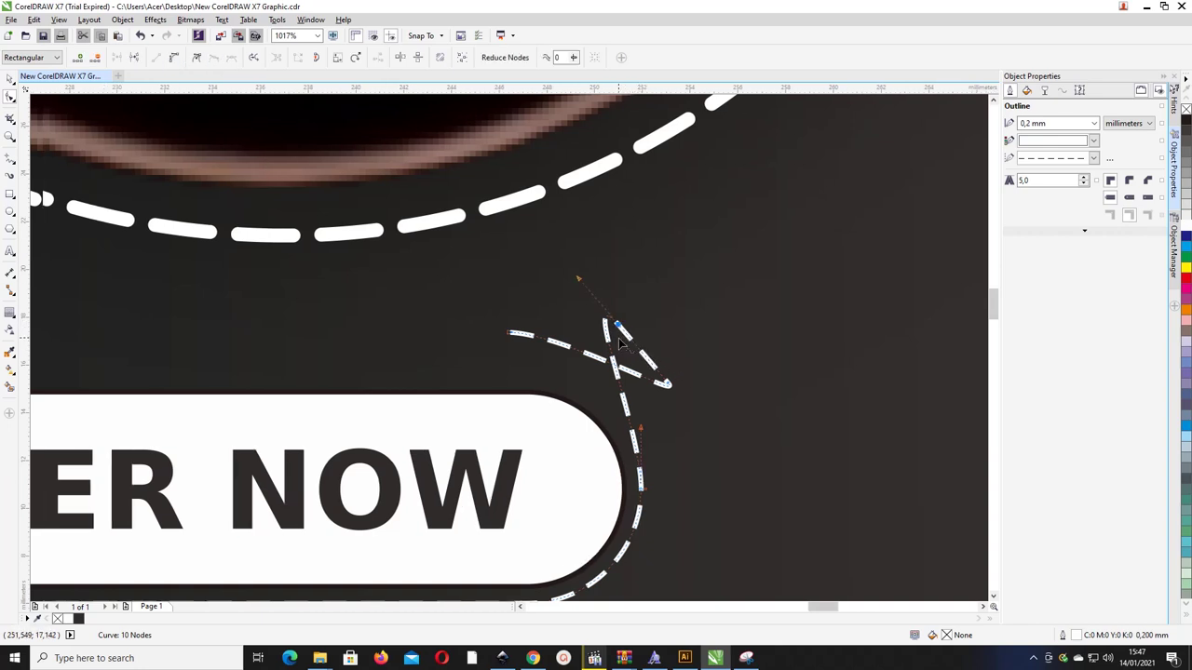
drag(626, 292, 790, 441)
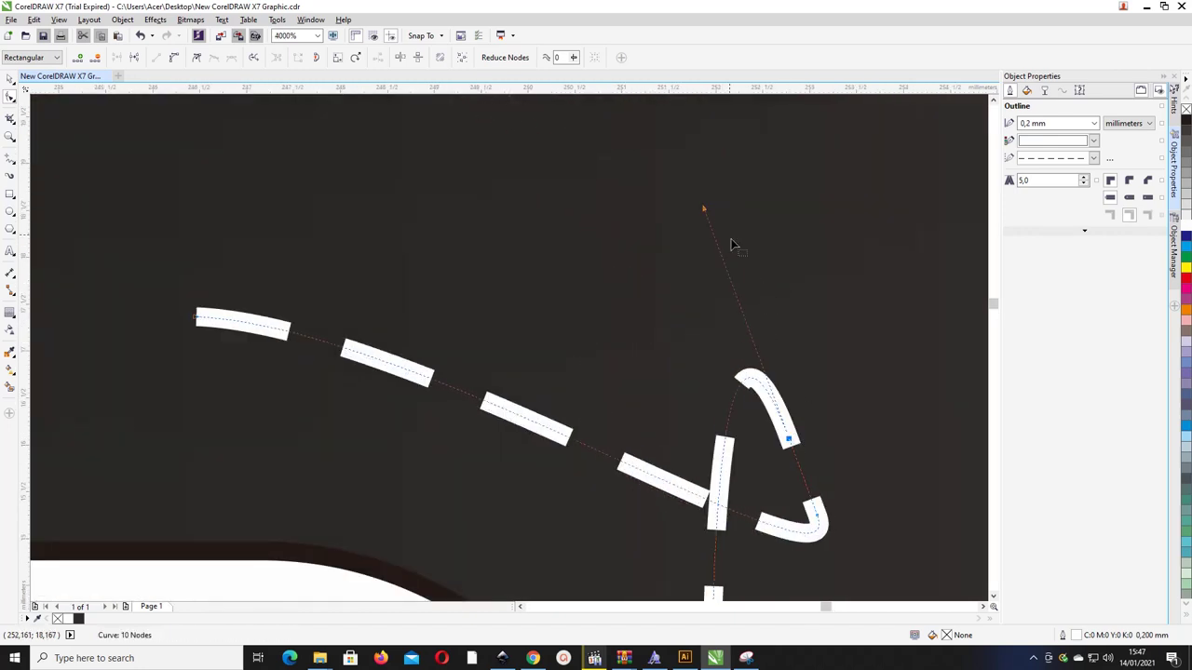
drag(705, 211, 746, 326)
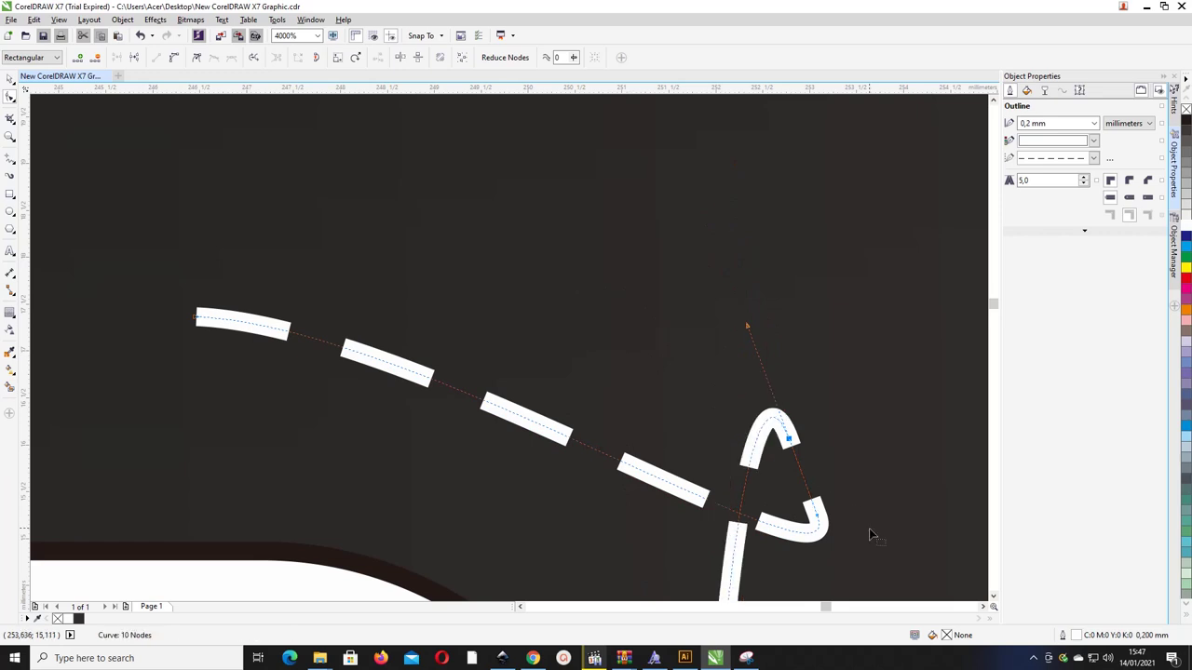
drag(829, 527, 714, 443)
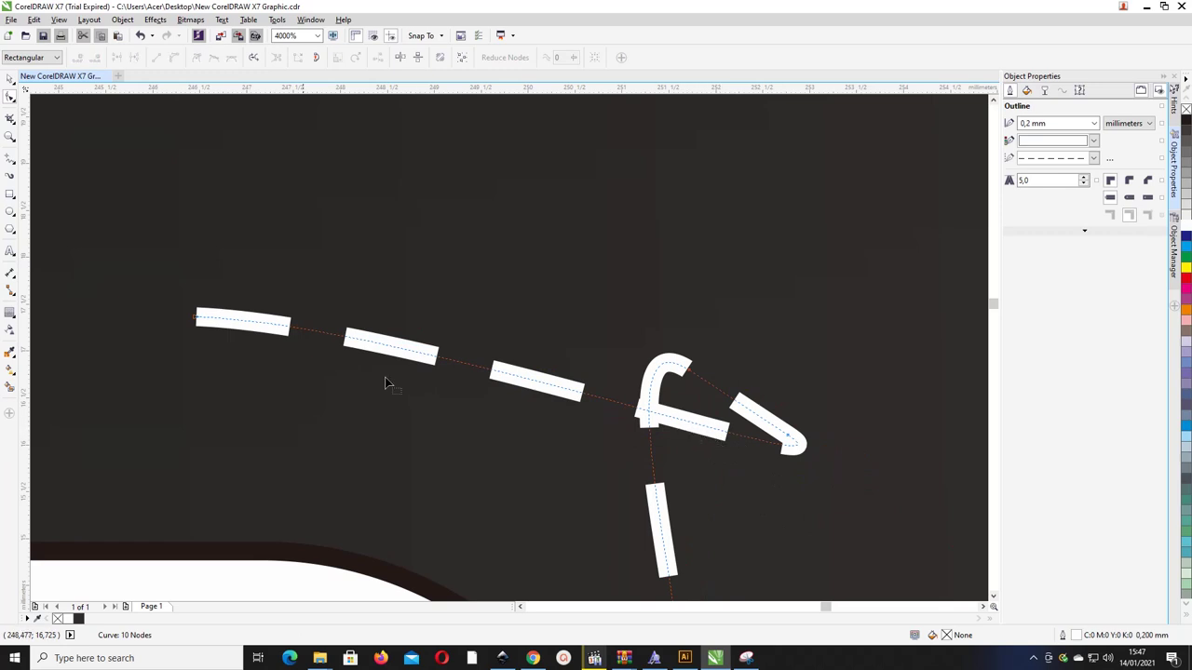
- Bend the dashed line's free tail into a downward-sagging curve and shorten the tip node's handle
click(197, 320)
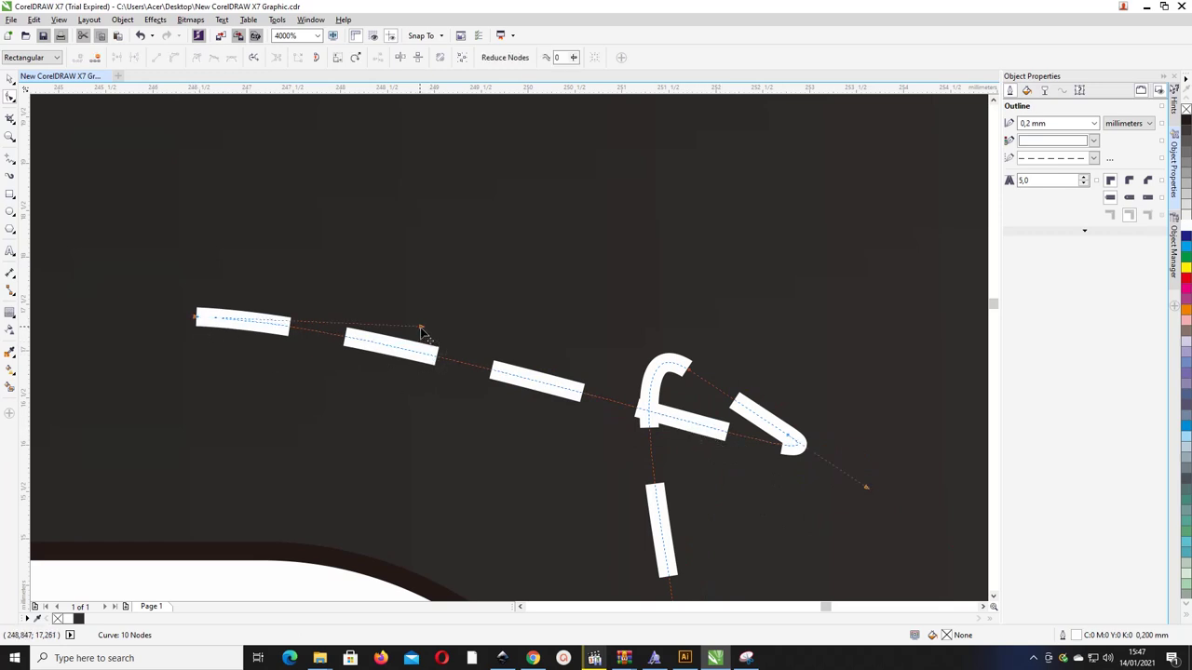
drag(420, 333, 418, 551)
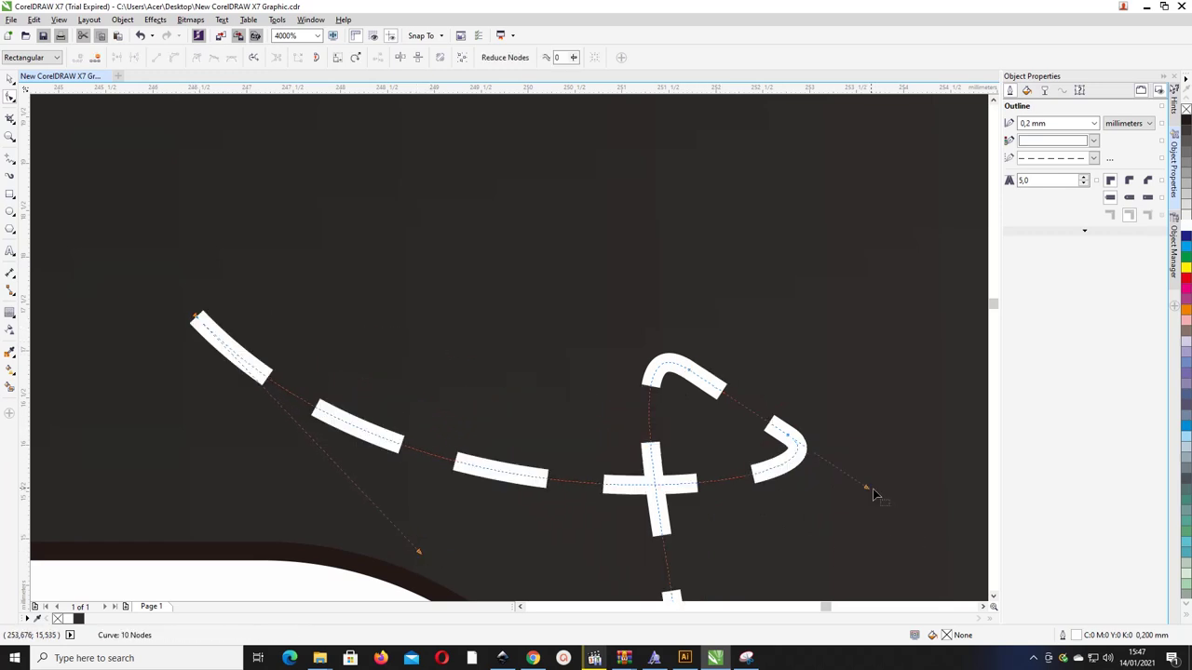
drag(870, 489, 726, 398)
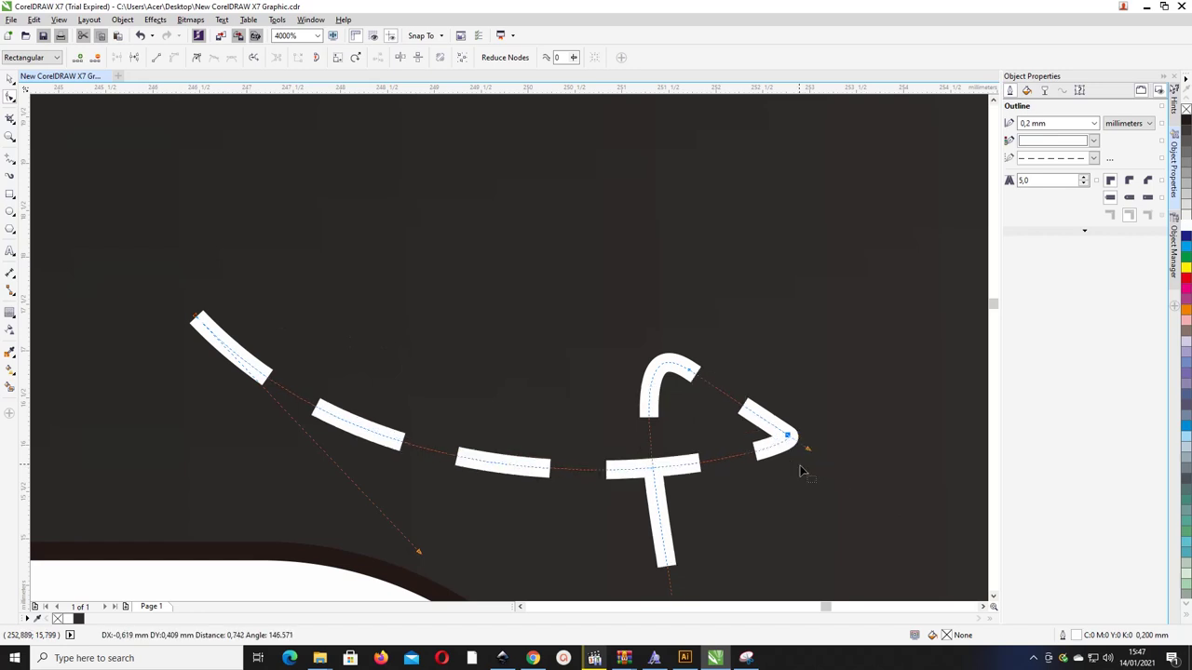
- Add a node on the loop's upper-right side, pull it outward, smooth it and adjust its position
click(725, 398)
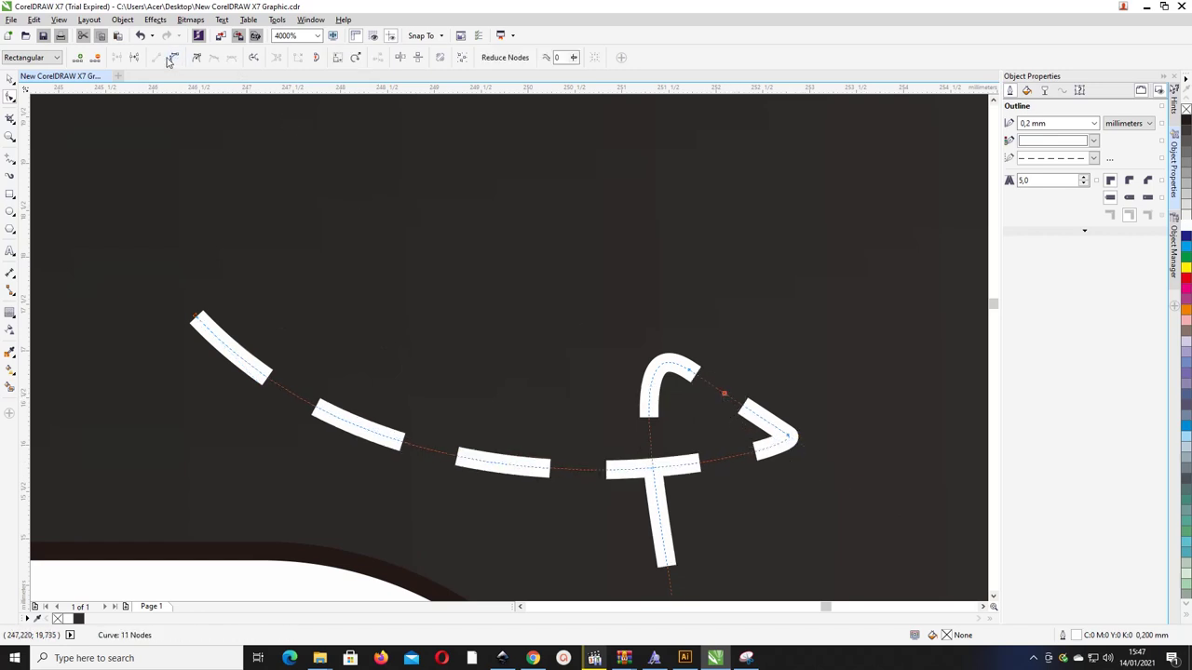
drag(725, 397, 762, 352)
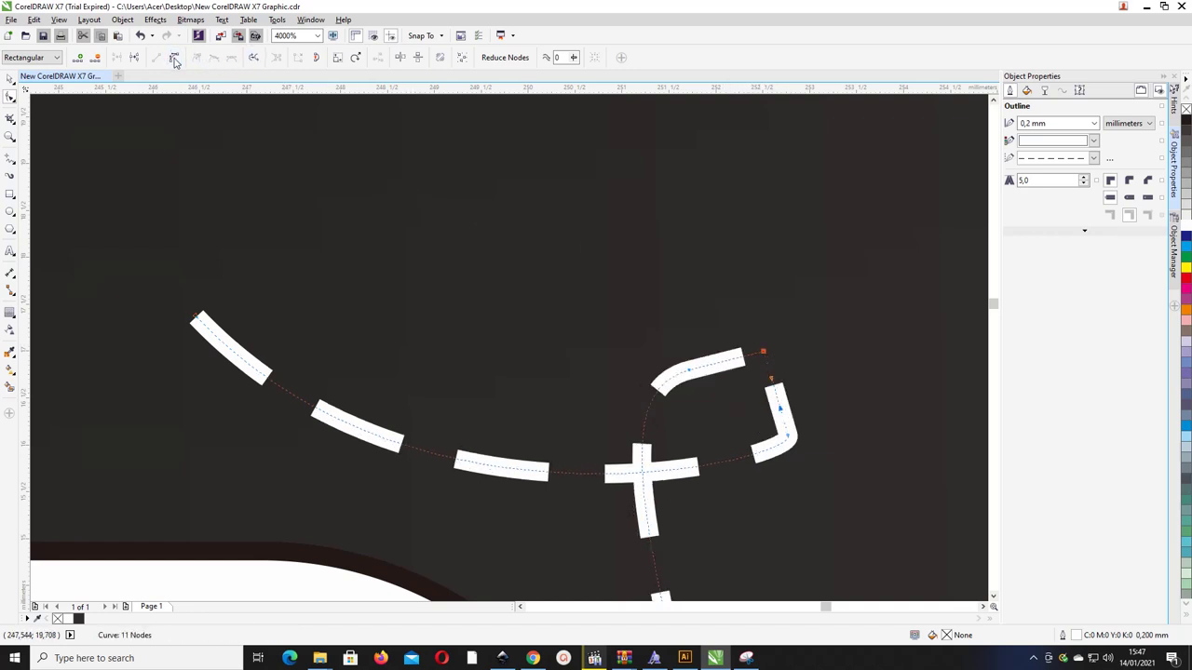
click(213, 58)
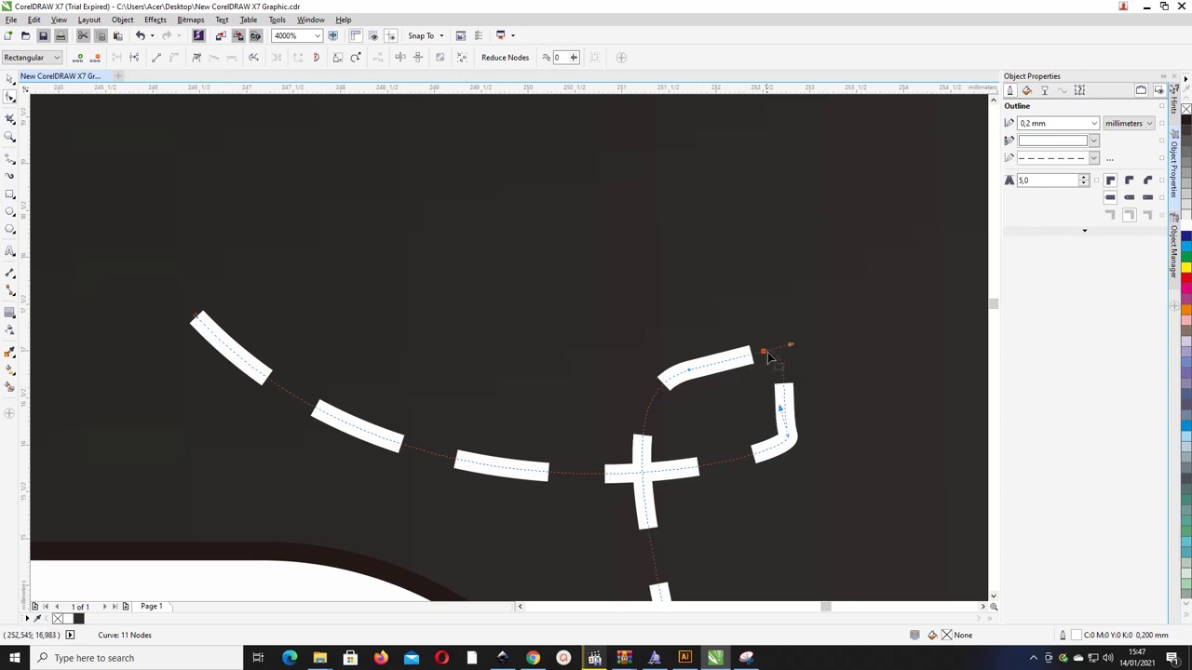
mouse_move(767, 352)
mouse_down()
mouse_move(757, 363)
mouse_move(690, 354)
mouse_move(694, 339)
mouse_move(763, 359)
mouse_up()
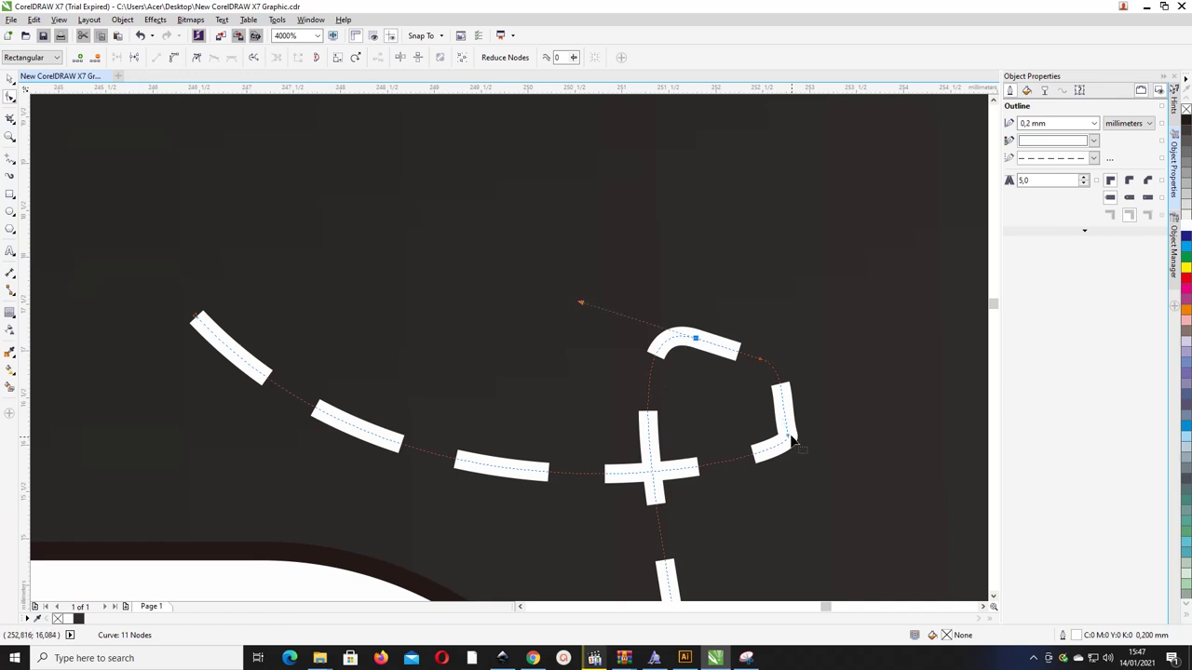
- Round the loop by lowering its tip node, bending the added node's handle and raising the top node
mouse_move(793, 443)
mouse_down()
mouse_move(798, 471)
mouse_move(800, 461)
mouse_up()
click(760, 360)
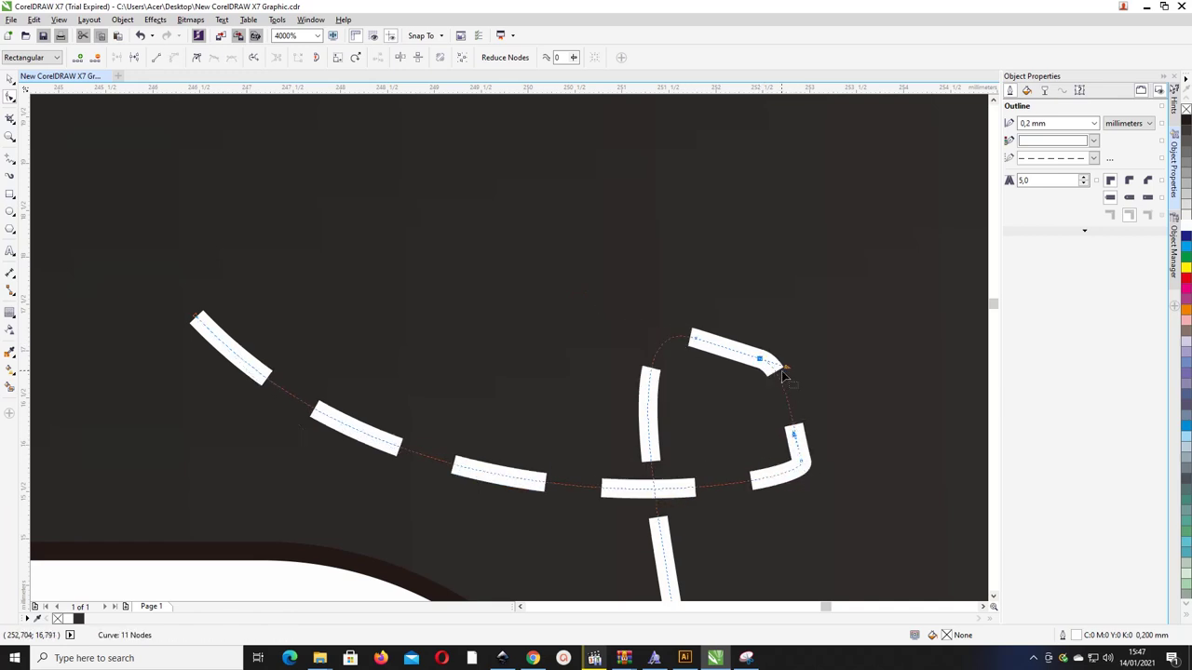
drag(784, 367, 793, 389)
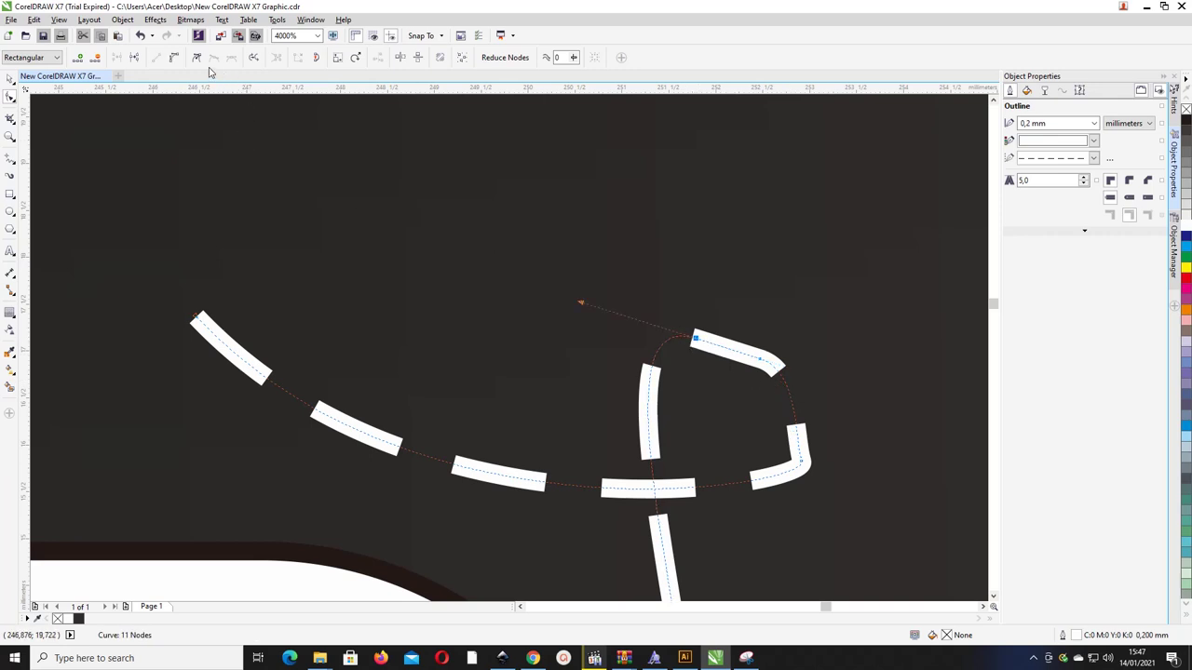
drag(743, 358, 688, 322)
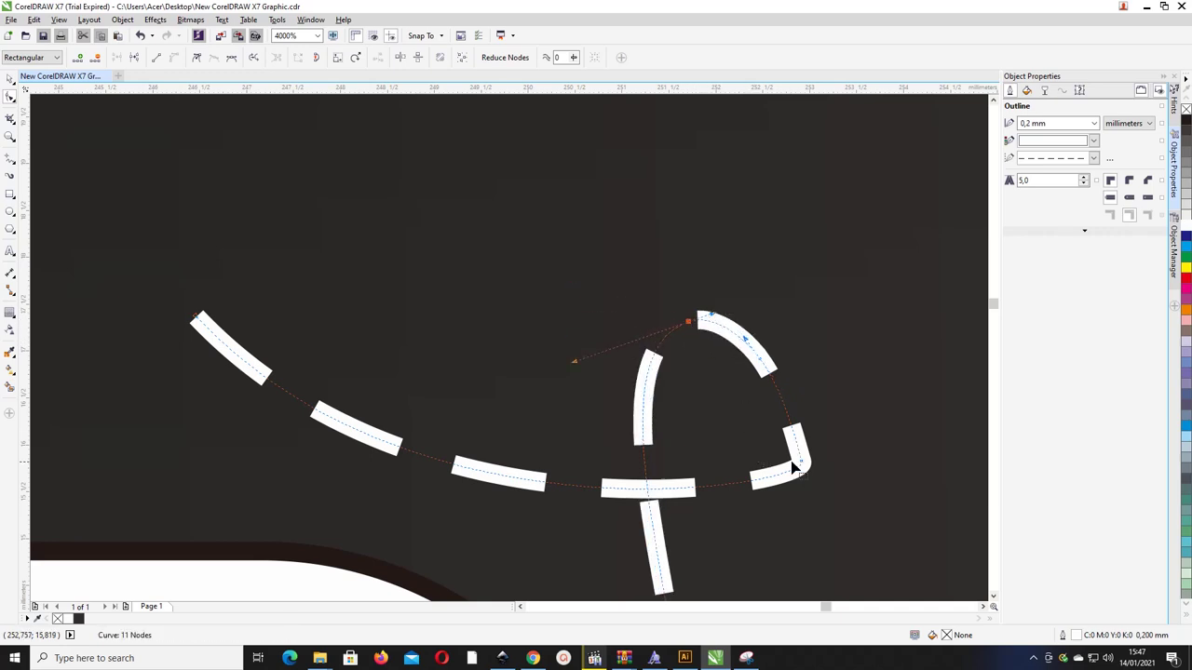
- Round the loop's right side by adjusting the tip's curvature, pulling the upper-right node outward, making it symmetrical and refining its position
mouse_move(798, 466)
mouse_down()
mouse_move(816, 462)
mouse_move(804, 455)
mouse_up()
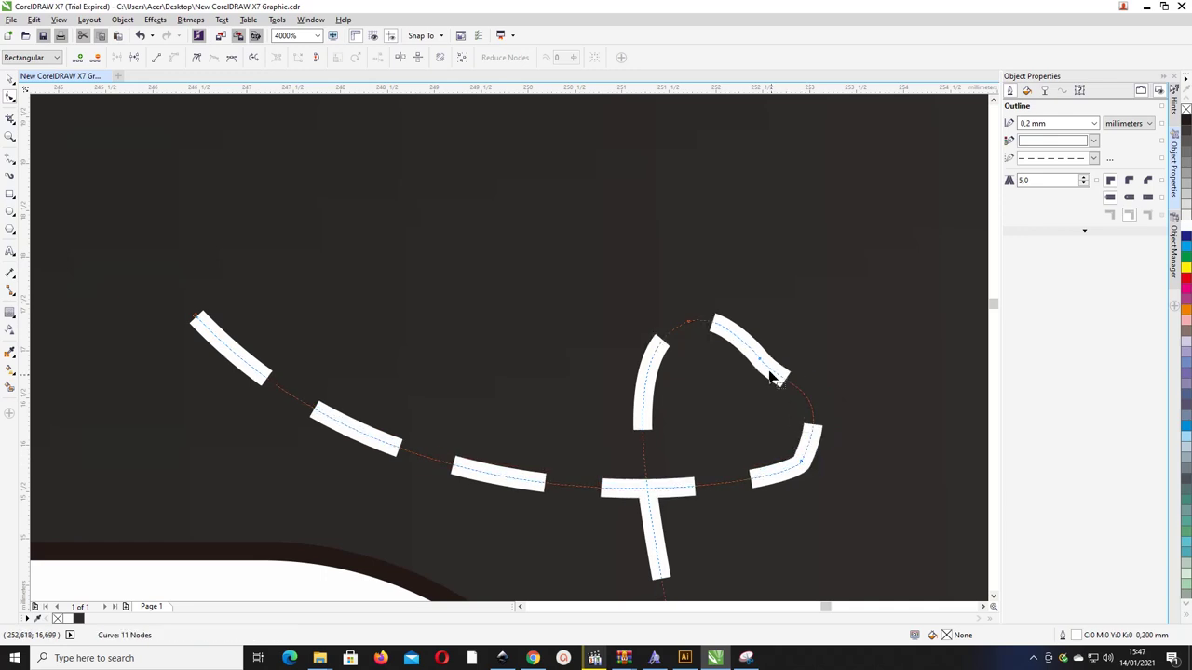
drag(761, 359, 832, 386)
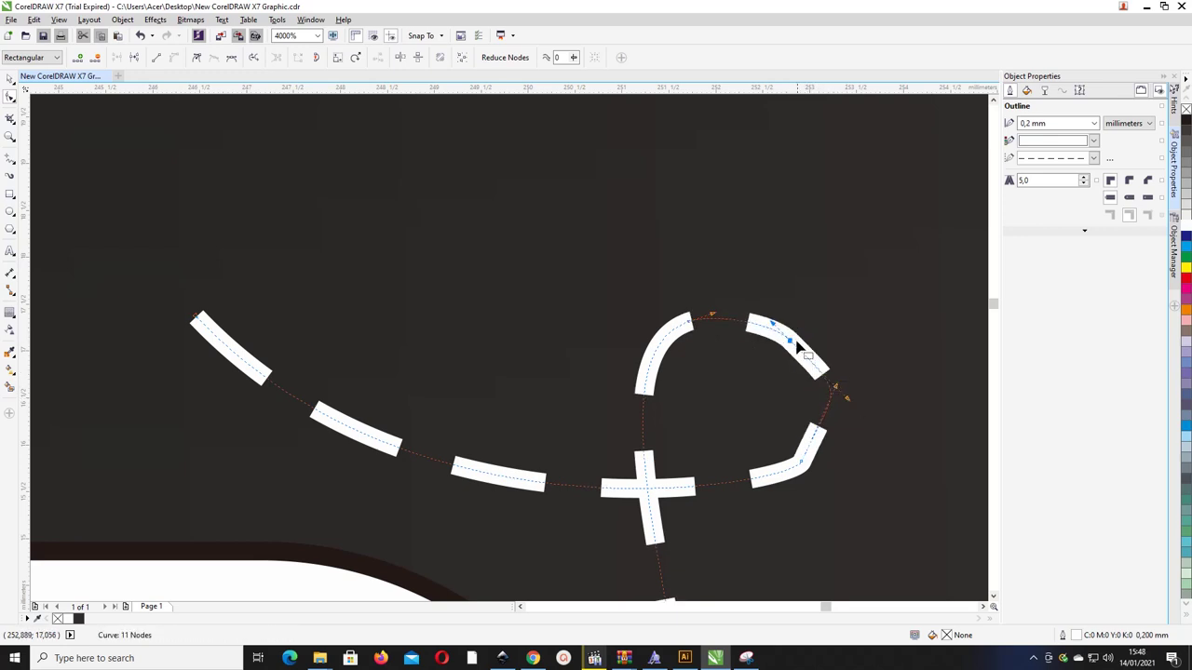
click(233, 59)
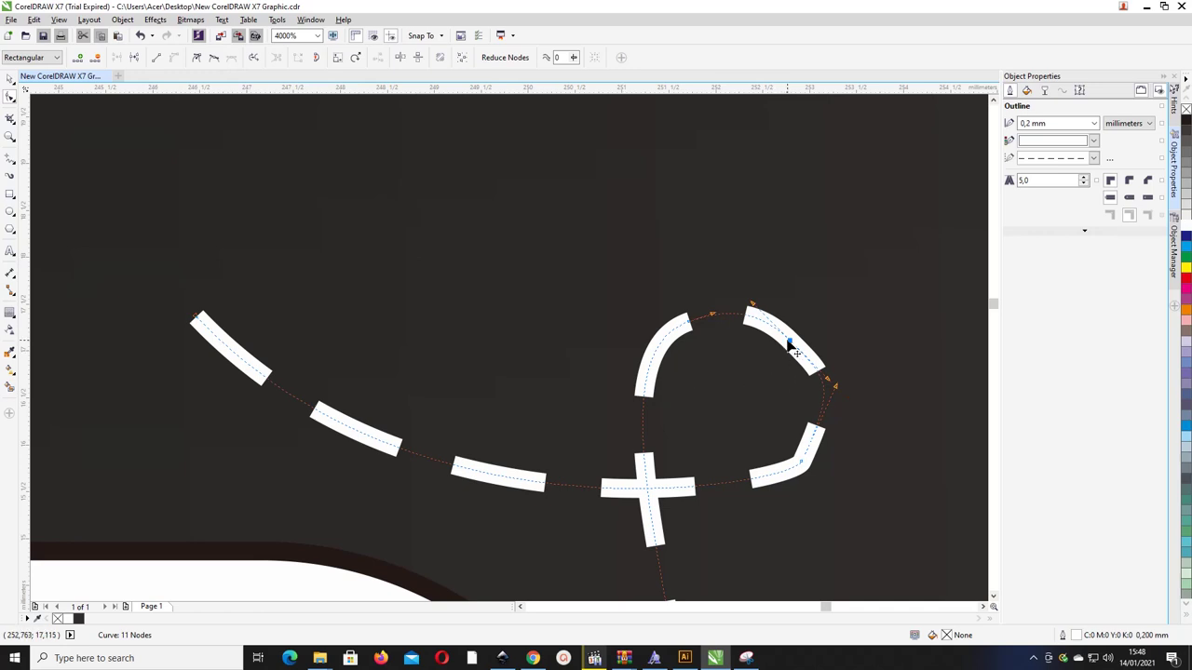
drag(789, 344, 782, 354)
mouse_move(825, 393)
mouse_down()
mouse_move(802, 378)
mouse_move(813, 377)
mouse_up()
click(749, 256)
- Extend the dashed line's free tail by moving its end node farther up and left and adjusting its curve handle
scroll(520, 299, down, 2)
scroll(525, 304, down, 1)
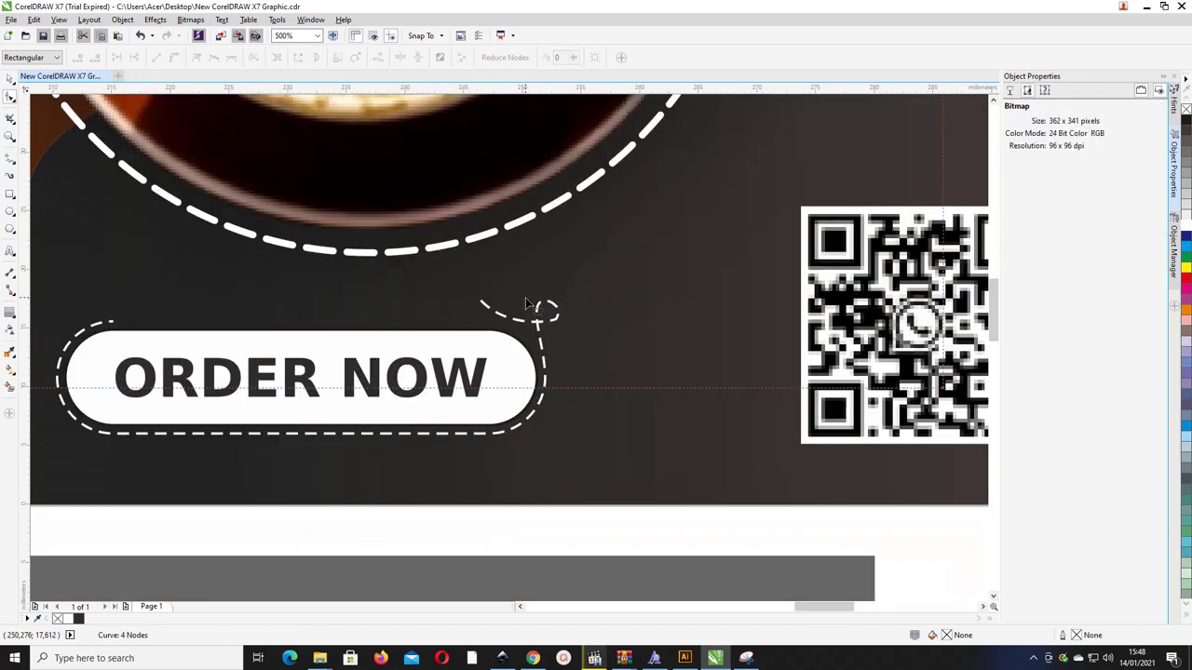
scroll(563, 400, down, 1)
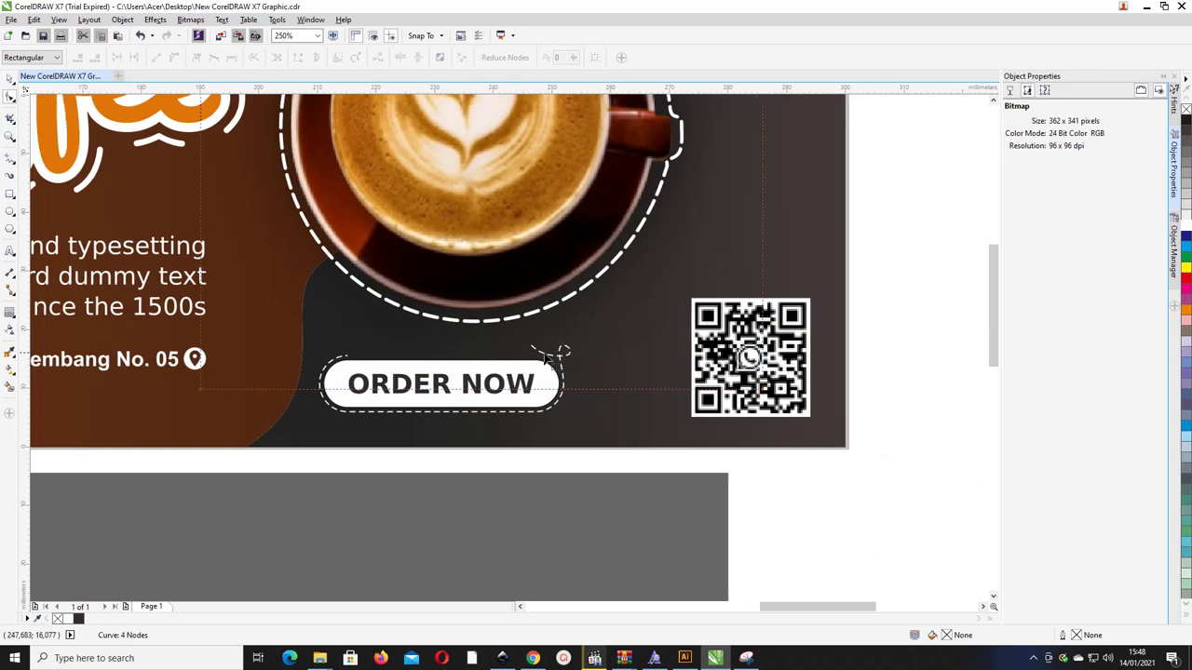
scroll(515, 354, up, 1)
scroll(503, 345, up, 1)
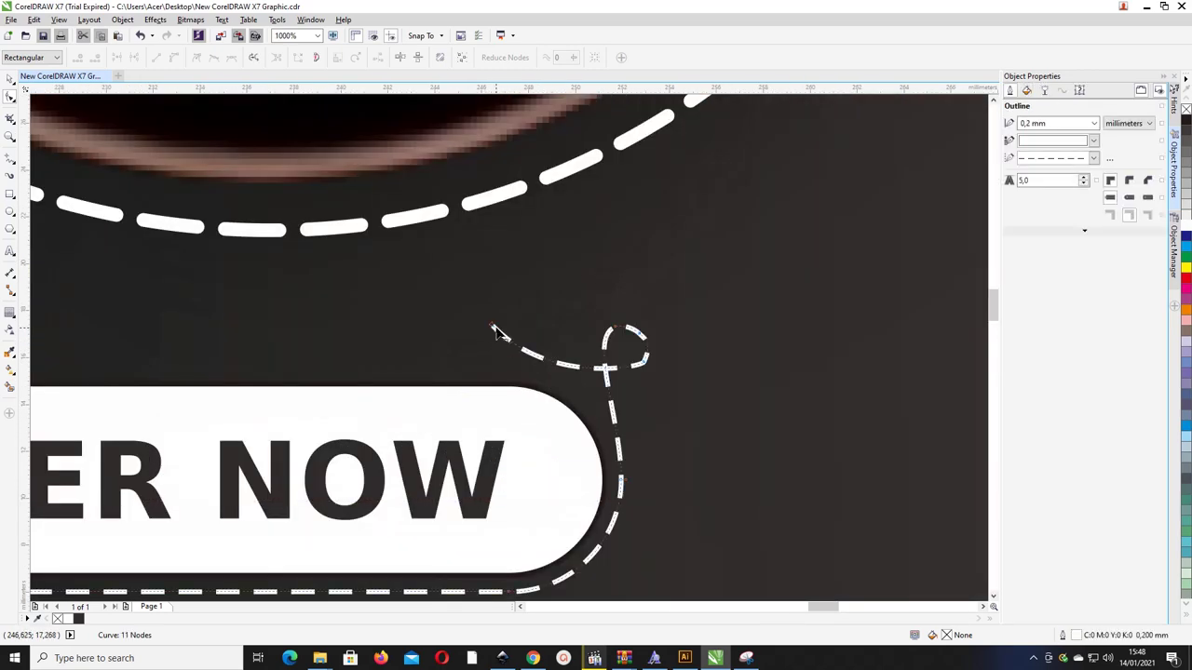
click(492, 326)
drag(492, 327, 445, 302)
drag(501, 362, 537, 361)
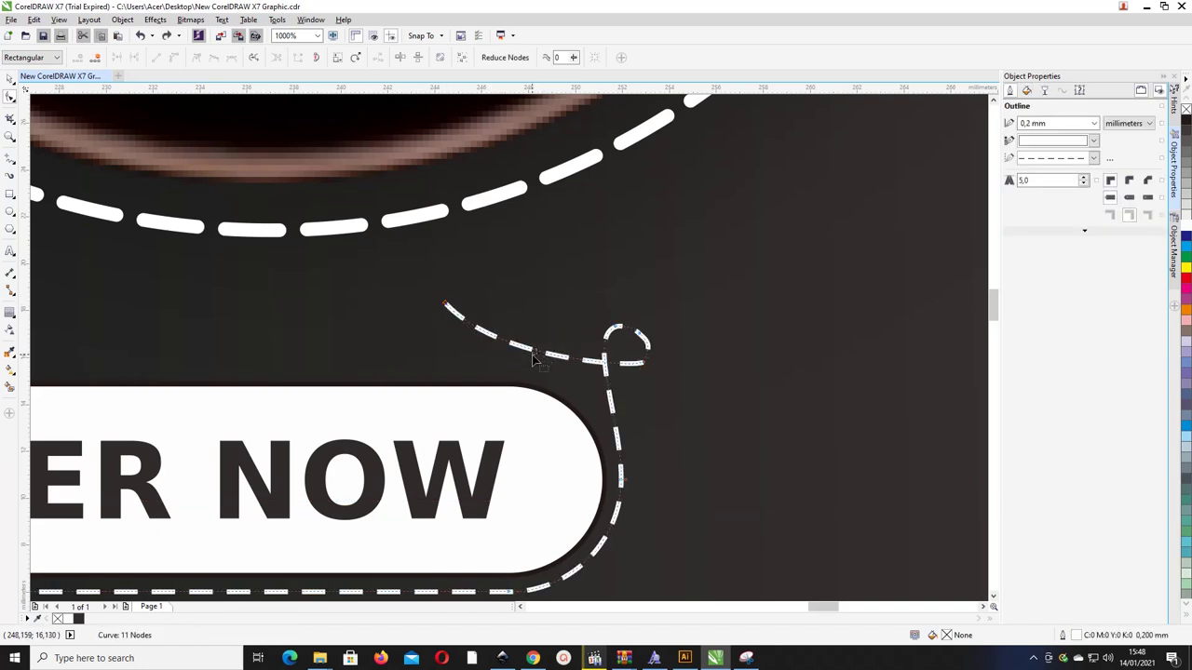
- Add a node near the tail's free end and lower the end node to bend the tail into an S-curve
click(459, 314)
double_click(480, 331)
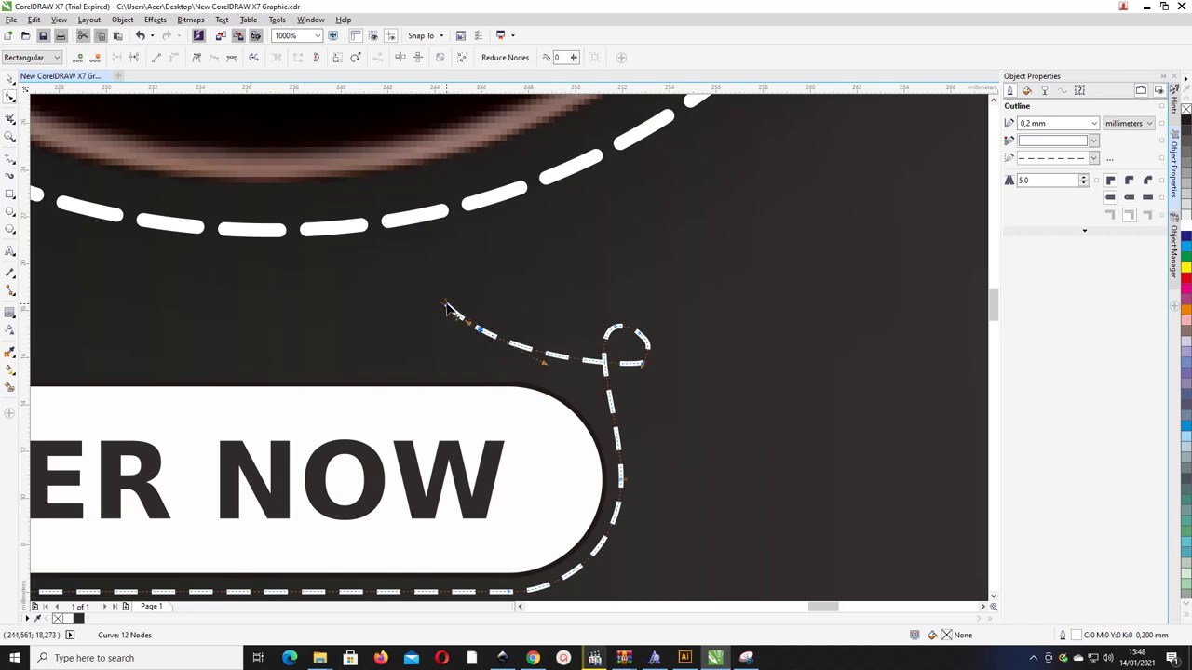
mouse_move(447, 309)
mouse_down()
mouse_move(444, 323)
mouse_move(454, 308)
mouse_move(409, 322)
mouse_move(434, 303)
mouse_move(434, 315)
mouse_up()
- Put a solid triangular arrowhead on the looped tail end of the dashed outline
scroll(538, 341, down, 5)
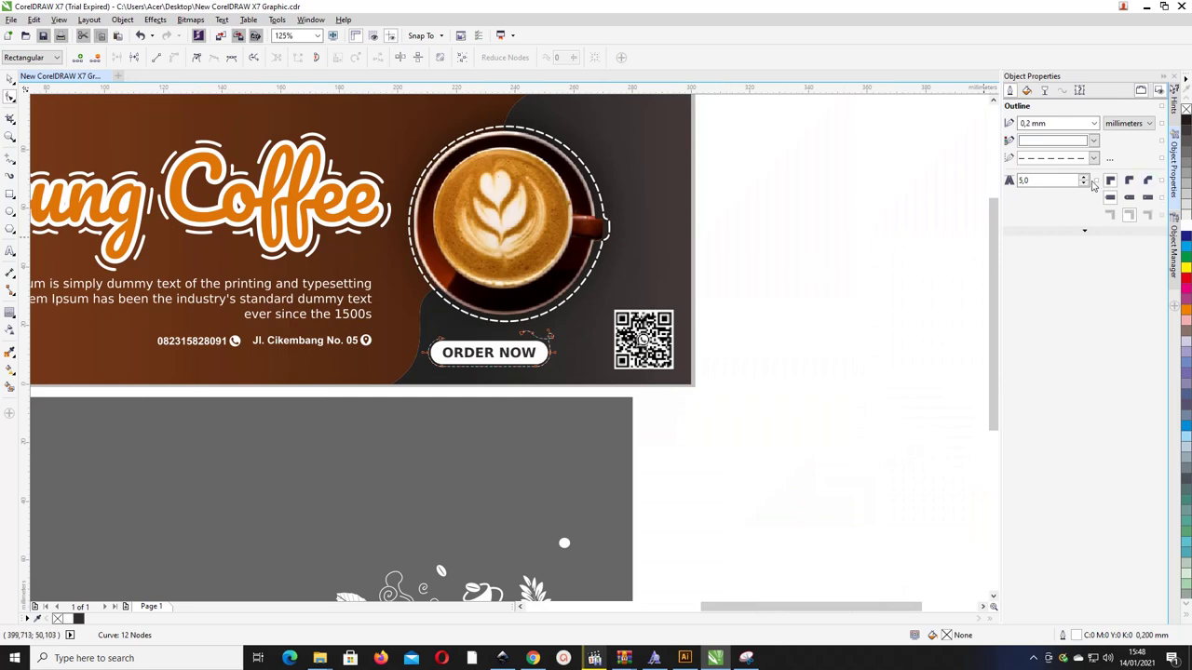
click(1084, 230)
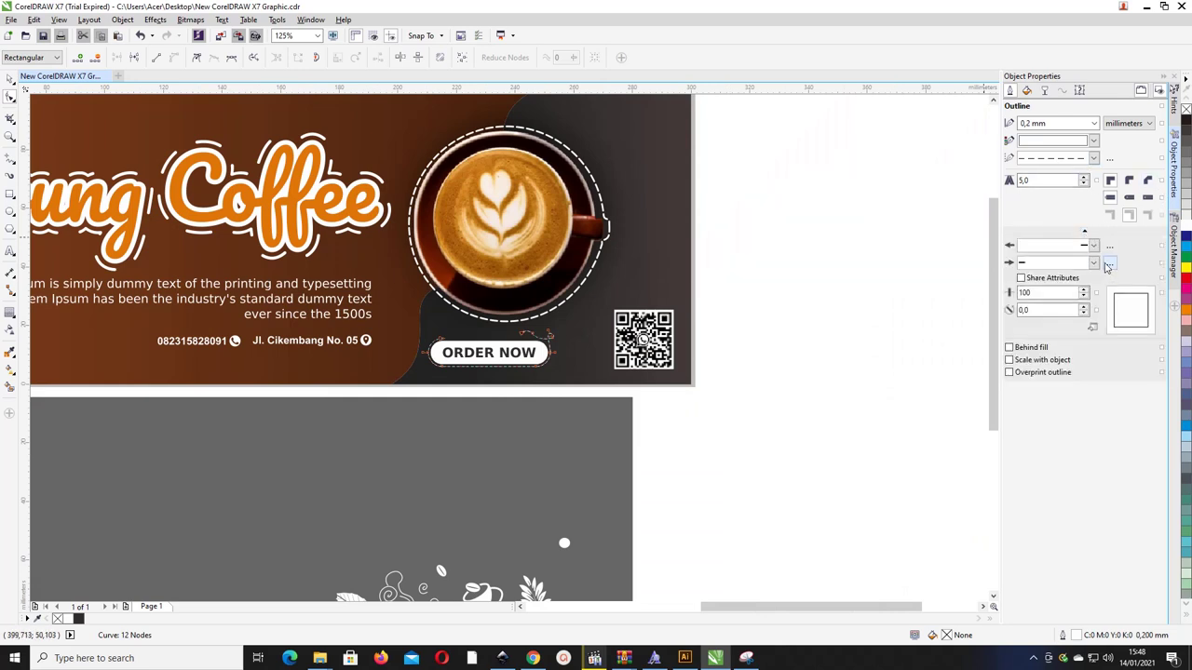
click(1093, 245)
click(1102, 269)
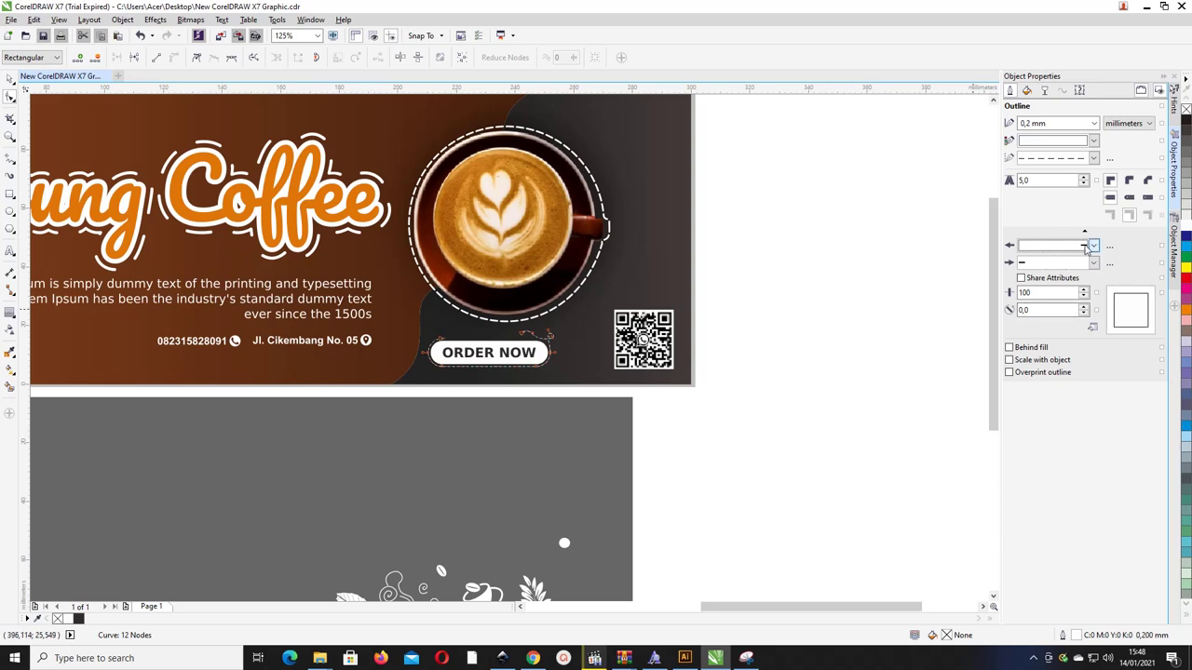
click(1087, 247)
click(1100, 270)
scroll(527, 335, up, 2)
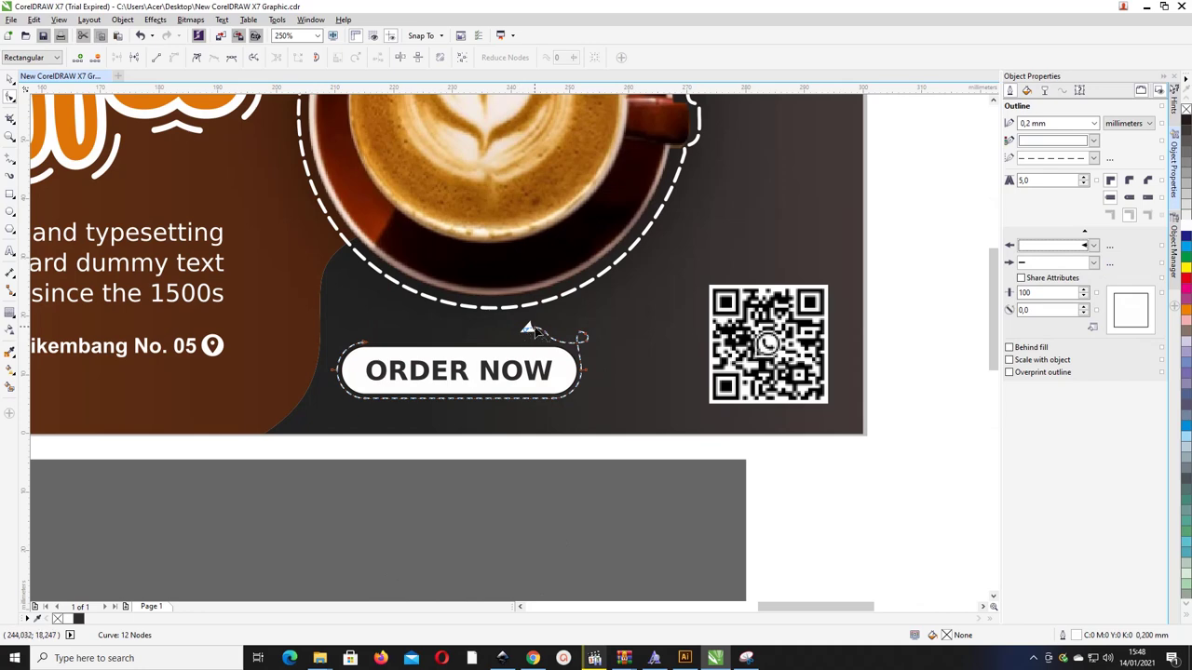
scroll(532, 330, up, 2)
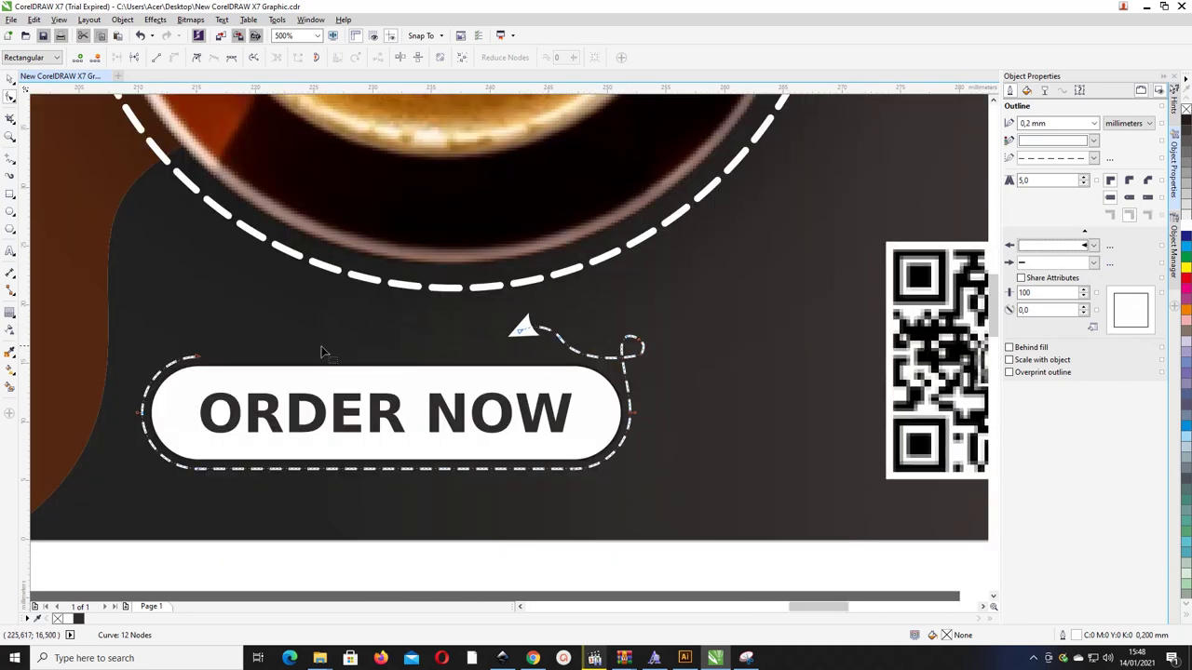
- Finish the dashed outline's other end, above the ORDER NOW button's left side, with a small solid square arrowhead
click(1094, 264)
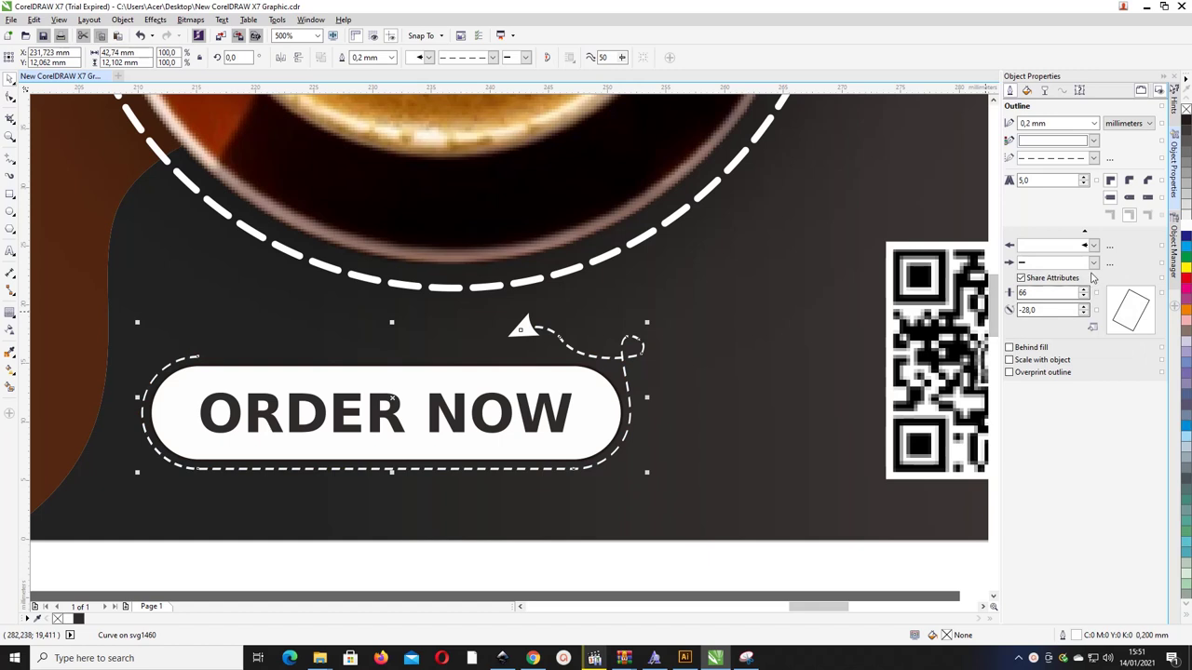
click(1093, 263)
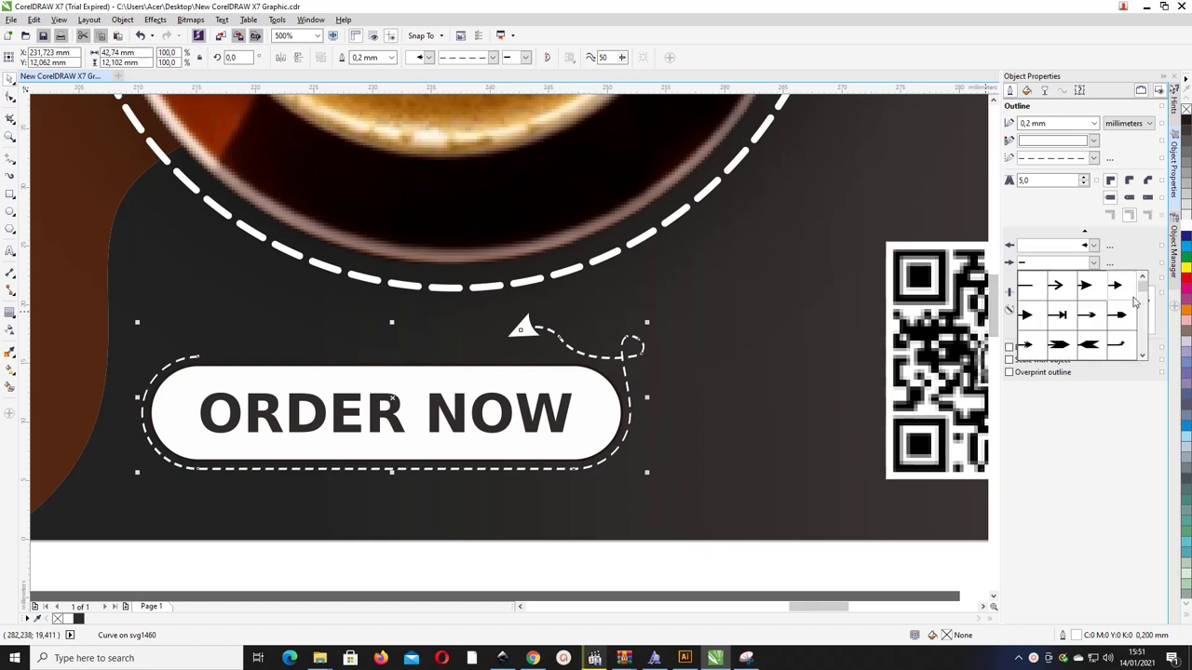
drag(1144, 291, 1143, 321)
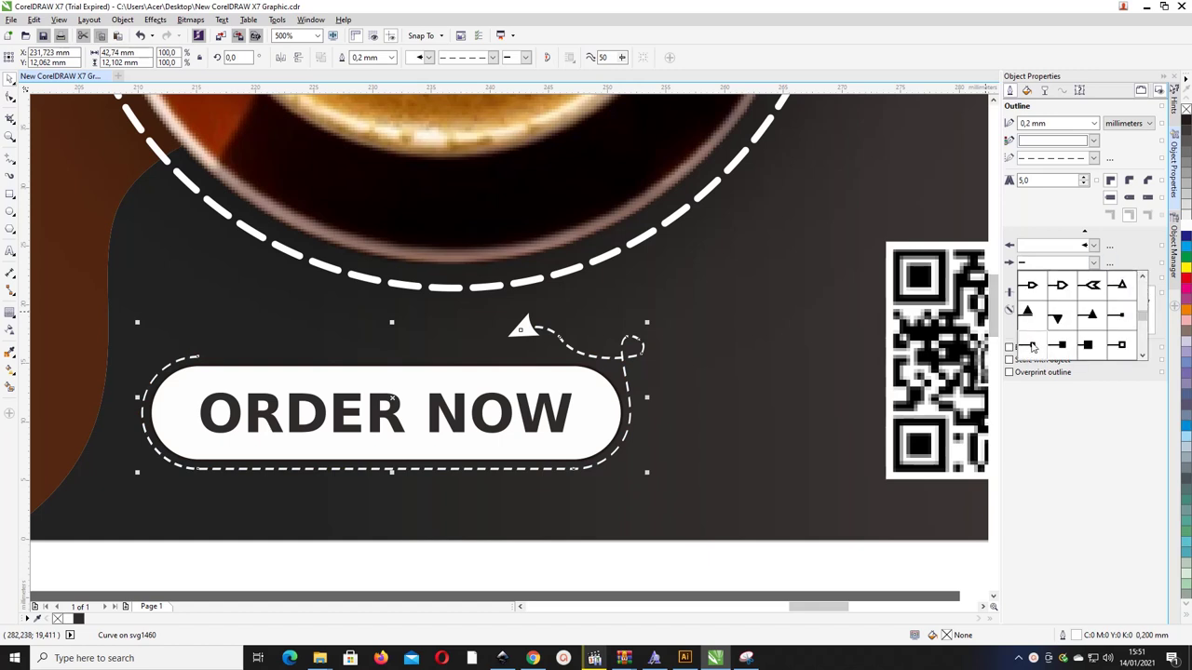
click(1118, 320)
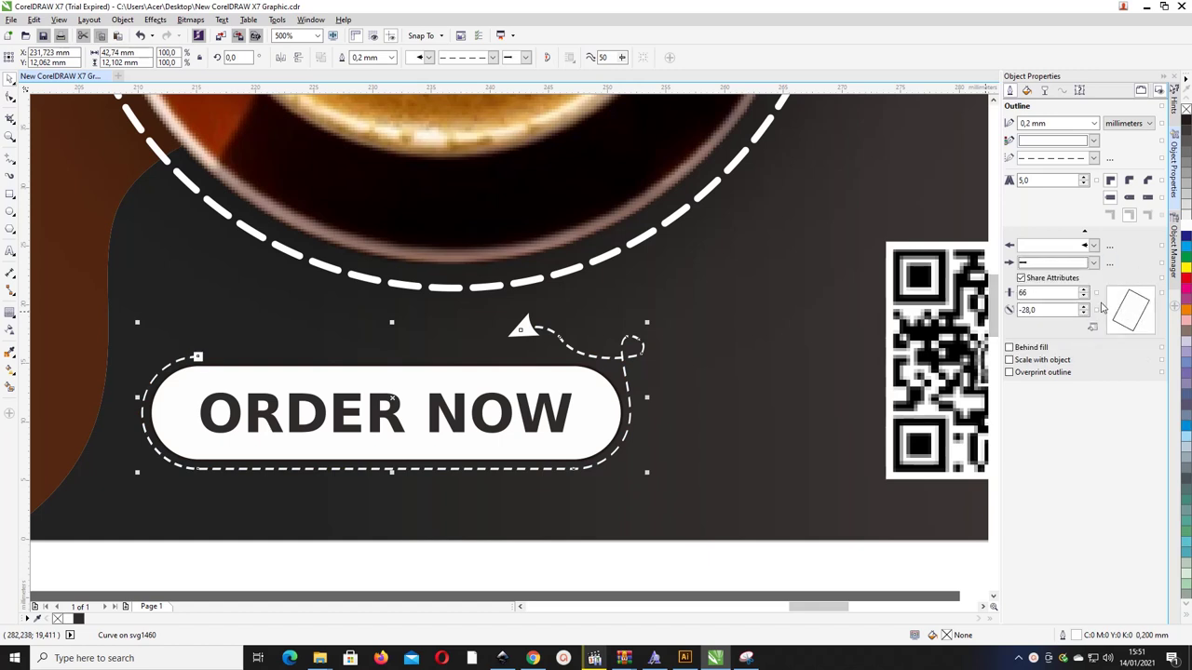
- Try a pointed tag-shaped arrowhead on the dashed outline's left end and return it to the small solid square
click(1093, 263)
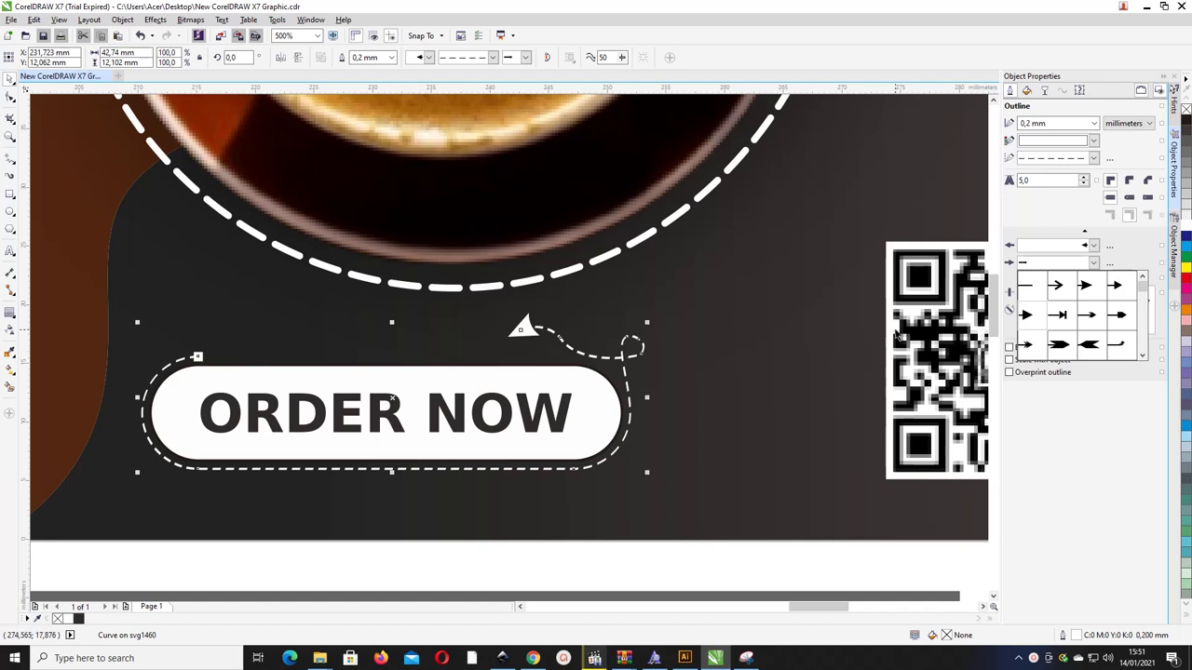
click(1121, 315)
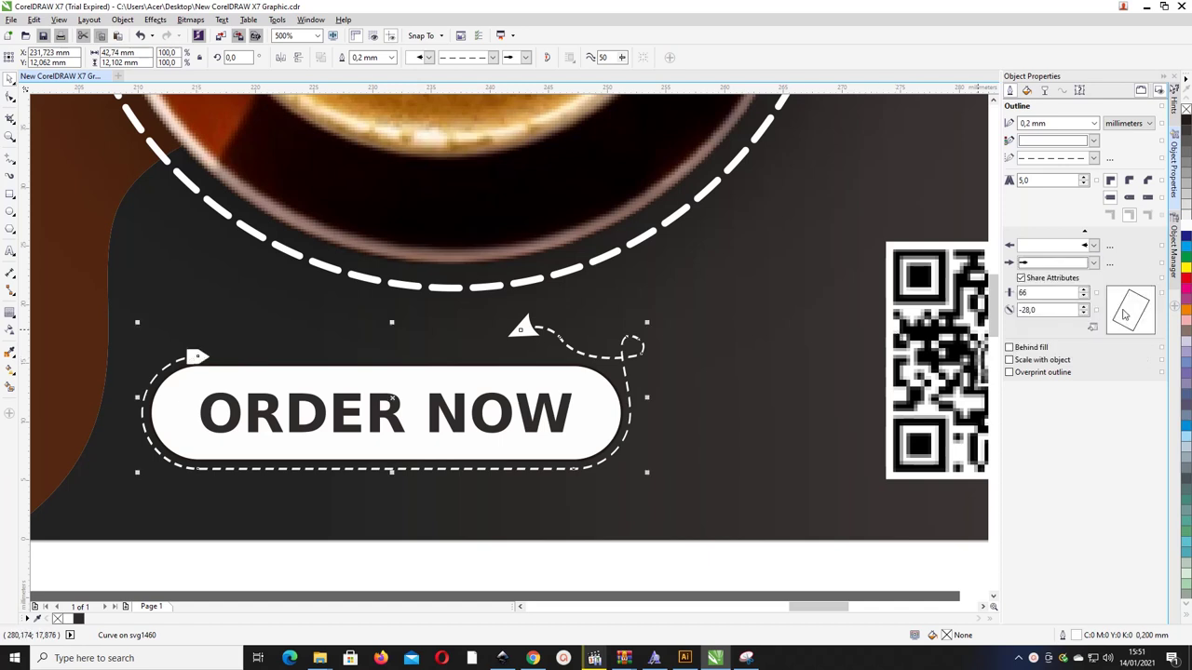
click(1094, 265)
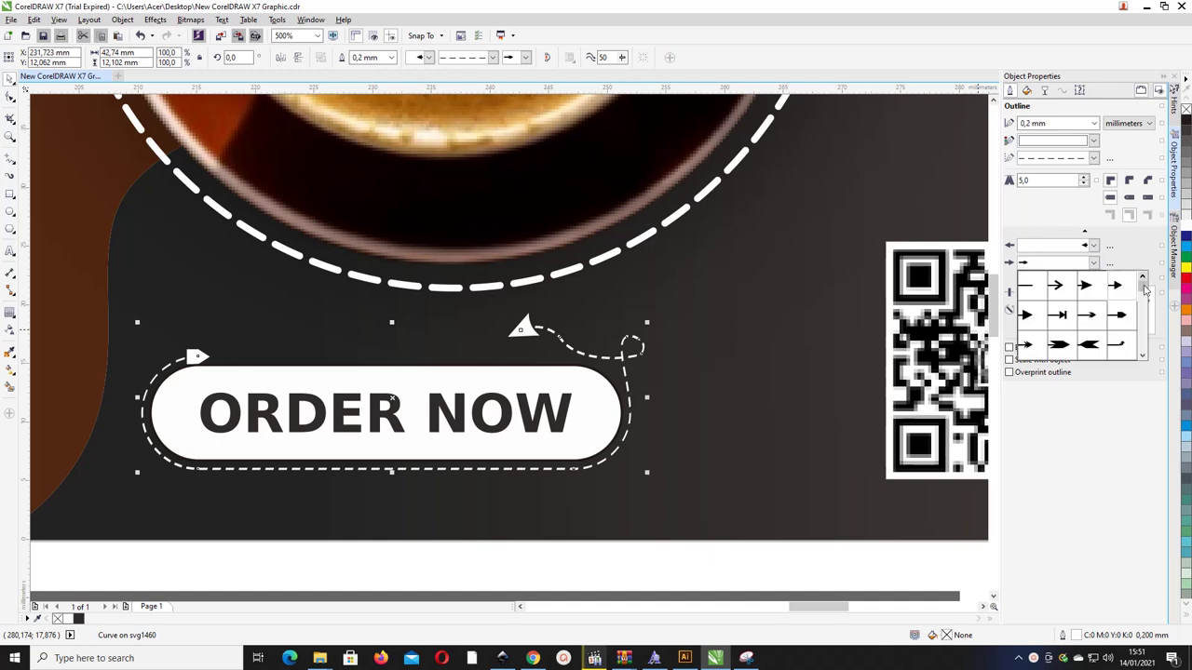
drag(1144, 292, 1142, 315)
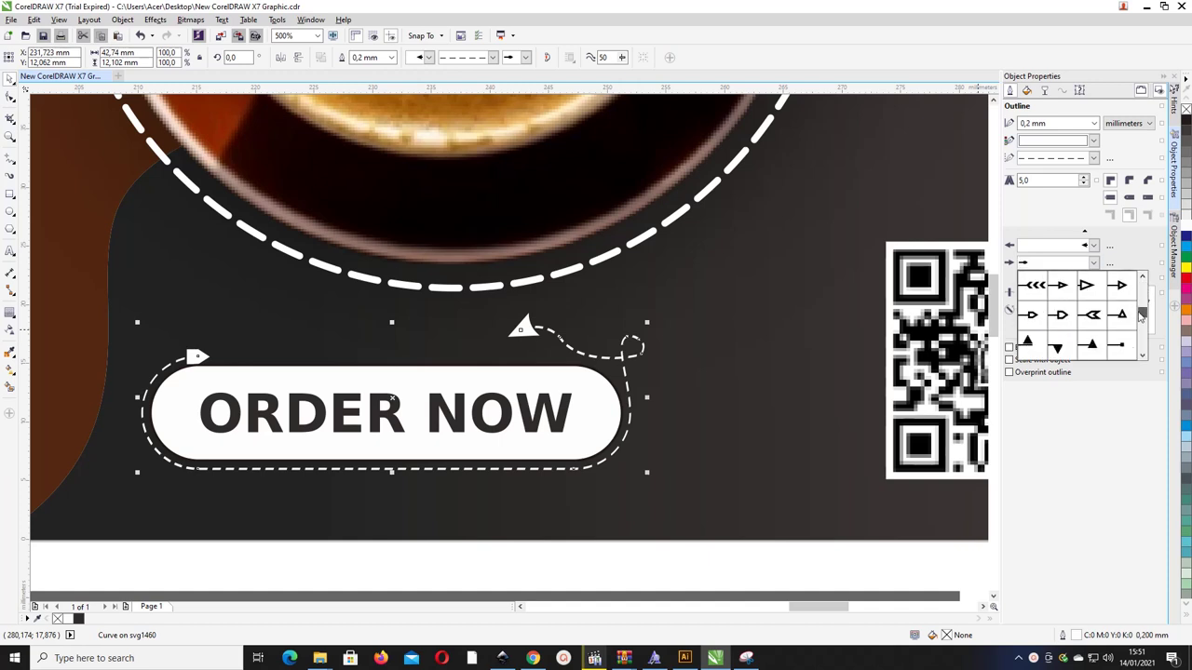
click(1121, 345)
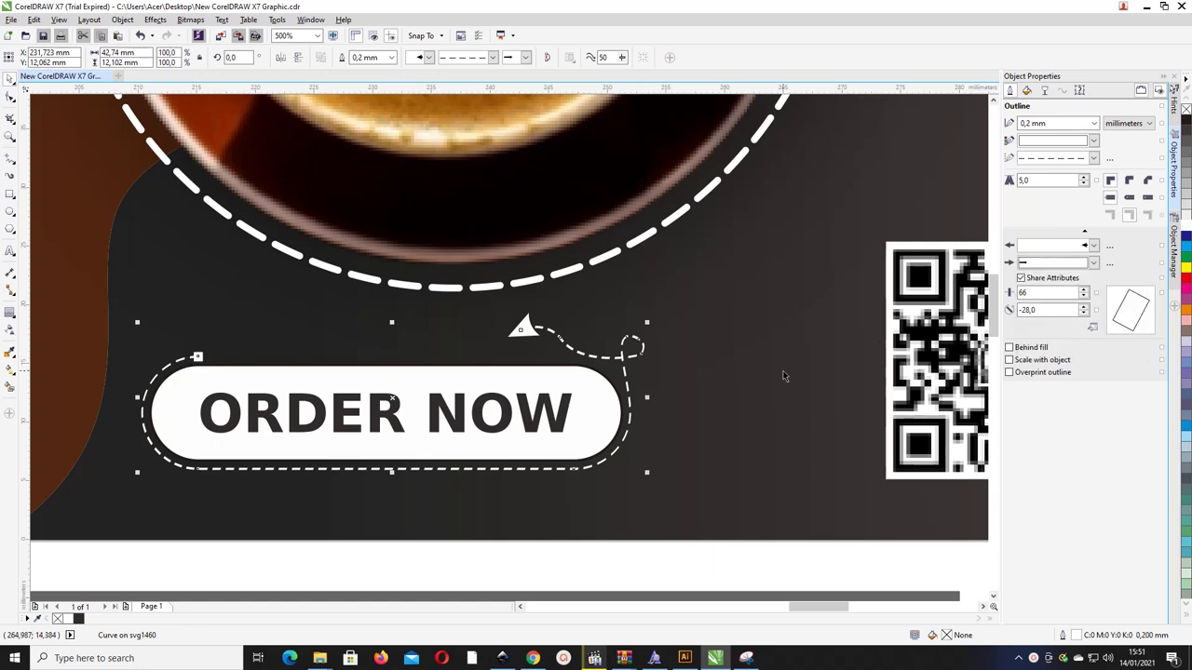
- Draw an L-shaped Bezier line beside and beneath the social icons and belajarnesia.com, about 61 by 6 mm, with a white outline
key(F4)
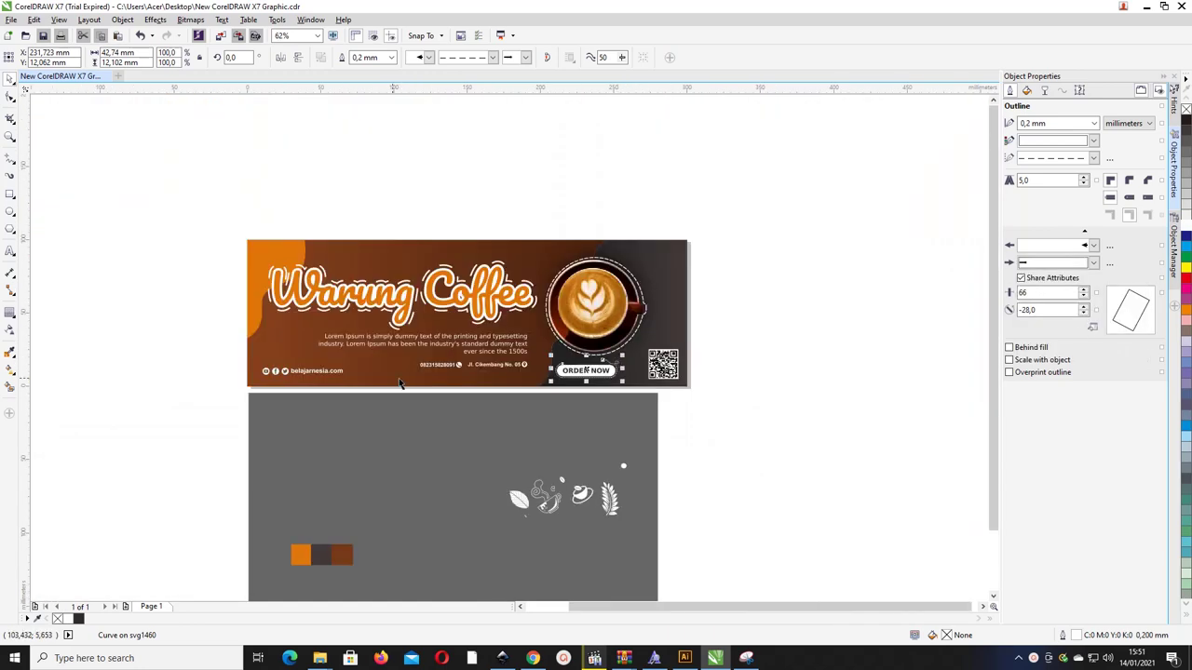
key(z)
drag(217, 350, 651, 421)
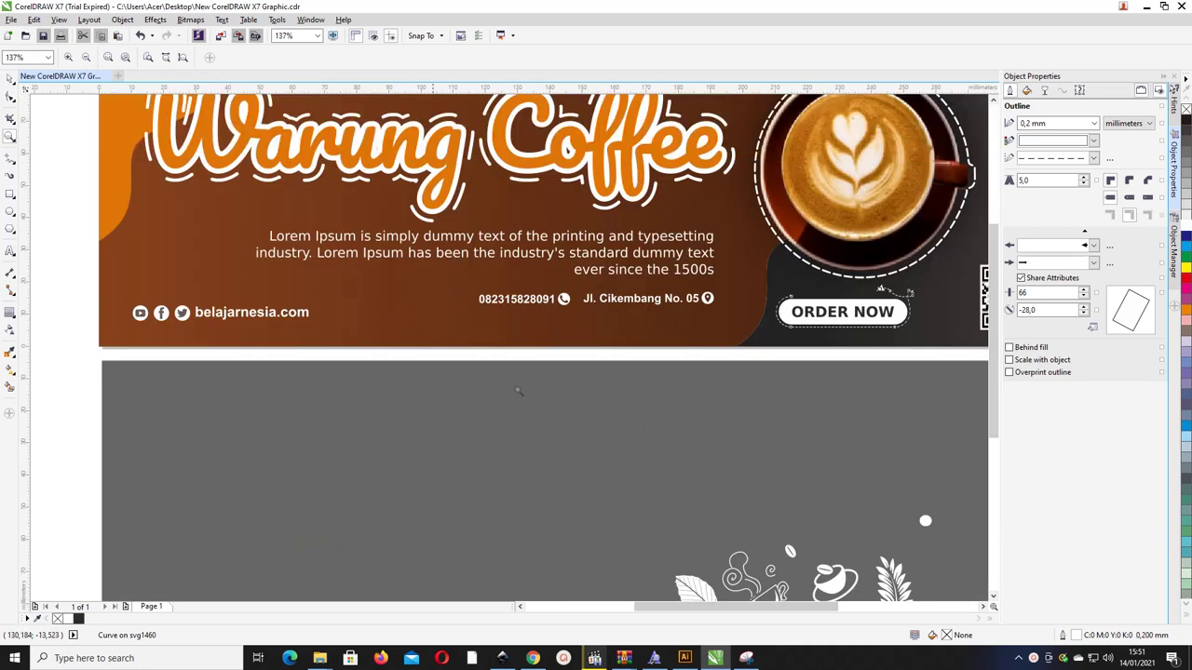
click(11, 82)
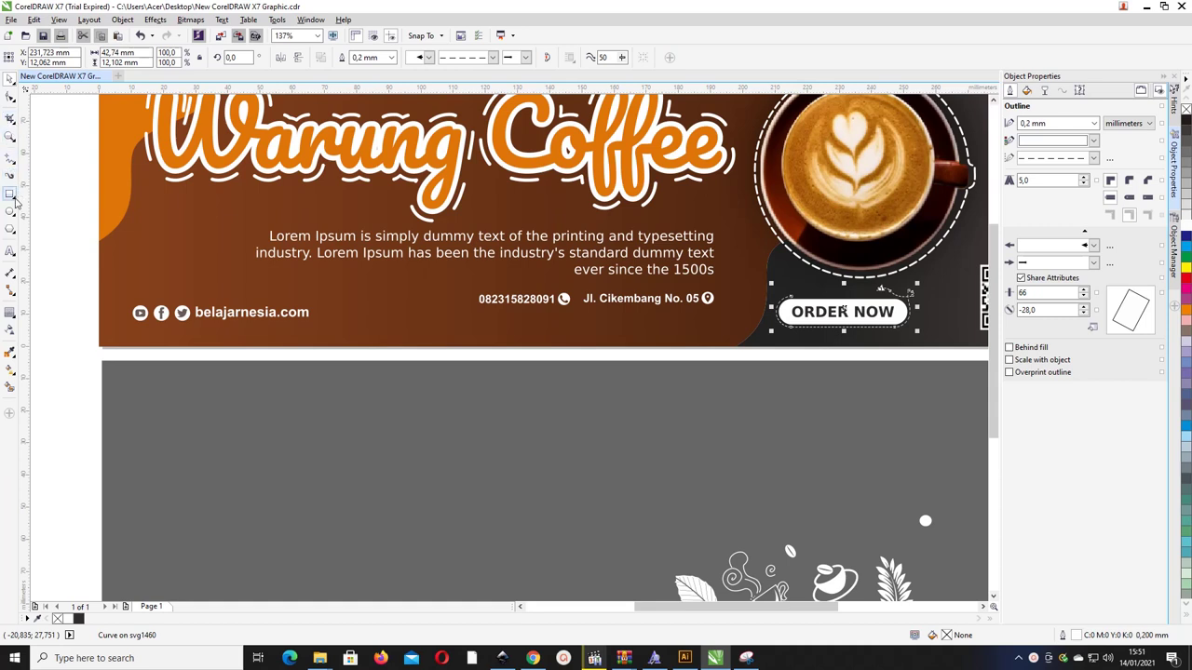
click(13, 161)
click(50, 185)
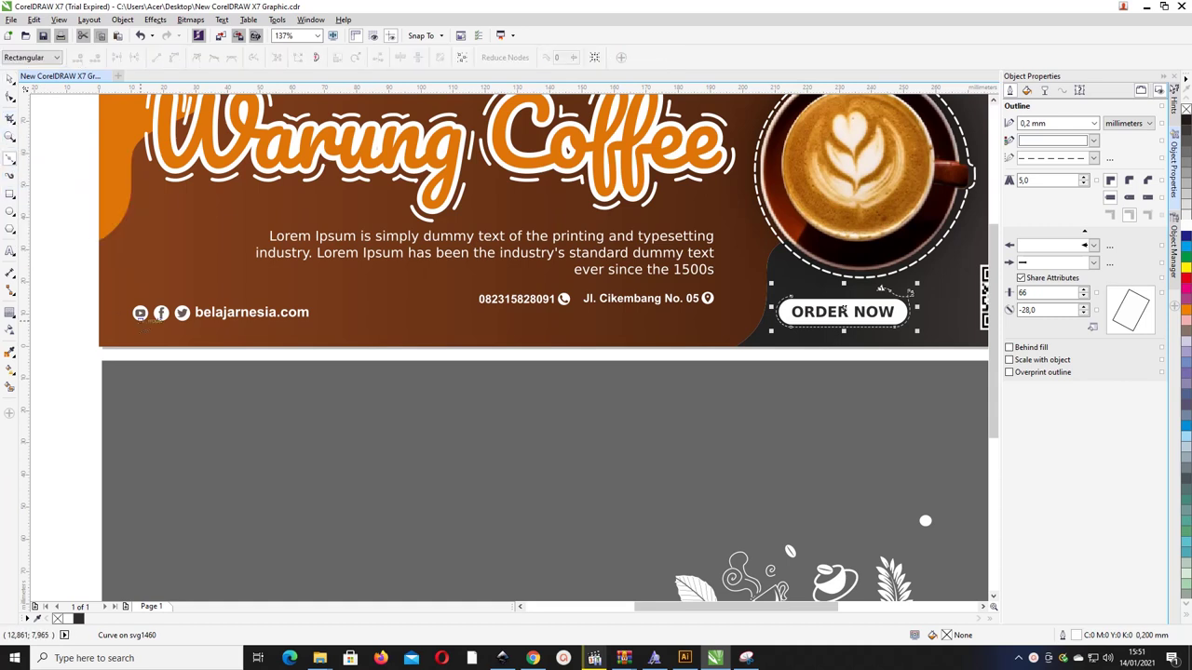
click(122, 304)
click(122, 323)
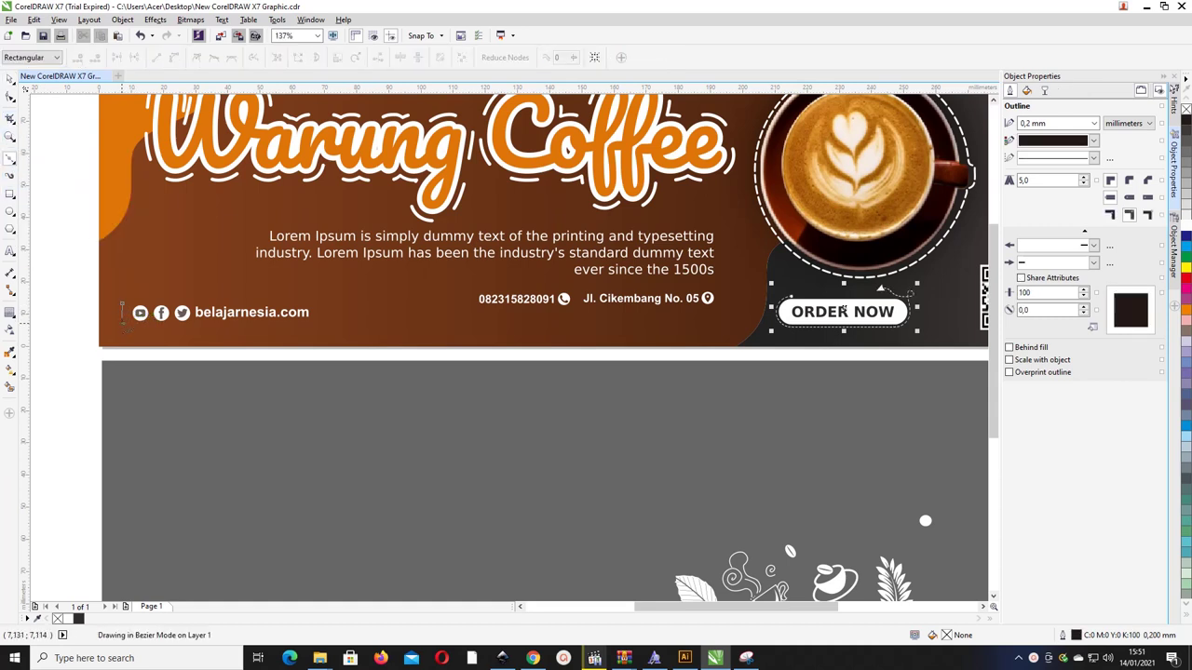
click(319, 324)
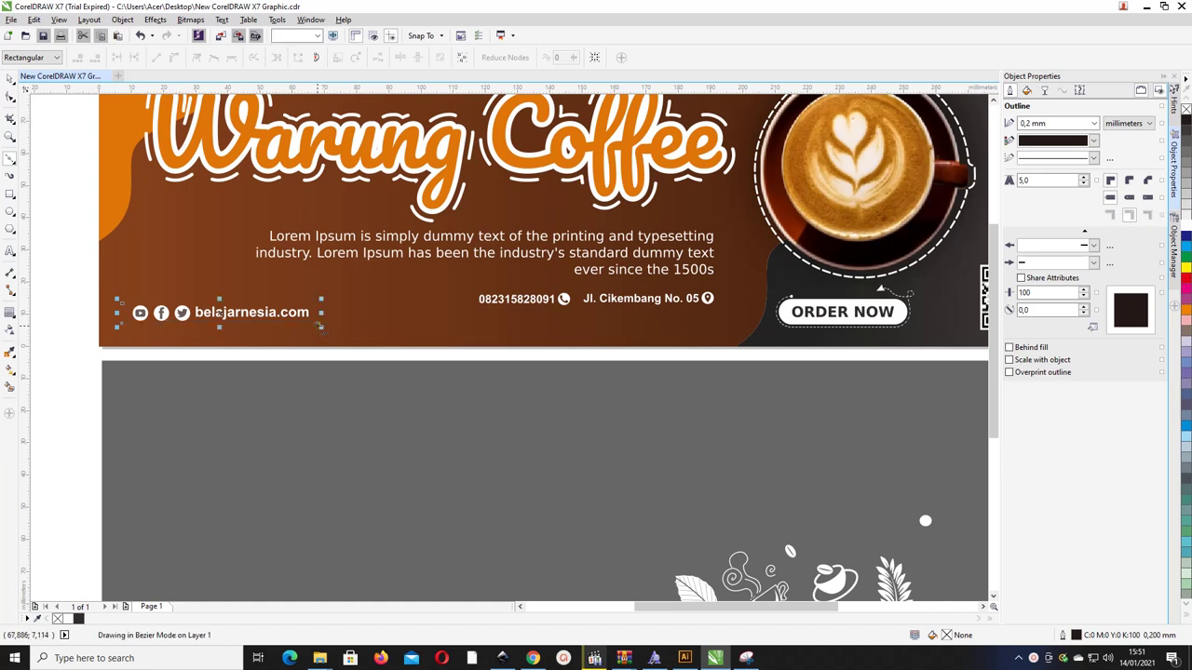
right_click(67, 619)
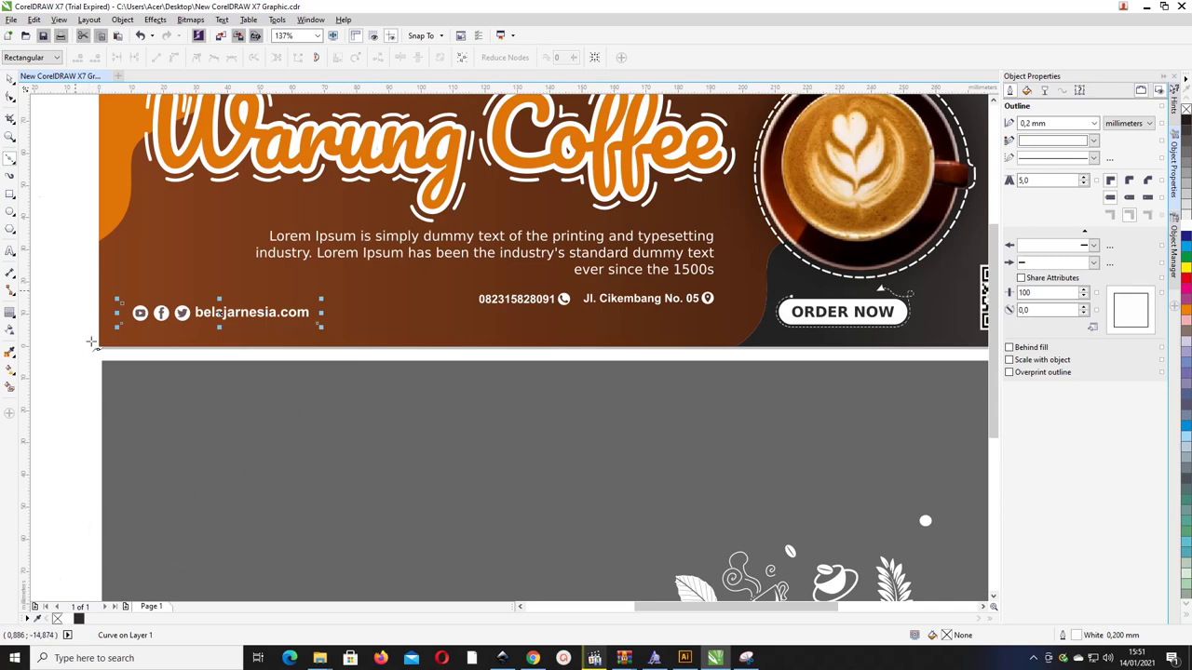
click(9, 81)
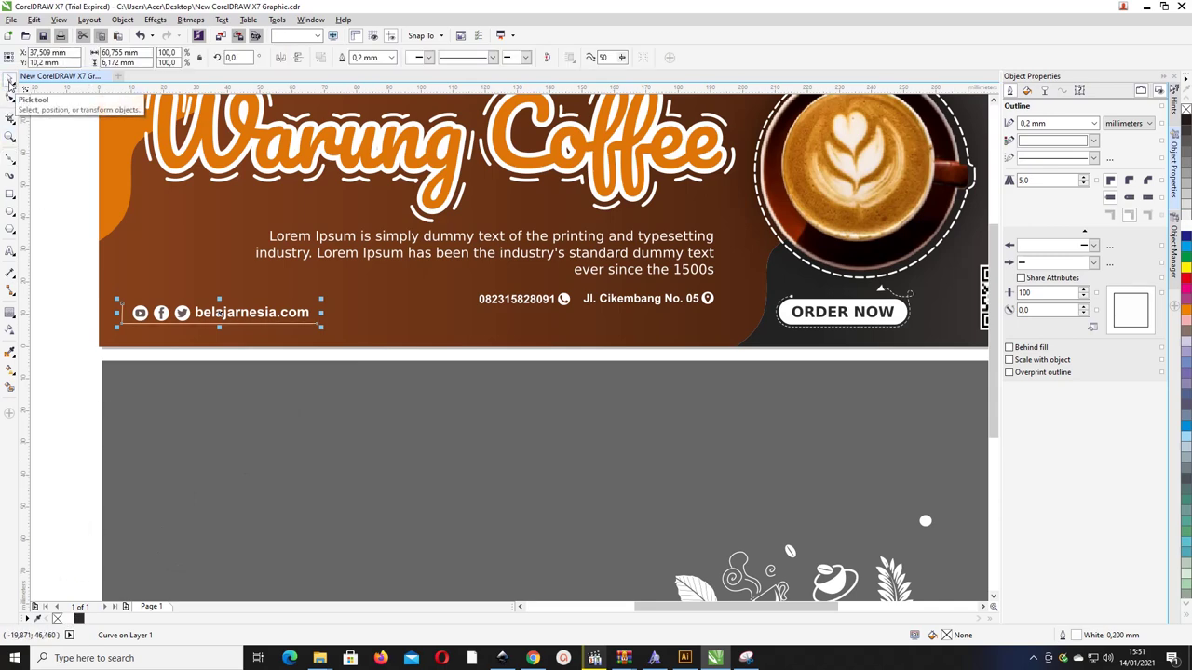
- Shift the corner node of the L-shaped line slightly to the right
scroll(71, 334, up, 2)
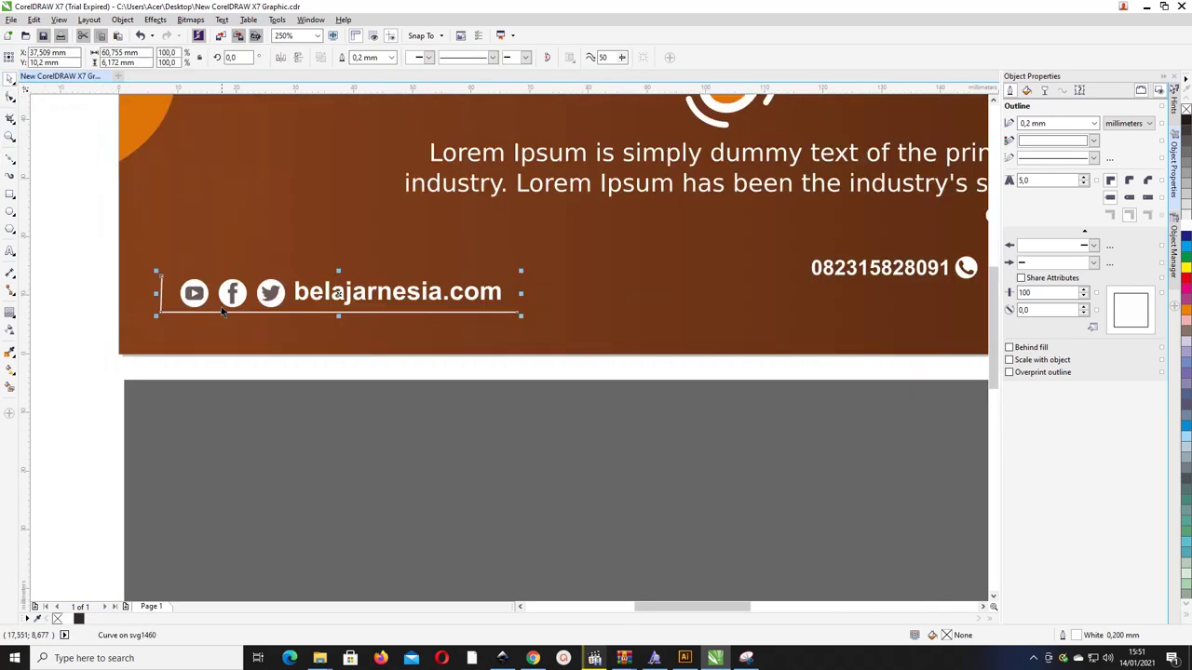
key(F10)
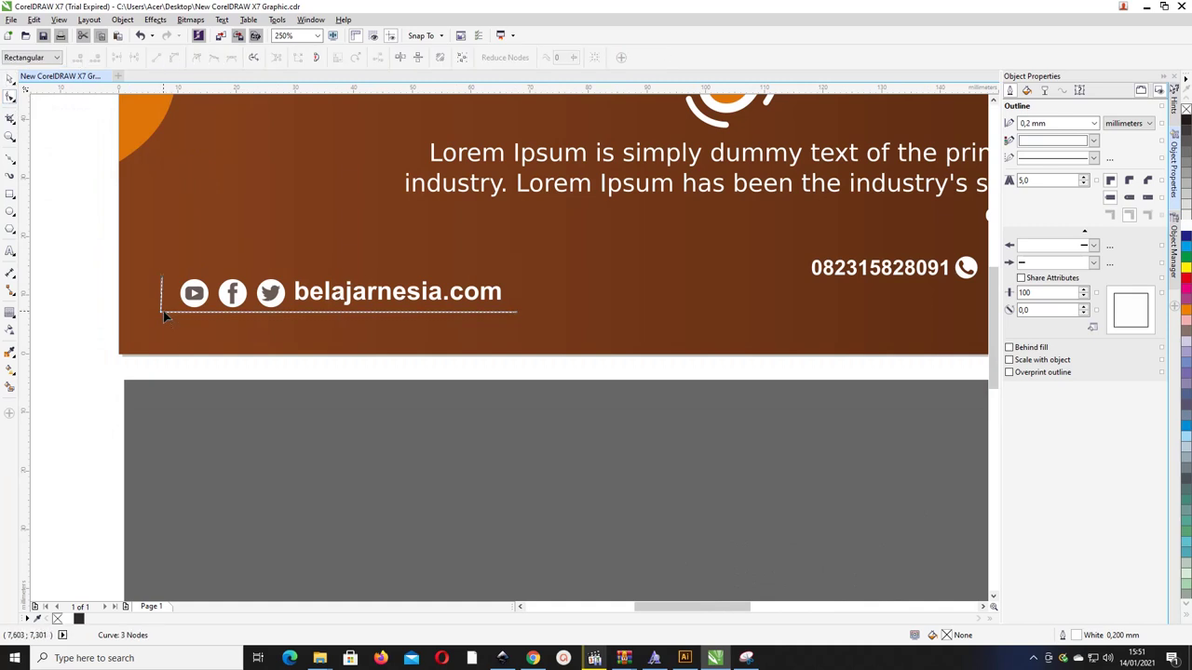
click(163, 312)
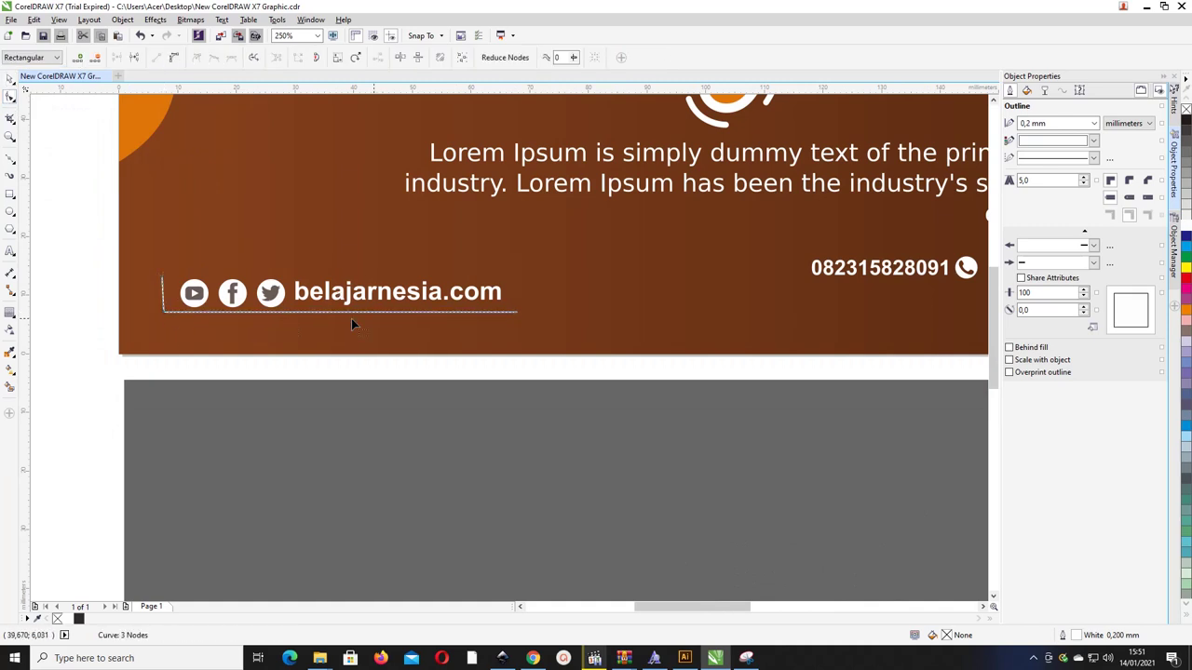
- Apply a long-dash line style to the white L-shaped line beneath the social icons and belajarnesia.com
click(1093, 123)
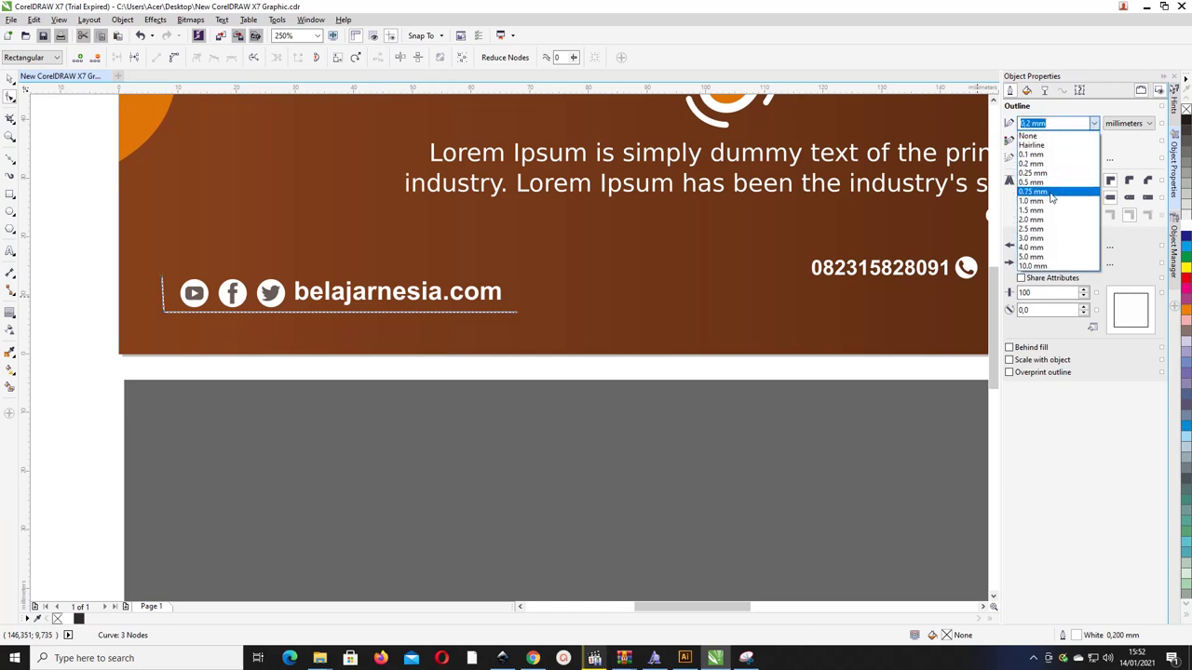
click(1051, 183)
click(1093, 140)
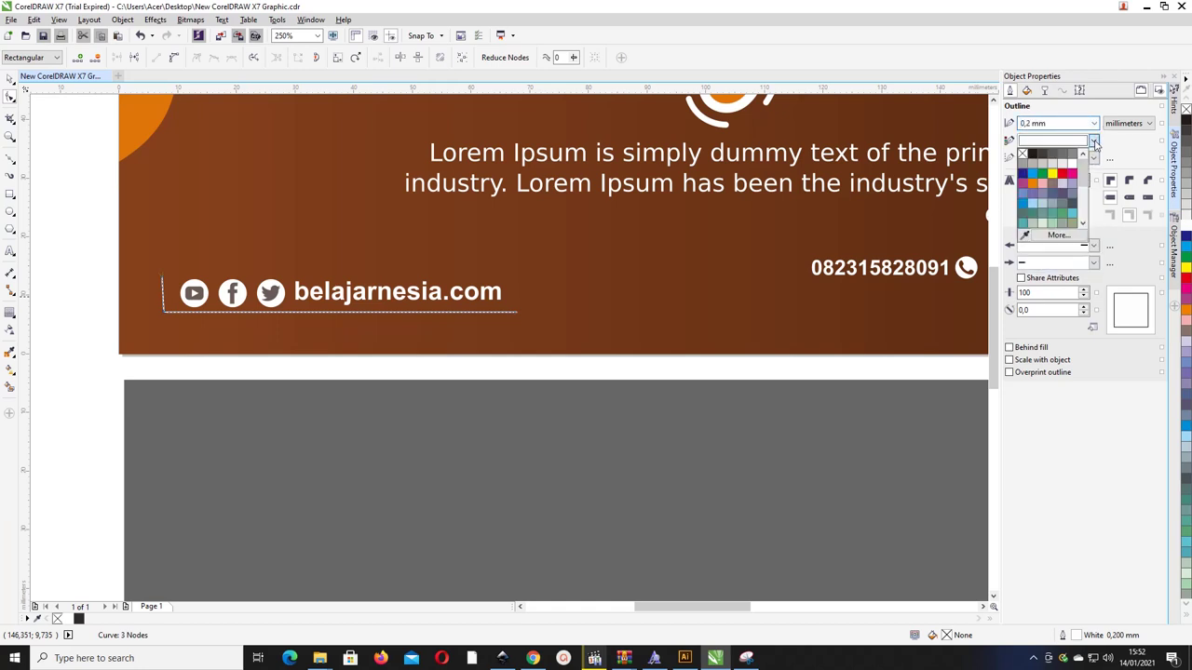
click(1112, 149)
click(1094, 159)
scroll(1085, 265, down, 5)
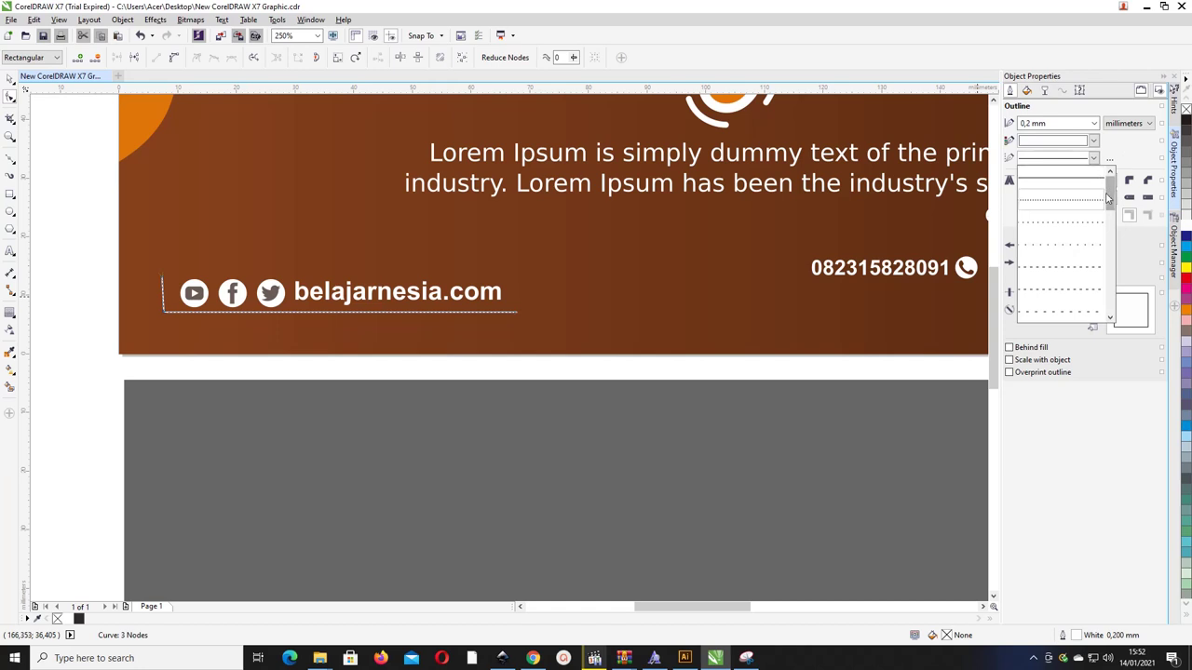
click(1085, 266)
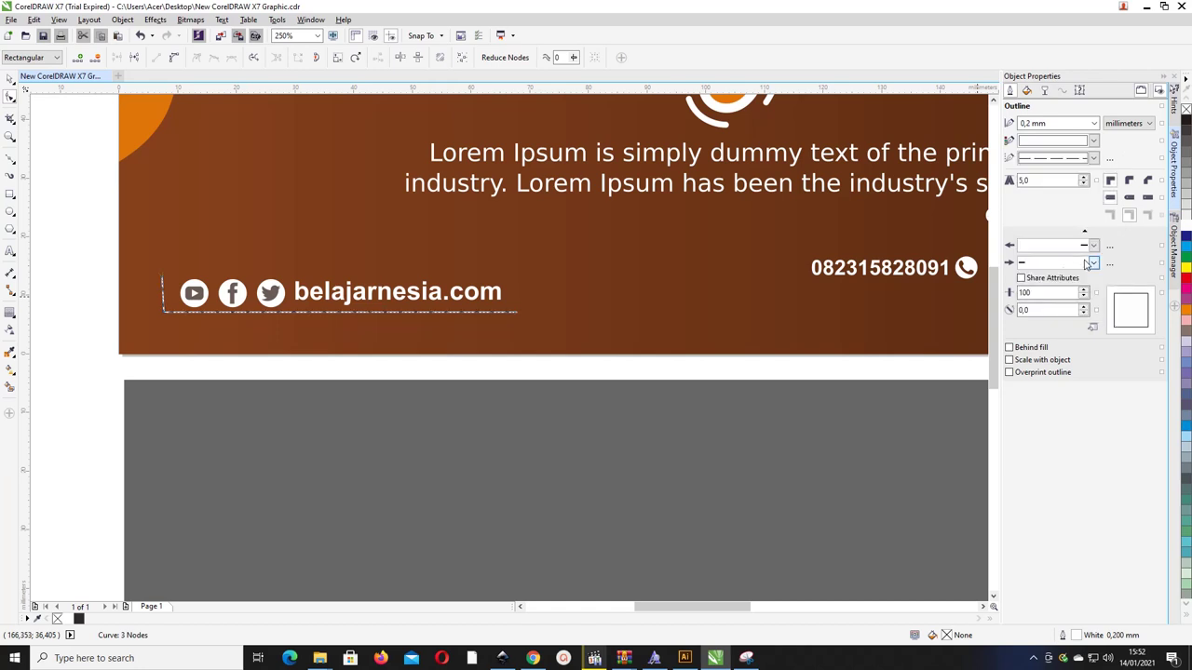
- Start the dashed line with a small solid square and finish its other end with a solid triangular arrowhead
click(1094, 245)
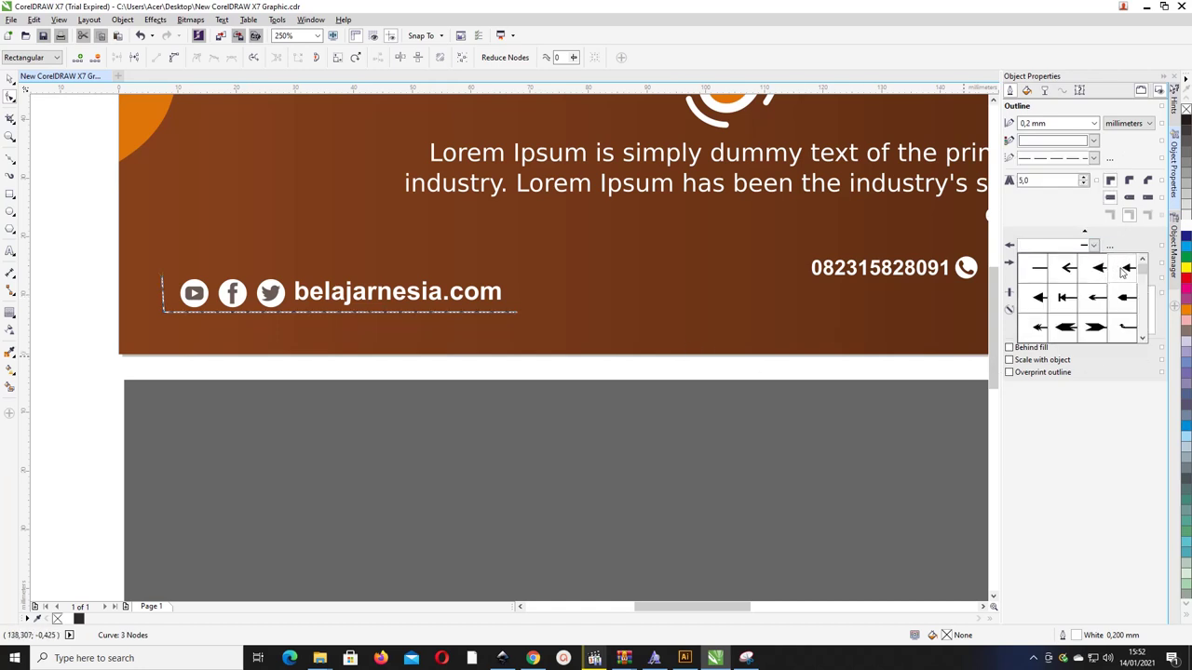
click(1124, 269)
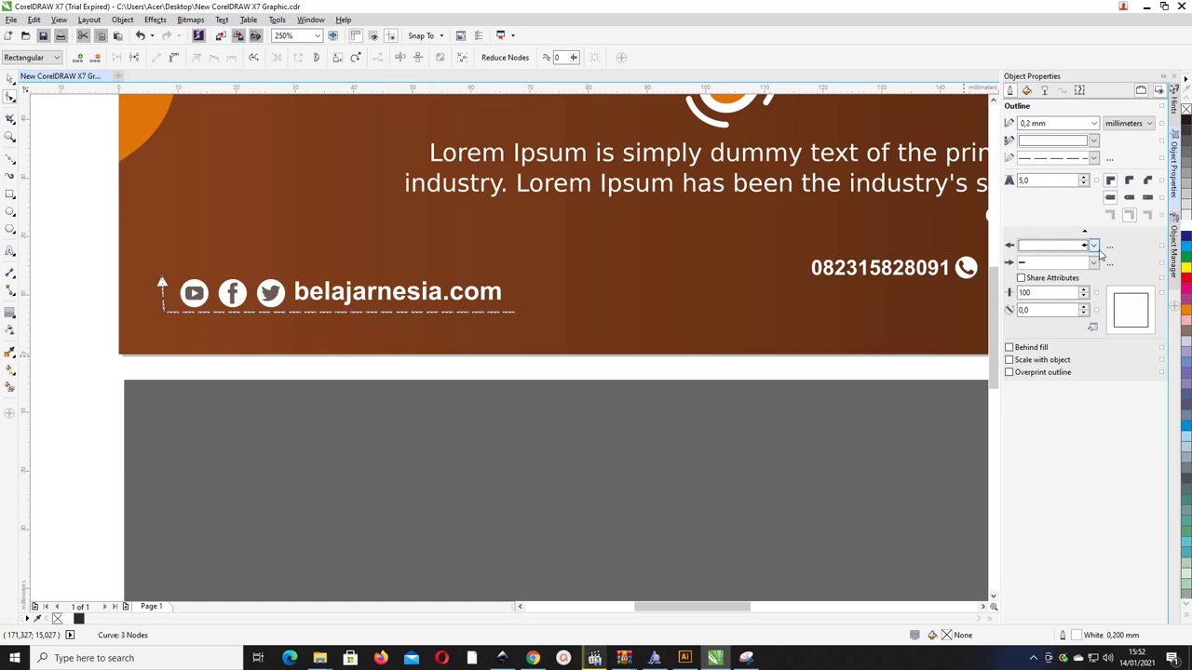
click(1093, 246)
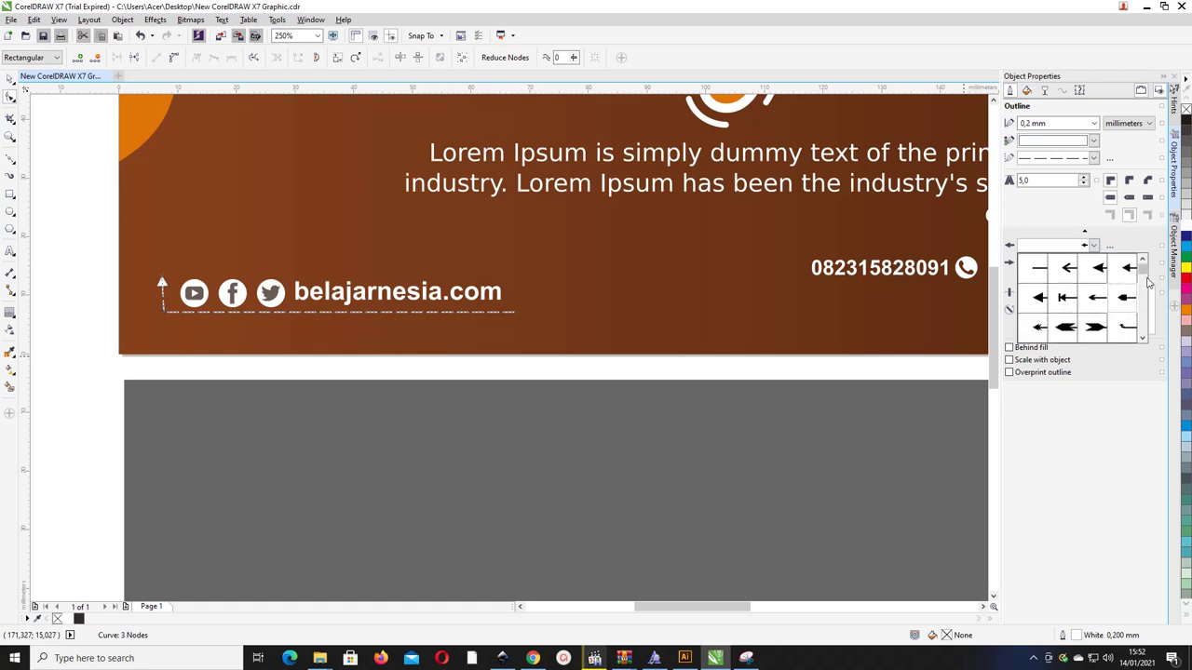
scroll(1145, 289, down, 3)
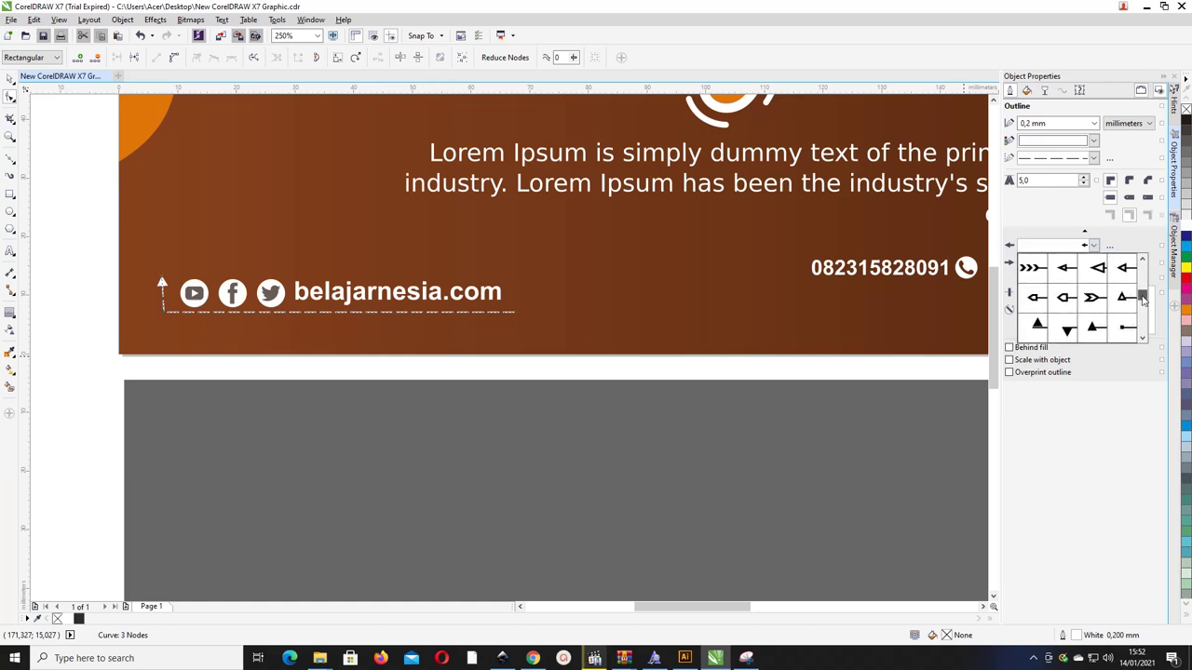
click(1129, 326)
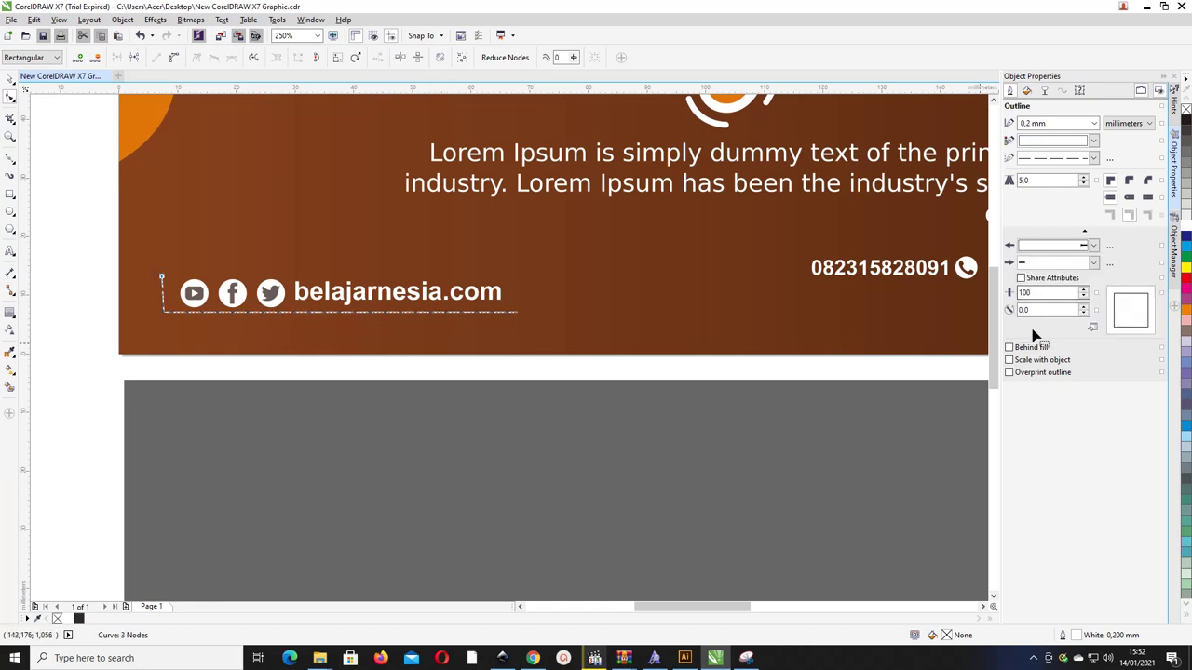
click(1093, 262)
click(1119, 294)
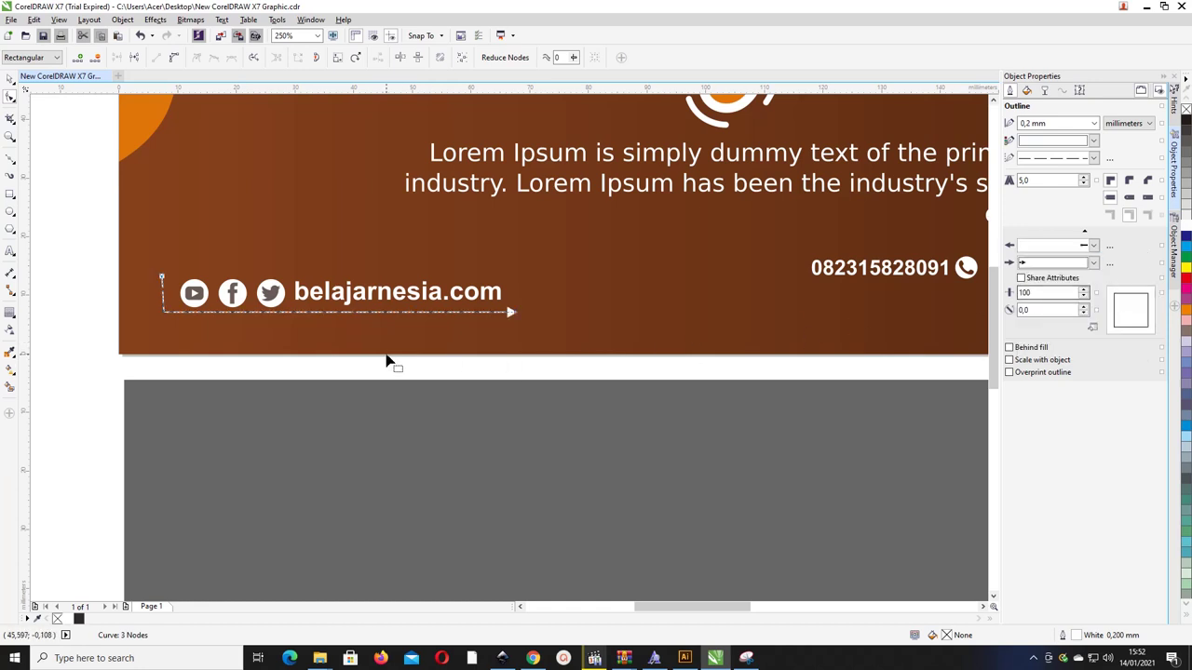
drag(500, 314, 512, 312)
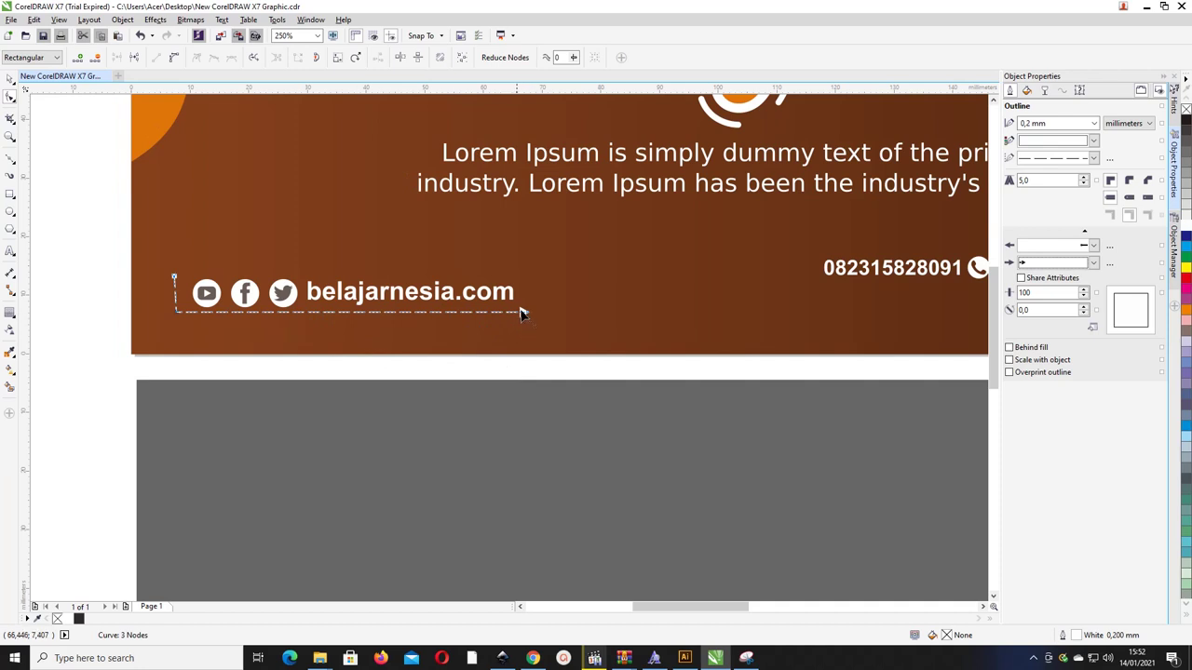
- Try outline widths of 2.0 mm and 1.0 mm on the dashed line and set it to 0.25 mm
click(1096, 125)
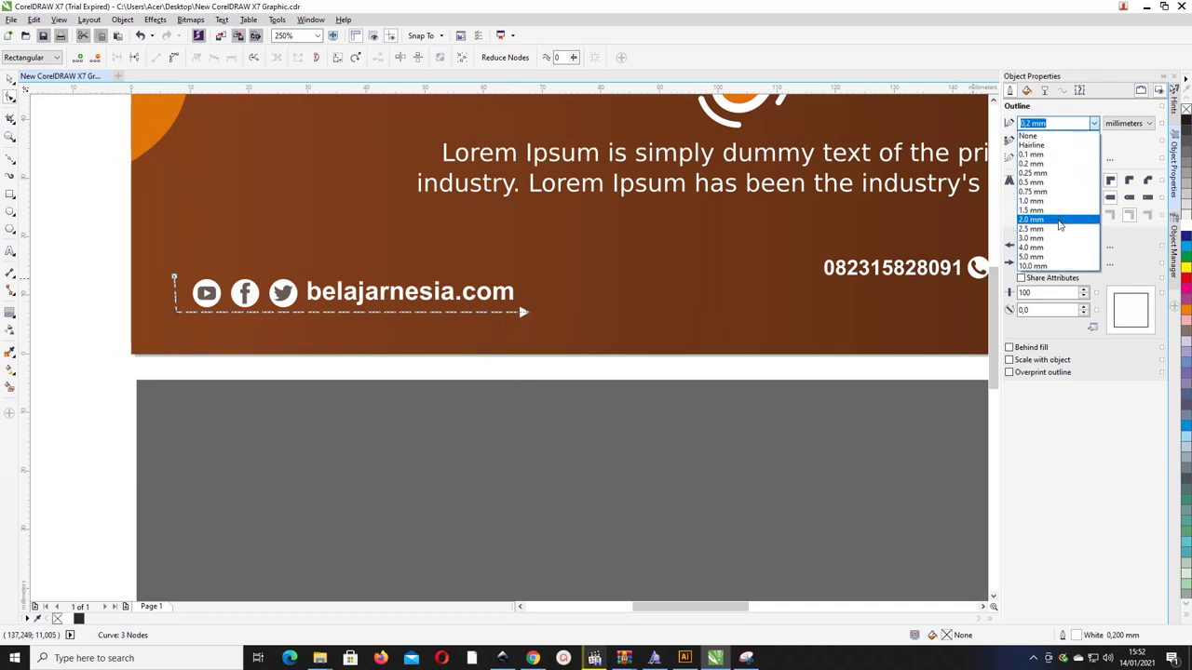
click(1062, 220)
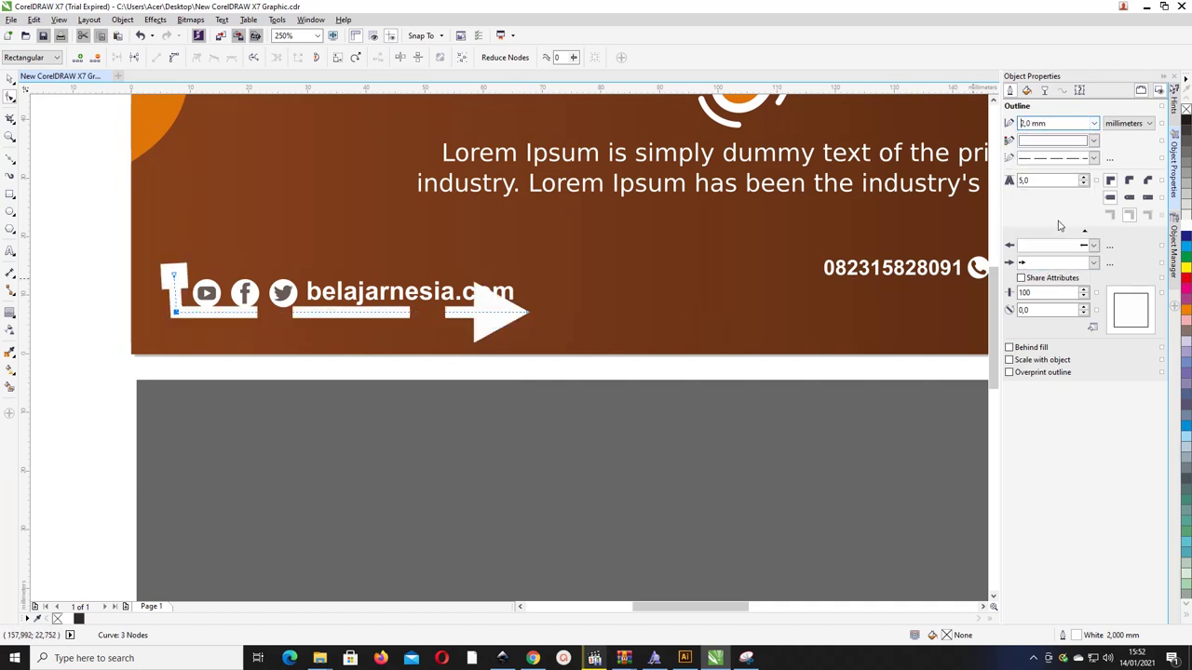
click(1094, 123)
click(1068, 201)
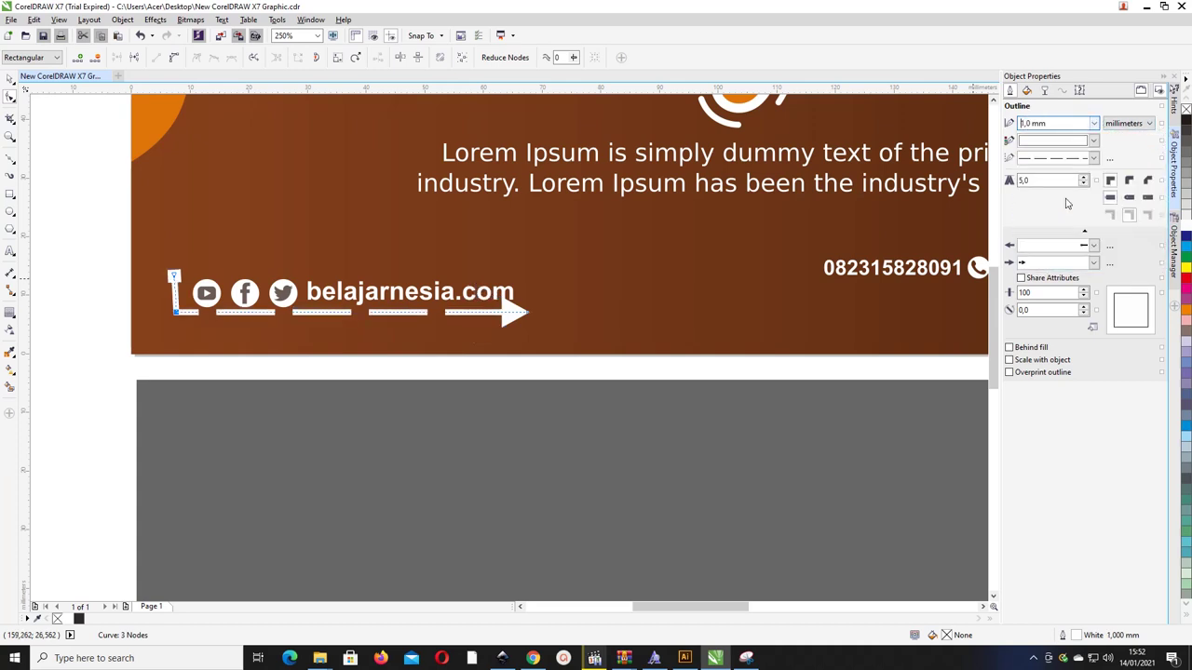
click(1095, 123)
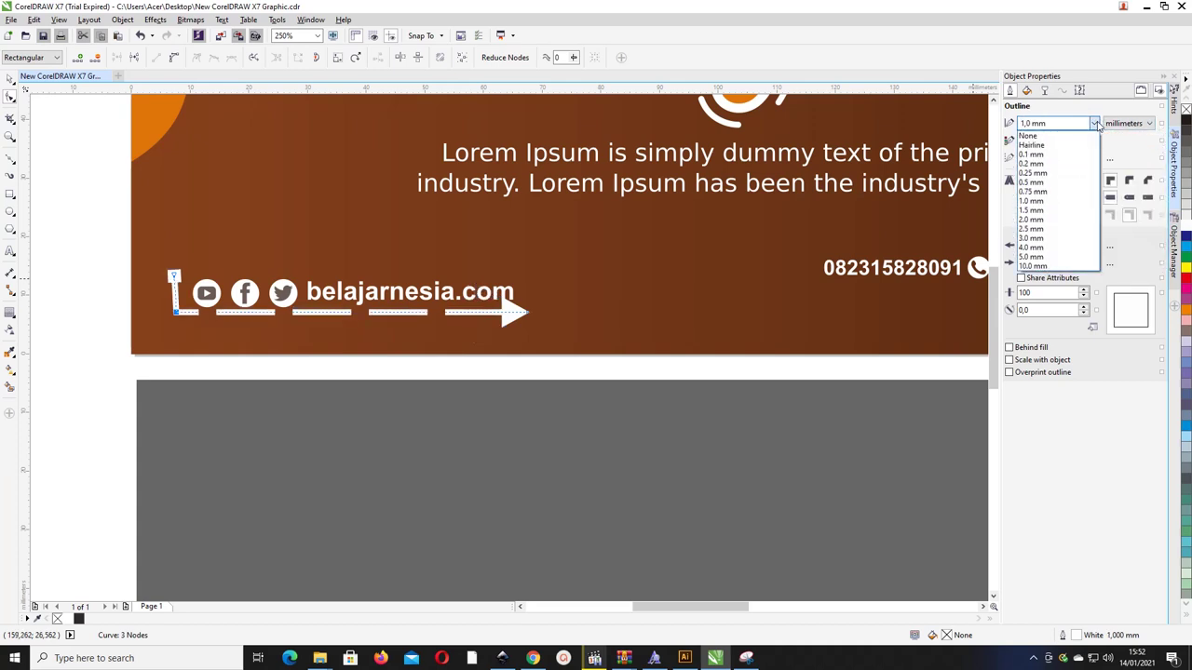
click(1068, 173)
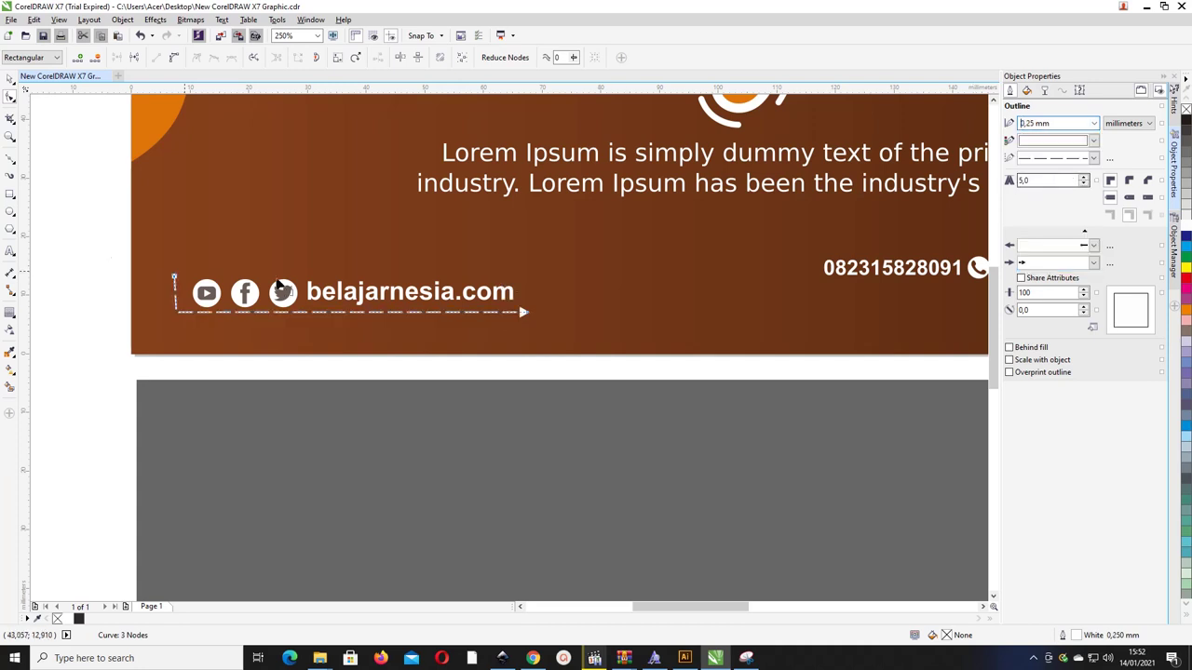
- Convert the line's vertical segment to a curve, make its corner node smooth and move that node below the YouTube icon's left edge
scroll(172, 329, up, 3)
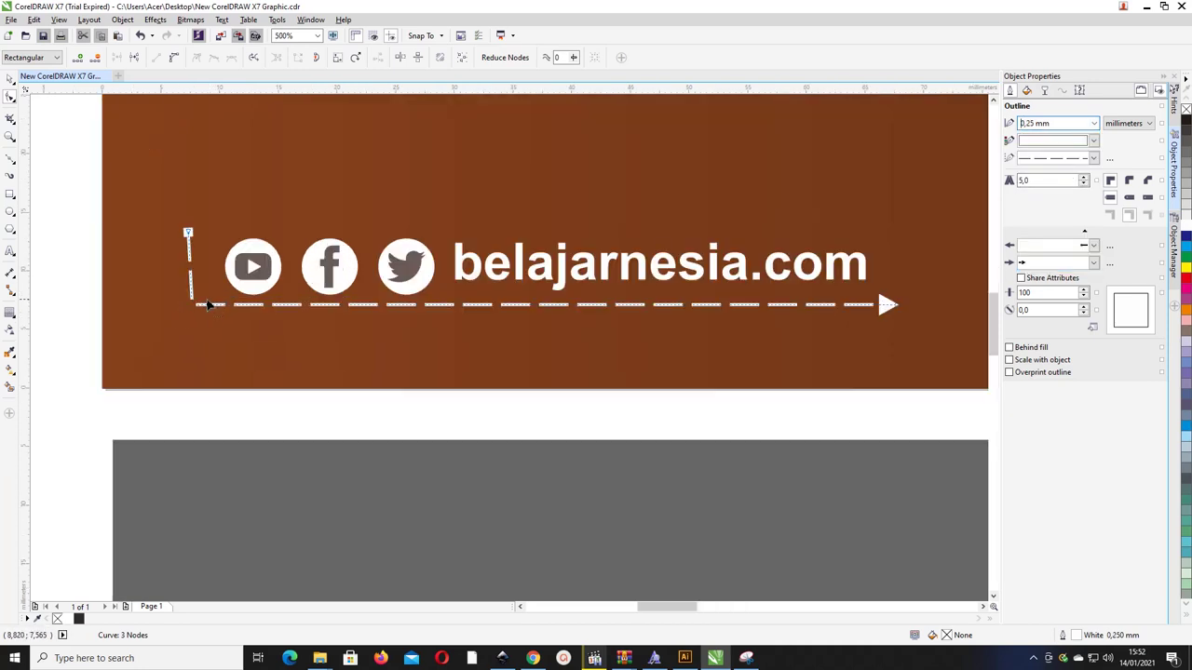
scroll(209, 305, up, 3)
drag(171, 310, 172, 310)
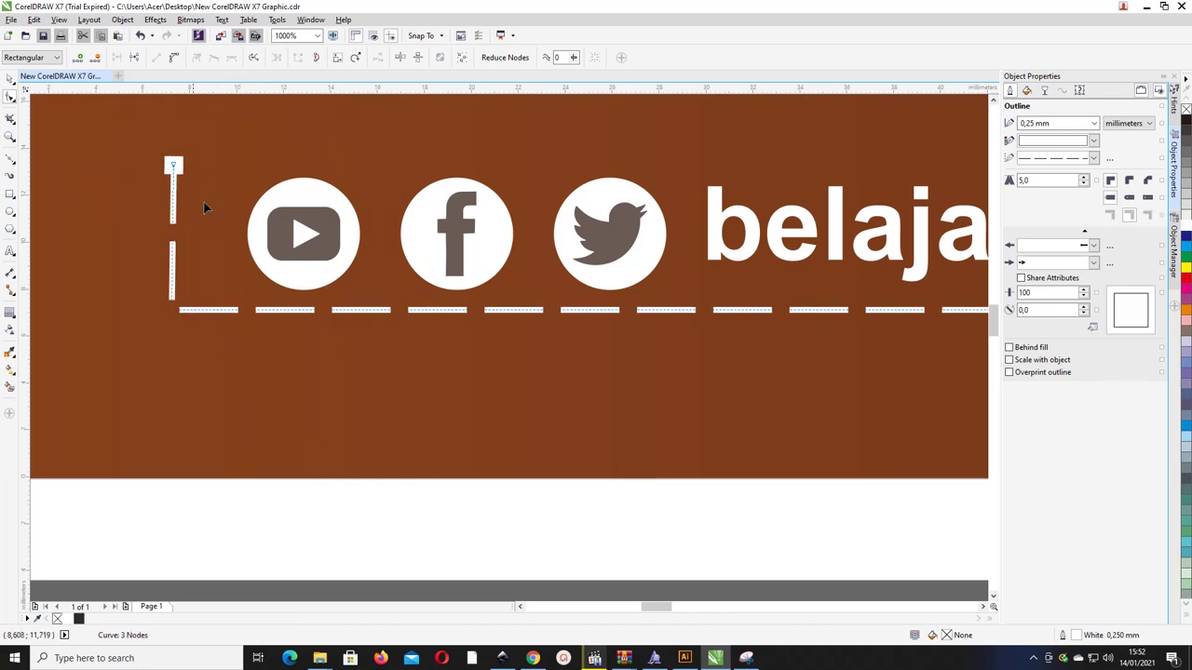
click(173, 57)
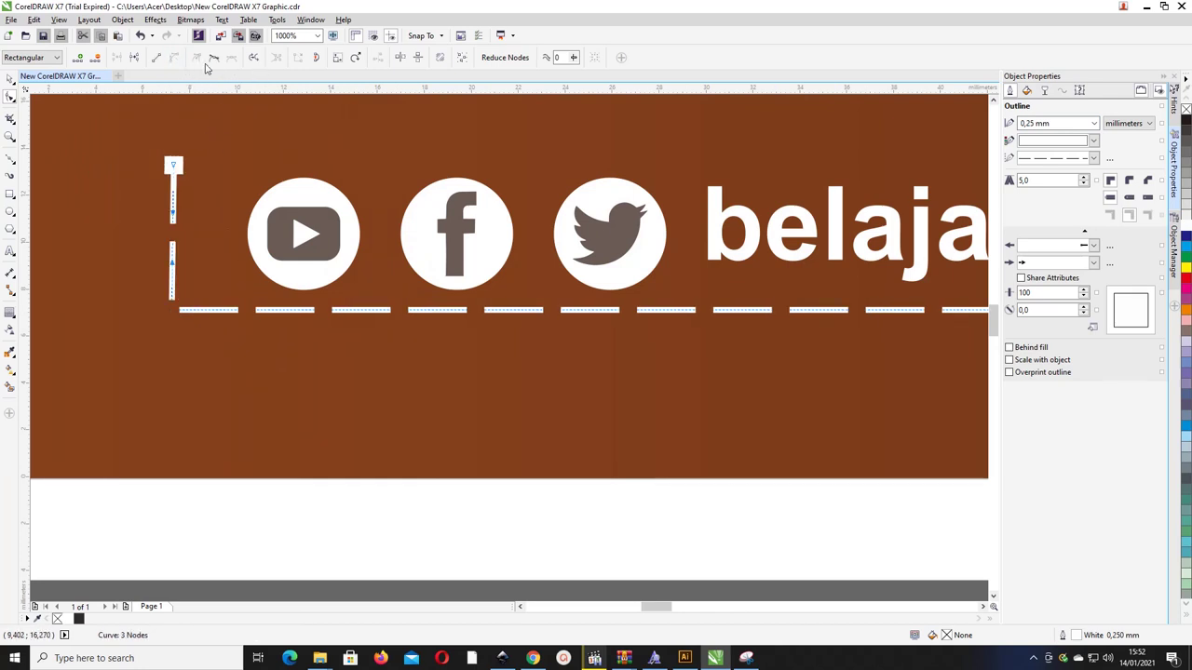
click(213, 57)
drag(172, 312, 256, 310)
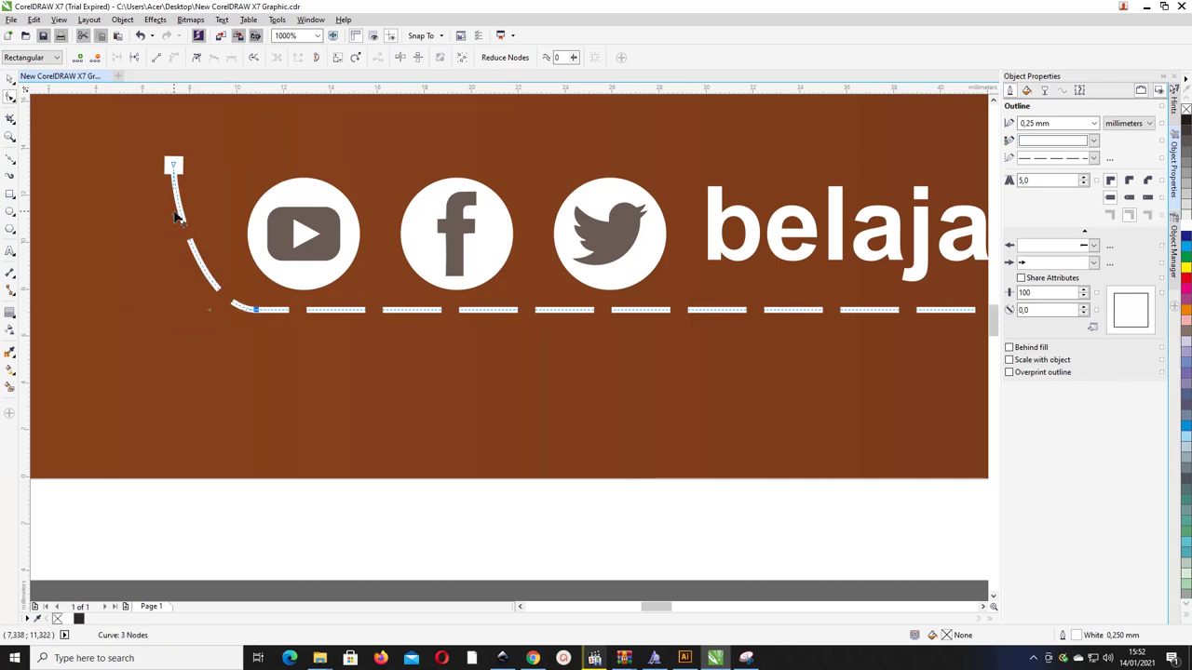
- Adjust the curve handles to give the dashed line a rounder, fuller bend at its lower-left corner
drag(175, 216, 165, 284)
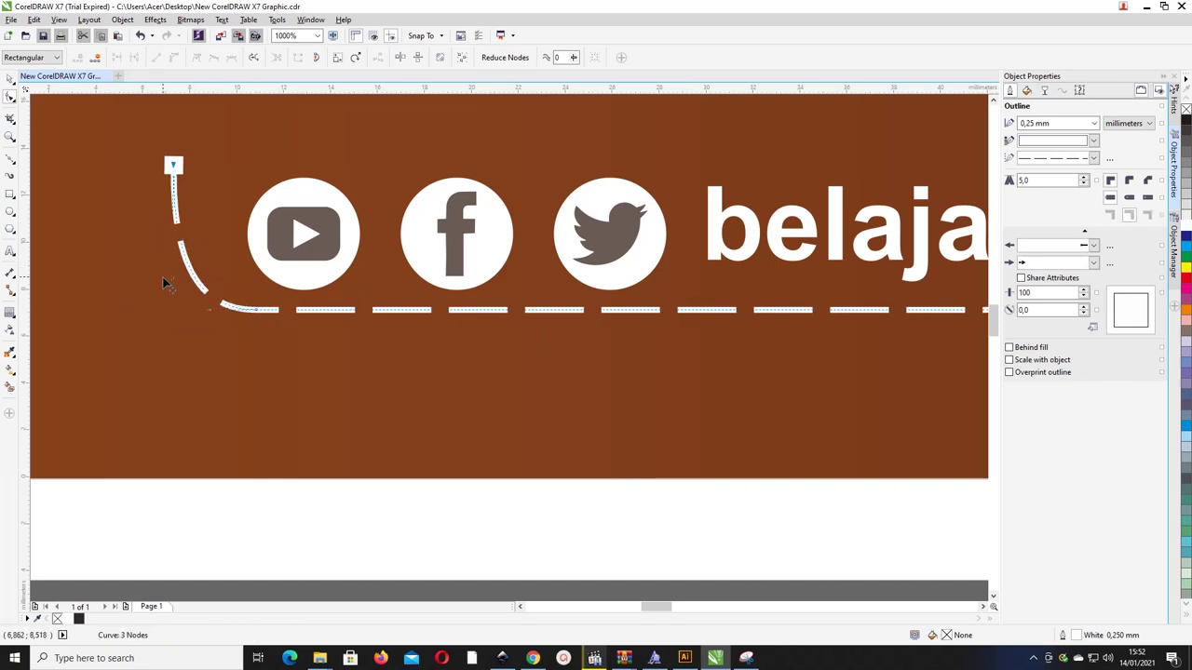
click(171, 289)
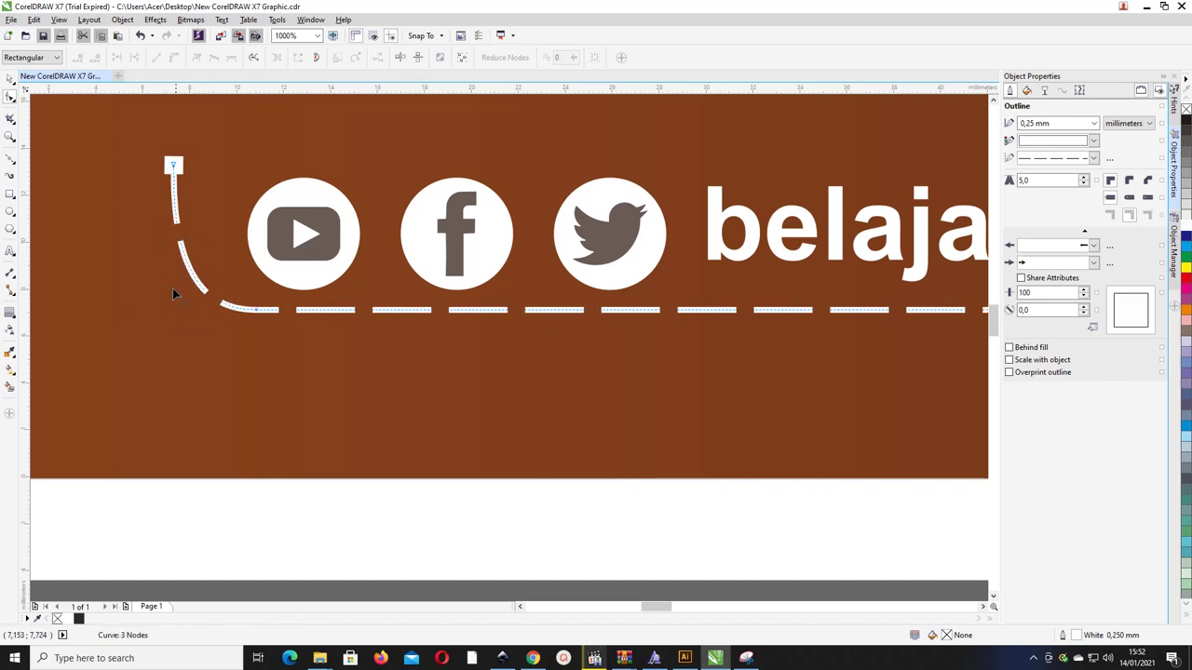
click(173, 165)
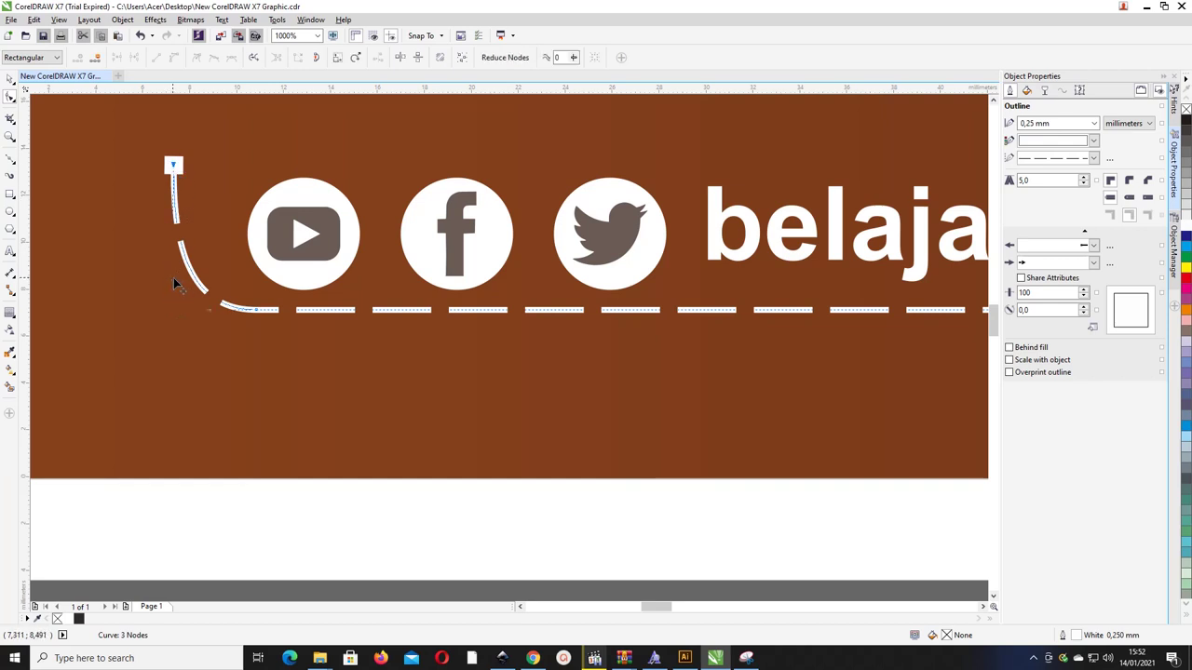
drag(173, 277, 181, 239)
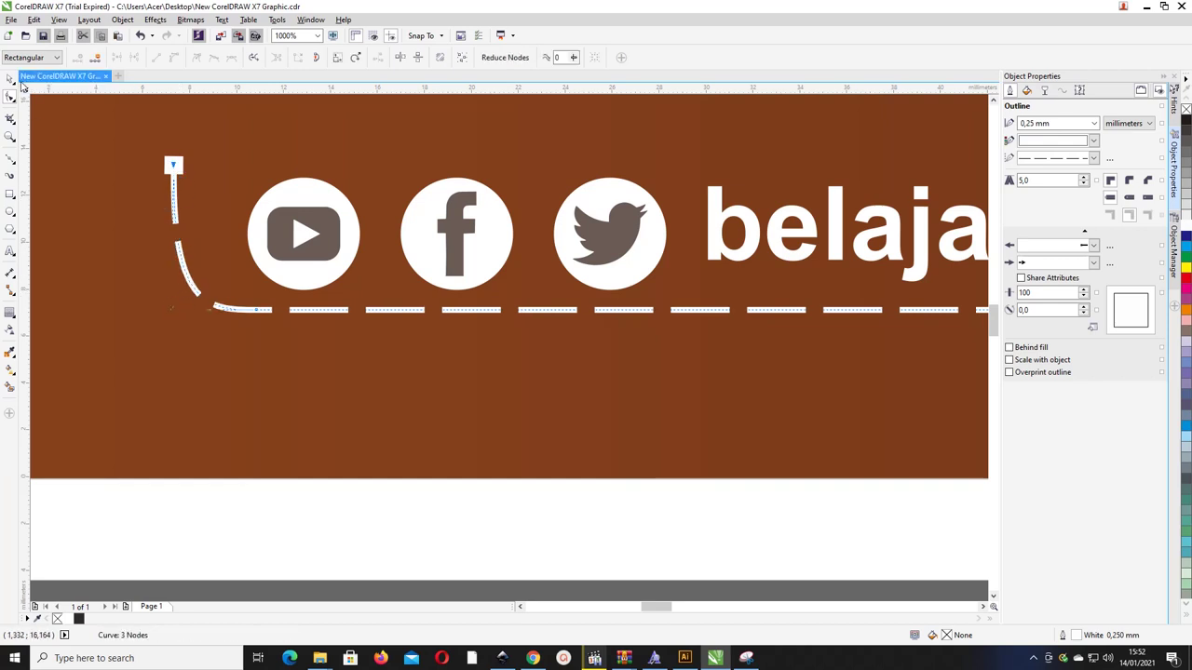
- Shift the whole dashed arrow line slightly right and down from the social icons
click(9, 79)
click(226, 161)
scroll(354, 249, right, 2)
scroll(355, 248, down, 2)
scroll(355, 247, down, 4)
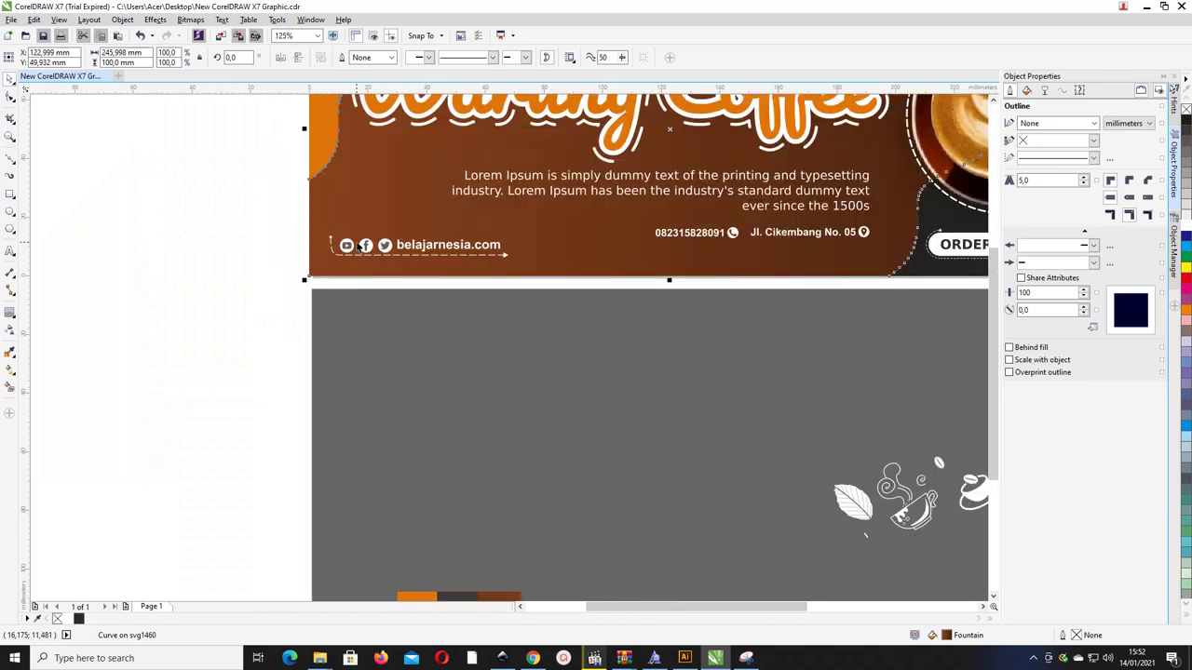
click(265, 249)
scroll(346, 250, up, 2)
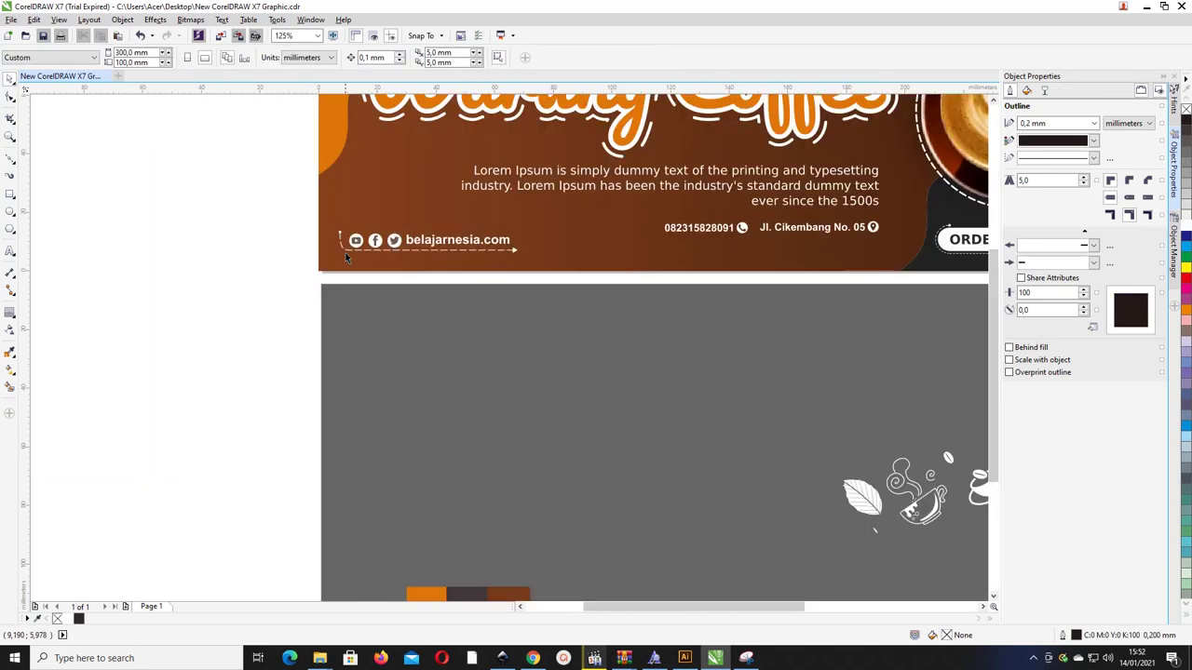
click(351, 253)
drag(353, 254, 353, 254)
key(Down)
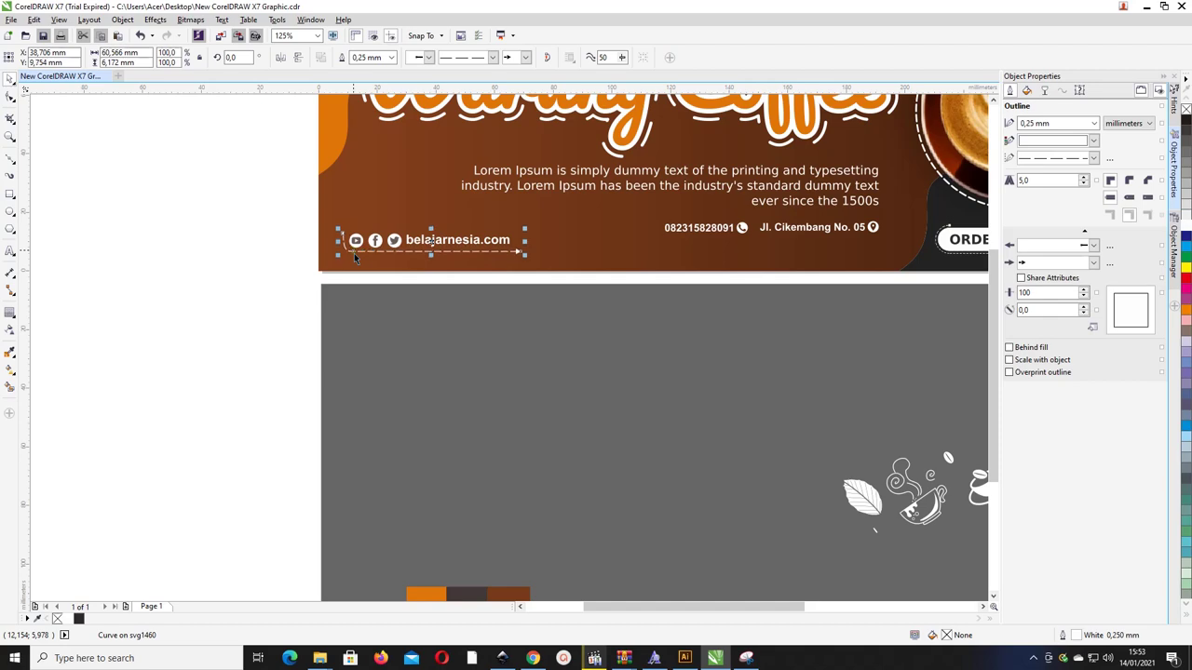
- Move all the white coffee illustrations from the grey rectangle onto the banner, over the coffee cup photo
scroll(234, 239, down, 2)
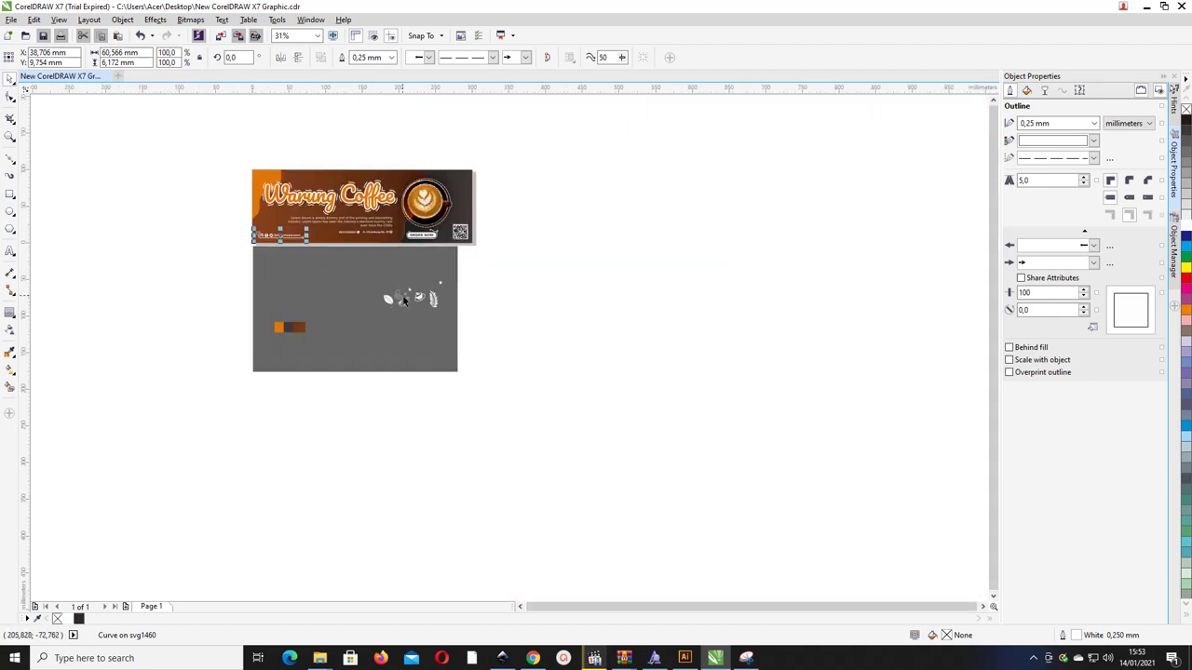
scroll(393, 297, up, 1)
drag(589, 356, 308, 232)
scroll(395, 244, up, 2)
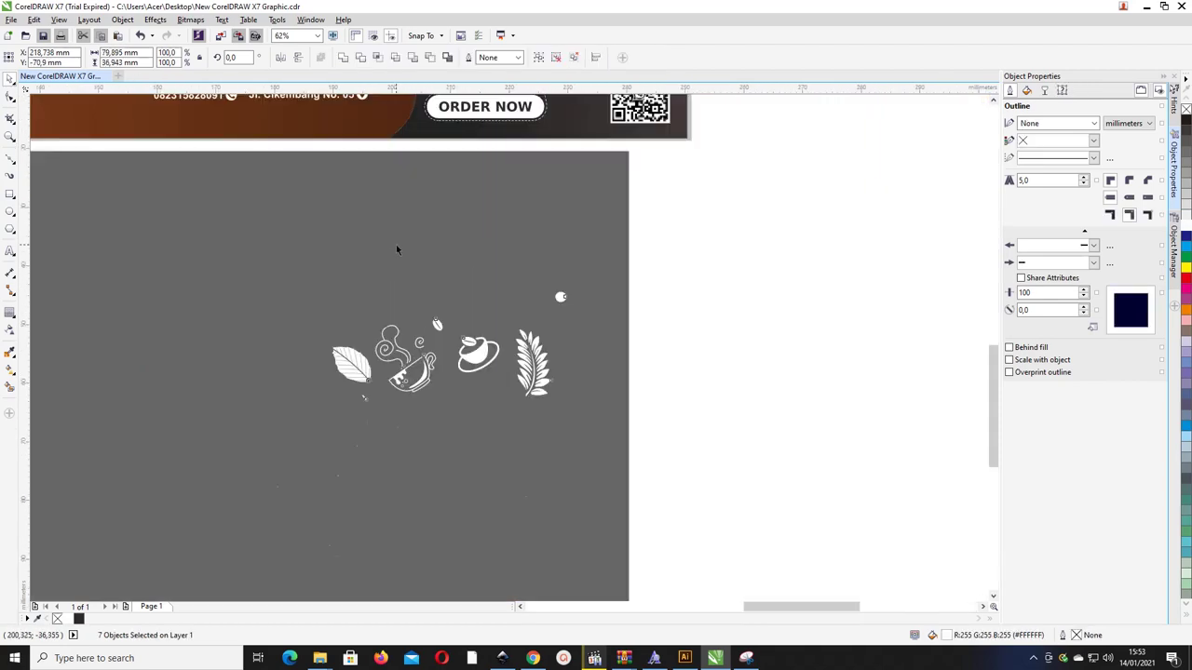
scroll(566, 407, down, 3)
drag(559, 415, 582, 307)
scroll(582, 307, left, 1)
scroll(581, 307, up, 2)
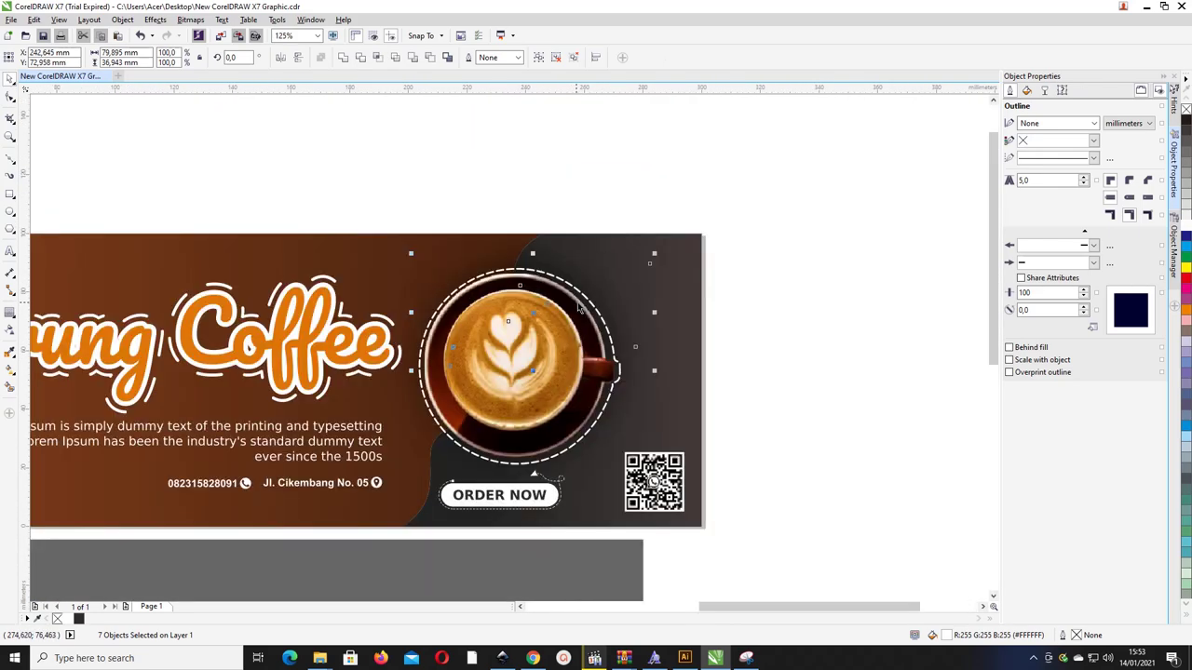
click(581, 200)
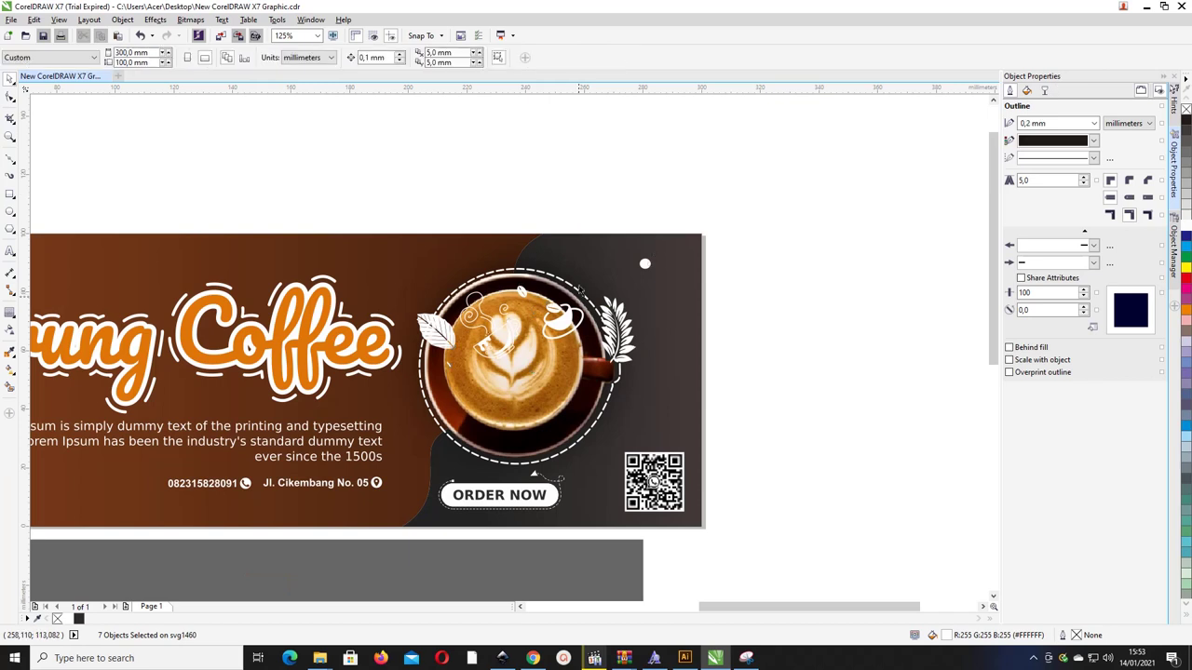
- Place the small cup illustration above the QR code and the leafy sprig to the right of the coffee photo
drag(590, 349, 634, 412)
drag(622, 325, 635, 303)
- Group the two halves of the broad leaf and move it to the upper left of the coffee photo
drag(437, 328, 400, 283)
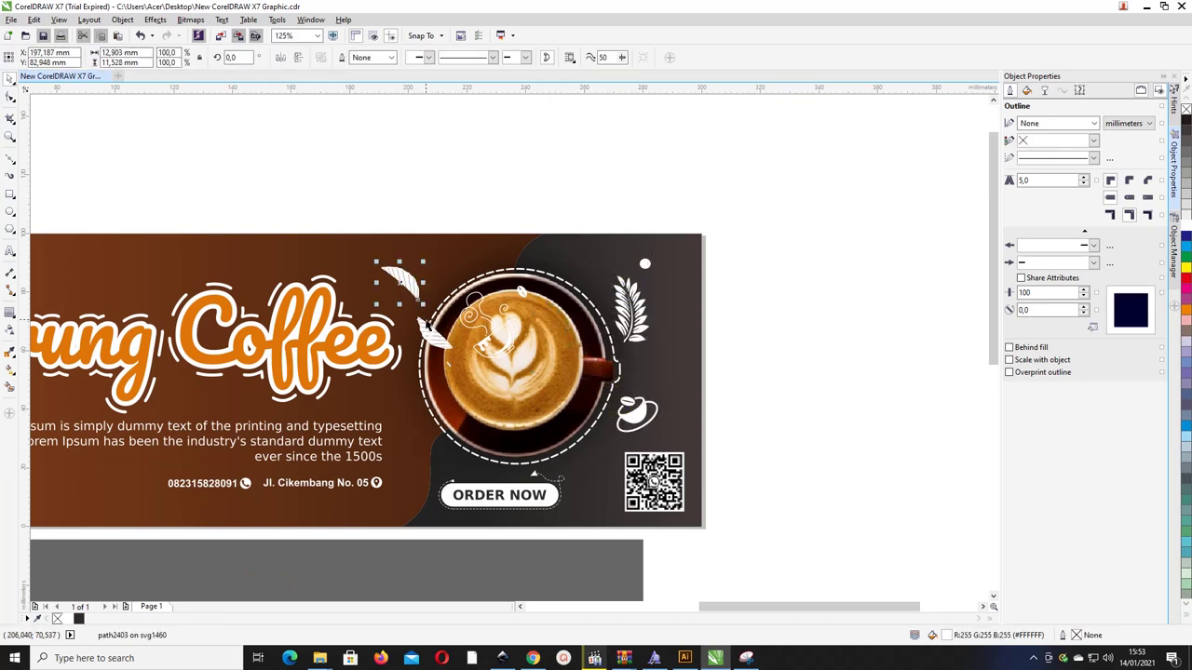
key(ctrl+z)
drag(375, 201, 470, 366)
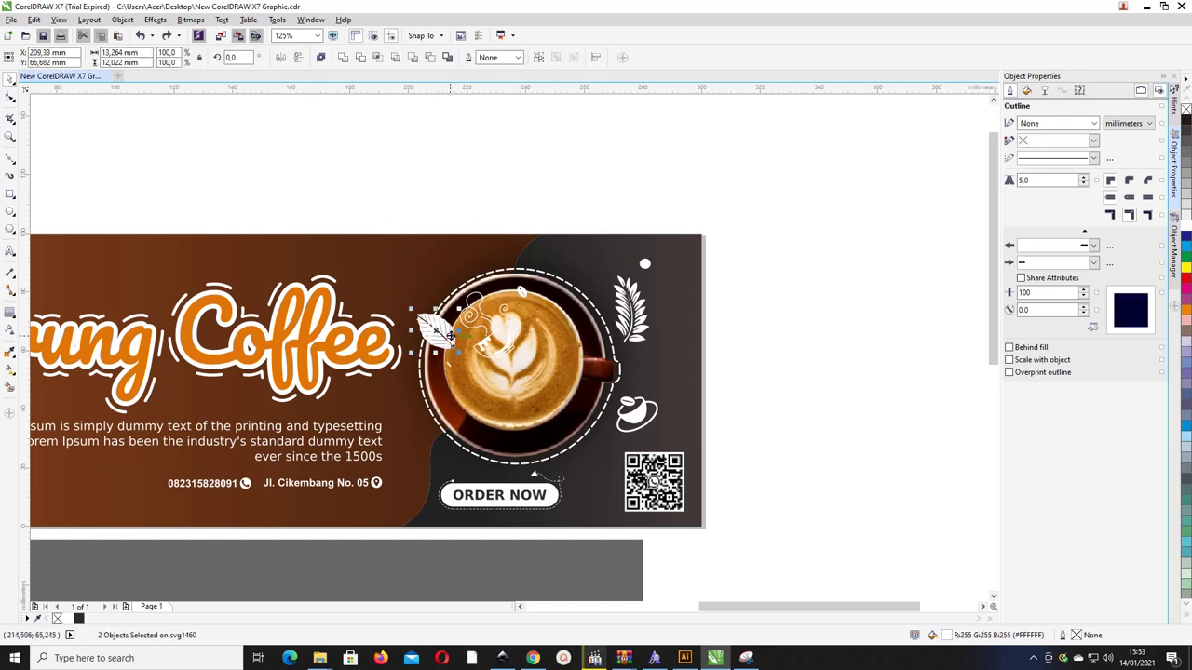
key(ctrl+g)
key(ctrl+Home)
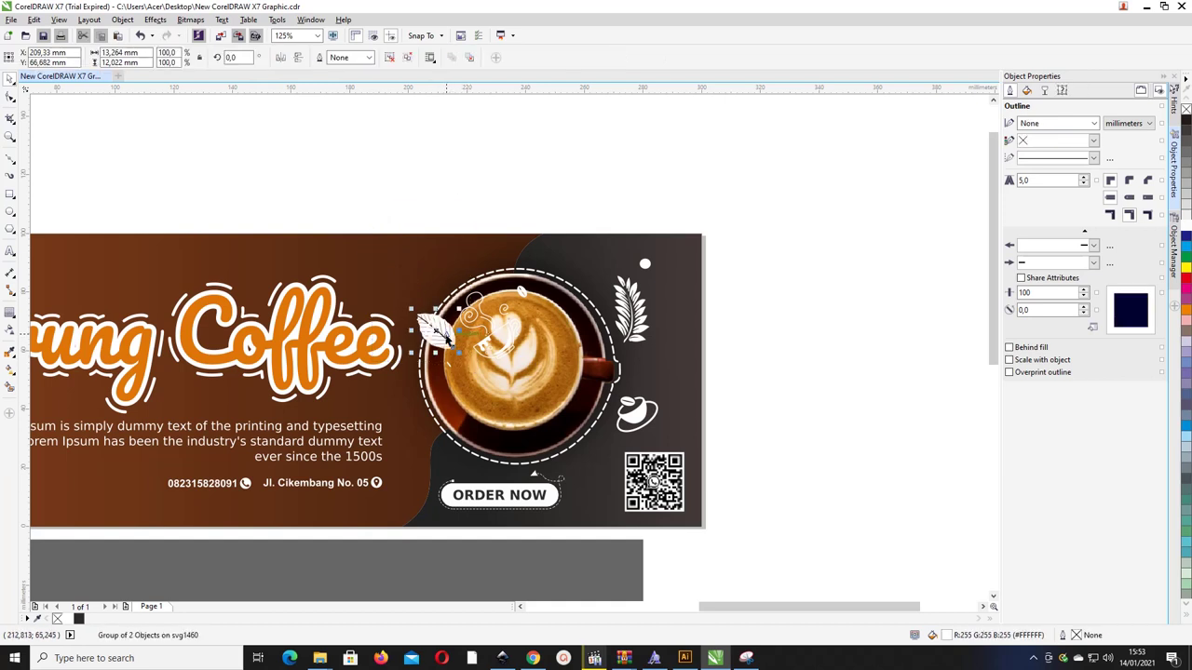
drag(447, 335, 412, 288)
- Place the coffee bean just above the coffee photo's dashed ring and the white circle beside the ring's lower left
drag(521, 294, 573, 271)
drag(650, 268, 434, 424)
drag(574, 271, 538, 259)
- Scale down the leafy sprig and the small cup illustration to the right of the coffee photo
click(651, 290)
drag(655, 270, 634, 317)
click(637, 413)
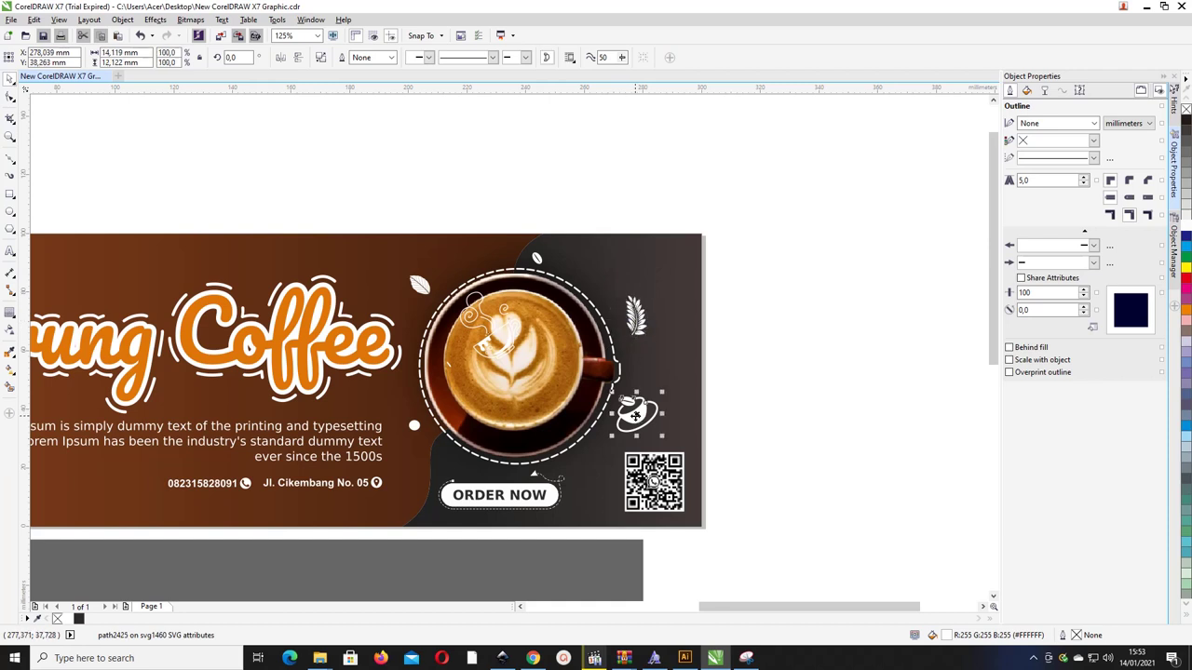
drag(658, 395, 637, 415)
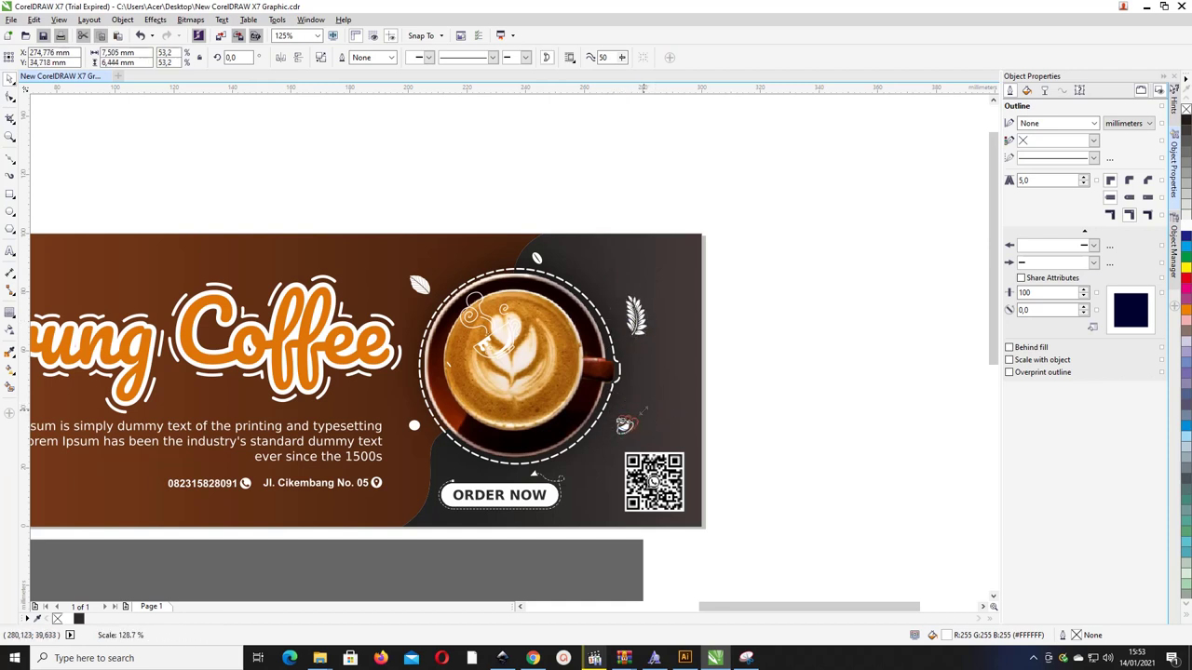
key(ctrl+z)
- Place a small white dot beside the cup handle and move the leafy sprig closer to the dashed ring
click(416, 427)
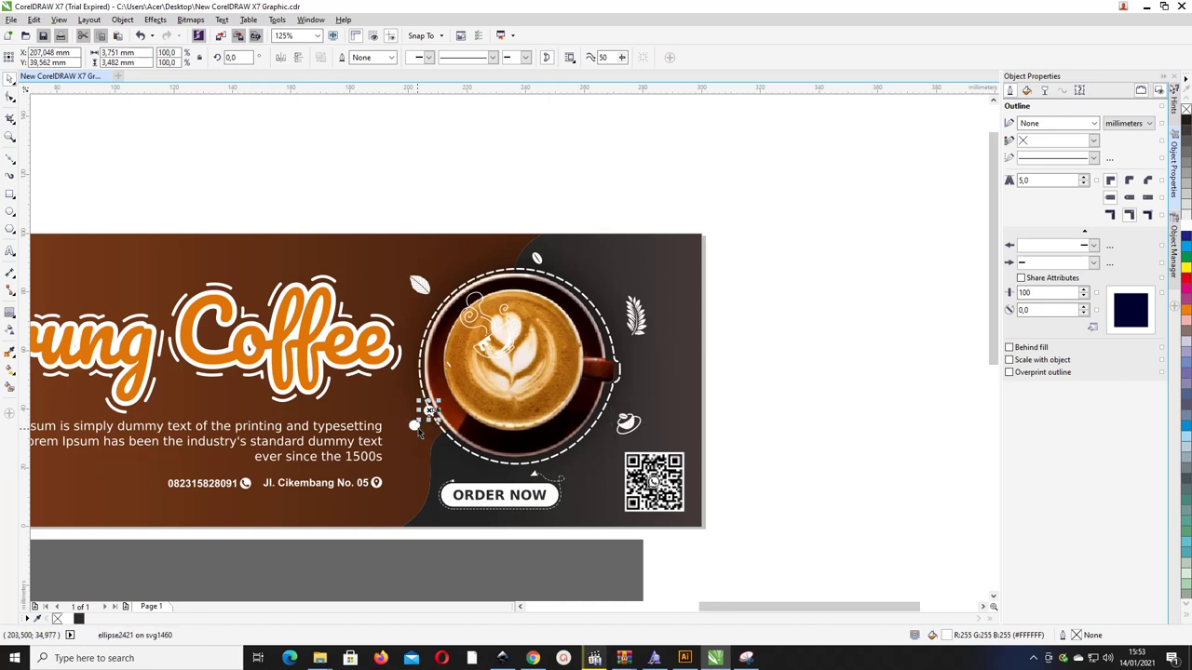
drag(430, 409, 634, 366)
click(638, 356)
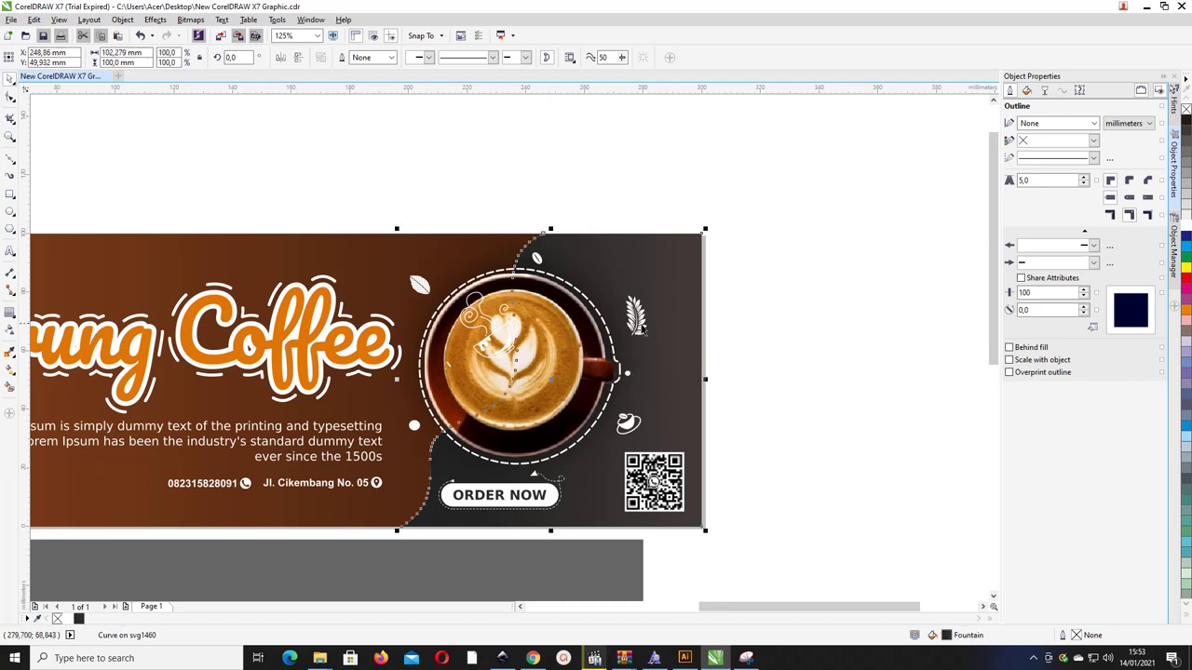
click(635, 316)
drag(634, 315, 620, 309)
click(721, 350)
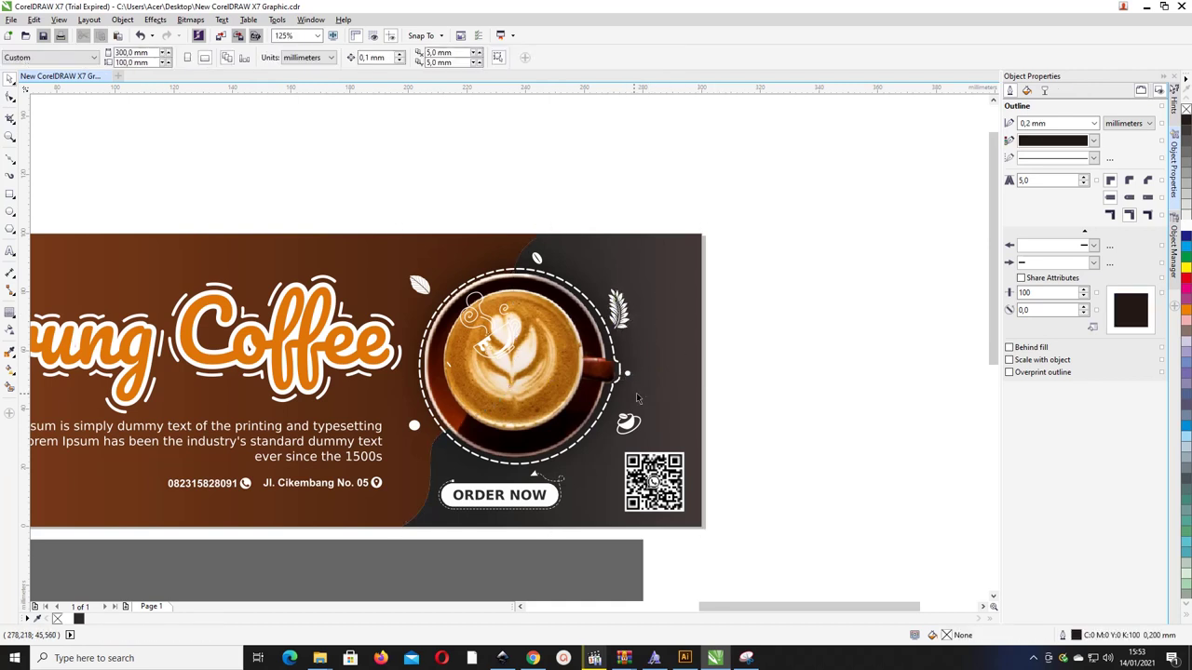
- Move the steaming cup illustration off the coffee photo to the lower left edge of the dashed ring, scaled down
drag(493, 309, 399, 384)
key(ctrl+z)
drag(518, 434, 445, 455)
click(794, 372)
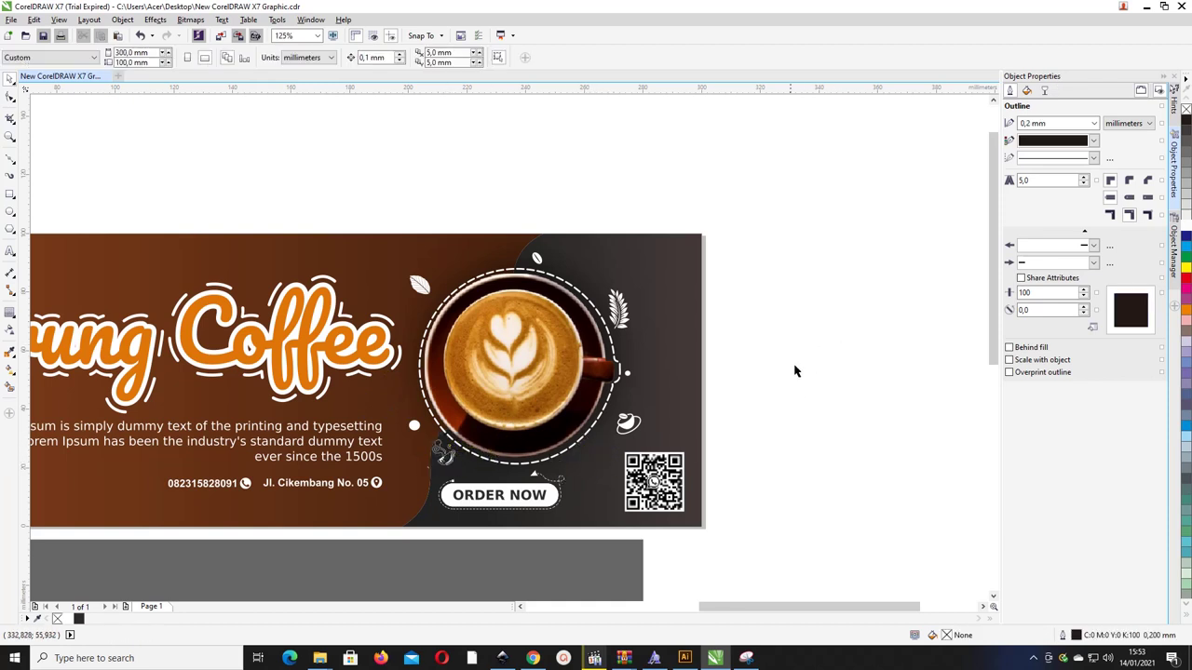
- Delete the orange, dark grey and brown colour swatches from the grey rectangle below the banner
scroll(767, 341, down, 2)
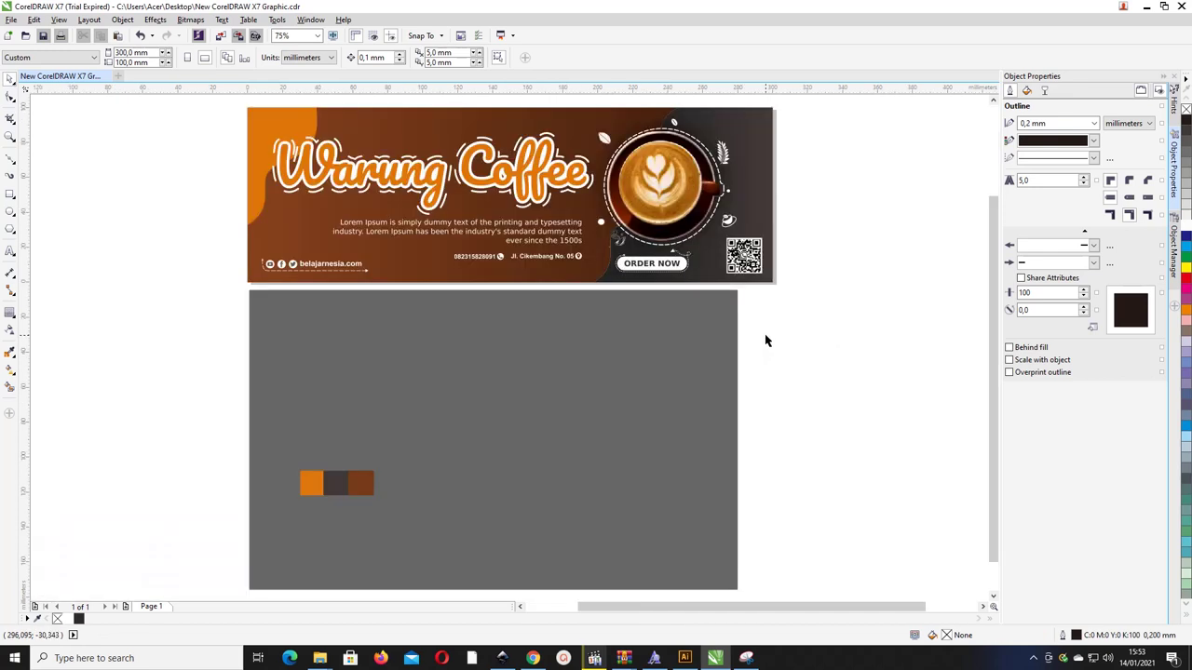
click(347, 478)
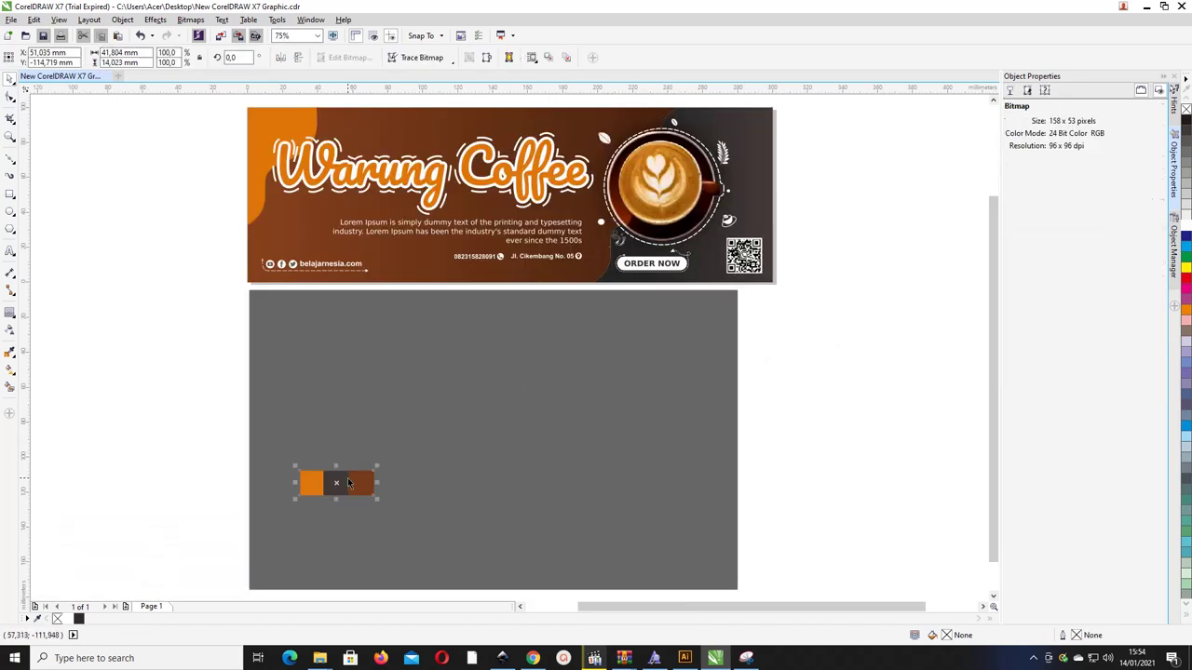
click(392, 419)
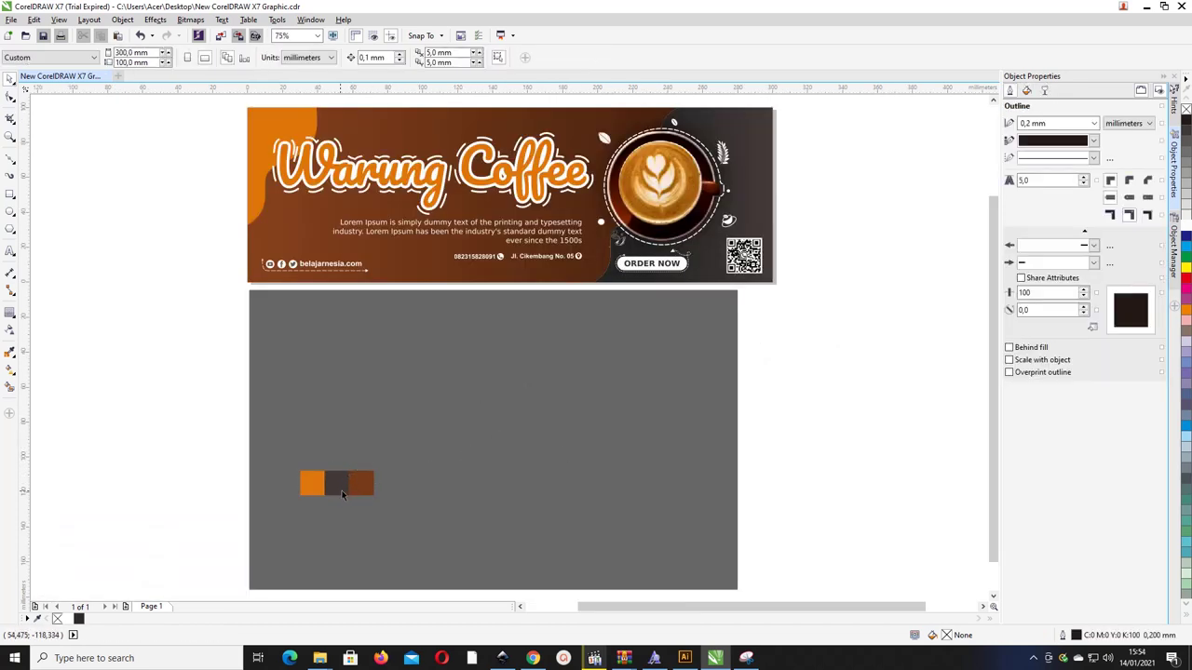
drag(168, 443, 447, 526)
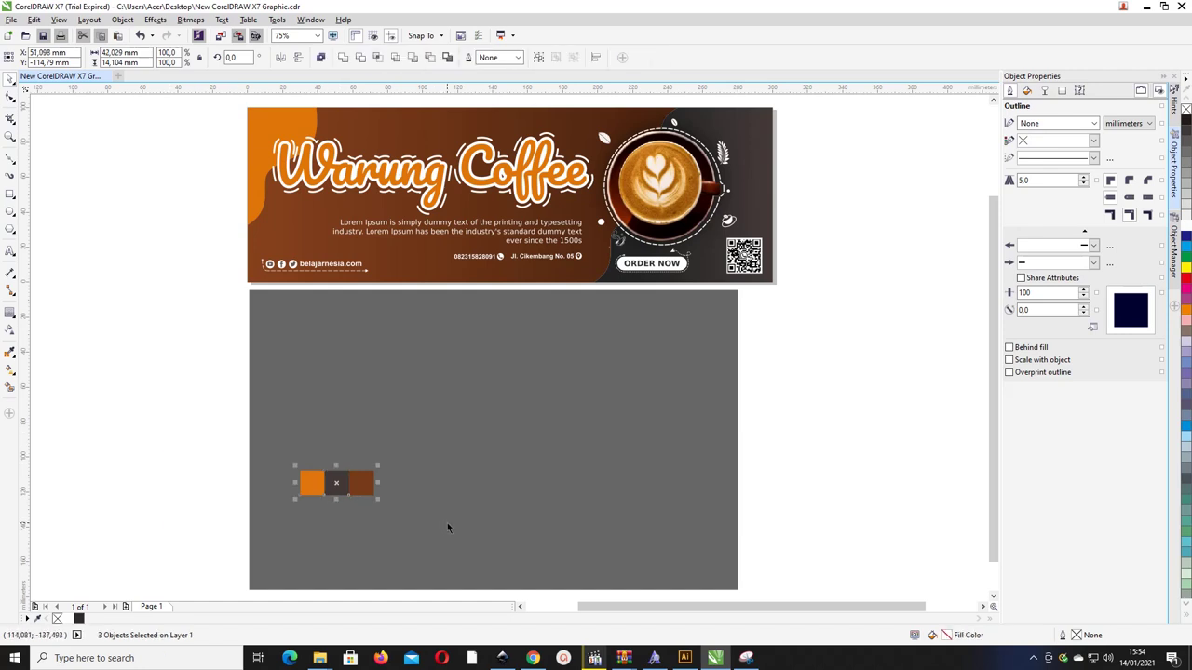
key(Delete)
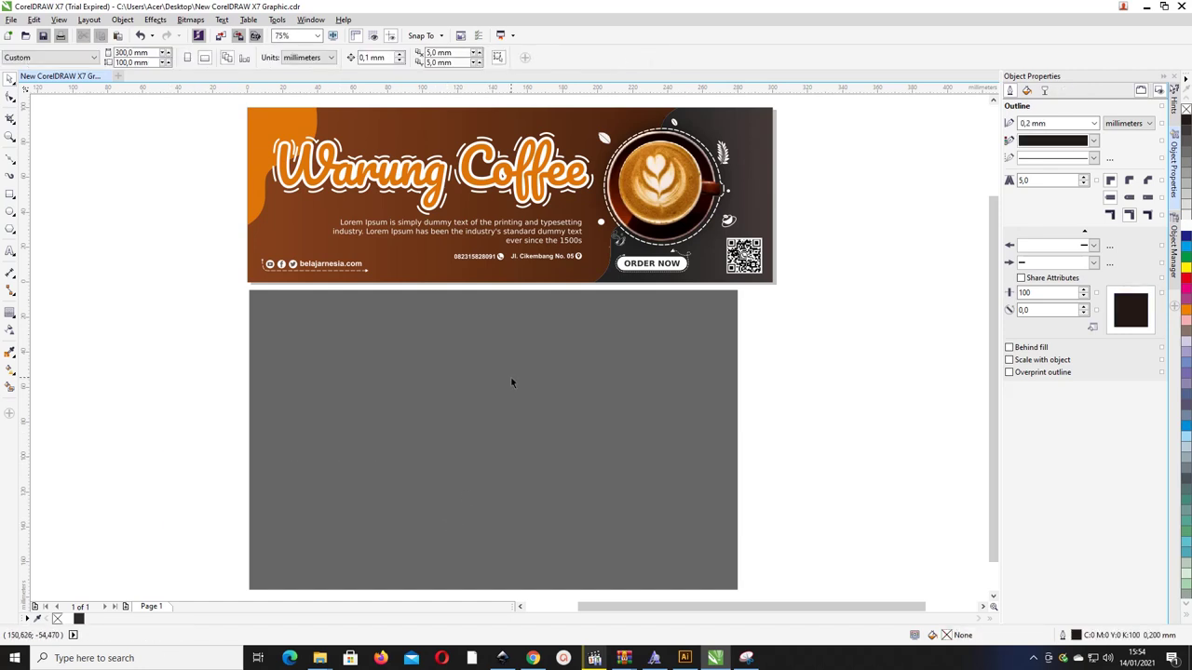
- Unlock and delete the grey rectangle below the banner, leaving the finished banner fitted in view
right_click(510, 376)
click(846, 380)
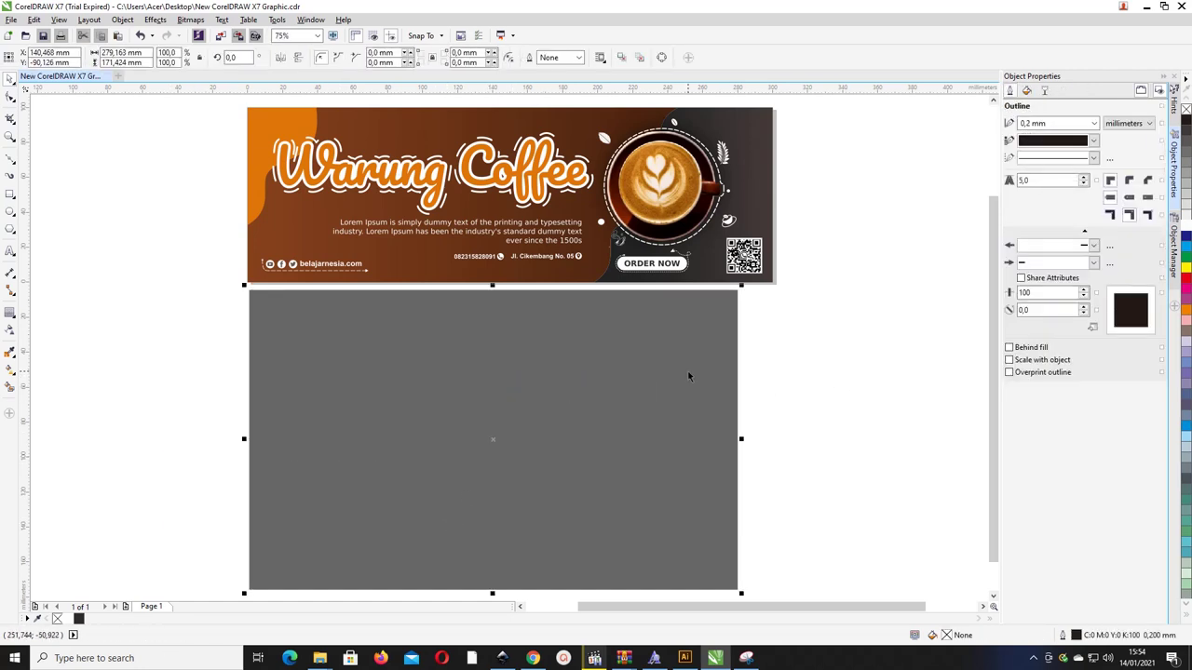
key(Delete)
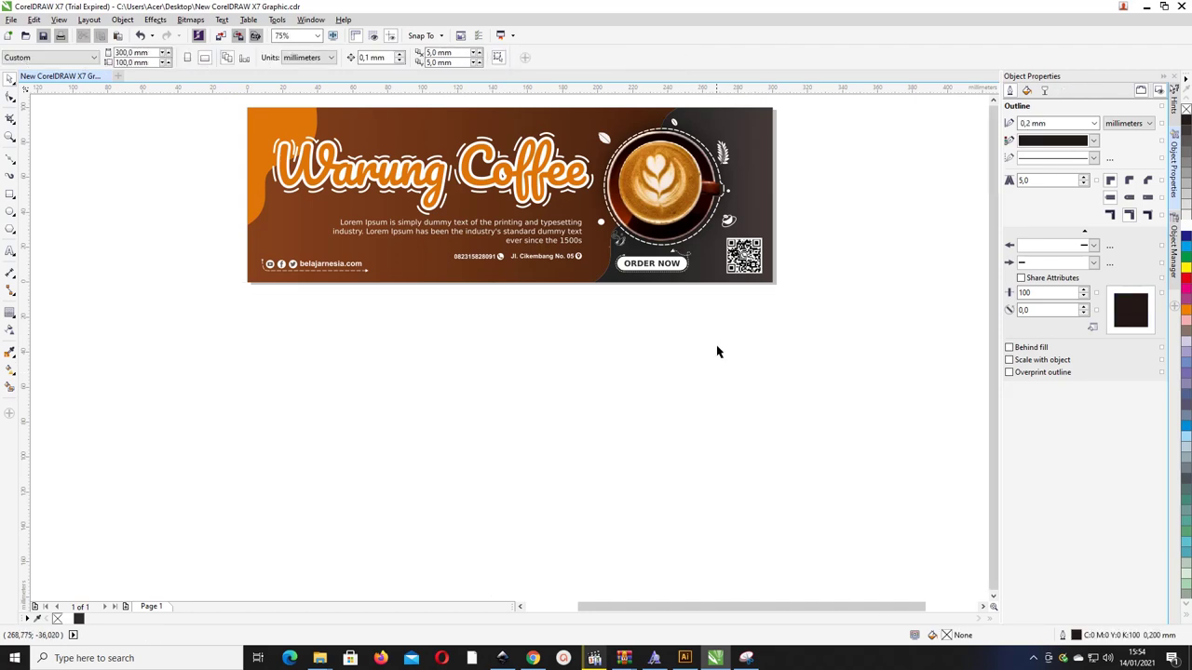
key(F4)
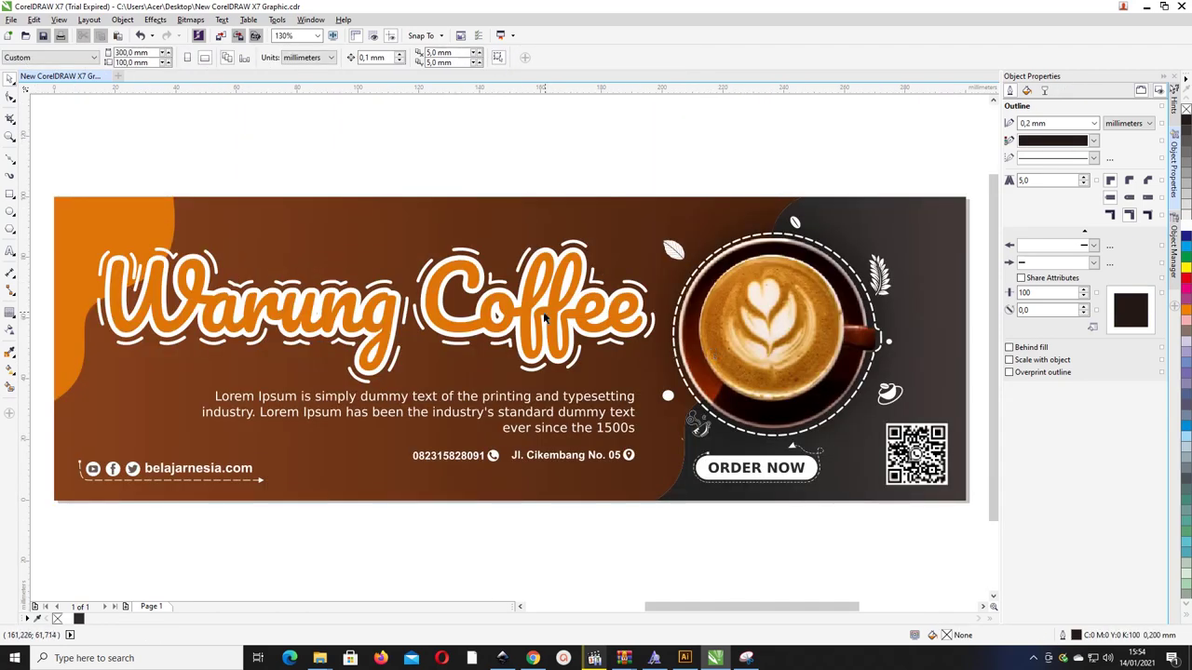